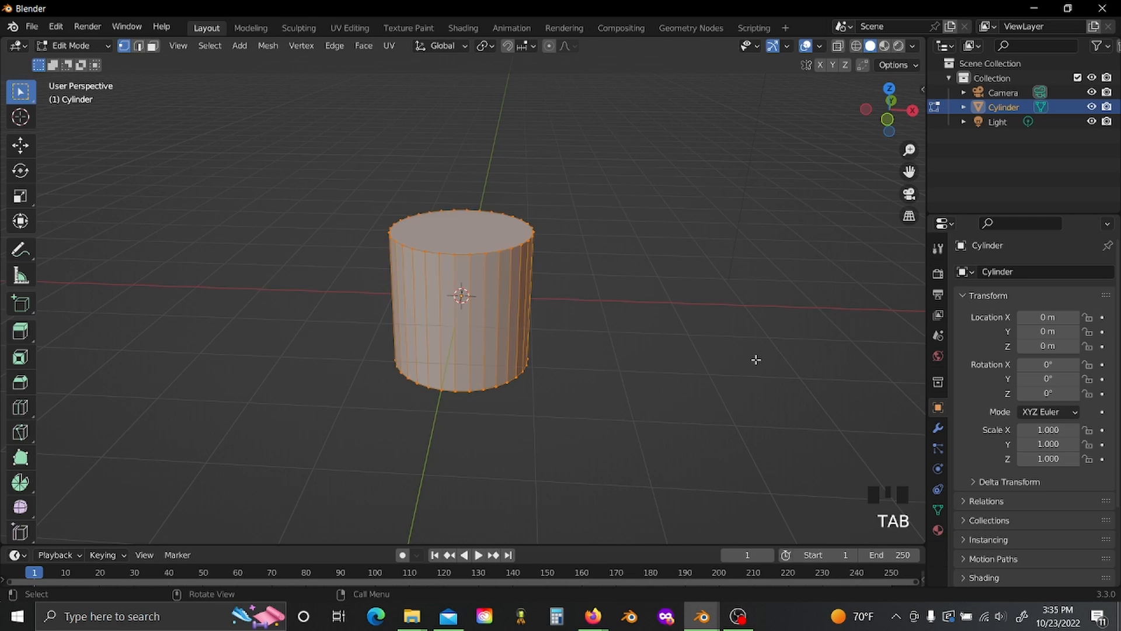
# Step: Scale the cylinder mesh to about 0.15 in X and Y only, keeping its full height
pyautogui.press('s')
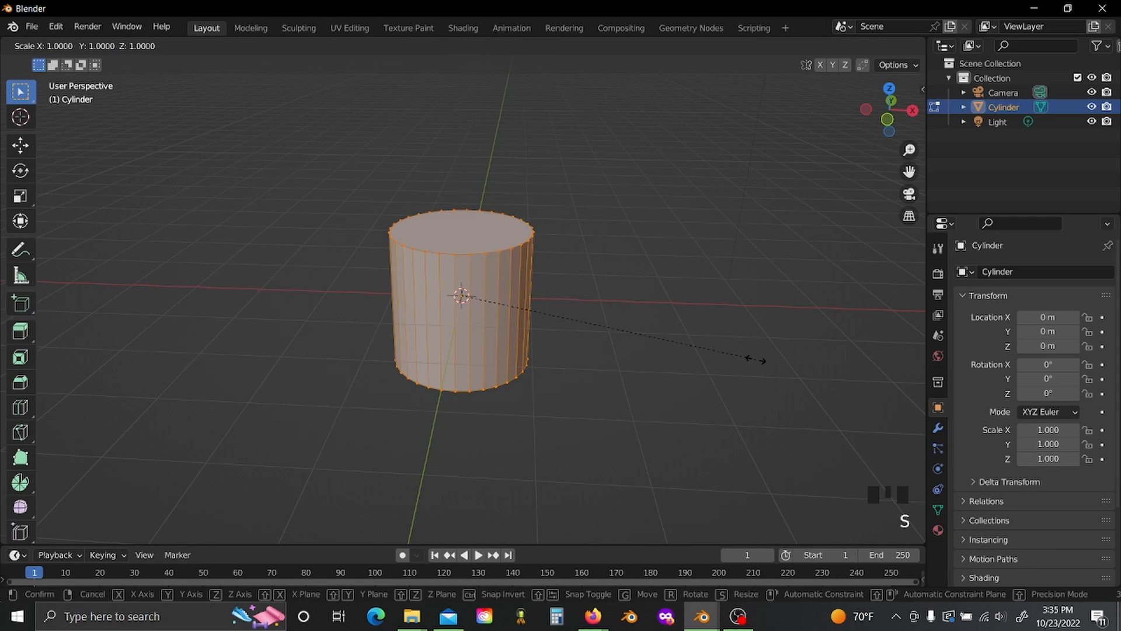
pyautogui.hotkey('shift', 'z')
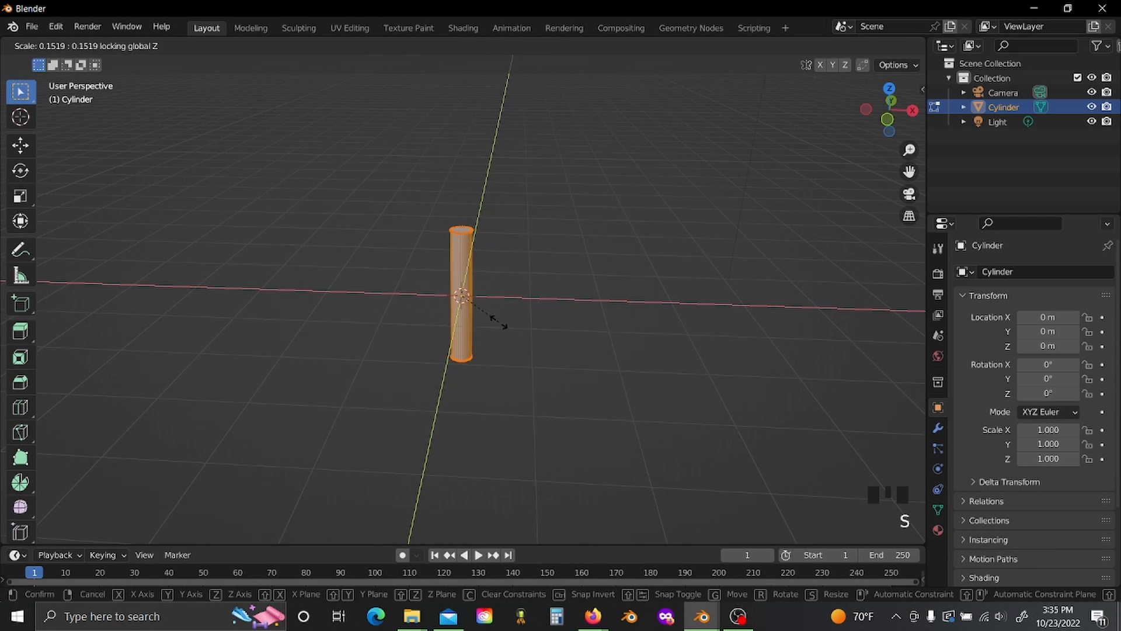
pyautogui.click(494, 320)
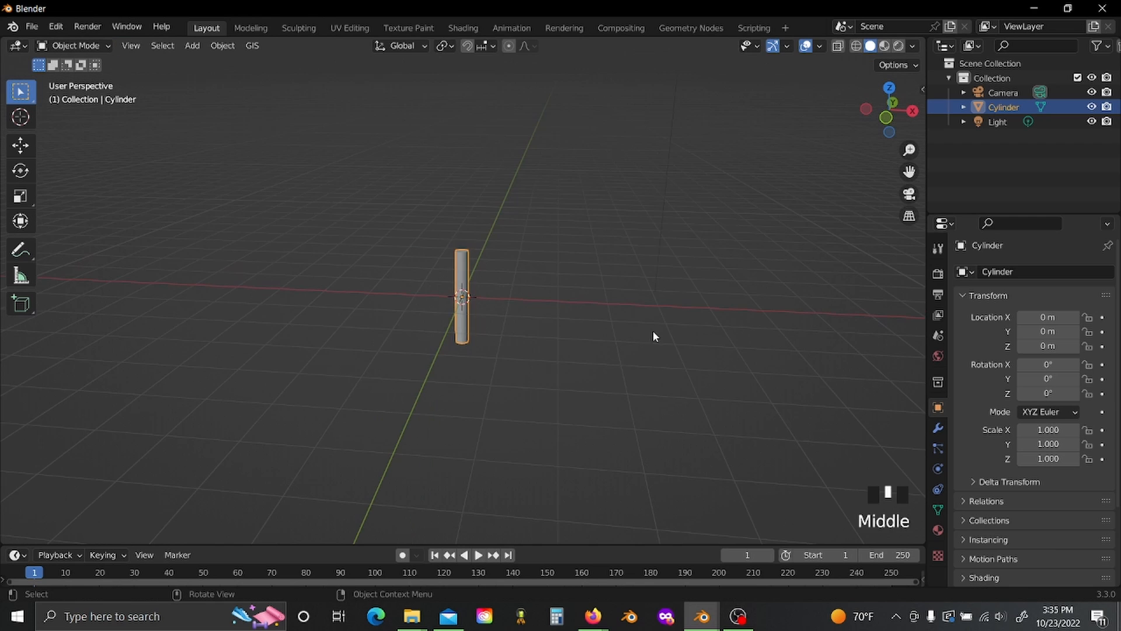
# Step: Set the camera's X, Y and Z location to 0 m
pyautogui.scroll(-2, 729, 326)
pyautogui.click(764, 196)
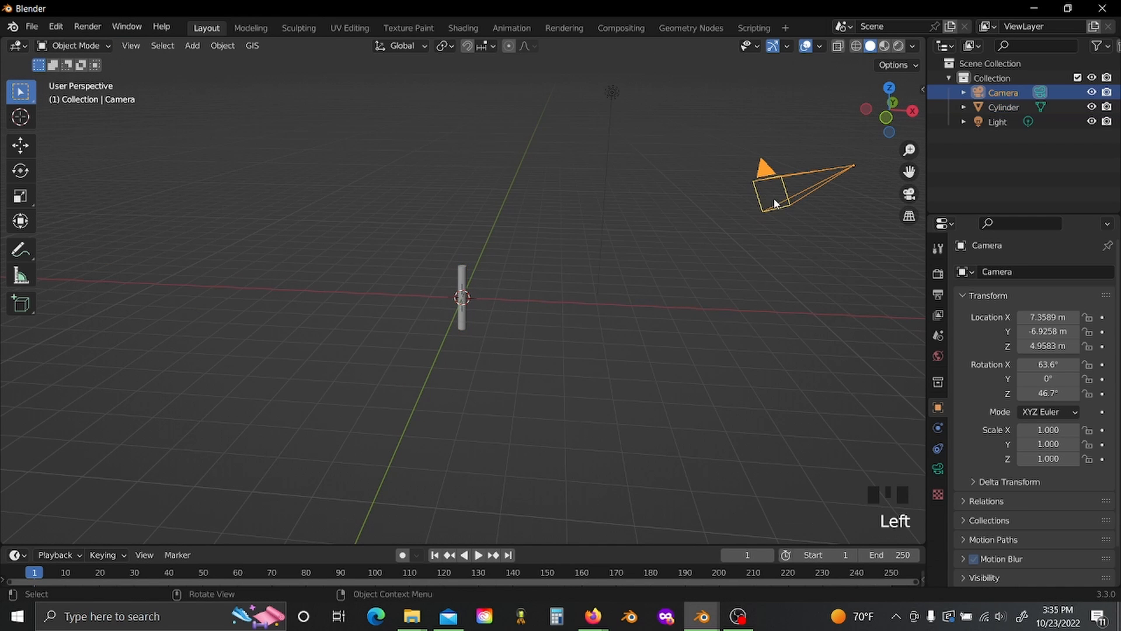
pyautogui.keyDown('alt'); pyautogui.moveTo(1062, 315); pyautogui.dragTo(1050, 346); pyautogui.keyUp('alt')
pyautogui.write('0')
pyautogui.press('Return')
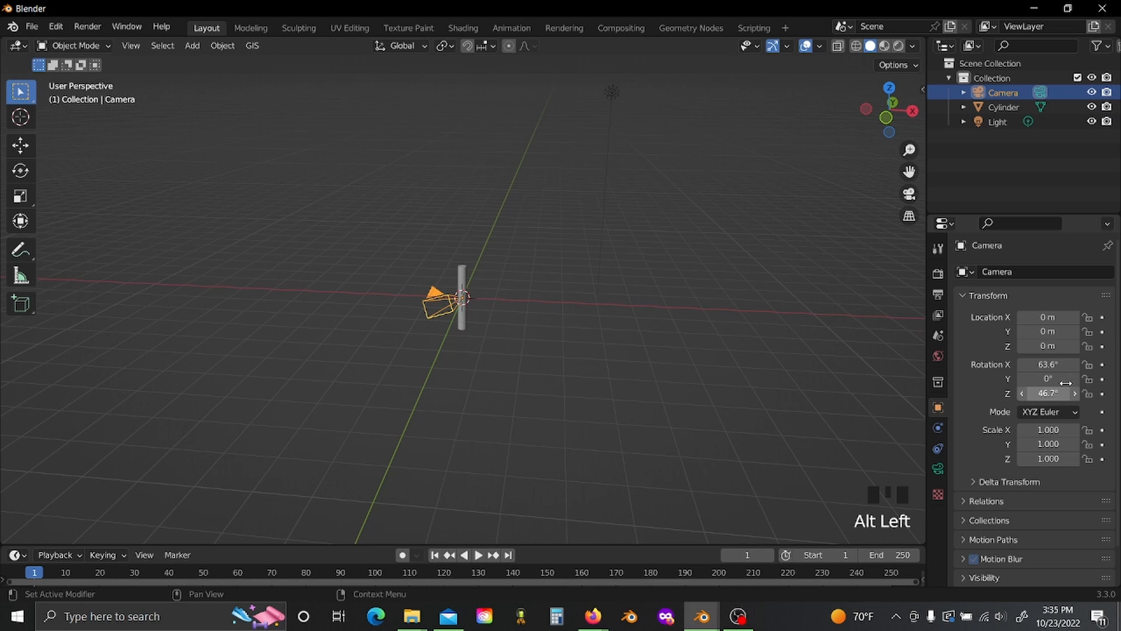
# Step: Set the camera's rotation to 90° on X and 0° on Z
pyautogui.click(1054, 365)
pyautogui.write('90')
pyautogui.click(1013, 364)
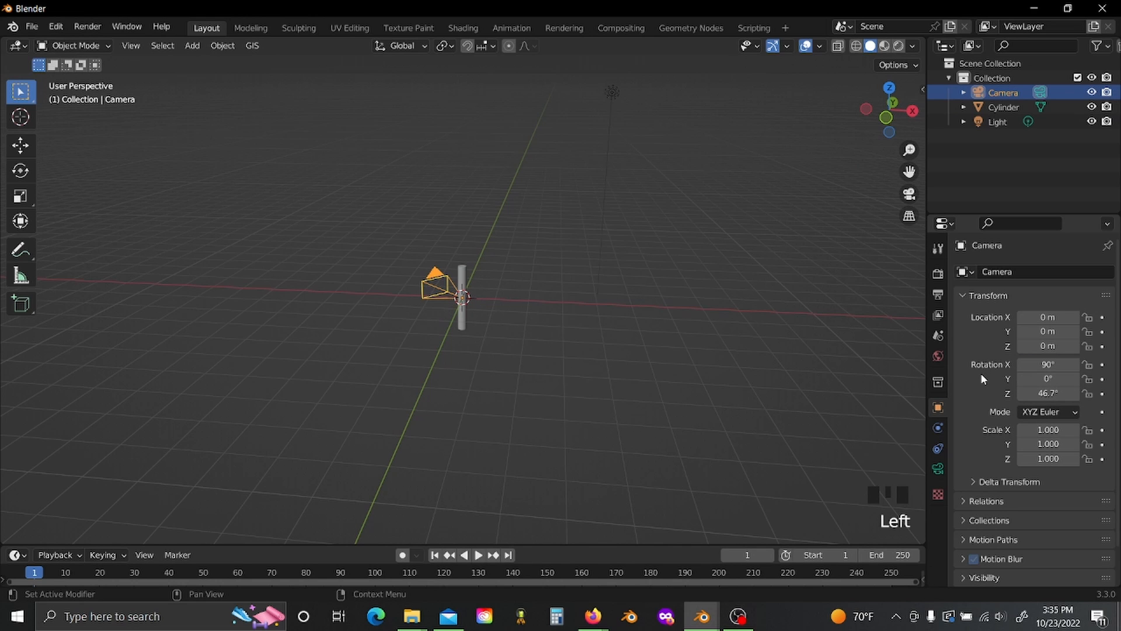
pyautogui.click(1051, 394)
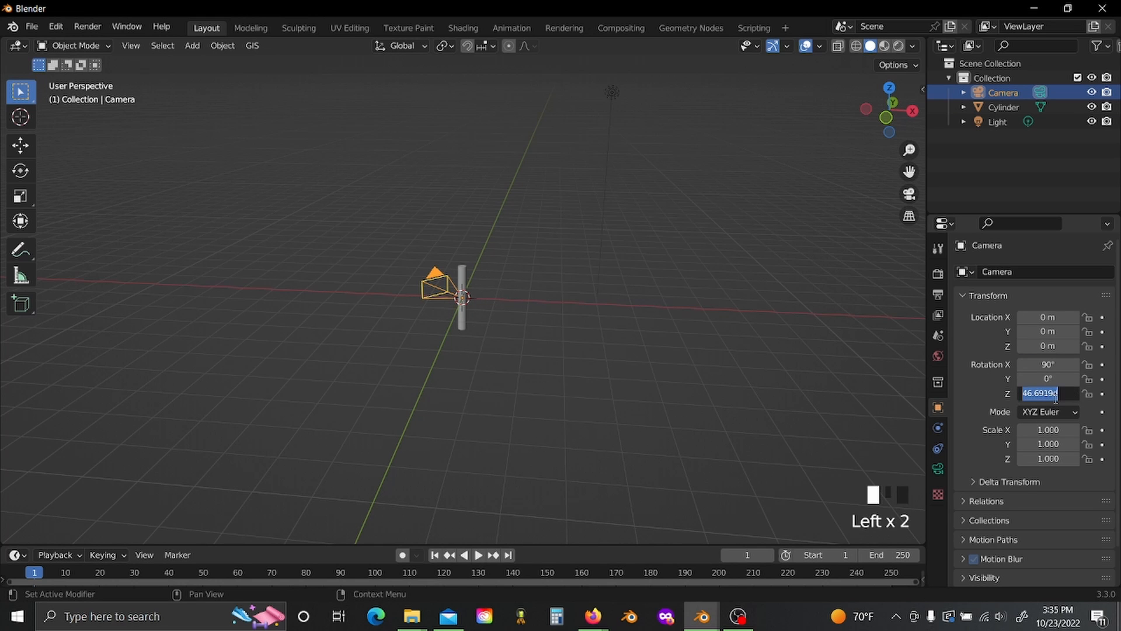
pyautogui.write('0')
pyautogui.press('Return')
# Step: Move the camera along the Y axis to about -3.93 m and look through it
pyautogui.moveTo(730, 350); pyautogui.dragTo(656, 339, button='middle')
pyautogui.scroll(3, 631, 345)
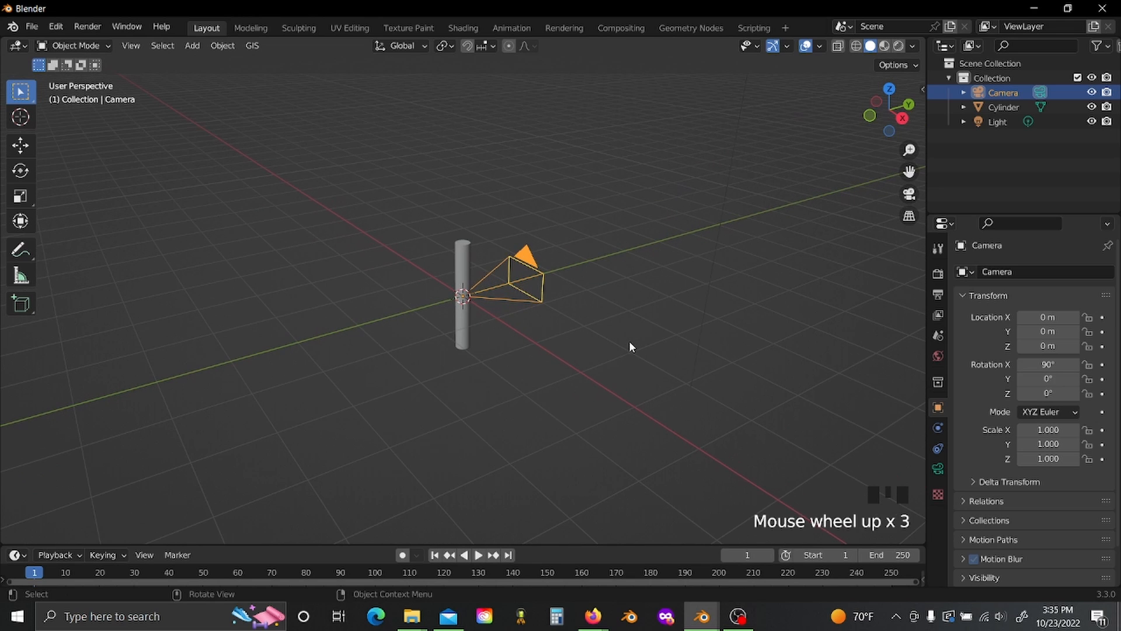
pyautogui.press('g')
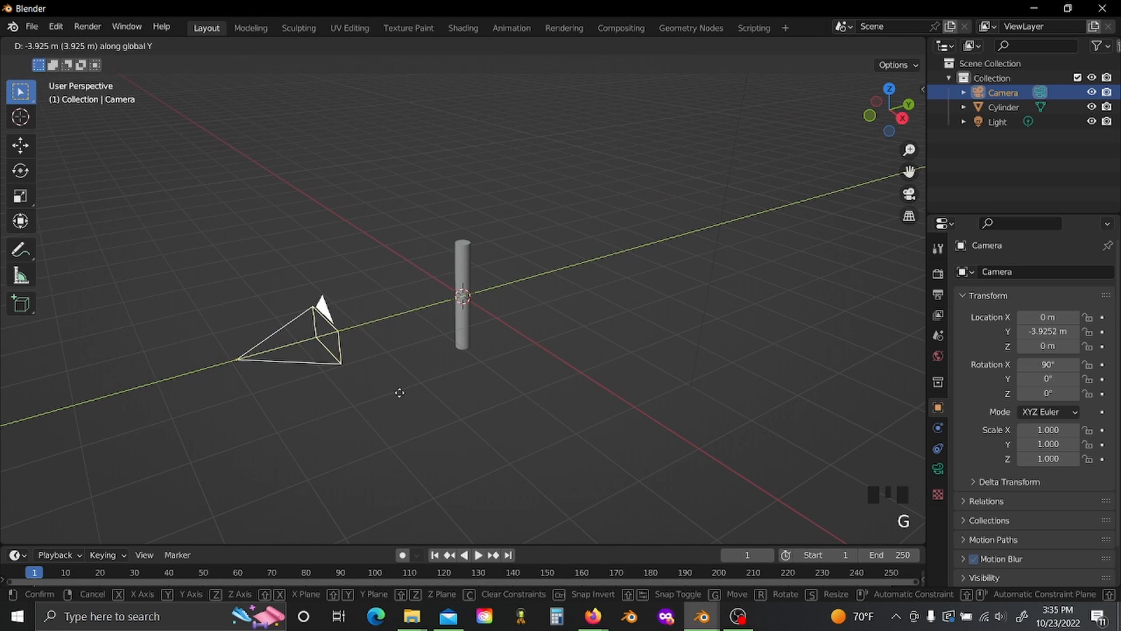
pyautogui.click(398, 393)
pyautogui.click(909, 194)
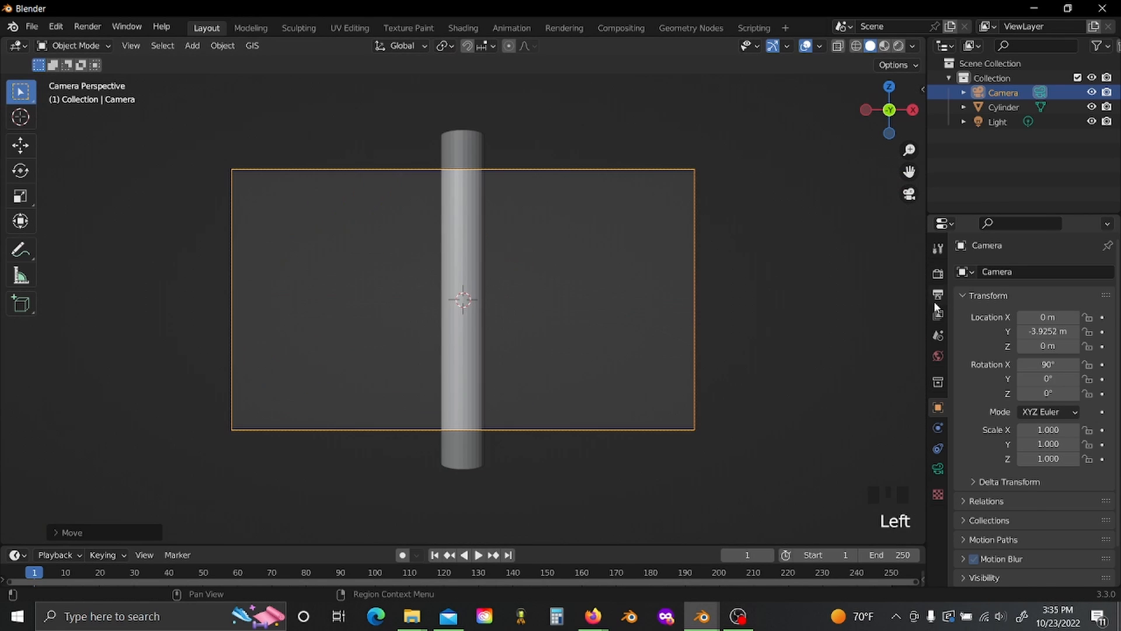
# Step: Set the render output resolution to 1500 × 2000 px
pyautogui.click(937, 295)
pyautogui.click(1062, 292)
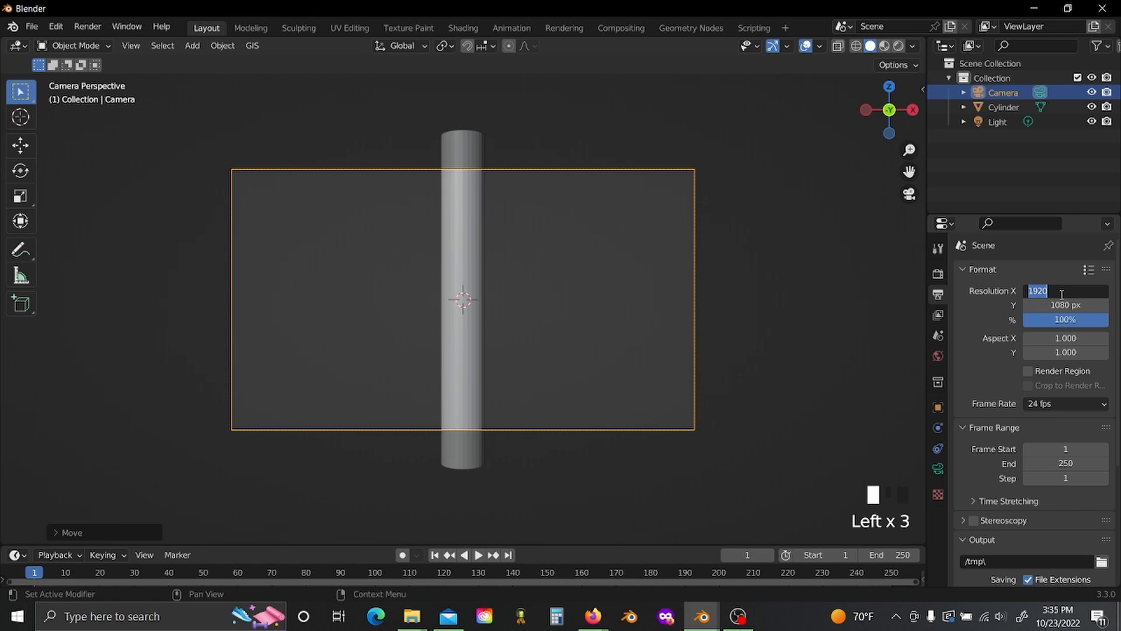
pyautogui.write('1500')
pyautogui.click(1063, 306)
pyautogui.write('20')
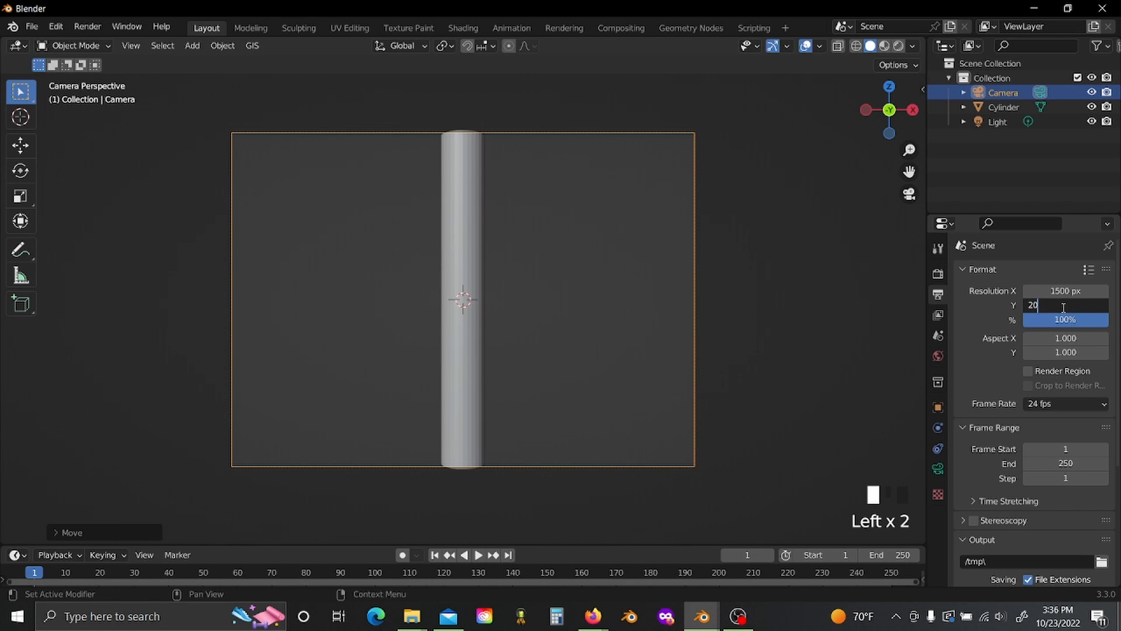
pyautogui.write('00')
# Step: Create a new geometry node tree for the cylinder in the Geometry Nodes workspace
pyautogui.click(691, 28)
pyautogui.scroll(5, 724, 269)
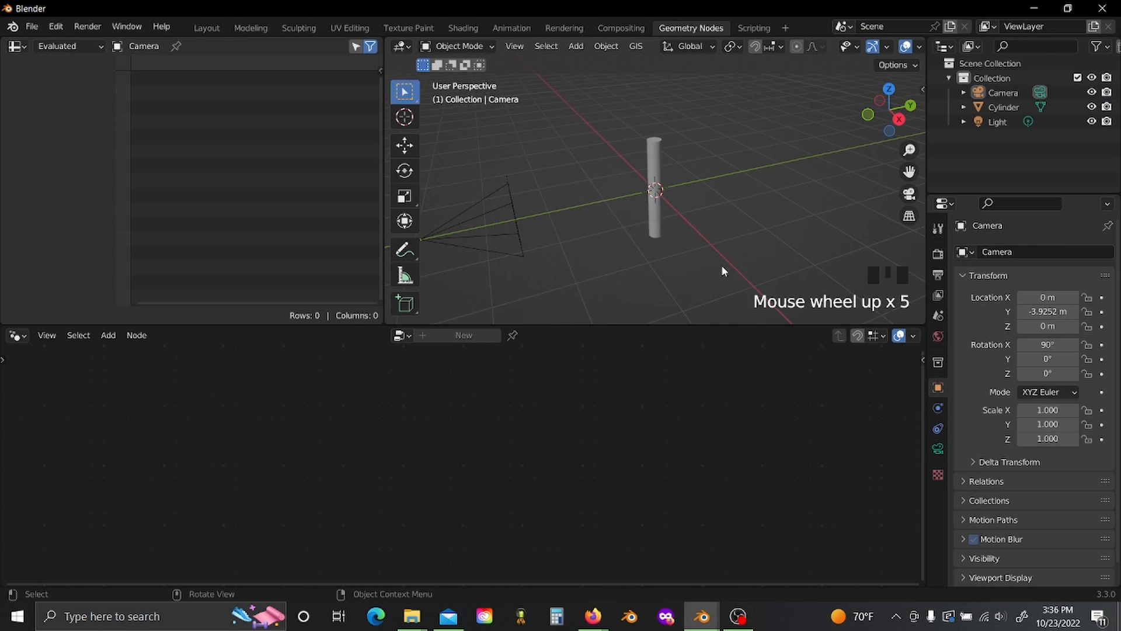
pyautogui.scroll(2, 758, 249)
pyautogui.click(656, 138)
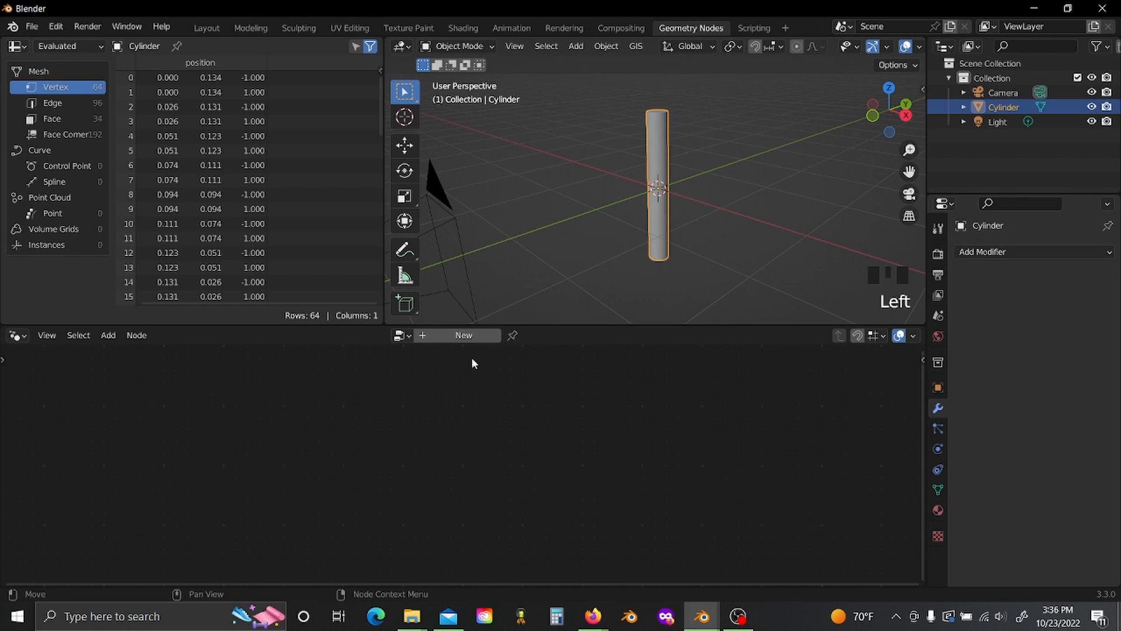
pyautogui.click(453, 338)
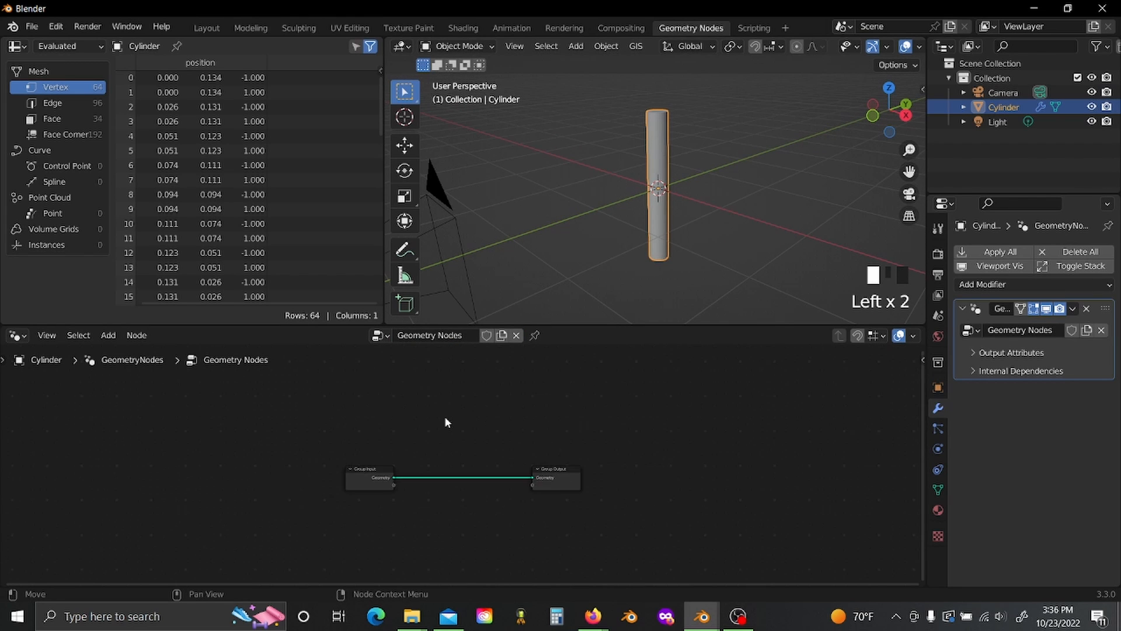
# Step: Spread the Group Input and Group Output nodes far apart to leave room between them
pyautogui.scroll(-1, 444, 415)
pyautogui.click(458, 468)
pyautogui.press('g')
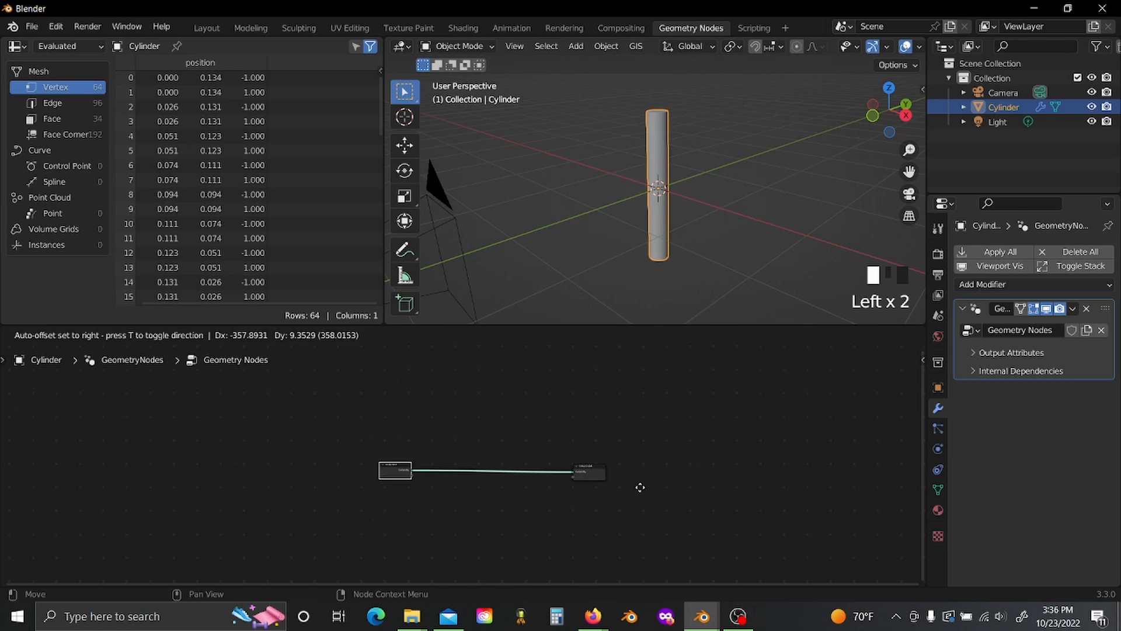
pyautogui.click(348, 498)
pyautogui.moveTo(414, 484); pyautogui.dragTo(534, 481, button='middle')
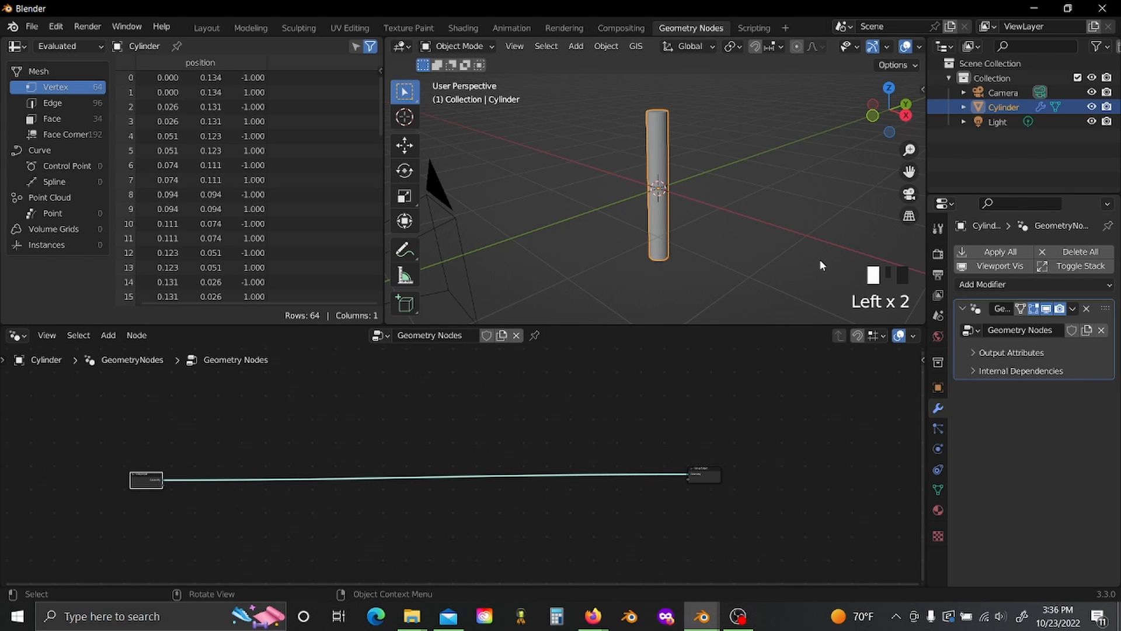
pyautogui.moveTo(621, 414); pyautogui.dragTo(716, 419, button='middle')
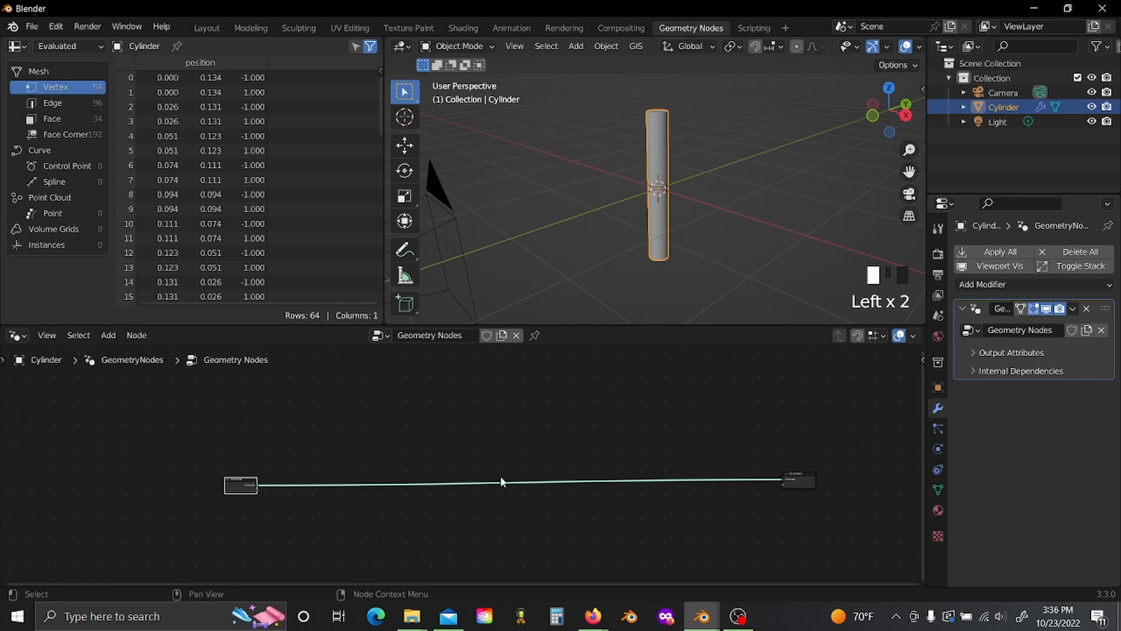
pyautogui.moveTo(500, 481); pyautogui.dragTo(582, 474, button='middle')
pyautogui.press('g')
pyautogui.click(468, 457)
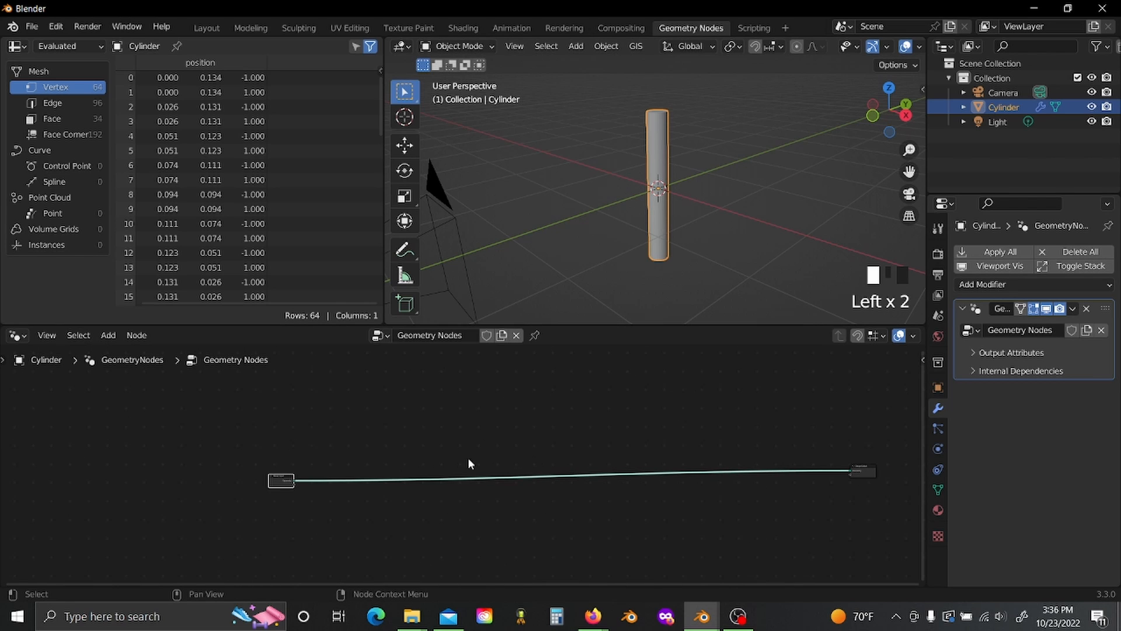
# Step: Insert a Mesh Boolean node into the link between Group Input and Group Output
pyautogui.scroll(1, 503, 462)
pyautogui.scroll(2, 496, 479)
pyautogui.hotkey('shift', 'a')
pyautogui.moveTo(324, 497)
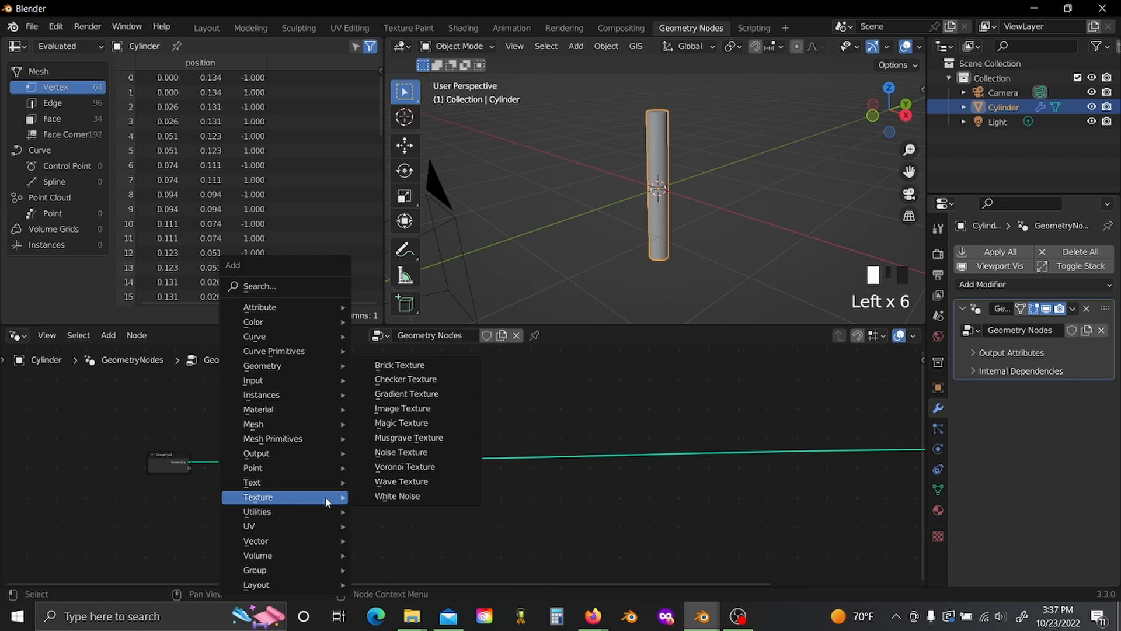
pyautogui.write('mesh bo')
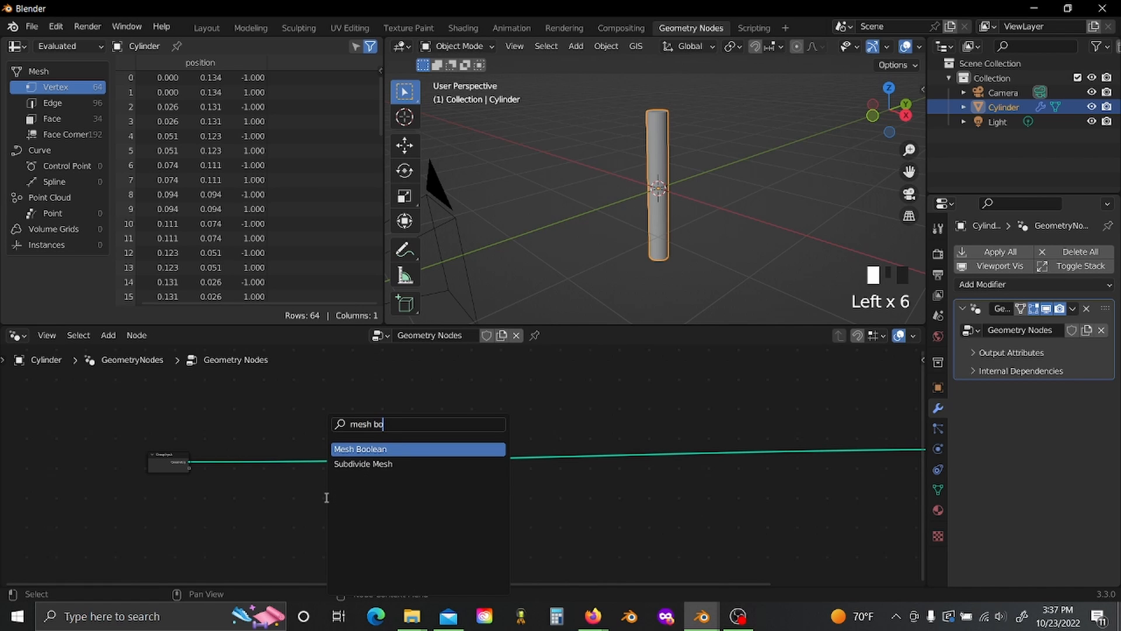
pyautogui.press('Return')
pyautogui.click(337, 420)
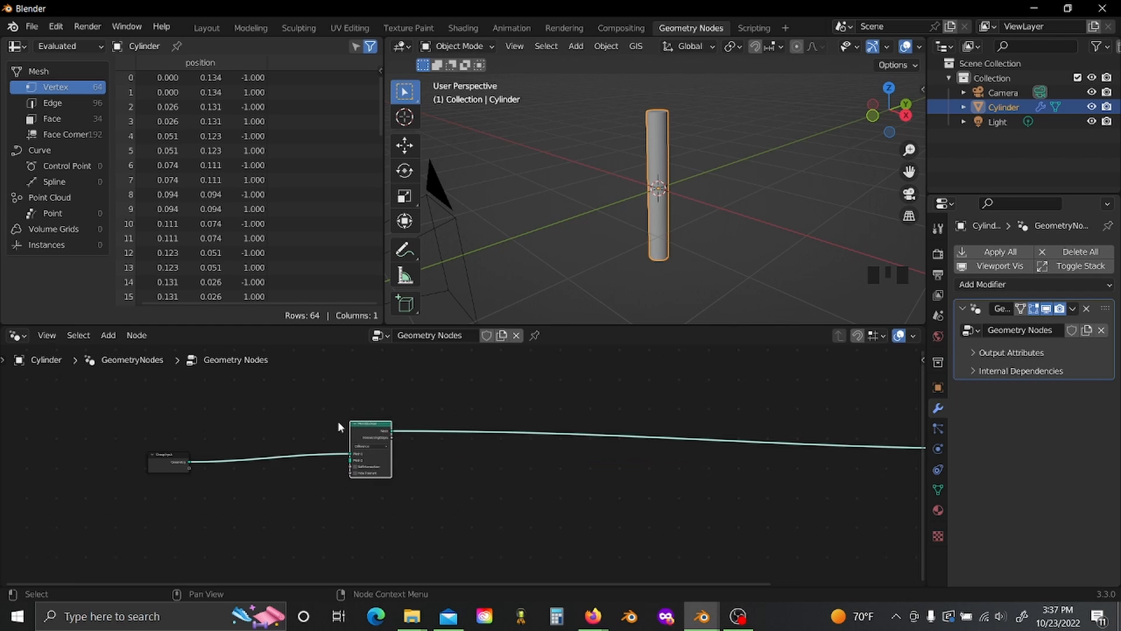
# Step: Add an Ico Sphere node above the Group Input link and set its subdivisions to 4
pyautogui.scroll(3, 357, 432)
pyautogui.hotkey('shift', 'a')
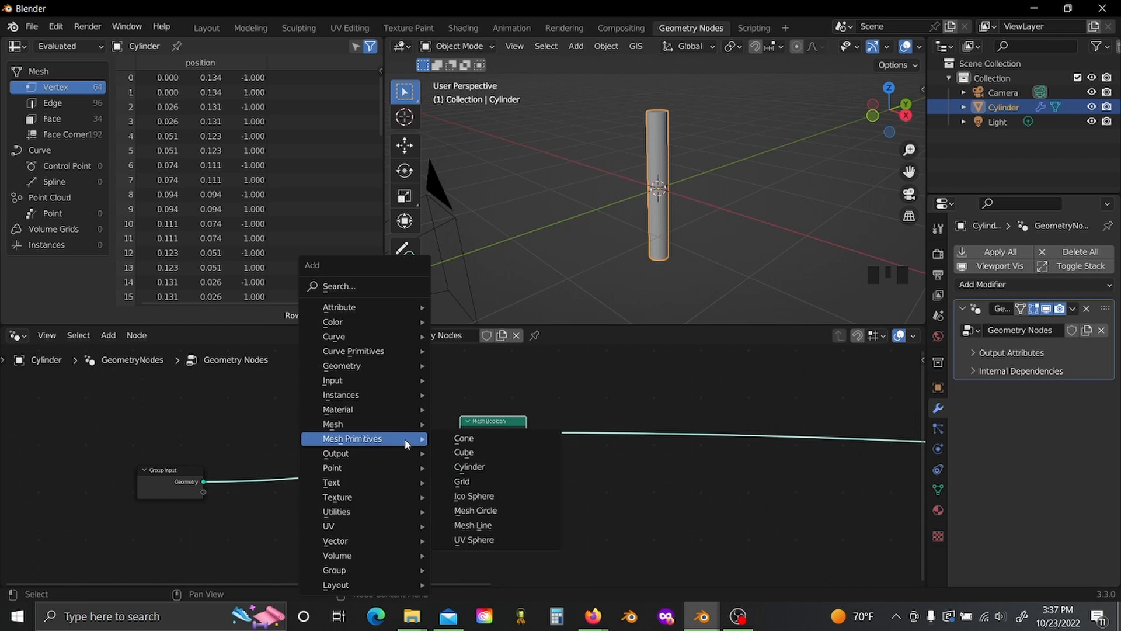
pyautogui.write('ico')
pyautogui.press('Return')
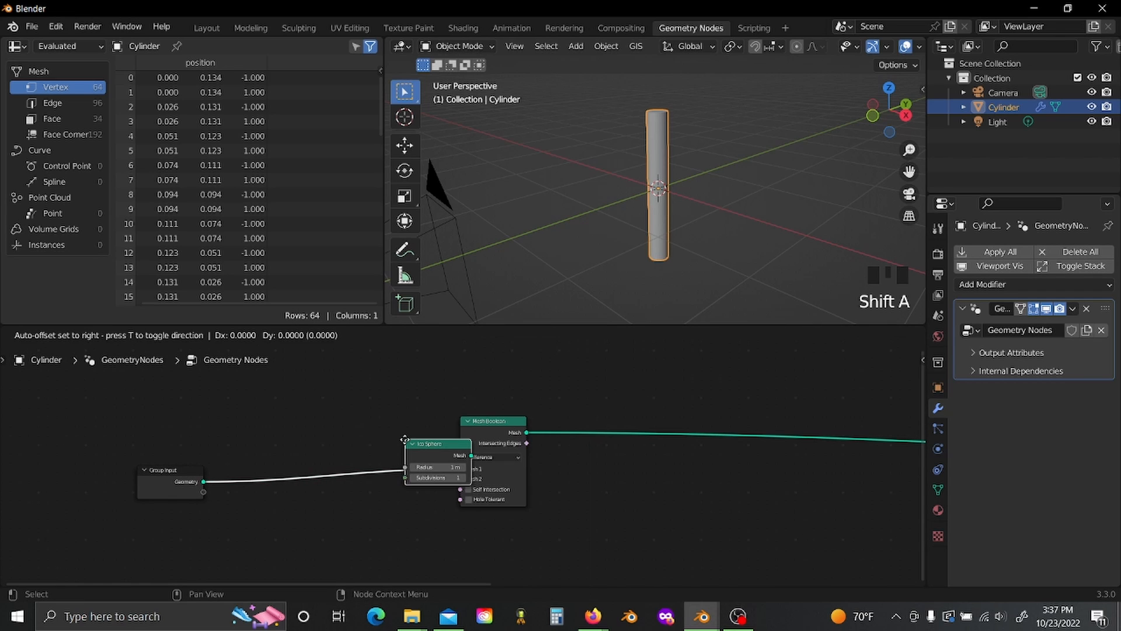
pyautogui.click(299, 384)
pyautogui.scroll(2, 397, 416)
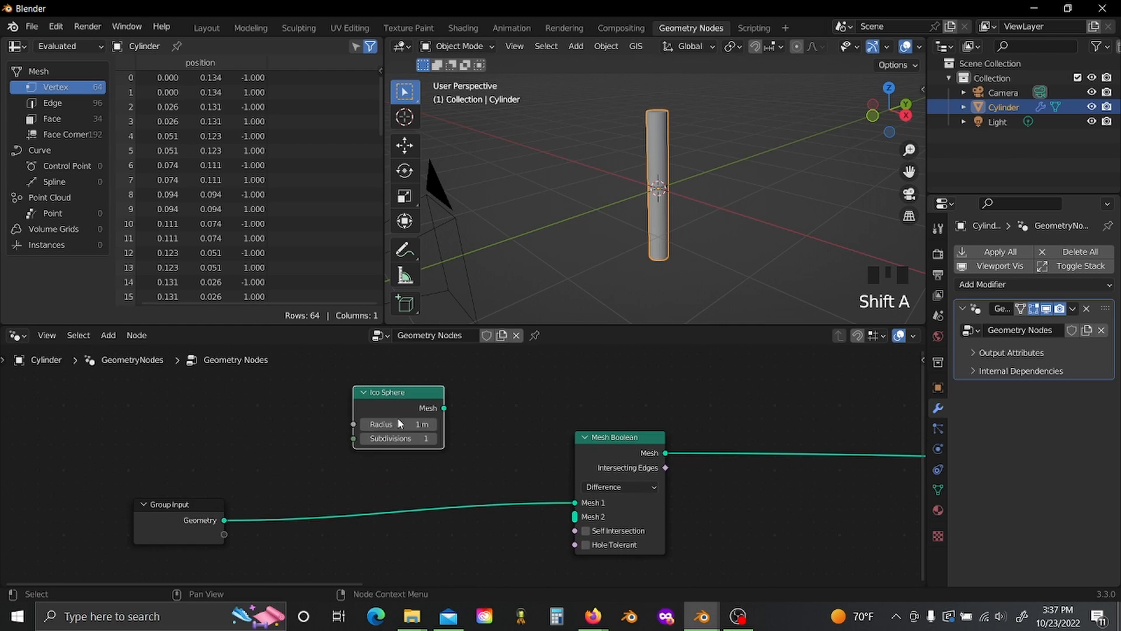
pyautogui.click(434, 439)
pyautogui.click(434, 438)
pyautogui.click(434, 439)
pyautogui.click(434, 439)
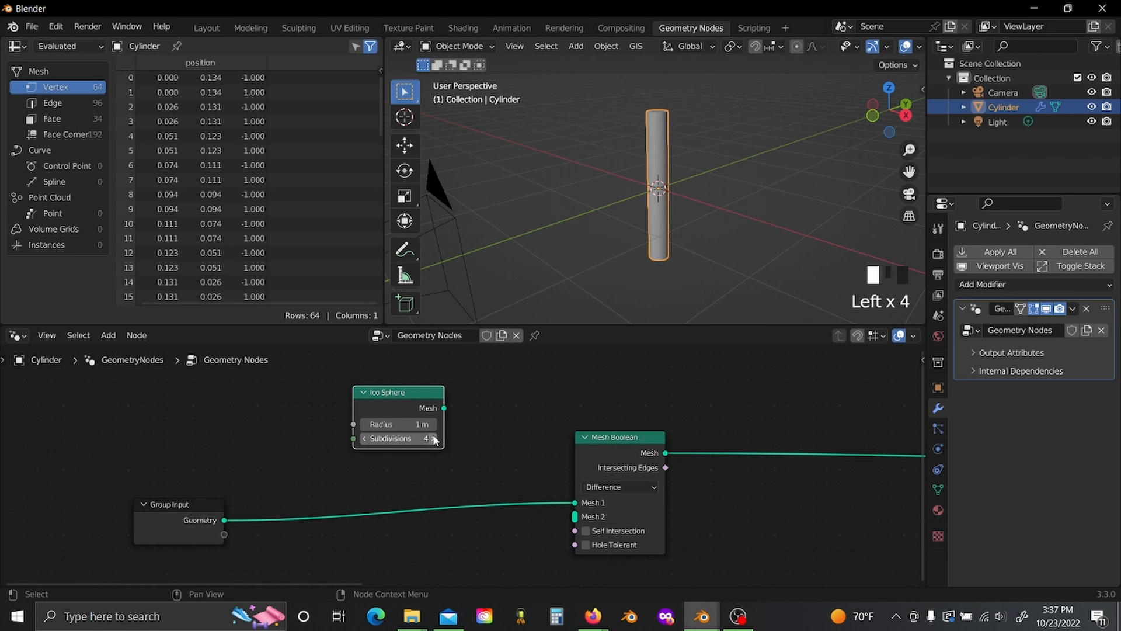
# Step: Connect the Ico Sphere's mesh to Mesh 2 of the Mesh Boolean node and shift Group Input farther away
pyautogui.moveTo(445, 408); pyautogui.dragTo(575, 516)
pyautogui.moveTo(597, 514); pyautogui.dragTo(737, 493, button='middle')
pyautogui.moveTo(334, 496); pyautogui.dragTo(94, 502)
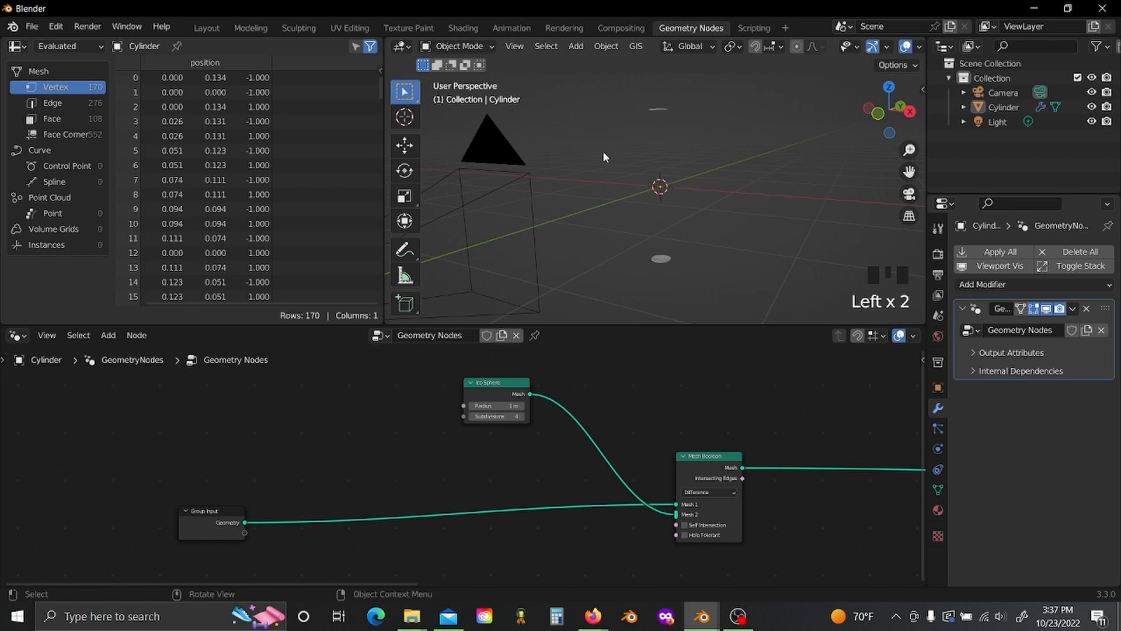
# Step: Add a sphere-shaped empty at the scene origin
pyautogui.hotkey('shift', 'a')
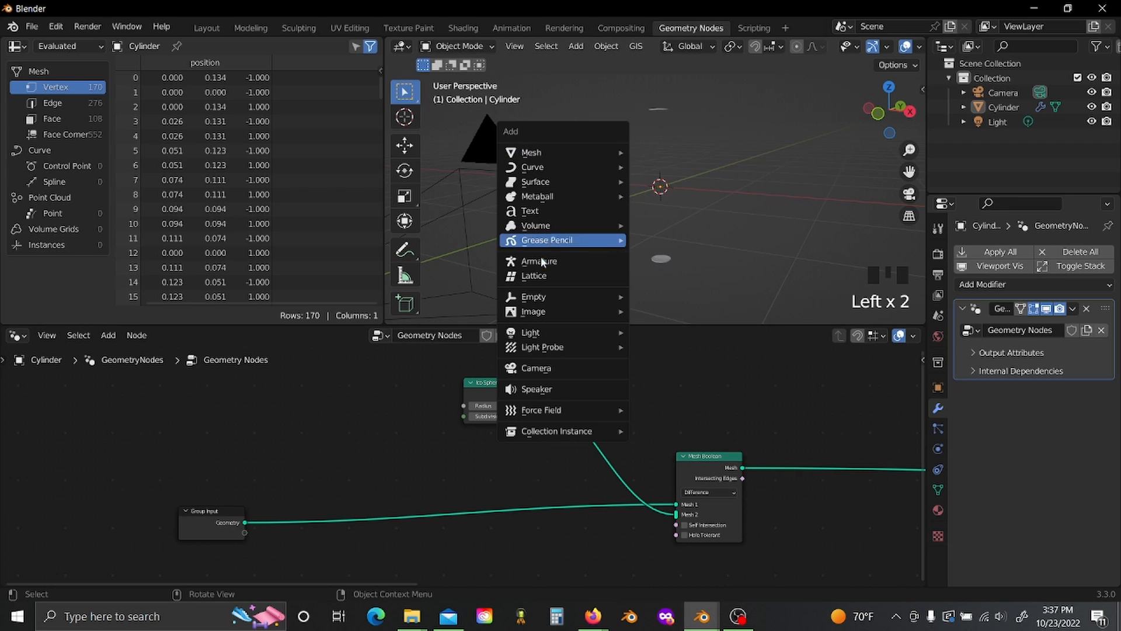
pyautogui.moveTo(541, 315)
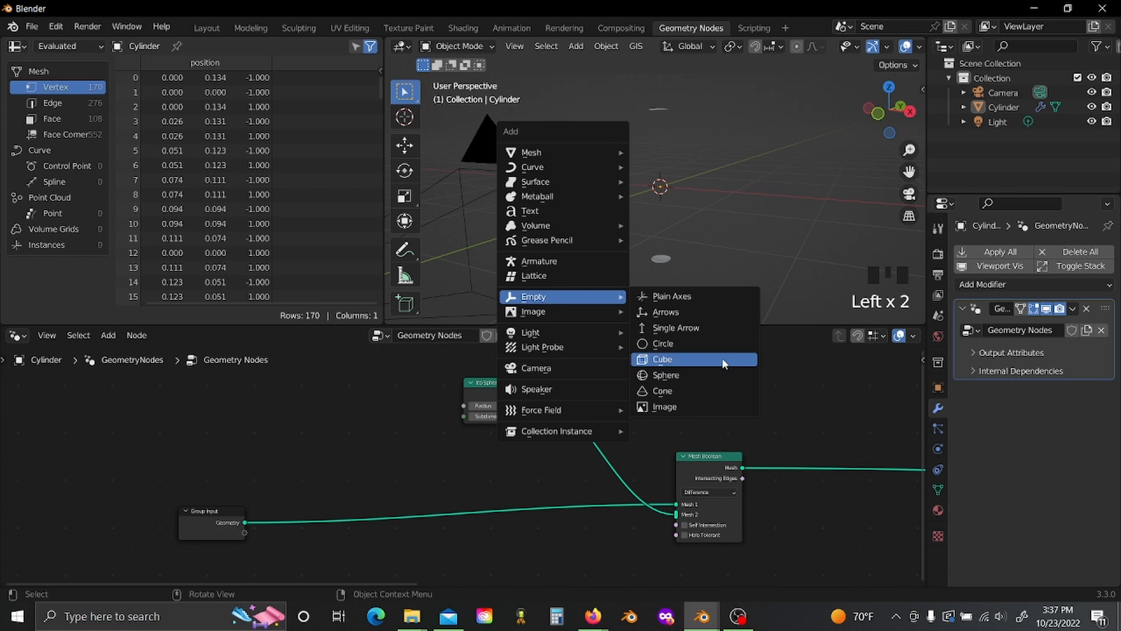
pyautogui.click(721, 370)
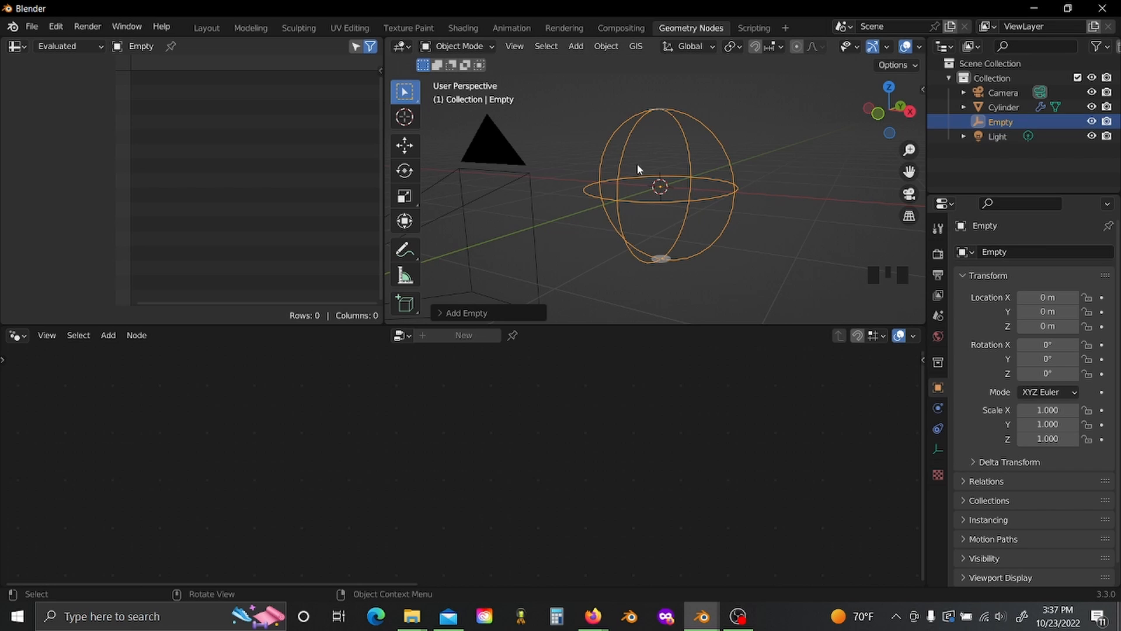
# Step: Add an Object Info node to the cylinder's node tree and set it to Relative
pyautogui.click(665, 265)
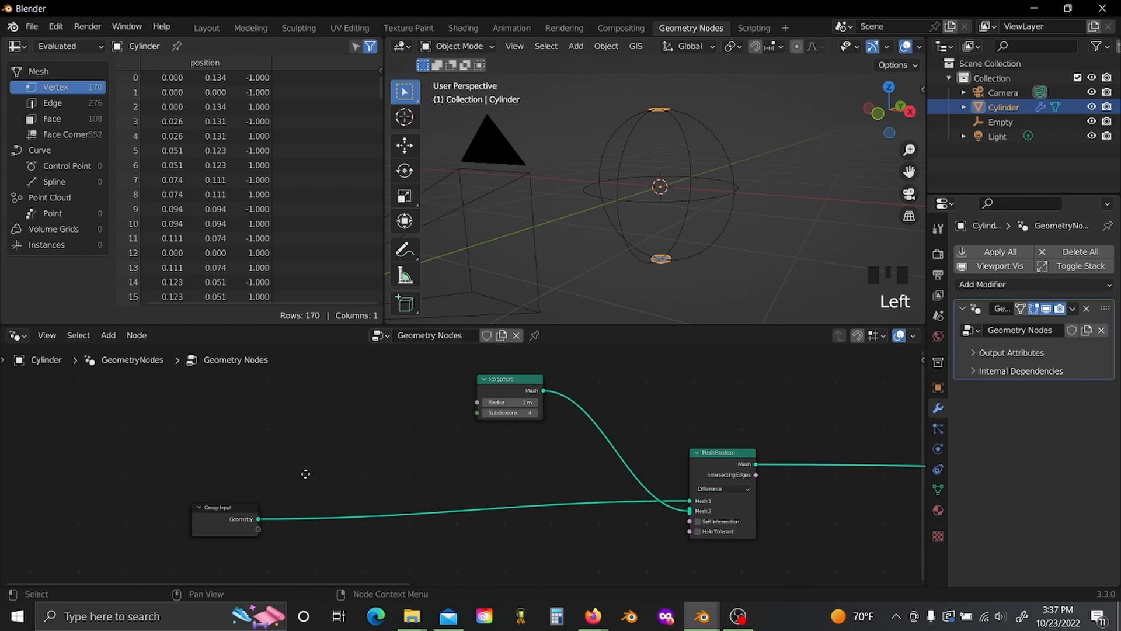
pyautogui.hotkey('shift', 'a')
pyautogui.write('o')
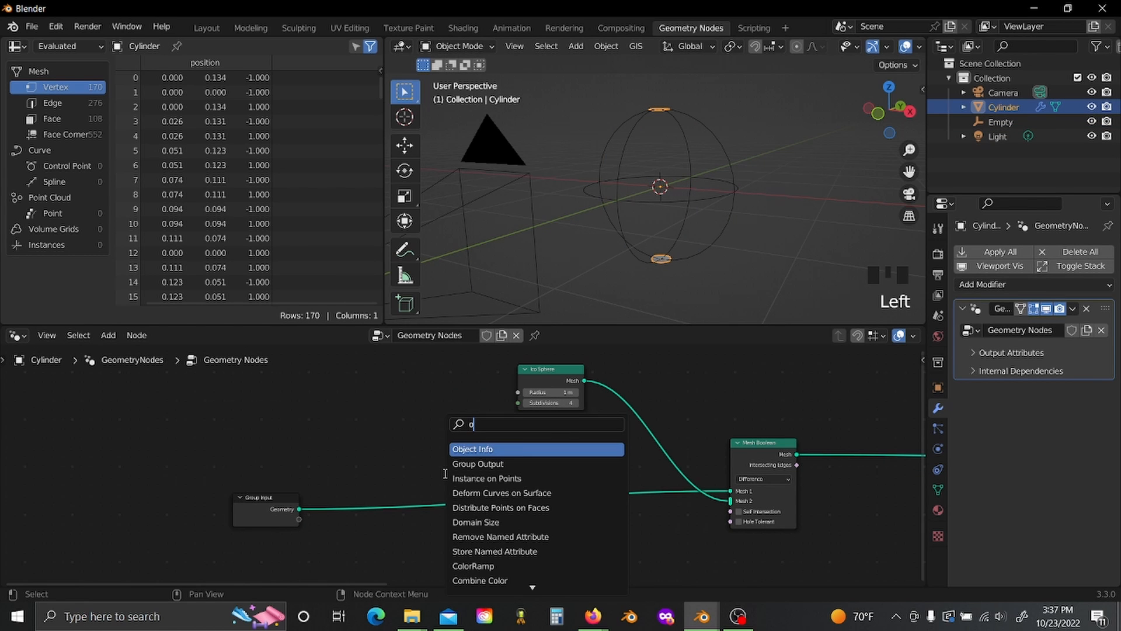
pyautogui.write('b')
pyautogui.click(472, 451)
pyautogui.click(426, 346)
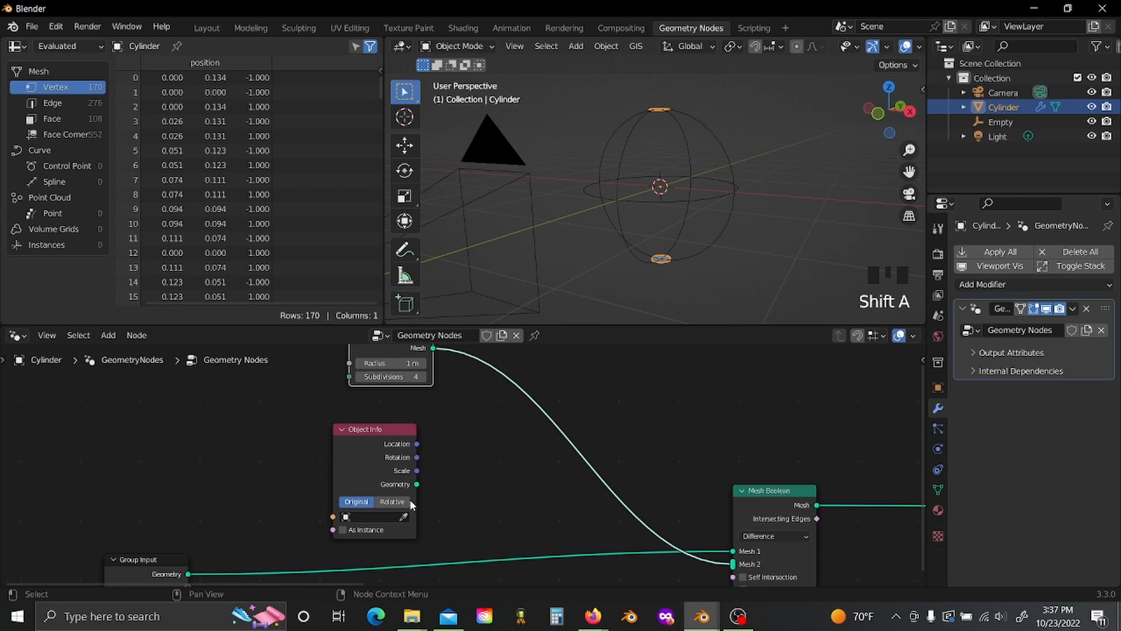
pyautogui.click(403, 501)
# Step: Expose the Object Info node's Object input through Group Input and assign Empty to it in the modifier
pyautogui.moveTo(297, 495); pyautogui.dragTo(339, 459, button='middle')
pyautogui.moveTo(298, 521); pyautogui.dragTo(442, 450)
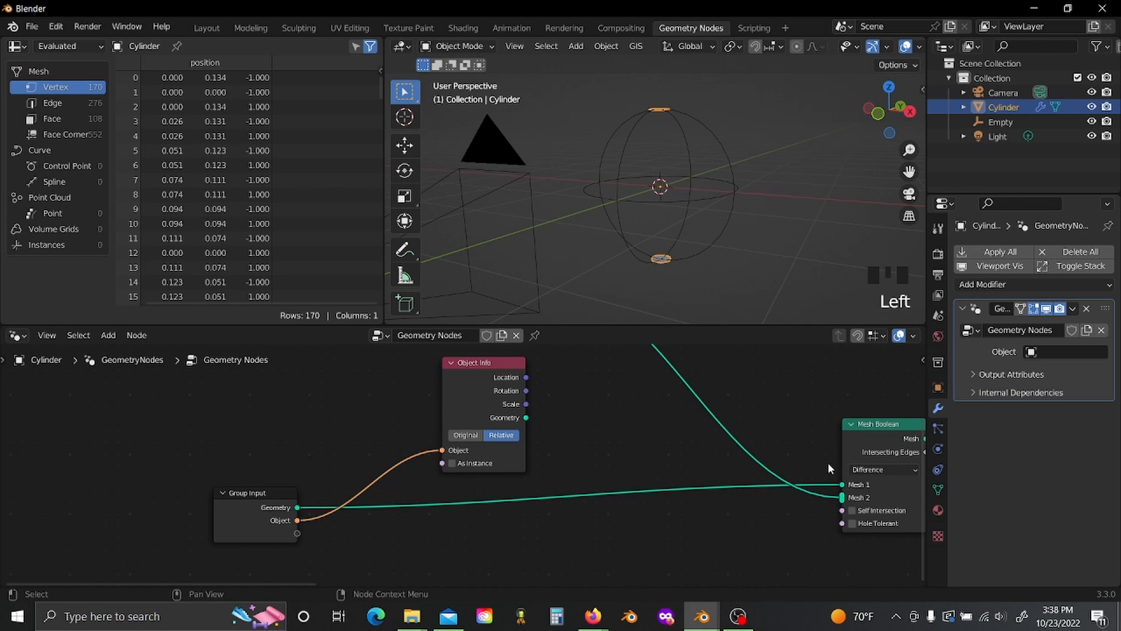
pyautogui.click(1057, 352)
pyautogui.click(1022, 402)
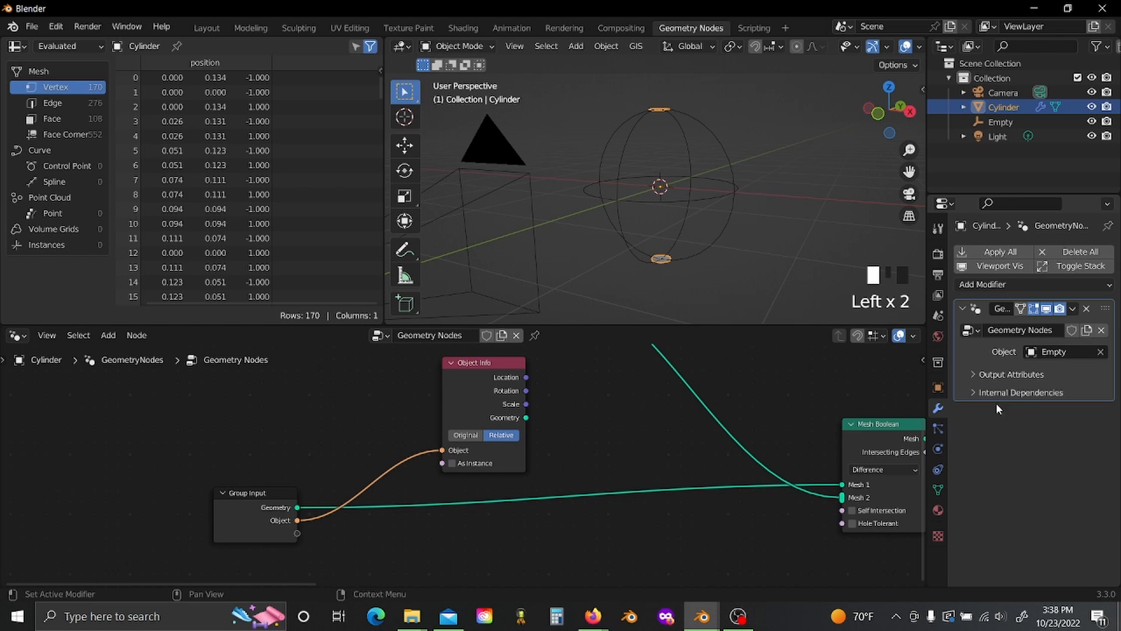
# Step: Shift the Mesh Boolean node farther from its inputs and insert a Transform node between Ico Sphere and Mesh Boolean
pyautogui.scroll(-2, 817, 450)
pyautogui.moveTo(827, 449); pyautogui.dragTo(601, 510, button='middle')
pyautogui.click(600, 510)
pyautogui.moveTo(601, 511); pyautogui.dragTo(709, 498)
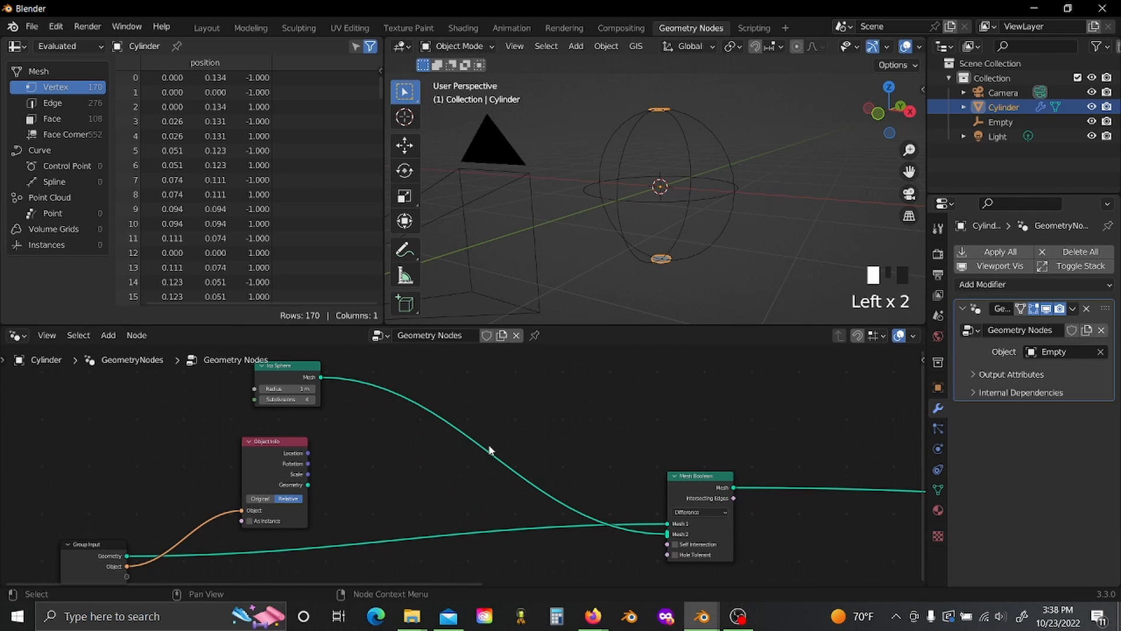
pyautogui.hotkey('shift', 'a')
pyautogui.write('tr')
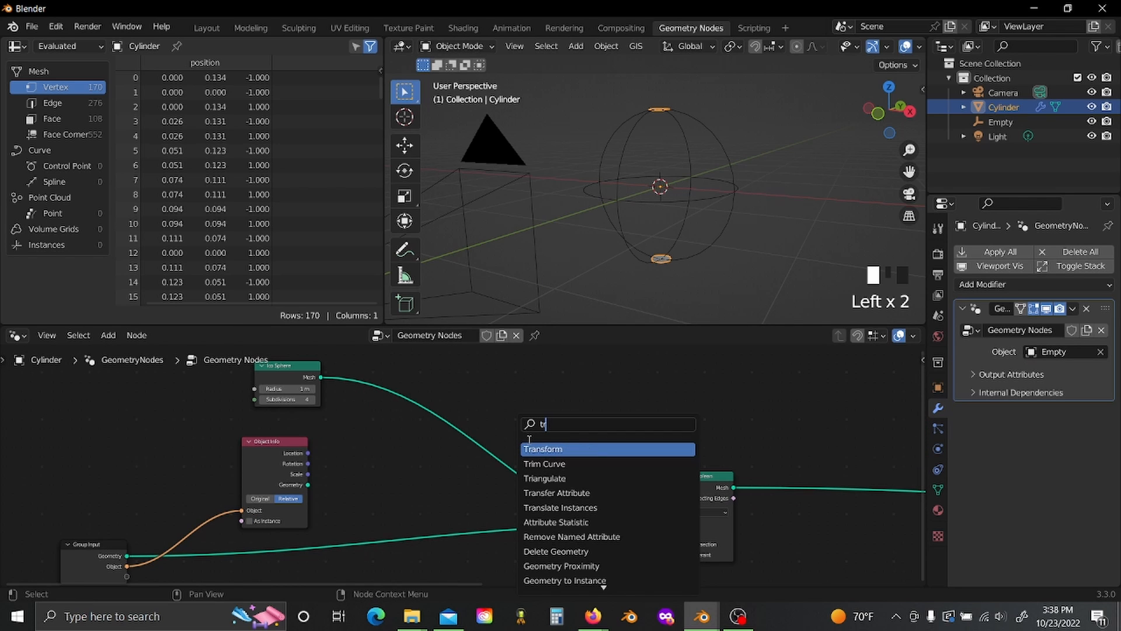
pyautogui.press('Return')
pyautogui.click(449, 402)
# Step: Connect Object Info's Location, Rotation and Scale outputs to the Transform node's Translation, Rotation and Scale inputs
pyautogui.moveTo(345, 395); pyautogui.dragTo(407, 434, button='middle')
pyautogui.scroll(1, 403, 467)
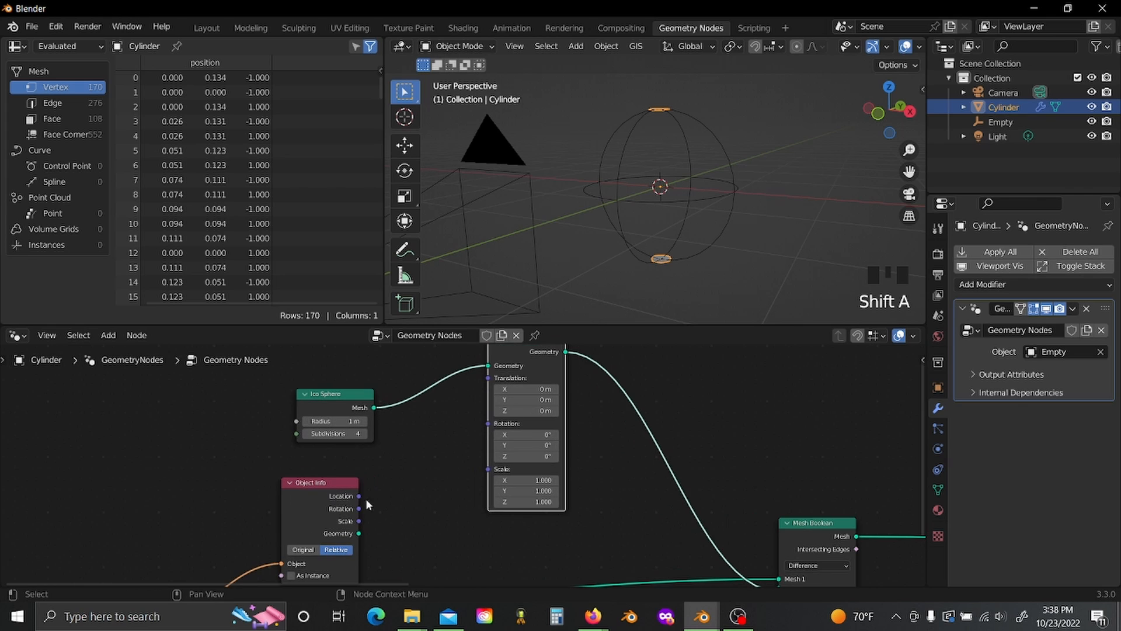
pyautogui.moveTo(358, 495); pyautogui.dragTo(489, 379)
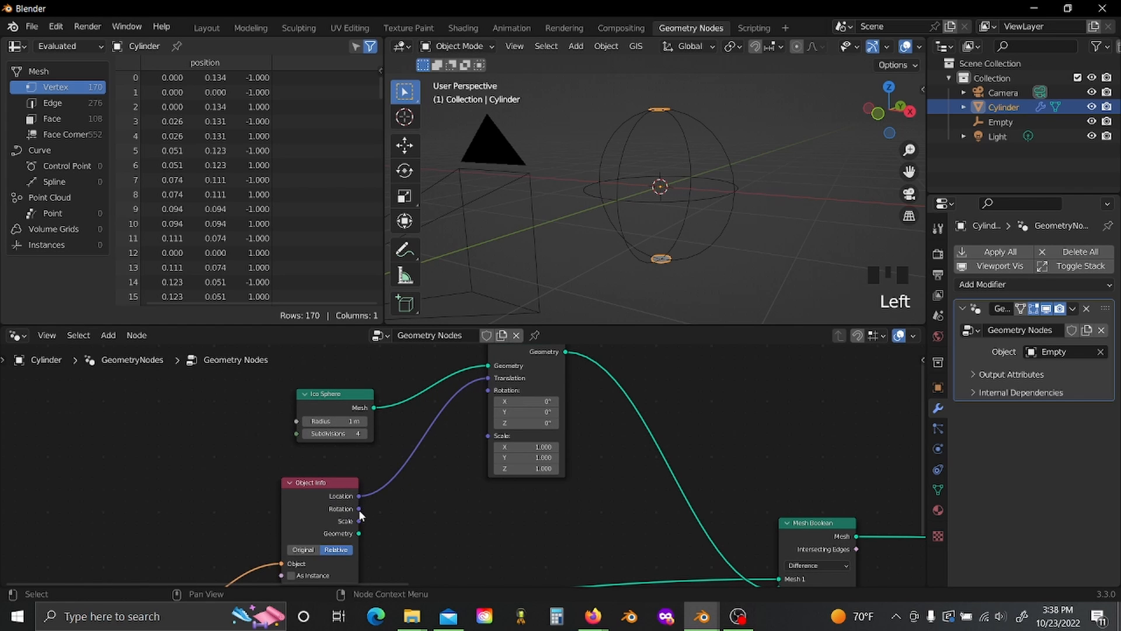
pyautogui.moveTo(359, 509); pyautogui.dragTo(488, 390)
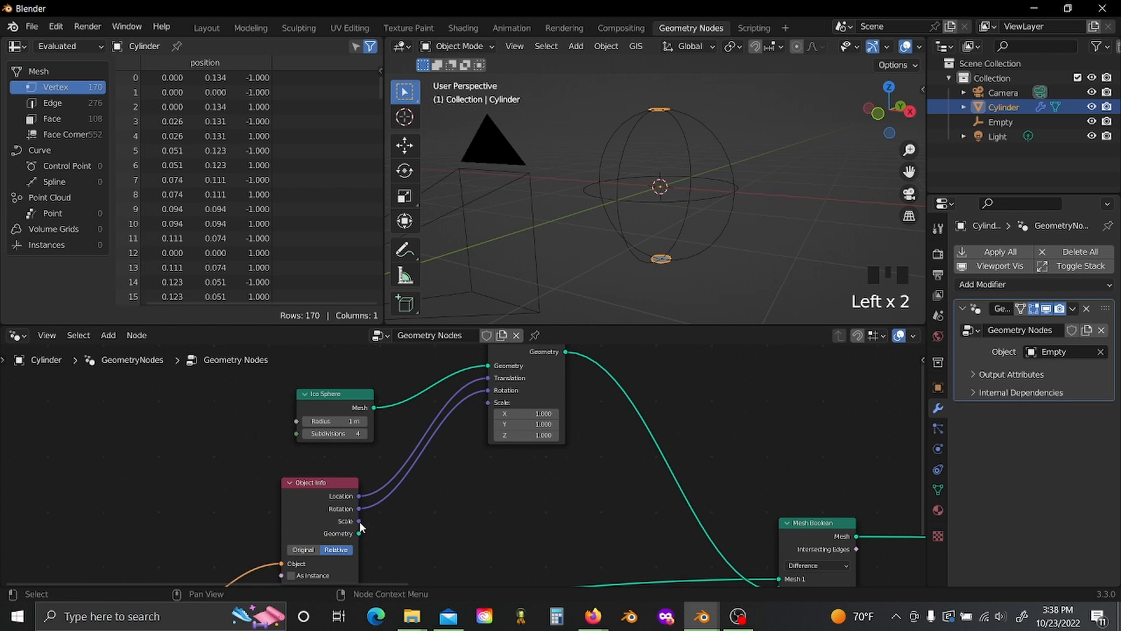
pyautogui.moveTo(359, 521); pyautogui.dragTo(489, 402)
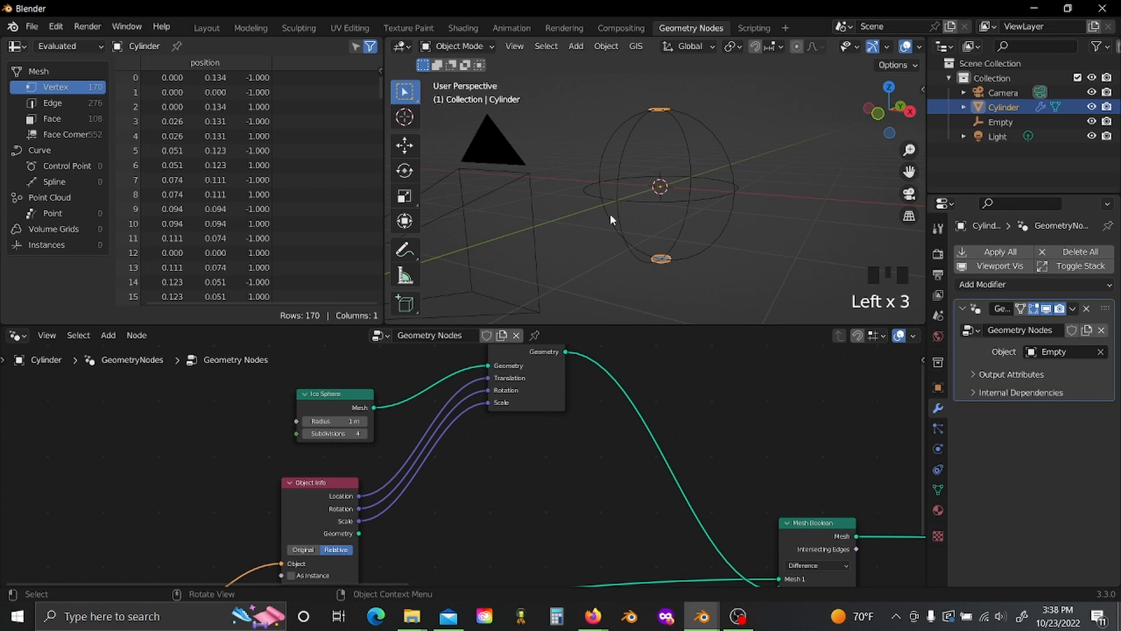
# Step: Raise the sphere empty and offset it sideways so its lower surface cuts the cylinder at a slant, and reselect the cylinder
pyautogui.click(620, 195)
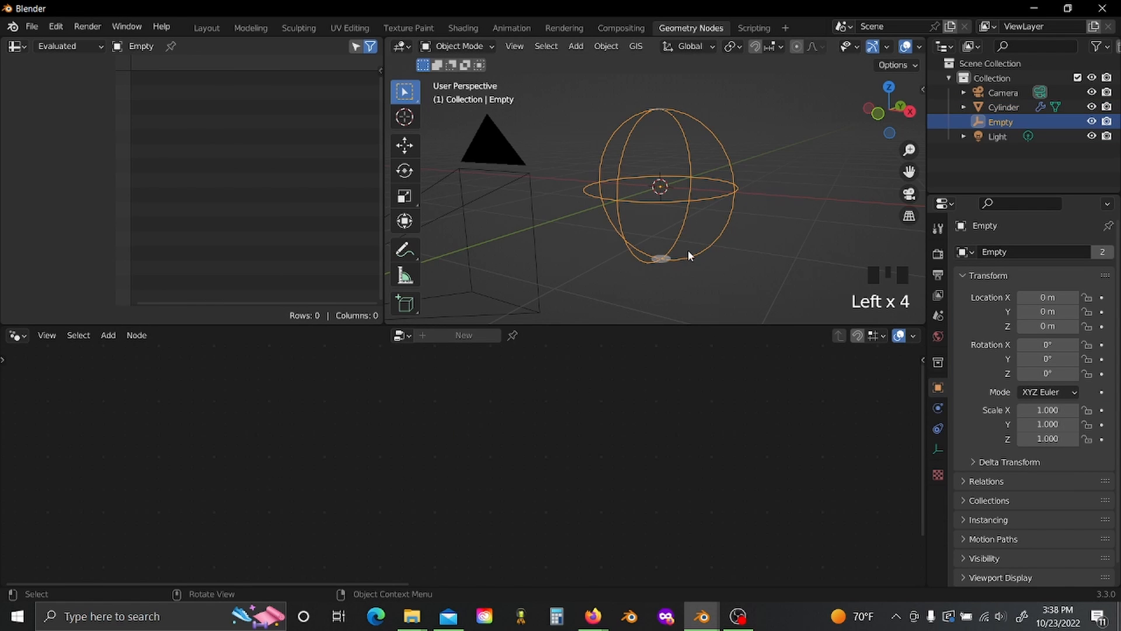
pyautogui.press('g')
pyautogui.press('g')
pyautogui.click(668, 186)
pyautogui.scroll(3, 669, 186)
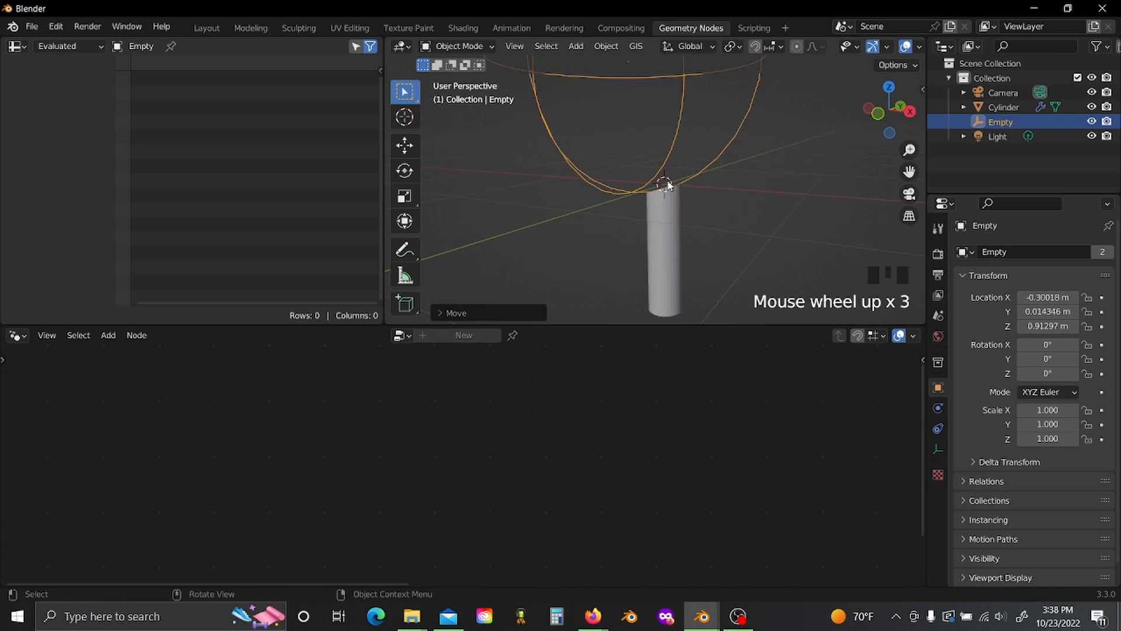
pyautogui.moveTo(669, 186); pyautogui.dragTo(709, 183, button='middle')
pyautogui.press('g')
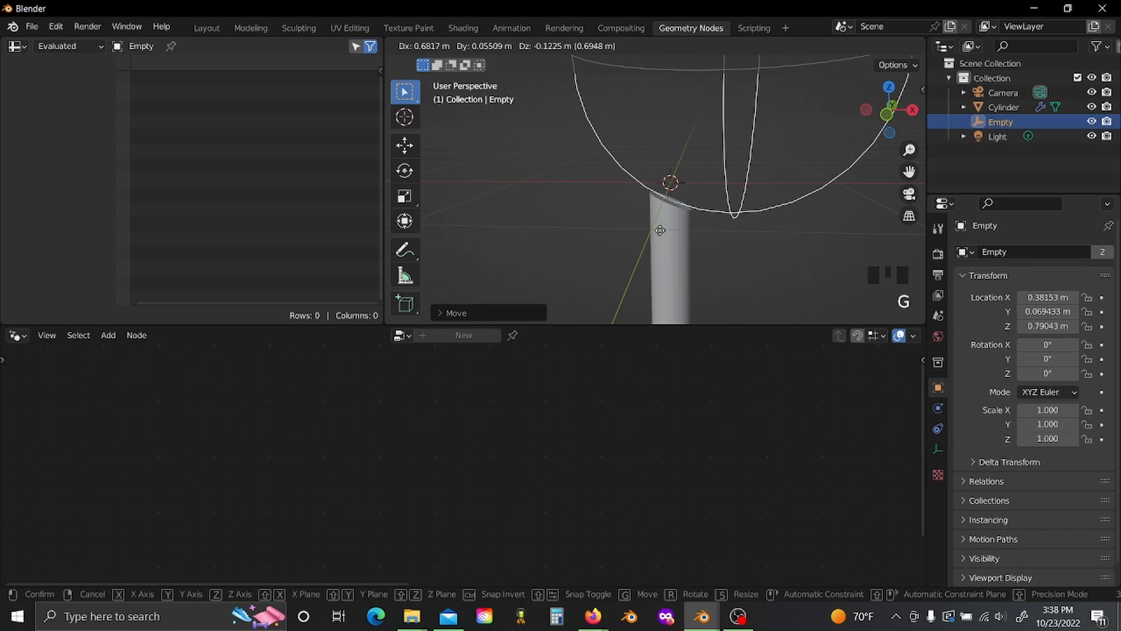
pyautogui.click(656, 195)
pyautogui.click(675, 221)
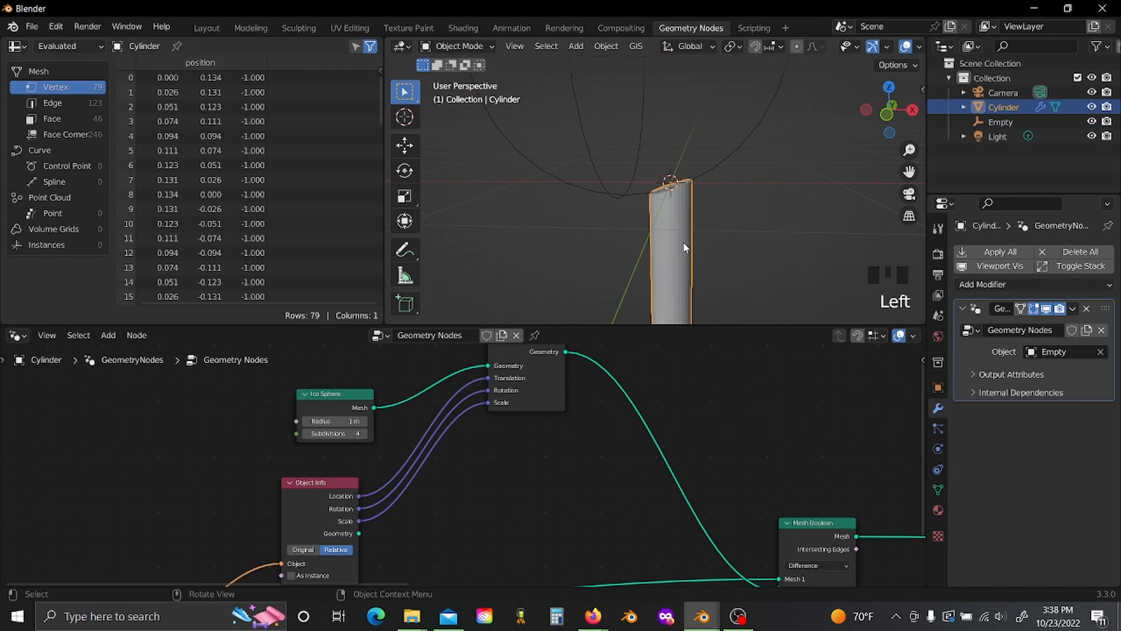
pyautogui.hotkey('ctrl', 'z')
pyautogui.hotkey('ctrl', 'z')
pyautogui.hotkey('ctrl', 'z')
pyautogui.hotkey('ctrl', 'z')
pyautogui.hotkey('ctrl', 'z')
# Step: Insert a Delete Geometry node on the link between Mesh Boolean and Group Output
pyautogui.hotkey('shift', 'a')
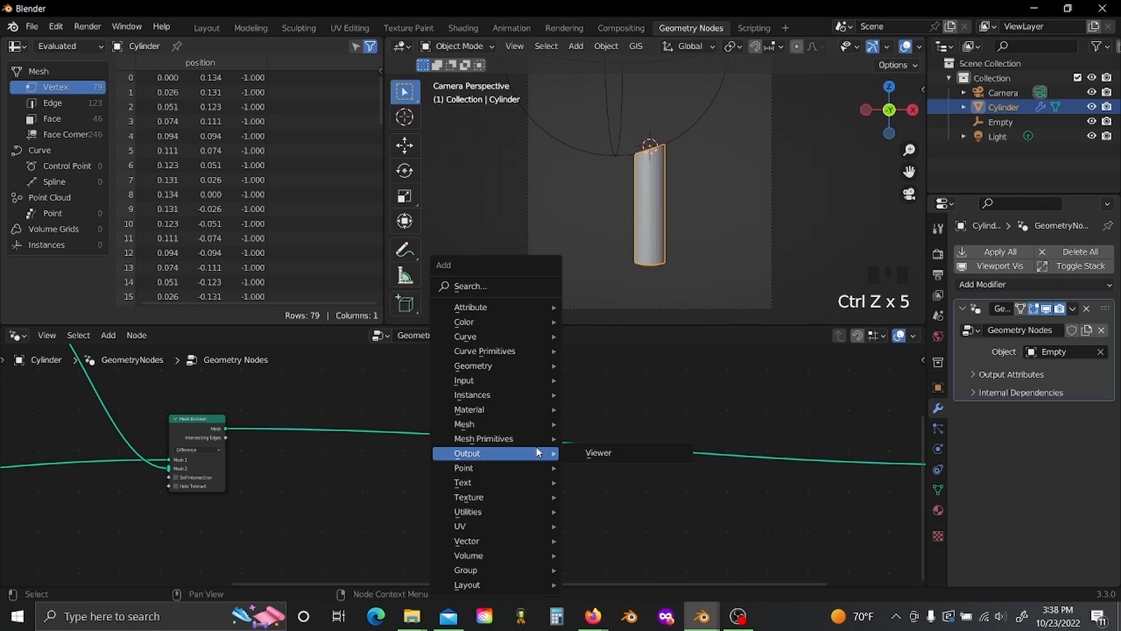
pyautogui.write('sde')
pyautogui.click(550, 447)
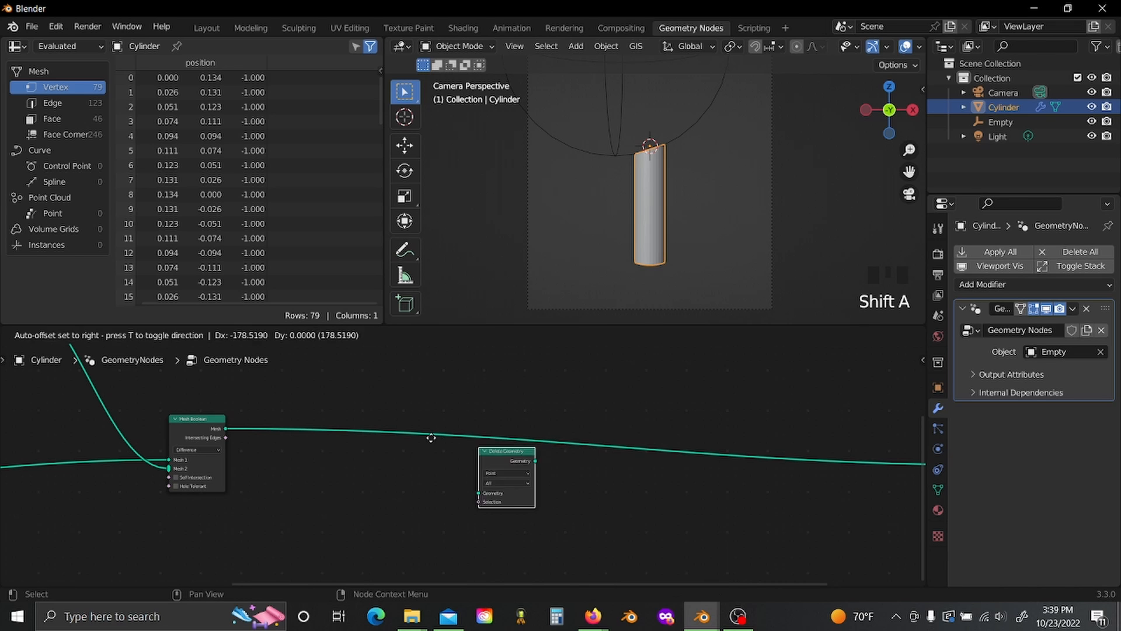
pyautogui.click(342, 405)
# Step: Add a Math node between and below Mesh Boolean and Delete Geometry, and set its operation to Less Than
pyautogui.scroll(5, 278, 440)
pyautogui.hotkey('shift', 'a')
pyautogui.write('smat')
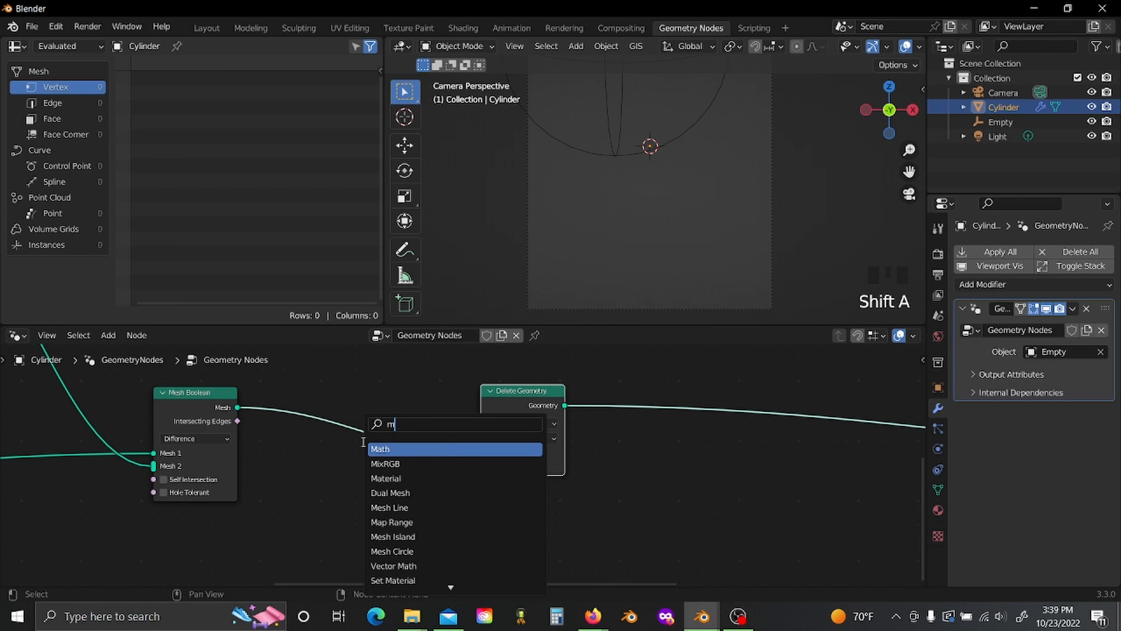
pyautogui.write('h')
pyautogui.press('Return')
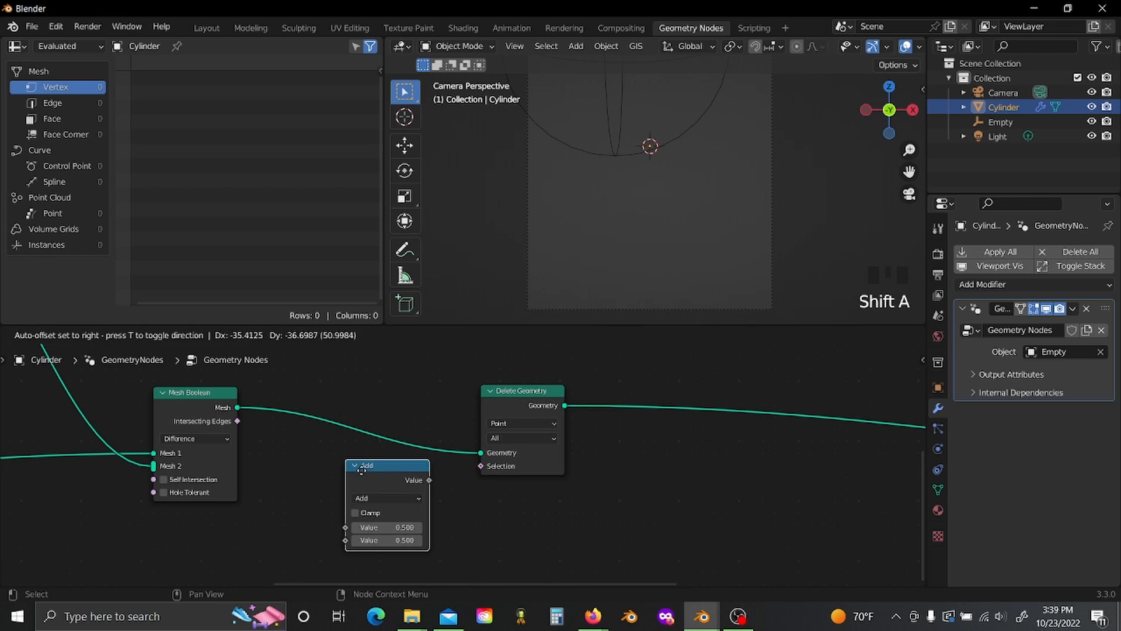
pyautogui.click(368, 489)
pyautogui.click(373, 499)
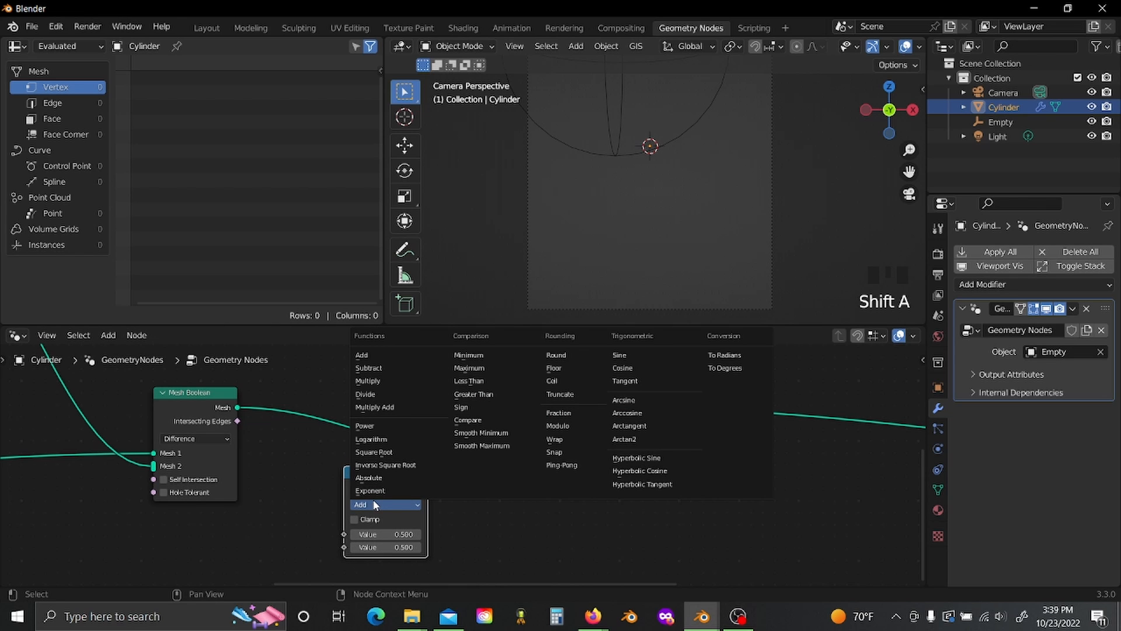
pyautogui.click(469, 381)
# Step: Connect Mesh Boolean's Intersecting Edges to the Less Than node's Value input and its output to Delete Geometry's Selection
pyautogui.moveTo(237, 421); pyautogui.dragTo(345, 532)
pyautogui.moveTo(428, 485); pyautogui.dragTo(488, 464)
pyautogui.scroll(-1, 557, 506)
pyautogui.moveTo(611, 198)
pyautogui.mouseDown(button='middle')
pyautogui.moveTo(636, 252)
pyautogui.moveTo(612, 194)
pyautogui.mouseUp(button='middle')
pyautogui.scroll(9, 636, 253)
pyautogui.scroll(-3, 641, 282)
pyautogui.scroll(-2, 612, 520)
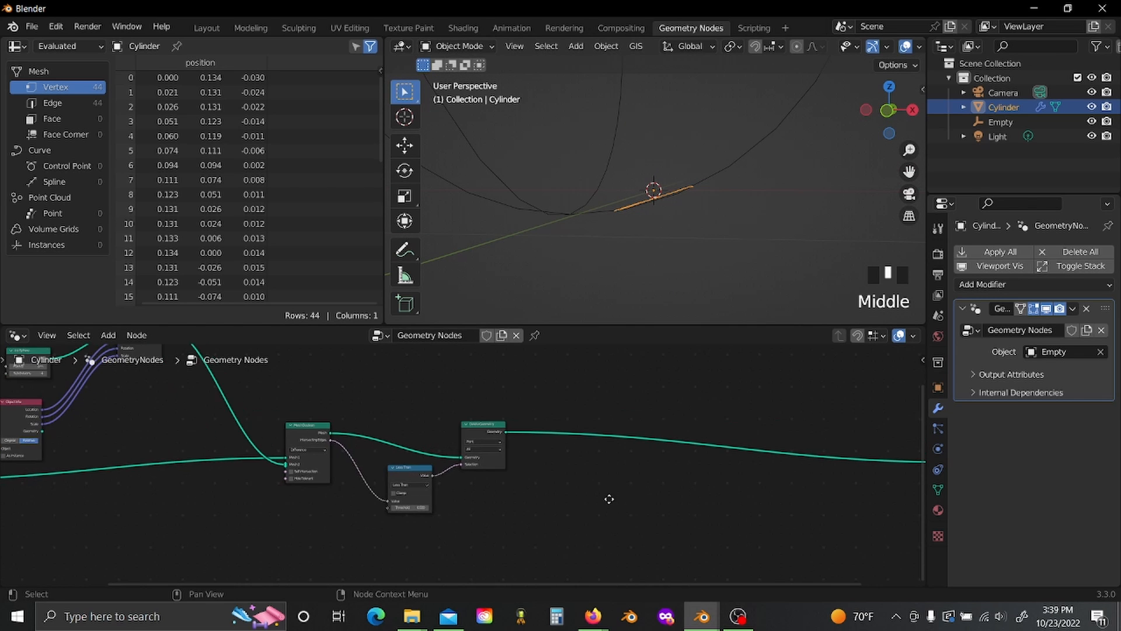
# Step: Insert a Mesh to Curve node after Delete Geometry
pyautogui.moveTo(611, 521); pyautogui.dragTo(495, 496, button='middle')
pyautogui.scroll(2, 495, 497)
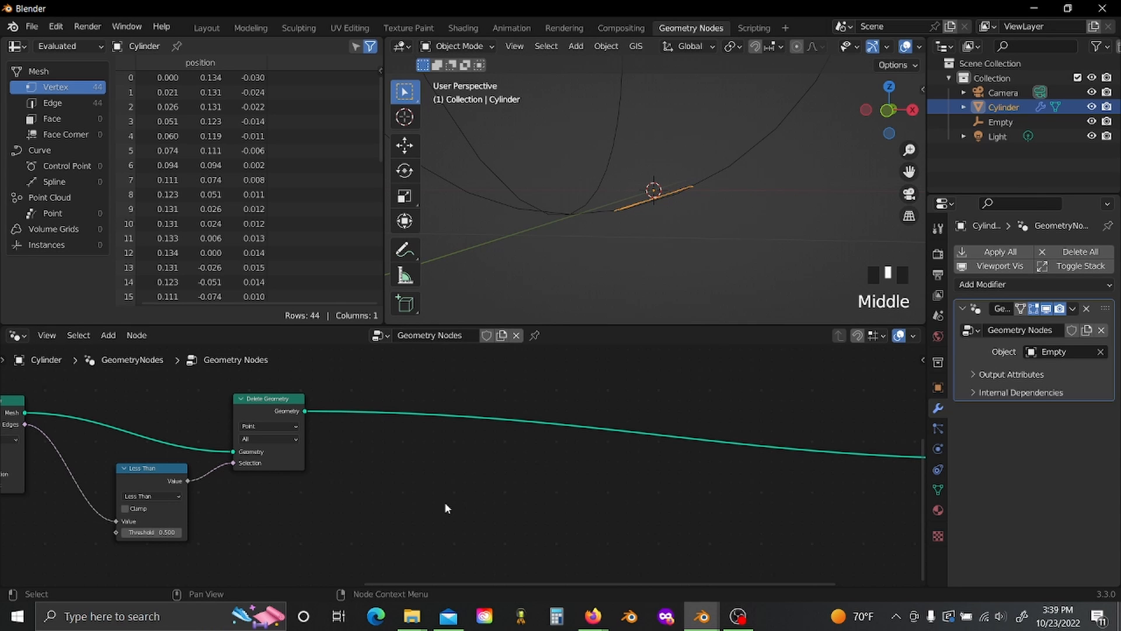
pyautogui.hotkey('shift', 'a')
pyautogui.write('s')
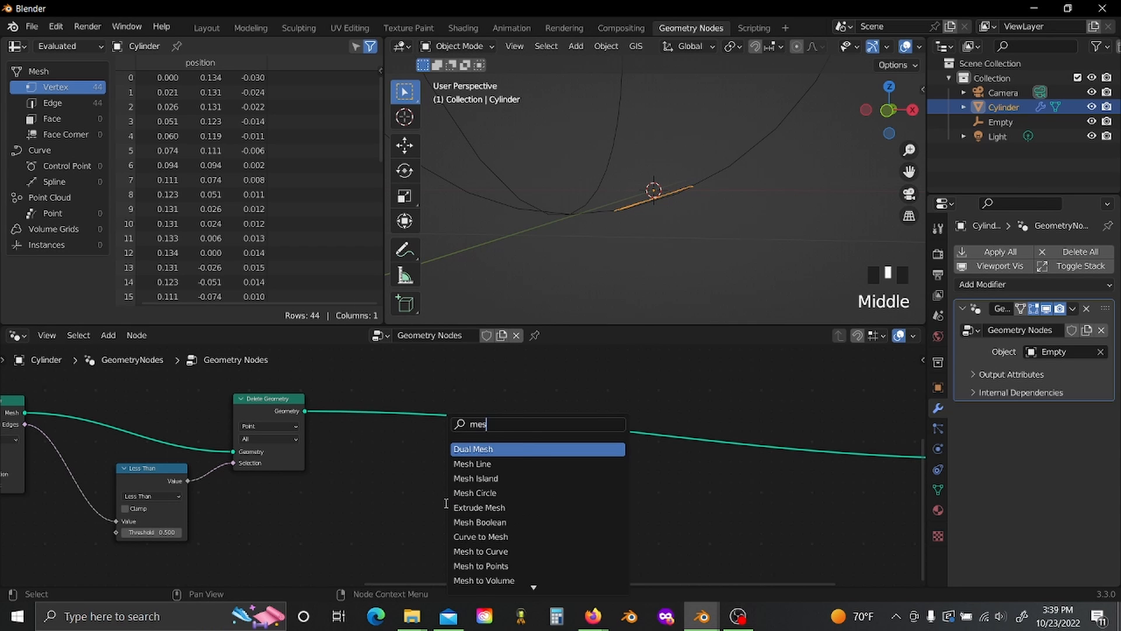
pyautogui.write('mesh to c')
pyautogui.press('Return')
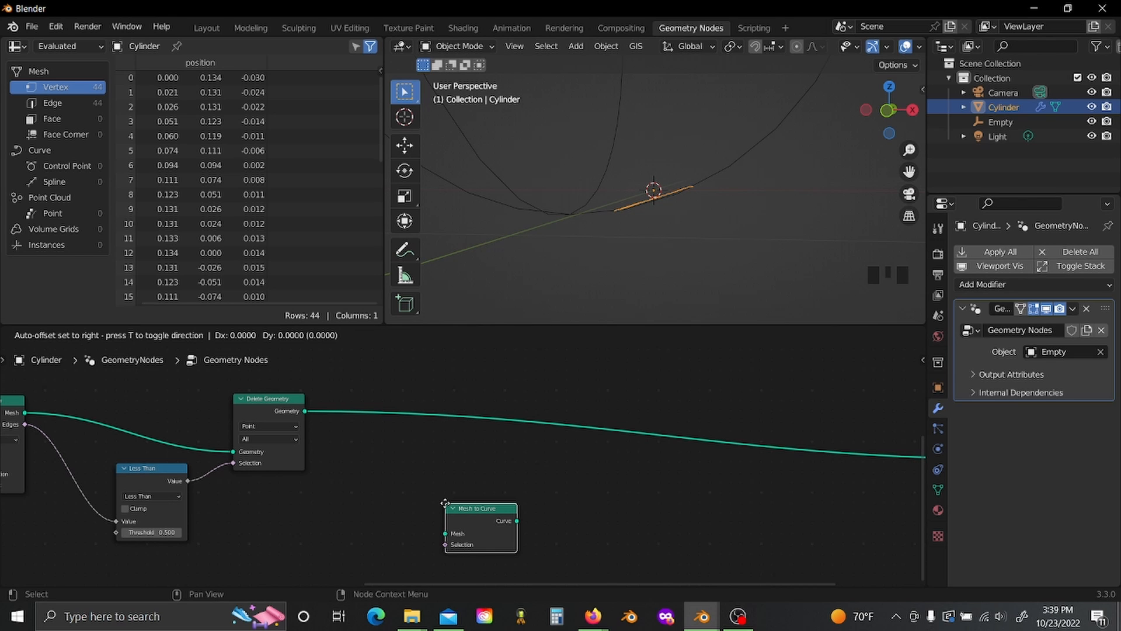
pyautogui.click(377, 403)
# Step: Insert a Resample Curve node after Mesh to Curve
pyautogui.scroll(2, 440, 493)
pyautogui.hotkey('shift', 'a')
pyautogui.write('sres')
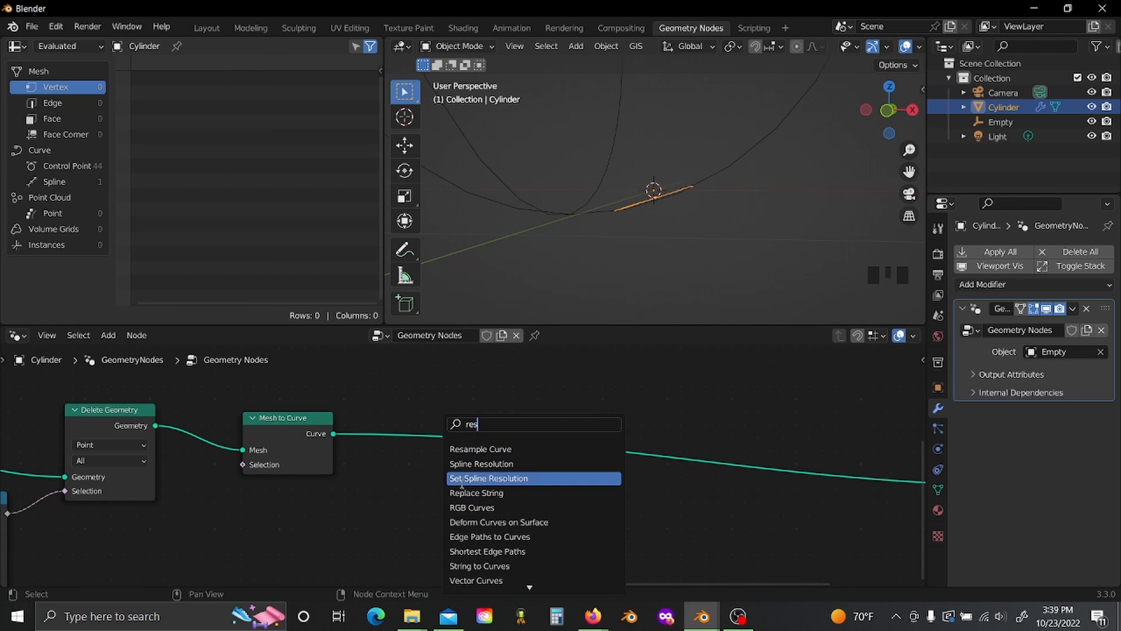
pyautogui.click(481, 448)
pyautogui.click(458, 357)
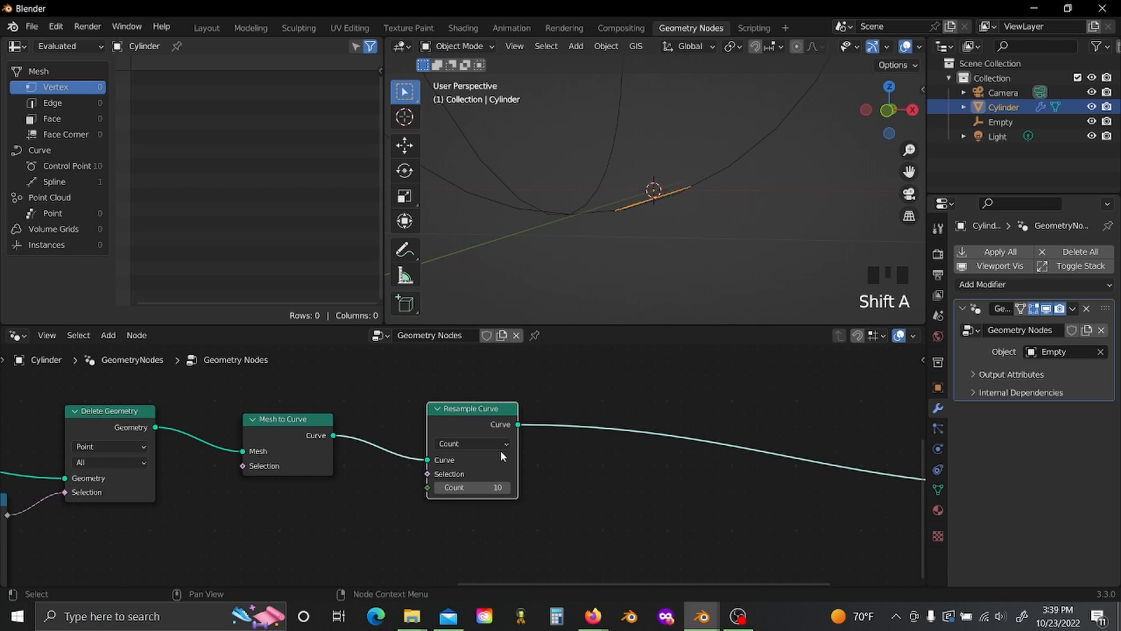
# Step: Switch Resample Curve to Length mode with a length of 0.01 m and move the node closer to Mesh to Curve
pyautogui.click(502, 446)
pyautogui.click(502, 456)
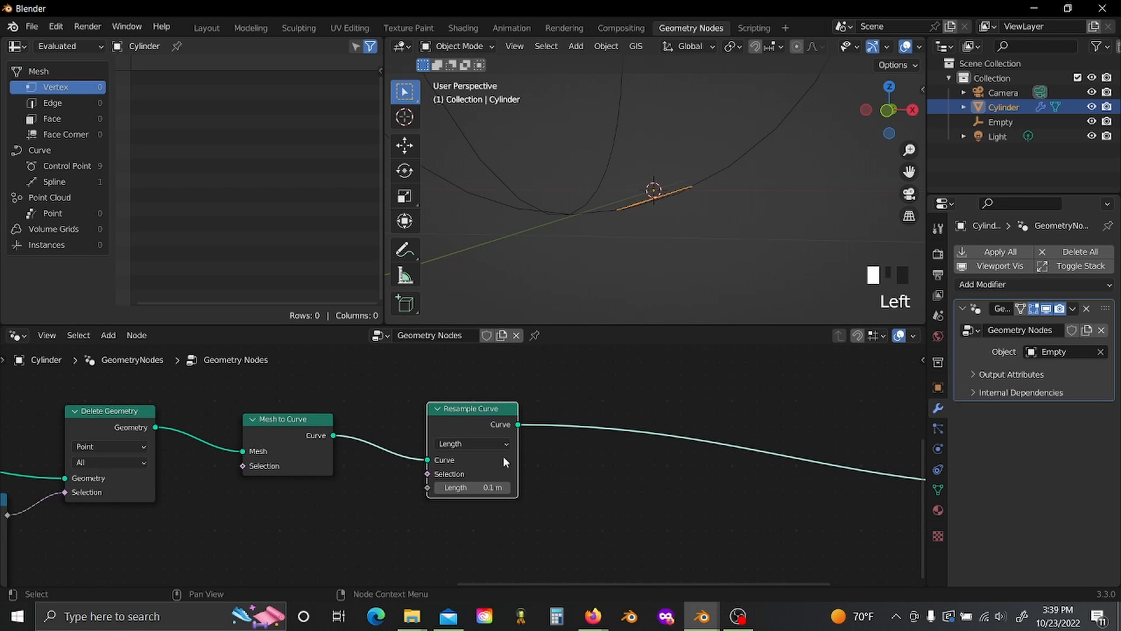
pyautogui.click(493, 486)
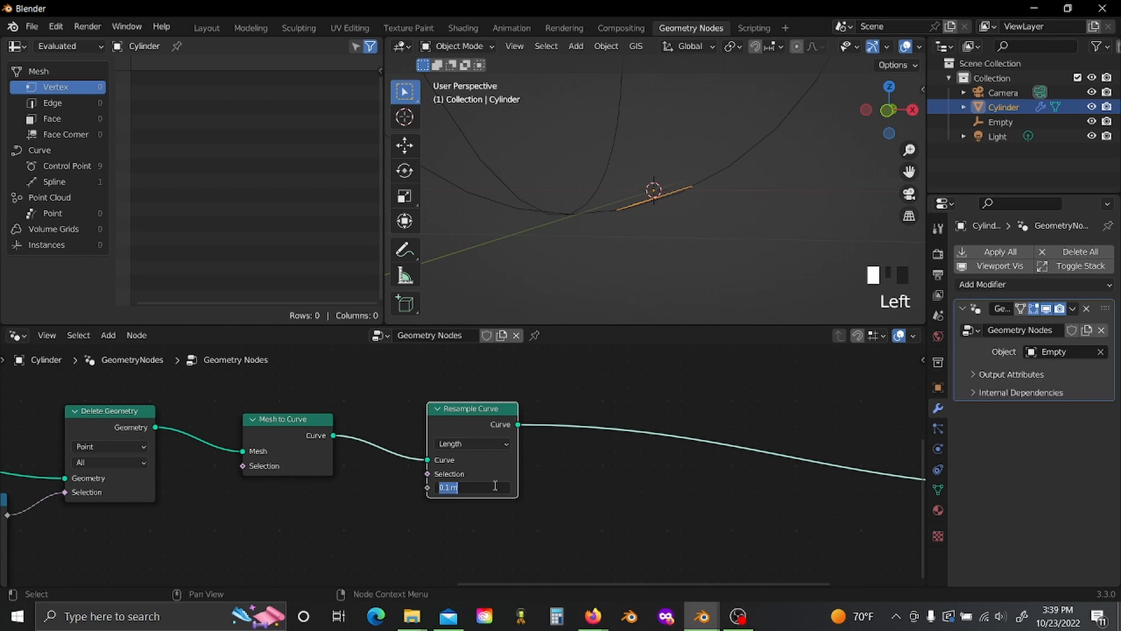
pyautogui.press('BackSpace')
pyautogui.press('Return')
pyautogui.press('g')
pyautogui.click(517, 468)
# Step: Insert a Curve to Mesh node between Resample Curve and Group Output
pyautogui.scroll(-1, 428, 460)
pyautogui.hotkey('shift', 'a')
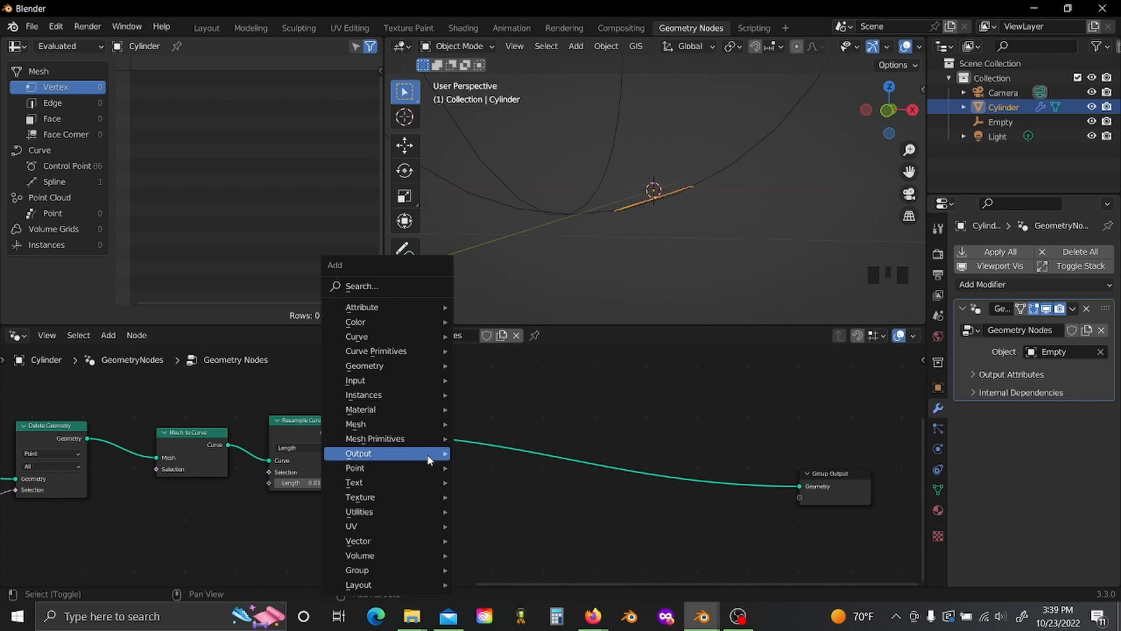
pyautogui.write('s')
pyautogui.write('curve to')
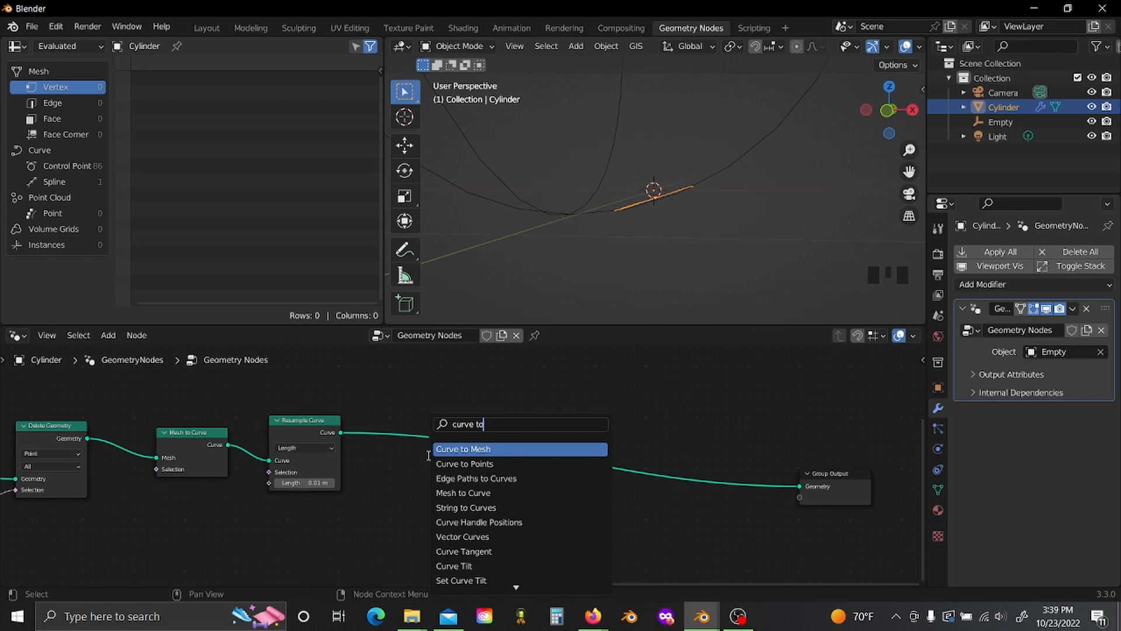
pyautogui.press('Return')
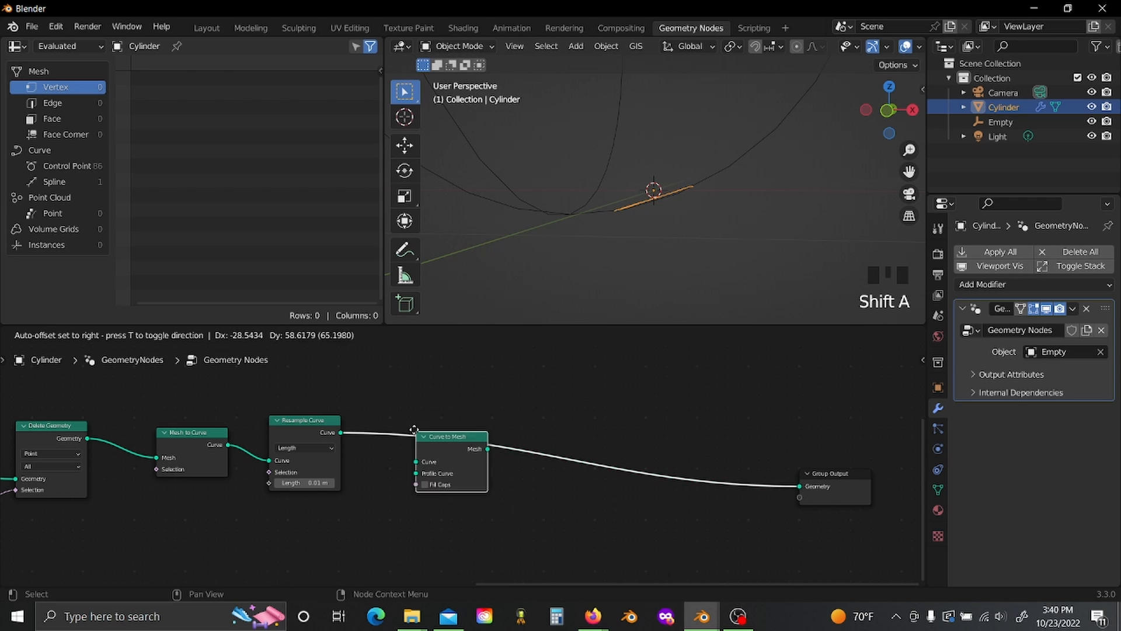
pyautogui.click(415, 431)
# Step: Insert a Mesh to Points node between Curve to Mesh and Group Output
pyautogui.moveTo(555, 457); pyautogui.dragTo(422, 485, button='middle')
pyautogui.hotkey('shift', 'a')
pyautogui.write('smesh to')
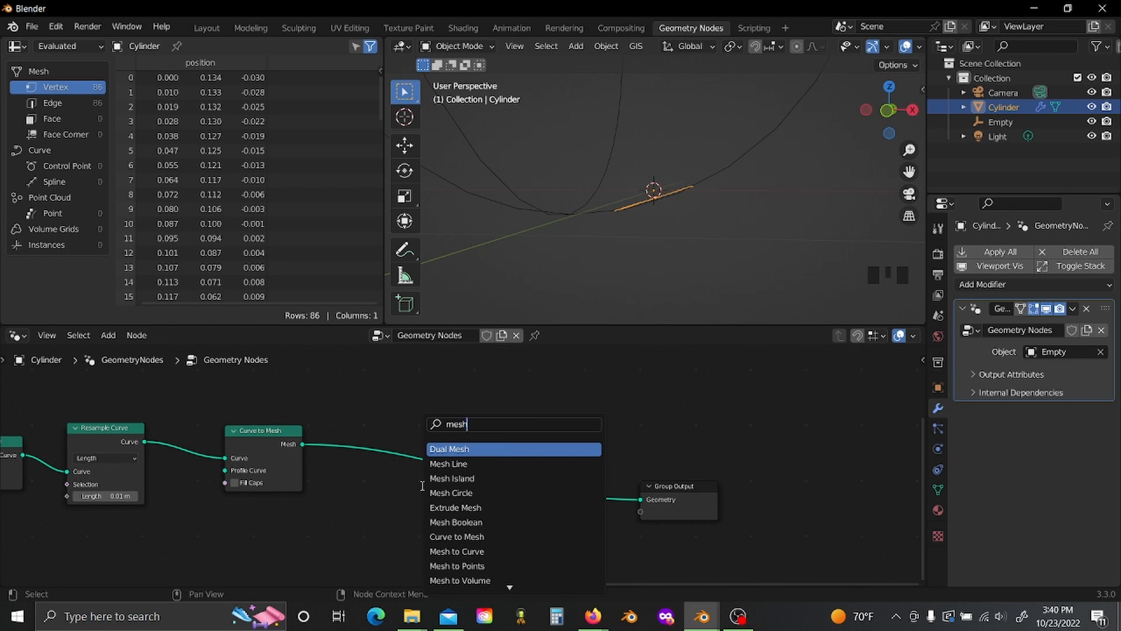
pyautogui.press('Down')
pyautogui.press('Return')
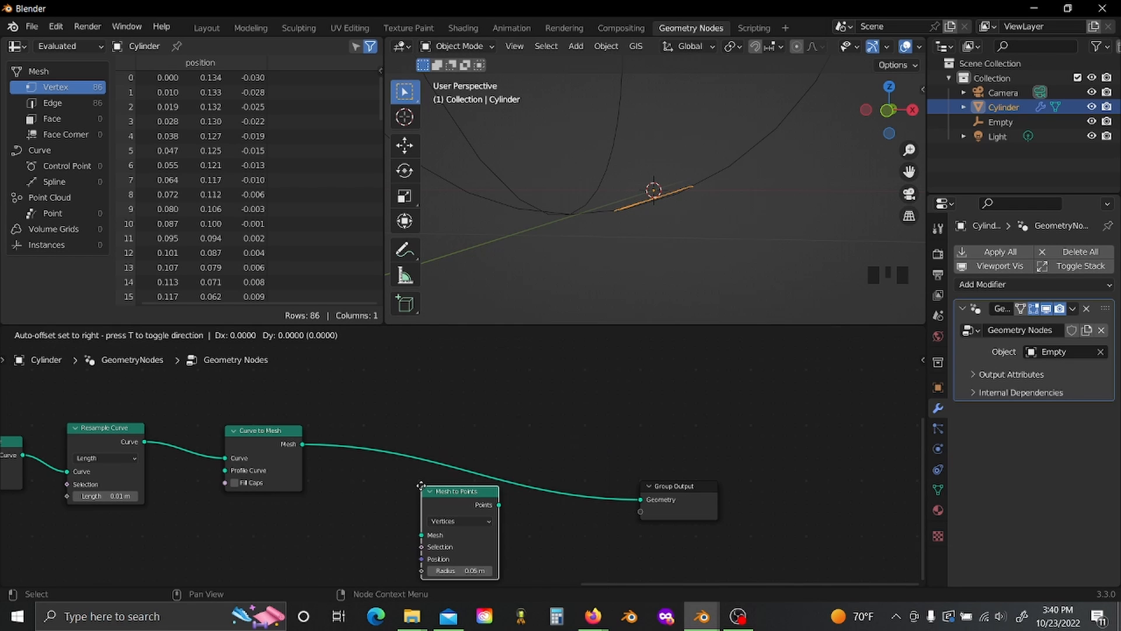
pyautogui.click(371, 438)
# Step: Move the Group Output node much farther from Mesh to Points to make room for more nodes
pyautogui.scroll(-2, 388, 471)
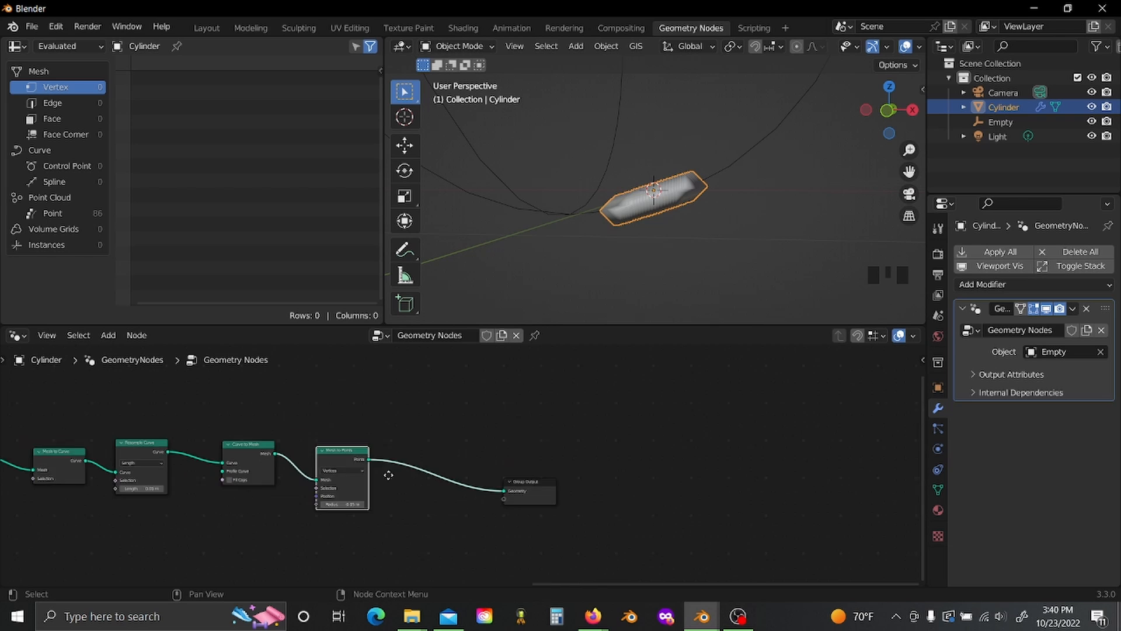
pyautogui.click(452, 475)
pyautogui.scroll(-4, 312, 494)
pyautogui.press('g')
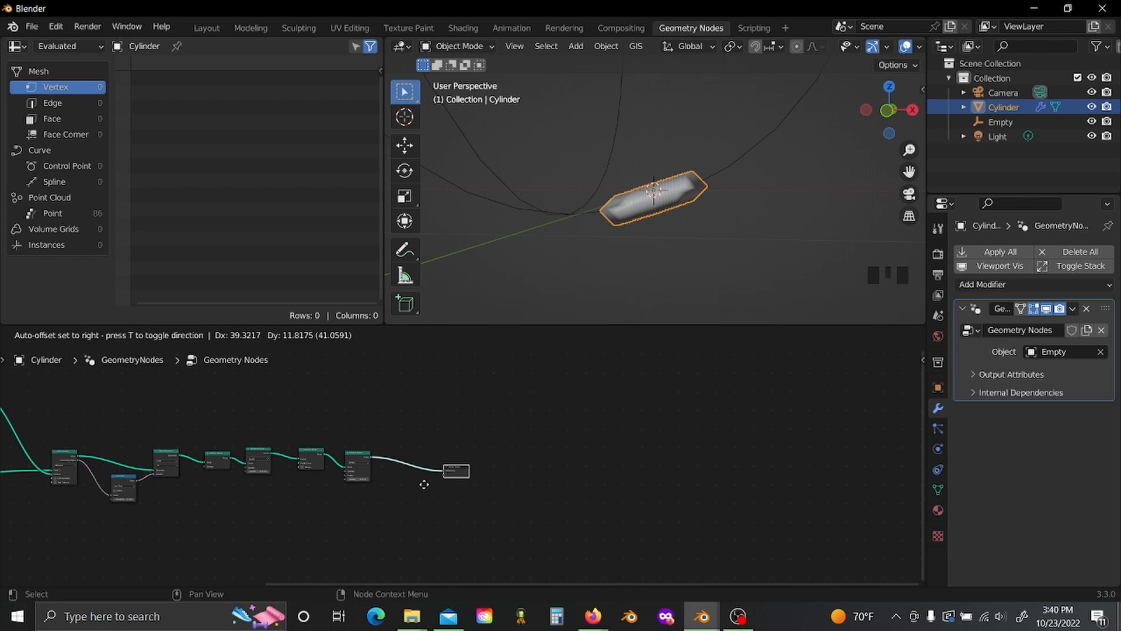
pyautogui.click(762, 475)
# Step: Insert a Points to Volume node between Mesh to Points and Group Output
pyautogui.scroll(4, 456, 478)
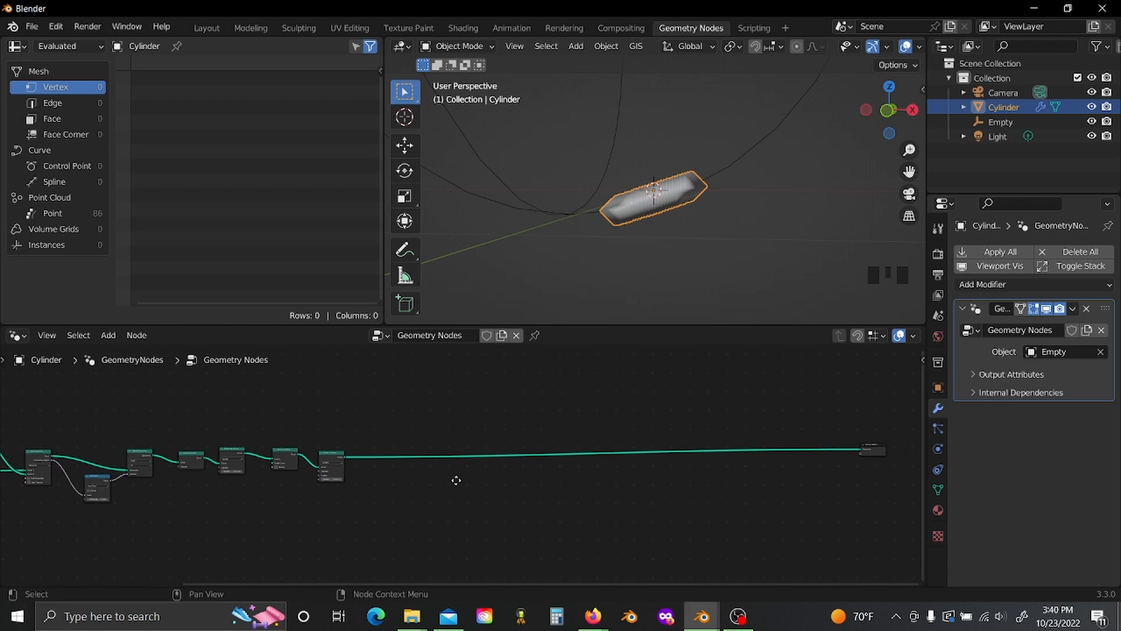
pyautogui.scroll(2, 309, 490)
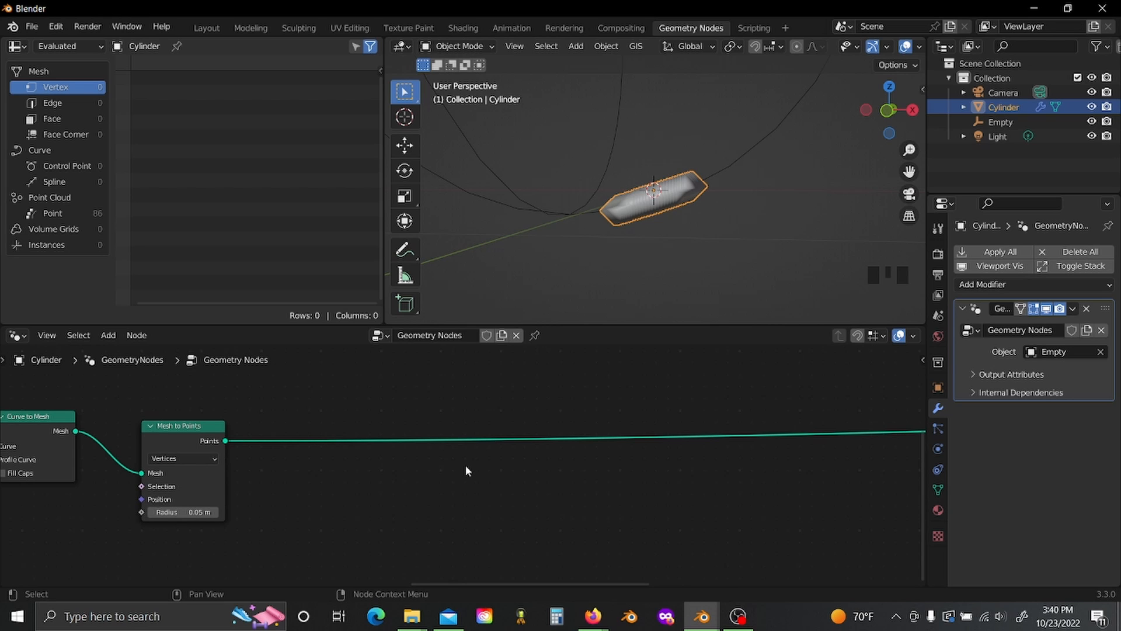
pyautogui.hotkey('shift', 'a')
pyautogui.write('po')
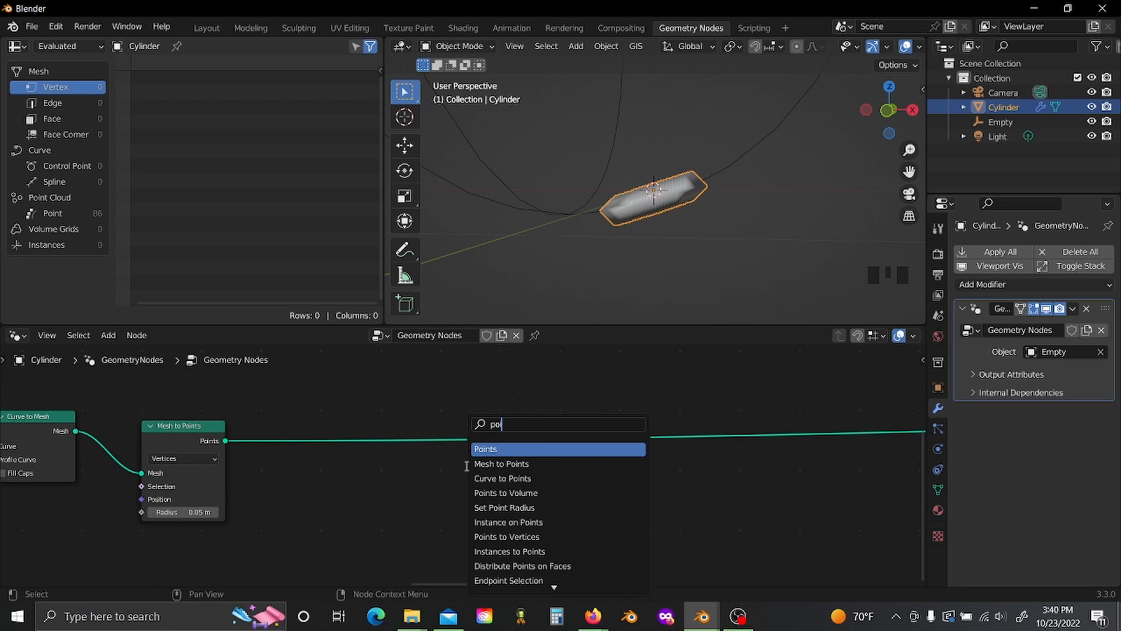
pyautogui.press('Down')
pyautogui.press('Down')
pyautogui.press('Down')
pyautogui.press('Return')
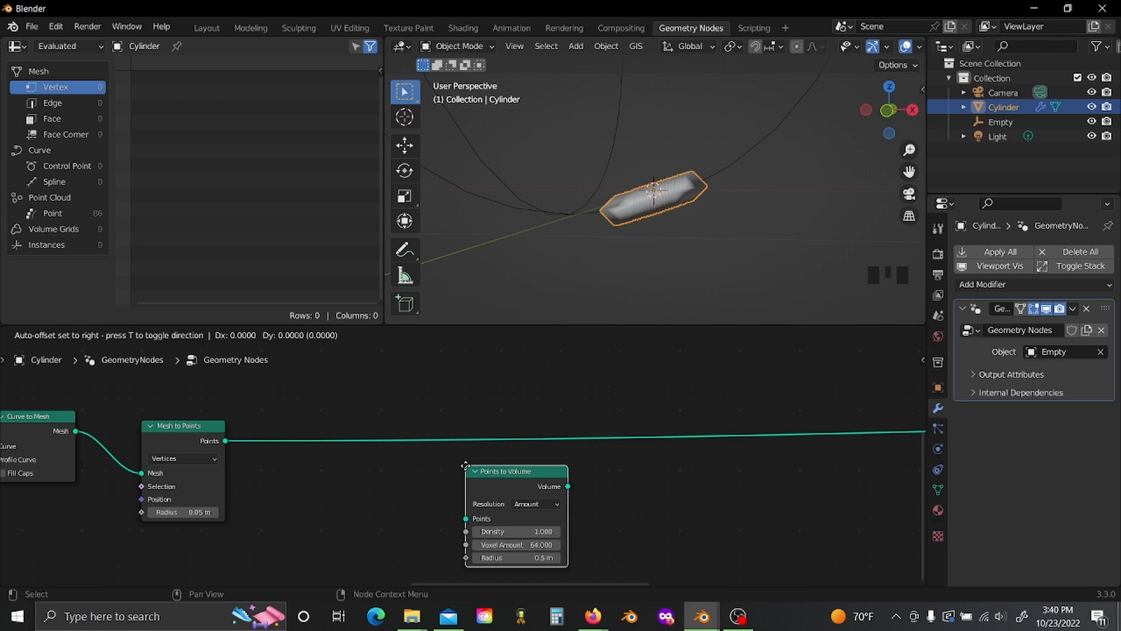
pyautogui.click(390, 425)
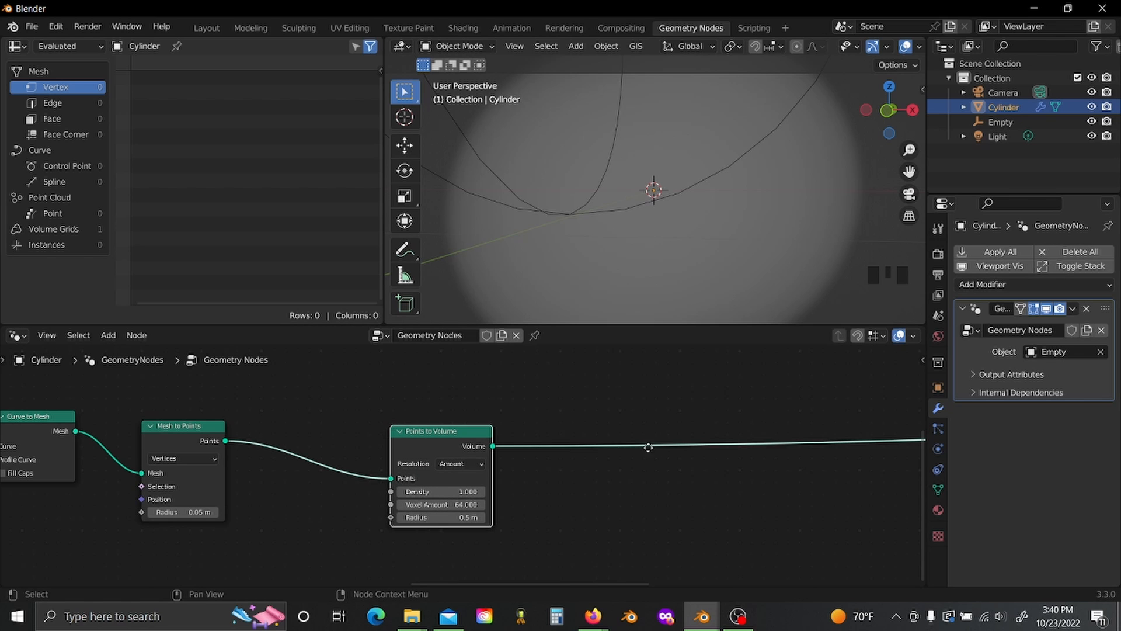
# Step: Set the Points to Volume node's radius to 0.1 m and its density to 33.5
pyautogui.moveTo(648, 447); pyautogui.dragTo(492, 443, button='middle')
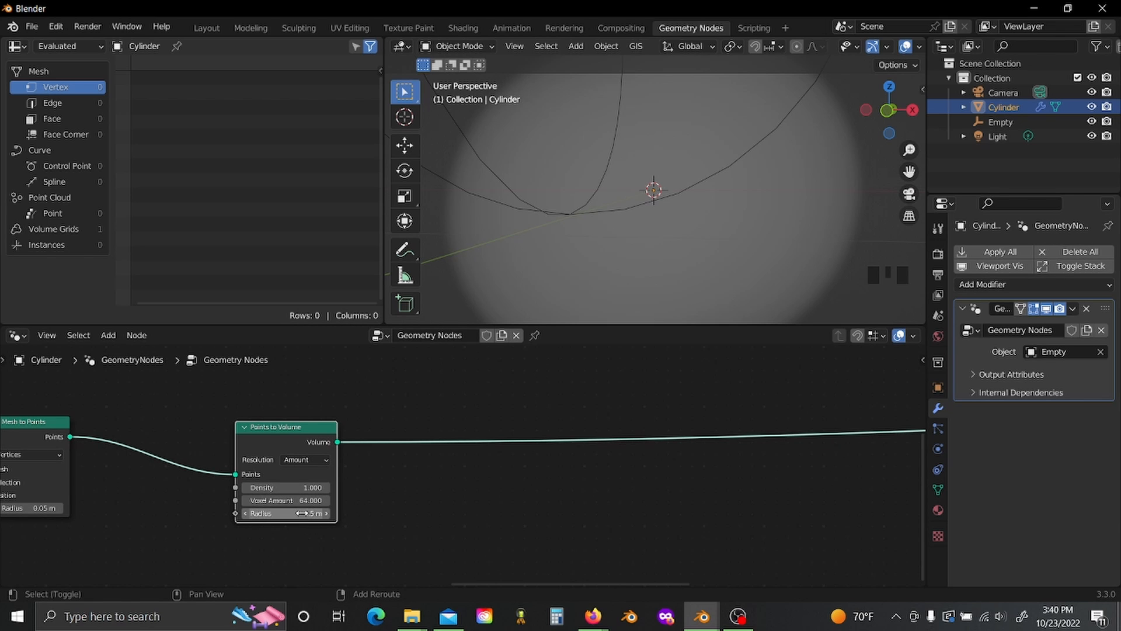
pyautogui.keyDown('shift'); pyautogui.moveTo(303, 513); pyautogui.dragTo(374, 487); pyautogui.keyUp('shift')
# Step: Insert a Volume to Mesh node between Points to Volume and Group Output
pyautogui.moveTo(701, 447); pyautogui.dragTo(574, 457, button='middle')
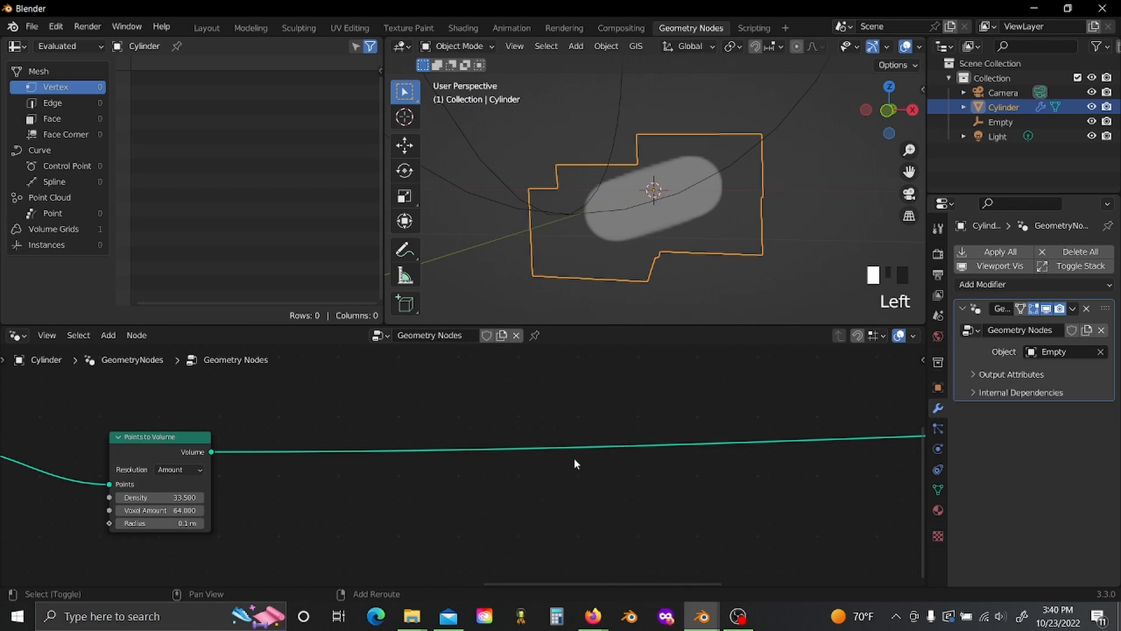
pyautogui.hotkey('shift', 'a')
pyautogui.click(573, 458)
pyautogui.write('volume')
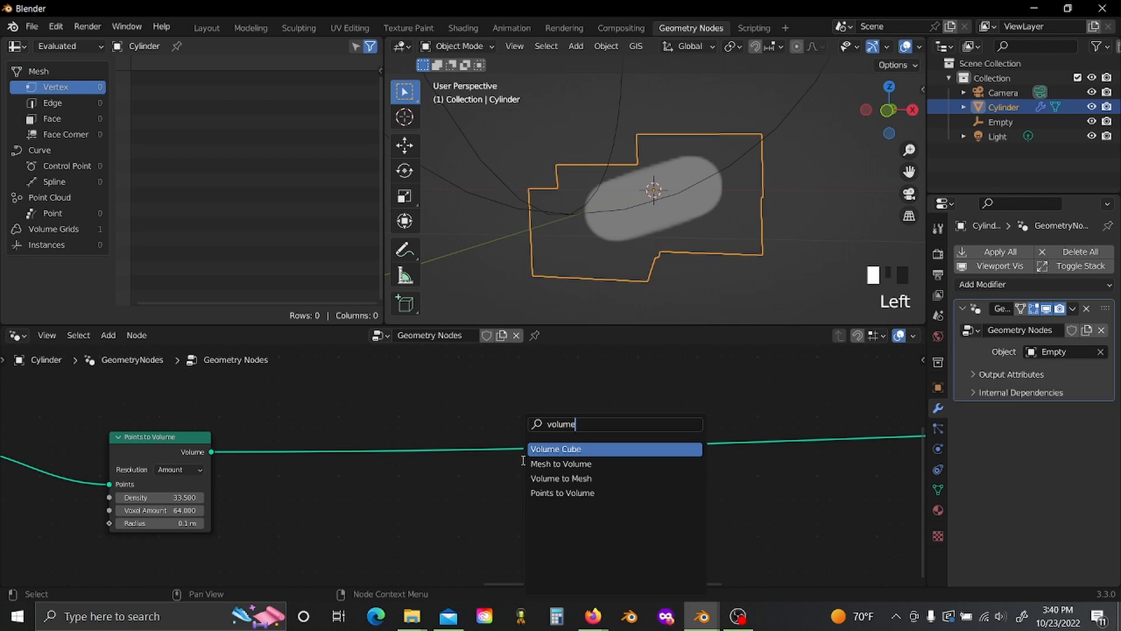
pyautogui.write(' to')
pyautogui.press('Return')
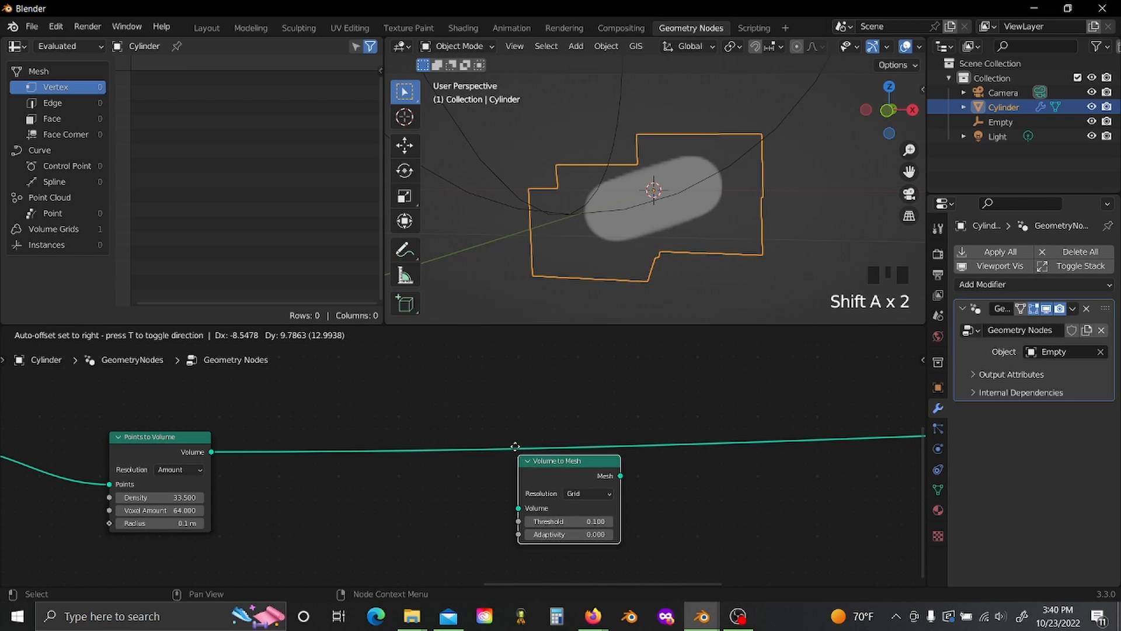
pyautogui.click(415, 431)
pyautogui.moveTo(414, 431); pyautogui.dragTo(558, 416, button='middle')
# Step: Reduce the Points to Volume radius to 0.03 m to get a thinner ring
pyautogui.moveTo(553, 159); pyautogui.dragTo(659, 189, button='middle')
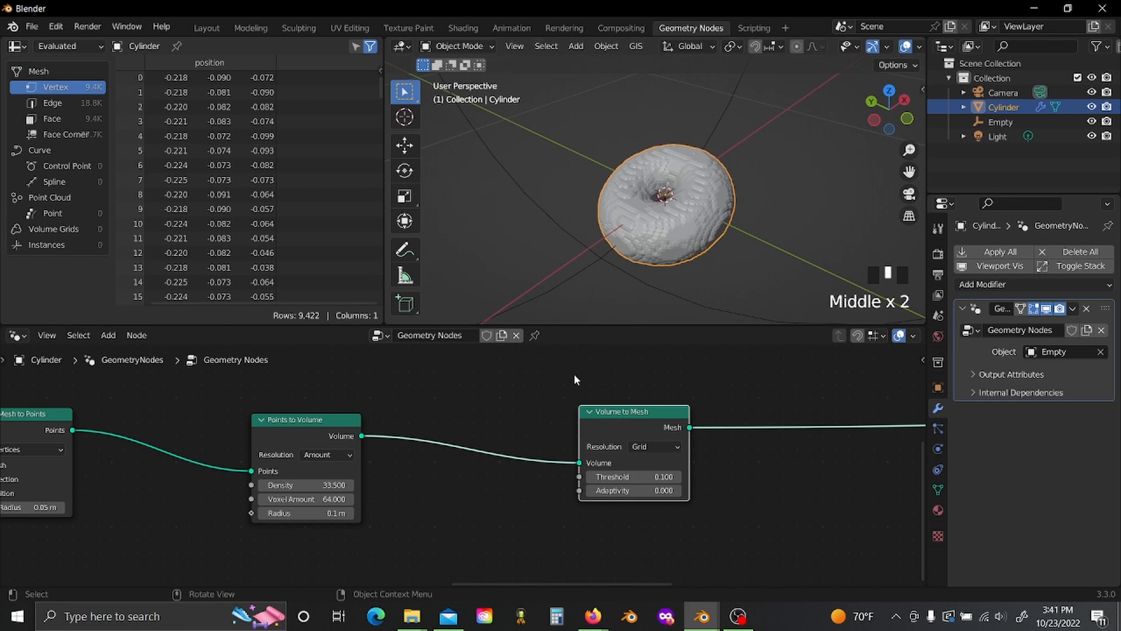
pyautogui.scroll(4, 556, 496)
pyautogui.keyDown('shift'); pyautogui.moveTo(502, 542); pyautogui.dragTo(467, 541); pyautogui.keyUp('shift')
# Step: Add a Math node below Mesh to Points, set it to Divide and enter 1000 as its second value
pyautogui.moveTo(591, 542); pyautogui.dragTo(663, 487, button='middle')
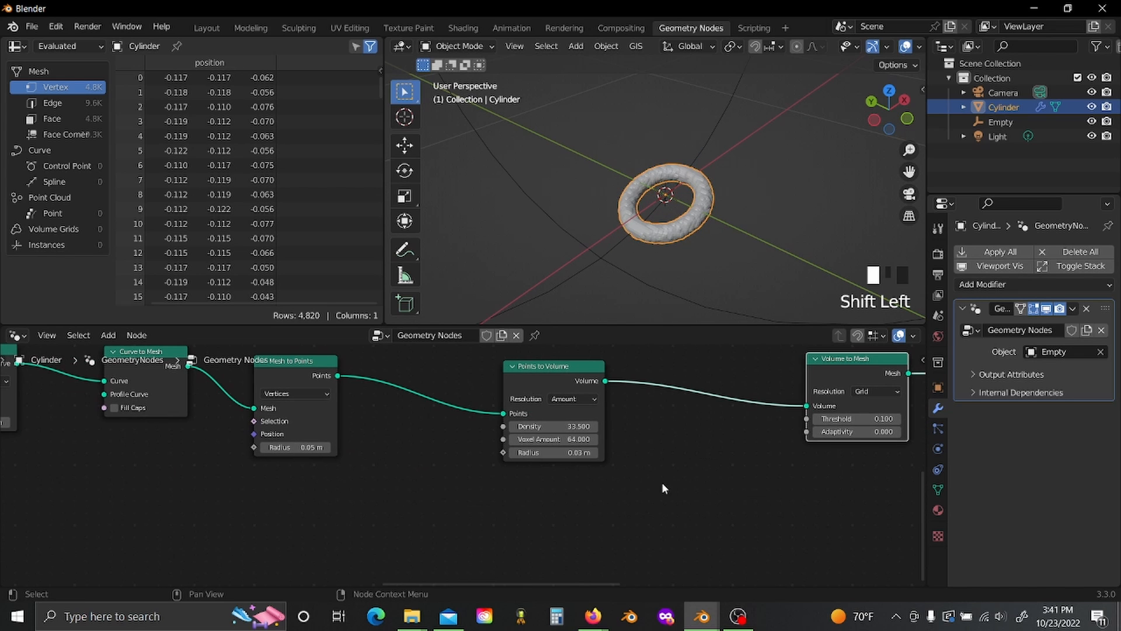
pyautogui.hotkey('shift', 'a')
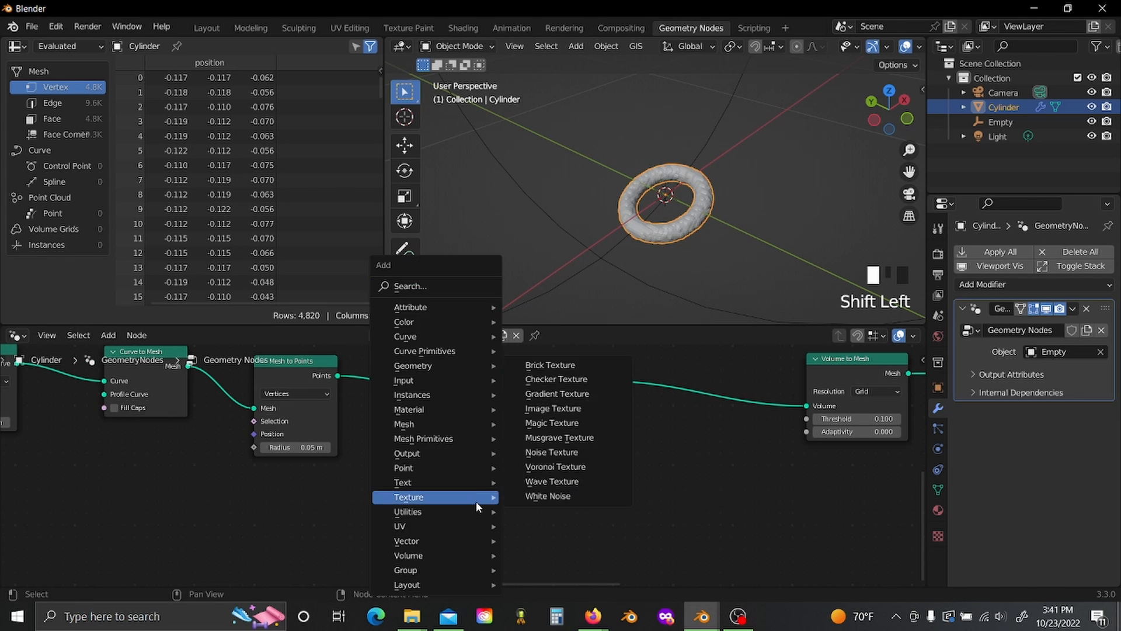
pyautogui.write('math')
pyautogui.press('Return')
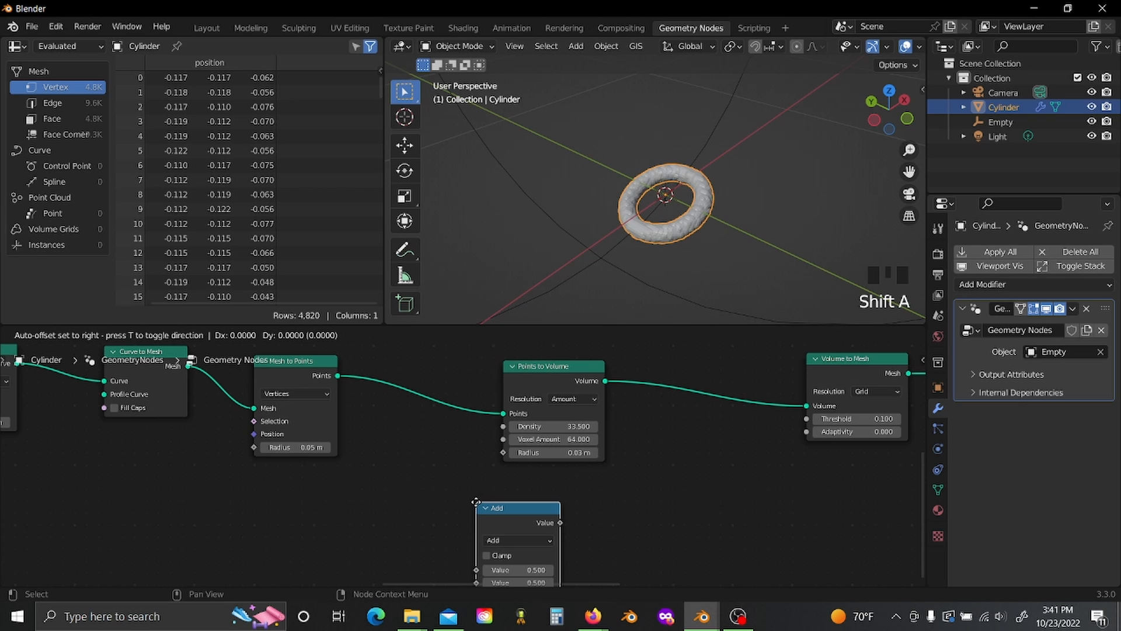
pyautogui.click(296, 480)
pyautogui.click(322, 518)
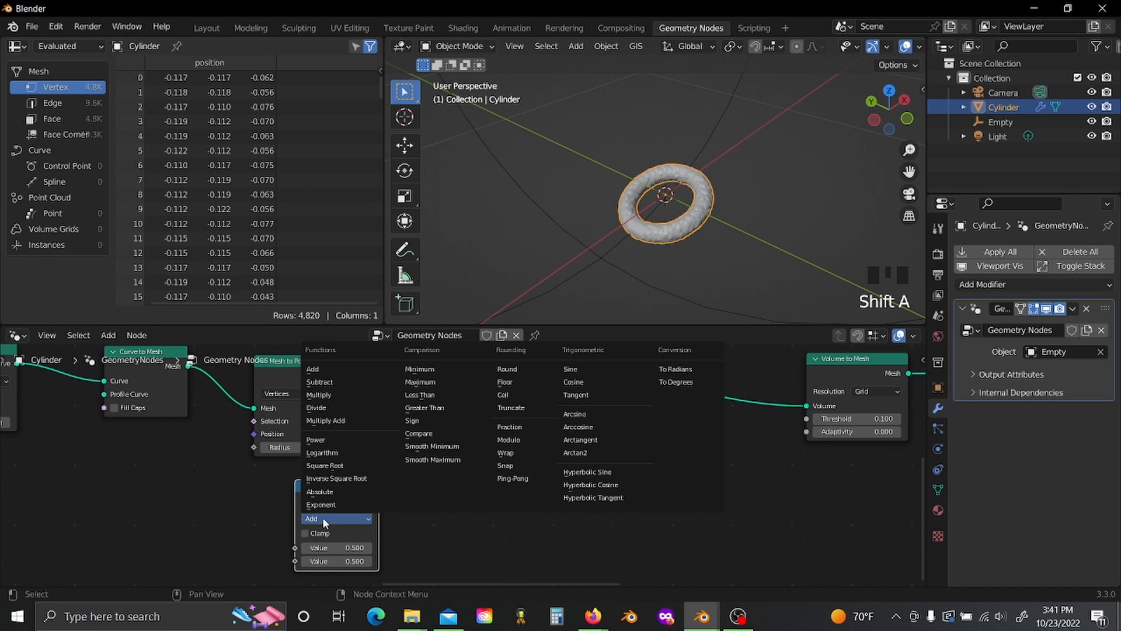
pyautogui.click(327, 408)
pyautogui.click(339, 562)
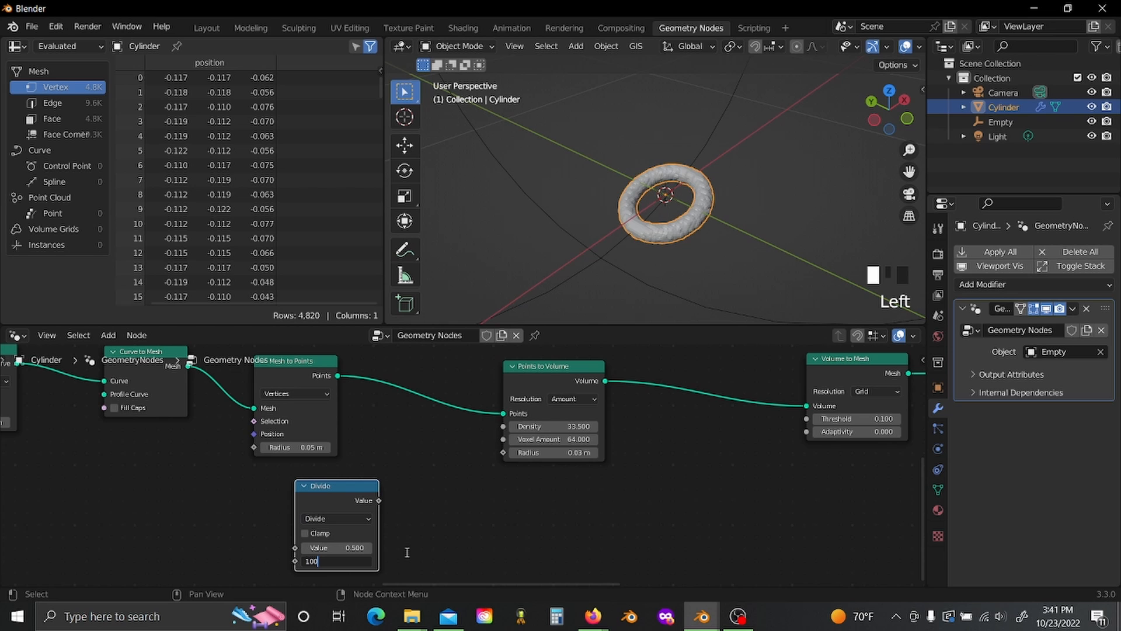
pyautogui.write('100')
pyautogui.press('Return')
# Step: Duplicate the Group Input node and place the copy near the Divide node
pyautogui.scroll(-3, 405, 551)
pyautogui.moveTo(232, 514); pyautogui.dragTo(579, 495, button='middle')
pyautogui.click(150, 450)
pyautogui.hotkey('shift', 'd')
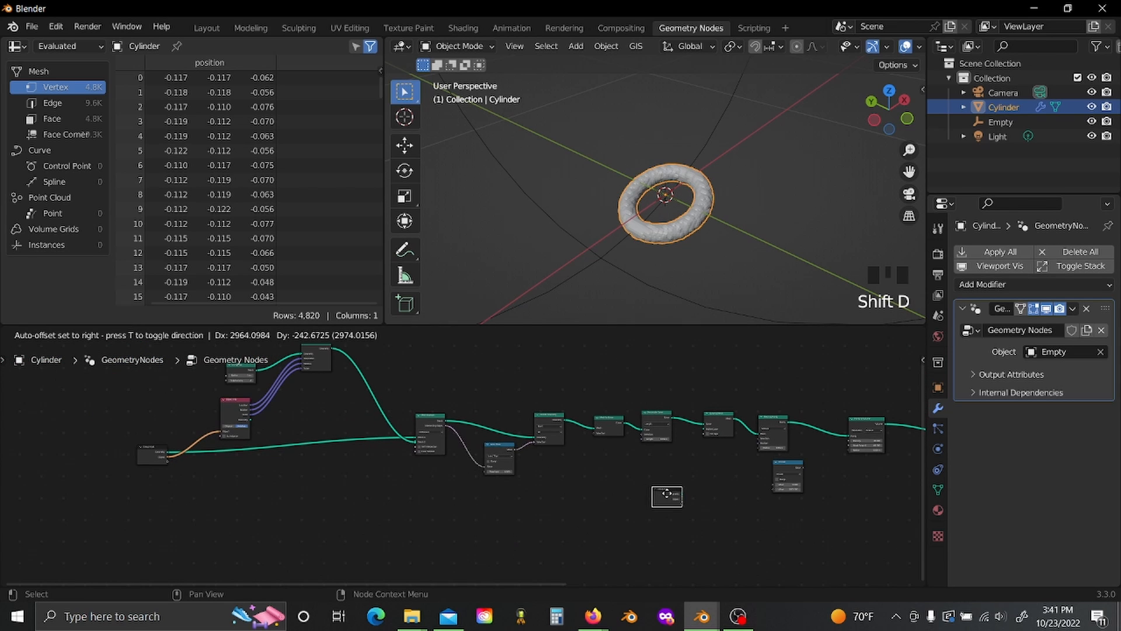
pyautogui.click(688, 480)
pyautogui.scroll(5, 502, 470)
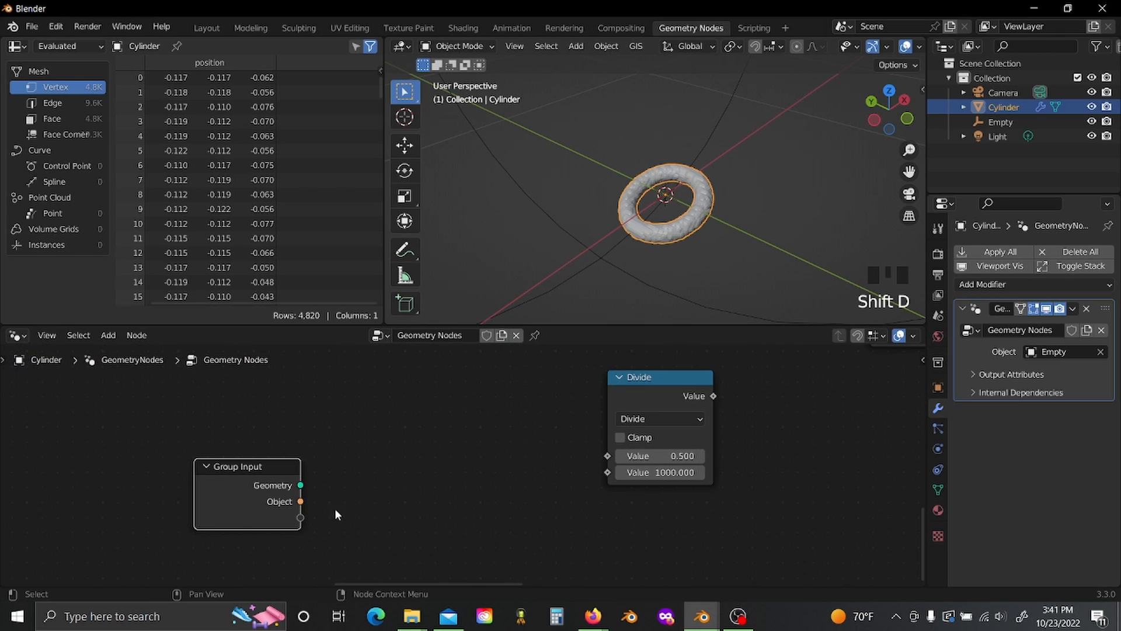
# Step: Drive the Points to Volume radius from a new group input through the Divide node, and set the modifier's Value to 19.370
pyautogui.moveTo(300, 517); pyautogui.dragTo(608, 460)
pyautogui.scroll(-3, 535, 425)
pyautogui.moveTo(516, 454); pyautogui.dragTo(638, 406)
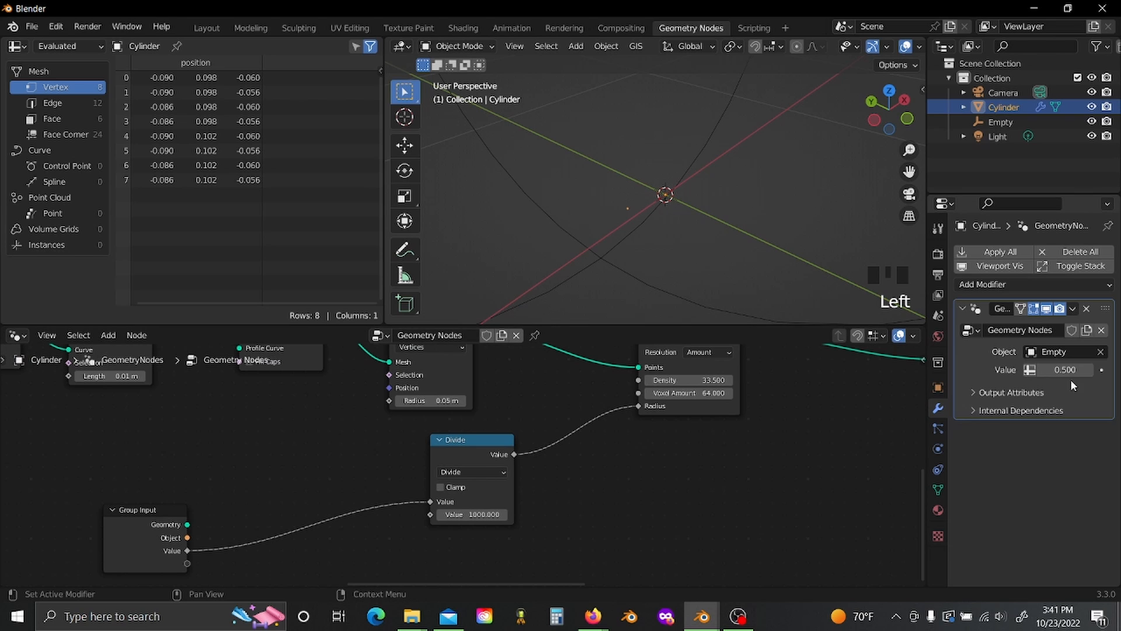
pyautogui.moveTo(1068, 369); pyautogui.dragTo(1092, 370)
# Step: Insert a Join Geometry node between Volume to Mesh and Group Output
pyautogui.scroll(-2, 753, 438)
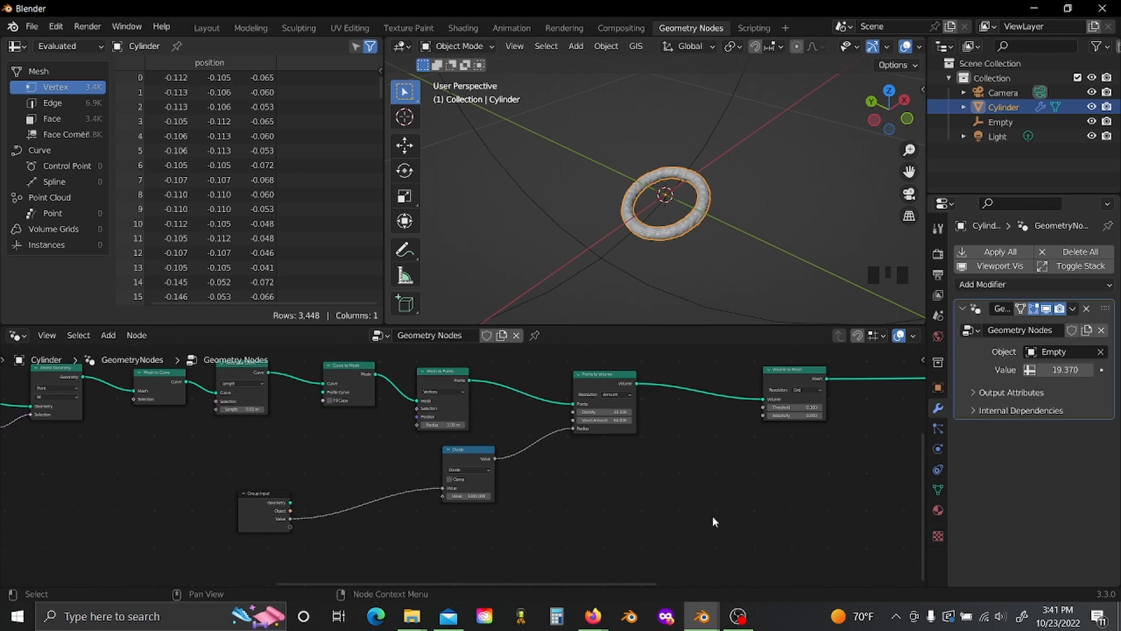
pyautogui.moveTo(713, 517); pyautogui.dragTo(530, 496, button='middle')
pyautogui.scroll(-3, 534, 493)
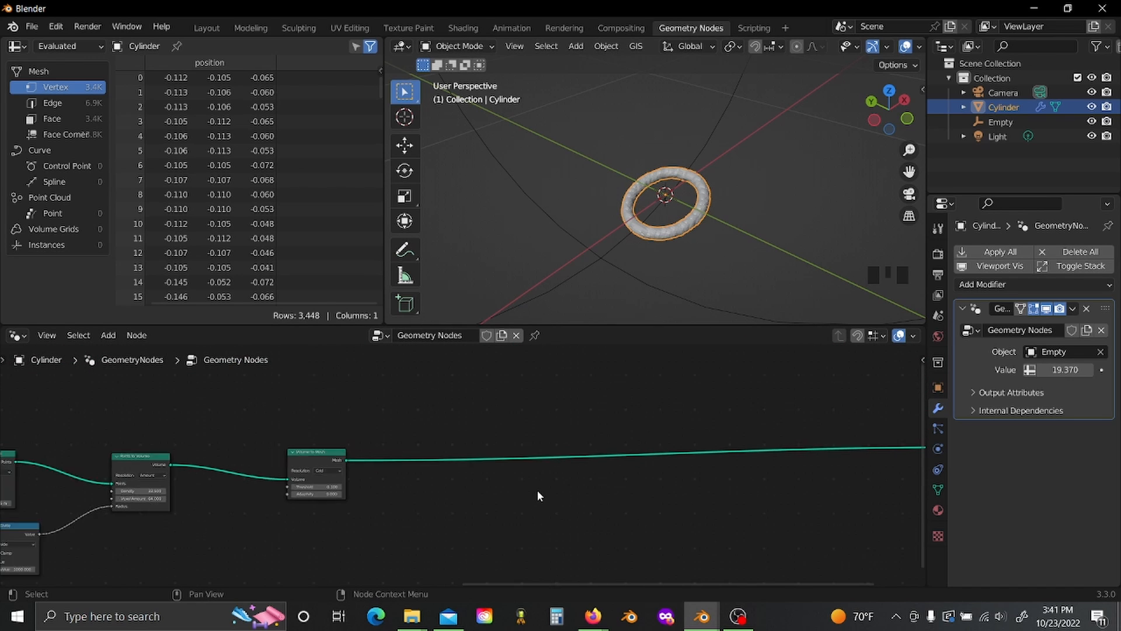
pyautogui.hotkey('shift', 'a')
pyautogui.write('jo')
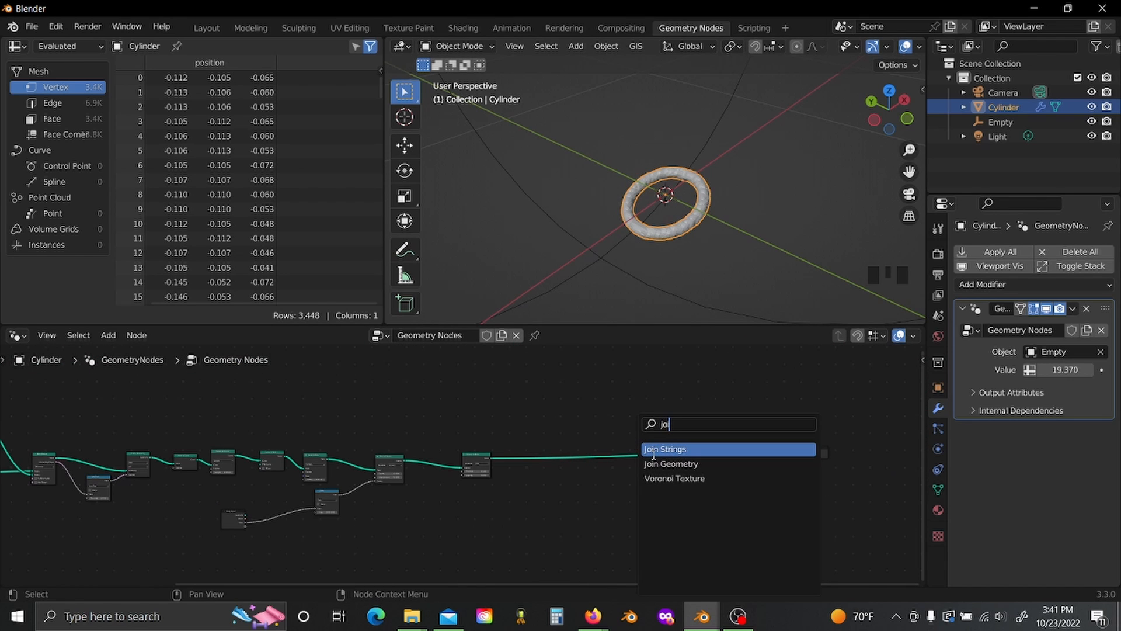
pyautogui.click(672, 464)
pyautogui.click(709, 451)
# Step: Connect the Mesh Boolean's Mesh output to Join Geometry and inspect the rim on the cut cylinder
pyautogui.keyDown('ctrl'); pyautogui.hscroll(-5, 227, 435); pyautogui.keyUp('ctrl')
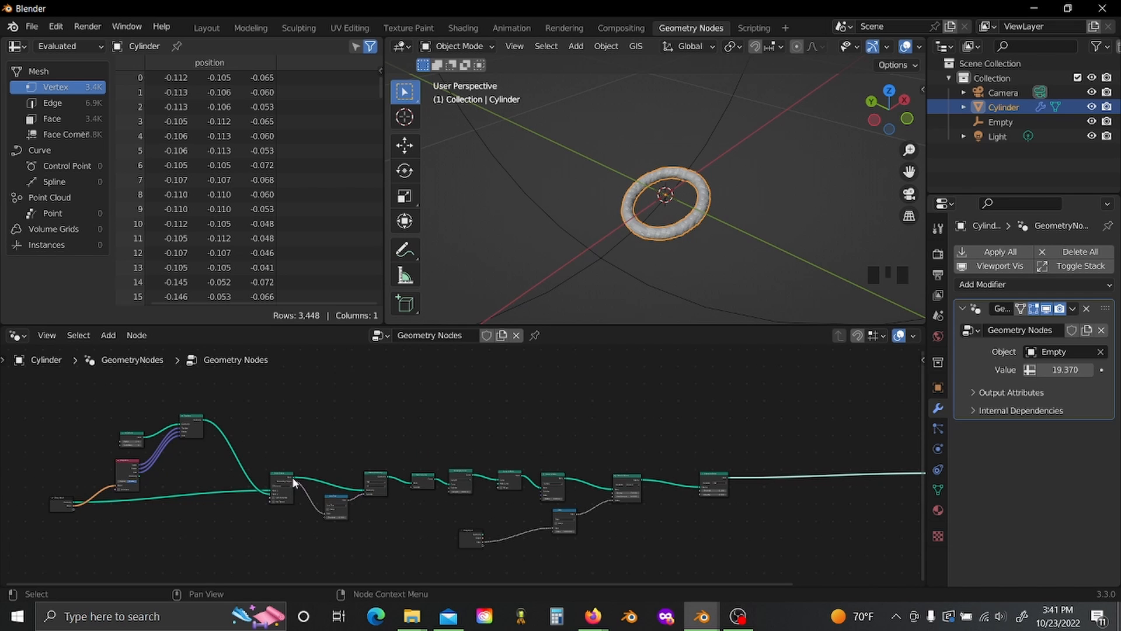
pyautogui.moveTo(293, 480); pyautogui.dragTo(336, 465)
pyautogui.moveTo(592, 432); pyautogui.dragTo(794, 476)
pyautogui.moveTo(718, 257); pyautogui.dragTo(730, 252, button='middle')
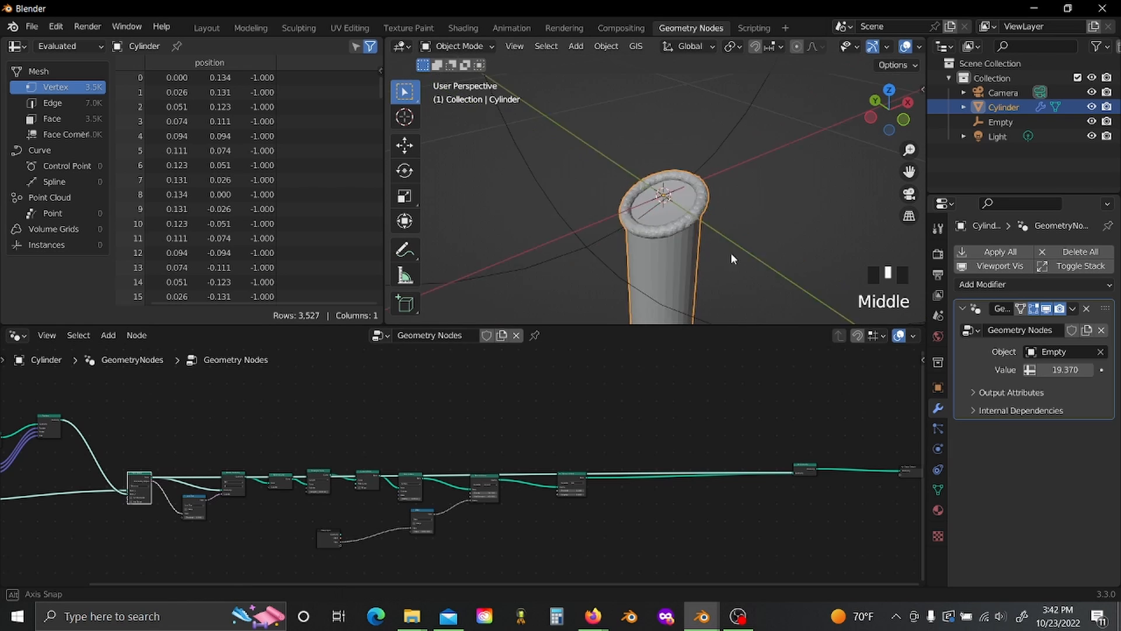
pyautogui.scroll(2, 644, 242)
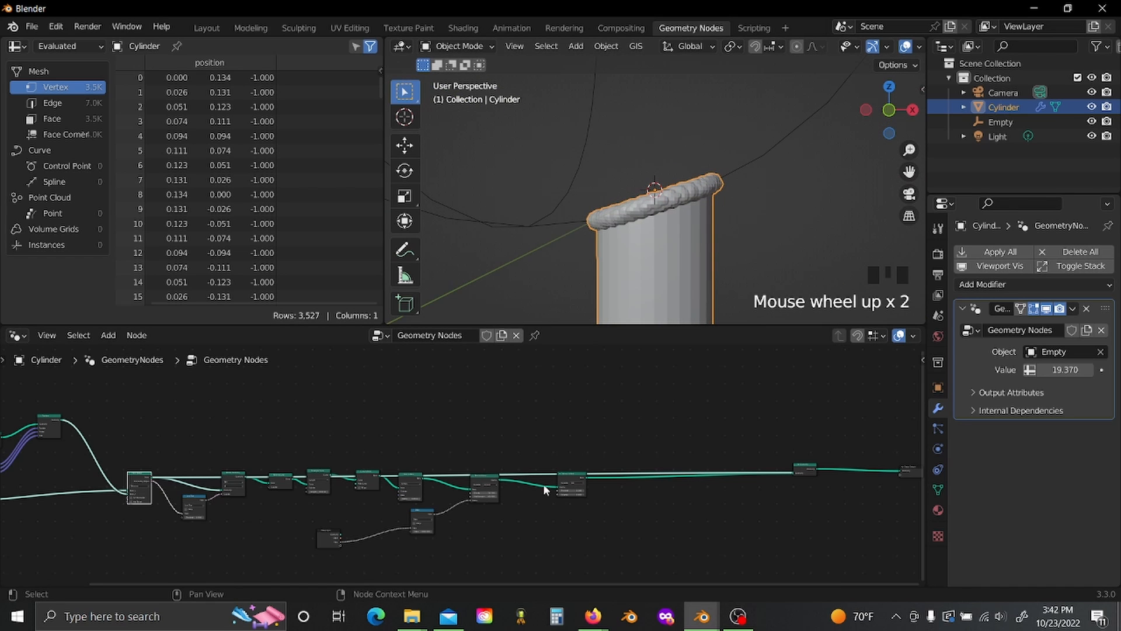
pyautogui.scroll(1, 593, 449)
pyautogui.scroll(2, 633, 223)
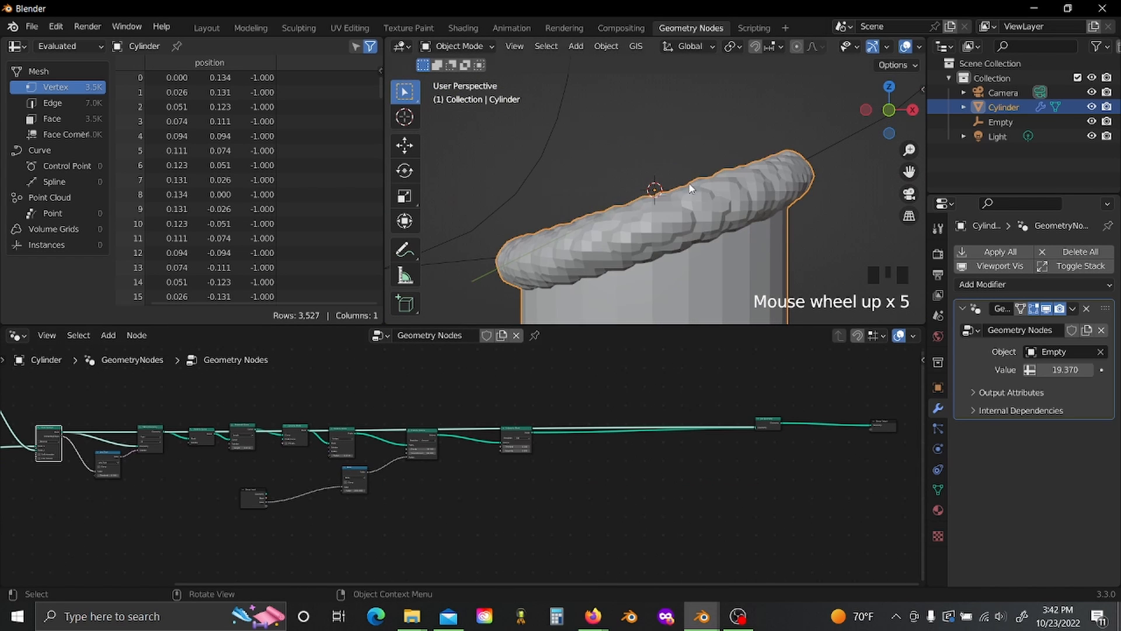
pyautogui.scroll(-4, 691, 188)
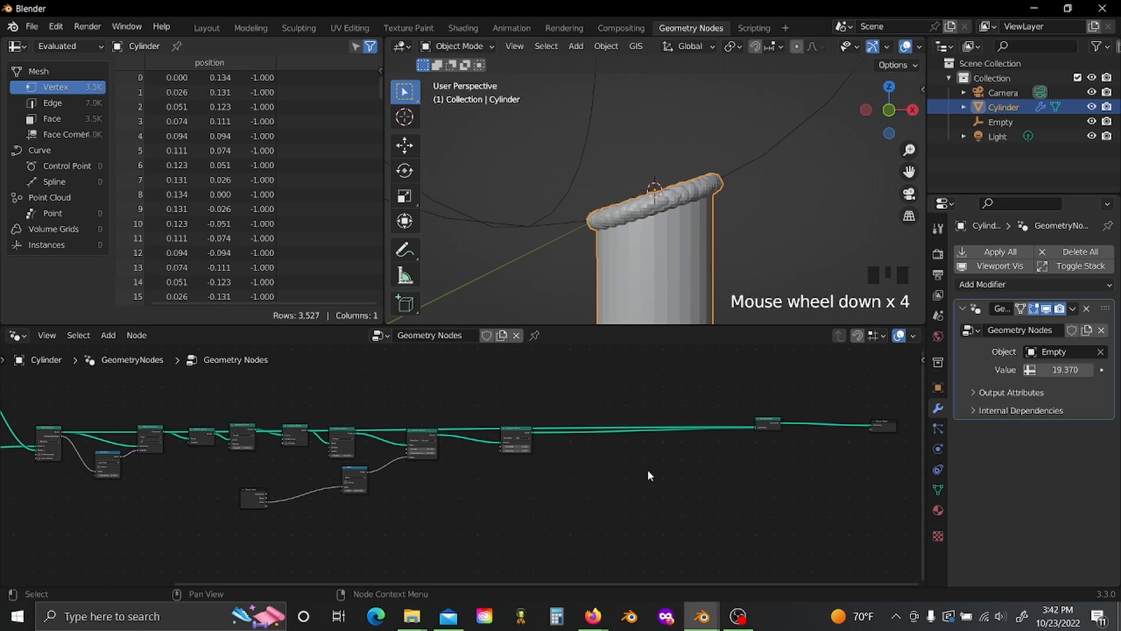
# Step: Insert a Set Position node between Volume to Mesh and Join Geometry
pyautogui.scroll(4, 648, 469)
pyautogui.hotkey('shift', 'a')
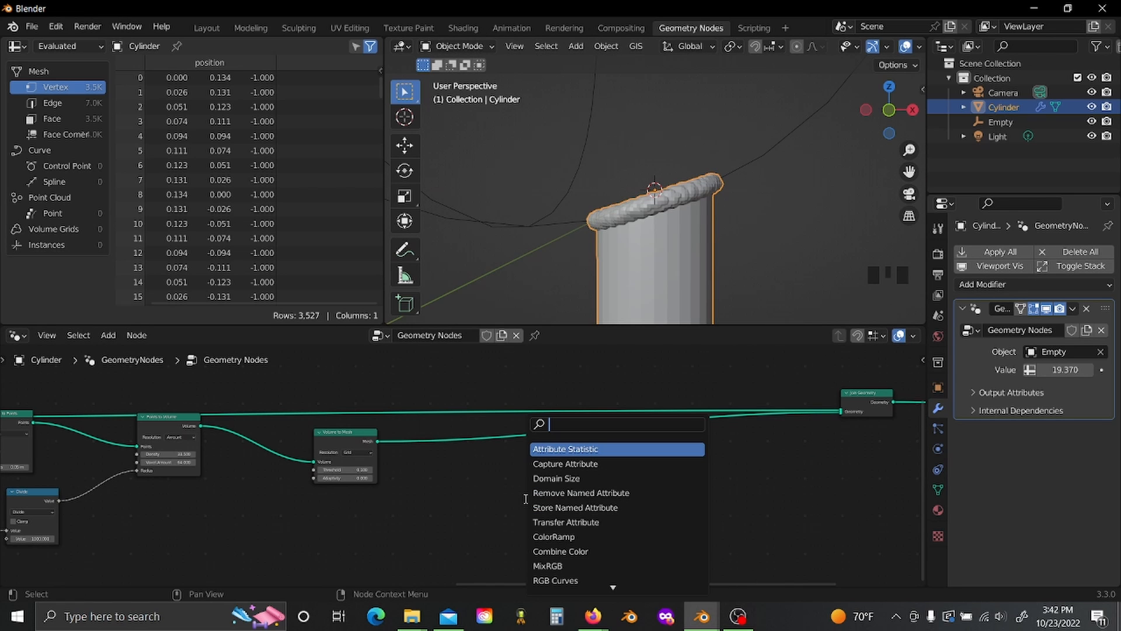
pyautogui.write('set')
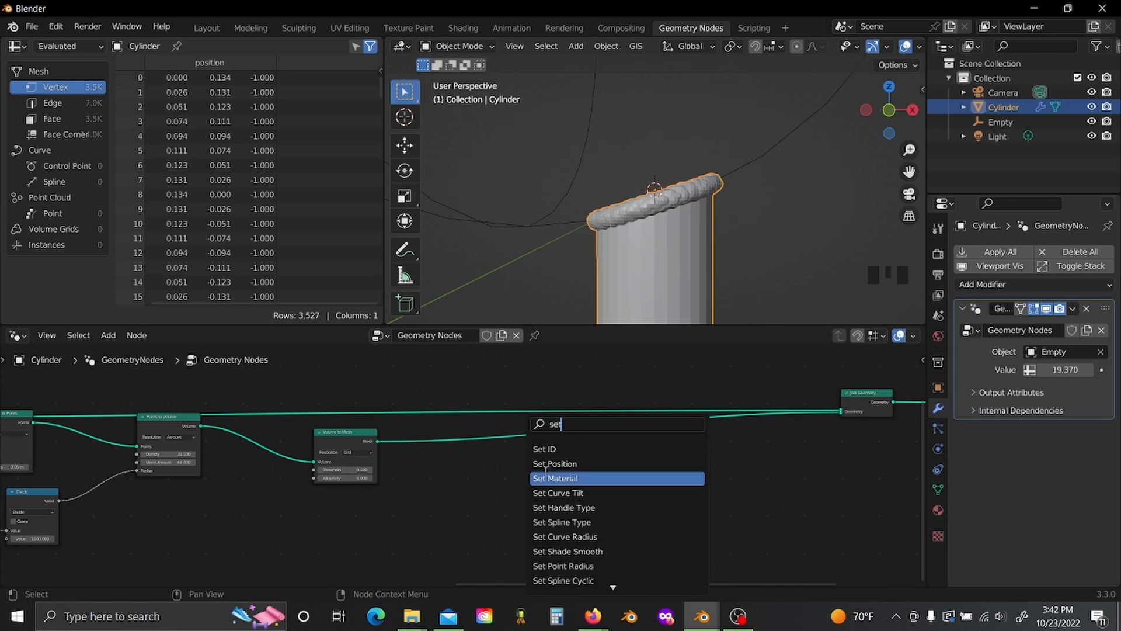
pyautogui.click(550, 463)
pyautogui.click(513, 398)
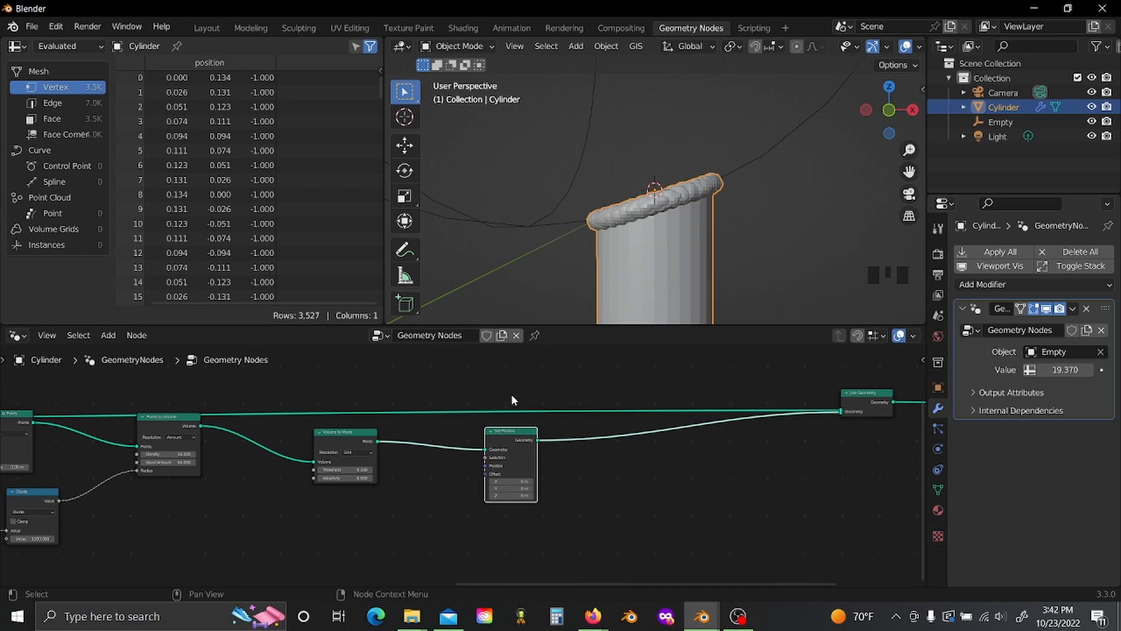
# Step: Add a Geometry Proximity node below the Points to Volume and Volume to Mesh nodes
pyautogui.moveTo(621, 504); pyautogui.dragTo(629, 460, button='middle')
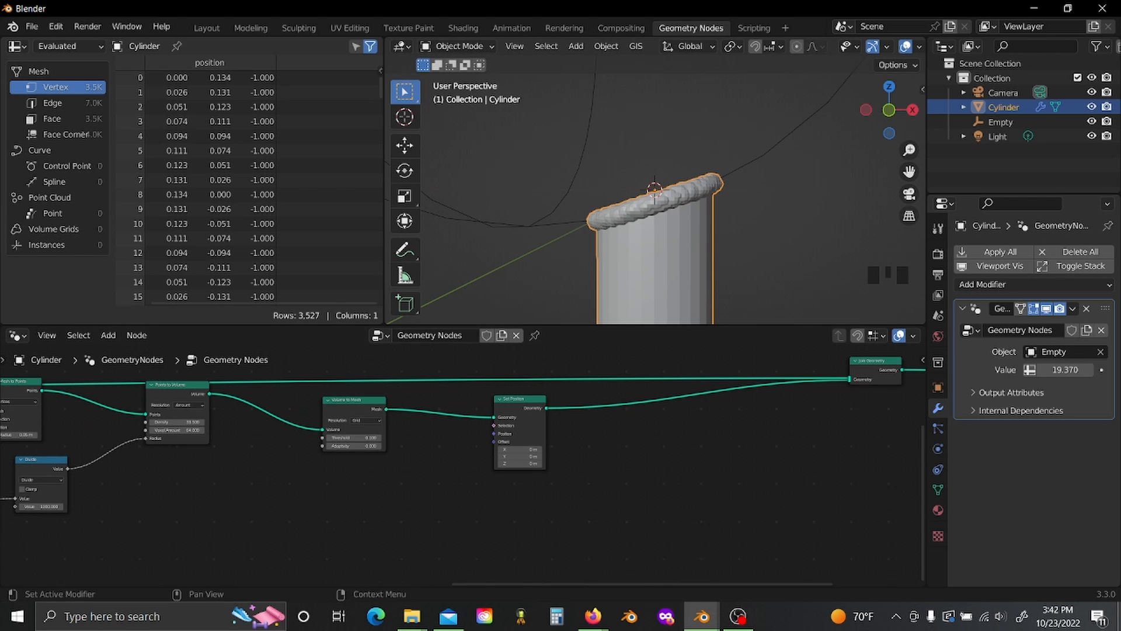
pyautogui.hotkey('shift', 'a')
pyautogui.moveTo(623, 471)
pyautogui.write('s')
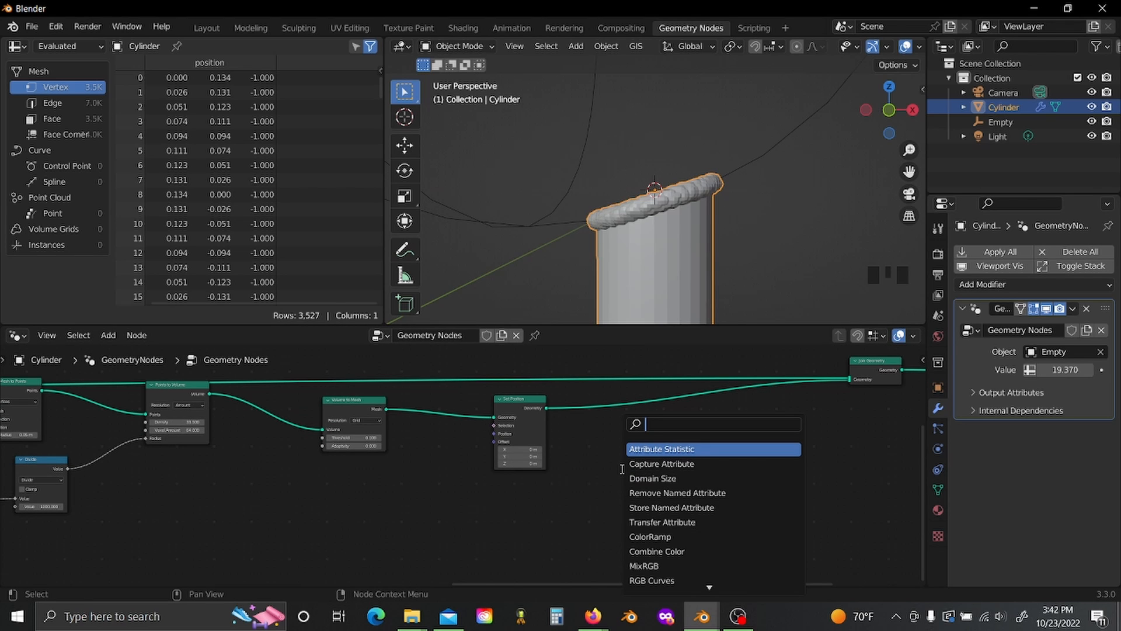
pyautogui.write('pro')
pyautogui.press('Return')
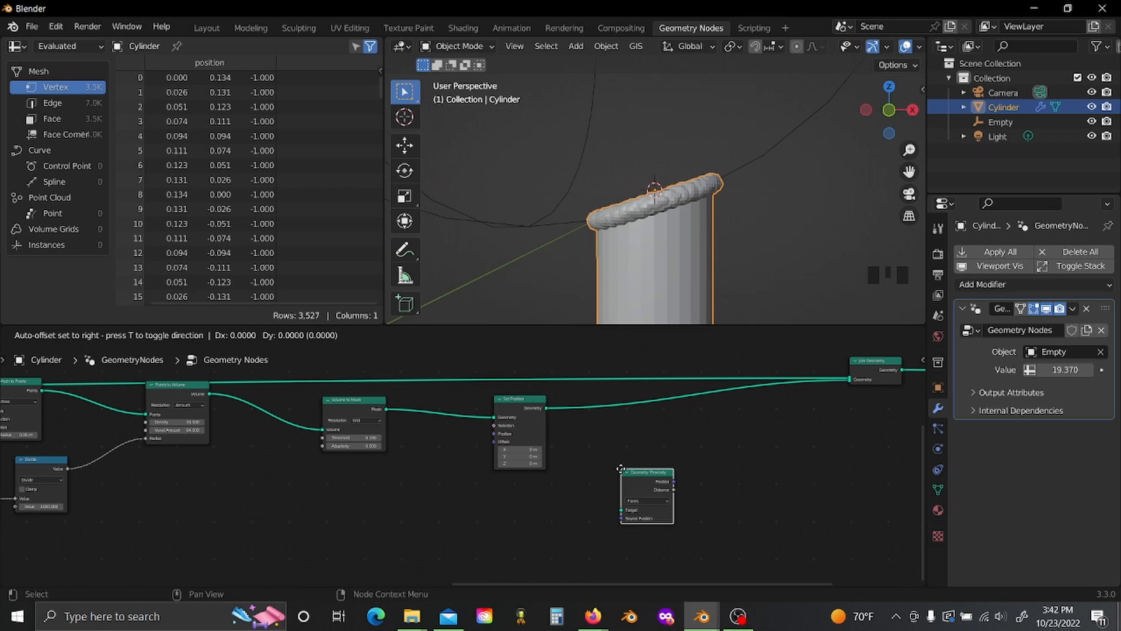
pyautogui.click(297, 507)
# Step: Connect the ico sphere Transform node's Geometry output to the Geometry Proximity node's Target
pyautogui.moveTo(535, 414); pyautogui.dragTo(632, 407)
pyautogui.moveTo(633, 407); pyautogui.dragTo(283, 390, button='middle')
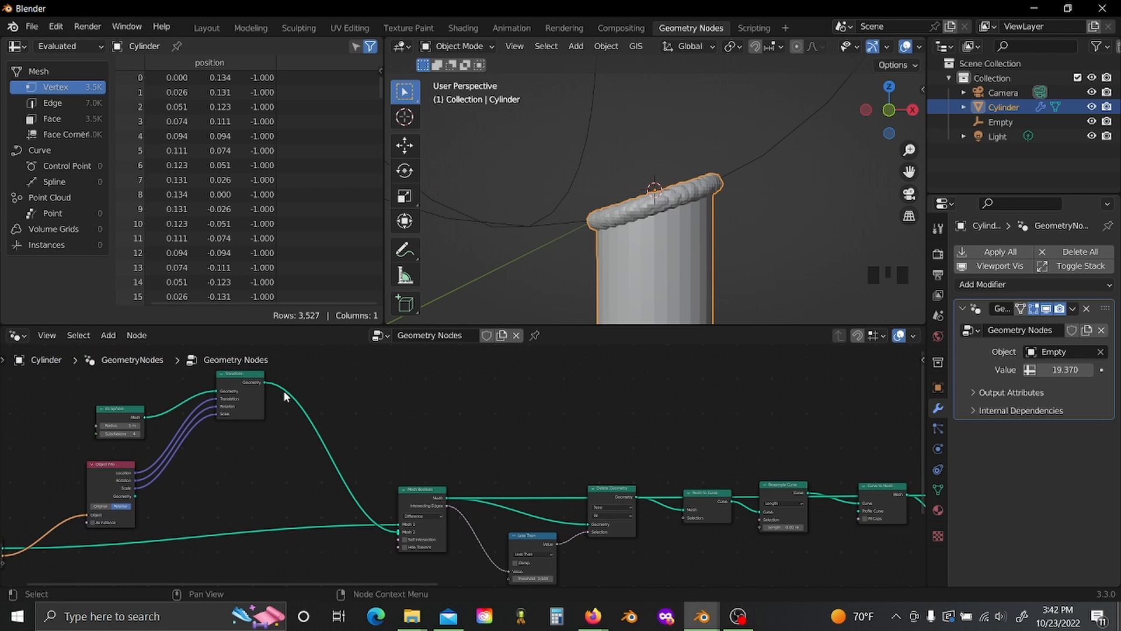
pyautogui.moveTo(265, 381); pyautogui.dragTo(704, 447)
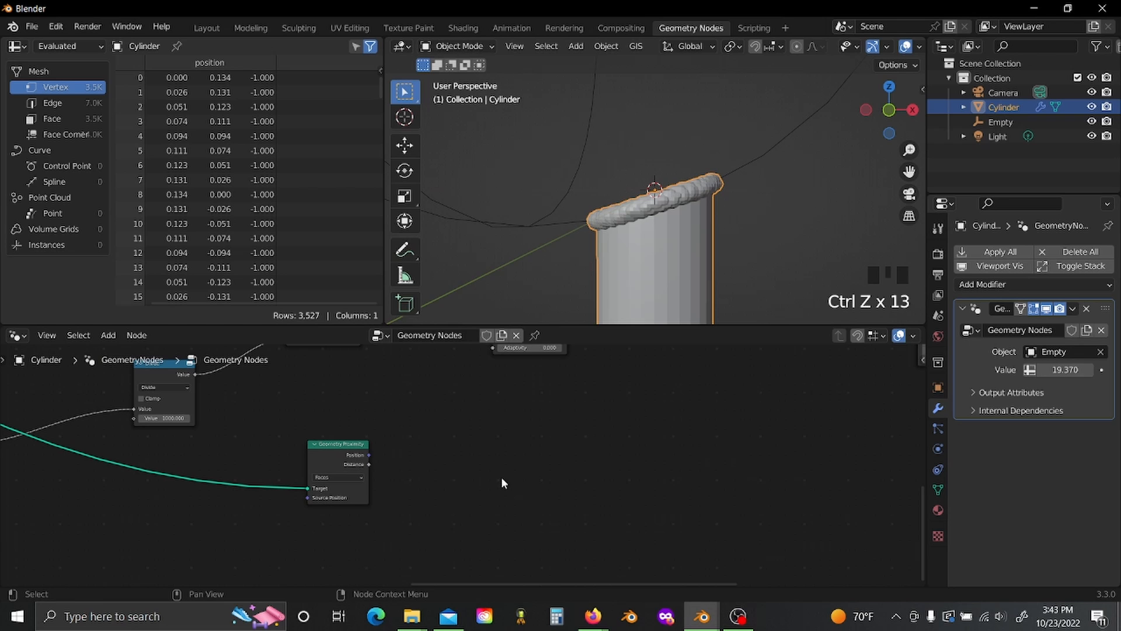
# Step: Add a Math node beside Geometry Proximity and set its operation to Greater Than
pyautogui.hotkey('shift', 'a')
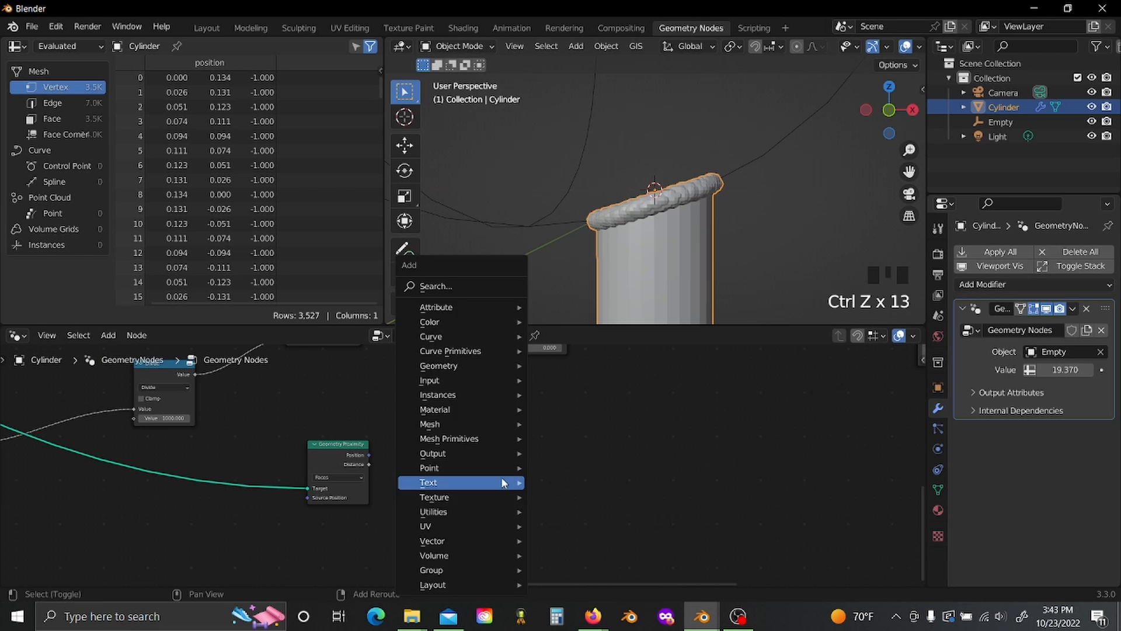
pyautogui.click(503, 478)
pyautogui.write('m')
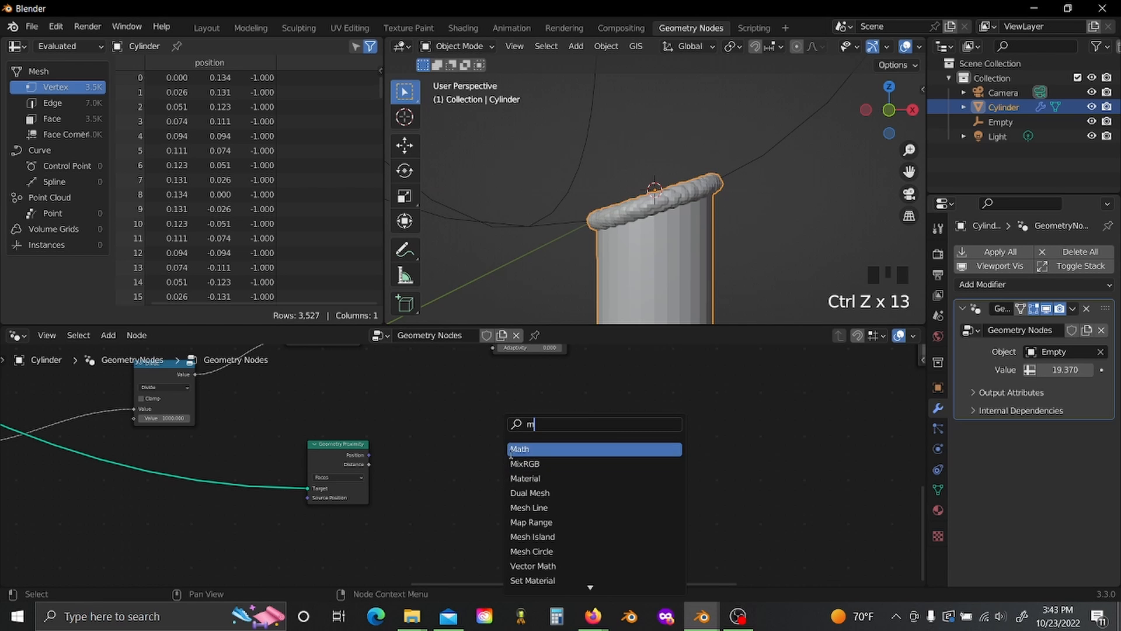
pyautogui.click(512, 450)
pyautogui.click(478, 396)
pyautogui.scroll(5, 478, 432)
pyautogui.click(492, 439)
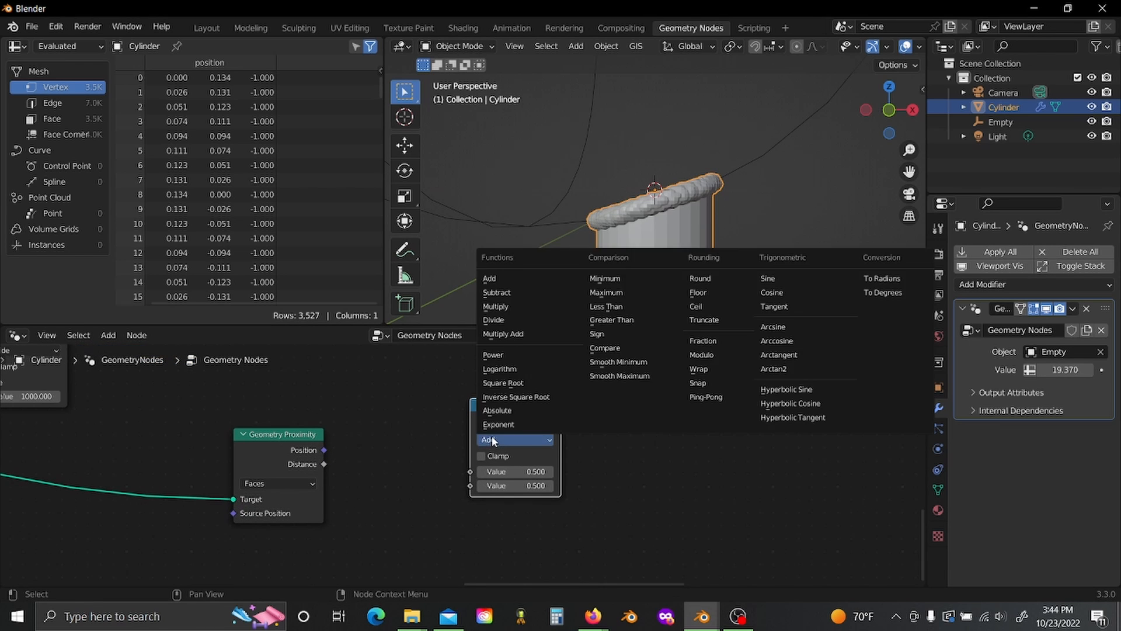
pyautogui.press('g')
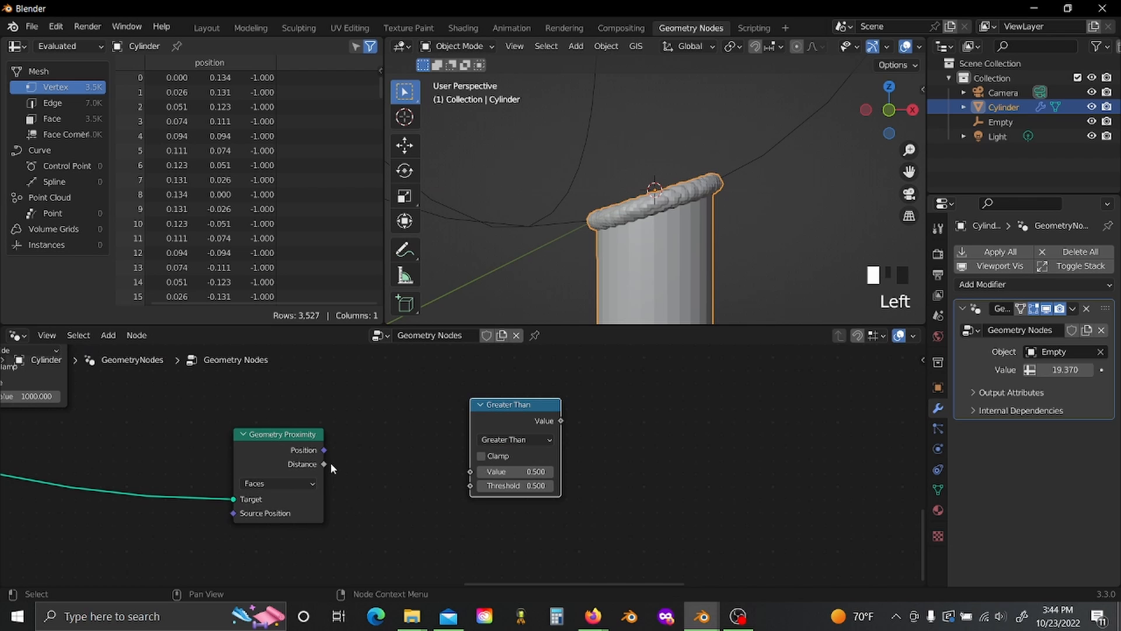
# Step: Connect the Geometry Proximity Distance to the Greater Than node's Value and set its Threshold to 0.005
pyautogui.moveTo(326, 463); pyautogui.dragTo(470, 471)
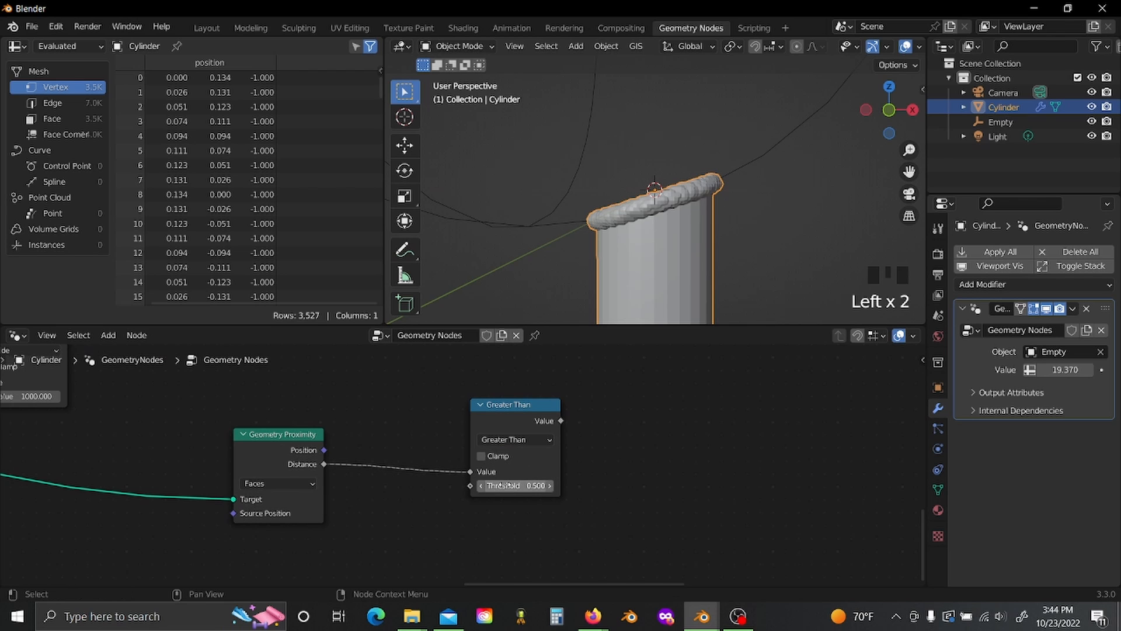
pyautogui.click(503, 484)
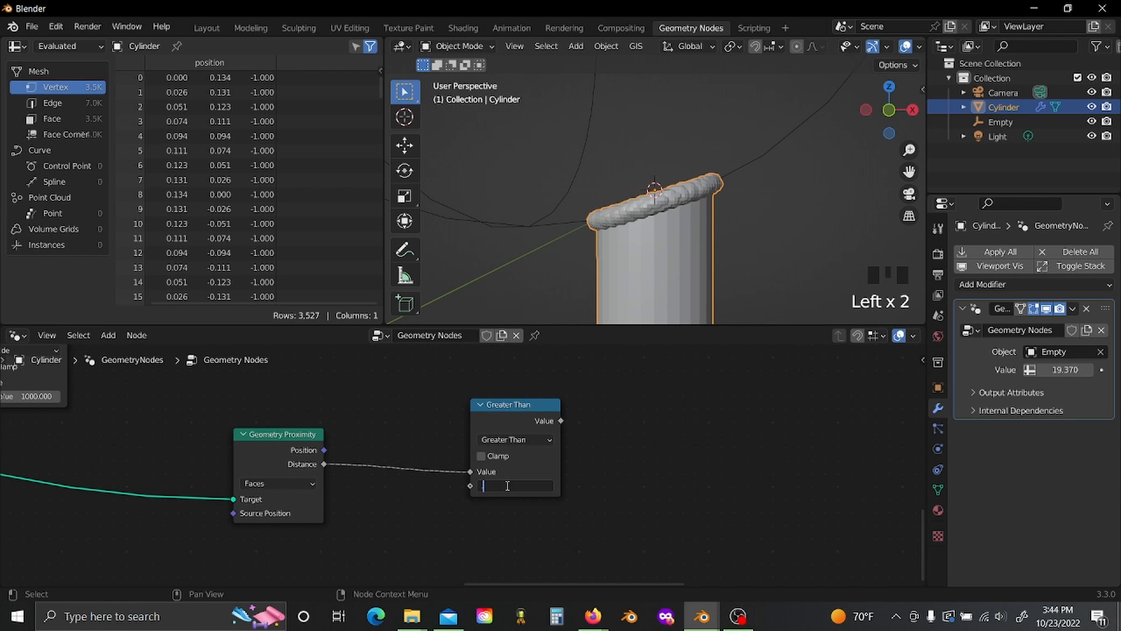
pyautogui.write('.005')
pyautogui.press('Return')
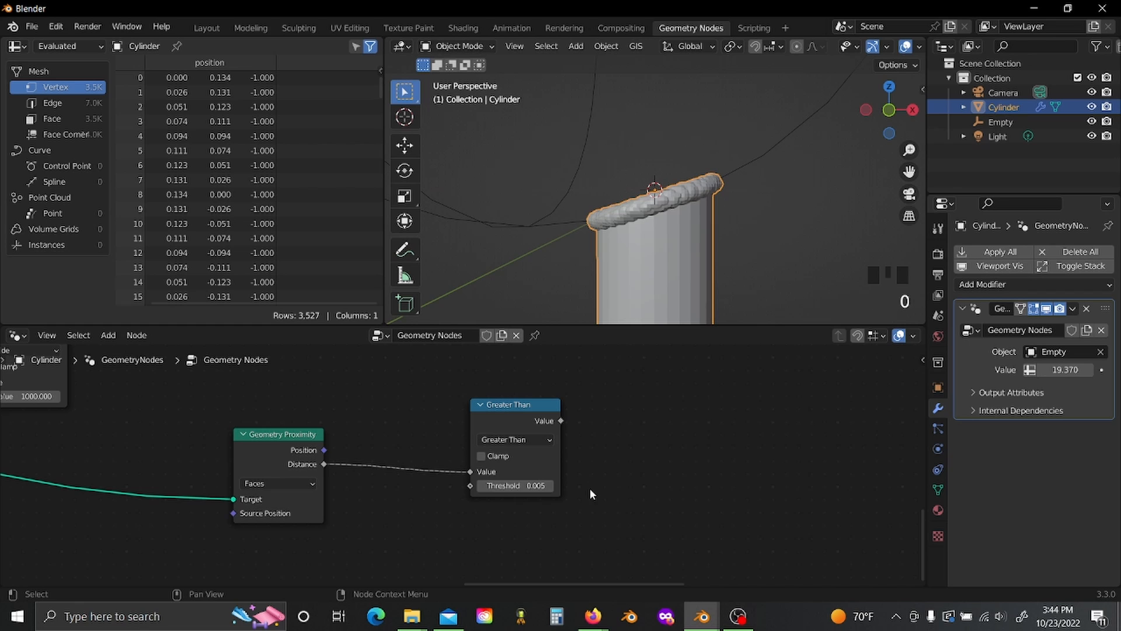
# Step: Duplicate the Greater Than node, set the copy's operation to Multiply and place it further along the chain
pyautogui.scroll(-2, 649, 461)
pyautogui.moveTo(650, 461); pyautogui.dragTo(474, 495, button='middle')
pyautogui.moveTo(385, 475); pyautogui.dragTo(330, 494)
pyautogui.click(392, 496)
pyautogui.scroll(-3, 475, 479)
pyautogui.moveTo(476, 479); pyautogui.dragTo(414, 488, button='middle')
pyautogui.click(268, 498)
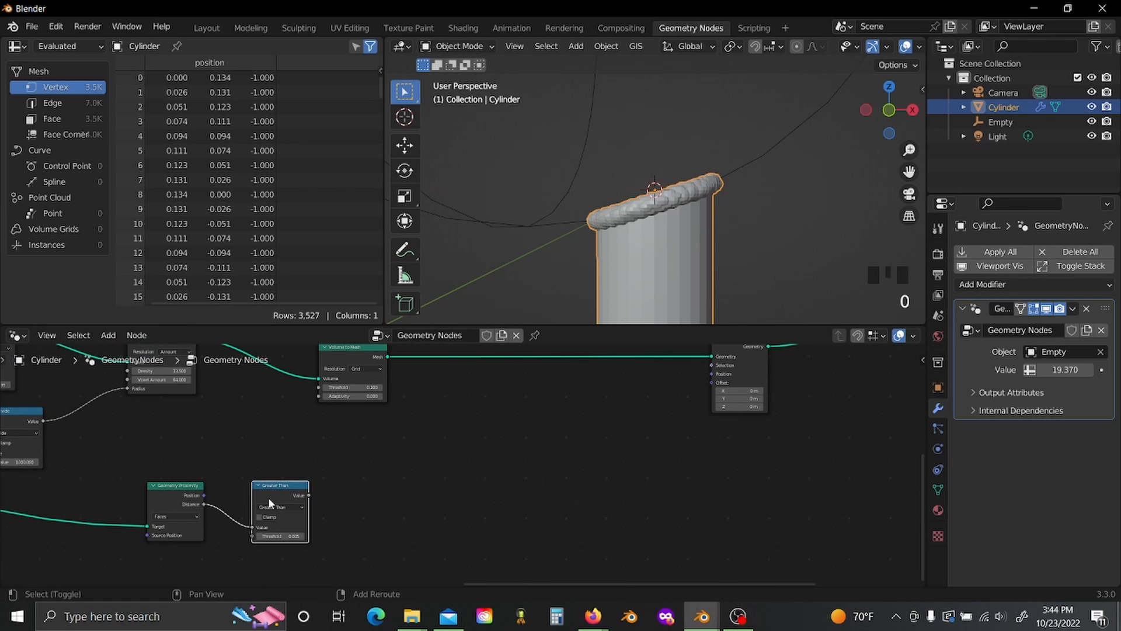
pyautogui.hotkey('shift', 'd')
pyautogui.click(337, 506)
pyautogui.click(337, 506)
pyautogui.click(306, 503)
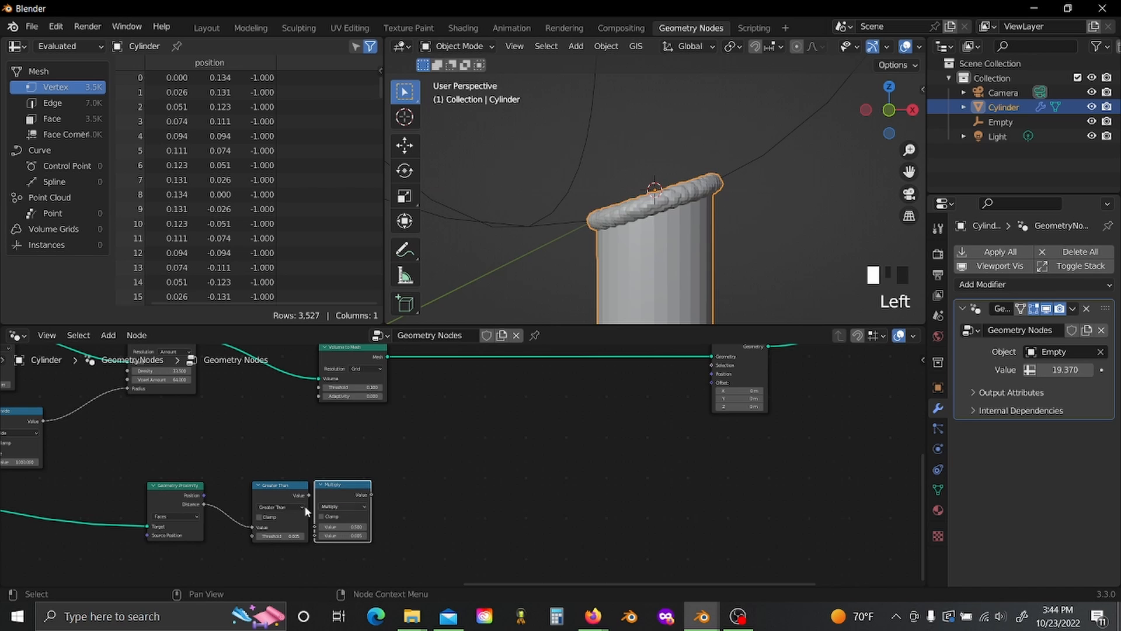
pyautogui.moveTo(304, 509); pyautogui.dragTo(387, 479, button='middle')
pyautogui.scroll(5, 386, 478)
pyautogui.moveTo(386, 479); pyautogui.dragTo(496, 456)
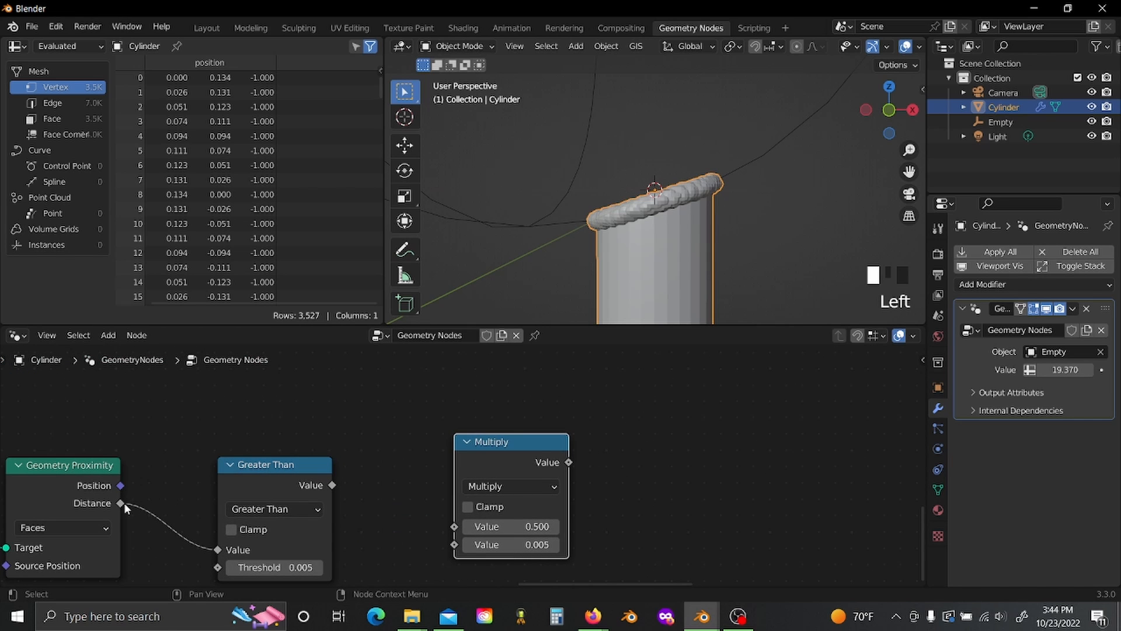
# Step: Feed the Geometry Proximity Distance and the Greater Than result into the Multiply node's two Value inputs, and move Greater Than lower
pyautogui.moveTo(120, 503); pyautogui.dragTo(460, 524)
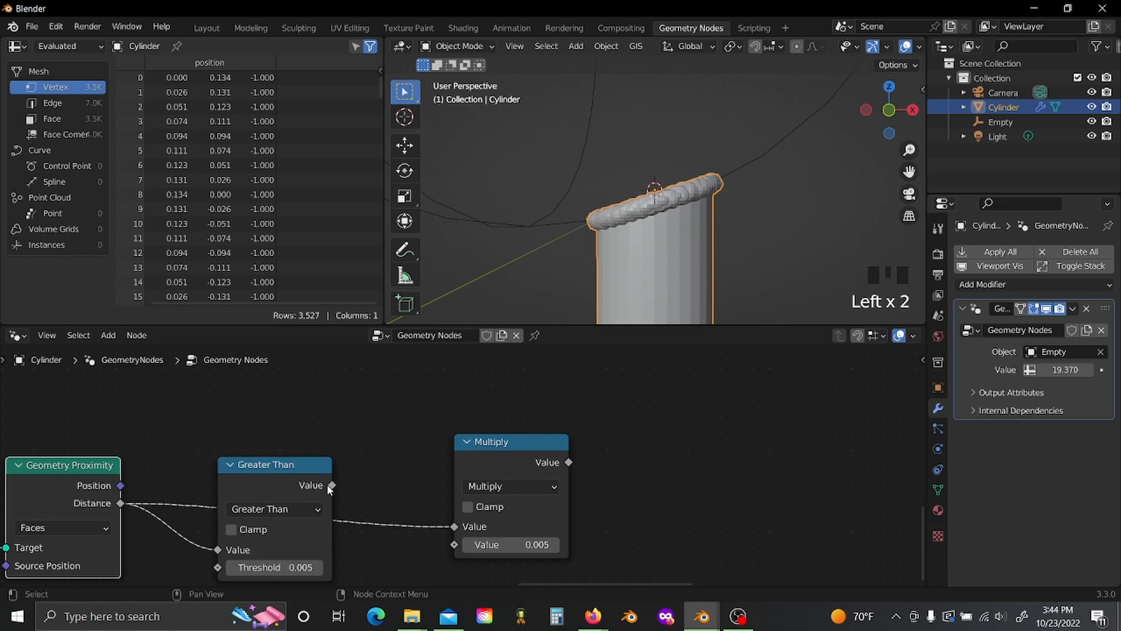
pyautogui.moveTo(332, 485); pyautogui.dragTo(454, 545)
pyautogui.moveTo(270, 480); pyautogui.dragTo(263, 564)
# Step: Add a Vector Math node after the Multiply node, set to Multiply with a second vector of 0, 0, 1
pyautogui.scroll(-4, 278, 542)
pyautogui.hotkey('shift', 'a')
pyautogui.write('svec')
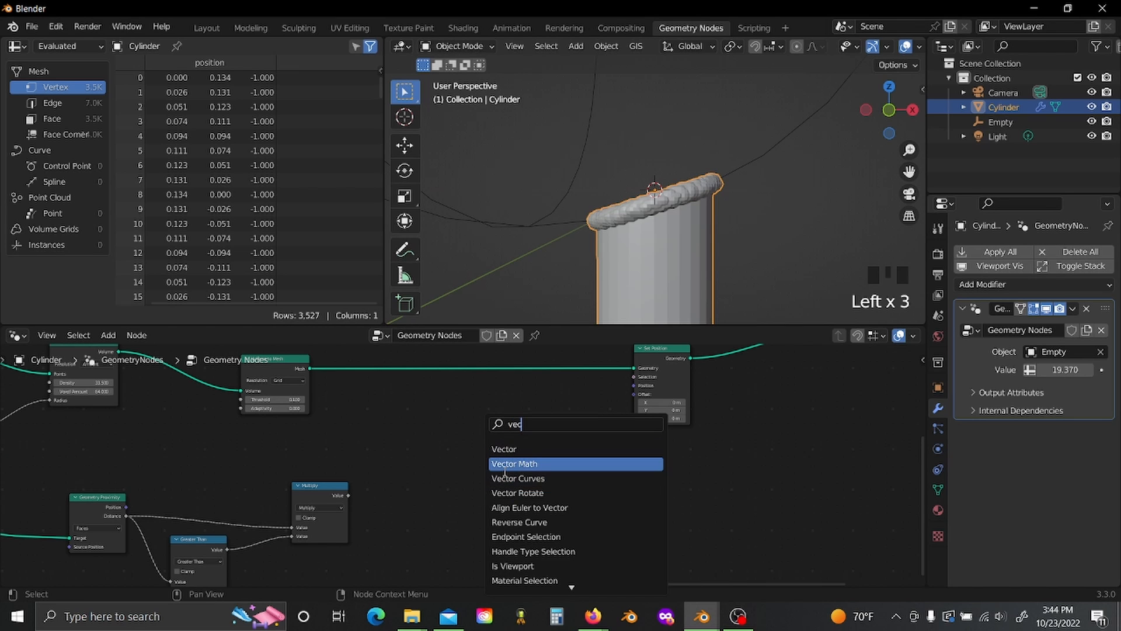
pyautogui.click(506, 463)
pyautogui.click(465, 422)
pyautogui.scroll(1, 467, 466)
pyautogui.click(481, 493)
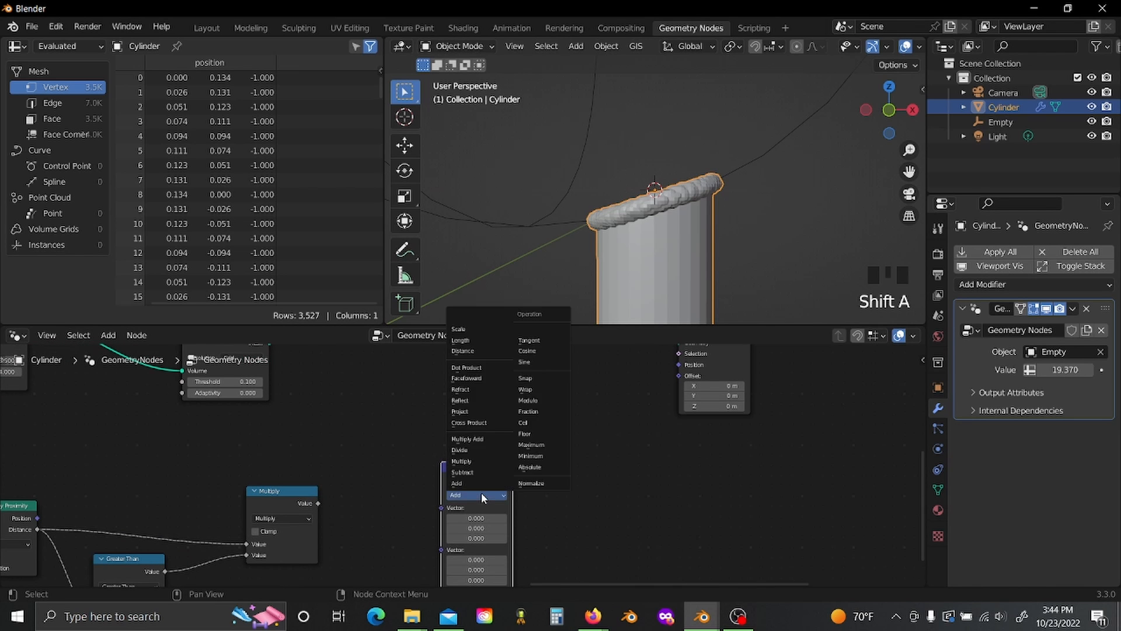
pyautogui.click(481, 467)
pyautogui.scroll(2, 506, 536)
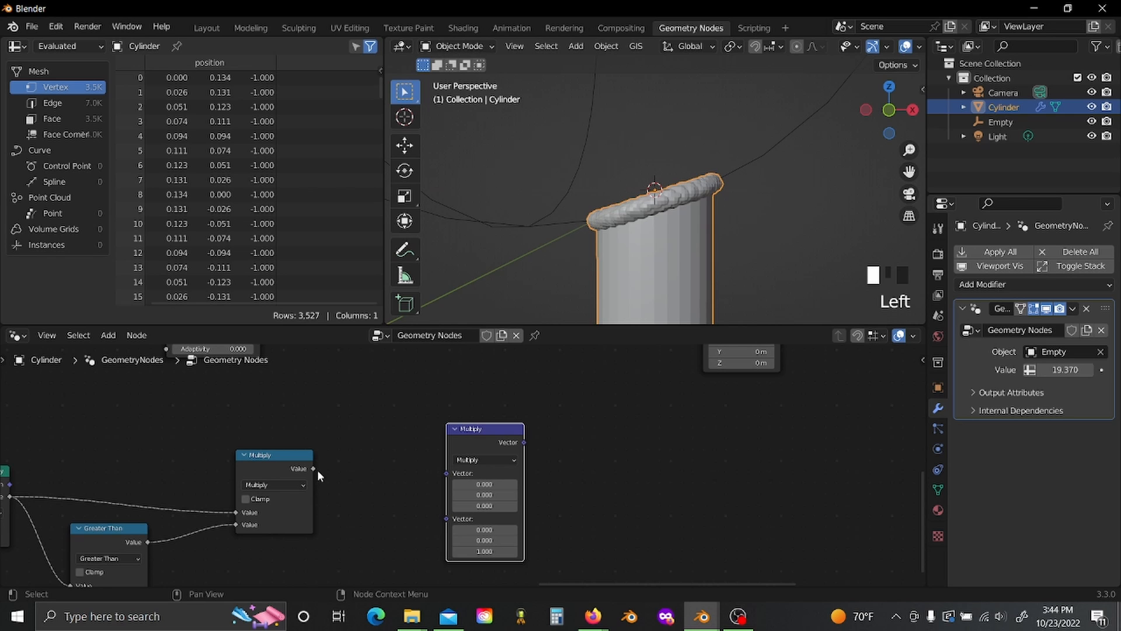
# Step: Connect the Math Multiply result to the vector Multiply node, and its Vector output to Set Position's Offset
pyautogui.moveTo(313, 468); pyautogui.dragTo(447, 473)
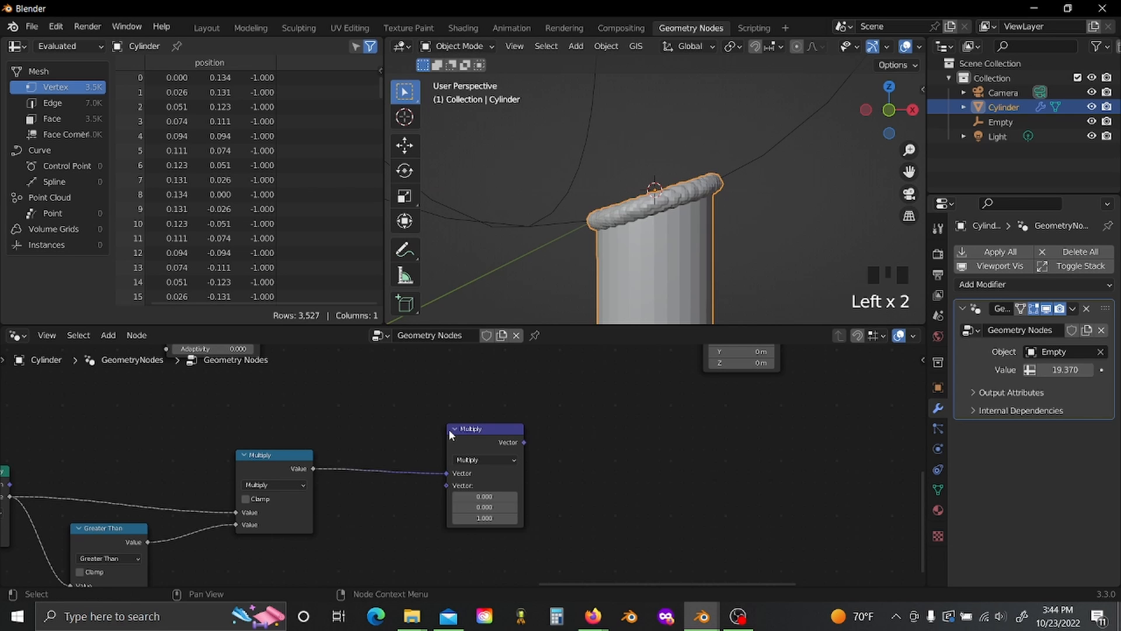
pyautogui.moveTo(449, 429); pyautogui.dragTo(264, 495, button='middle')
pyautogui.moveTo(347, 510); pyautogui.dragTo(389, 499)
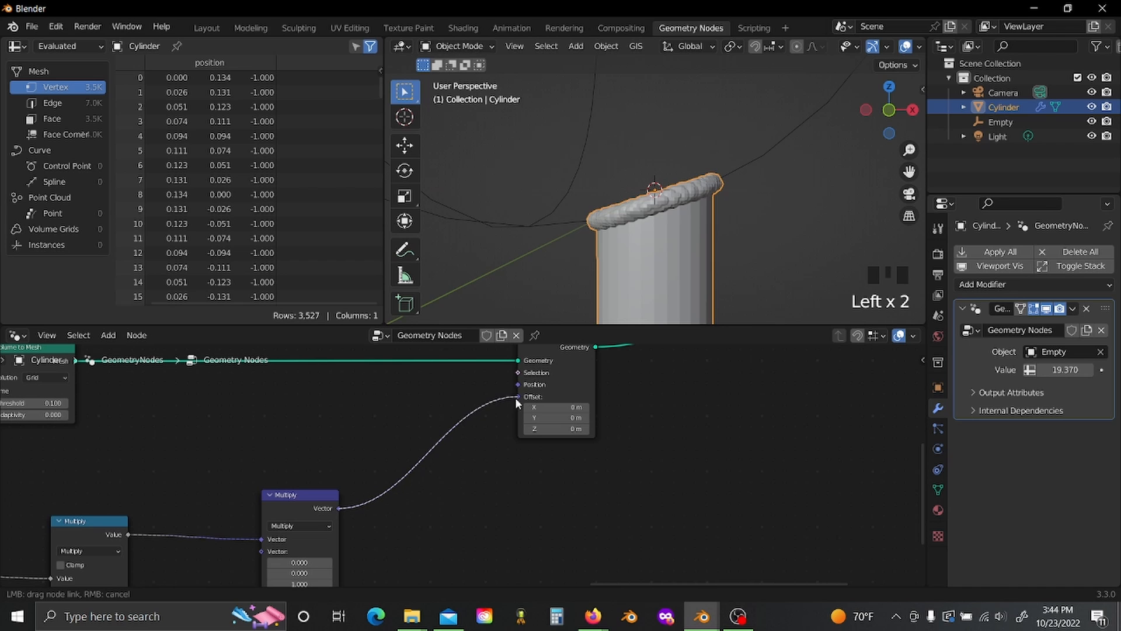
pyautogui.moveTo(515, 397); pyautogui.dragTo(515, 397)
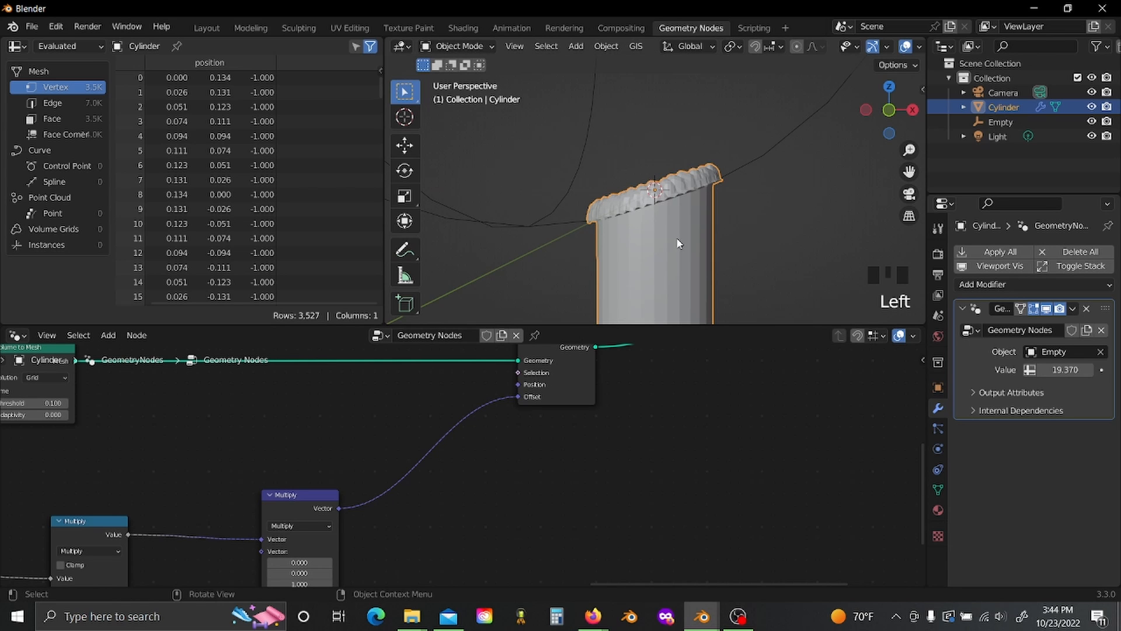
# Step: Try a Z factor of -10 on the vector Multiply node, and restore it to 1
pyautogui.scroll(-3, 587, 465)
pyautogui.scroll(-4, 587, 465)
pyautogui.moveTo(528, 465); pyautogui.dragTo(561, 439, button='middle')
pyautogui.scroll(4, 561, 439)
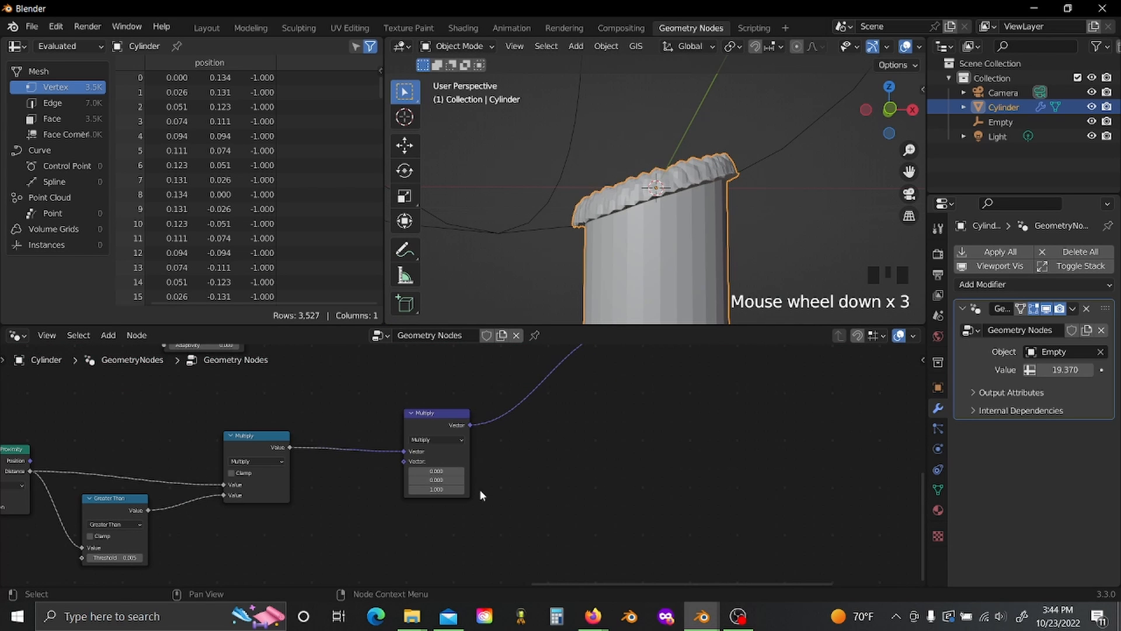
pyautogui.click(440, 490)
pyautogui.moveTo(439, 489); pyautogui.dragTo(371, 490)
pyautogui.scroll(-4, 800, 260)
pyautogui.keyDown('shift'); pyautogui.moveTo(663, 271); pyautogui.dragTo(677, 223, button='middle'); pyautogui.keyUp('shift')
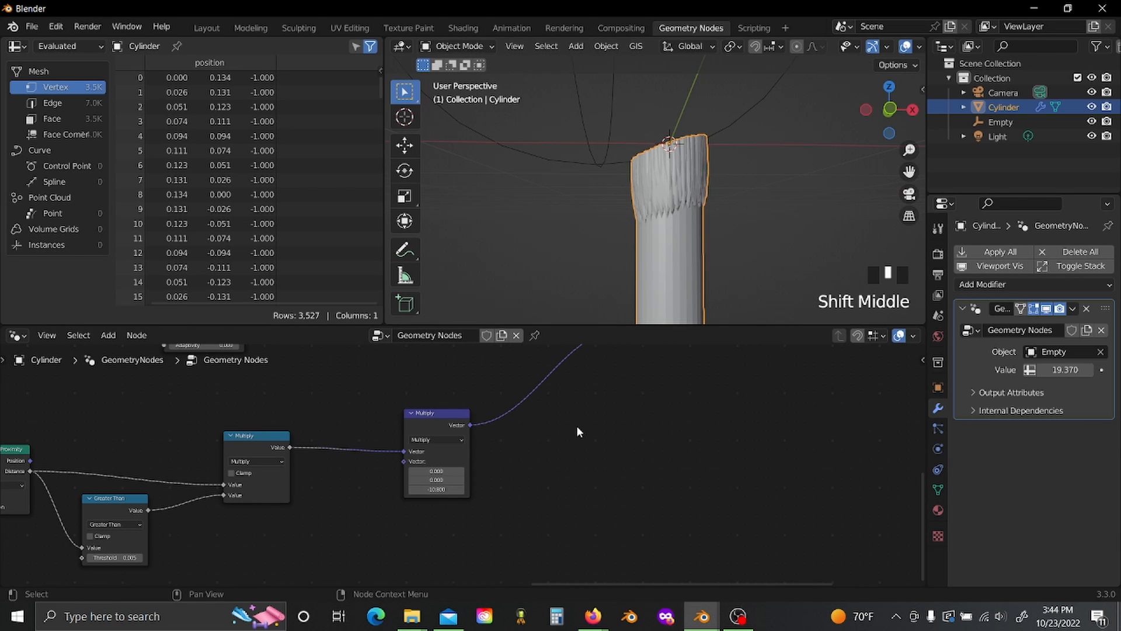
pyautogui.write('1')
pyautogui.click(534, 493)
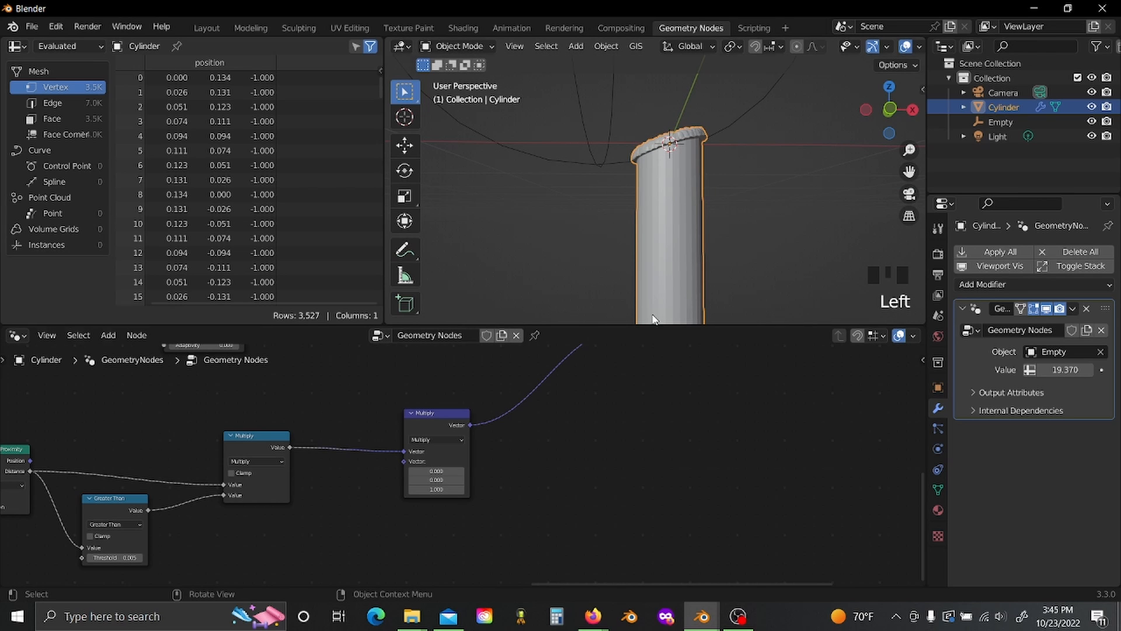
# Step: Add a Noise Texture node below the Geometry Proximity node chain
pyautogui.scroll(-3, 556, 464)
pyautogui.hotkey('shift', 'a')
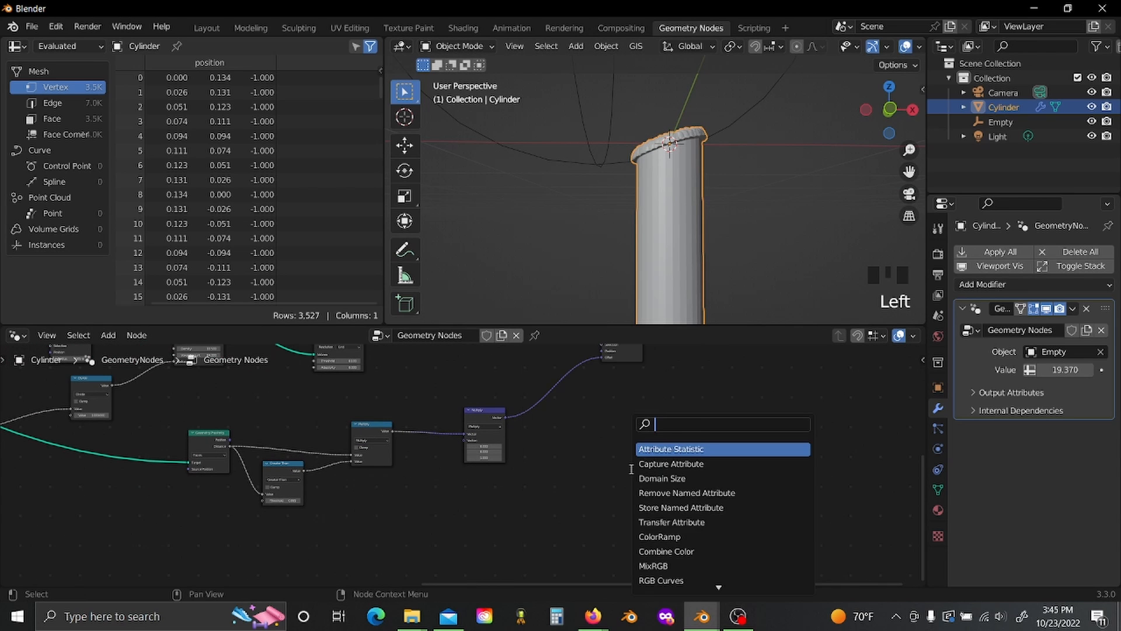
pyautogui.write('noi')
pyautogui.press('Return')
pyautogui.click(146, 543)
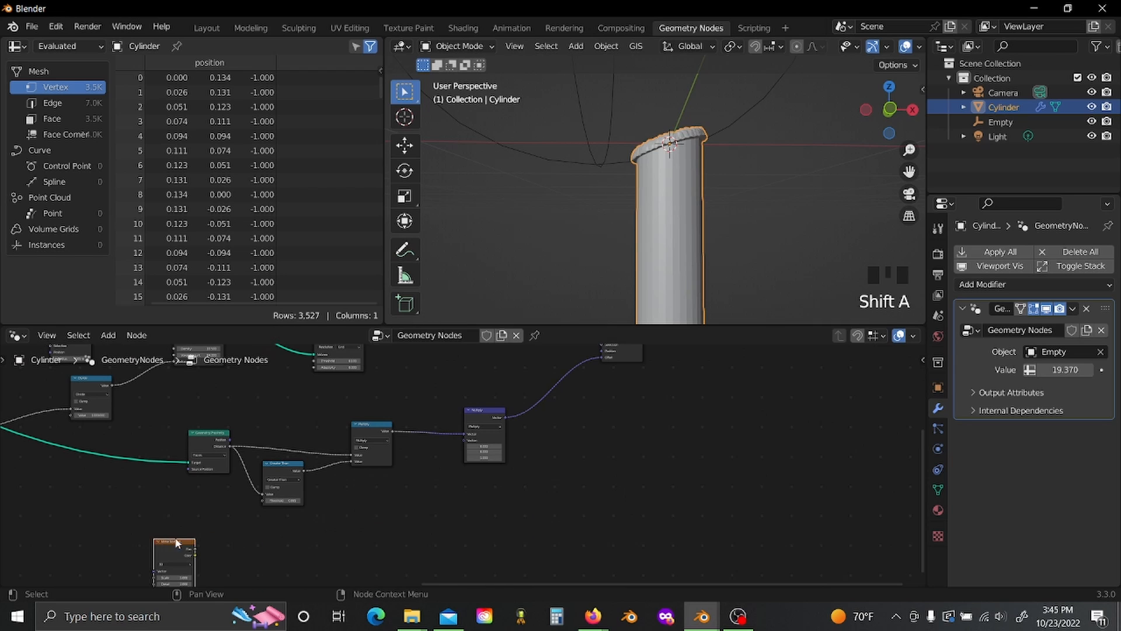
# Step: Add a ColorRamp node beside the Noise Texture and connect the noise's Fac output to its Fac input
pyautogui.scroll(3, 146, 543)
pyautogui.hotkey('shift', 'a')
pyautogui.press('Return')
pyautogui.click(488, 474)
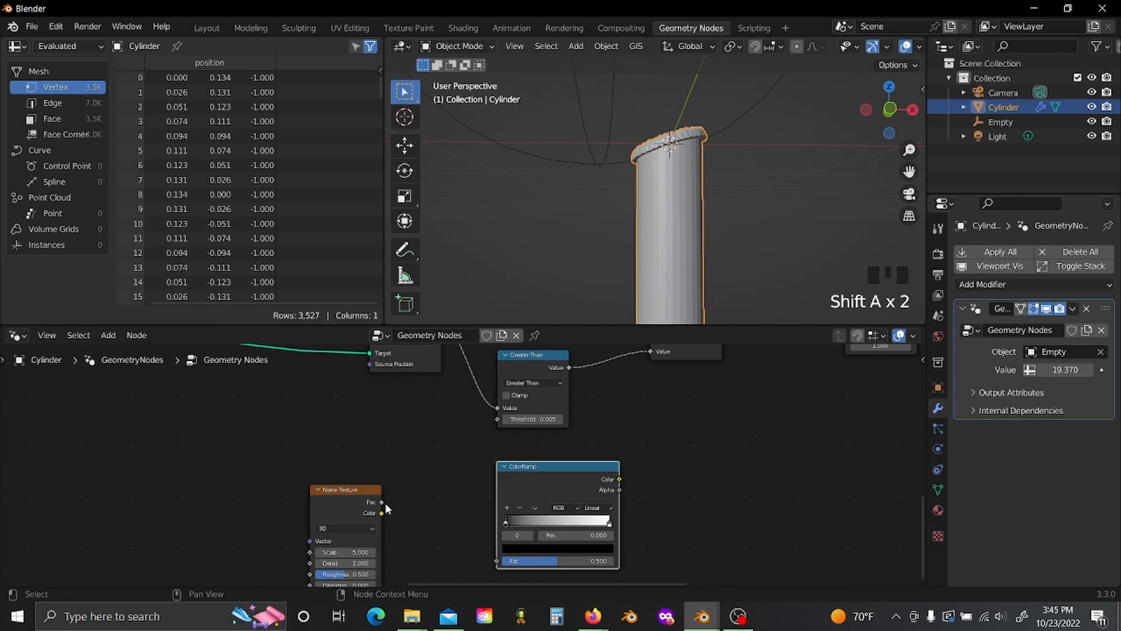
pyautogui.moveTo(381, 502); pyautogui.dragTo(497, 561)
# Step: Move the ColorRamp's black stop to position 0.116 and its white stop to 0.855
pyautogui.moveTo(478, 561); pyautogui.dragTo(478, 508, button='middle')
pyautogui.moveTo(505, 467); pyautogui.dragTo(518, 467)
pyautogui.scroll(2, 498, 505)
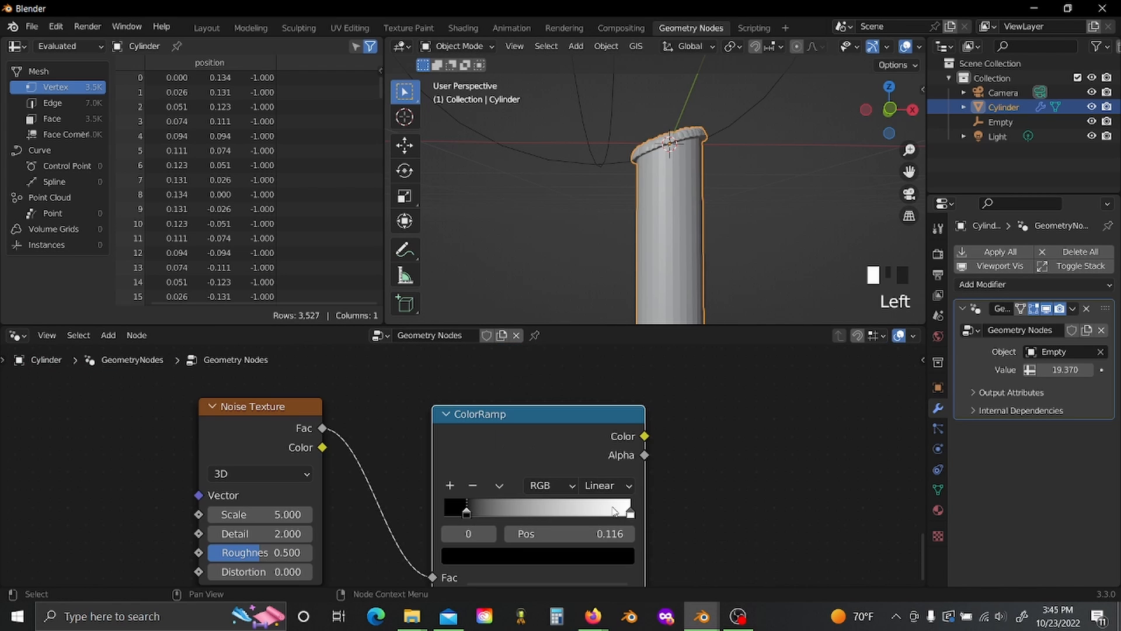
pyautogui.moveTo(631, 512); pyautogui.dragTo(613, 512)
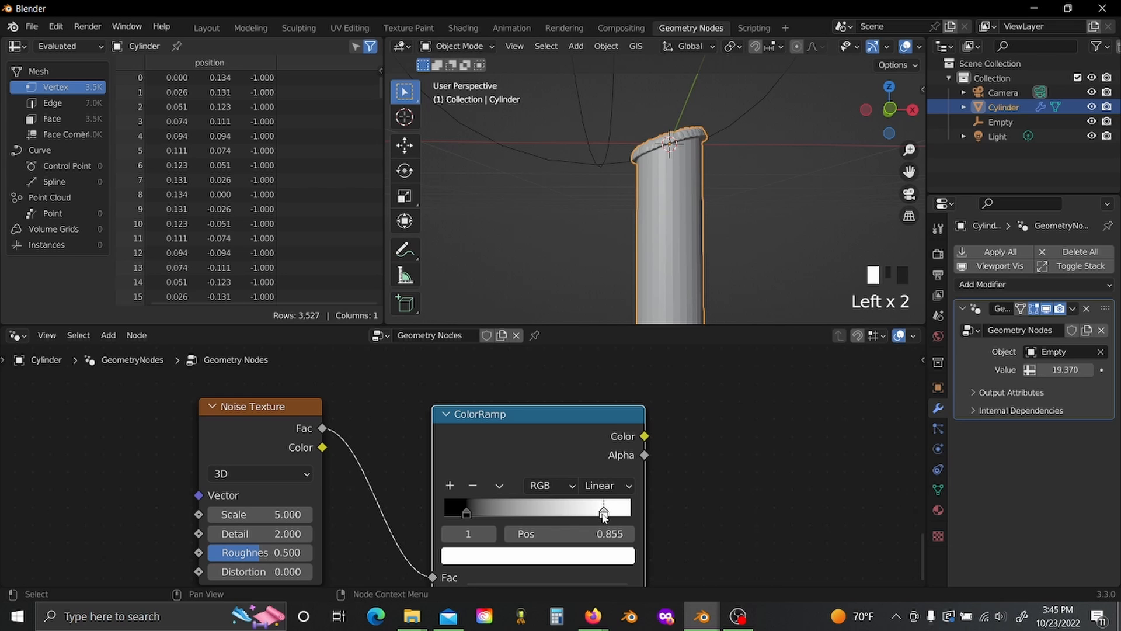
# Step: Add a Math node after the ColorRamp and set its operation to Power
pyautogui.scroll(-5, 708, 476)
pyautogui.scroll(2, 671, 455)
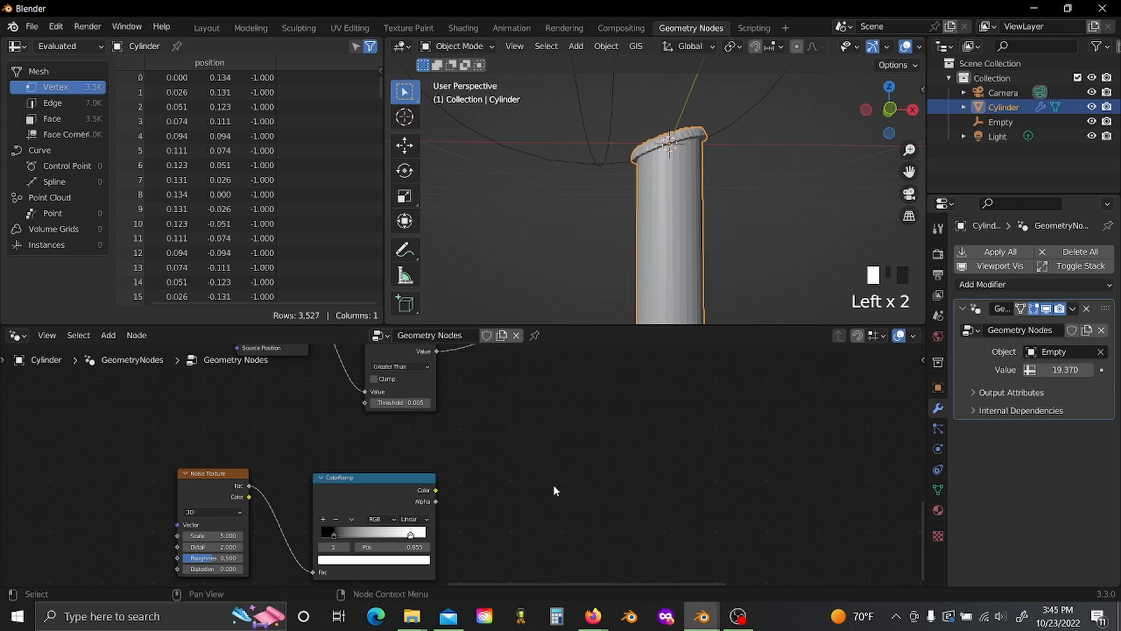
pyautogui.scroll(-1, 569, 478)
pyautogui.hotkey('shift', 'a')
pyautogui.write('m')
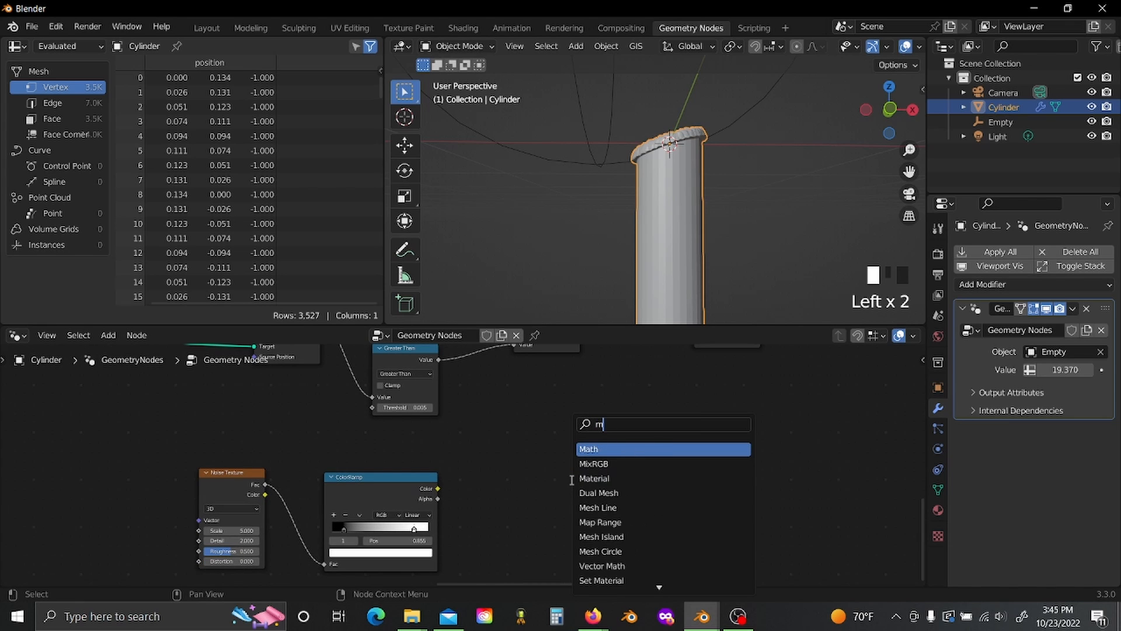
pyautogui.write('ath')
pyautogui.press('Return')
pyautogui.scroll(1, 528, 448)
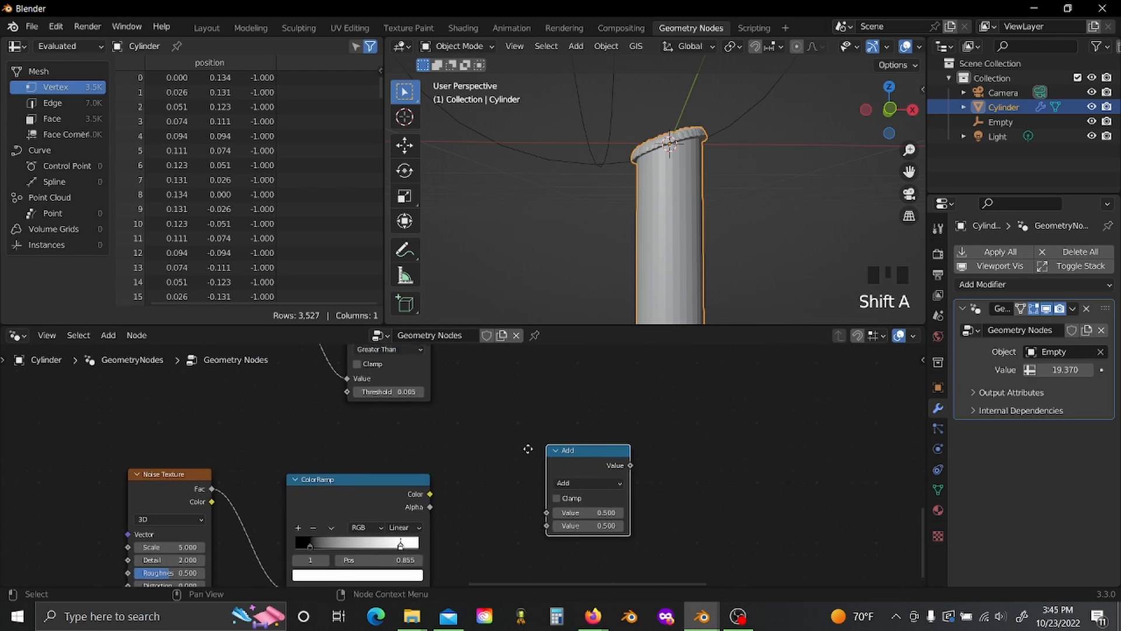
pyautogui.click(528, 449)
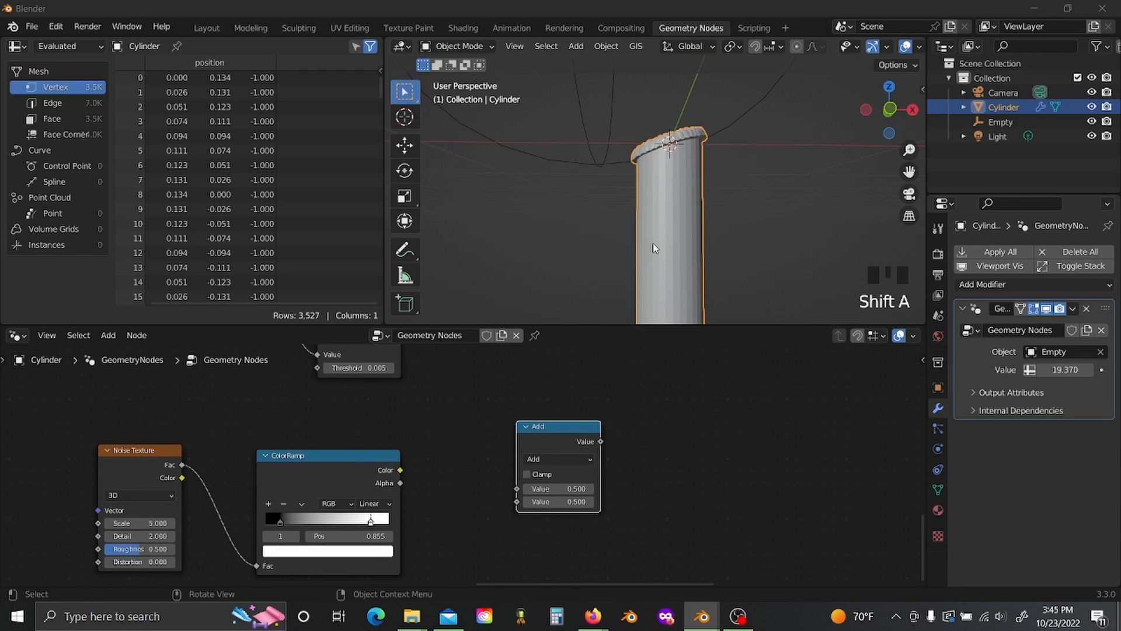
pyautogui.click(555, 459)
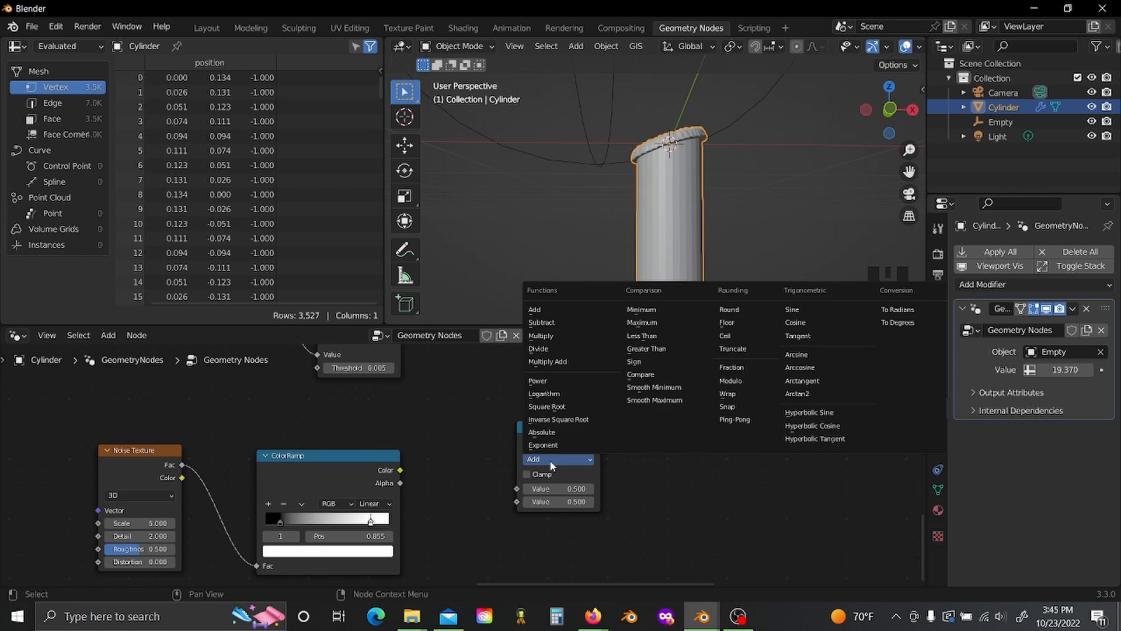
pyautogui.click(551, 464)
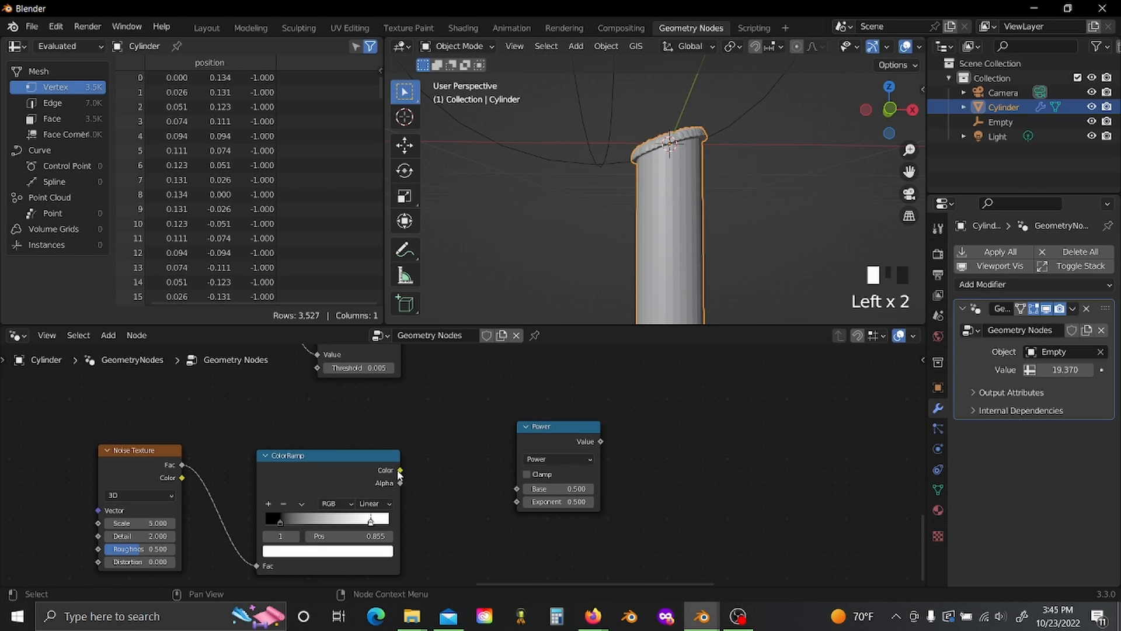
# Step: Connect the ColorRamp's Color output to the Power node's Base and align the Power node with the ColorRamp
pyautogui.moveTo(400, 471); pyautogui.dragTo(416, 472)
pyautogui.moveTo(512, 494); pyautogui.dragTo(508, 502)
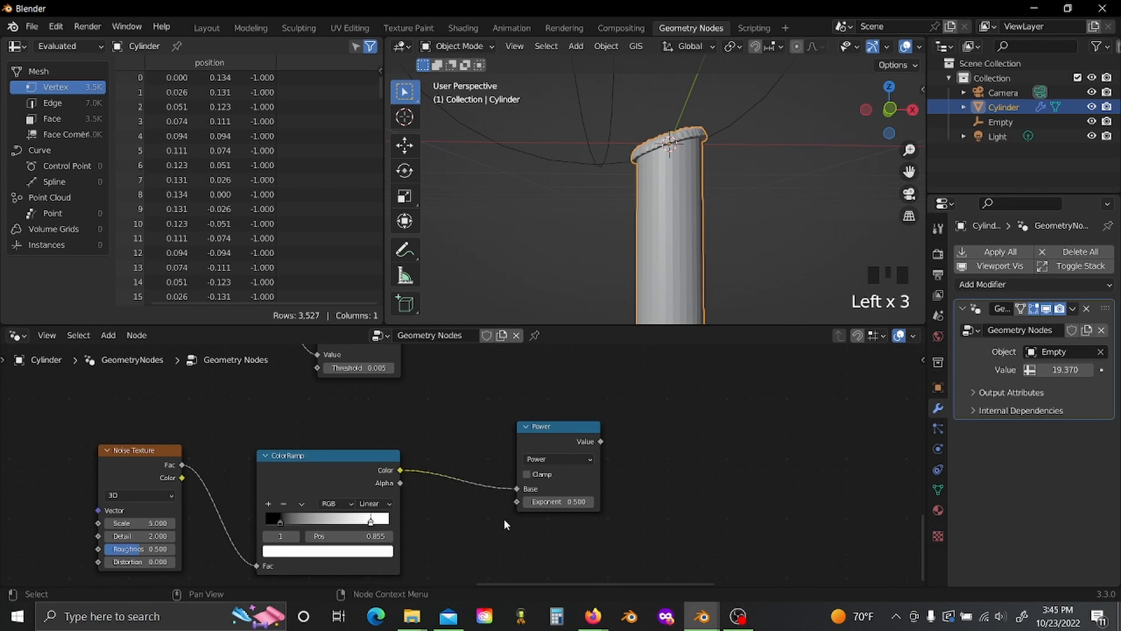
pyautogui.scroll(-1, 503, 519)
pyautogui.moveTo(537, 452); pyautogui.dragTo(546, 479)
pyautogui.scroll(-1, 476, 474)
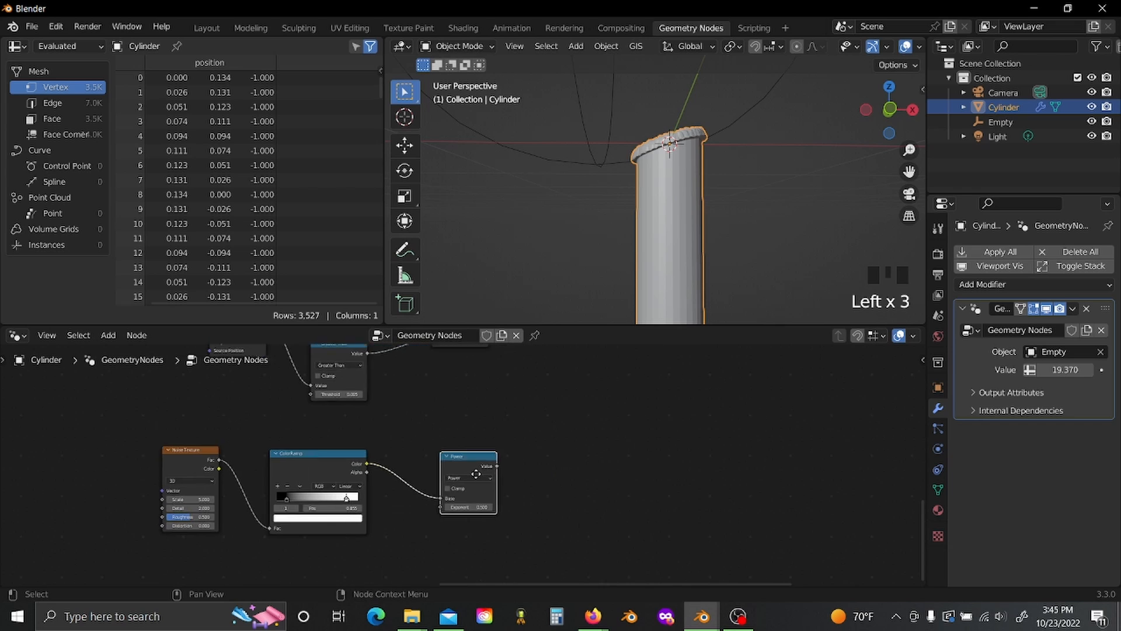
# Step: Duplicate the Power node, set the copy to Multiply and connect the Power result to its first Value input
pyautogui.moveTo(475, 474); pyautogui.dragTo(434, 469, button='middle')
pyautogui.hotkey('shift', 'd')
pyautogui.click(534, 440)
pyautogui.click(520, 444)
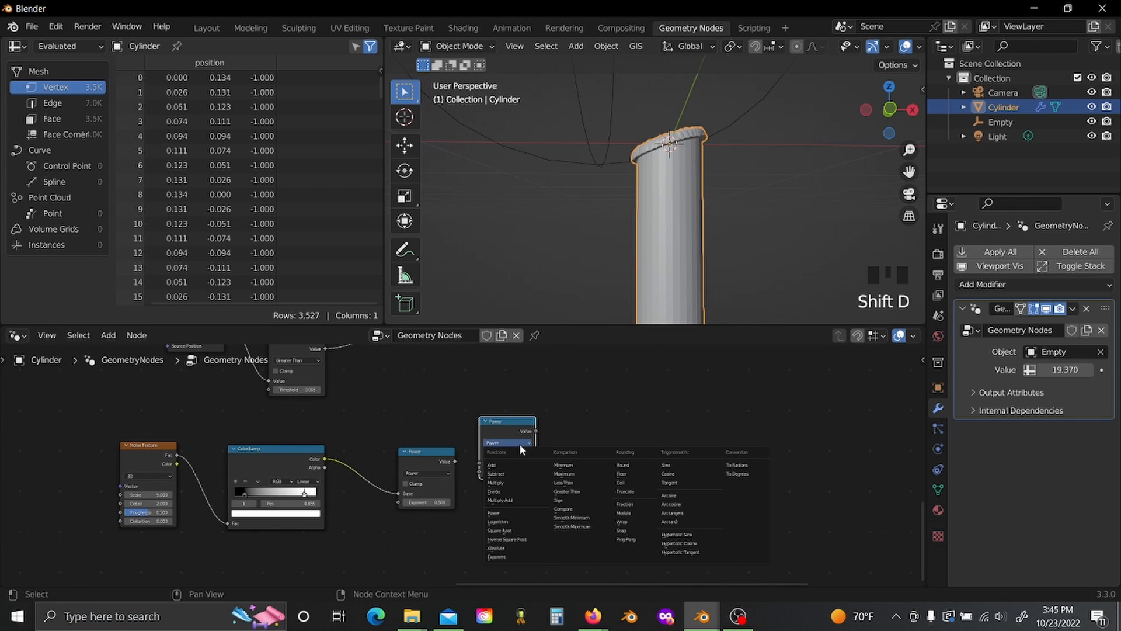
pyautogui.click(496, 482)
pyautogui.scroll(2, 415, 461)
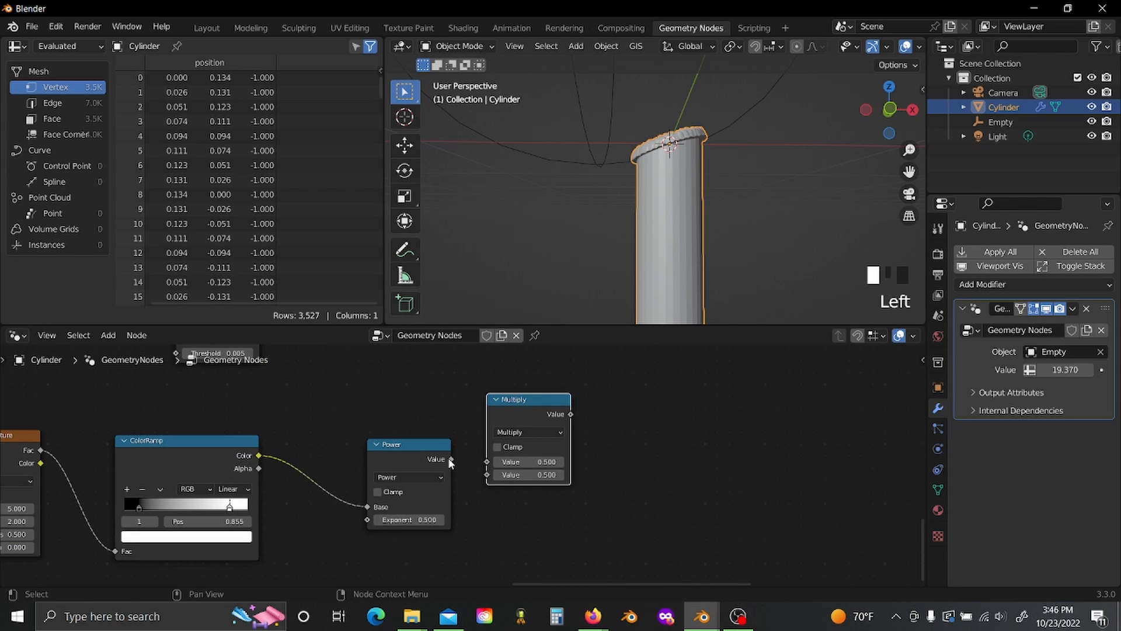
pyautogui.moveTo(450, 459); pyautogui.dragTo(556, 460)
# Step: Duplicate the Group Input node and place the copy below the ColorRamp
pyautogui.scroll(-3, 514, 432)
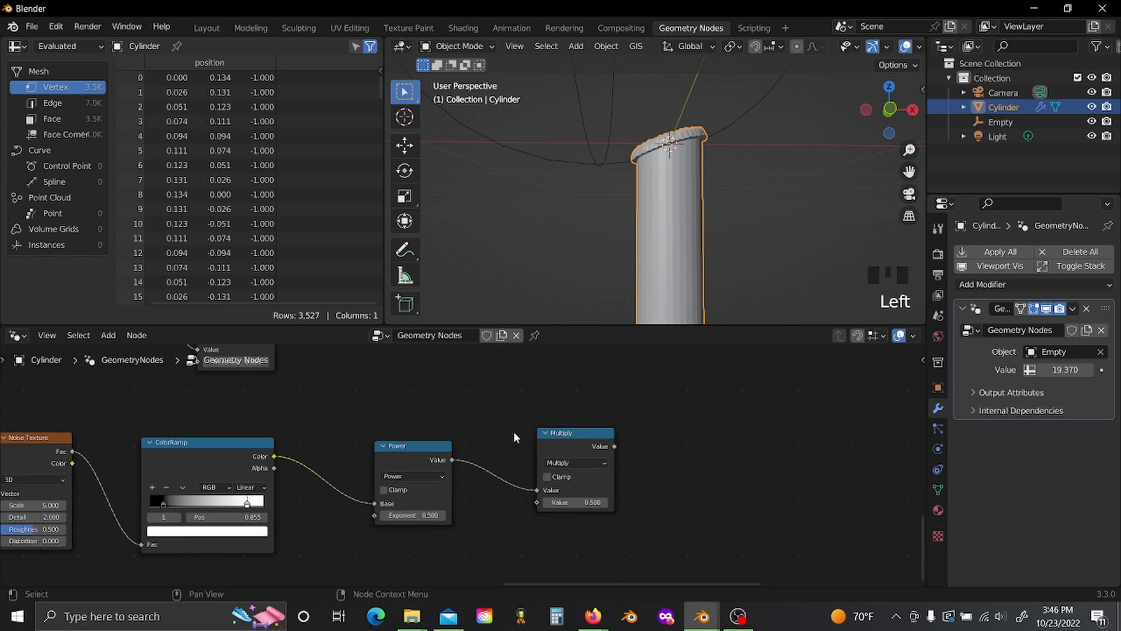
pyautogui.moveTo(328, 453); pyautogui.dragTo(444, 460, button='middle')
pyautogui.scroll(-2, 444, 460)
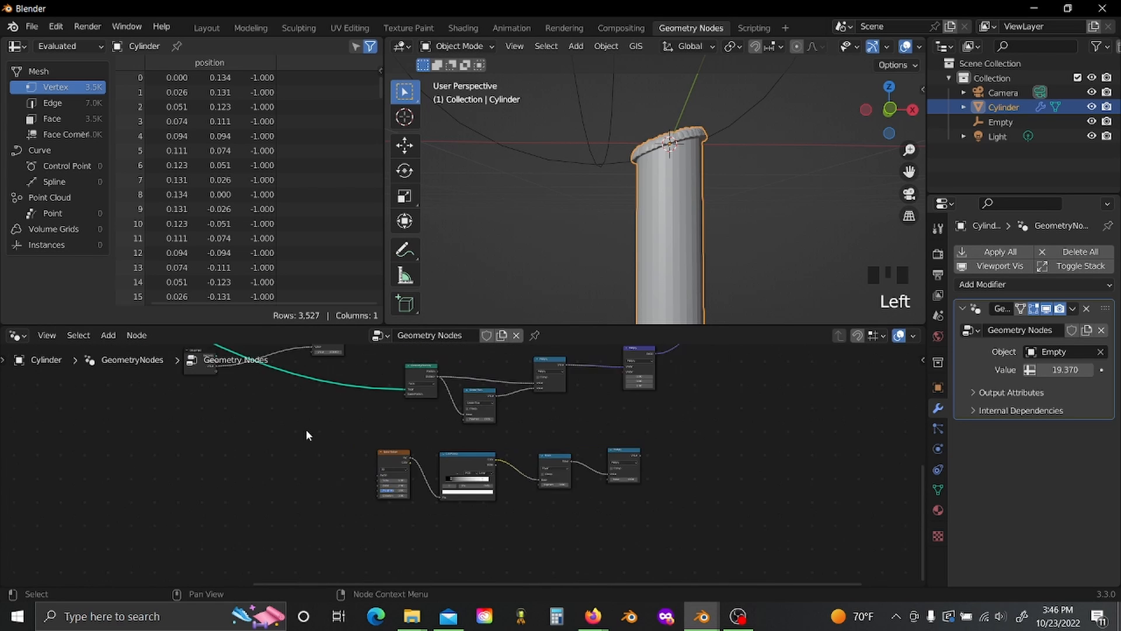
pyautogui.moveTo(306, 429); pyautogui.dragTo(349, 403, button='middle')
pyautogui.hotkey('shift', 'd')
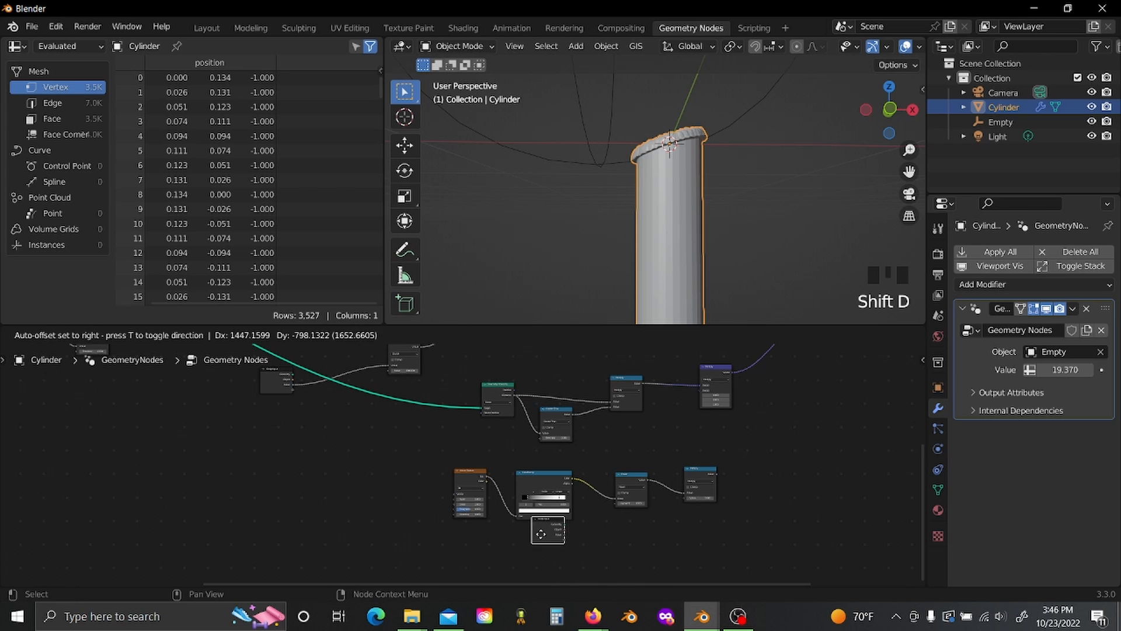
pyautogui.click(535, 543)
pyautogui.moveTo(602, 542); pyautogui.dragTo(441, 487, button='middle')
pyautogui.scroll(3, 442, 490)
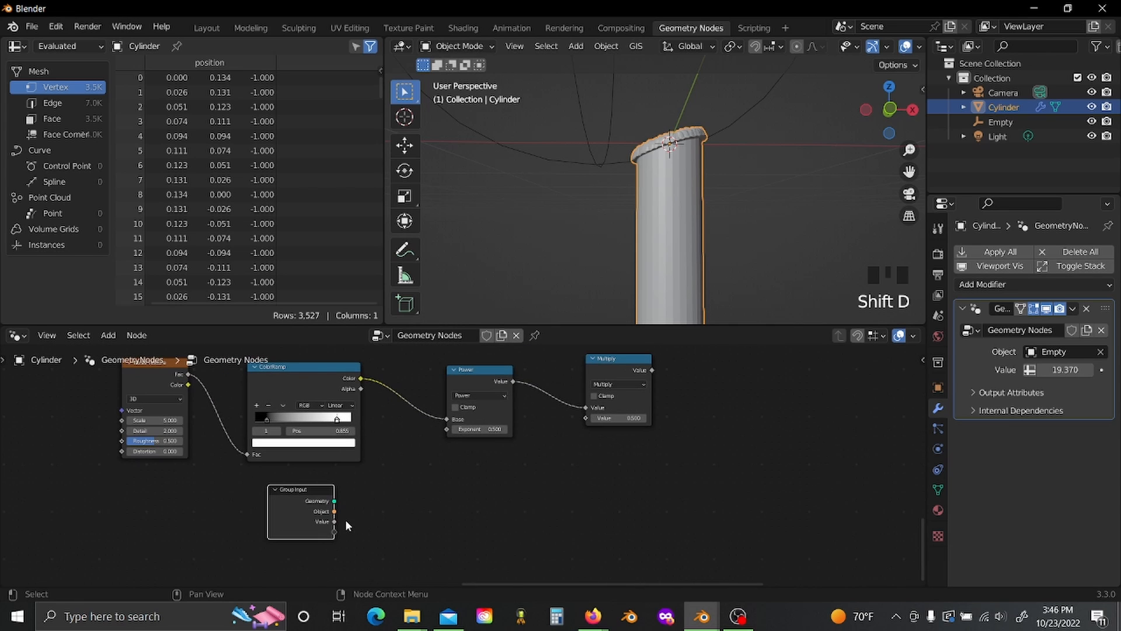
# Step: Connect the copied Group Input as new inputs to the Power node's Exponent and the Multiply node's second Value
pyautogui.moveTo(336, 536); pyautogui.dragTo(585, 416)
pyautogui.scroll(-2, 585, 415)
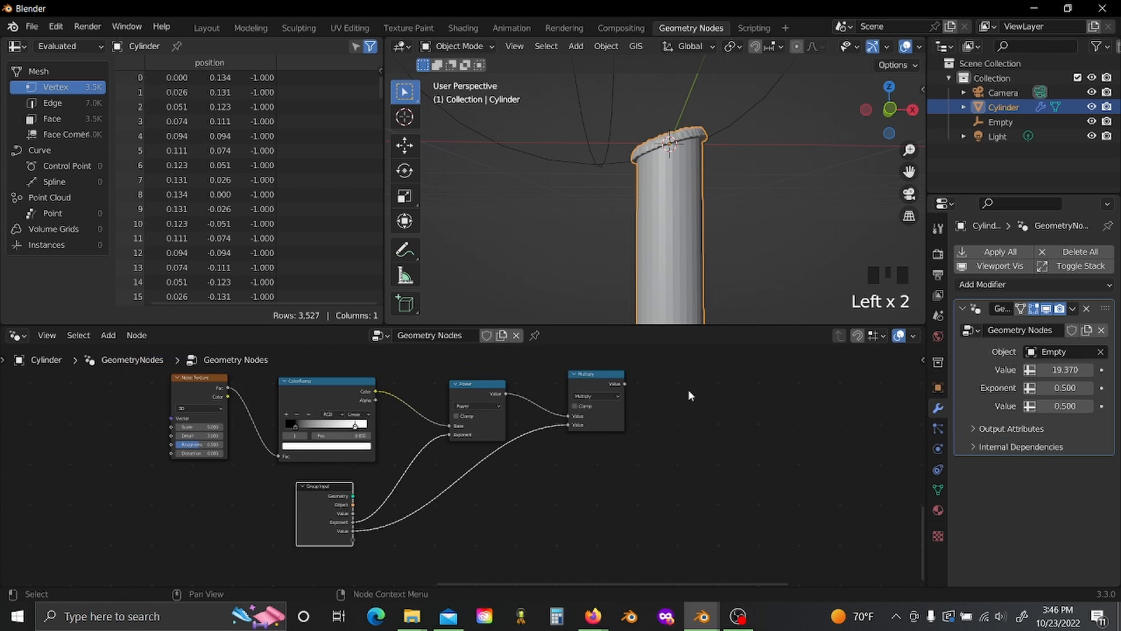
# Step: Select the noise, ColorRamp, Power, Multiply and lower Group Input nodes together and move them below the proximity nodes
pyautogui.moveTo(238, 360); pyautogui.dragTo(209, 494, button='middle')
pyautogui.moveTo(209, 494); pyautogui.dragTo(604, 593)
pyautogui.scroll(-1, 607, 513)
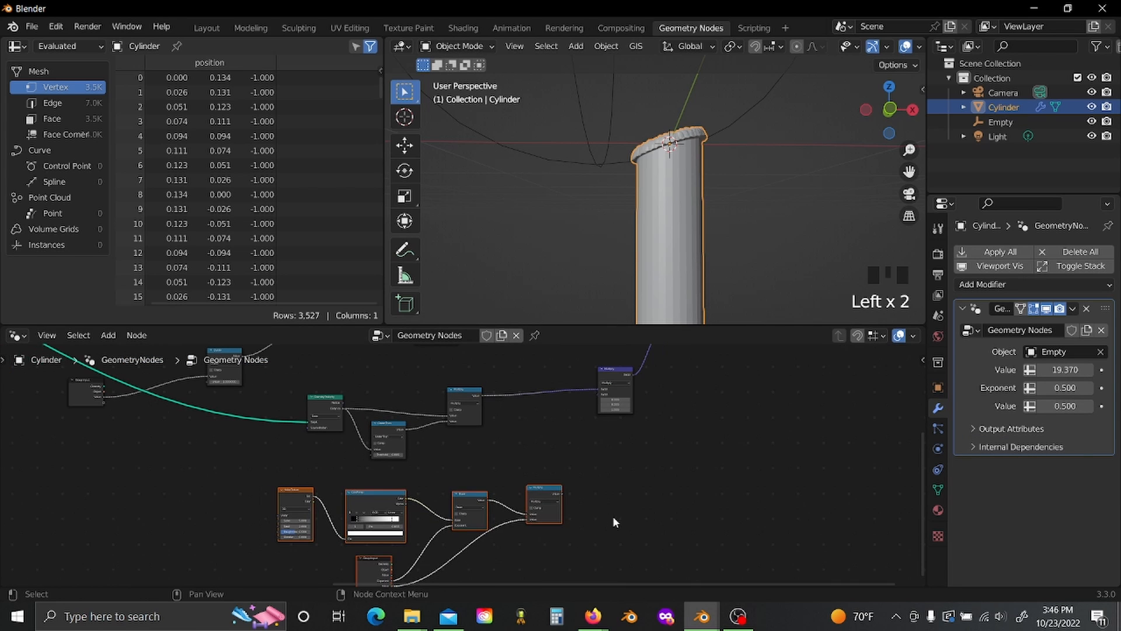
pyautogui.press('g')
pyautogui.click(511, 524)
# Step: Insert a copy of the Multiply node before the vector Multiply node and connect the noise branch's result to its second Value
pyautogui.scroll(1, 452, 506)
pyautogui.click(445, 503)
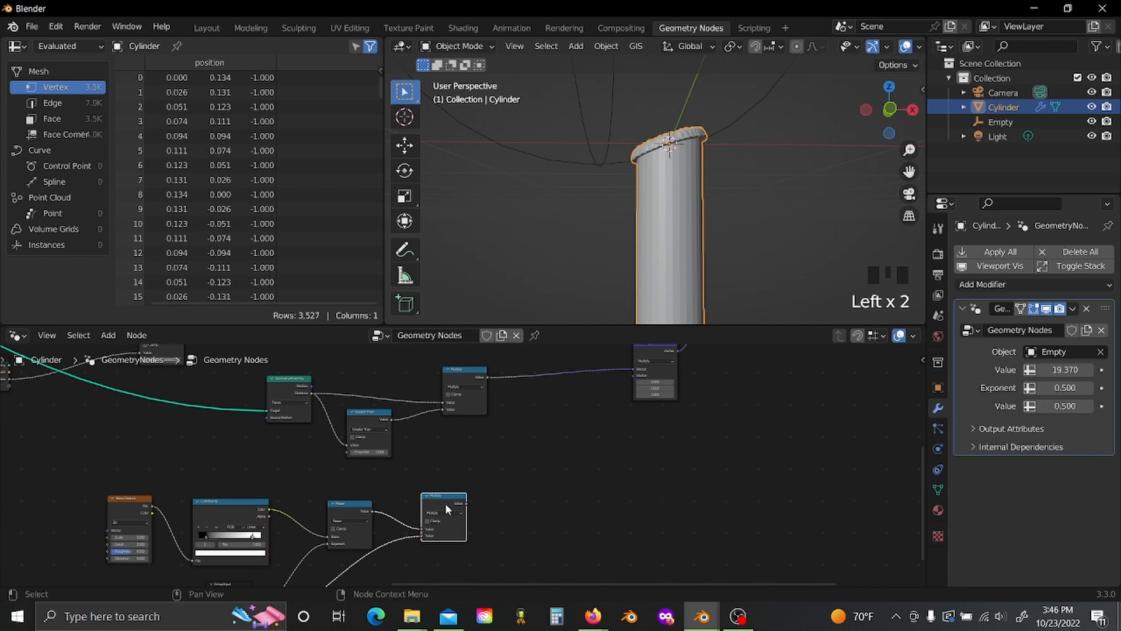
pyautogui.hotkey('shift', 'd')
pyautogui.moveTo(576, 440); pyautogui.dragTo(564, 382)
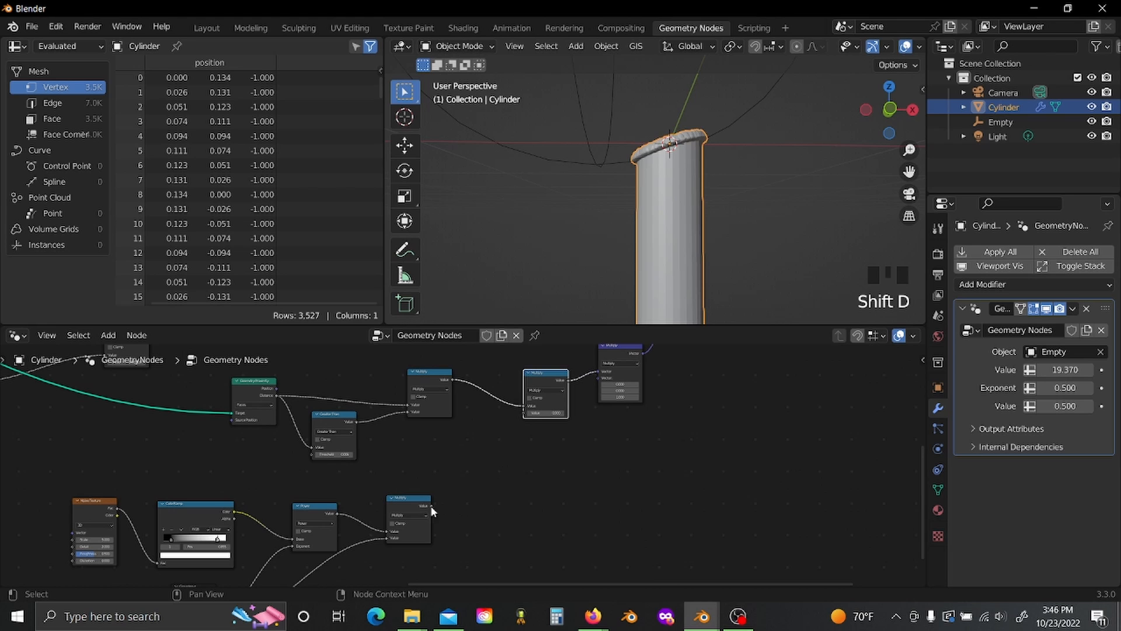
pyautogui.moveTo(429, 503); pyautogui.dragTo(522, 416)
# Step: Try the modifier's Exponent at about -3.73 and its last Value at about -0.59 while checking the cylinder's deformation
pyautogui.scroll(2, 506, 481)
pyautogui.moveTo(1057, 388)
pyautogui.mouseDown()
pyautogui.moveTo(1068, 387)
pyautogui.moveTo(1033, 387)
pyautogui.moveTo(1058, 406)
pyautogui.mouseUp()
pyautogui.middleClick(769, 154)
pyautogui.moveTo(769, 155); pyautogui.dragTo(596, 174, button='middle')
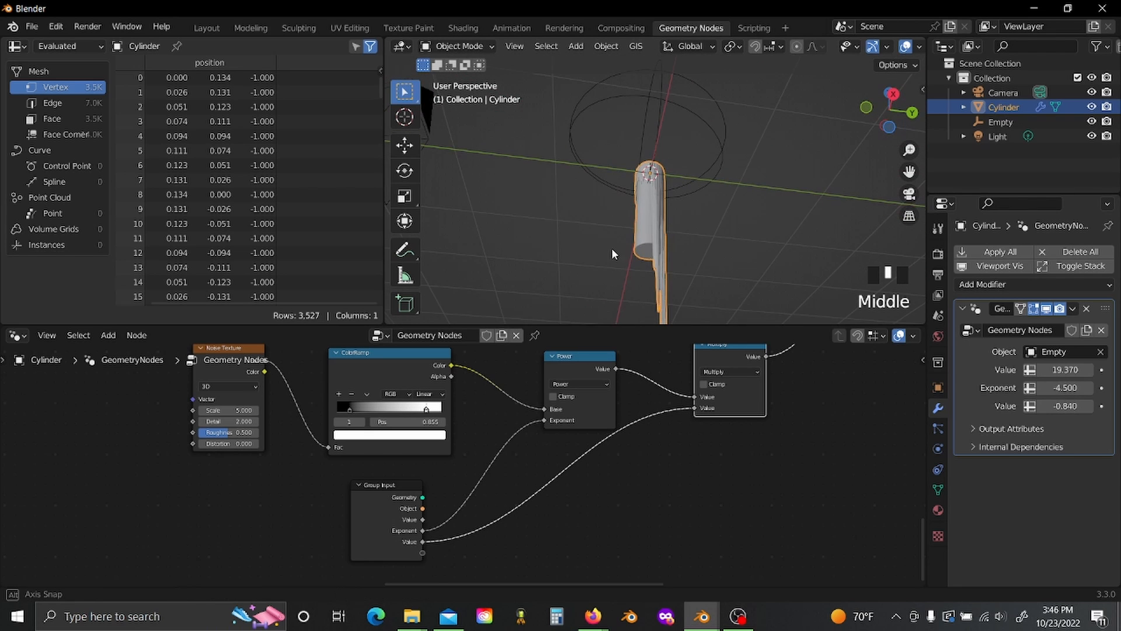
pyautogui.moveTo(612, 248); pyautogui.dragTo(701, 280, button='middle')
pyautogui.moveTo(1064, 389)
pyautogui.mouseDown()
pyautogui.moveTo(1075, 389)
pyautogui.moveTo(1071, 406)
pyautogui.mouseUp()
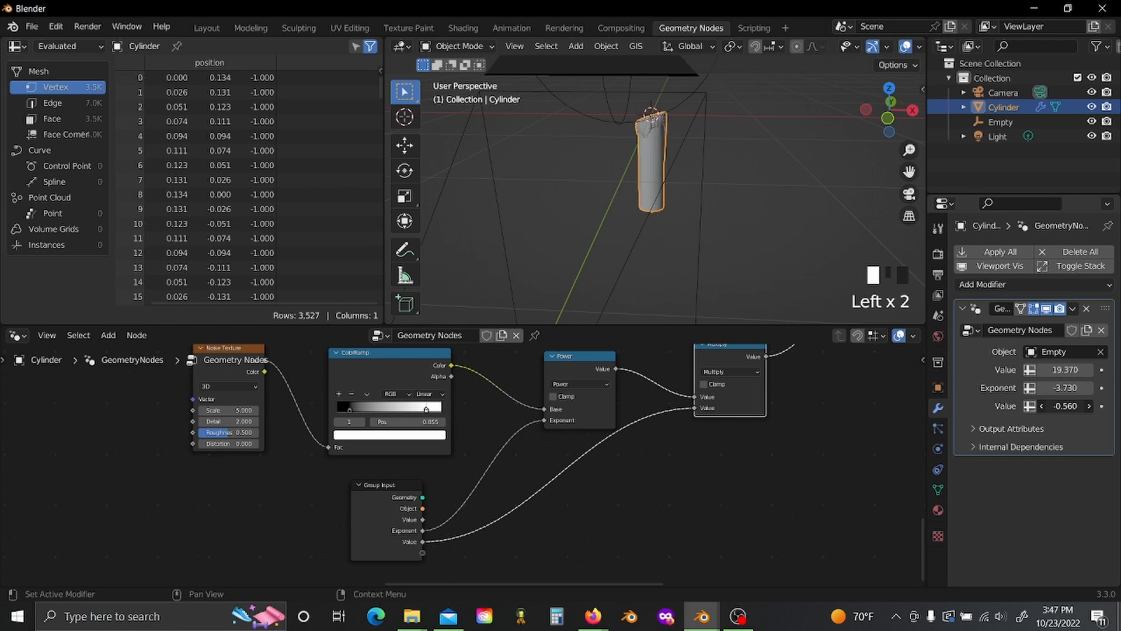
# Step: Place a copy of the Multiply node on the link from Group Input's Exponent to the Power node and set its second Value to -1
pyautogui.hscroll(-3, 503, 480)
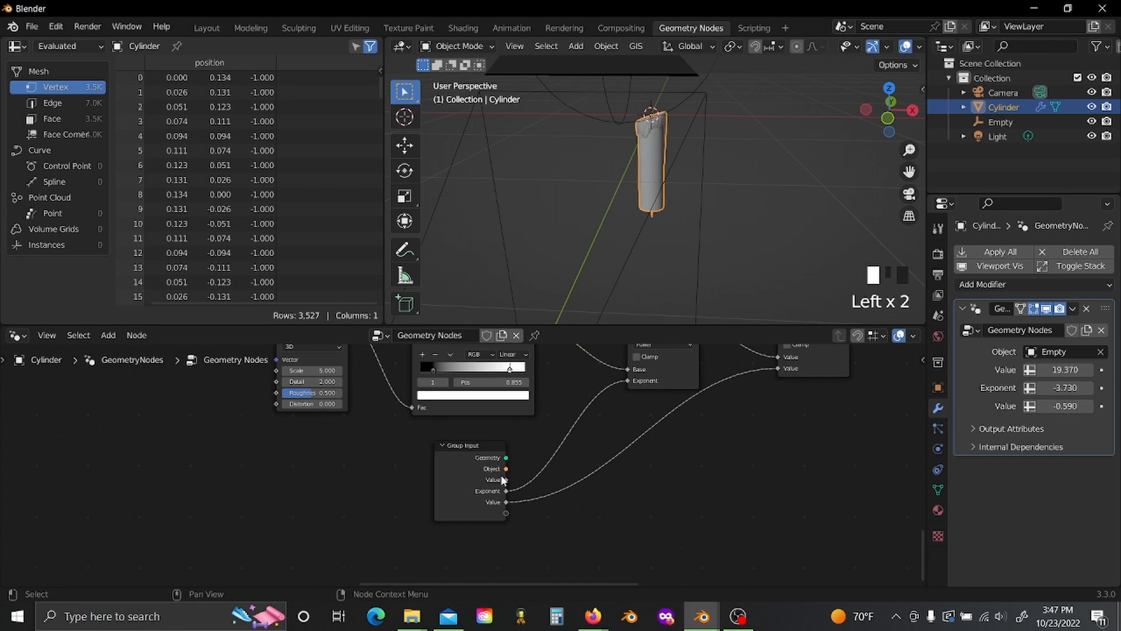
pyautogui.scroll(-2, 454, 480)
pyautogui.keyDown('shift'); pyautogui.scroll(1, 646, 450); pyautogui.keyUp('shift')
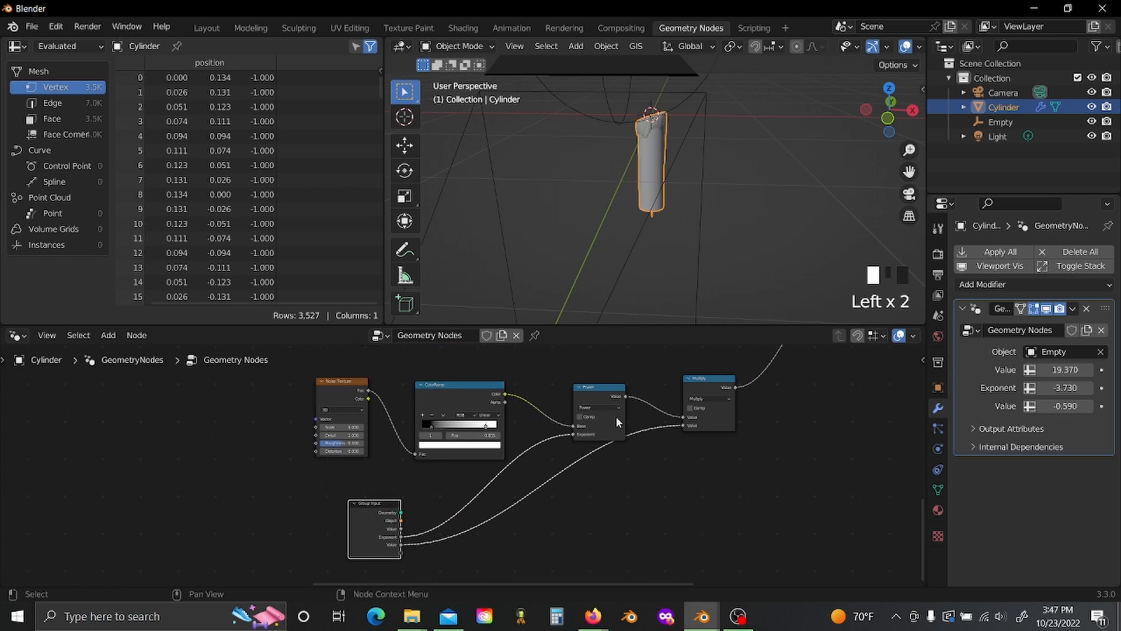
pyautogui.click(702, 384)
pyautogui.hotkey('shift', 'd')
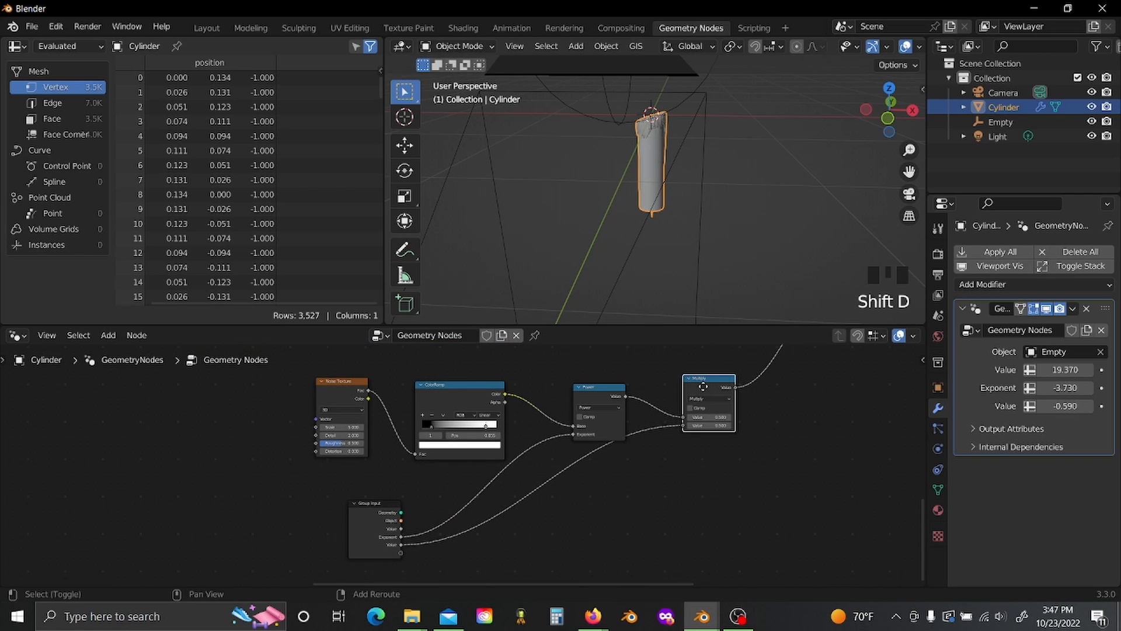
pyautogui.click(478, 453)
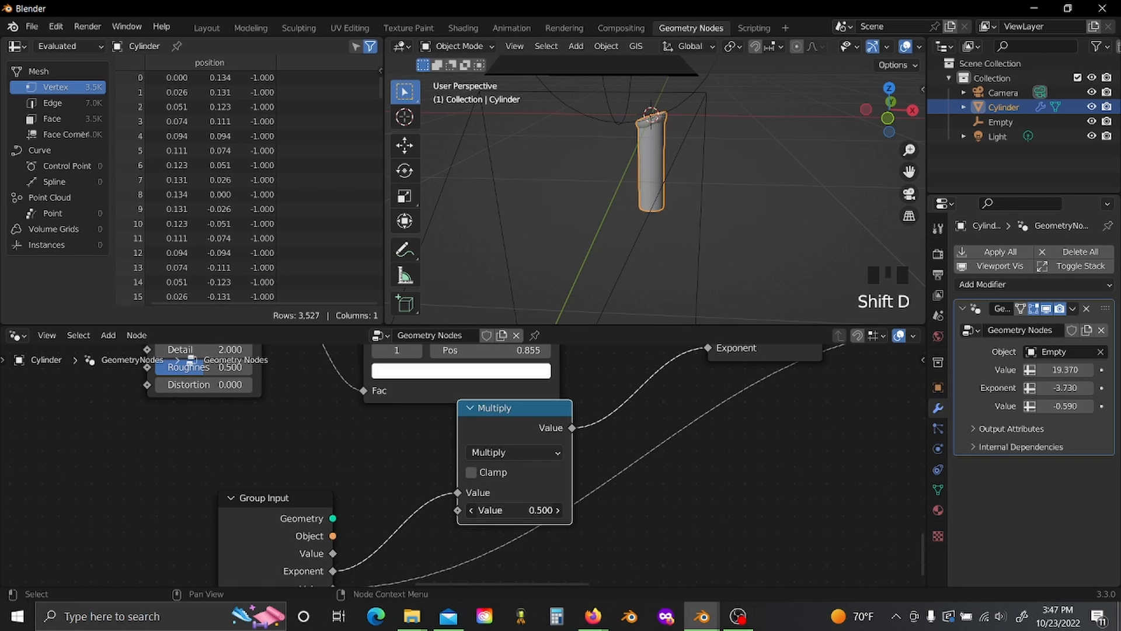
pyautogui.write('-1')
pyautogui.click(650, 500)
pyautogui.scroll(-2, 649, 500)
pyautogui.moveTo(615, 465); pyautogui.dragTo(598, 405, button='middle')
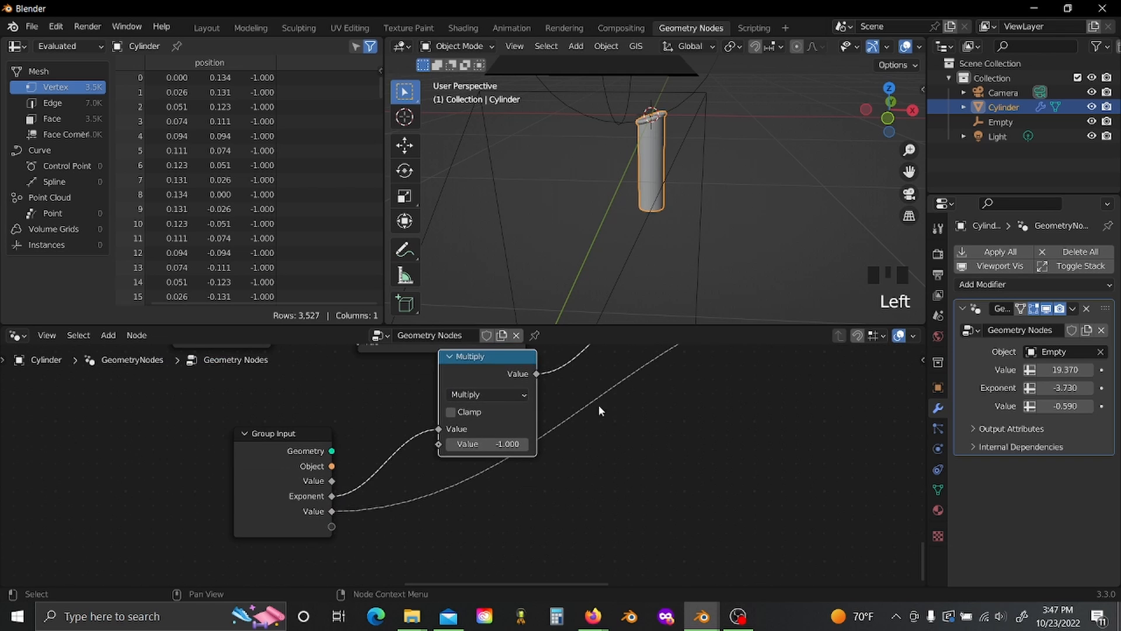
# Step: Duplicate the -1 Multiply node onto the link from Group Input's last Value and arrange both copies beside the Group Input
pyautogui.moveTo(482, 372); pyautogui.dragTo(427, 405)
pyautogui.hotkey('shift', 'd')
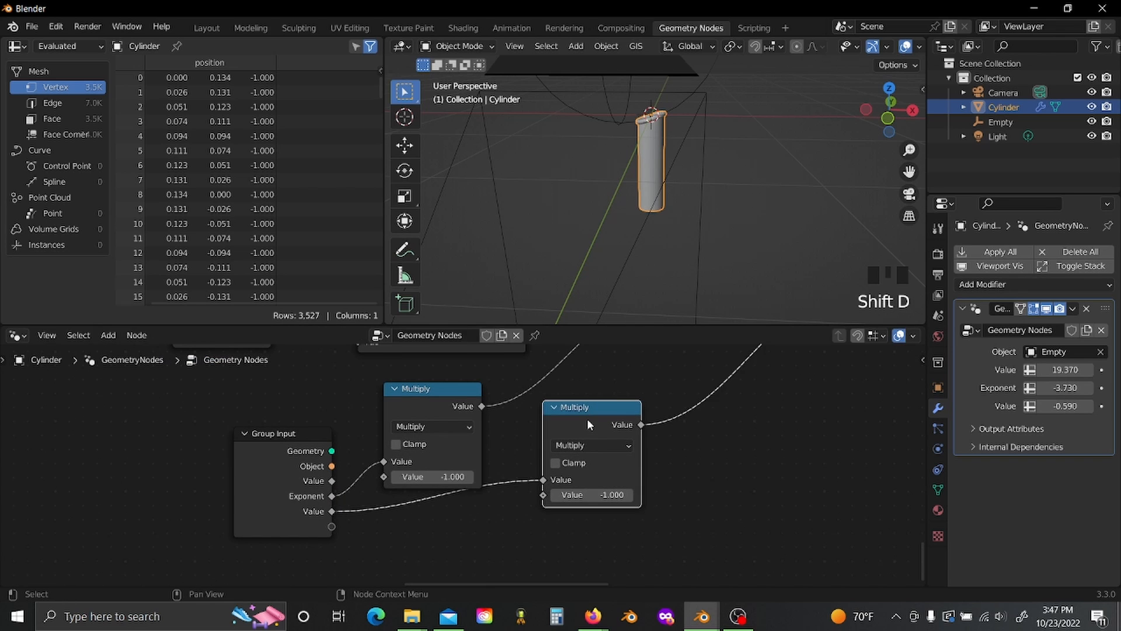
pyautogui.click(435, 521)
pyautogui.moveTo(301, 492); pyautogui.dragTo(274, 487)
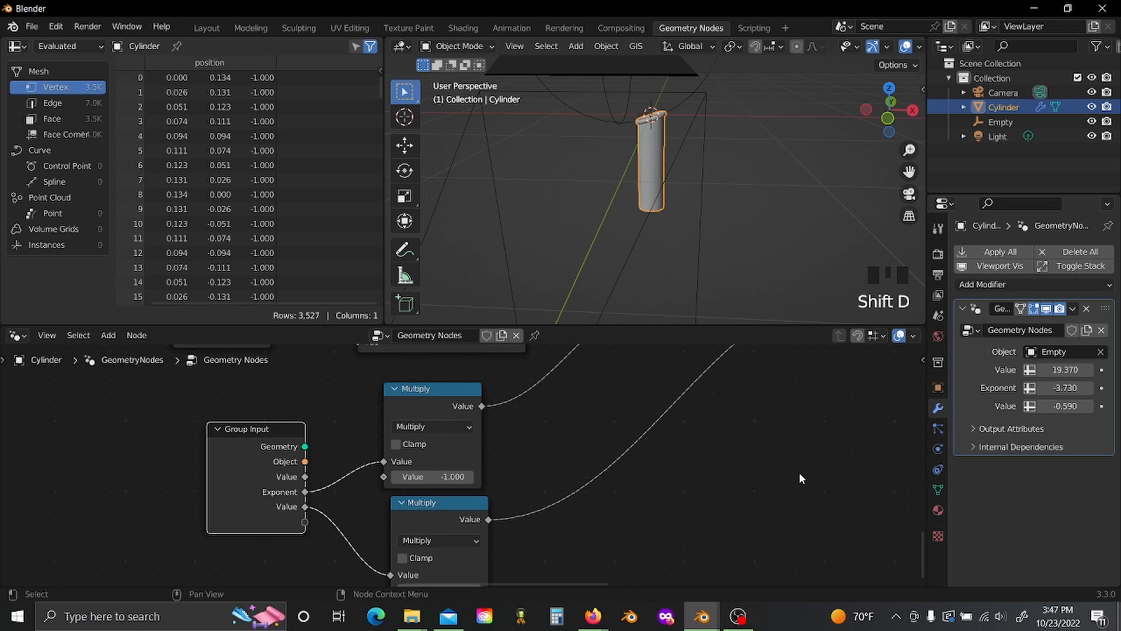
# Step: Set the modifier's Exponent to 2.780 and its last Value to 1.330
pyautogui.moveTo(1062, 389); pyautogui.dragTo(1075, 406)
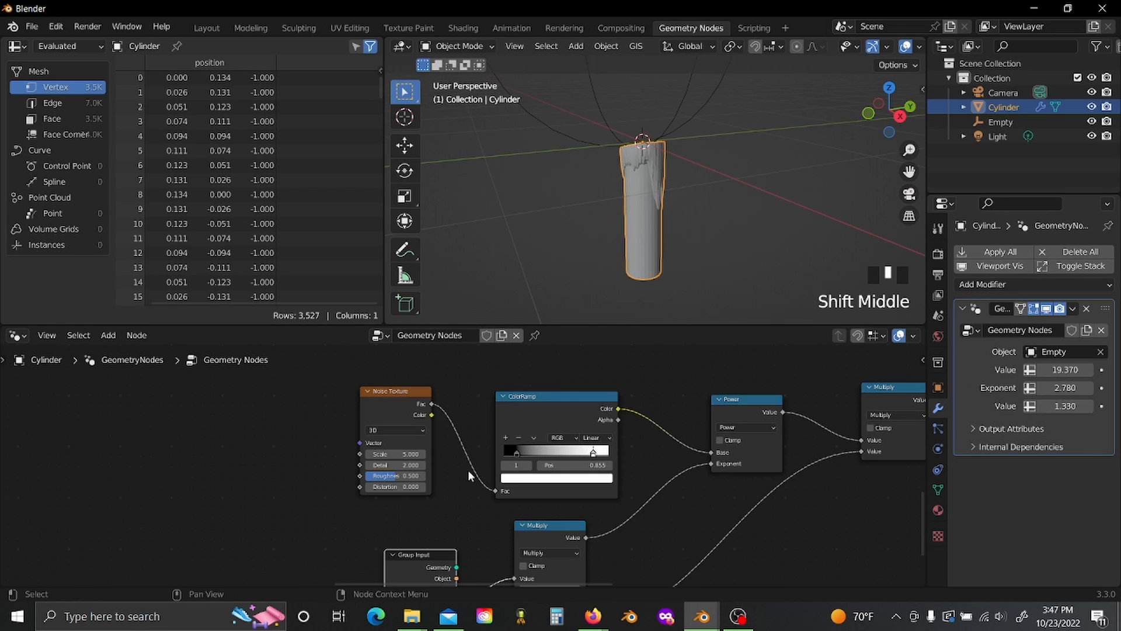
# Step: Set the Noise Texture's Scale to 4 and its Detail to 1.1
pyautogui.moveTo(467, 470); pyautogui.dragTo(560, 475, button='middle')
pyautogui.scroll(9, 560, 475)
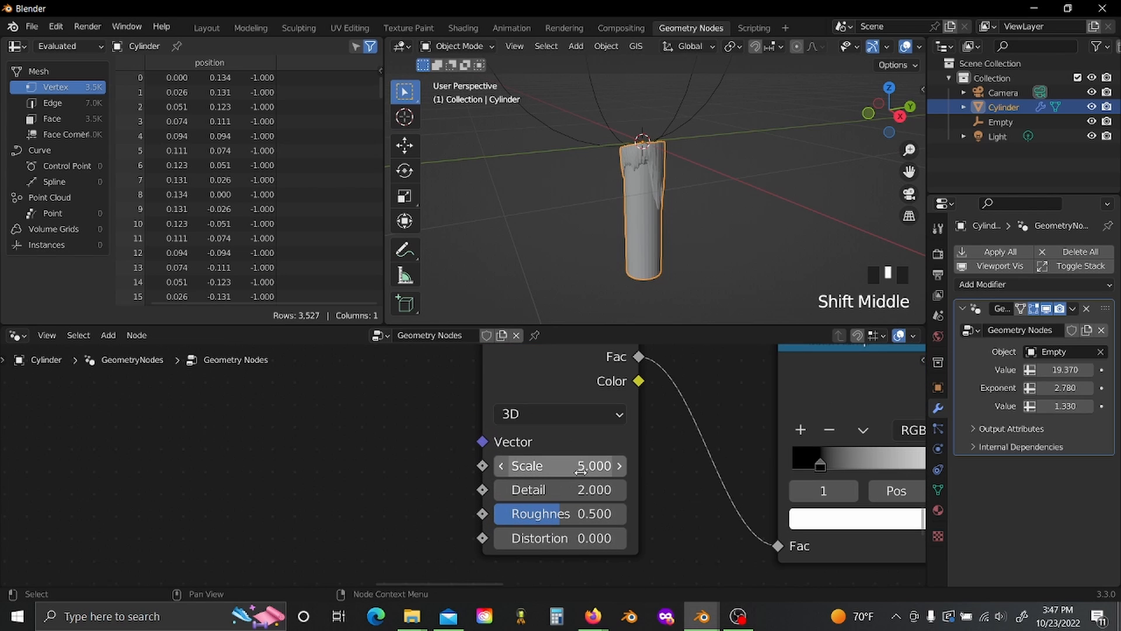
pyautogui.moveTo(581, 471); pyautogui.dragTo(554, 489)
pyautogui.click(501, 465)
pyautogui.moveTo(753, 181); pyautogui.dragTo(790, 131, button='middle')
# Step: Switch the Noise Texture to 4D and set W to 7.740 and Scale to 4.130
pyautogui.click(584, 414)
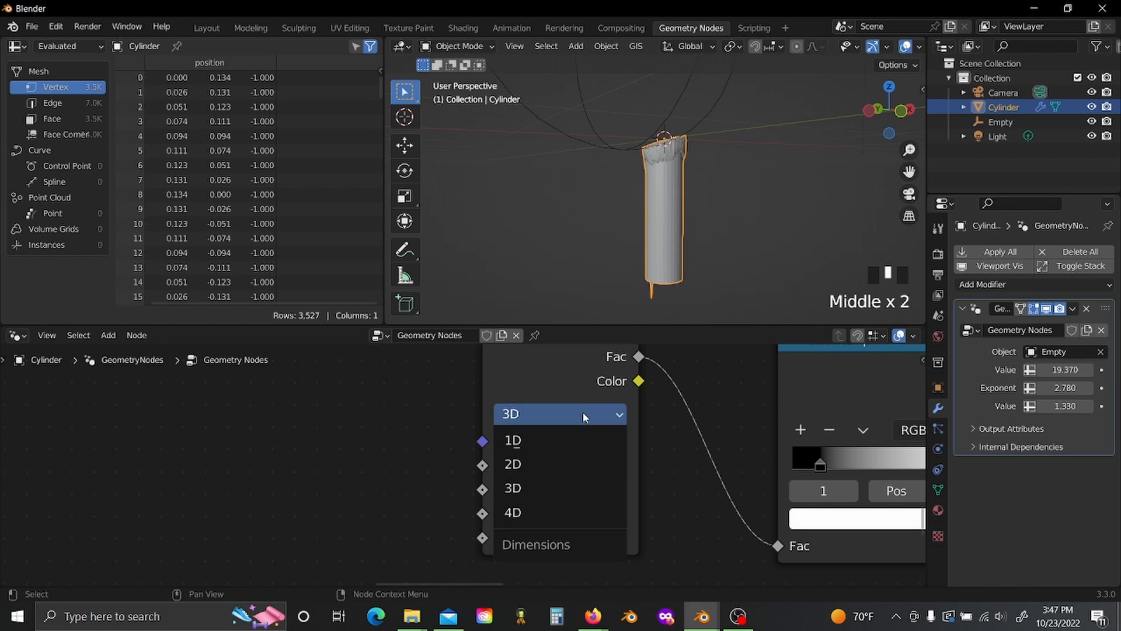
pyautogui.click(526, 513)
pyautogui.moveTo(585, 303); pyautogui.dragTo(647, 169, button='middle')
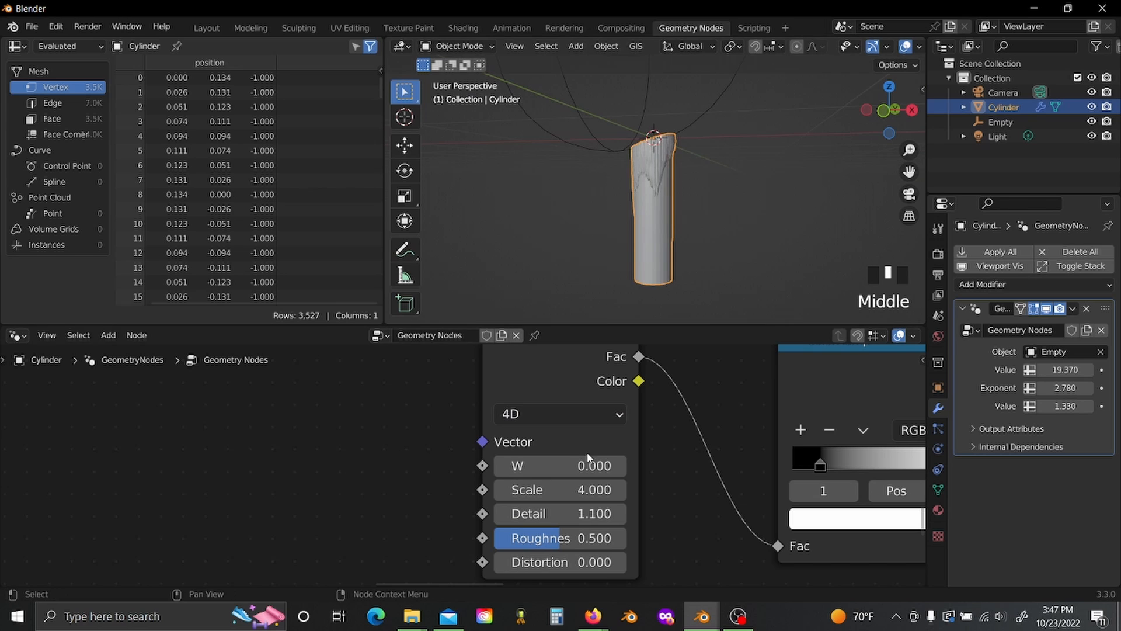
pyautogui.moveTo(590, 465); pyautogui.dragTo(625, 465)
# Step: Duplicate the Group Input node and place the copy in front of the Noise Texture node
pyautogui.keyDown('ctrl'); pyautogui.moveTo(688, 453); pyautogui.dragTo(445, 426, button='middle'); pyautogui.keyUp('ctrl')
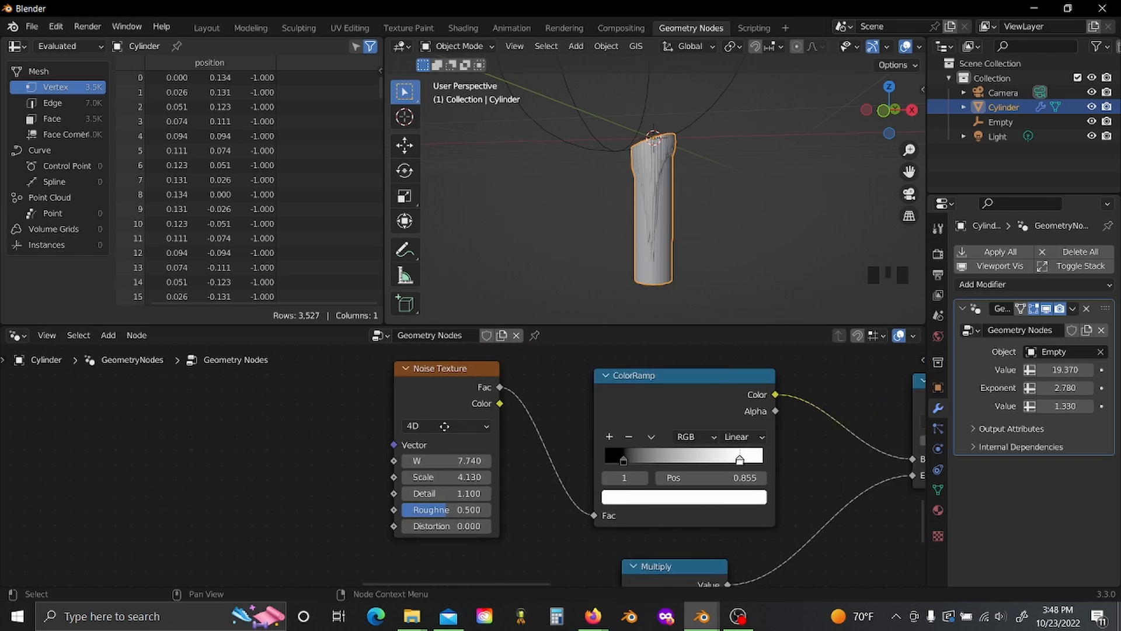
pyautogui.scroll(-2, 444, 425)
pyautogui.moveTo(657, 407); pyautogui.dragTo(492, 408, button='middle')
pyautogui.scroll(-3, 492, 408)
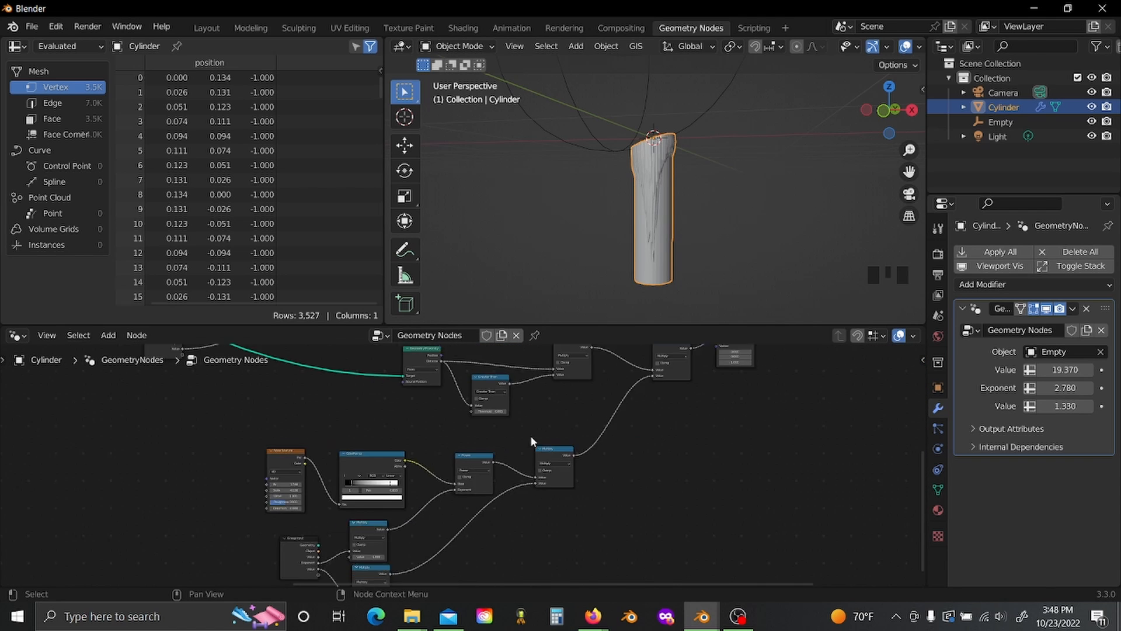
pyautogui.scroll(-1, 531, 436)
pyautogui.moveTo(297, 407); pyautogui.dragTo(542, 442, button='middle')
pyautogui.hotkey('shift', 'd')
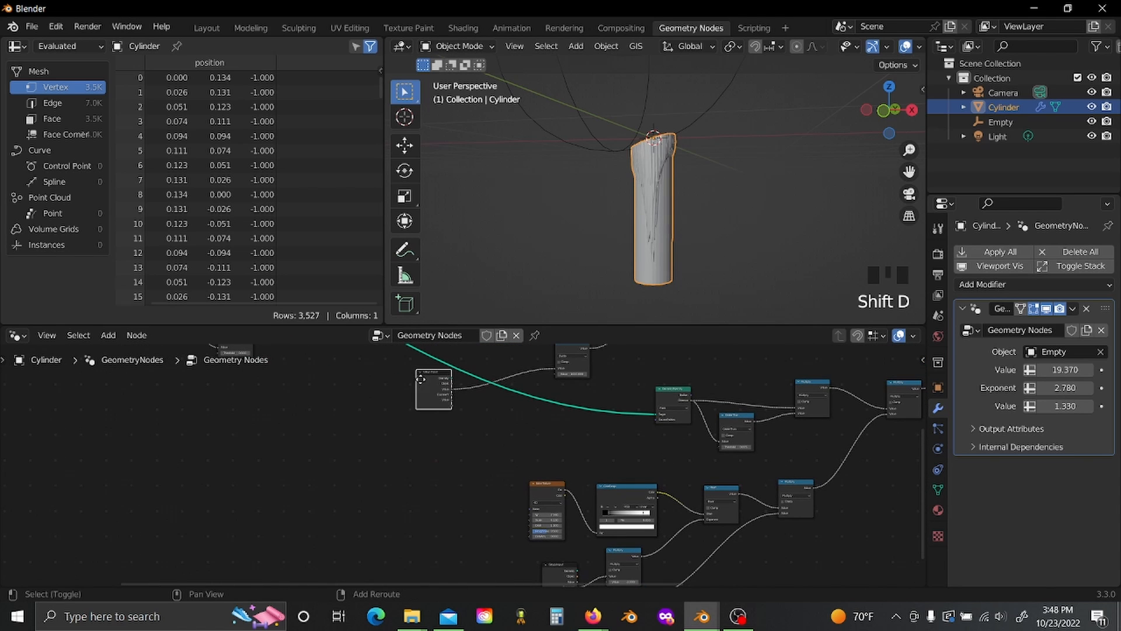
pyautogui.click(437, 513)
pyautogui.scroll(5, 440, 432)
pyautogui.moveTo(503, 426); pyautogui.dragTo(422, 448, button='middle')
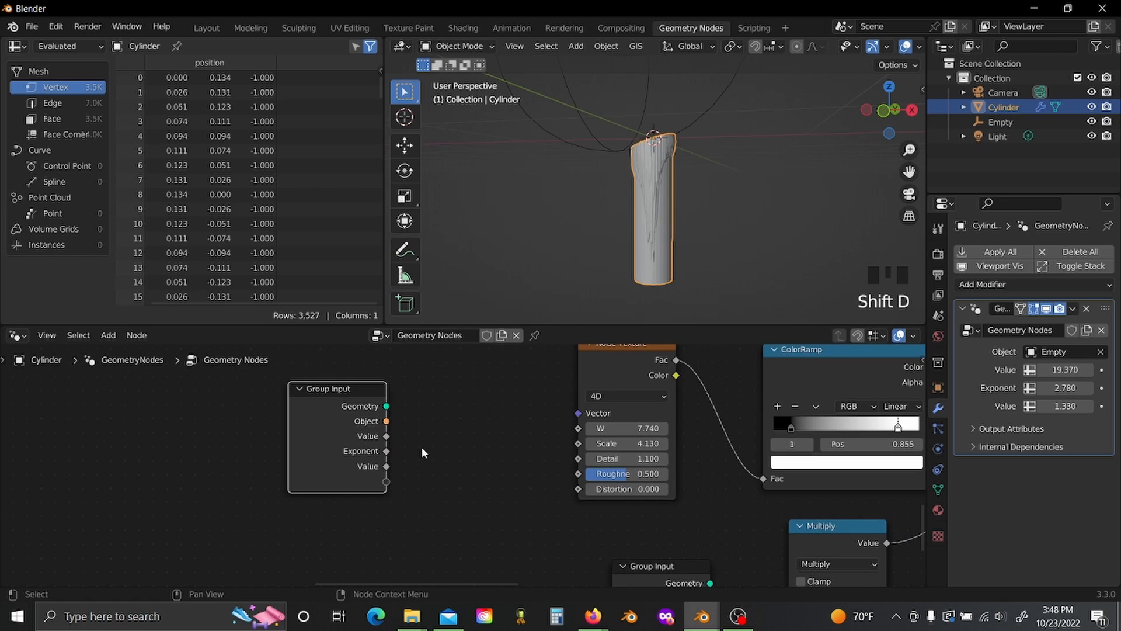
# Step: Expose the Noise Texture's W, Scale and Roughness as modifier inputs by connecting them to the new Group Input
pyautogui.moveTo(386, 482); pyautogui.dragTo(579, 429)
pyautogui.moveTo(380, 505); pyautogui.dragTo(580, 443)
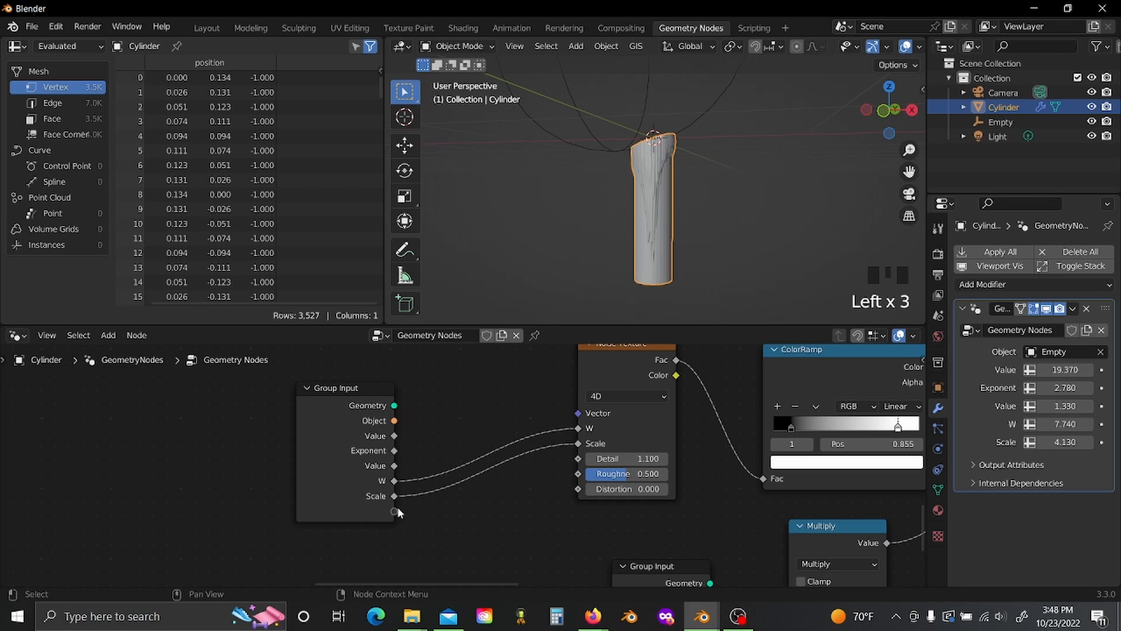
pyautogui.moveTo(394, 510); pyautogui.dragTo(580, 476)
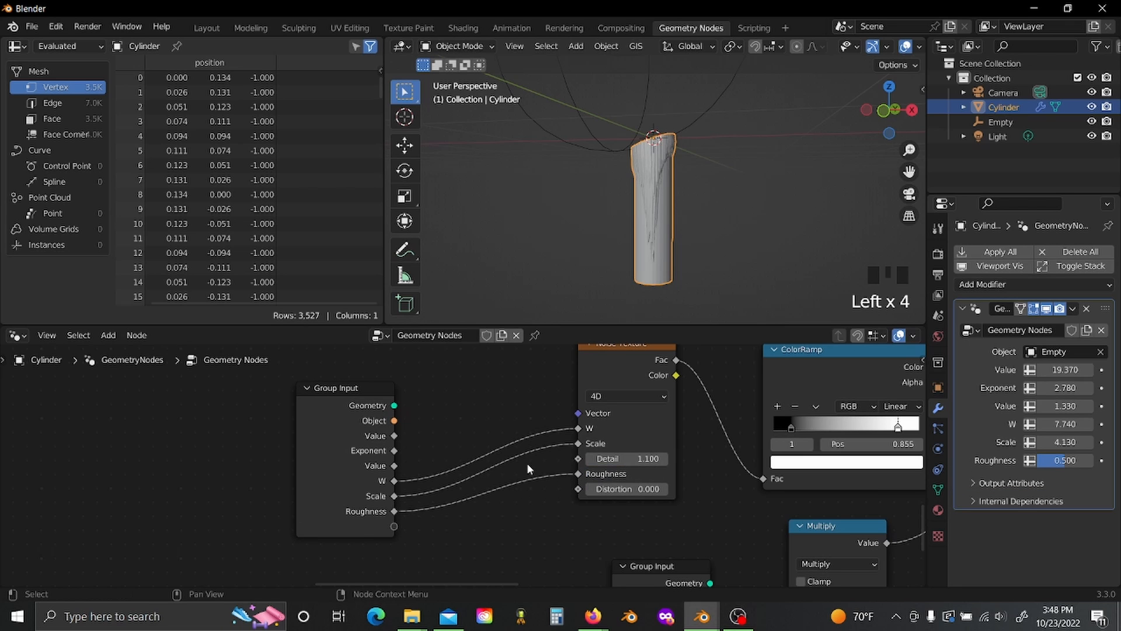
# Step: Move the Join Geometry node slightly upward near the Group Output and deselect it
pyautogui.scroll(-5, 500, 415)
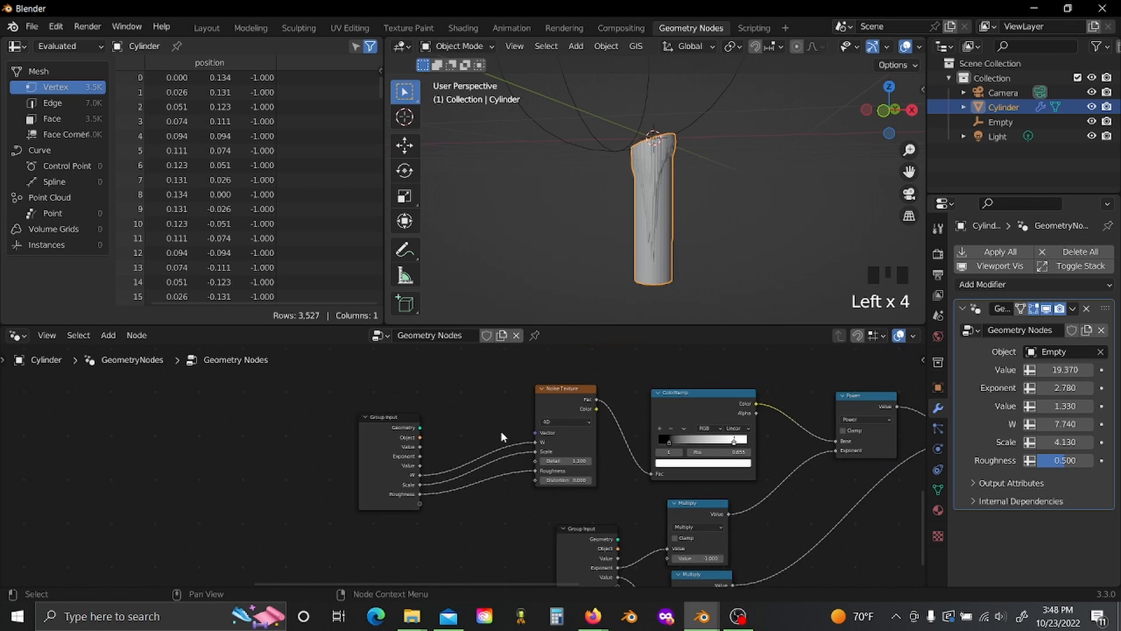
pyautogui.hscroll(3, 509, 395)
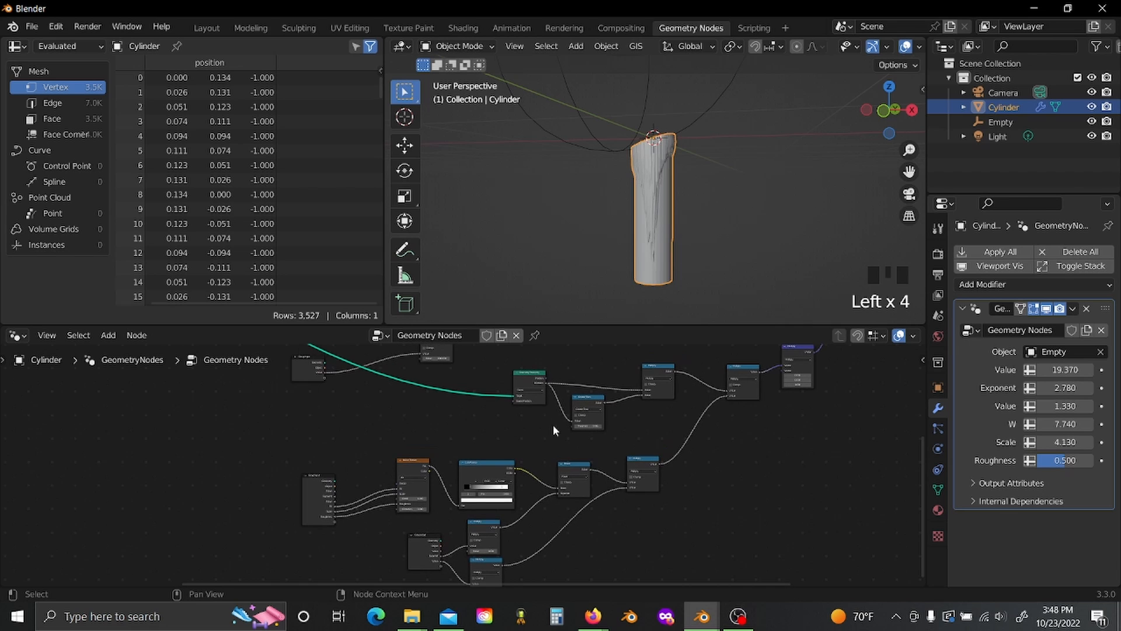
pyautogui.scroll(-4, 722, 437)
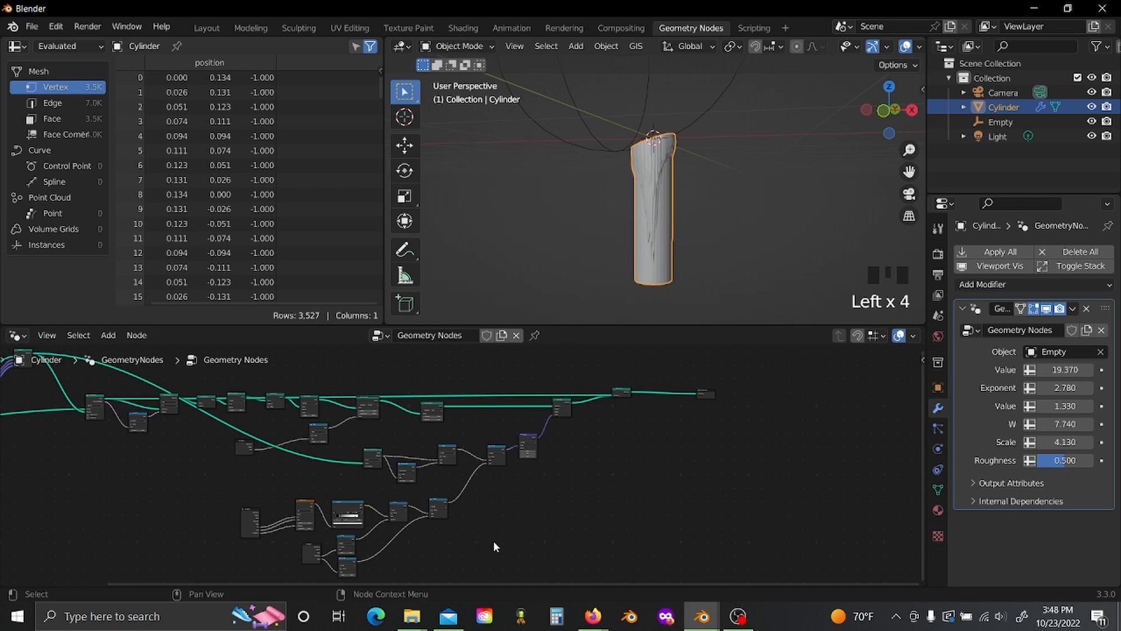
pyautogui.hscroll(2, 495, 541)
pyautogui.scroll(2, 501, 540)
pyautogui.scroll(4, 501, 541)
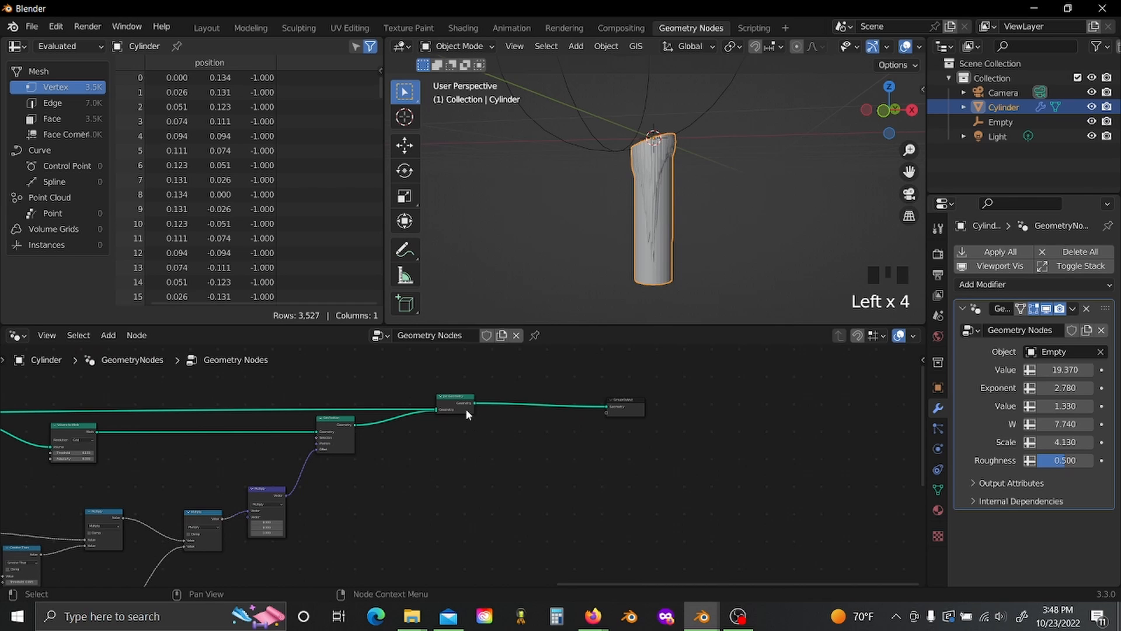
pyautogui.moveTo(466, 414); pyautogui.dragTo(463, 402)
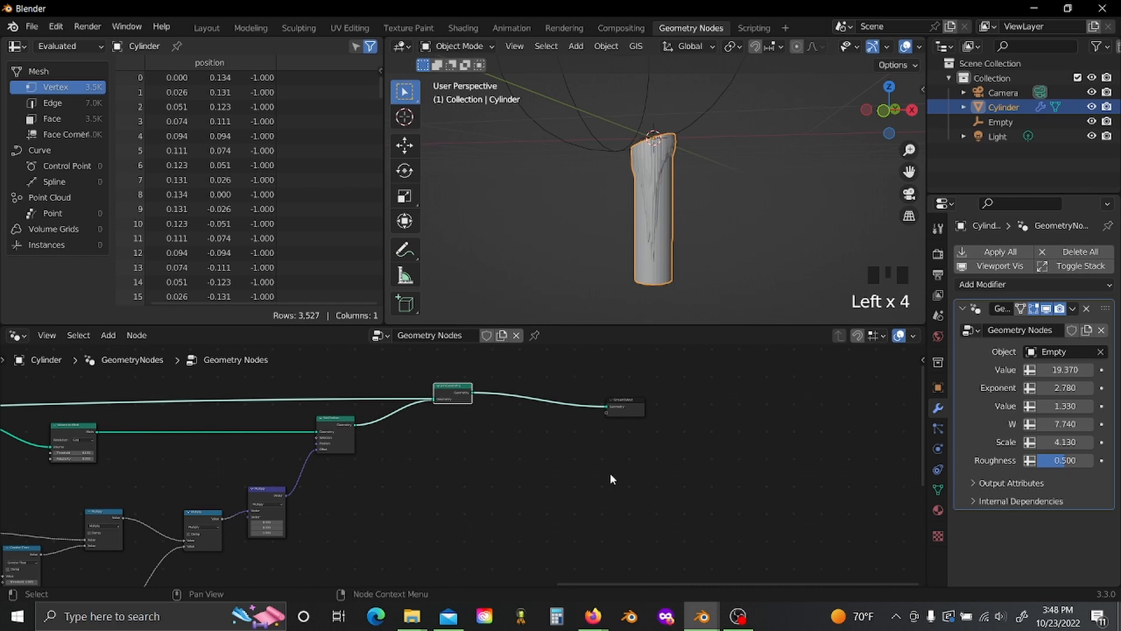
pyautogui.click(494, 454)
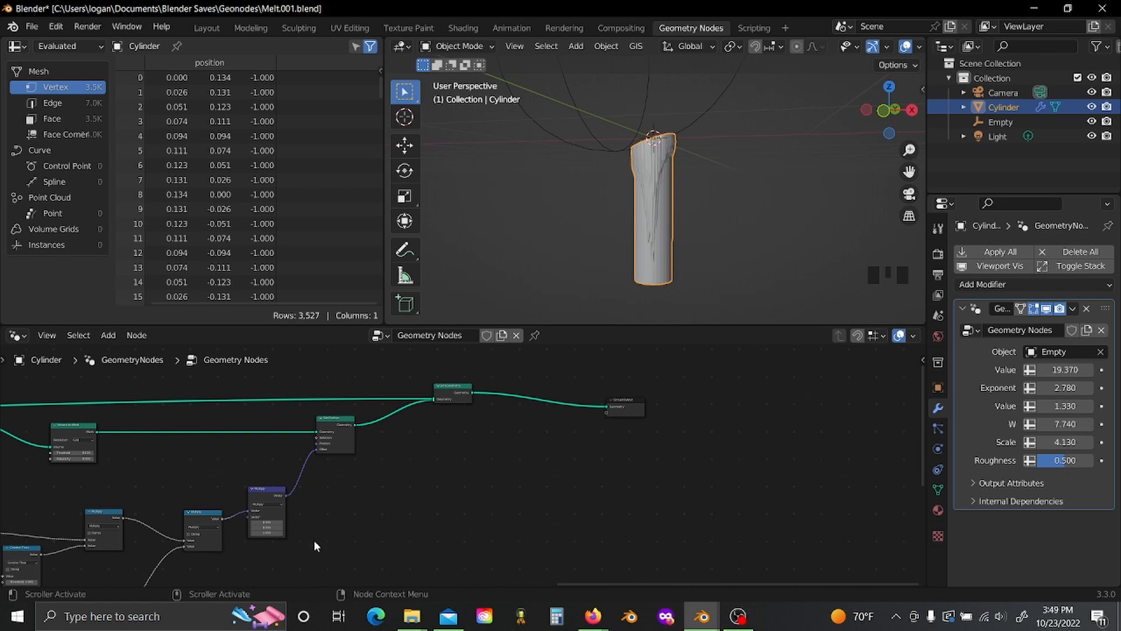
# Step: Select all the proximity and noise displacement nodes together and move them further below the main geometry chain
pyautogui.scroll(-6, 314, 540)
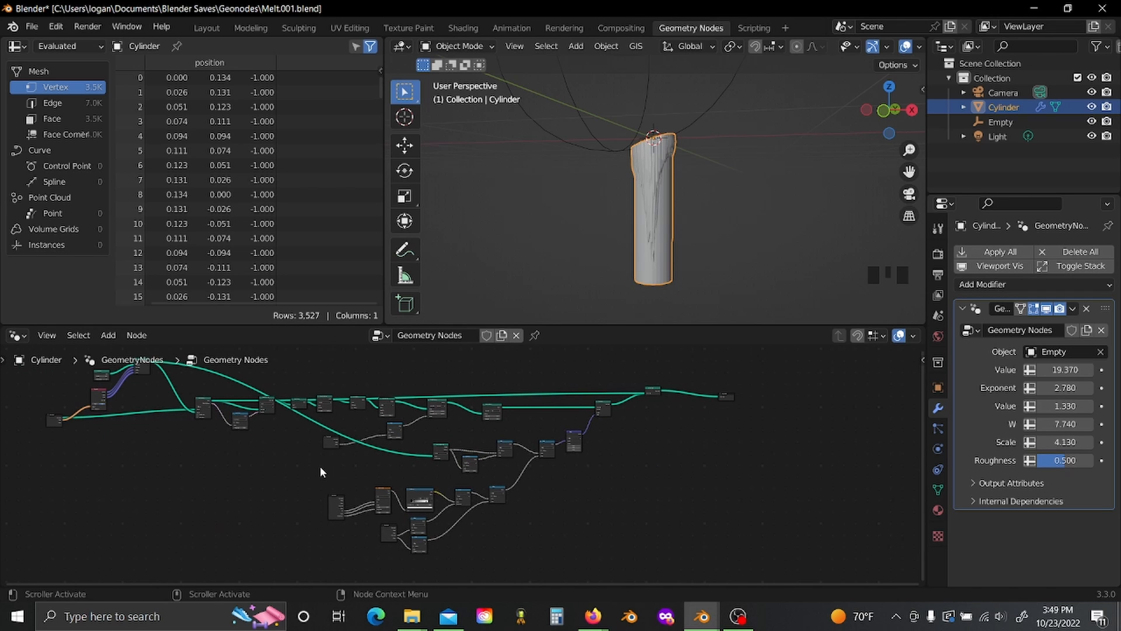
pyautogui.moveTo(320, 466); pyautogui.dragTo(532, 584)
pyautogui.keyDown('shift'); pyautogui.moveTo(443, 423); pyautogui.dragTo(572, 466); pyautogui.keyUp('shift')
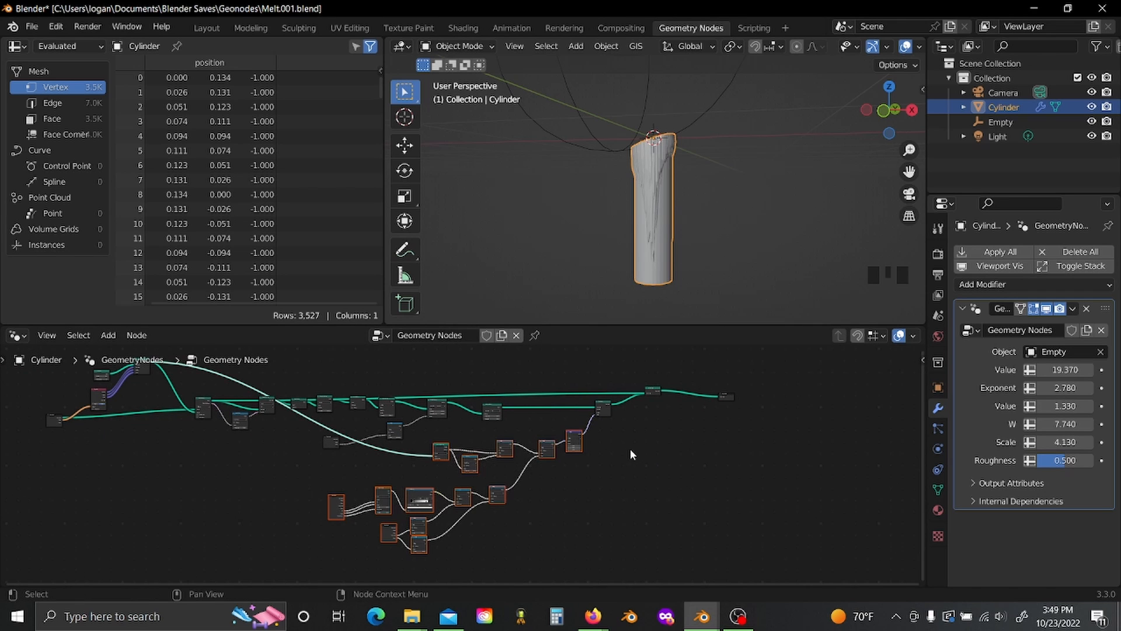
pyautogui.press('g')
pyautogui.click(613, 514)
# Step: Hide the Cylinder in the viewport and disable it in renders
pyautogui.moveTo(689, 298); pyautogui.dragTo(685, 276, button='middle')
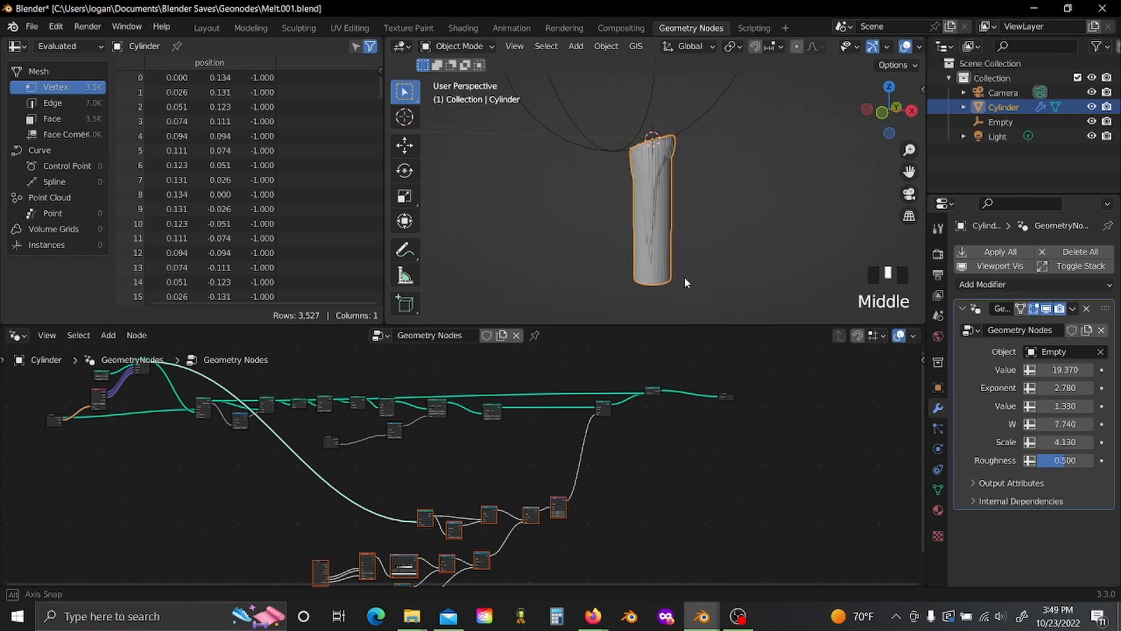
pyautogui.click(1091, 107)
pyautogui.click(1105, 108)
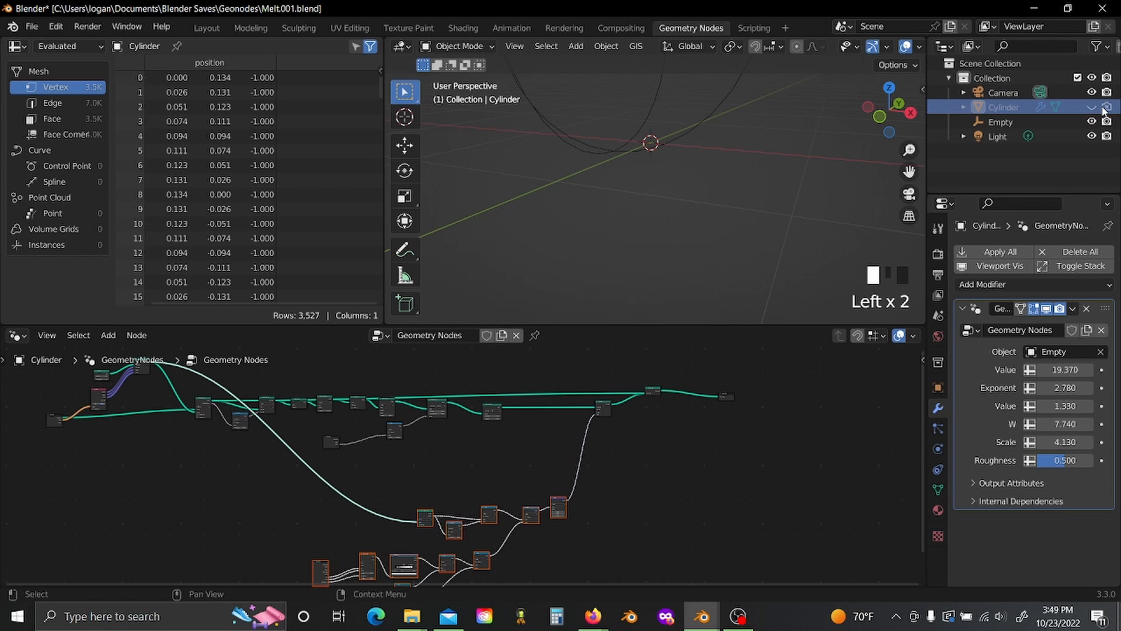
# Step: Add a monkey mesh to the scene and scale it down to about half its size
pyautogui.hotkey('shift', 'a')
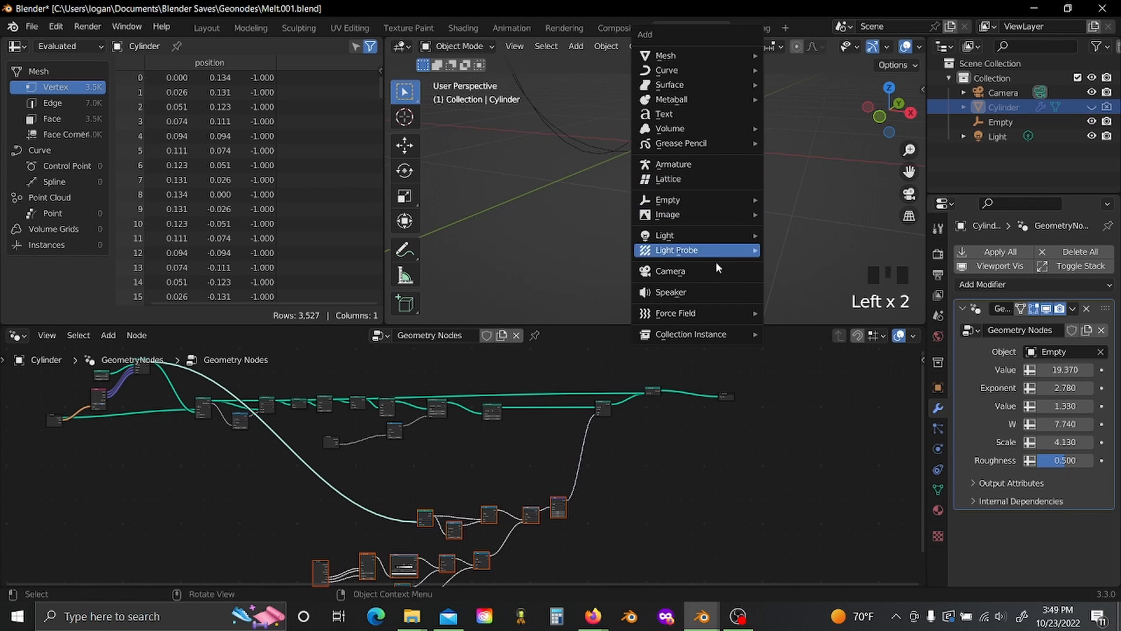
pyautogui.moveTo(671, 56)
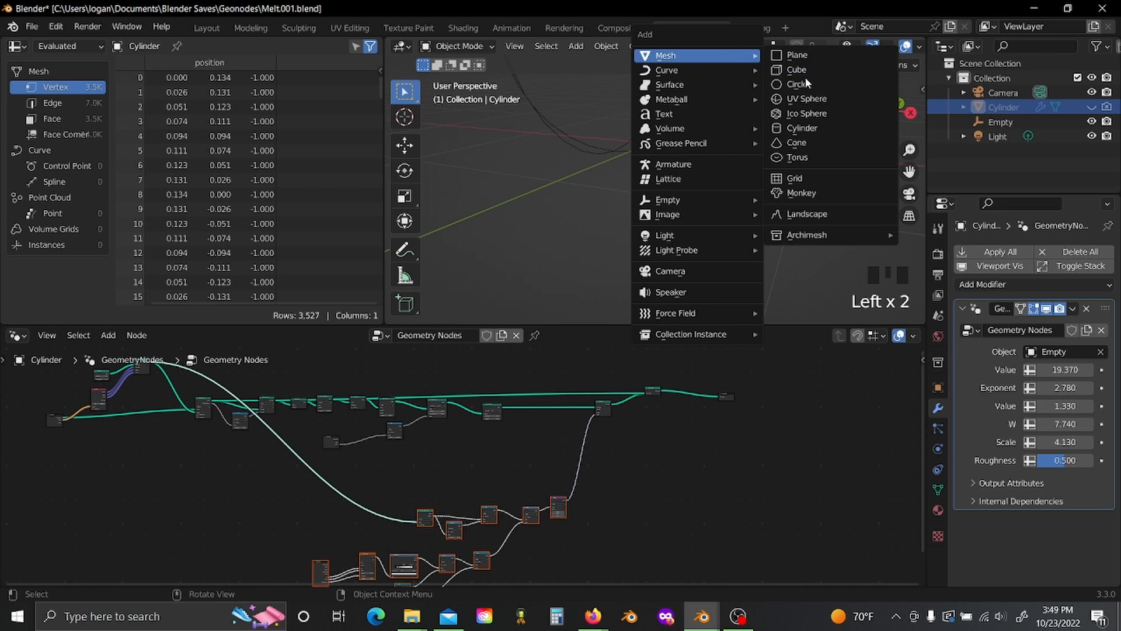
pyautogui.click(825, 194)
pyautogui.keyDown('shift'); pyautogui.moveTo(797, 170); pyautogui.dragTo(747, 245, button='middle'); pyautogui.keyUp('shift')
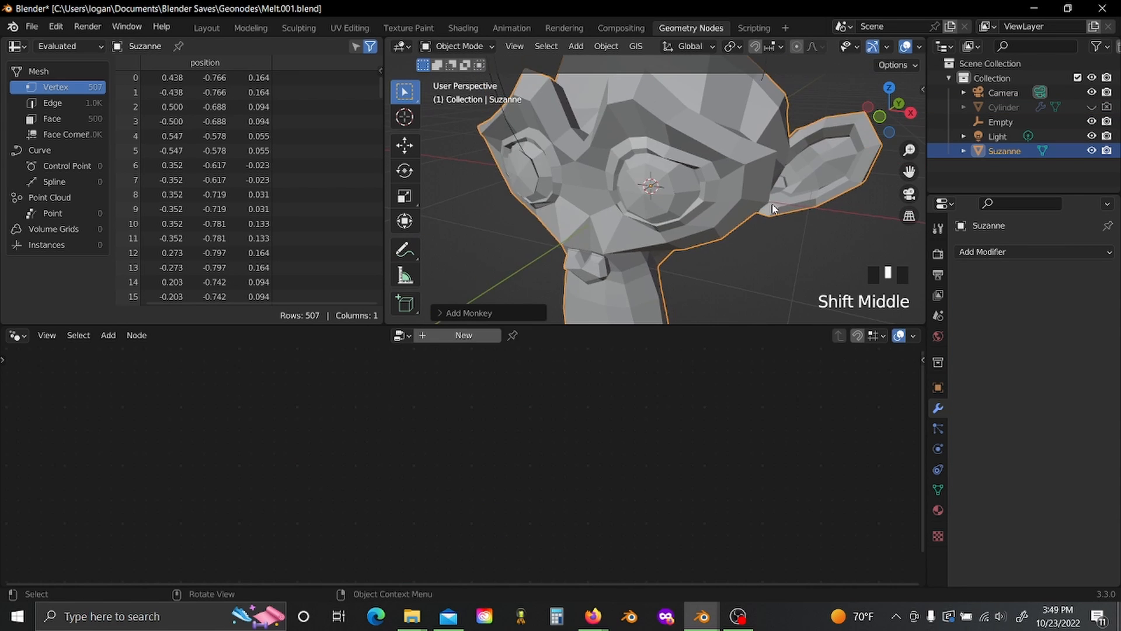
pyautogui.scroll(-5, 747, 245)
pyautogui.press('s')
pyautogui.click(734, 217)
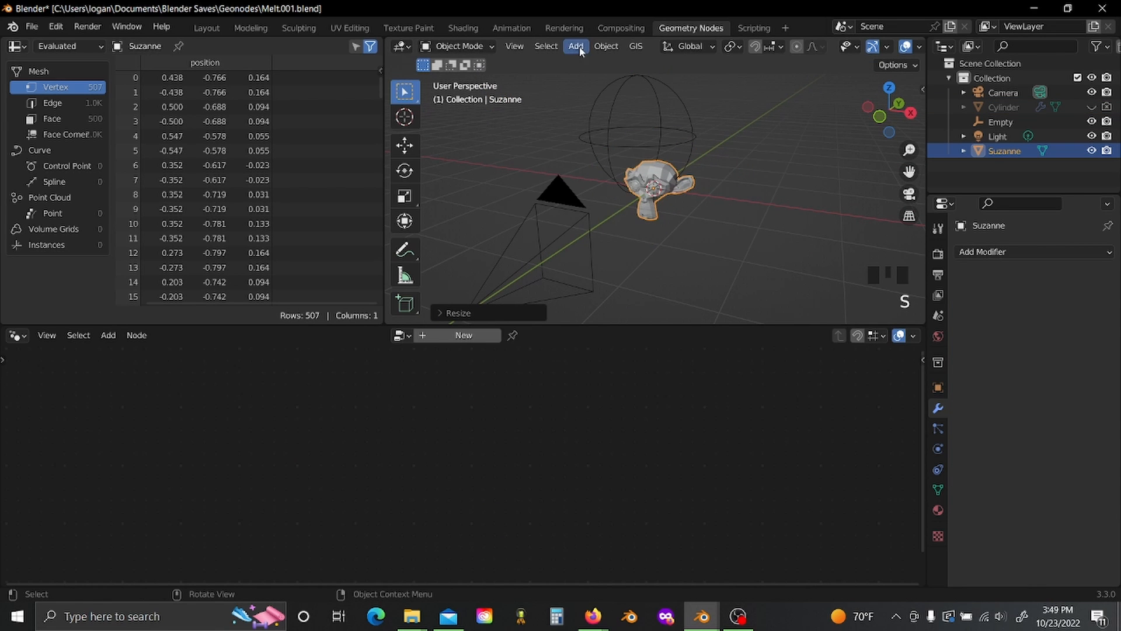
# Step: Apply the scale transform of the monkey mesh
pyautogui.click(600, 49)
pyautogui.moveTo(578, 120)
pyautogui.click(753, 146)
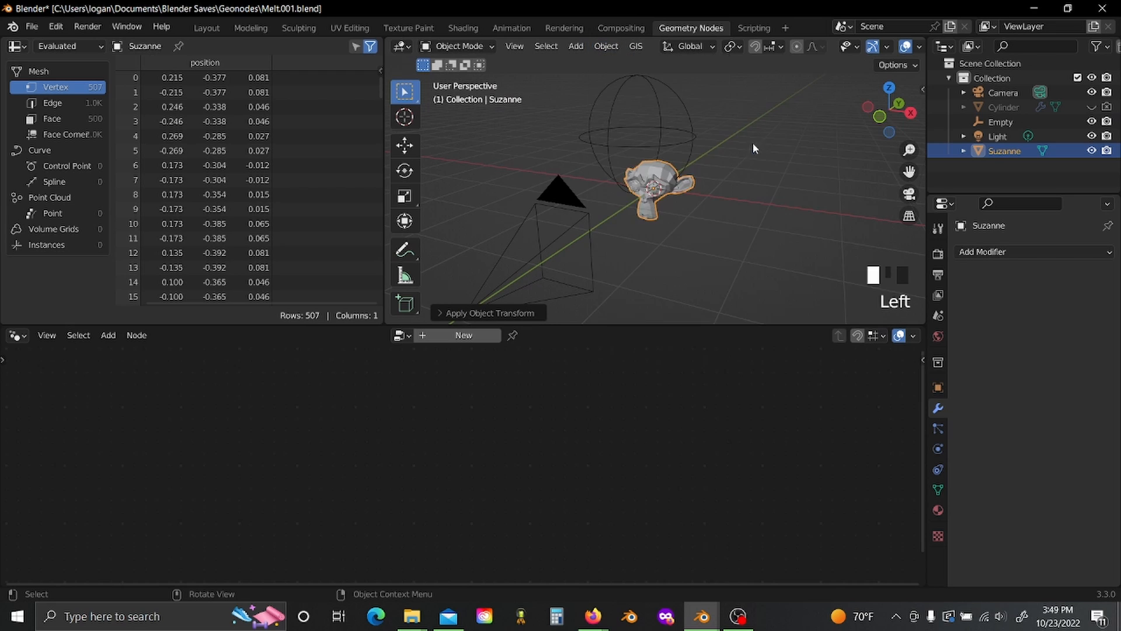
# Step: Add a Geometry Nodes modifier to Suzanne using the existing Geometry Nodes group, with the Empty as its Object input
pyautogui.scroll(4, 759, 146)
pyautogui.click(1004, 255)
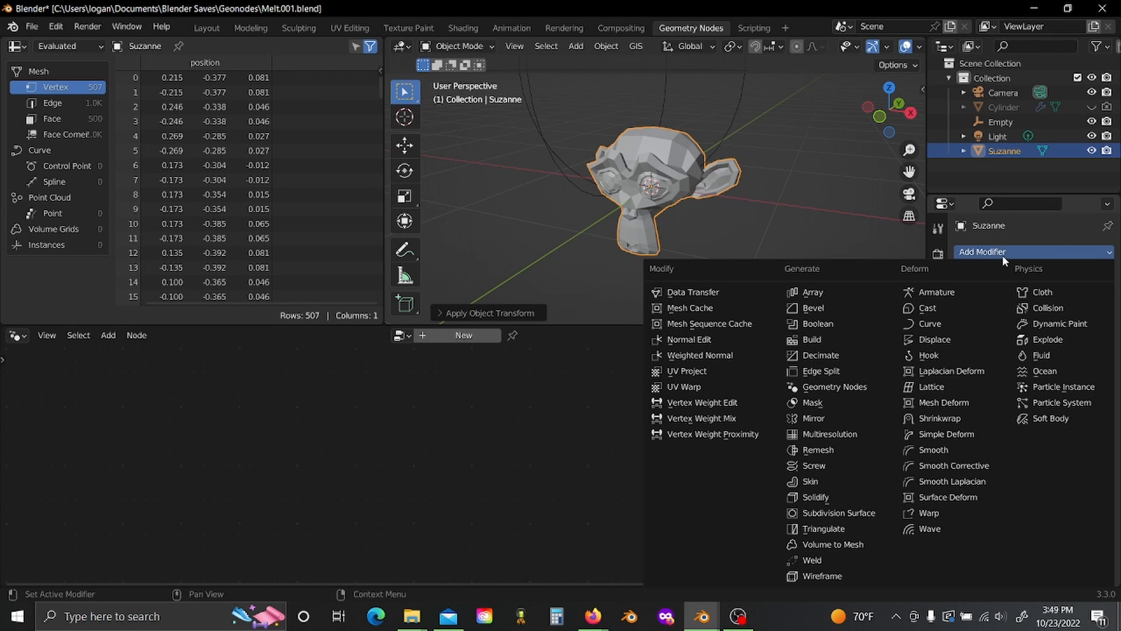
pyautogui.click(834, 386)
pyautogui.click(970, 331)
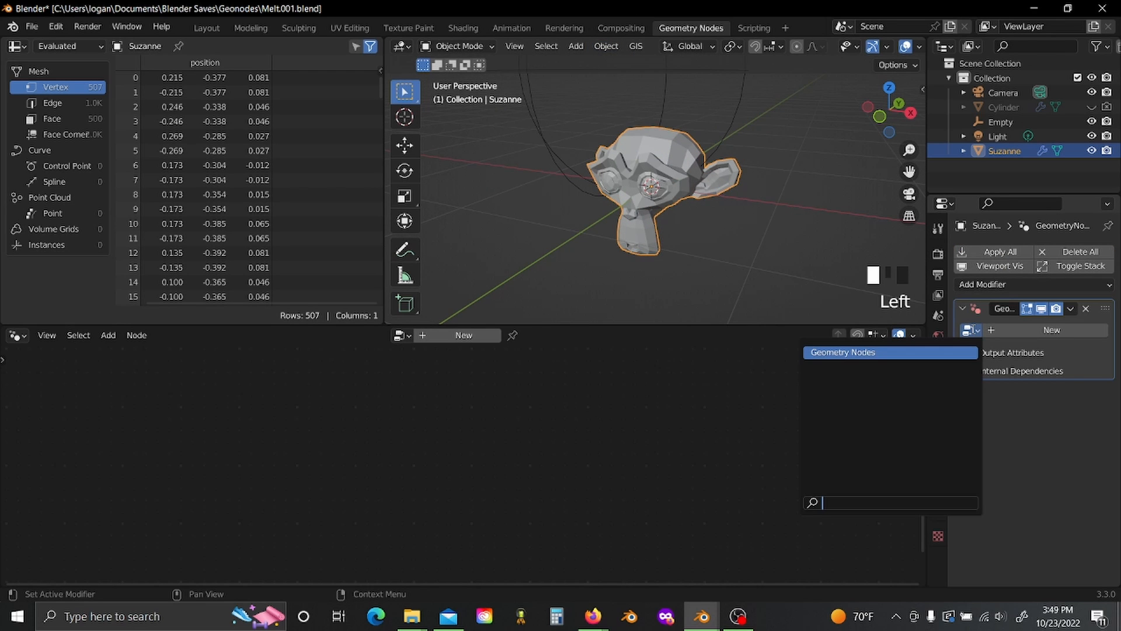
pyautogui.click(961, 351)
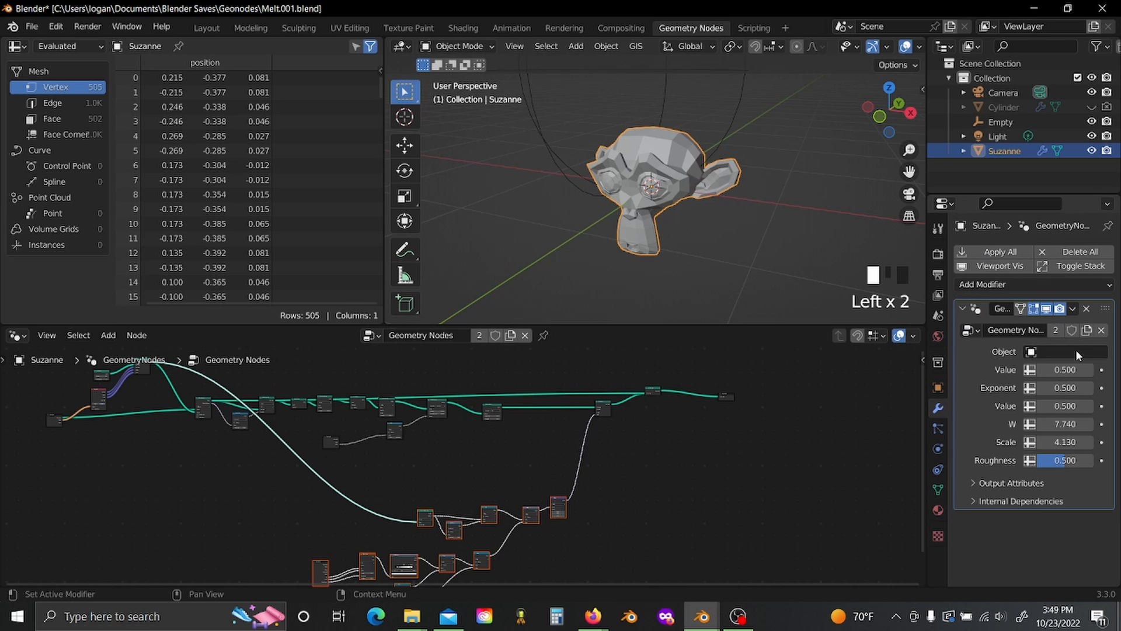
pyautogui.click(1025, 353)
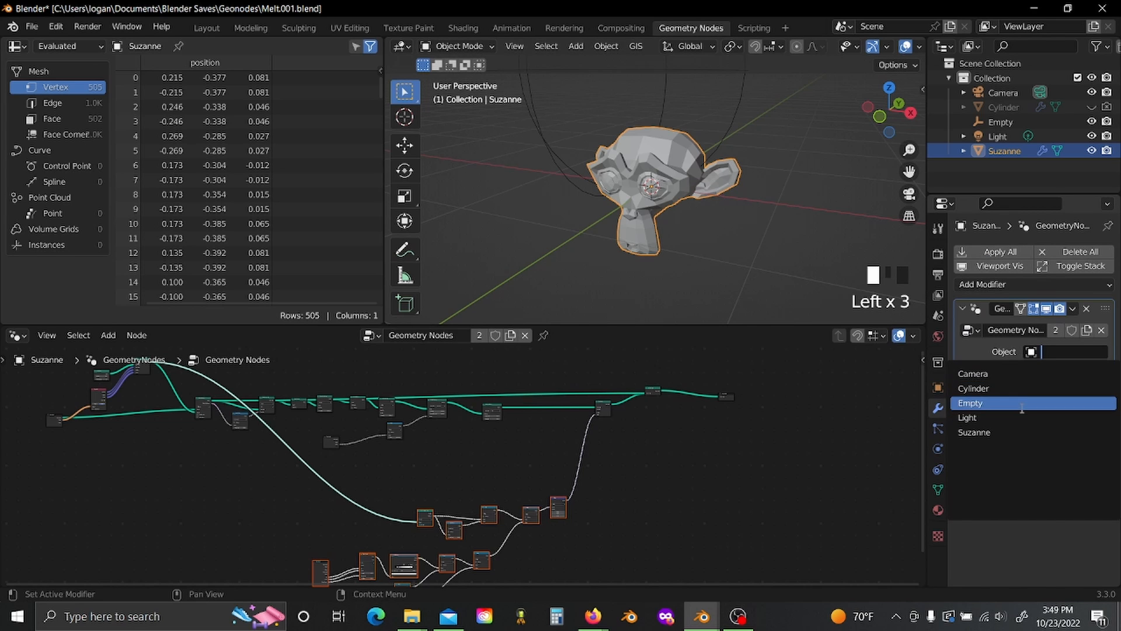
pyautogui.click(971, 403)
# Step: Move the Empty down so its sphere cuts into the monkey's head, and reselect Suzanne
pyautogui.press('g')
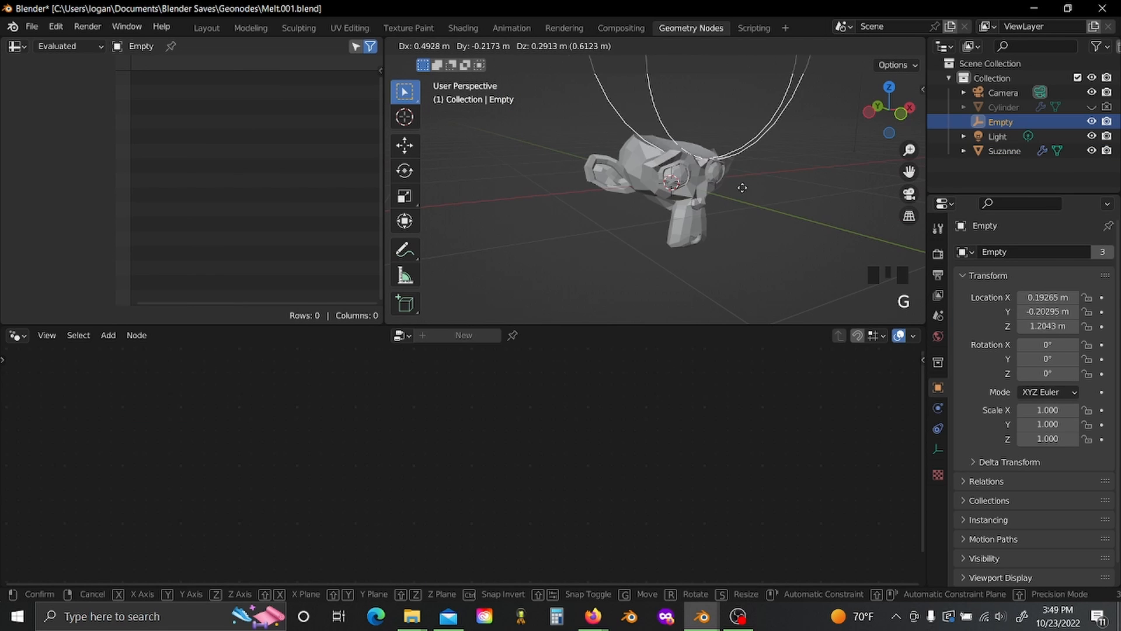
pyautogui.click(685, 203)
pyautogui.click(609, 186)
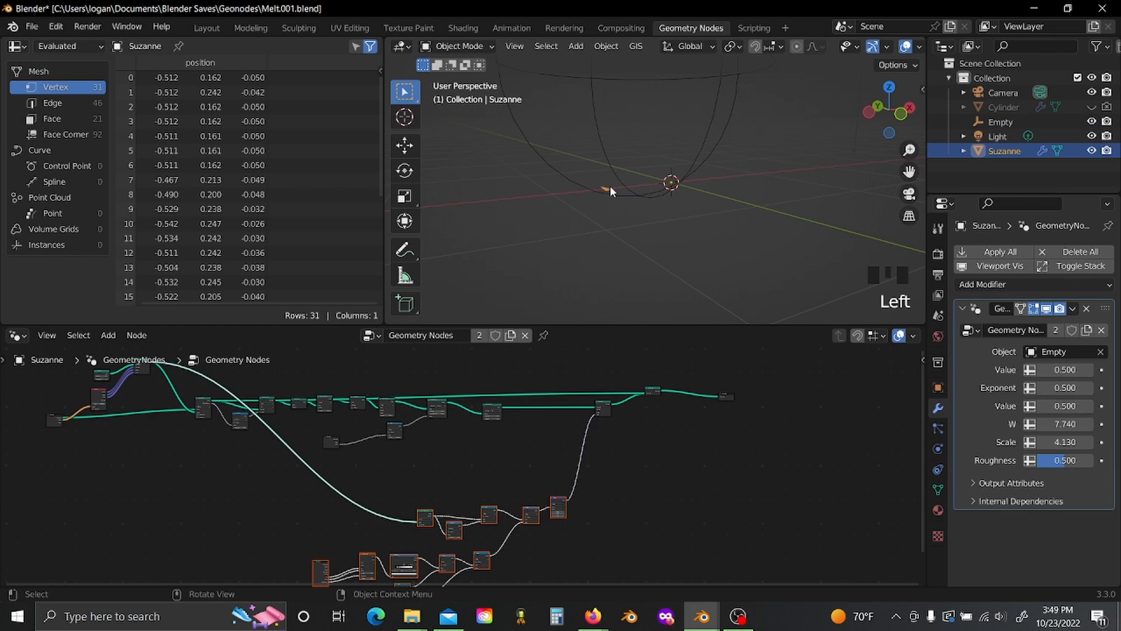
# Step: Enable Self Intersection and Hole Tolerant on the Mesh Boolean node
pyautogui.scroll(-4, 369, 357)
pyautogui.moveTo(369, 357); pyautogui.dragTo(737, 431, button='middle')
pyautogui.scroll(7, 653, 433)
pyautogui.moveTo(665, 464); pyautogui.dragTo(607, 435, button='middle')
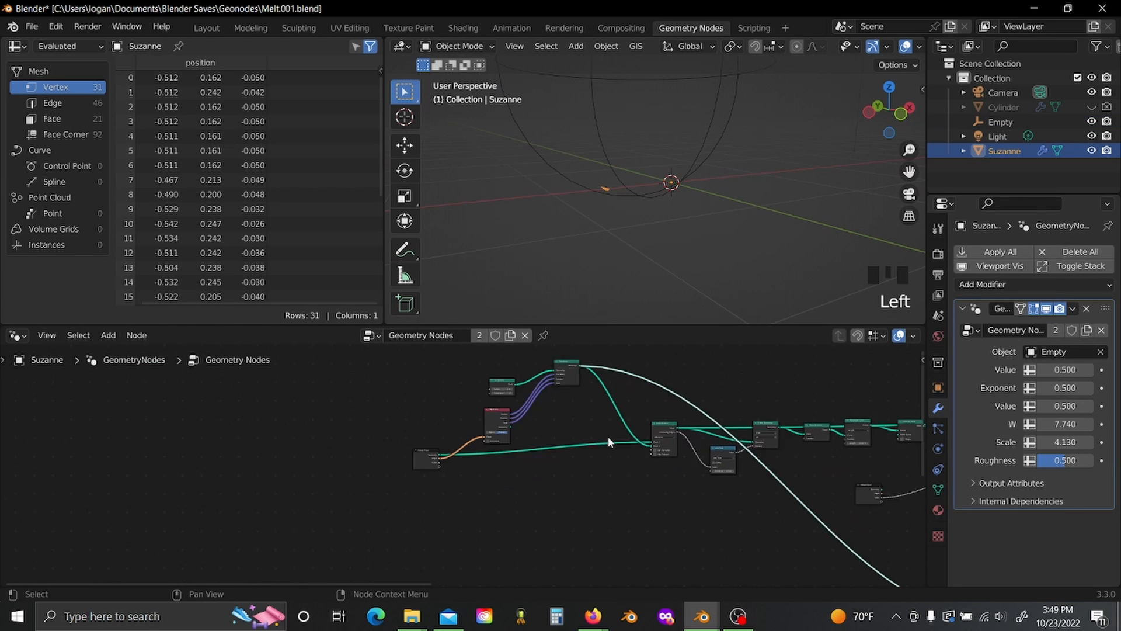
pyautogui.scroll(8, 605, 442)
pyautogui.moveTo(649, 402); pyautogui.dragTo(517, 412, button='middle')
pyautogui.scroll(5, 523, 395)
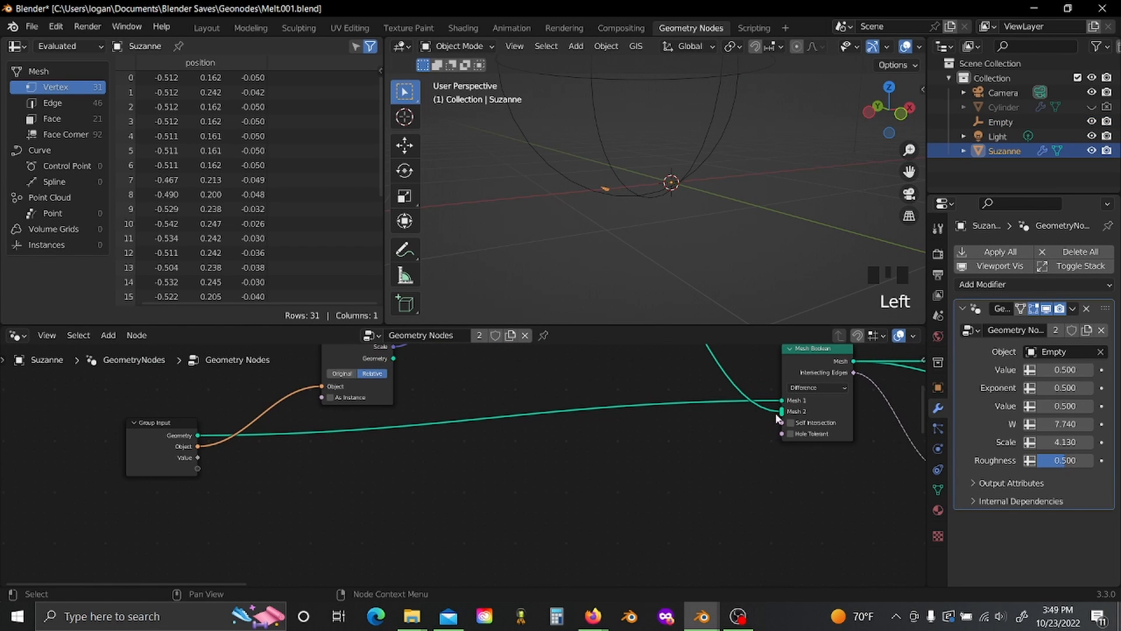
pyautogui.click(790, 433)
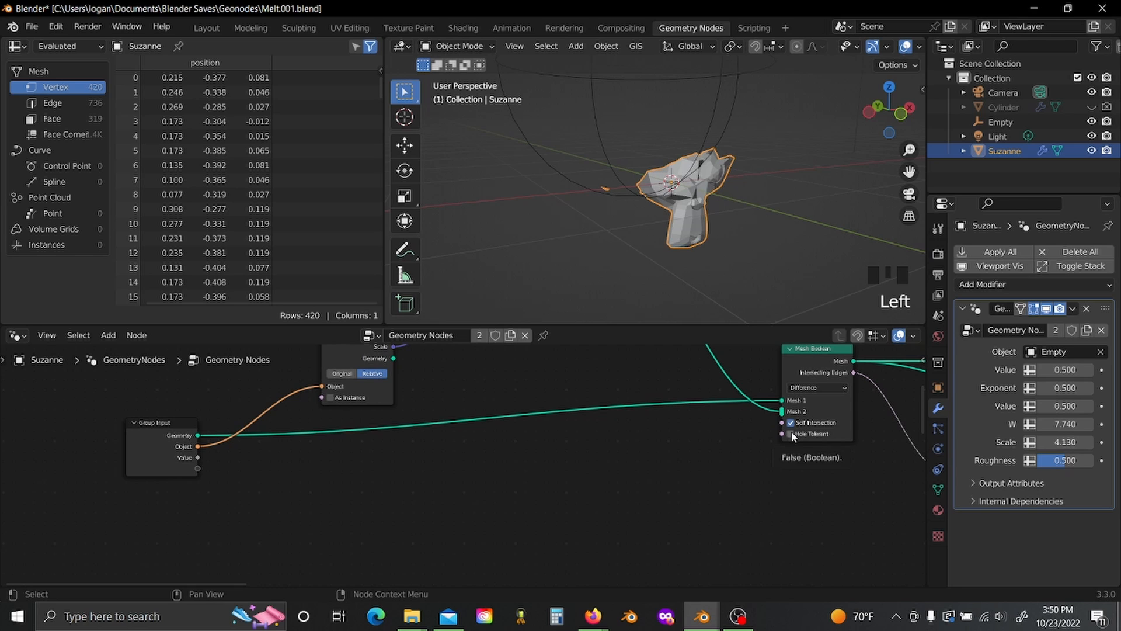
pyautogui.click(788, 423)
# Step: Expose the Mesh Boolean's Self Intersection and Hole Tolerant options as modifier inputs through the Group Input
pyautogui.moveTo(783, 422); pyautogui.dragTo(221, 471)
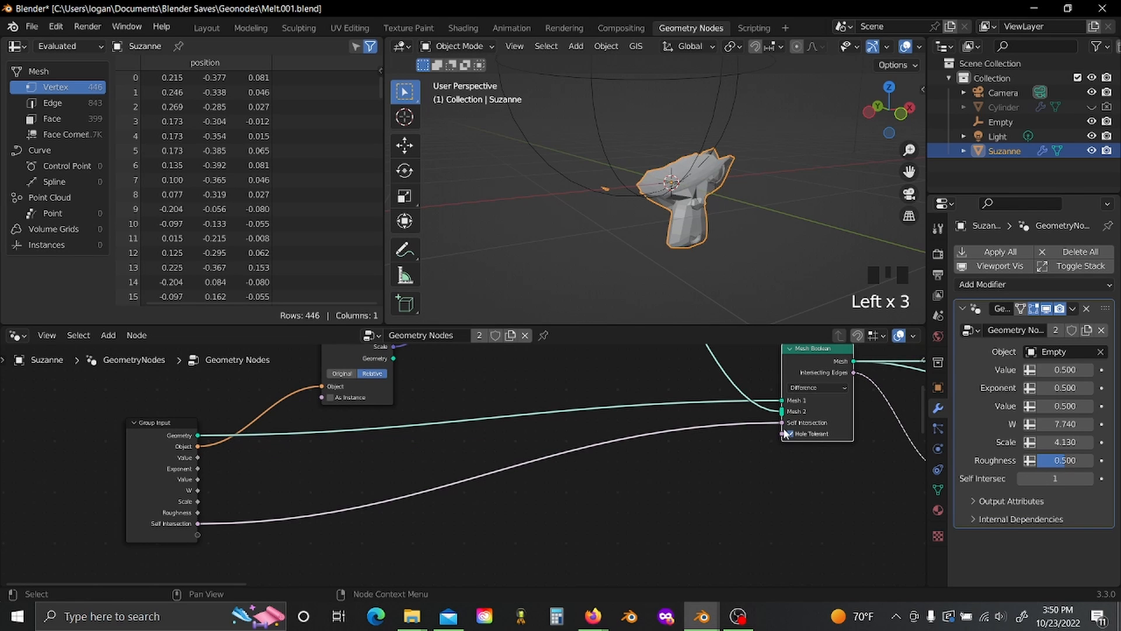
pyautogui.moveTo(787, 433); pyautogui.dragTo(760, 445)
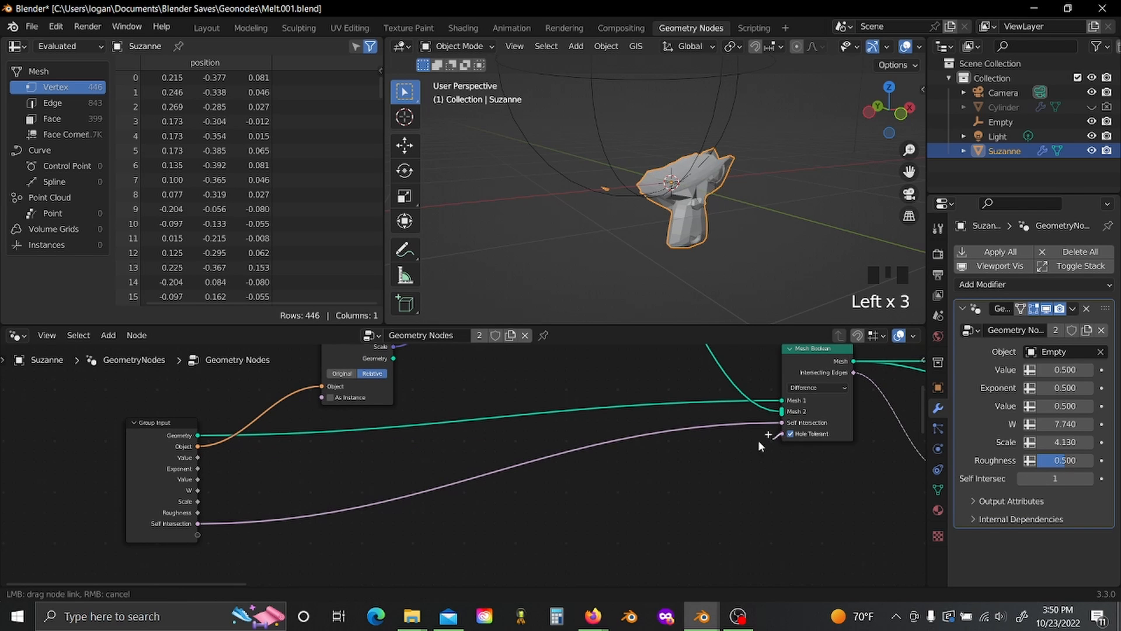
pyautogui.click(200, 535)
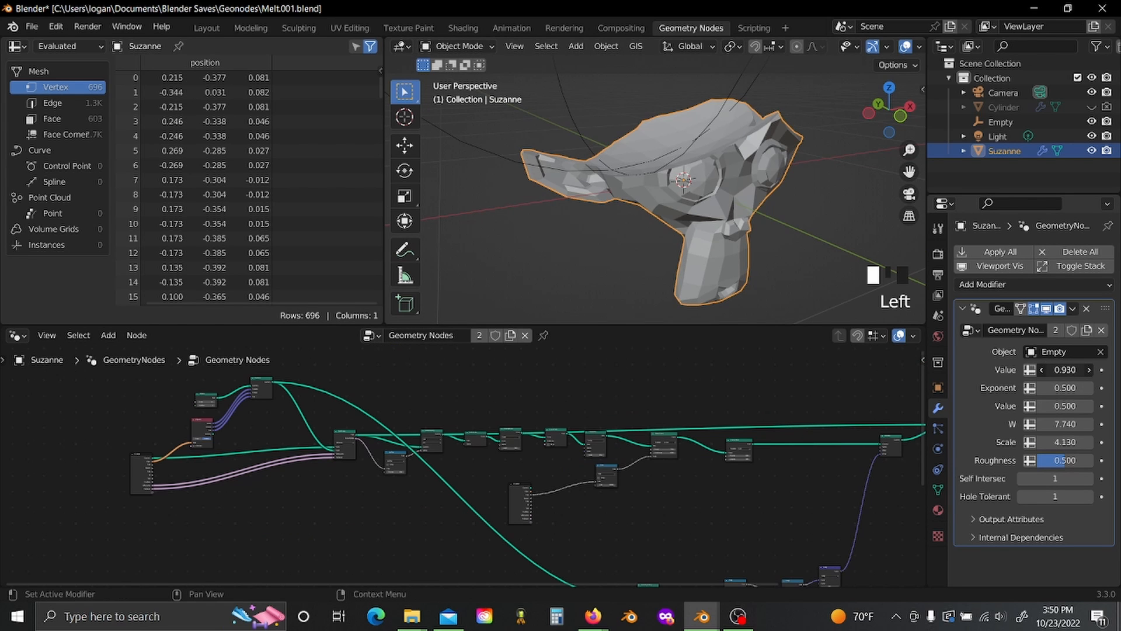
# Step: Set the modifier's first Value to 32.460 and its Exponent to 1.600 on Suzanne
pyautogui.moveTo(1063, 370); pyautogui.dragTo(1115, 370)
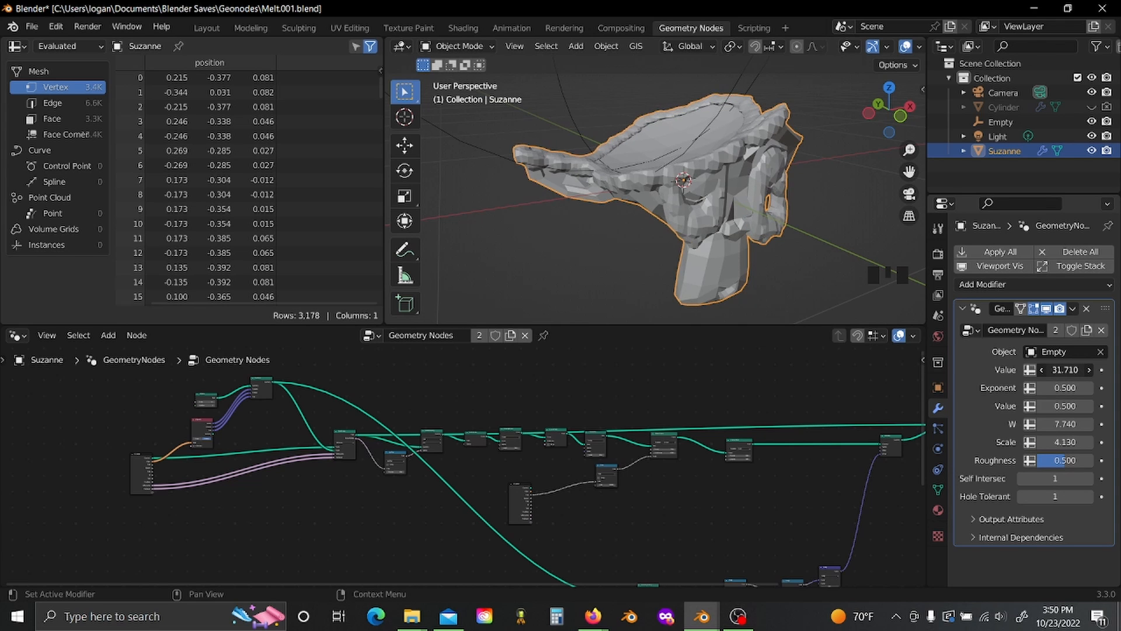
pyautogui.moveTo(801, 437); pyautogui.dragTo(598, 463, button='middle')
pyautogui.scroll(4, 598, 463)
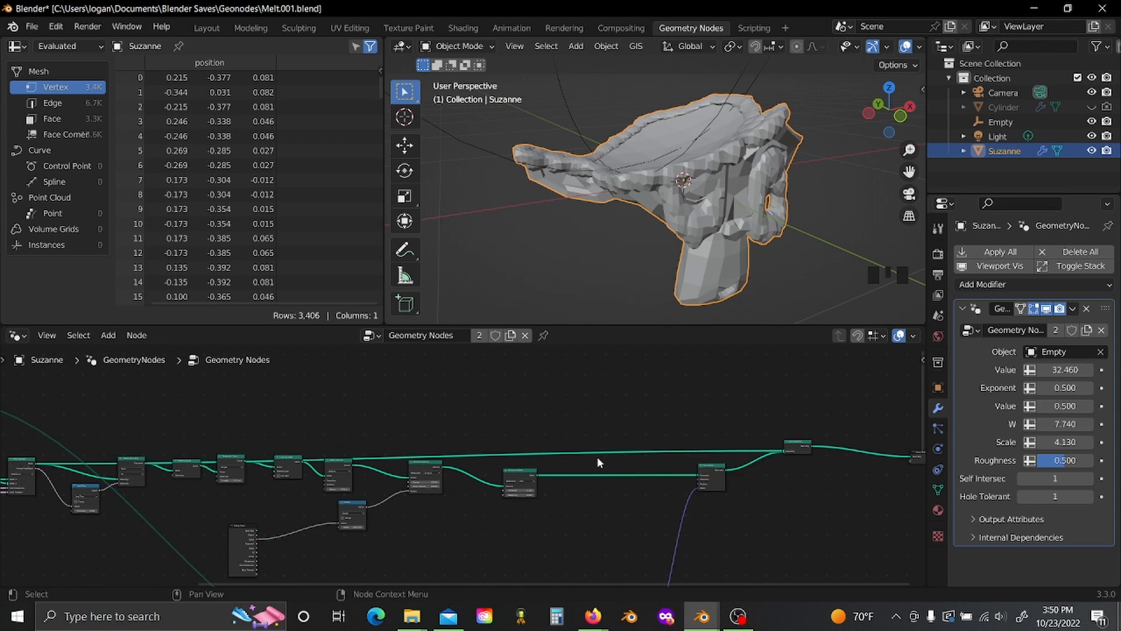
pyautogui.moveTo(1065, 388); pyautogui.dragTo(1104, 388)
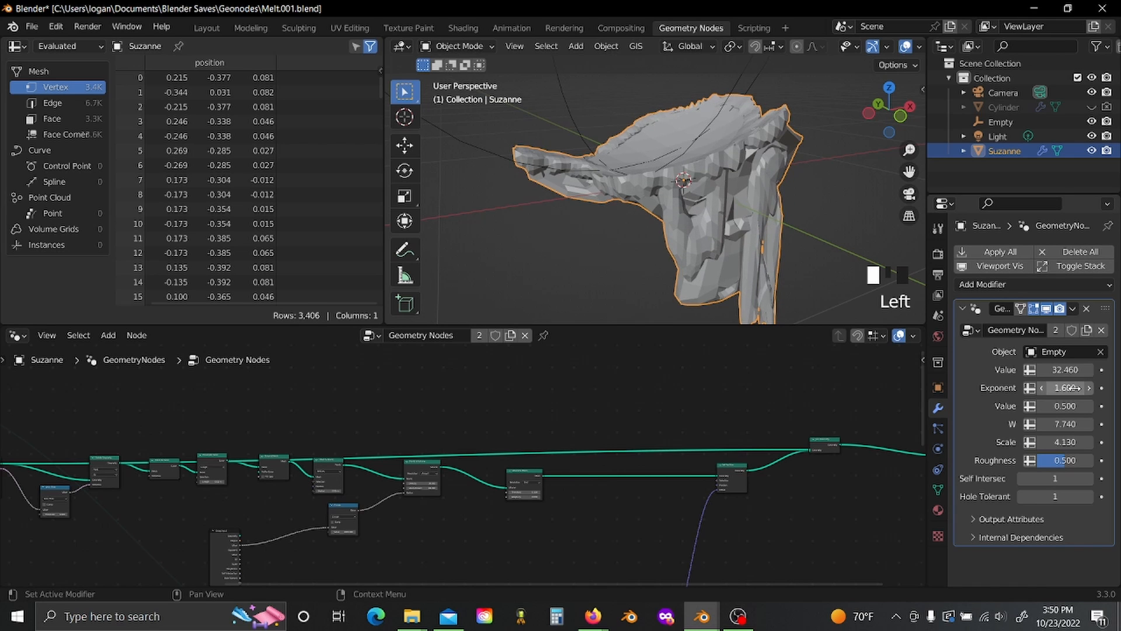
# Step: Set Suzanne's Self Intersection input to 0 and the noise Scale to 3.440
pyautogui.click(1022, 478)
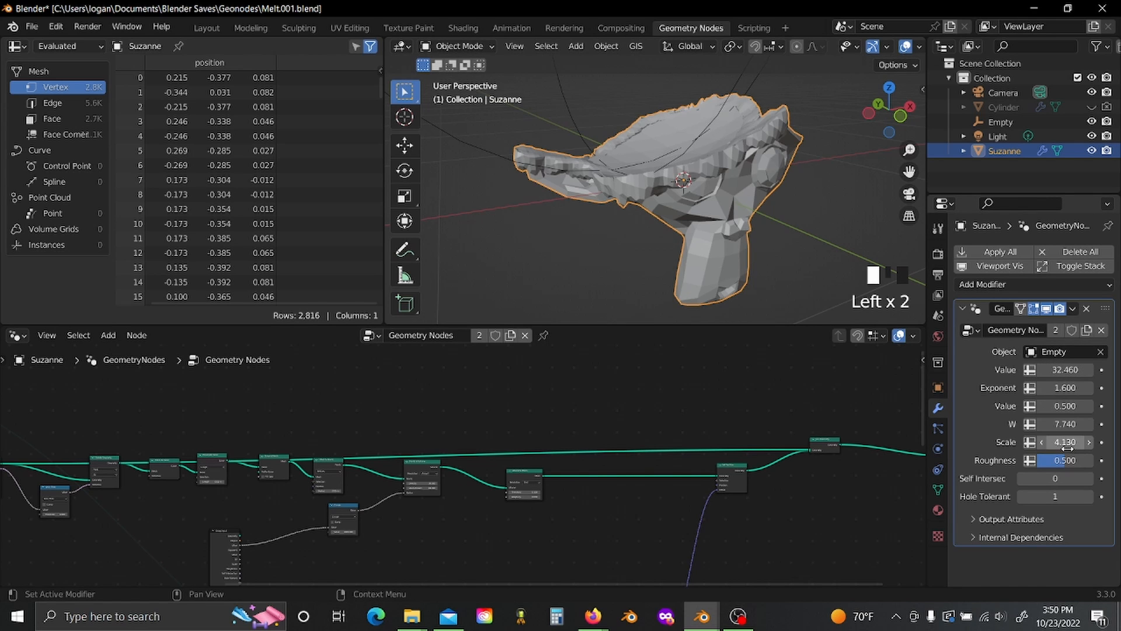
pyautogui.moveTo(1063, 442); pyautogui.dragTo(1028, 442)
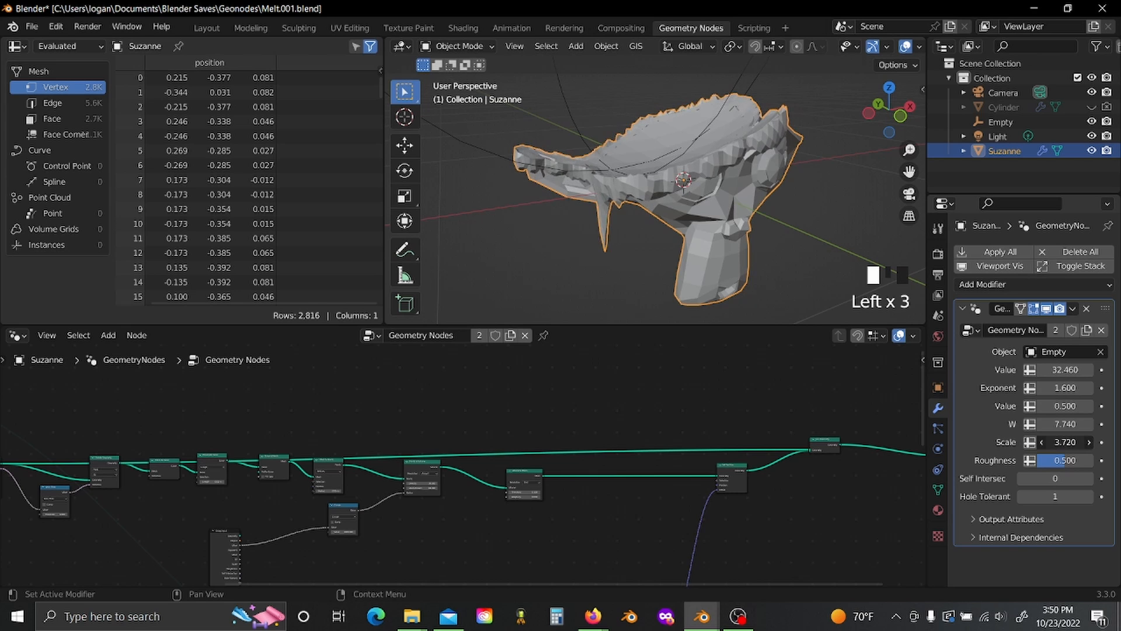
# Step: Set the Points to Volume node's Voxel Amount to 128
pyautogui.scroll(8, 539, 500)
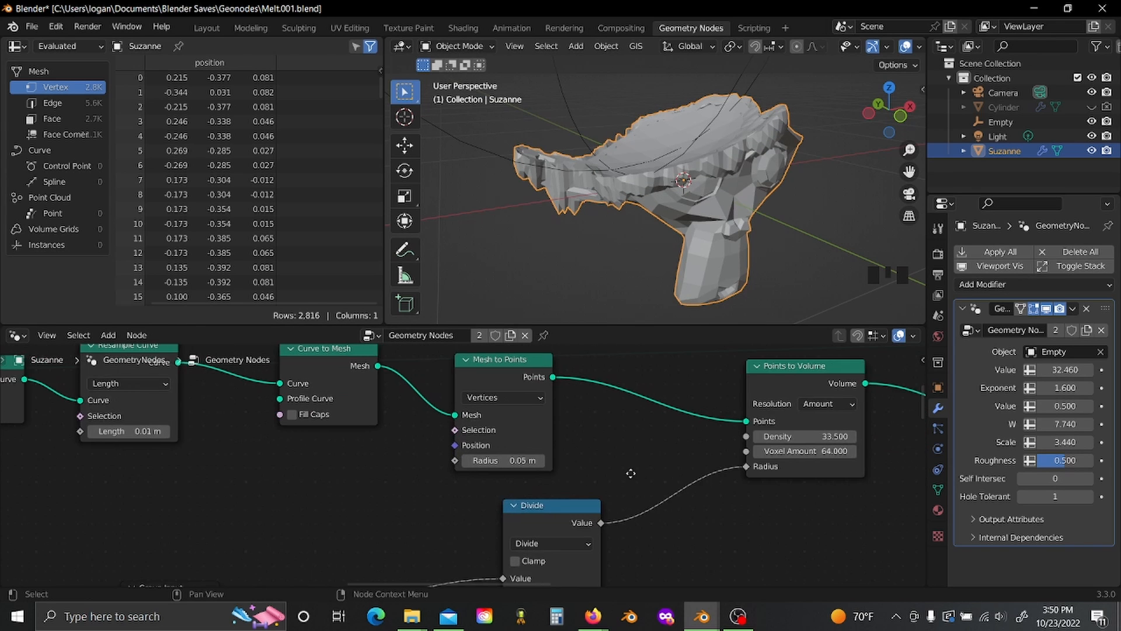
pyautogui.click(539, 475)
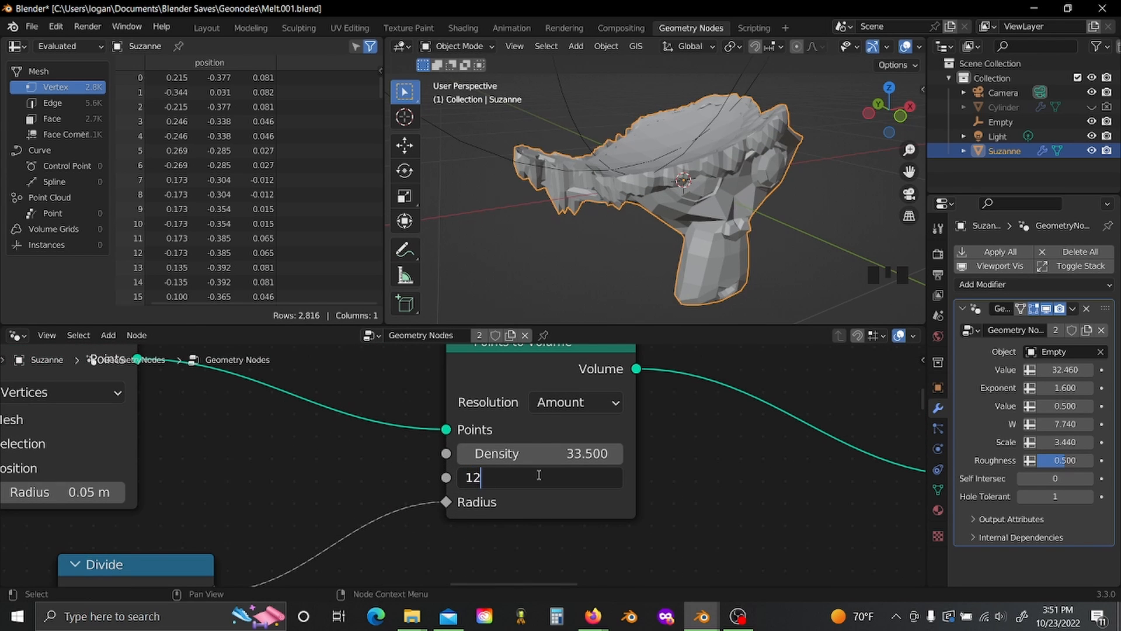
pyautogui.click(693, 471)
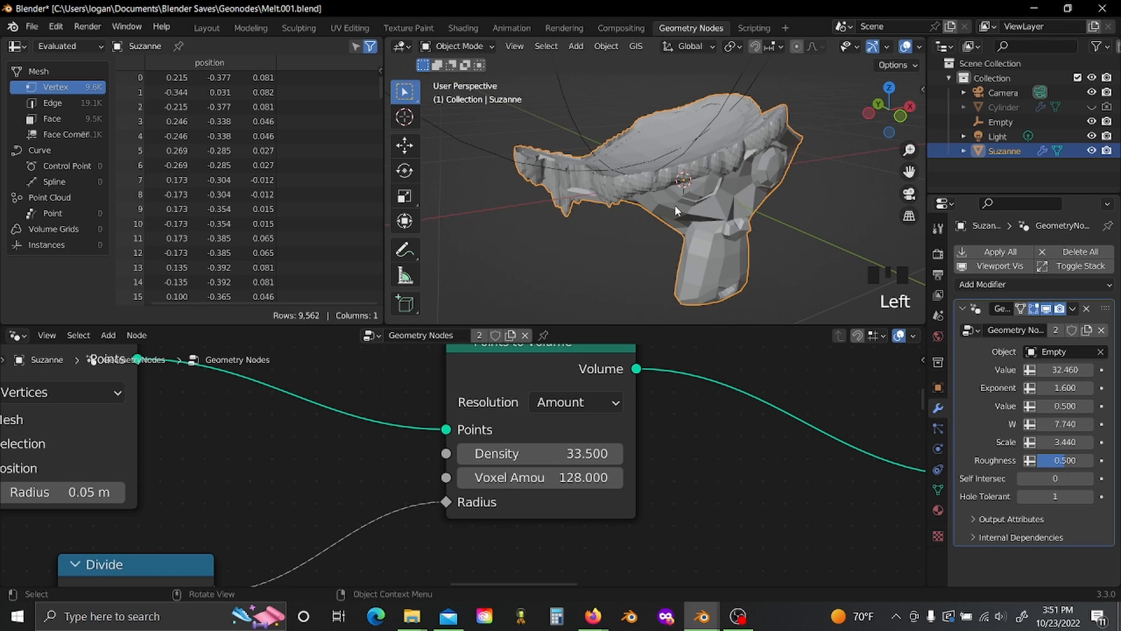
# Step: Raise the modifier's Exponent to 2.340 to lengthen the drips on the monkey
pyautogui.moveTo(675, 205); pyautogui.dragTo(788, 173, button='middle')
pyautogui.scroll(4, 577, 209)
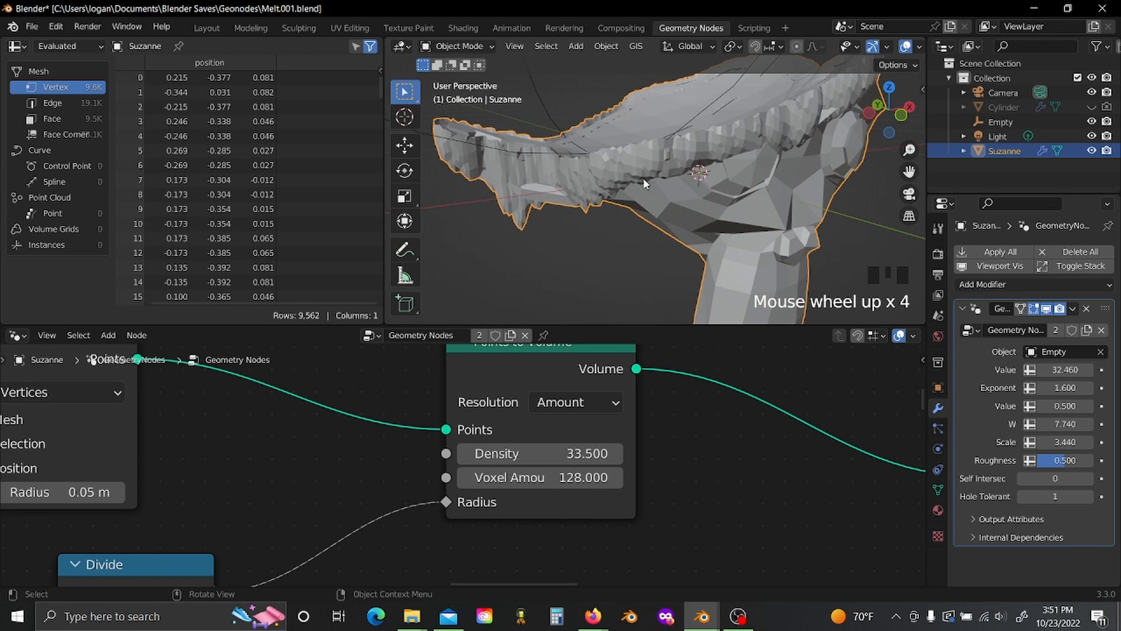
pyautogui.scroll(-3, 643, 178)
pyautogui.moveTo(642, 177); pyautogui.dragTo(697, 185, button='middle')
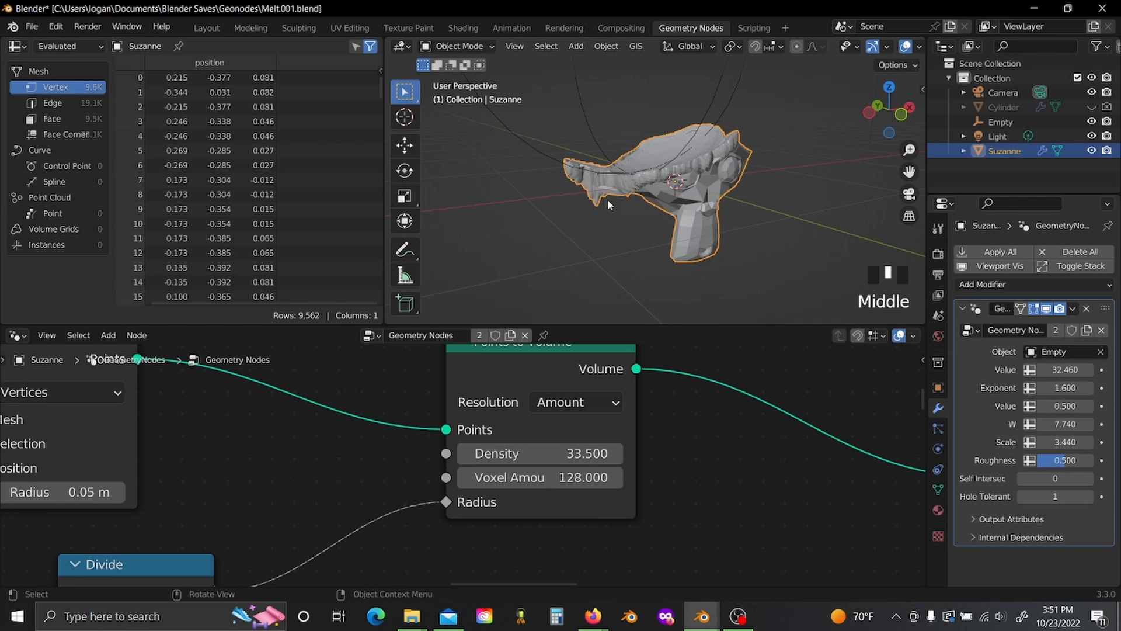
pyautogui.scroll(2, 670, 214)
pyautogui.moveTo(1065, 388); pyautogui.dragTo(1092, 387)
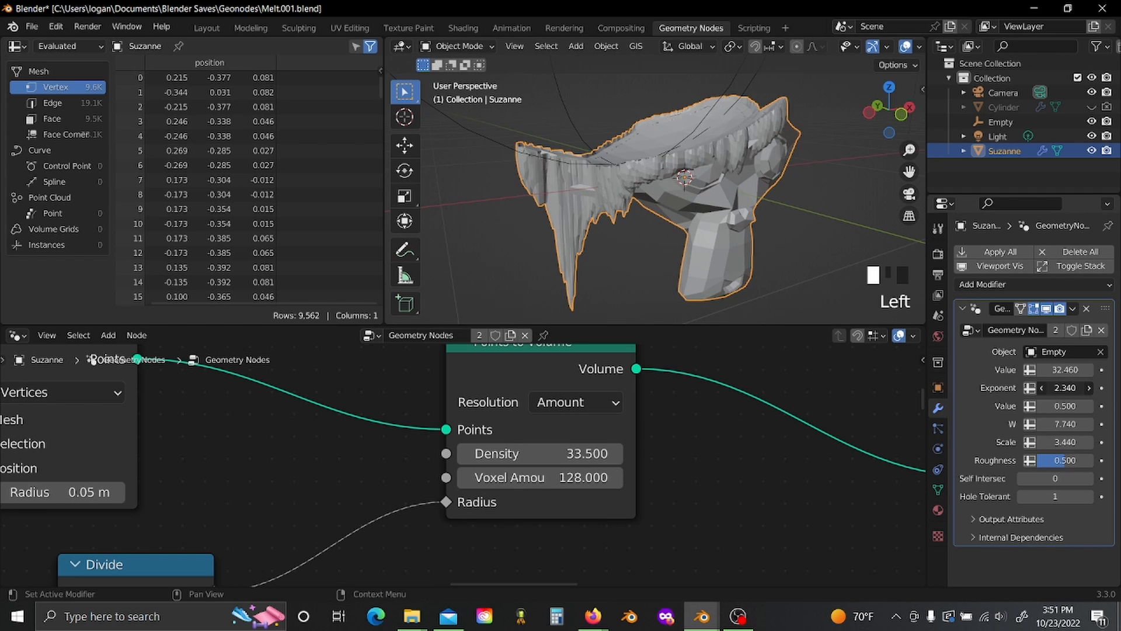
# Step: Examine the drips around the monkey's cut rim from several angles, including with X-ray display
pyautogui.moveTo(689, 228); pyautogui.dragTo(520, 261, button='middle')
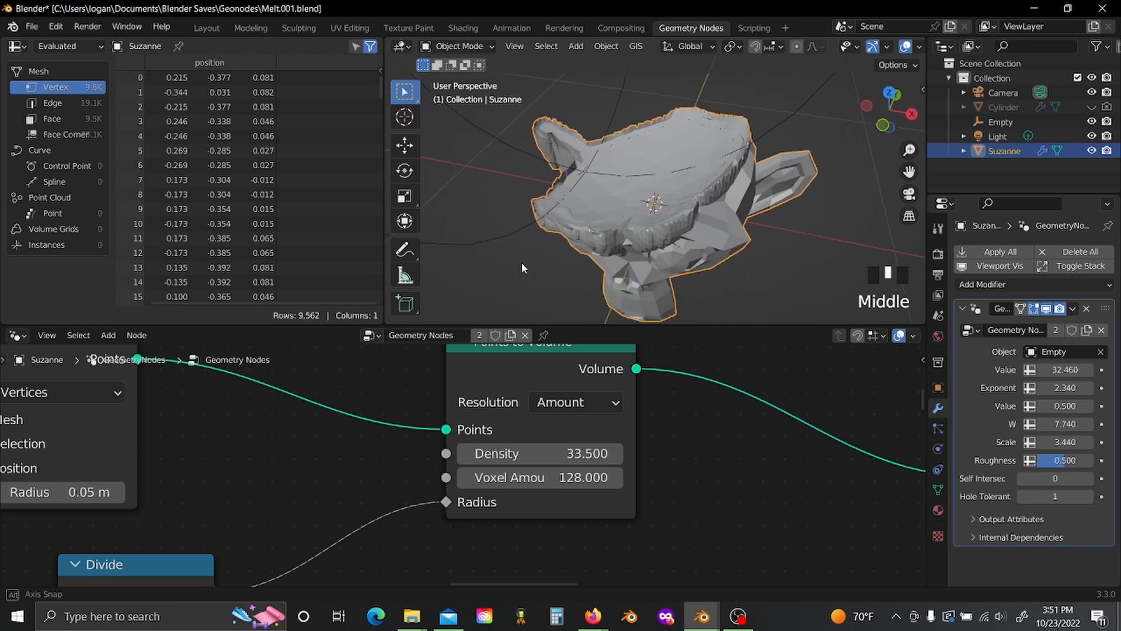
pyautogui.scroll(2, 812, 235)
pyautogui.moveTo(811, 234); pyautogui.dragTo(685, 127, button='middle')
pyautogui.hotkey('alt', 'z')
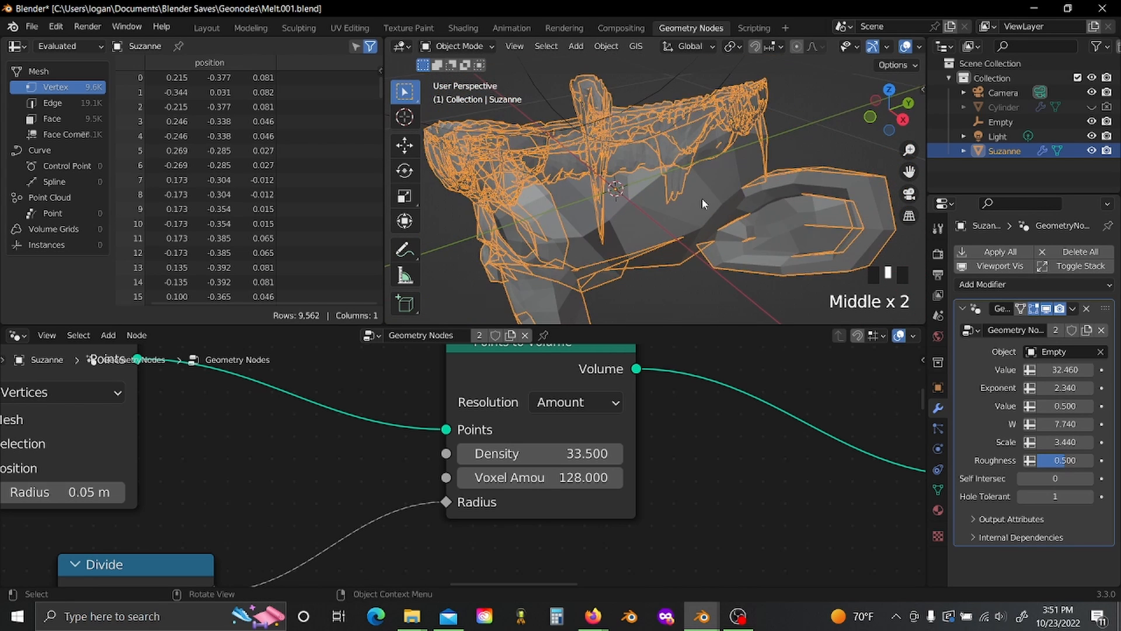
pyautogui.scroll(-1, 702, 198)
pyautogui.moveTo(702, 198); pyautogui.dragTo(775, 196, button='middle')
pyautogui.hotkey('alt', 'z')
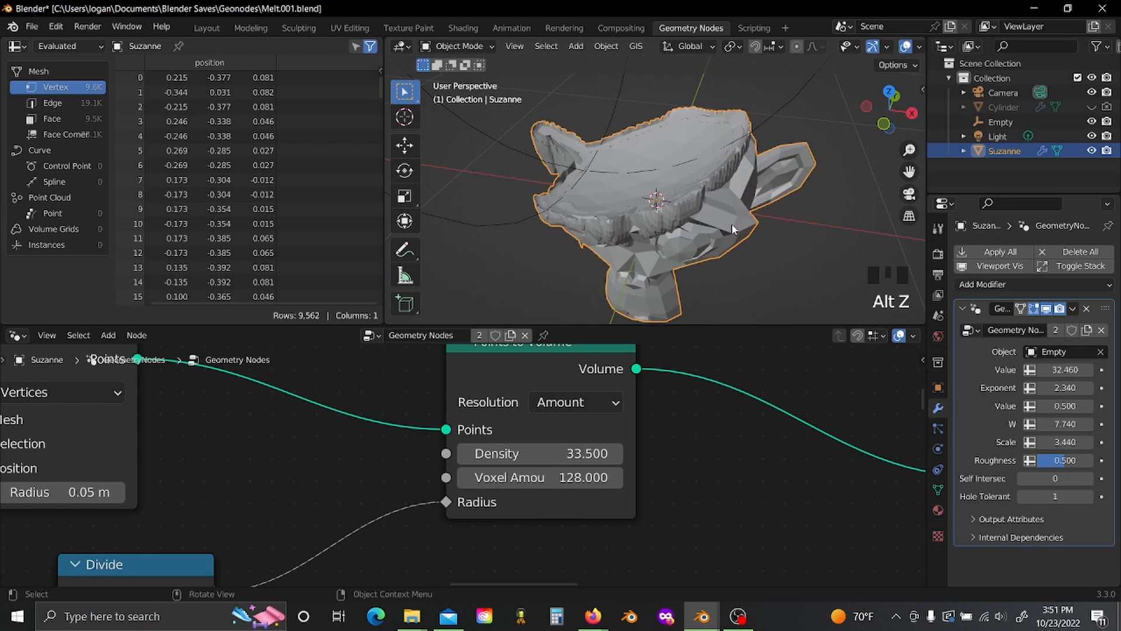
pyautogui.scroll(-2, 731, 223)
pyautogui.scroll(-3, 680, 397)
pyautogui.moveTo(638, 468); pyautogui.dragTo(604, 457, button='middle')
pyautogui.moveTo(706, 176); pyautogui.dragTo(688, 159, button='middle')
pyautogui.scroll(4, 695, 175)
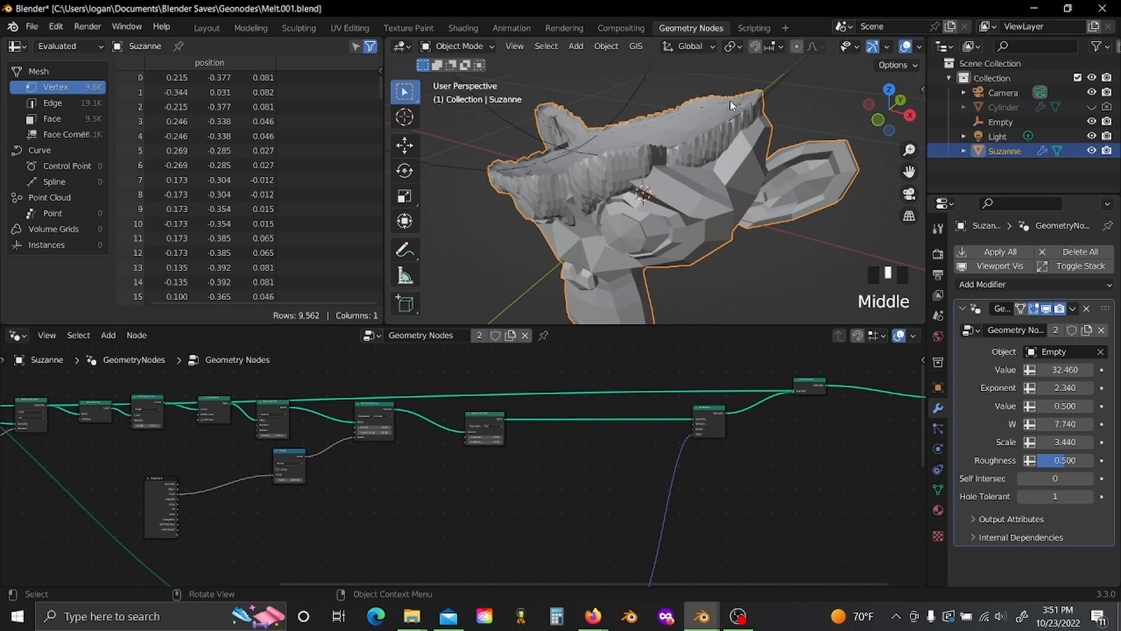
# Step: Add a Transfer Attribute node in the empty space above the Geometry Proximity and Multiply nodes
pyautogui.moveTo(675, 479); pyautogui.dragTo(423, 465, button='middle')
pyautogui.scroll(2, 423, 465)
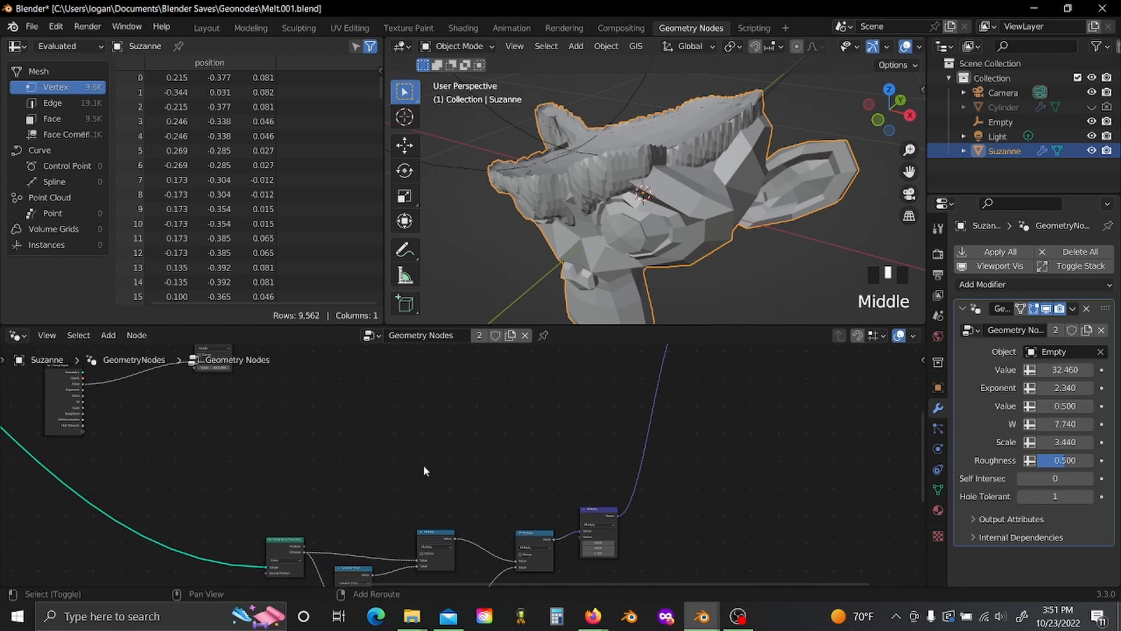
pyautogui.hotkey('shift', 'a')
pyautogui.write('tr')
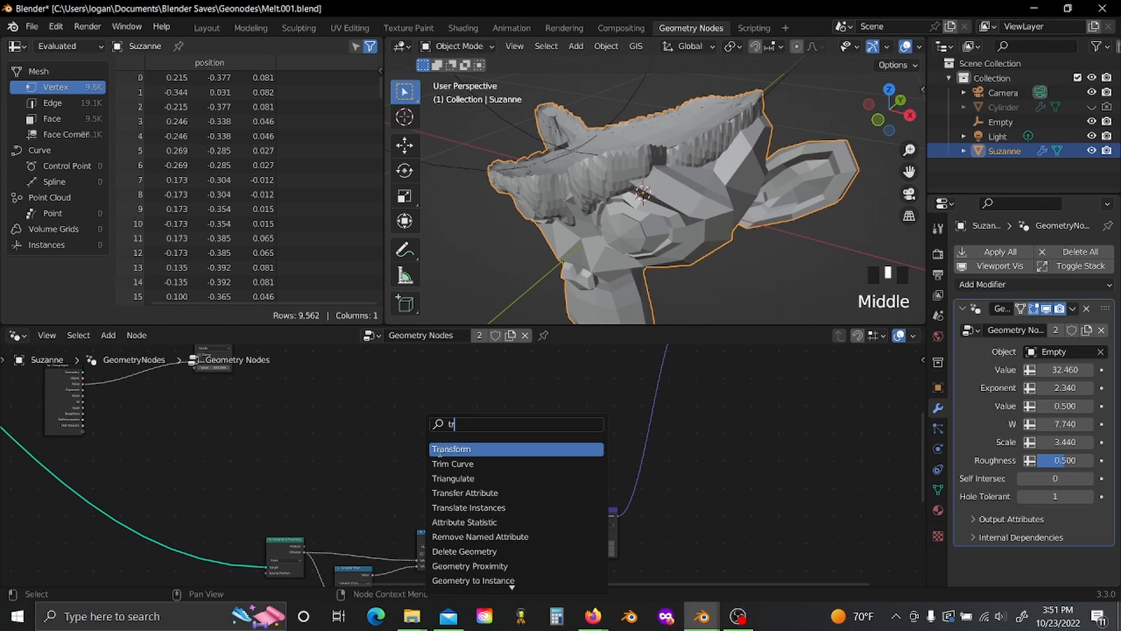
pyautogui.click(460, 493)
pyautogui.click(357, 420)
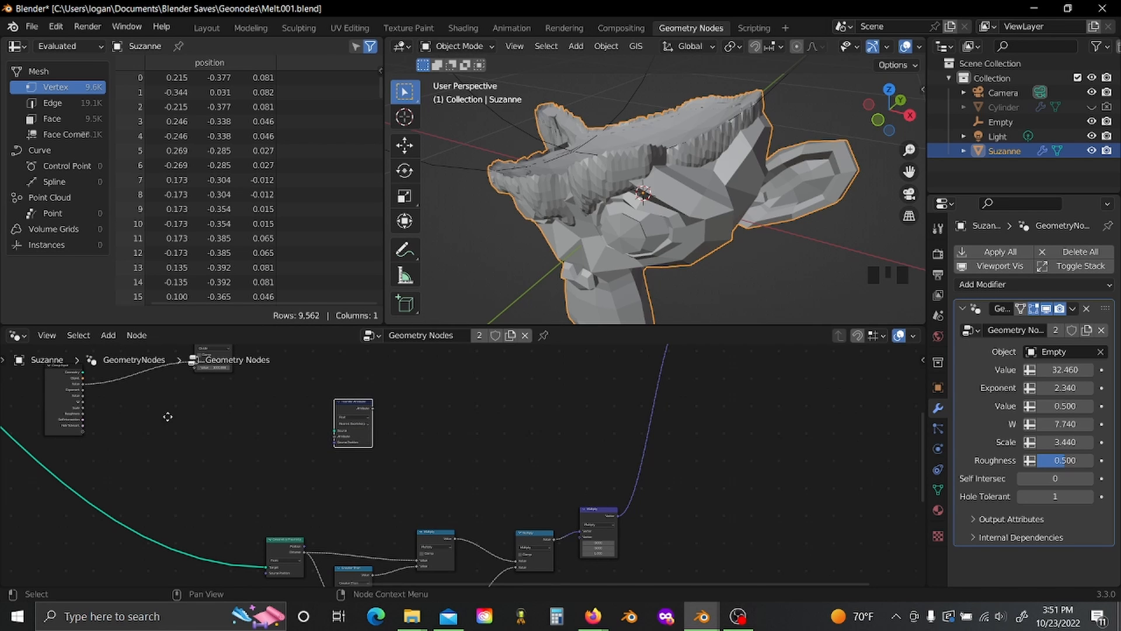
# Step: Connect the Group Input node's Geometry output to the Transfer Attribute node's Source input
pyautogui.scroll(-4, 450, 499)
pyautogui.scroll(3, 490, 505)
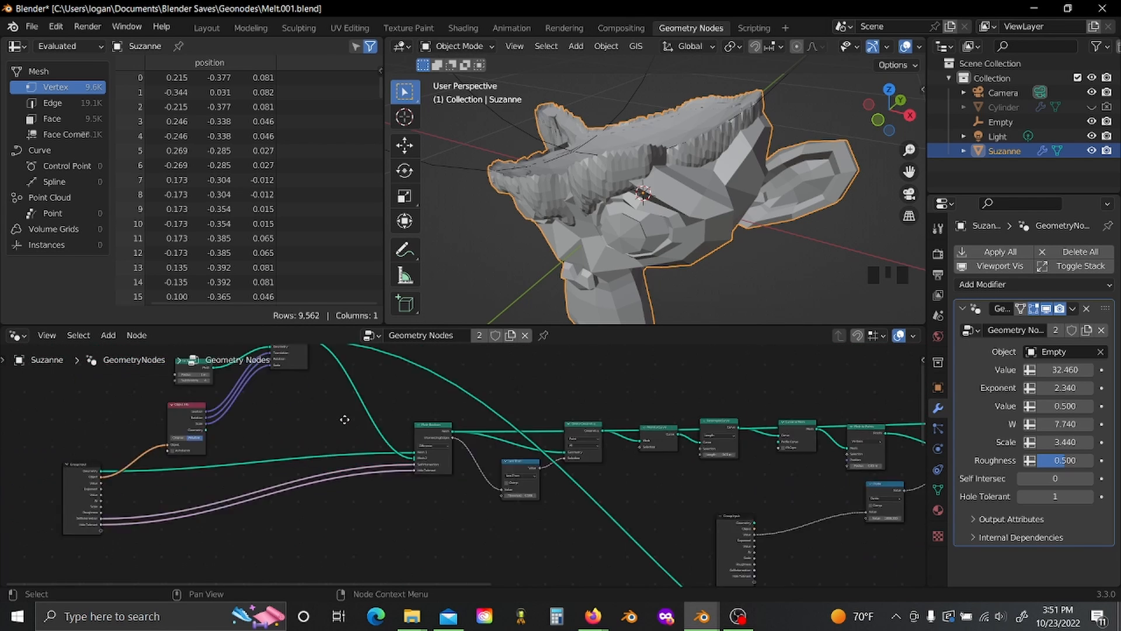
pyautogui.scroll(3, 423, 534)
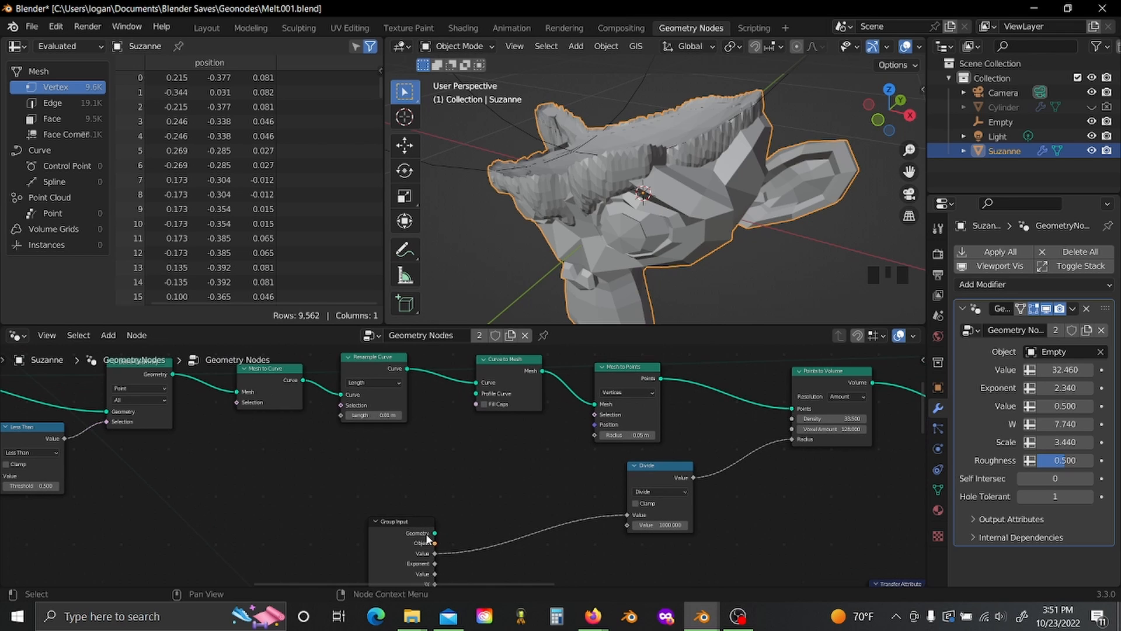
pyautogui.moveTo(433, 541); pyautogui.dragTo(709, 432)
pyautogui.scroll(1, 602, 454)
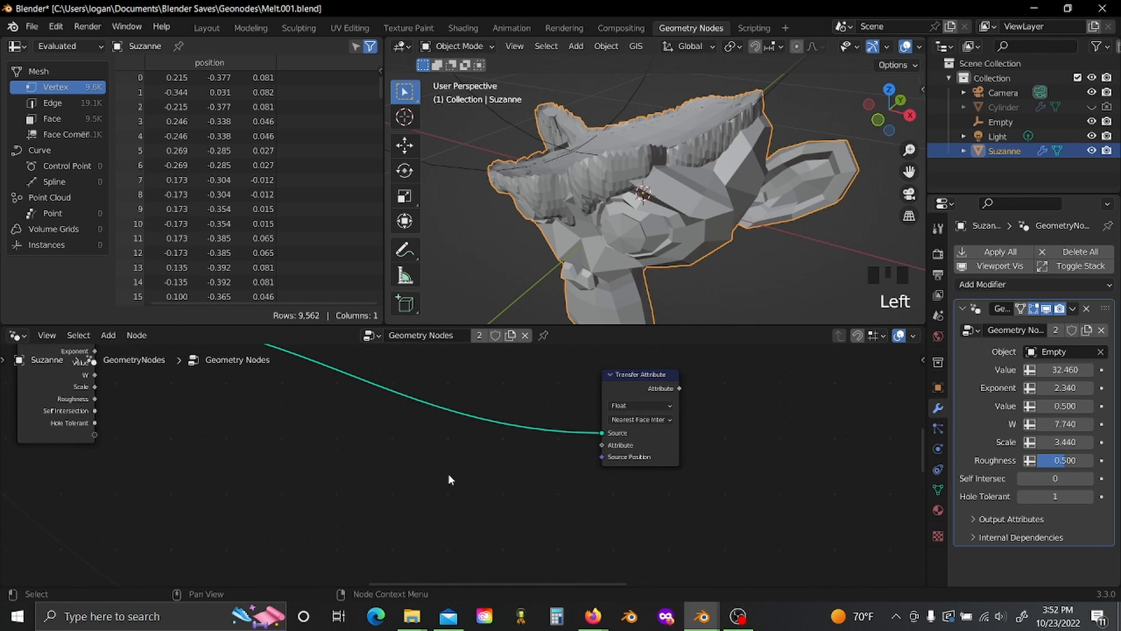
# Step: Add a Normal input node in the empty space before the Transfer Attribute node
pyautogui.hotkey('shift', 'a')
pyautogui.write('nor')
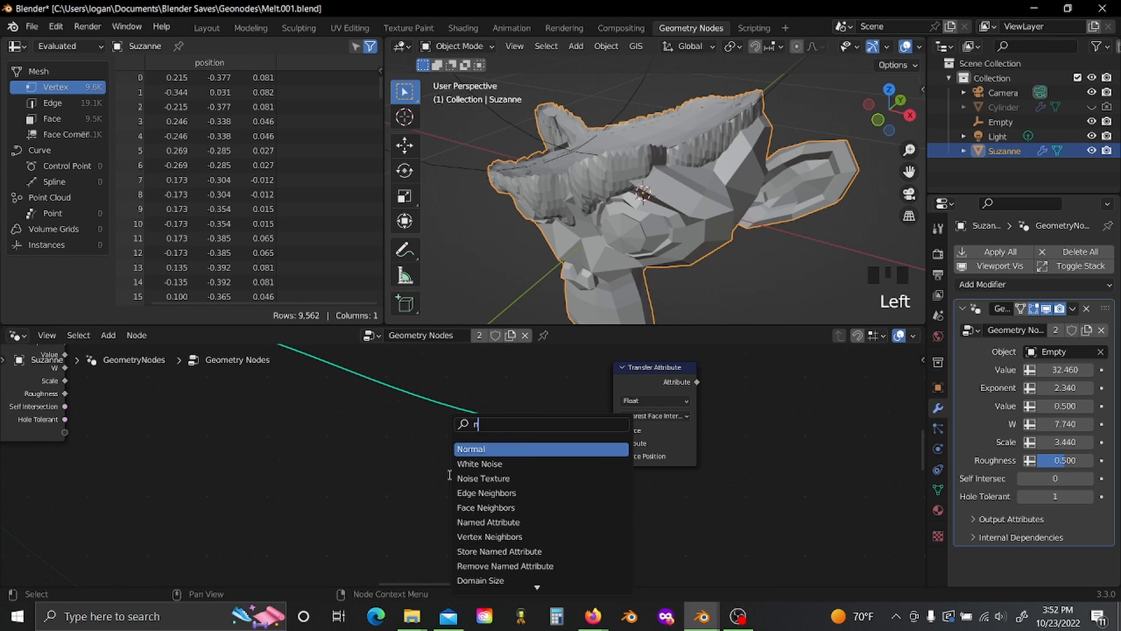
pyautogui.write('mal')
pyautogui.press('Return')
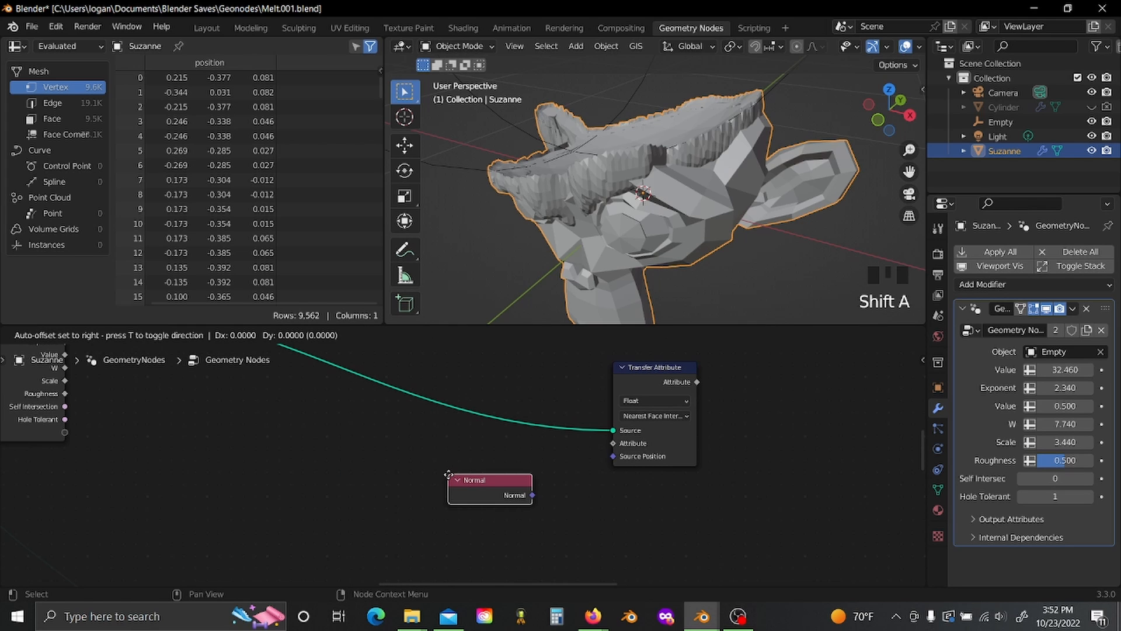
pyautogui.click(419, 447)
# Step: Set the Transfer Attribute data type to Vector and feed the Normal output into its Attribute input
pyautogui.click(645, 401)
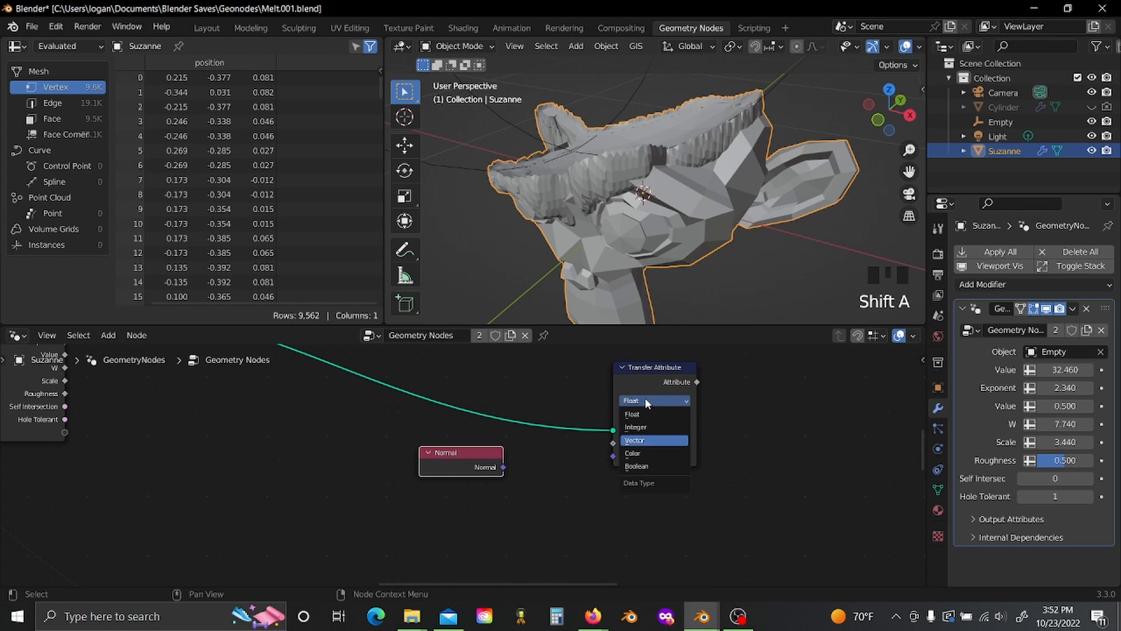
pyautogui.click(644, 422)
pyautogui.moveTo(502, 467); pyautogui.dragTo(613, 442)
# Step: Add a Vector Math node just after the Transfer Attribute node
pyautogui.scroll(-3, 734, 436)
pyautogui.moveTo(648, 449); pyautogui.dragTo(534, 467, button='middle')
pyautogui.hotkey('shift', 'a')
pyautogui.write('vec')
pyautogui.click(533, 464)
pyautogui.click(474, 450)
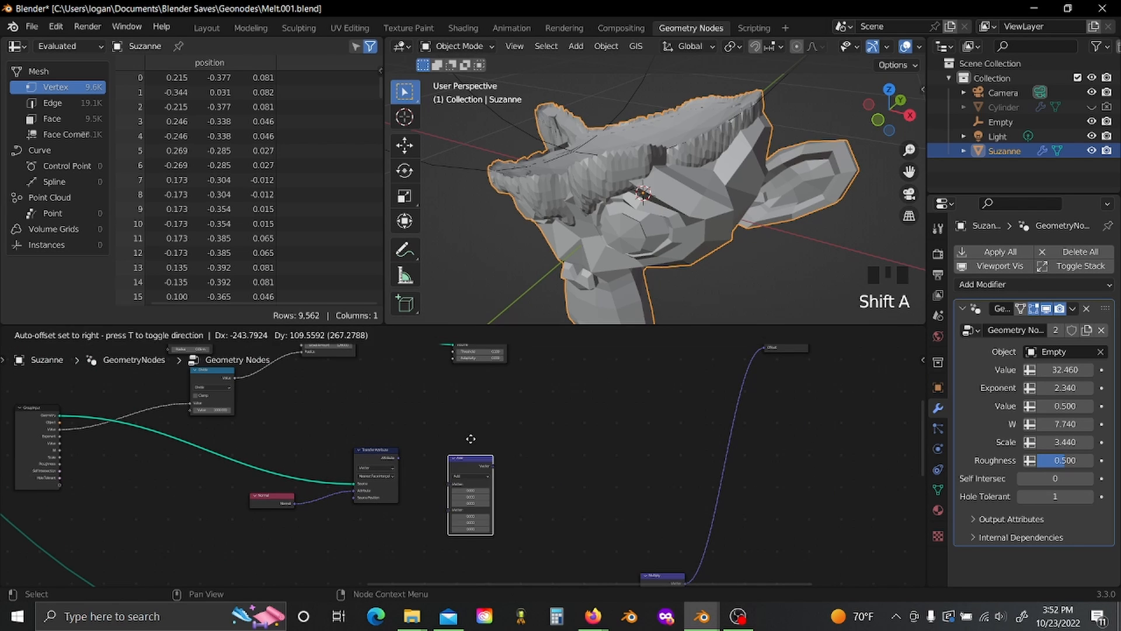
# Step: Set the new Vector Math node to Normalize and connect the Transfer Attribute output to its Vector input
pyautogui.scroll(2, 473, 430)
pyautogui.click(477, 456)
pyautogui.click(529, 445)
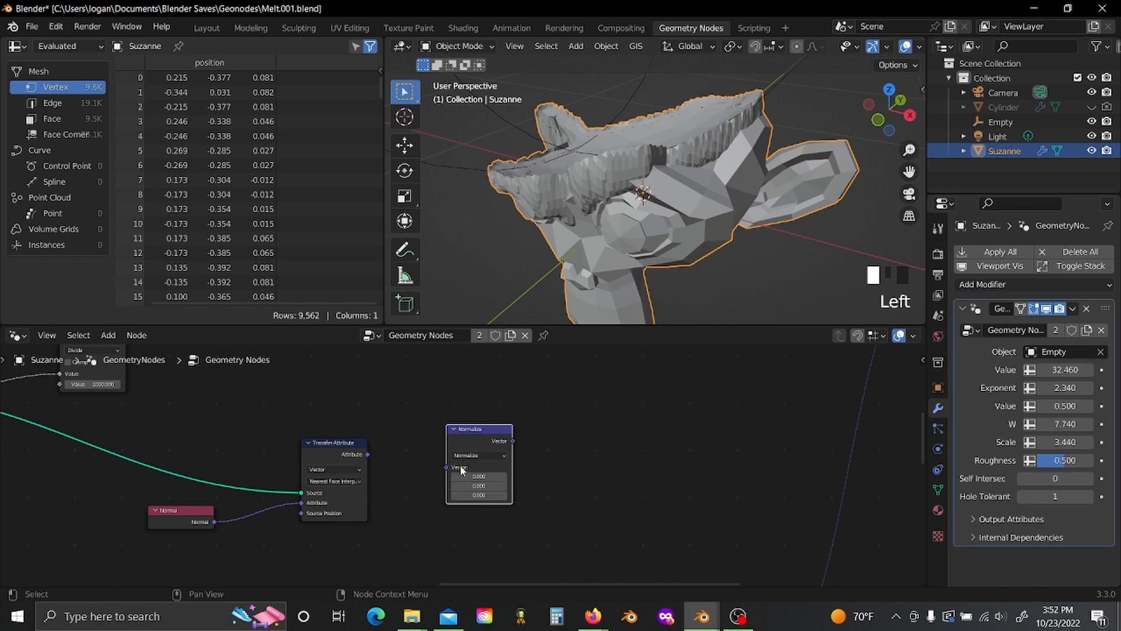
pyautogui.scroll(2, 459, 462)
pyautogui.moveTo(320, 448); pyautogui.dragTo(438, 467)
pyautogui.moveTo(495, 429); pyautogui.dragTo(444, 452)
pyautogui.scroll(-2, 595, 460)
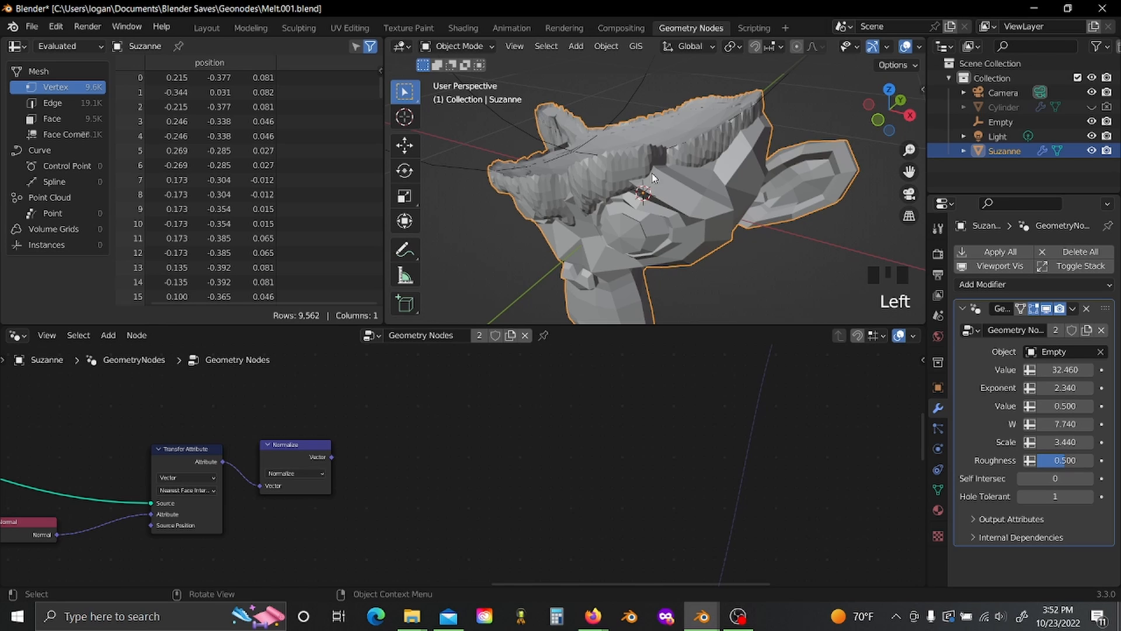
# Step: Add a Separate XYZ node after Normalize and connect the normalized vector to it
pyautogui.scroll(2, 461, 462)
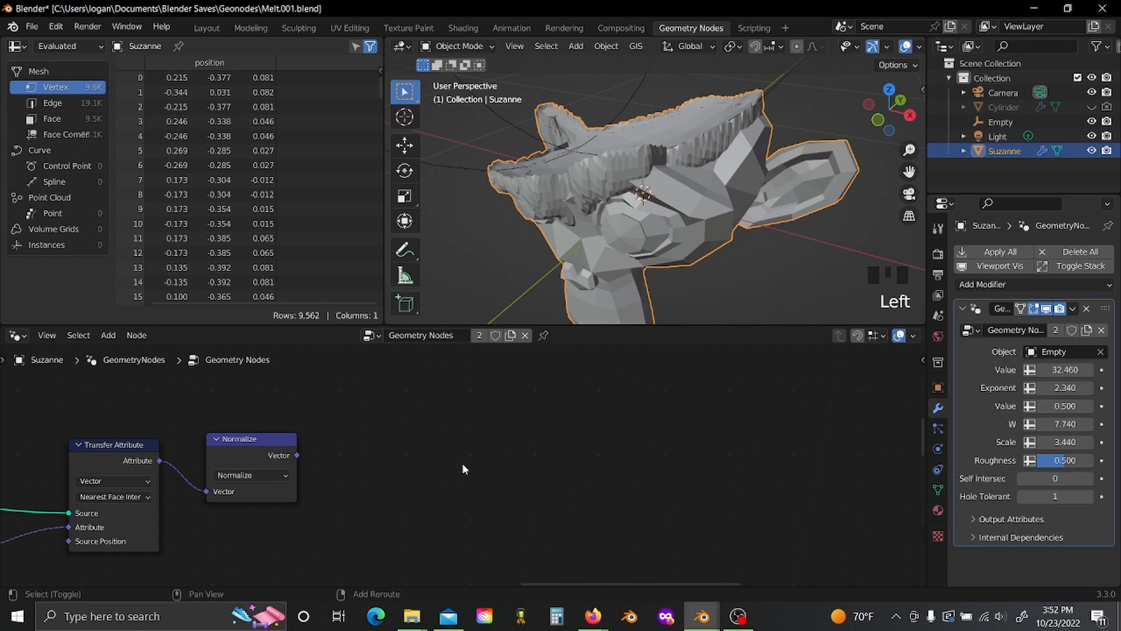
pyautogui.hotkey('shift', 'a')
pyautogui.click(461, 463)
pyautogui.write('sep')
pyautogui.press('Return')
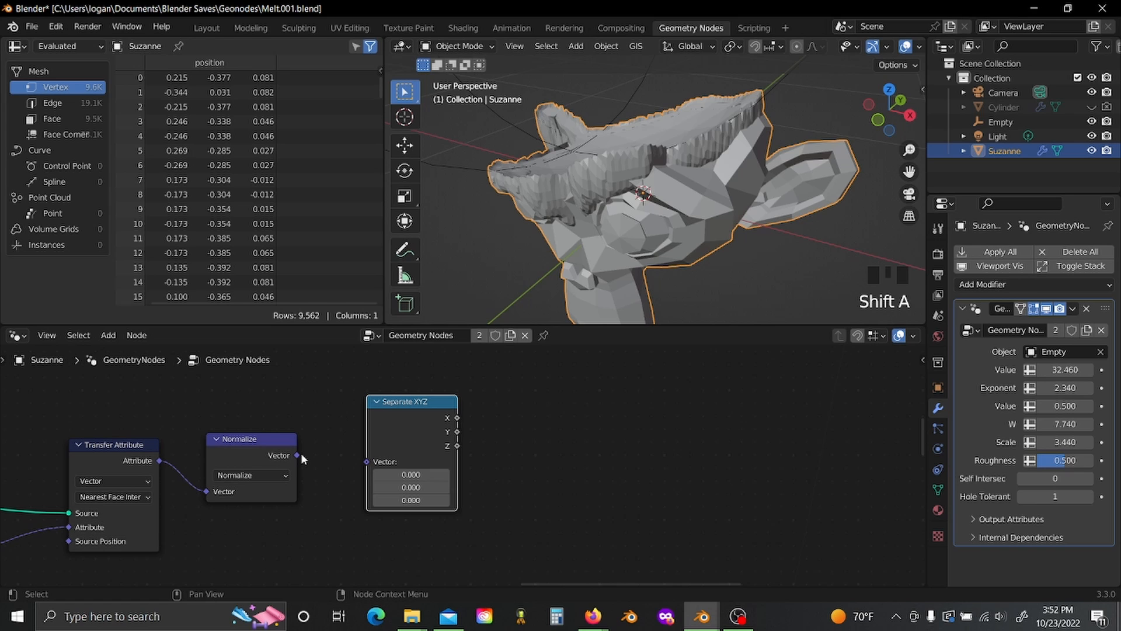
pyautogui.moveTo(300, 453); pyautogui.dragTo(367, 461)
pyautogui.moveTo(387, 439); pyautogui.dragTo(344, 467)
# Step: Add a Math node set to Greater Than and feed its Value from the Z output of Separate XYZ
pyautogui.hotkey('shift', 'a')
pyautogui.write('sm')
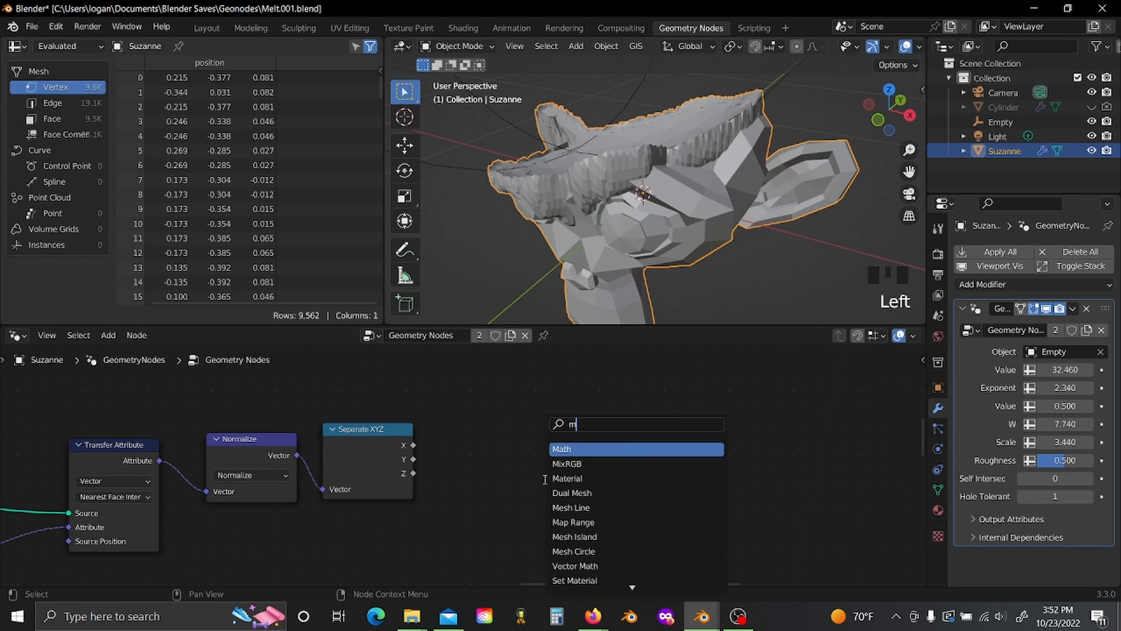
pyautogui.click(553, 450)
pyautogui.click(522, 404)
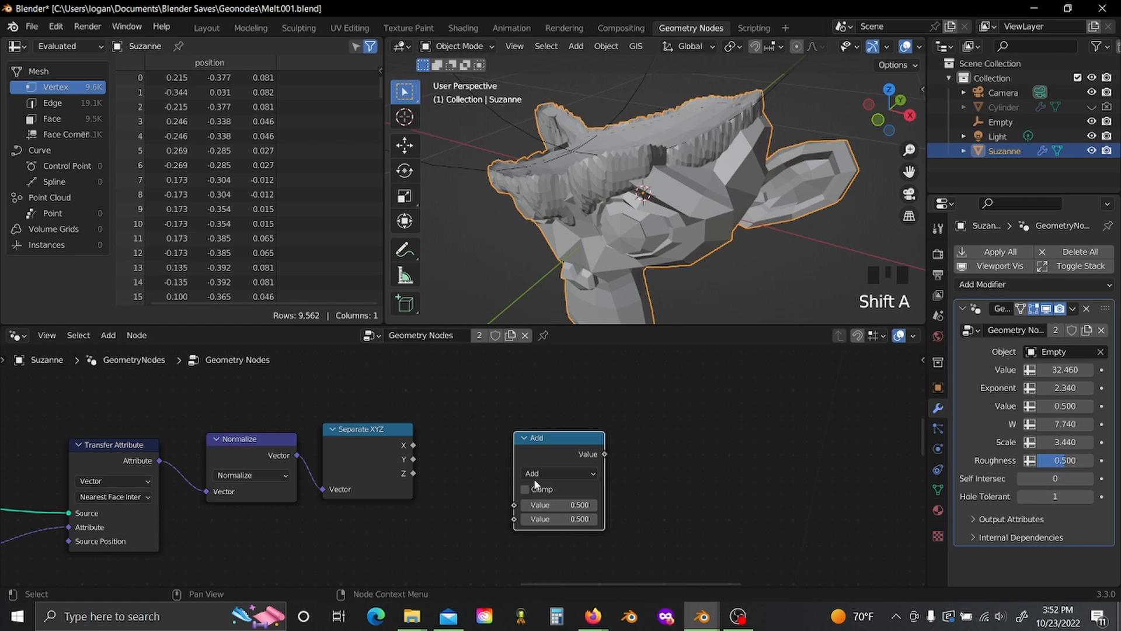
pyautogui.click(538, 472)
pyautogui.click(648, 354)
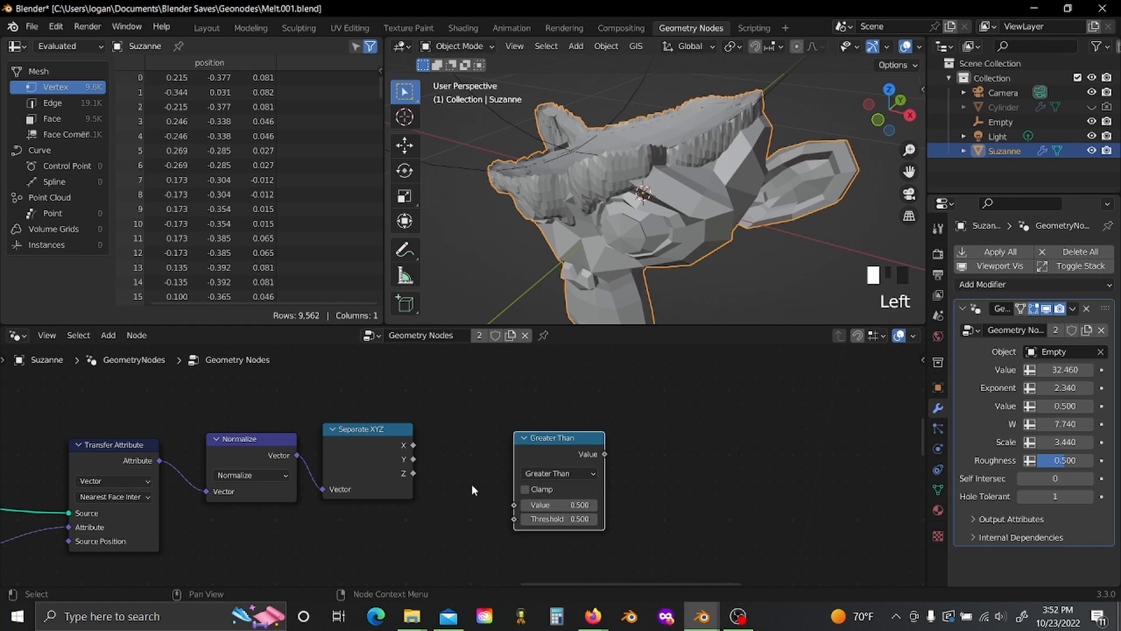
pyautogui.moveTo(414, 473); pyautogui.dragTo(514, 505)
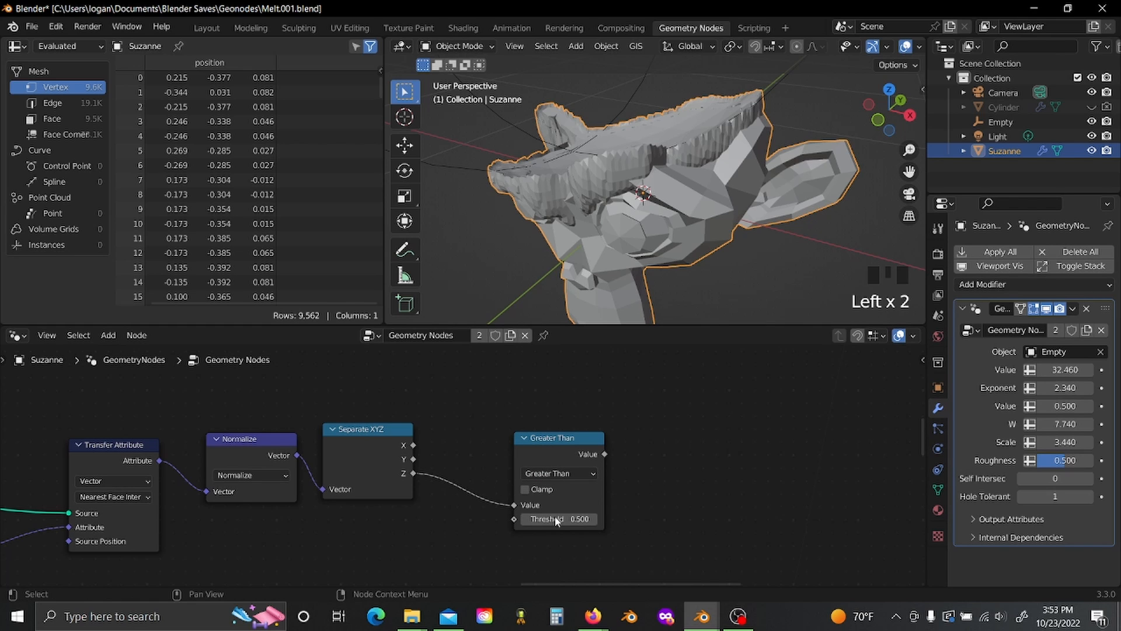
# Step: Set the Greater Than node's Threshold to 0.100 and shift the node closer to Separate XYZ
pyautogui.click(577, 520)
pyautogui.click(632, 522)
pyautogui.moveTo(596, 518); pyautogui.dragTo(385, 514, button='middle')
pyautogui.moveTo(336, 437); pyautogui.dragTo(317, 440)
# Step: Add a Combine XYZ node and connect the Greater Than result to its Z input
pyautogui.scroll(-3, 452, 485)
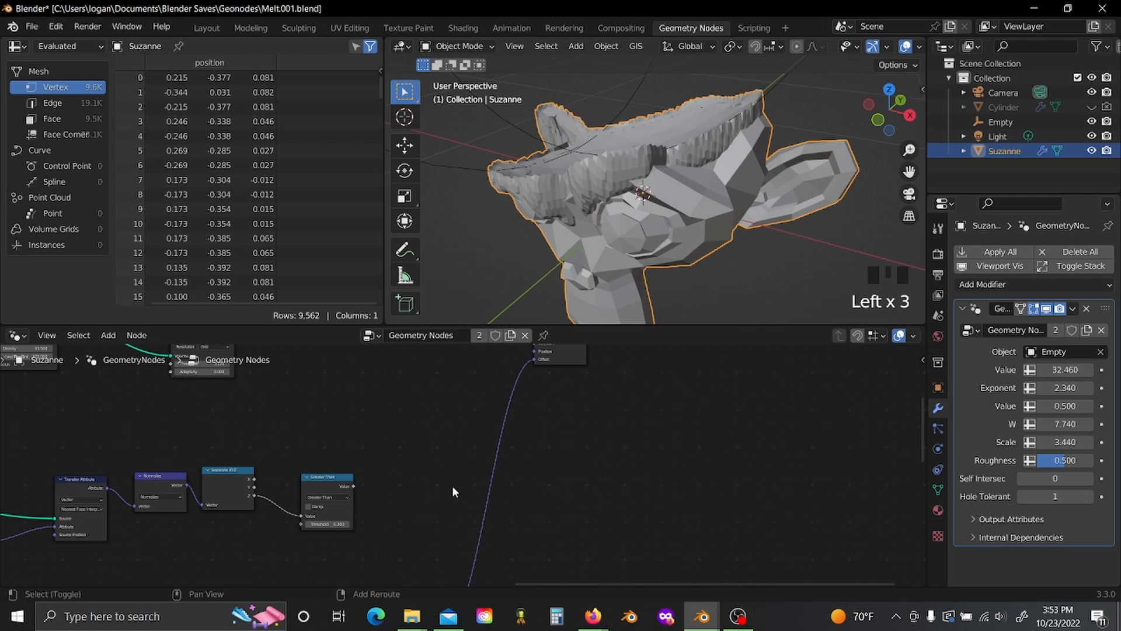
pyautogui.hotkey('shift', 'a')
pyautogui.write('com')
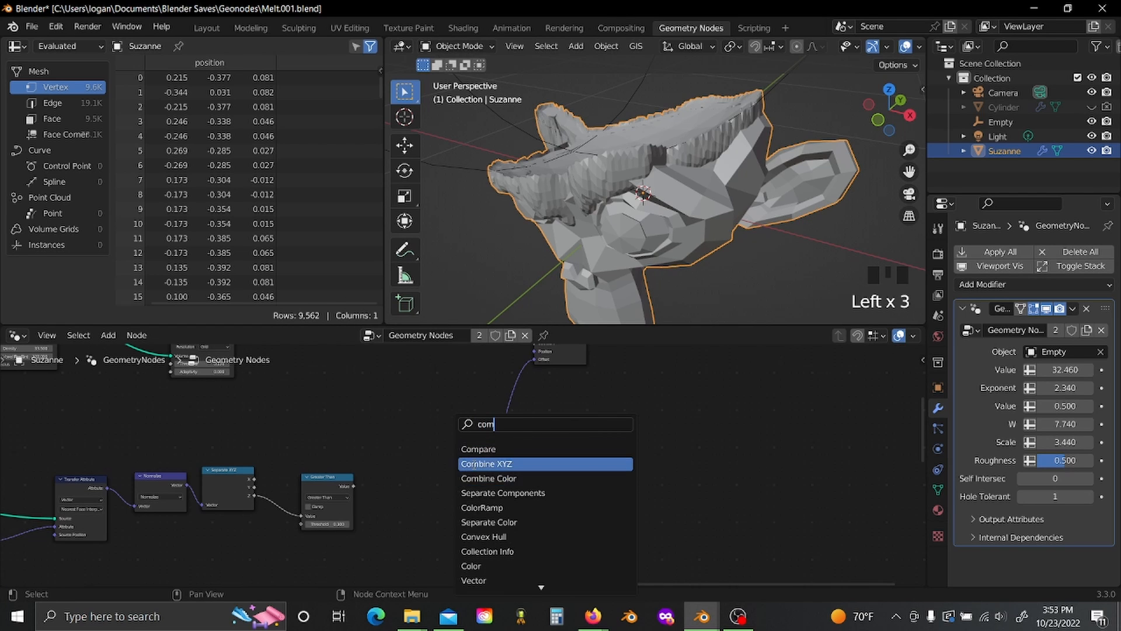
pyautogui.click(469, 464)
pyautogui.click(425, 458)
pyautogui.moveTo(412, 474); pyautogui.dragTo(454, 443, button='middle')
pyautogui.scroll(3, 454, 447)
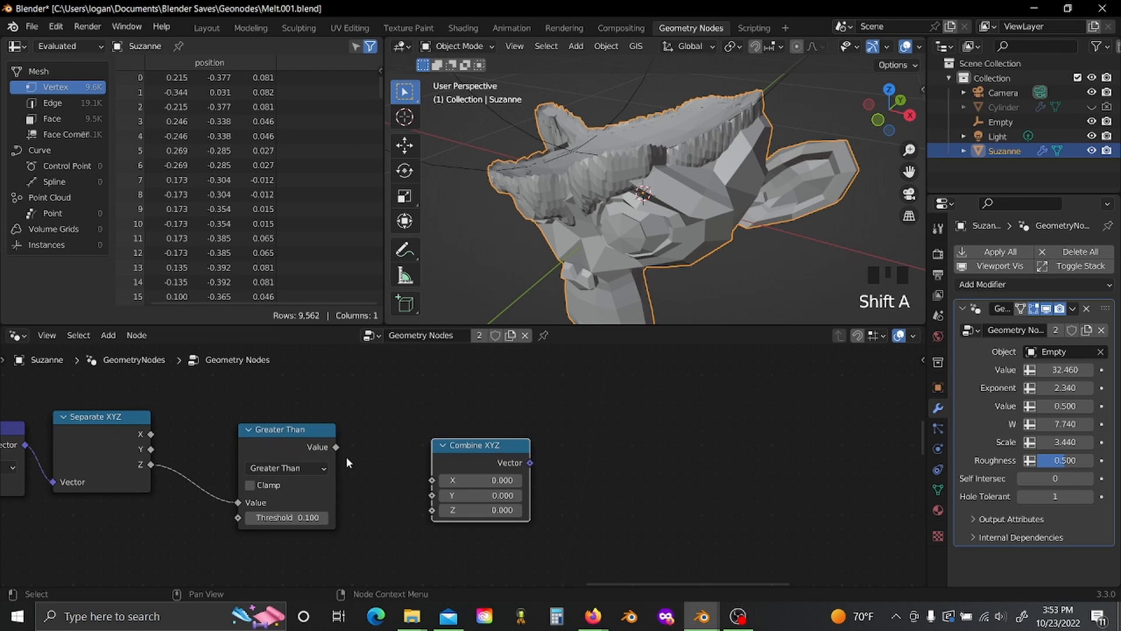
pyautogui.moveTo(338, 447); pyautogui.dragTo(432, 510)
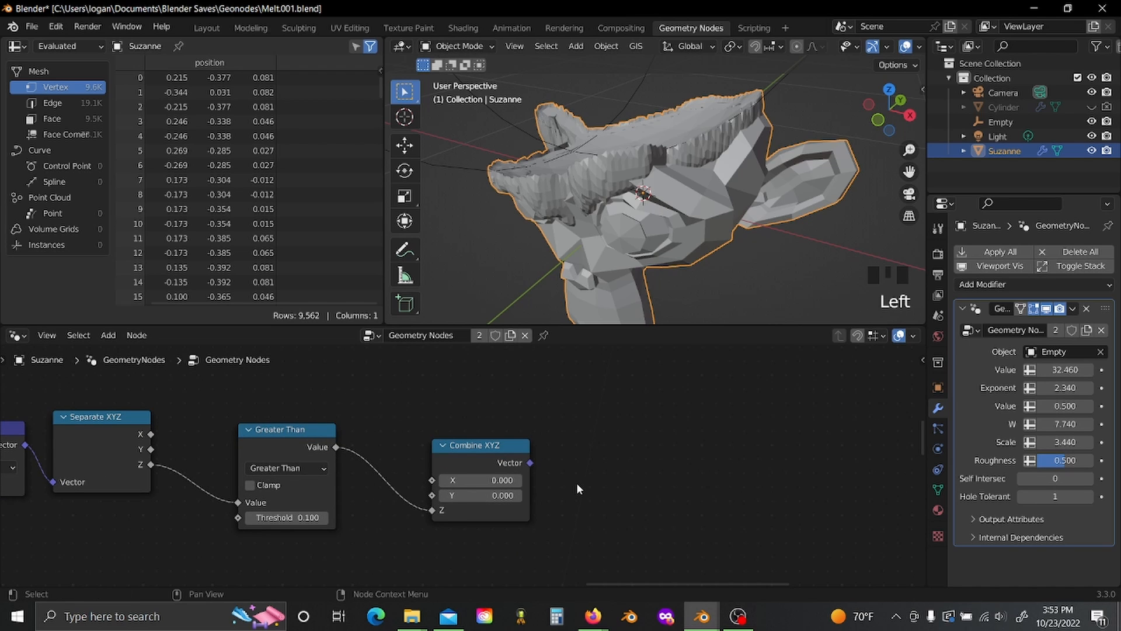
# Step: Duplicate the vector Multiply node into the Set Position offset link and connect Combine XYZ to its second Vector input
pyautogui.scroll(-3, 513, 520)
pyautogui.scroll(-2, 539, 441)
pyautogui.moveTo(526, 480); pyautogui.dragTo(538, 468, button='middle')
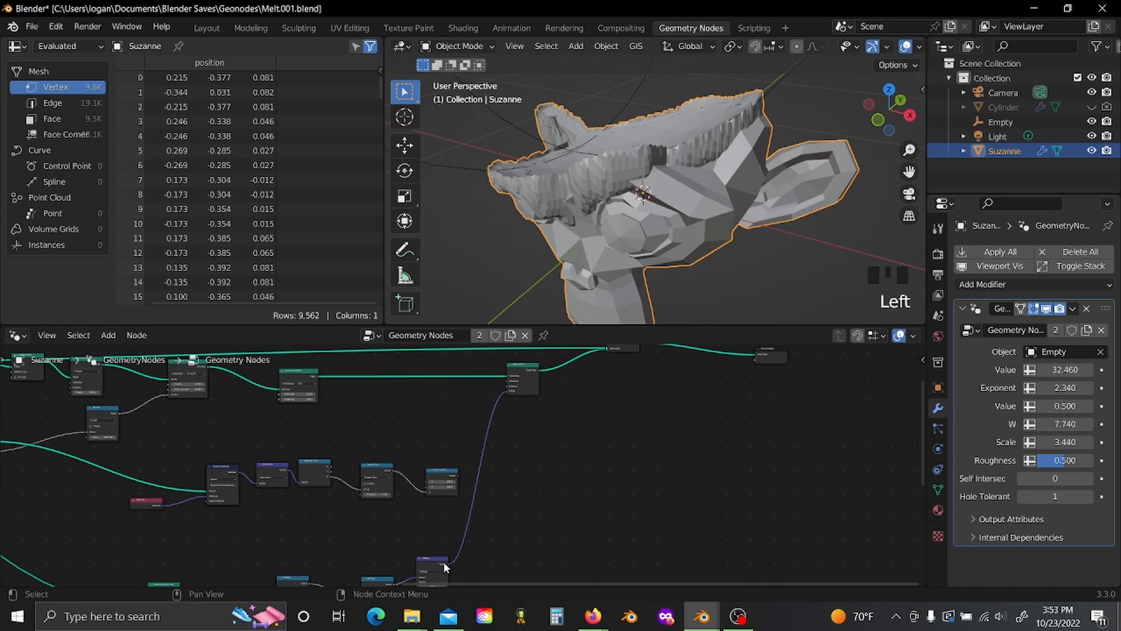
pyautogui.click(433, 562)
pyautogui.hotkey('shift', 'd')
pyautogui.click(501, 442)
pyautogui.scroll(3, 501, 442)
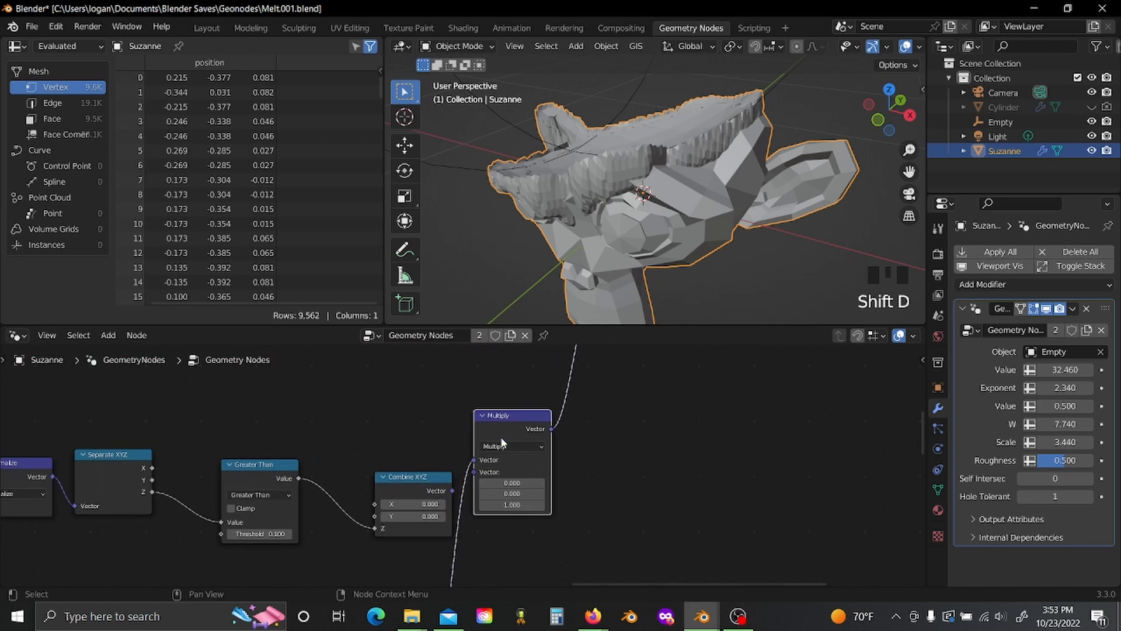
pyautogui.scroll(2, 472, 476)
pyautogui.moveTo(445, 506); pyautogui.dragTo(480, 476)
# Step: Change the Greater Than node's operation to Less Than and check the drips around the monkey's cut rim
pyautogui.moveTo(569, 237); pyautogui.dragTo(672, 303, button='middle')
pyautogui.scroll(3, 642, 379)
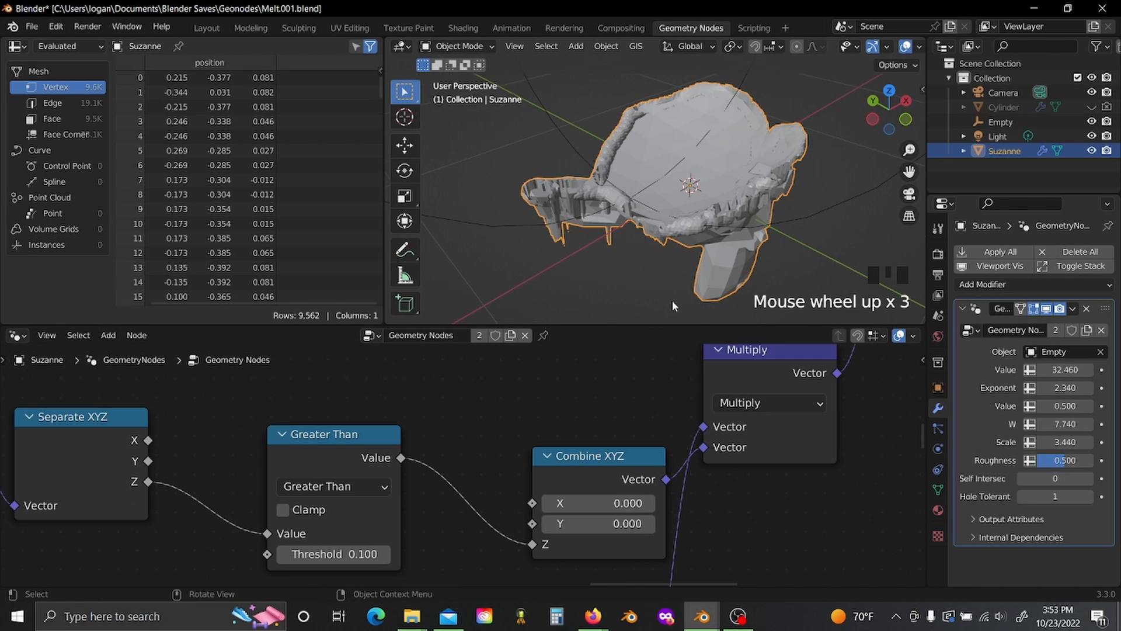
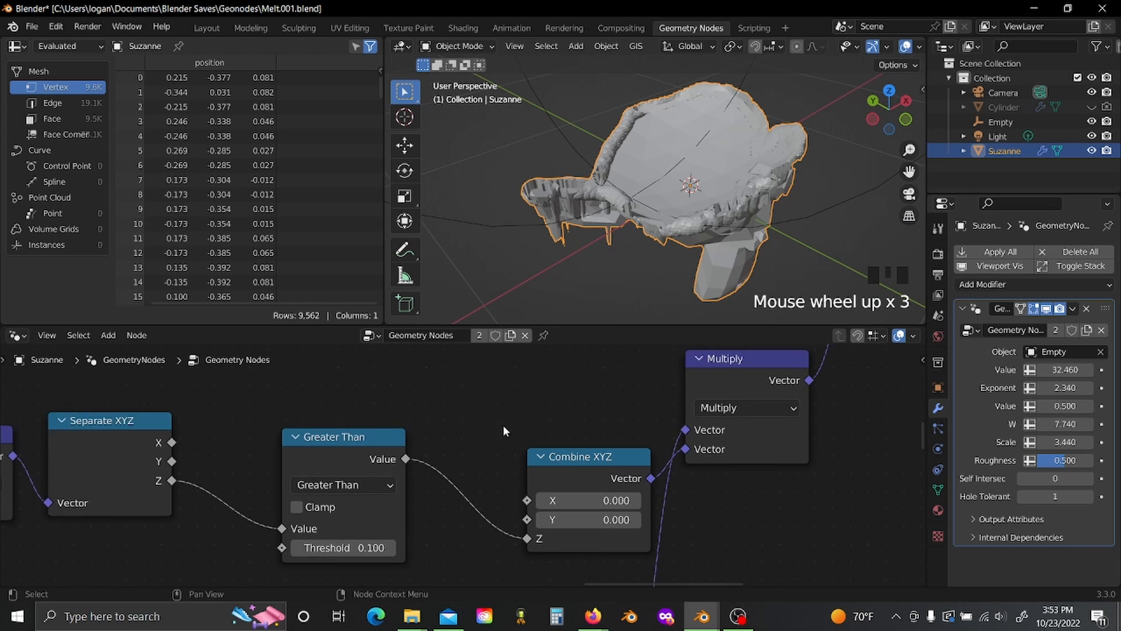
pyautogui.click(439, 467)
pyautogui.click(566, 286)
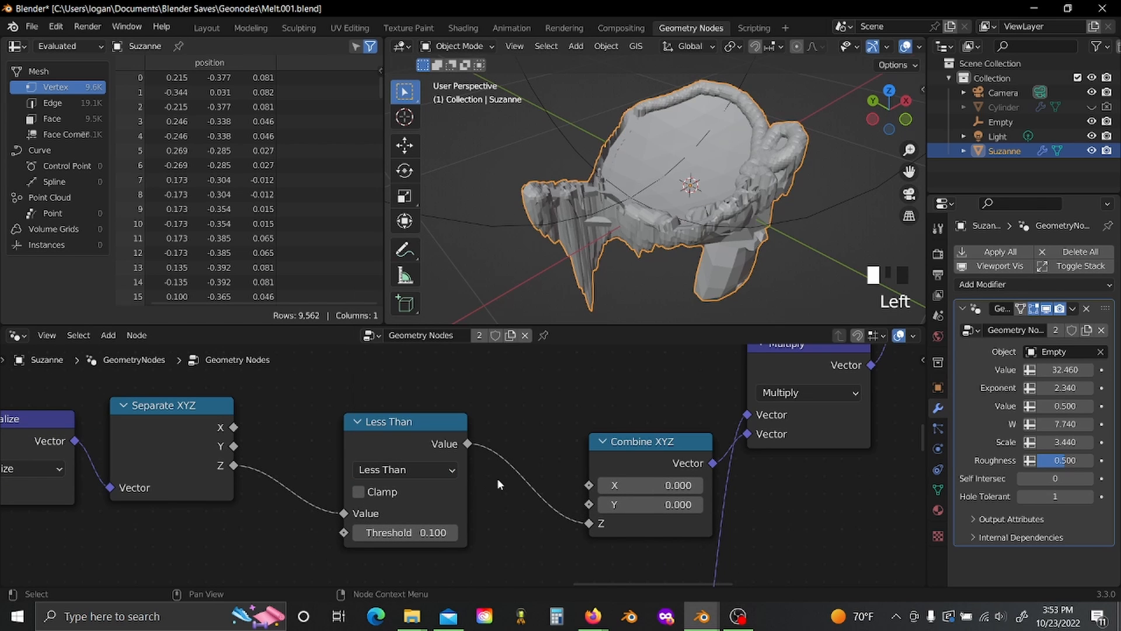
pyautogui.moveTo(689, 192); pyautogui.dragTo(730, 192, button='middle')
pyautogui.scroll(3, 671, 169)
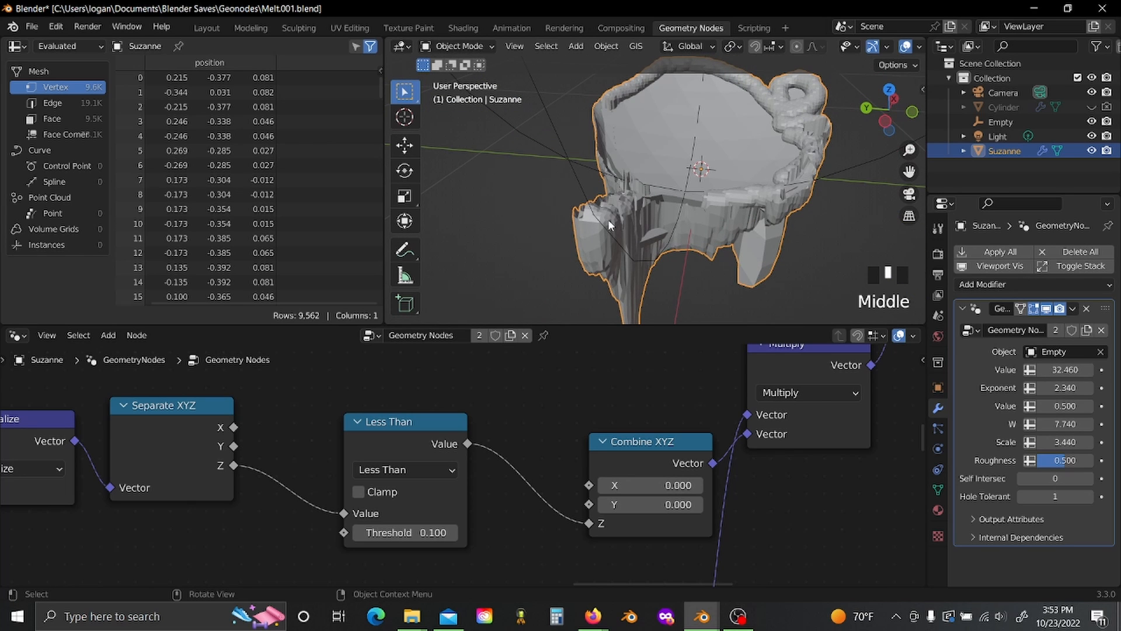
# Step: Move the Set Position, Join Geometry and Group Output nodes farther from Volume to Mesh to make room
pyautogui.scroll(-6, 624, 418)
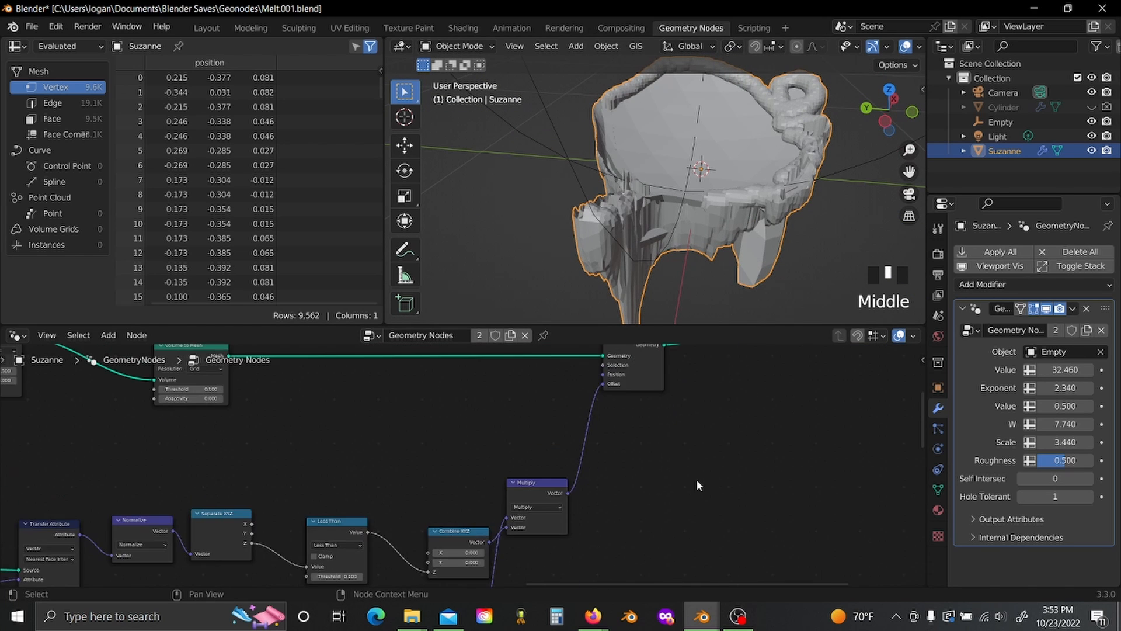
pyautogui.moveTo(696, 479); pyautogui.dragTo(674, 473, button='middle')
pyautogui.scroll(4, 458, 496)
pyautogui.moveTo(341, 426); pyautogui.dragTo(707, 528)
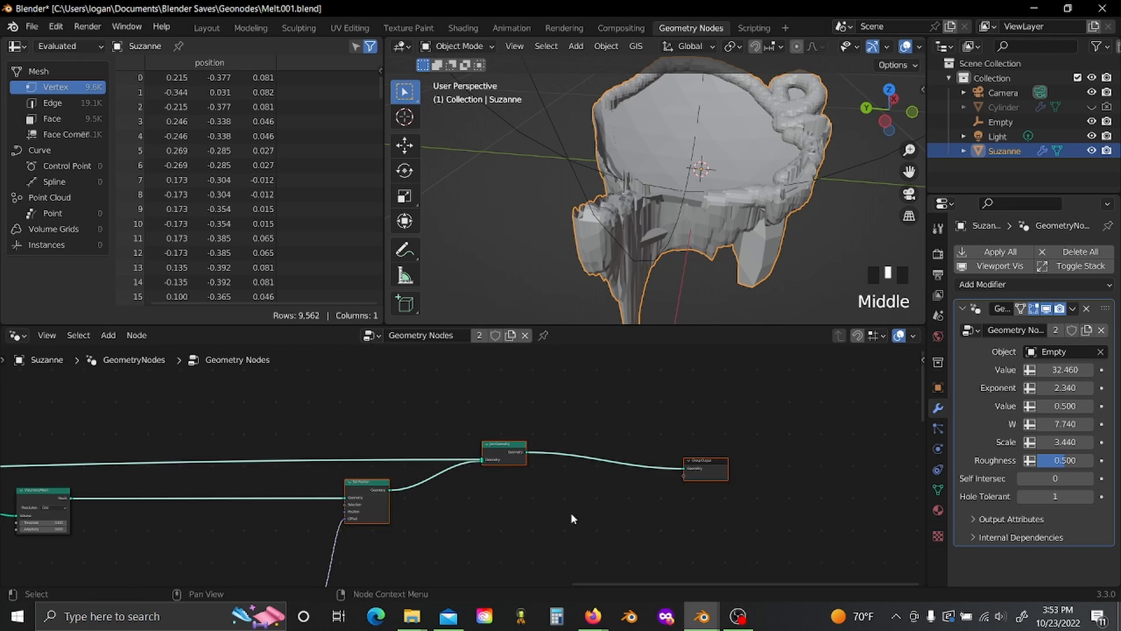
pyautogui.press('g')
pyautogui.click(757, 500)
pyautogui.click(496, 502)
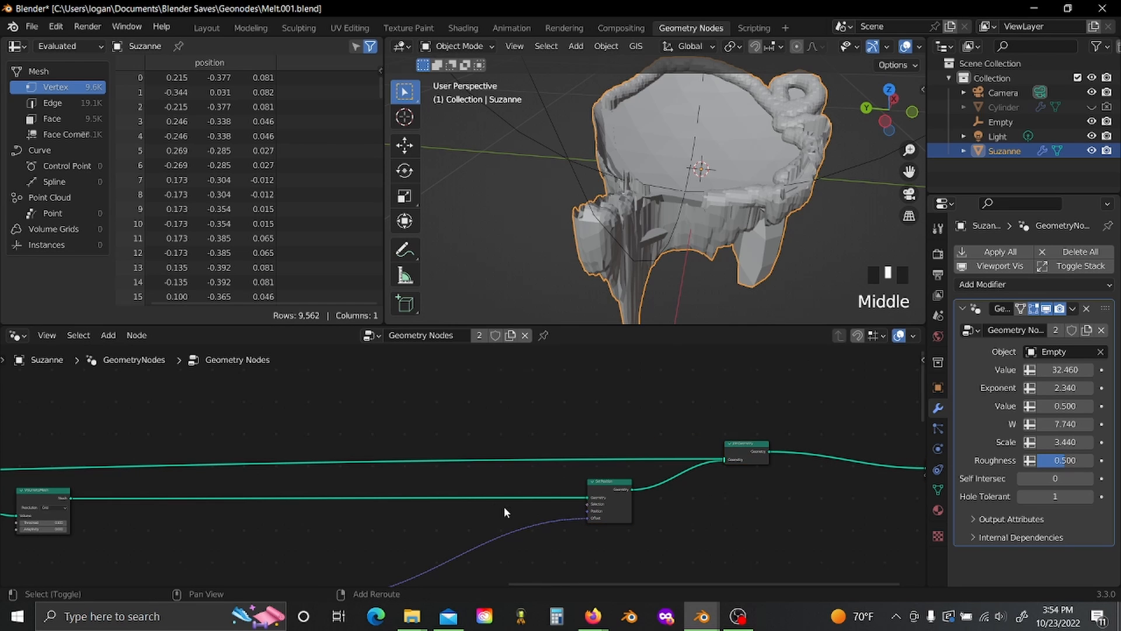
# Step: Duplicate the Join Geometry node into the link between Set Position and the final Join Geometry, lowering Set Position slightly
pyautogui.click(753, 448)
pyautogui.hotkey('shift', 'd')
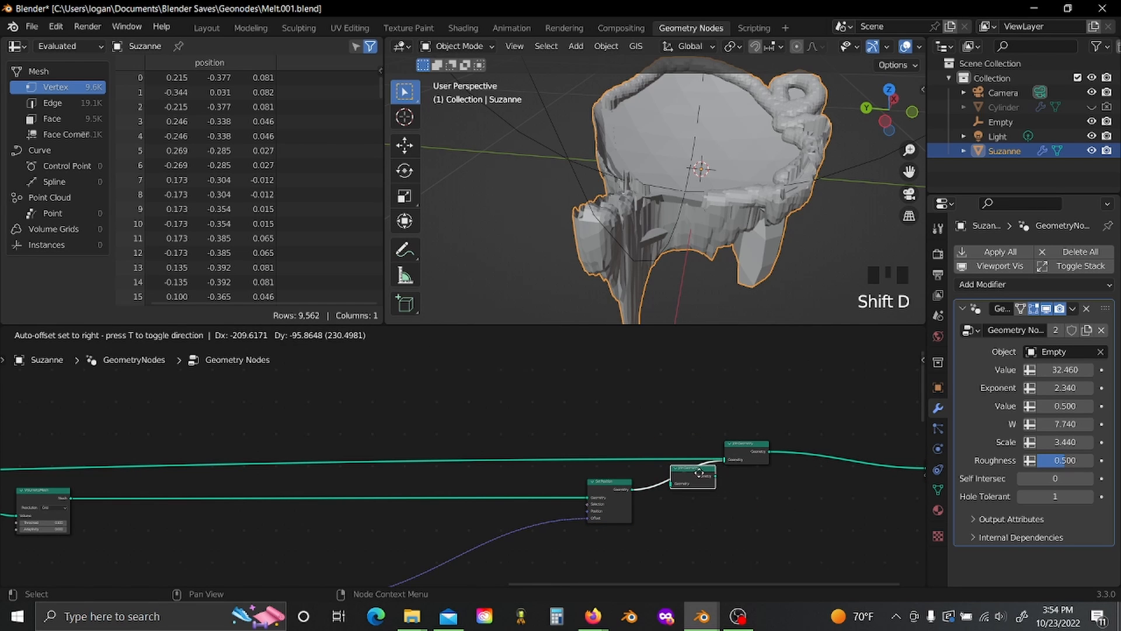
pyautogui.click(695, 471)
pyautogui.moveTo(630, 492); pyautogui.dragTo(579, 519)
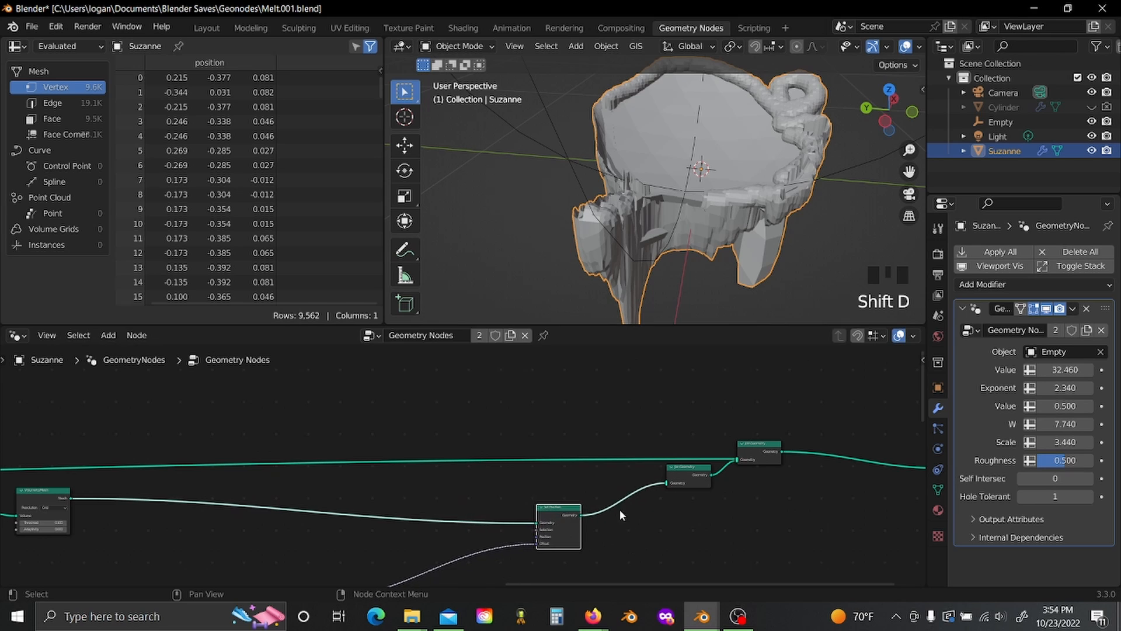
# Step: Connect the Volume to Mesh output directly to the duplicated Join Geometry node and inspect the drips on the monkey
pyautogui.scroll(2, 369, 517)
pyautogui.moveTo(168, 501); pyautogui.dragTo(183, 490)
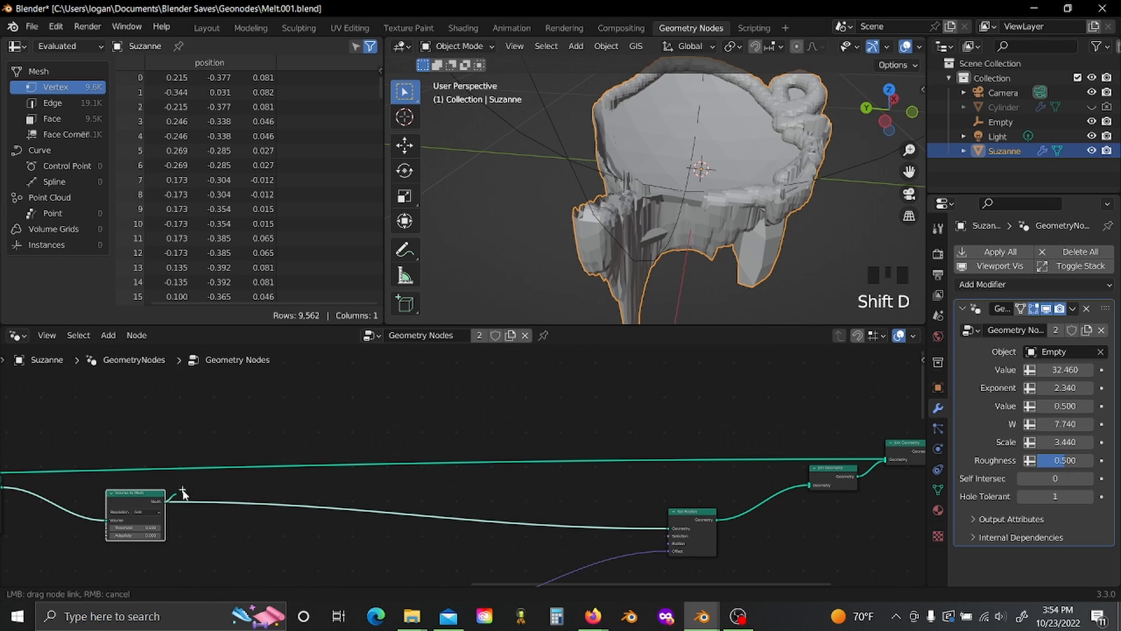
pyautogui.moveTo(570, 514); pyautogui.dragTo(810, 486)
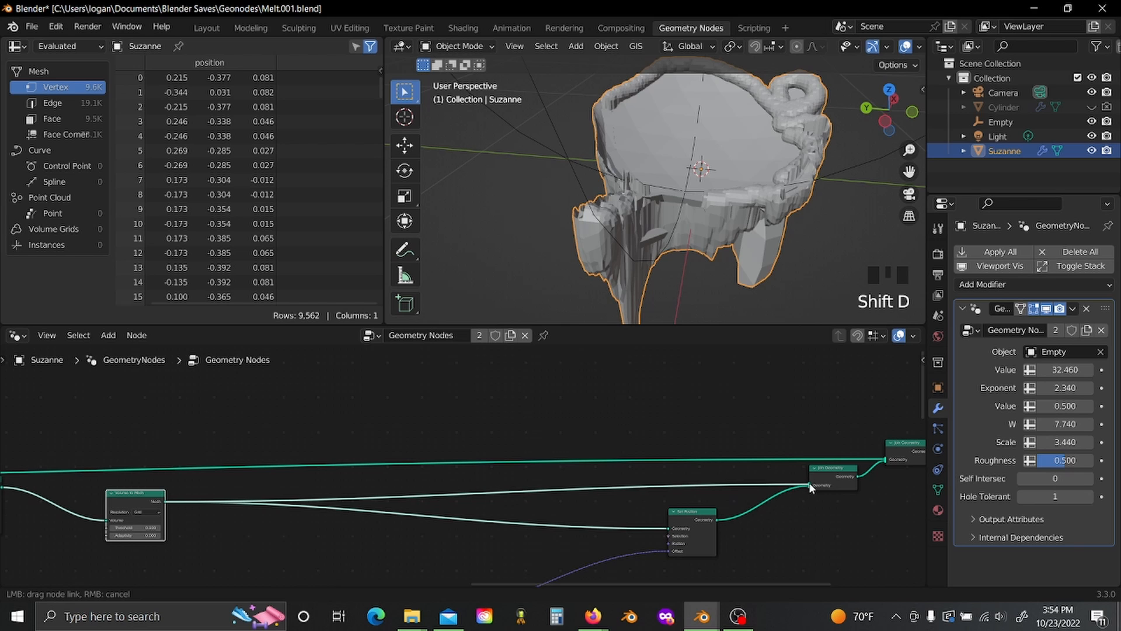
pyautogui.click(777, 476)
pyautogui.moveTo(814, 261); pyautogui.dragTo(657, 224, button='middle')
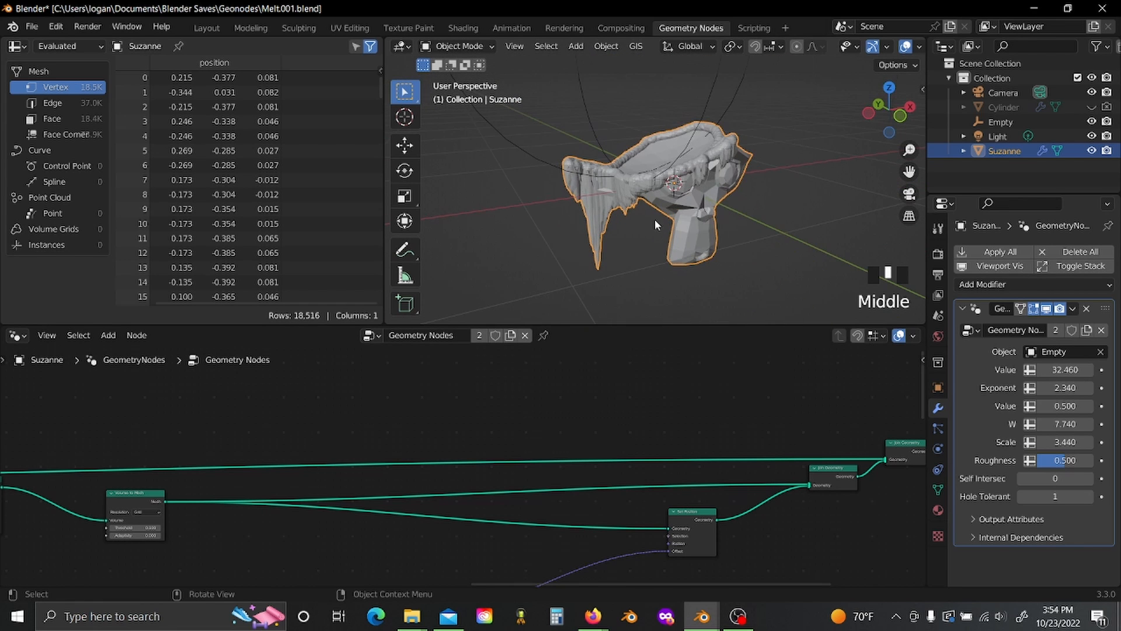
pyautogui.moveTo(670, 179); pyautogui.dragTo(642, 193, button='middle')
pyautogui.scroll(5, 684, 155)
pyautogui.scroll(-1, 685, 156)
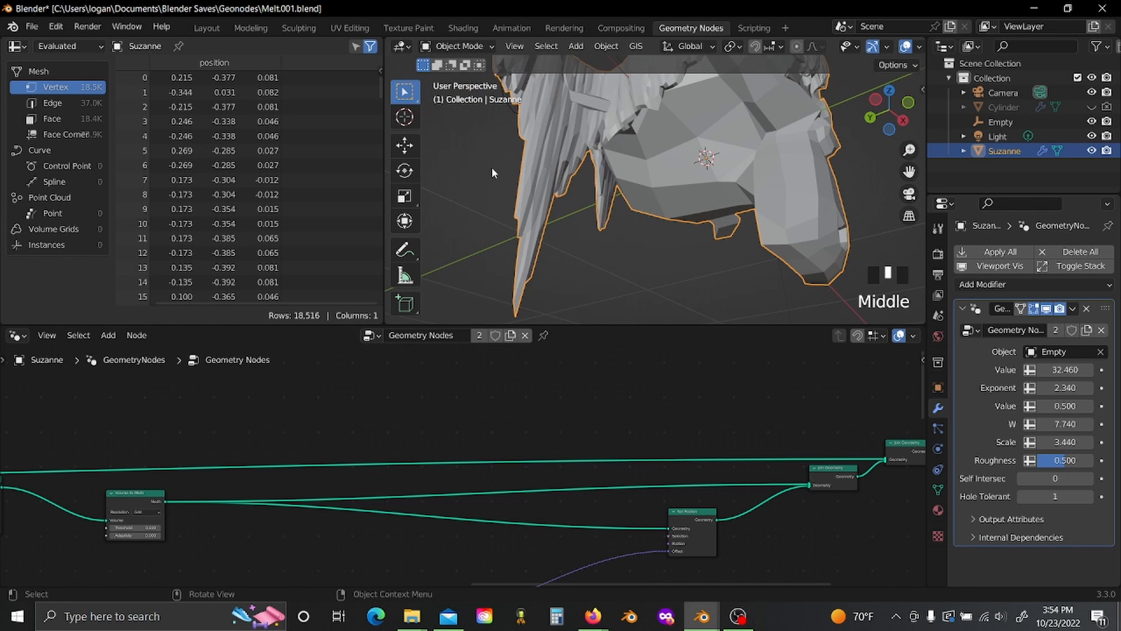
pyautogui.scroll(-3, 606, 200)
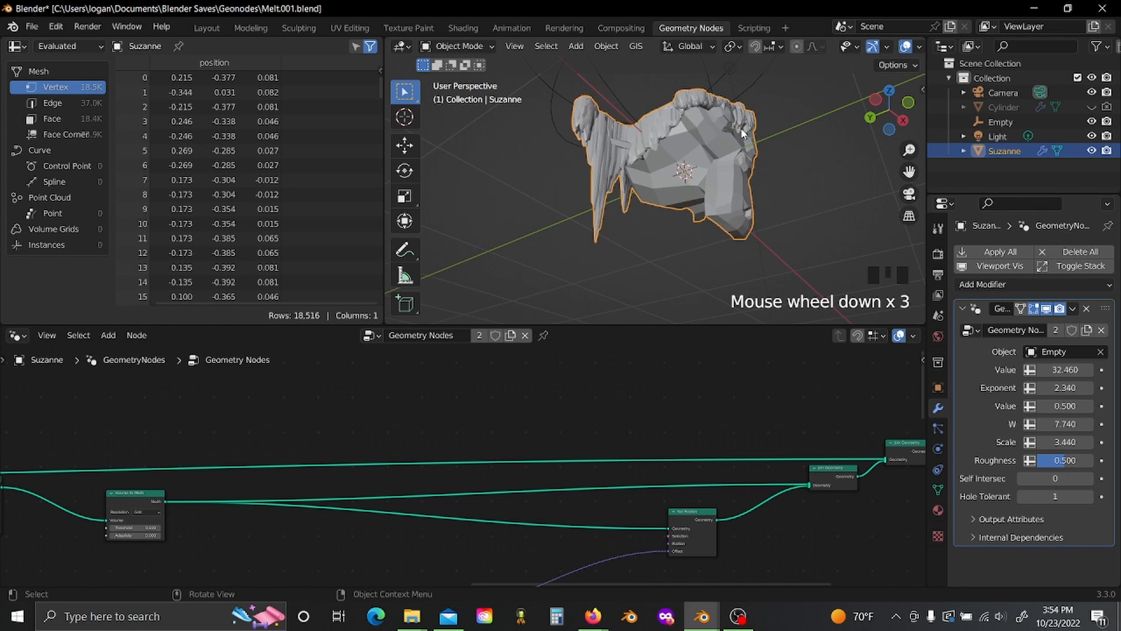
# Step: Move the final Join Geometry and Group Output nodes farther along the chain, leaving a wide gap between the two
pyautogui.moveTo(606, 200); pyautogui.dragTo(724, 245, button='middle')
pyautogui.scroll(-1, 710, 409)
pyautogui.keyDown('ctrl'); pyautogui.scroll(-6, 710, 409); pyautogui.keyUp('ctrl')
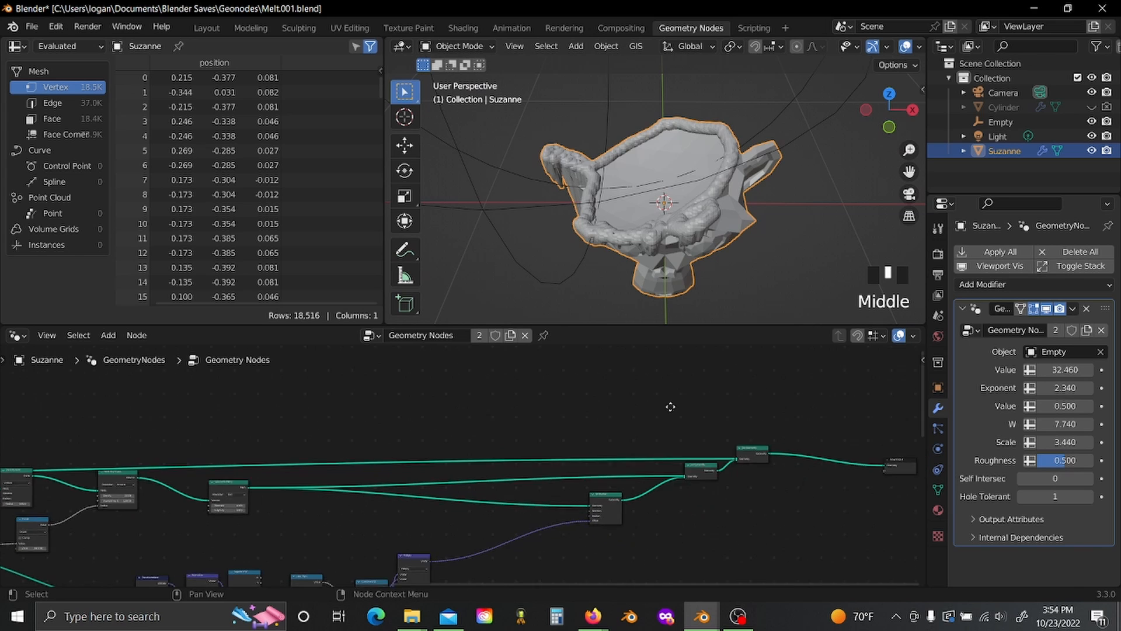
pyautogui.keyDown('ctrl'); pyautogui.scroll(-5, 538, 444); pyautogui.keyUp('ctrl')
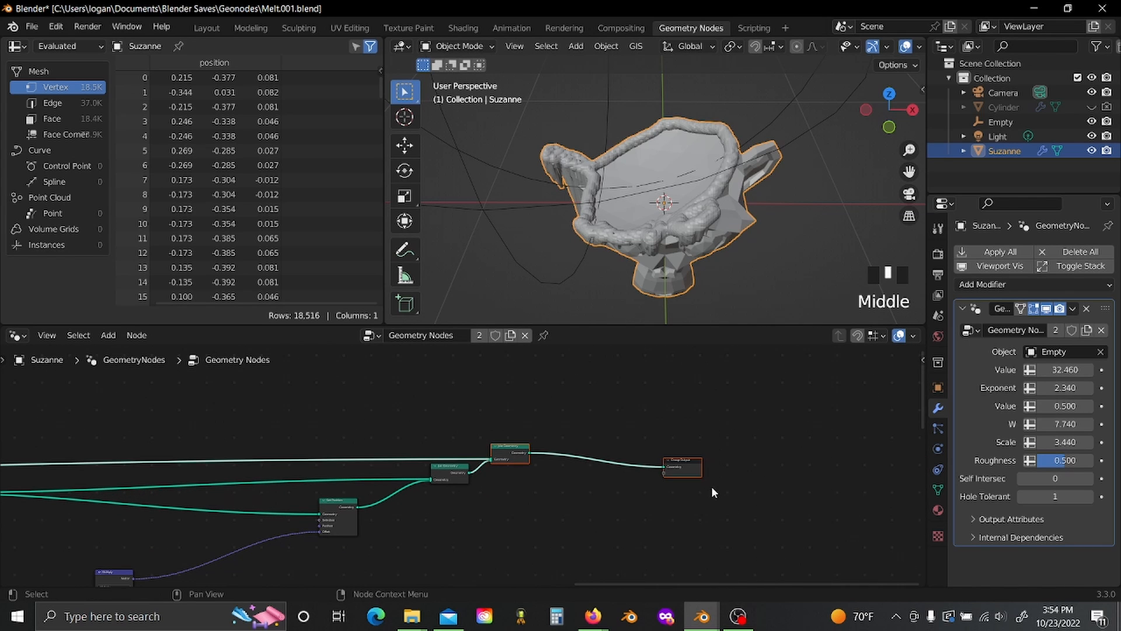
pyautogui.click(492, 461)
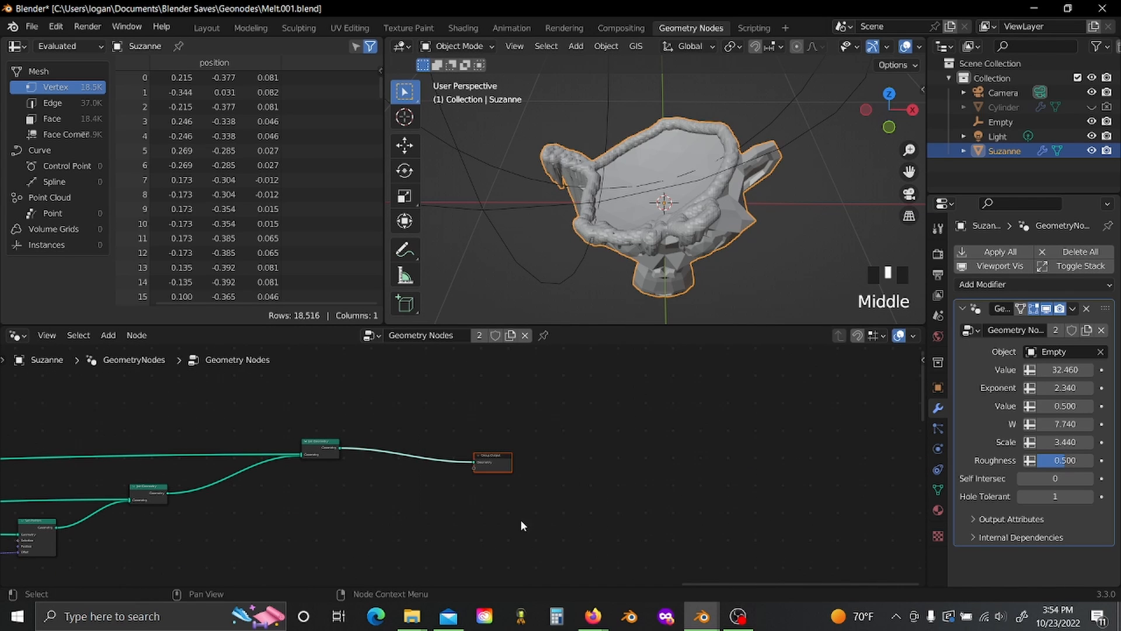
pyautogui.press('g')
pyautogui.click(614, 521)
pyautogui.click(614, 526)
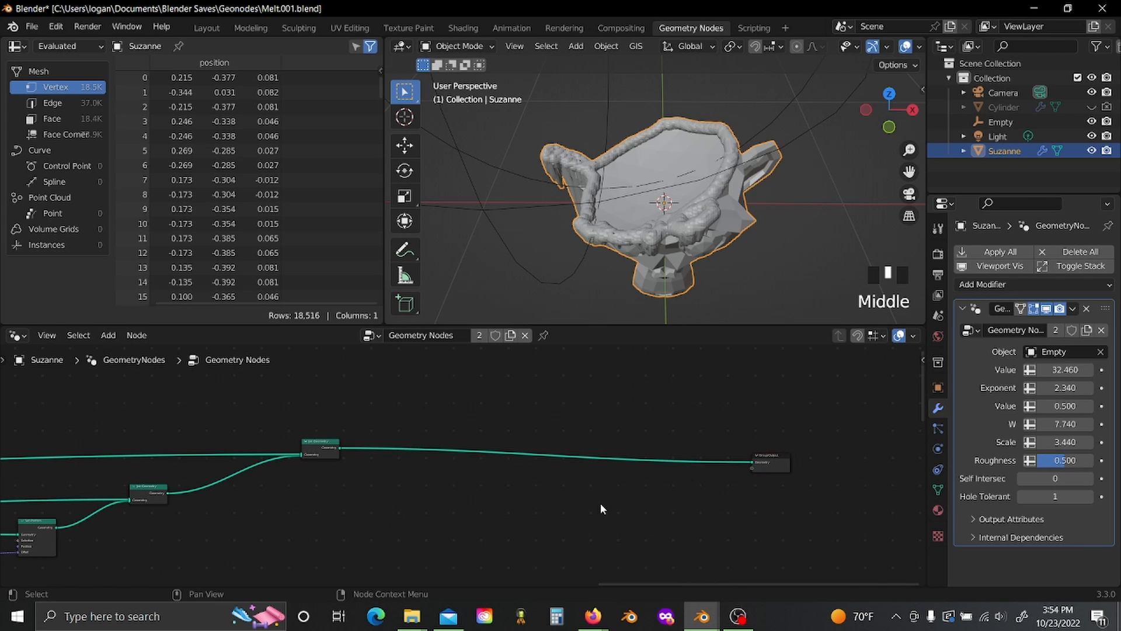
# Step: Add a Mesh to Volume node on the link between the final Join Geometry and Group Output
pyautogui.scroll(1, 601, 505)
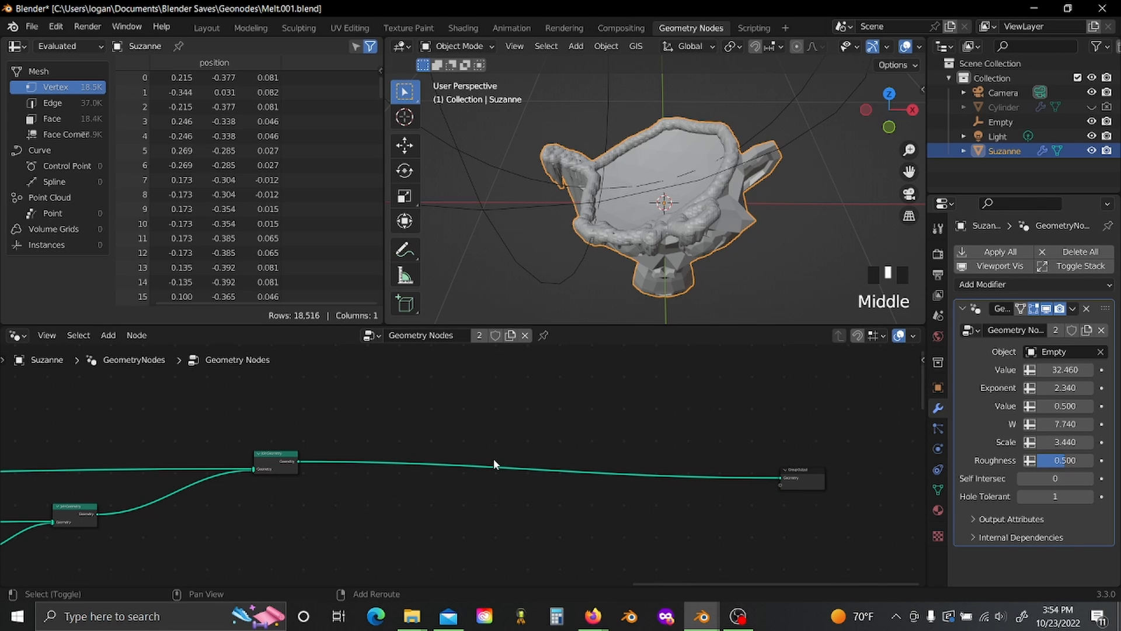
pyautogui.hotkey('shift', 'a')
pyautogui.write('s')
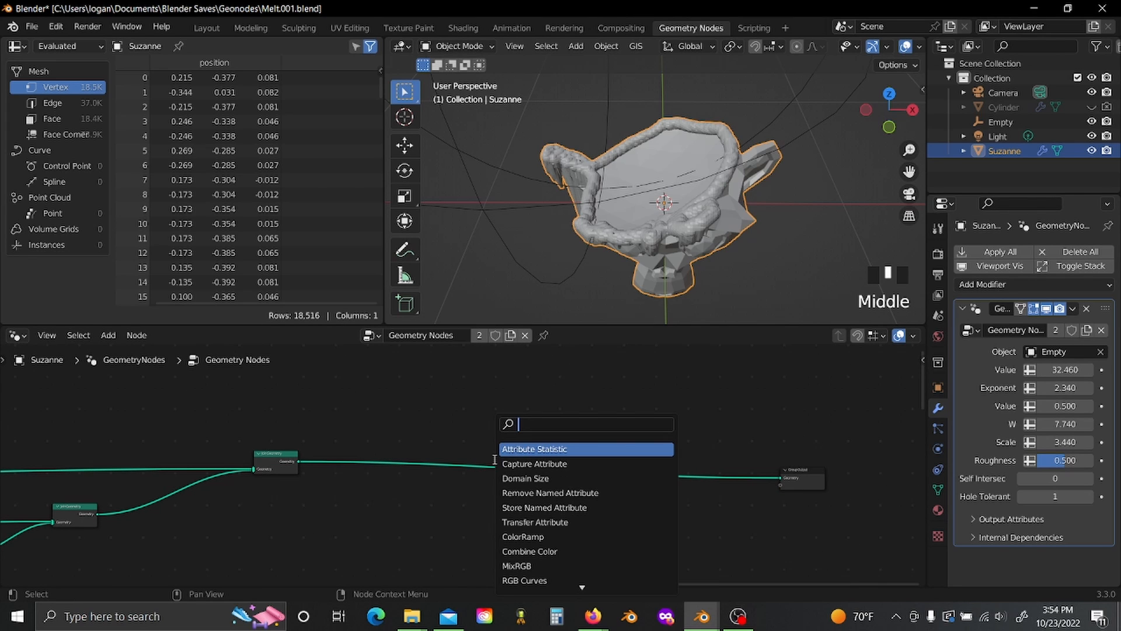
pyautogui.write('mesh tp')
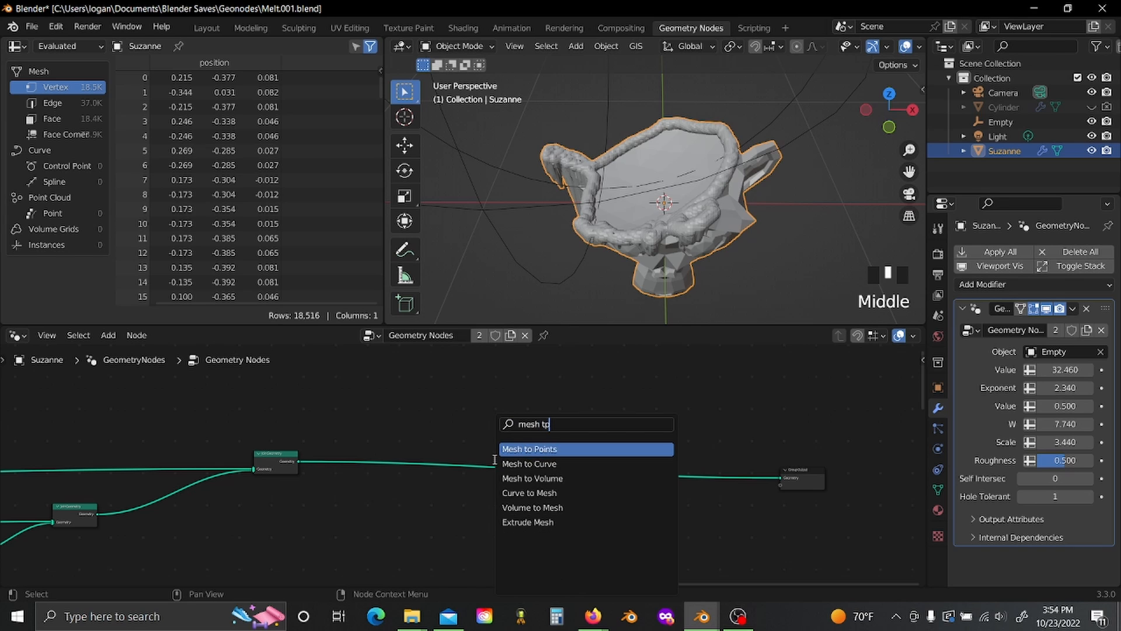
pyautogui.press('Down')
pyautogui.press('Down')
pyautogui.press('Return')
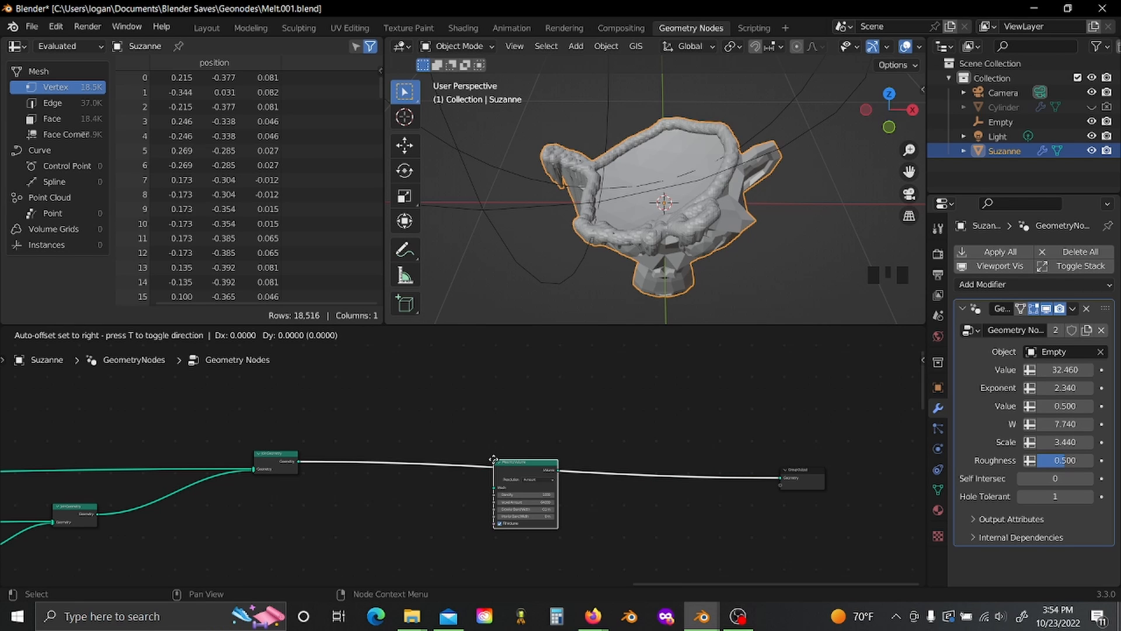
pyautogui.click(387, 453)
# Step: Insert a Volume to Mesh node between the new Mesh to Volume node and Group Output
pyautogui.hotkey('shift', 'a')
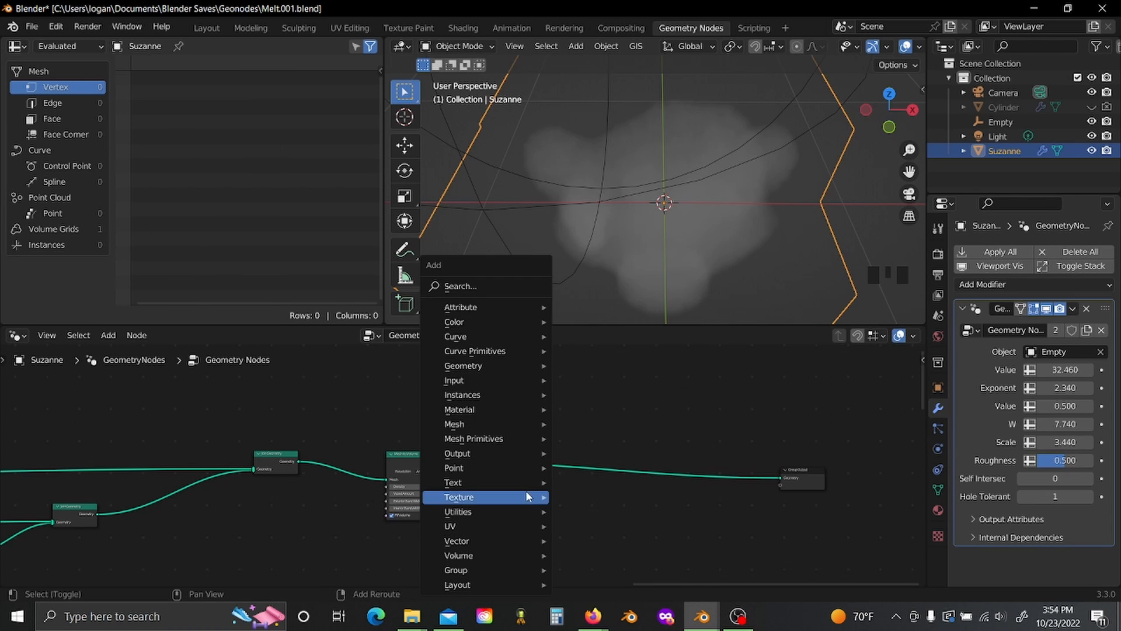
pyautogui.write('volume to')
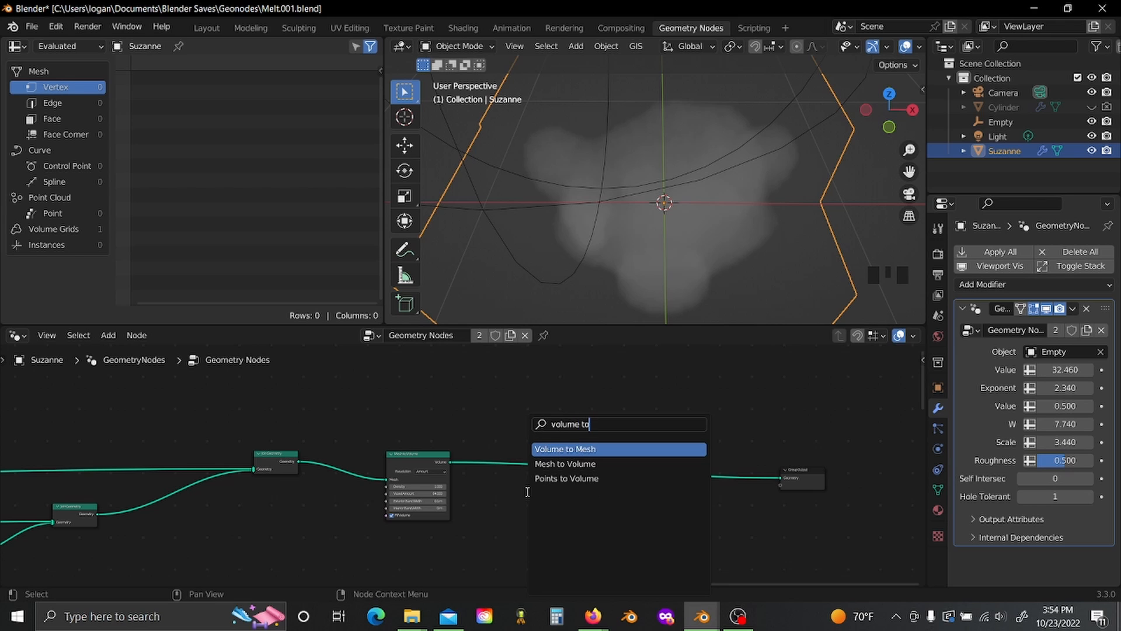
pyautogui.press('Return')
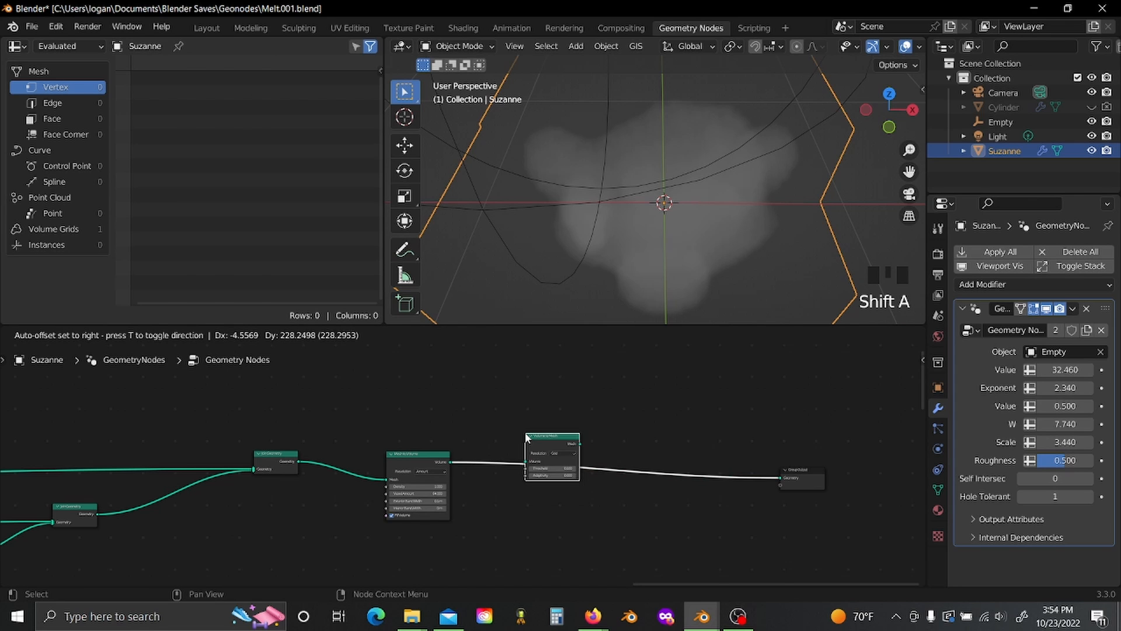
pyautogui.click(526, 434)
pyautogui.scroll(4, 444, 490)
# Step: Save the file and set the new Mesh to Volume node's resolution mode to Size
pyautogui.hotkey('ctrl', 's')
pyautogui.click(414, 443)
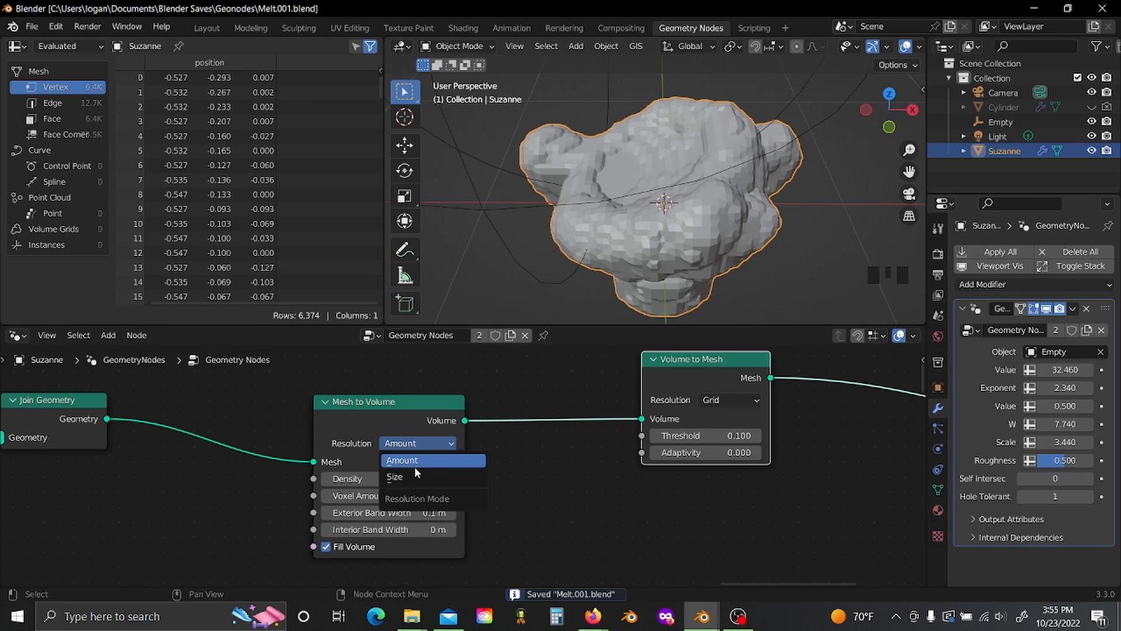
pyautogui.click(408, 481)
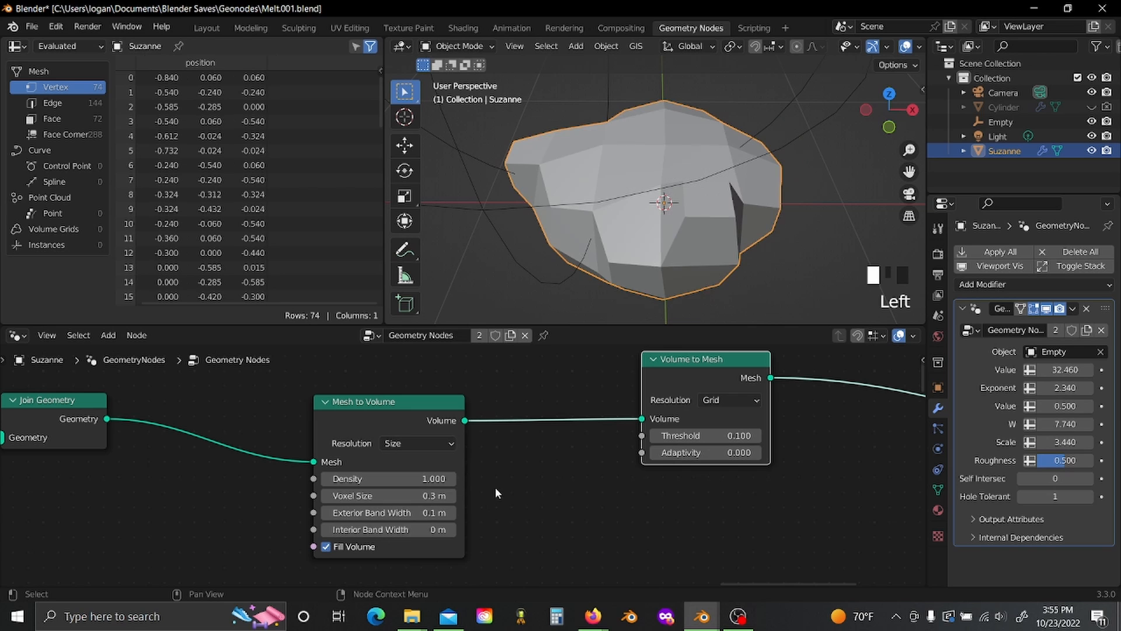
# Step: Add a Math node below the final Join Geometry, set it to Divide, and set its second value to 100
pyautogui.moveTo(524, 482); pyautogui.dragTo(746, 440, button='middle')
pyautogui.scroll(-2, 746, 439)
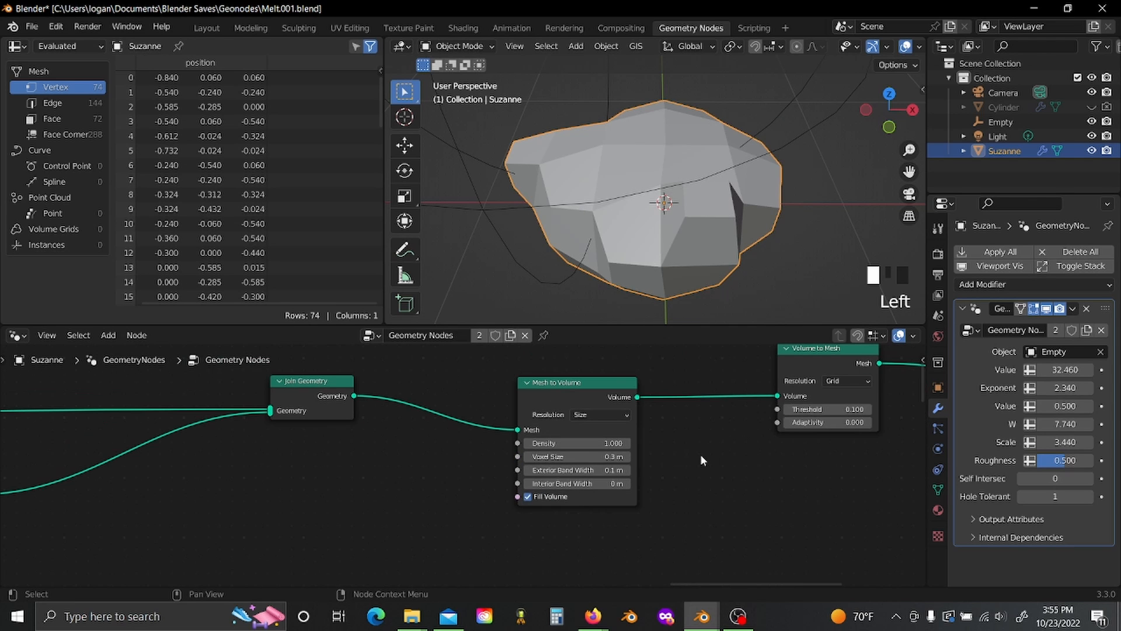
pyautogui.hotkey('shift', 'a')
pyautogui.write('math')
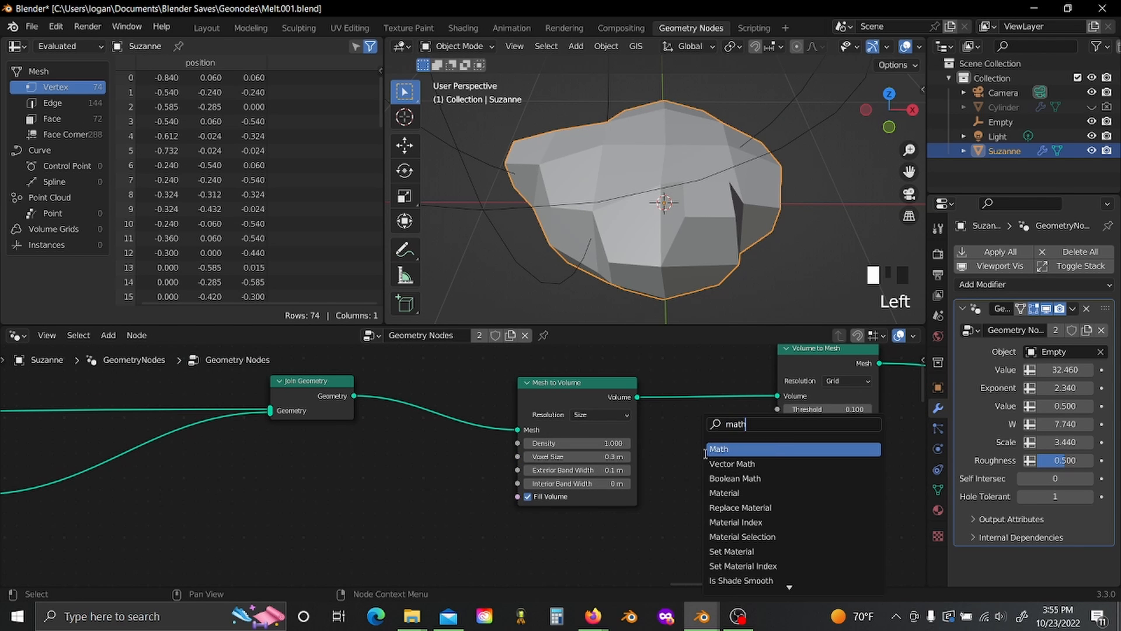
pyautogui.press('Return')
pyautogui.click(323, 489)
pyautogui.click(331, 497)
pyautogui.click(321, 387)
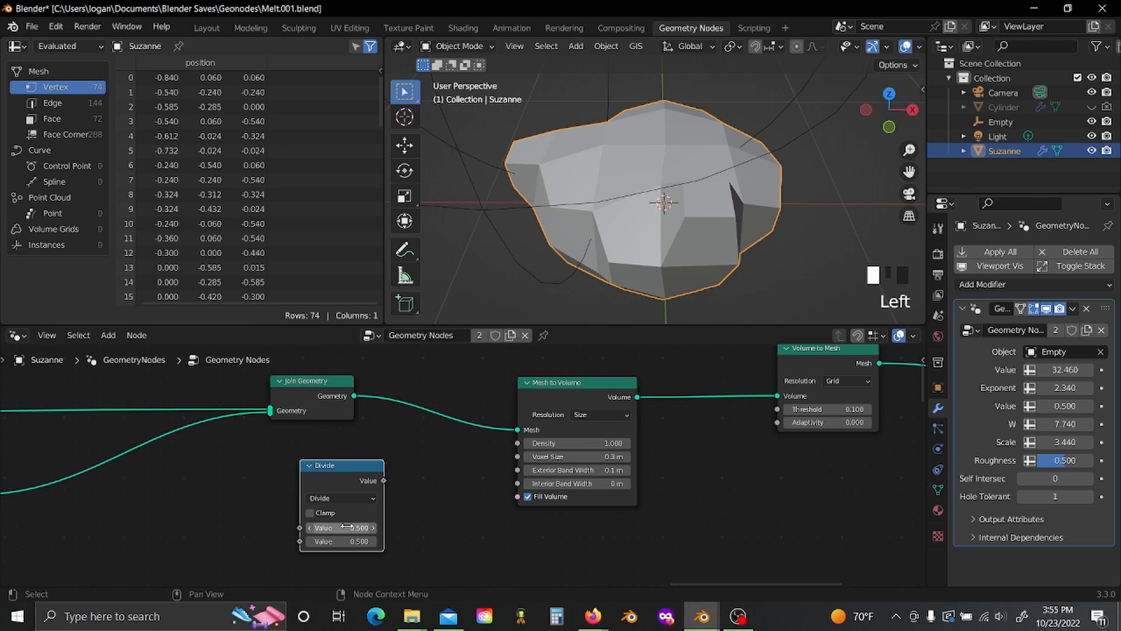
pyautogui.write('100')
pyautogui.press('Return')
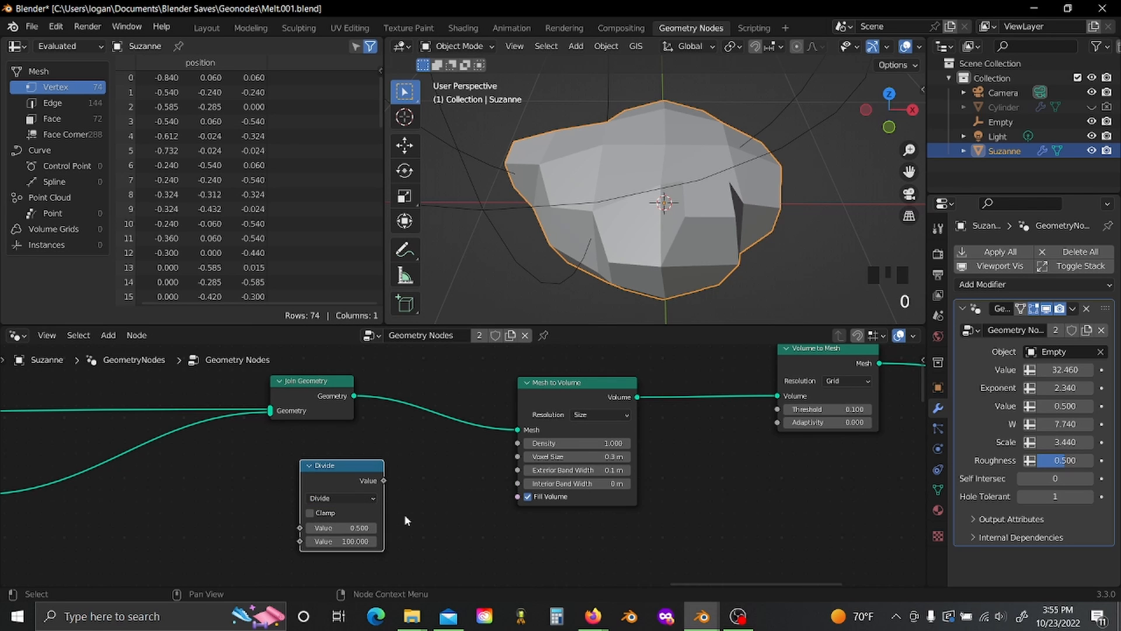
# Step: Set the Divide node's first value to 10 and connect its output to Mesh to Volume's Voxel Size
pyautogui.scroll(2, 404, 514)
pyautogui.click(327, 549)
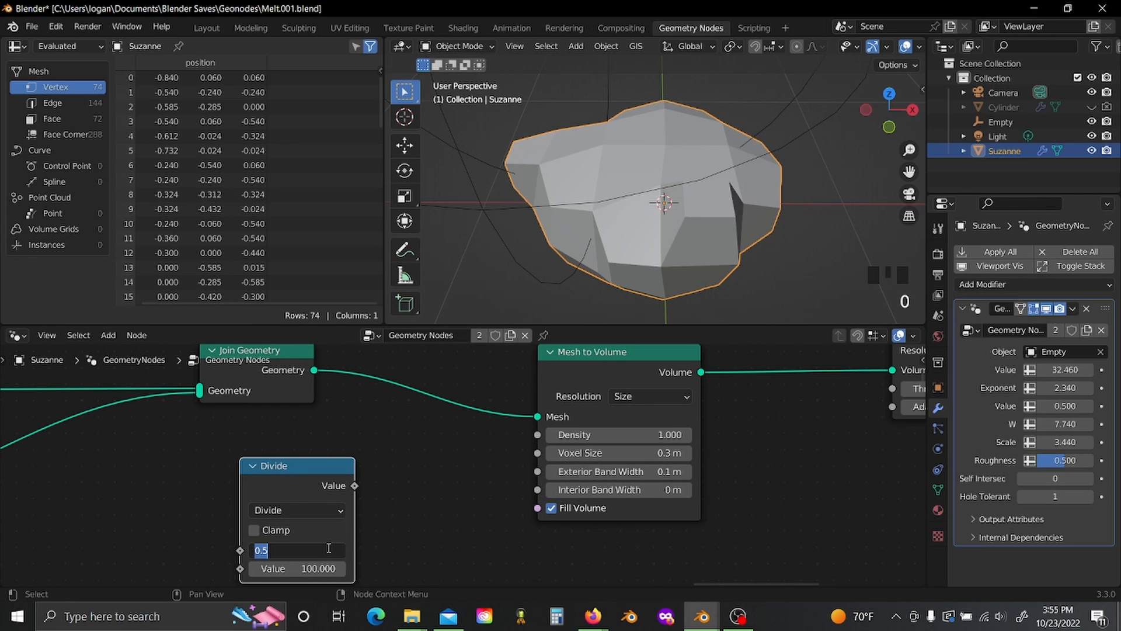
pyautogui.write('10')
pyautogui.moveTo(354, 485); pyautogui.dragTo(424, 482)
pyautogui.moveTo(535, 457); pyautogui.dragTo(535, 456)
pyautogui.scroll(-1, 436, 477)
pyautogui.scroll(2, 435, 478)
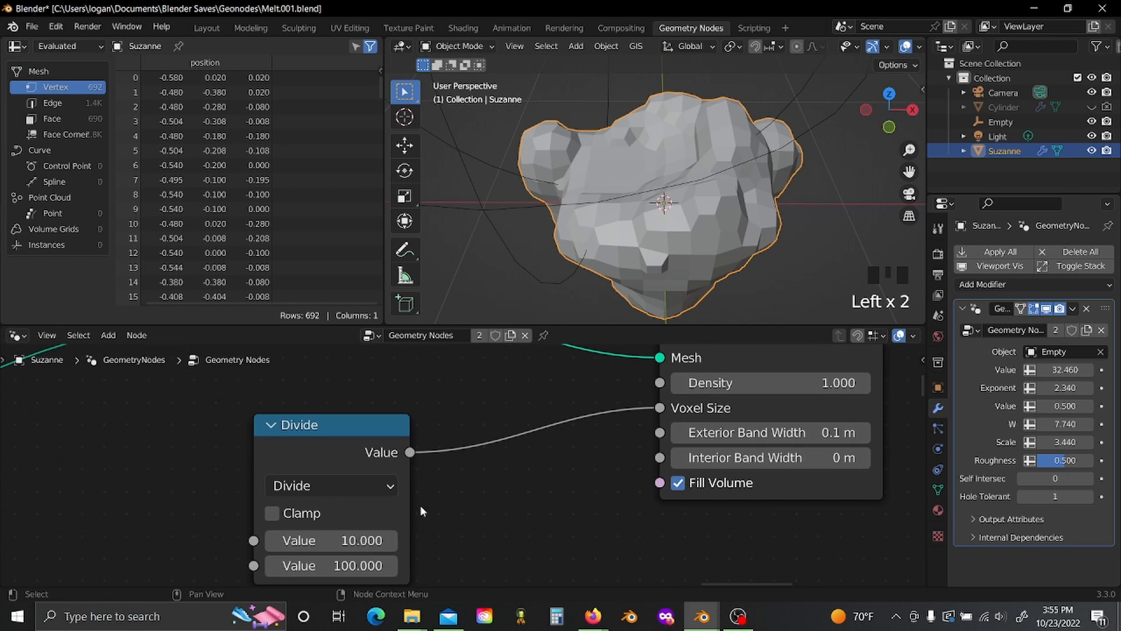
# Step: Set the Divide node's second value to 1000 to refine the voxel size
pyautogui.keyDown('shift'); pyautogui.moveTo(331, 540); pyautogui.dragTo(203, 540); pyautogui.keyUp('shift')
pyautogui.press('Escape')
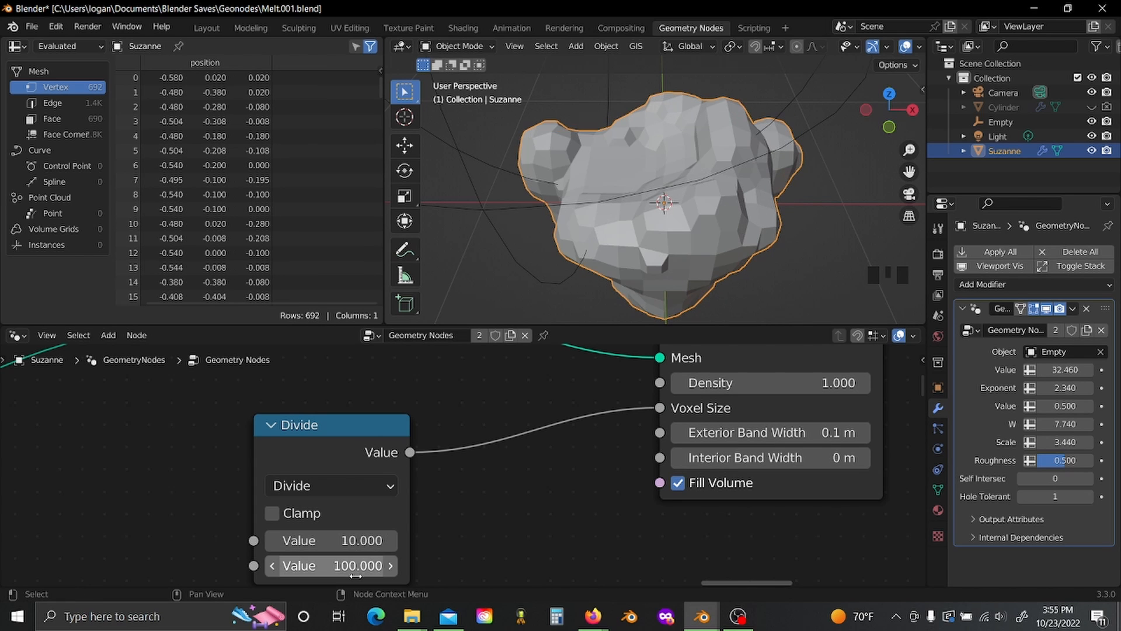
pyautogui.click(356, 565)
pyautogui.write('100')
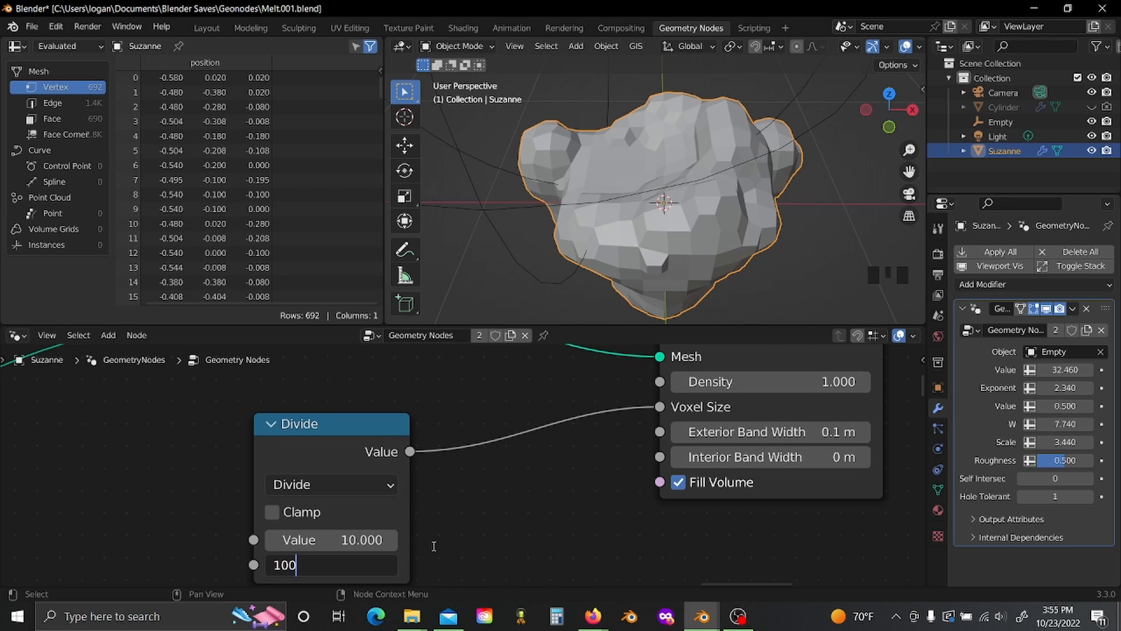
pyautogui.write('0')
pyautogui.press('Return')
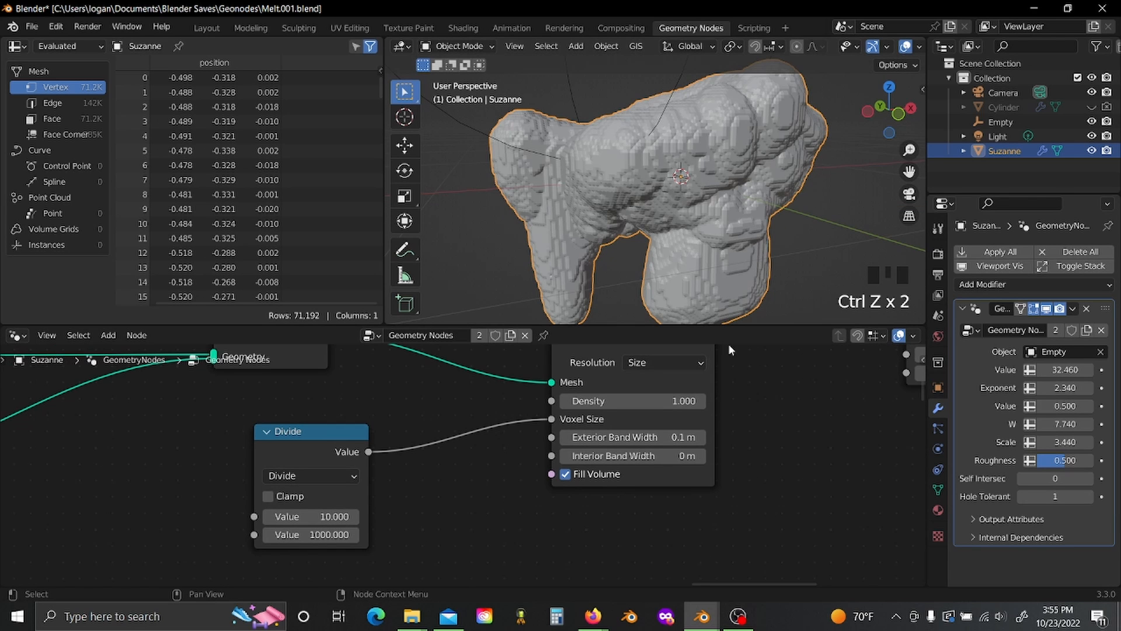
# Step: Set the Mesh to Volume node's Exterior Band Width to 0 m and inspect the monkey's remeshed surface up close
pyautogui.scroll(2, 729, 349)
pyautogui.doubleClick(618, 466)
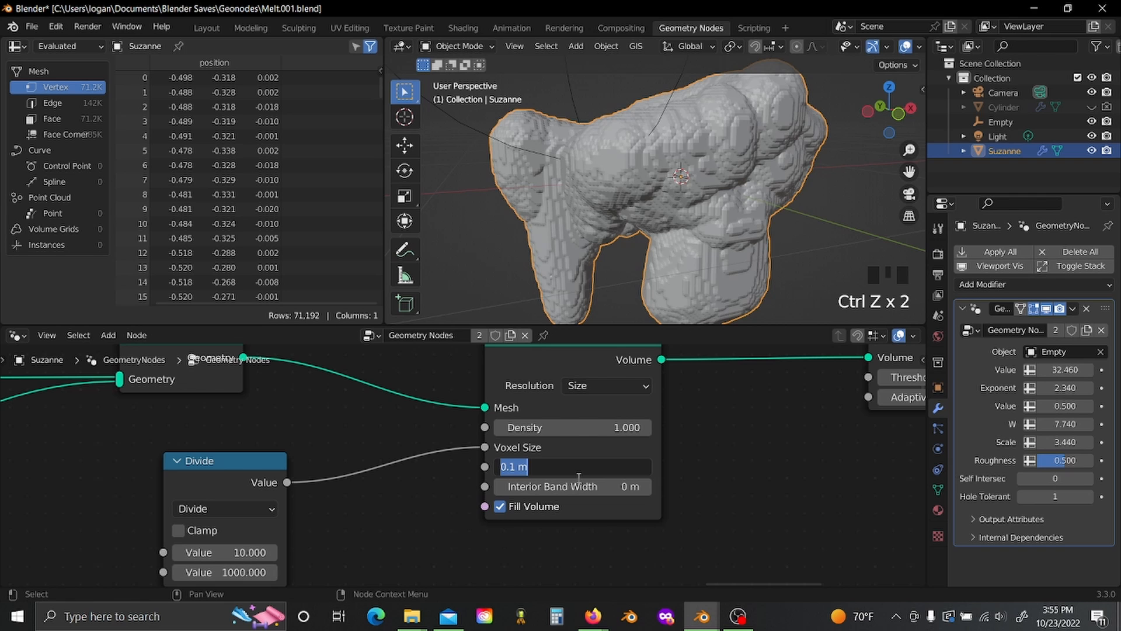
pyautogui.write('0')
pyautogui.press('Return')
pyautogui.scroll(-2, 757, 229)
pyautogui.moveTo(757, 229); pyautogui.dragTo(825, 251, button='middle')
pyautogui.scroll(3, 719, 191)
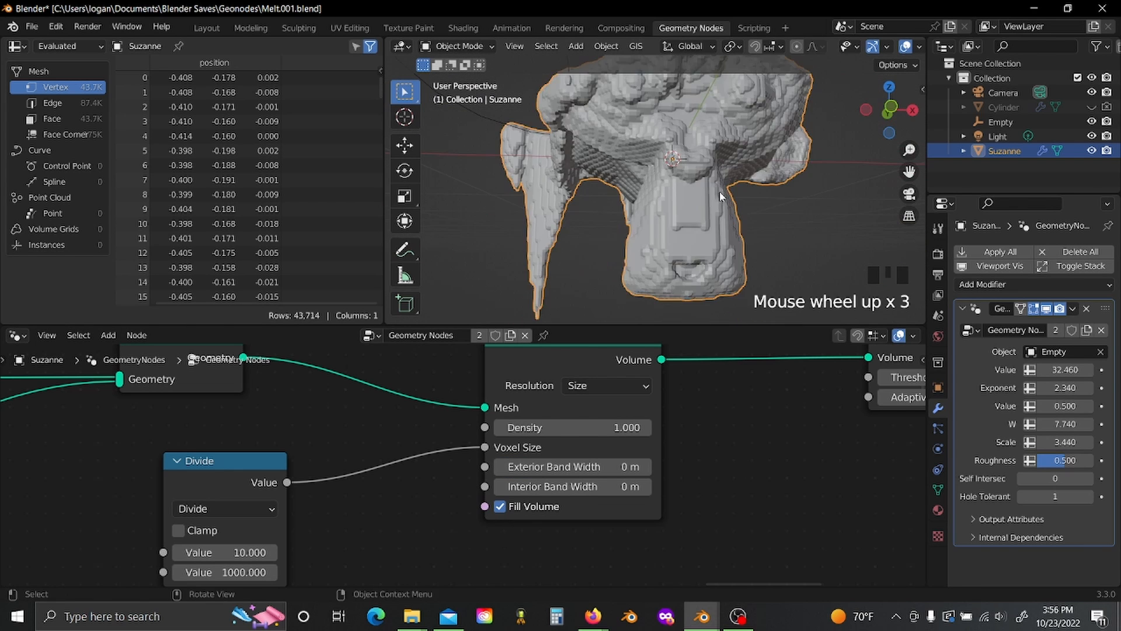
pyautogui.moveTo(719, 191); pyautogui.dragTo(654, 196, button='middle')
pyautogui.scroll(1, 717, 262)
pyautogui.scroll(-2, 718, 264)
pyautogui.scroll(1, 672, 236)
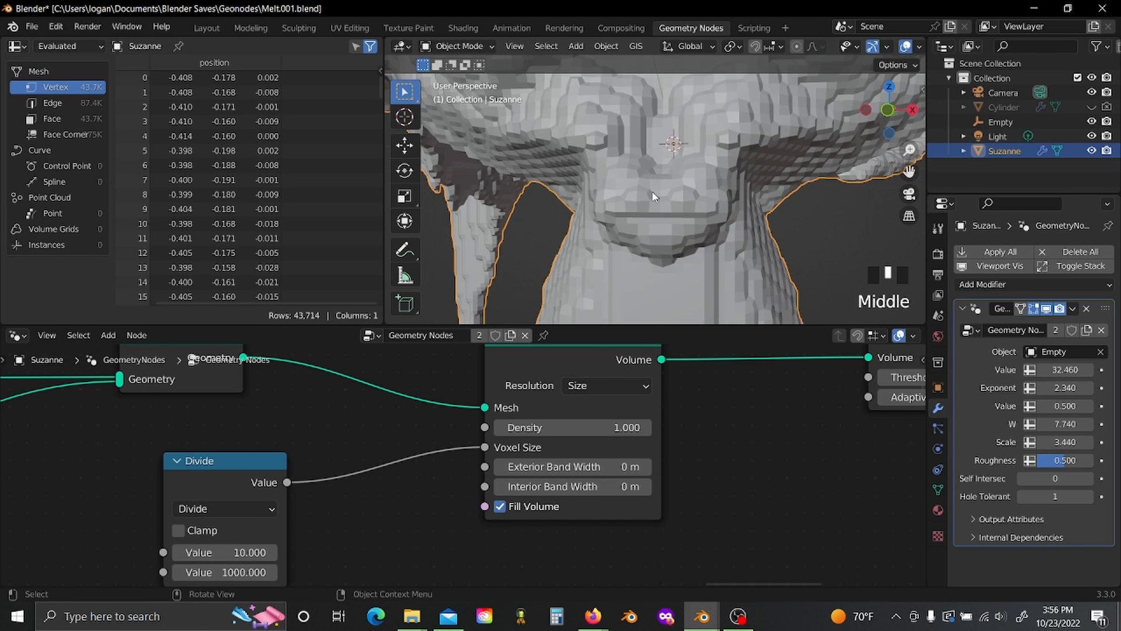
pyautogui.hotkey('ctrl', 'z')
pyautogui.hotkey('ctrl', 'z')
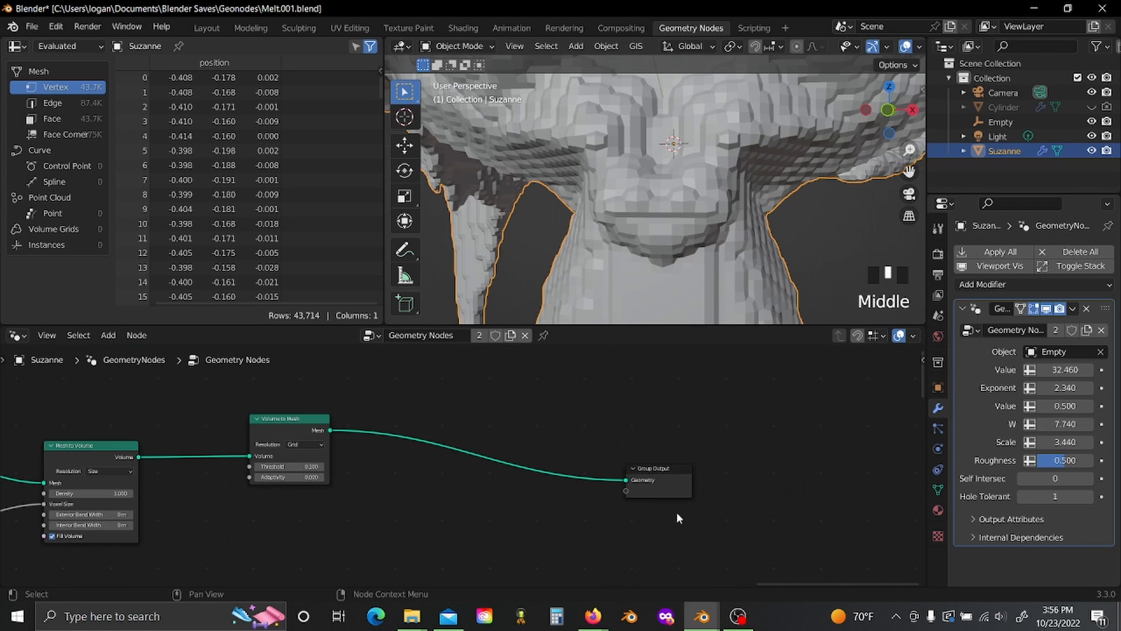
# Step: Add an Edge Vertices node below the last Volume to Mesh node
pyautogui.hotkey('shift', 'a')
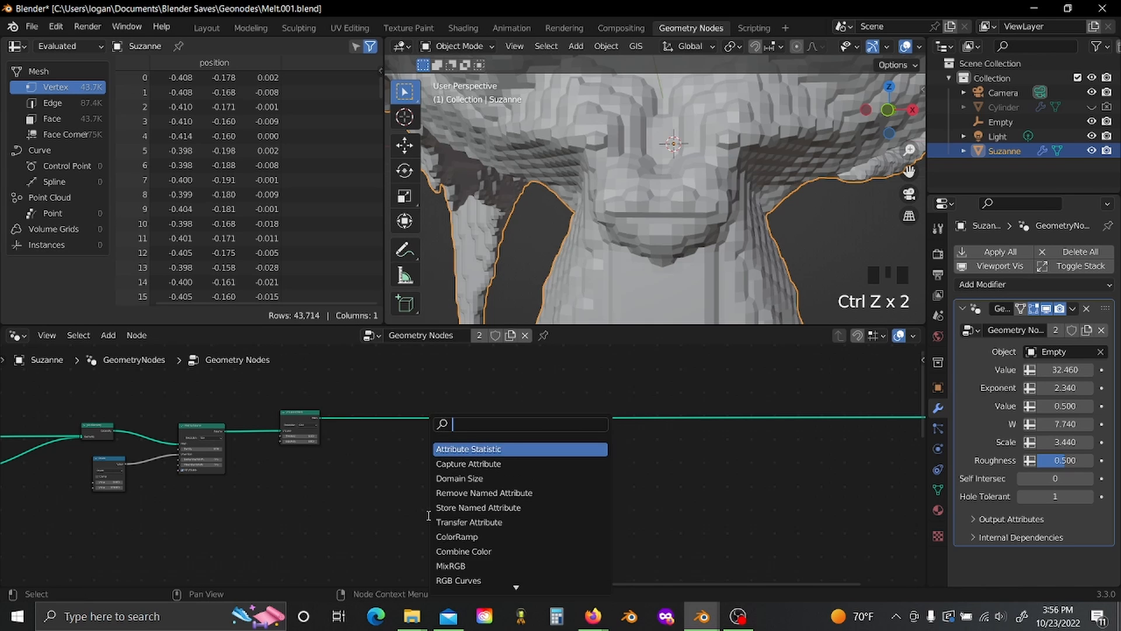
pyautogui.write('edge')
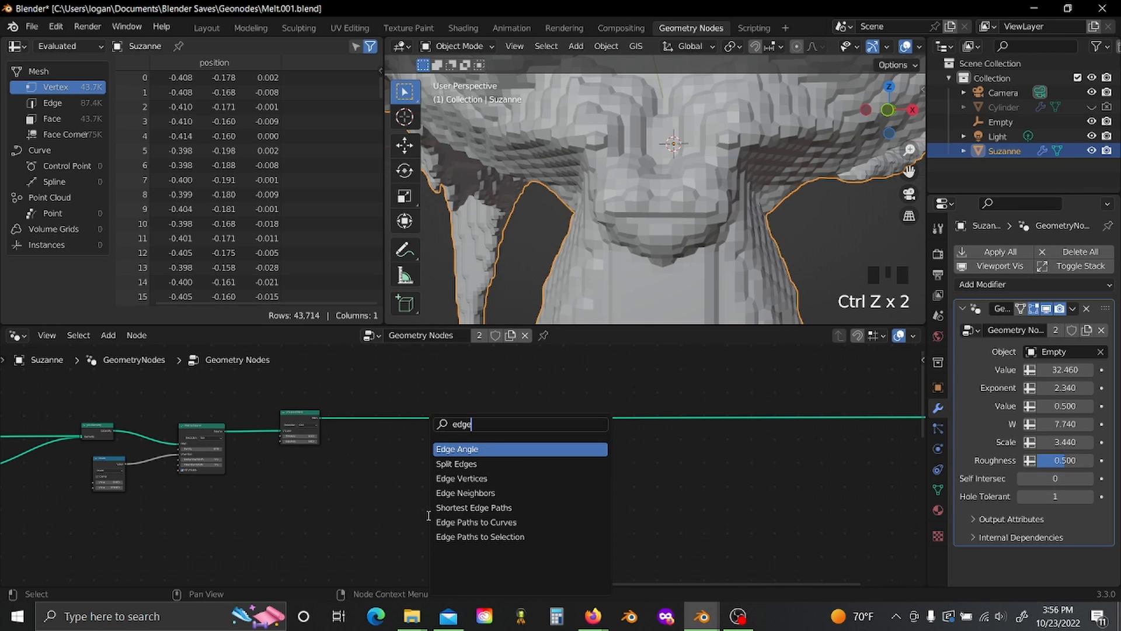
pyautogui.click(461, 477)
pyautogui.click(444, 460)
pyautogui.scroll(2, 443, 458)
pyautogui.click(447, 479)
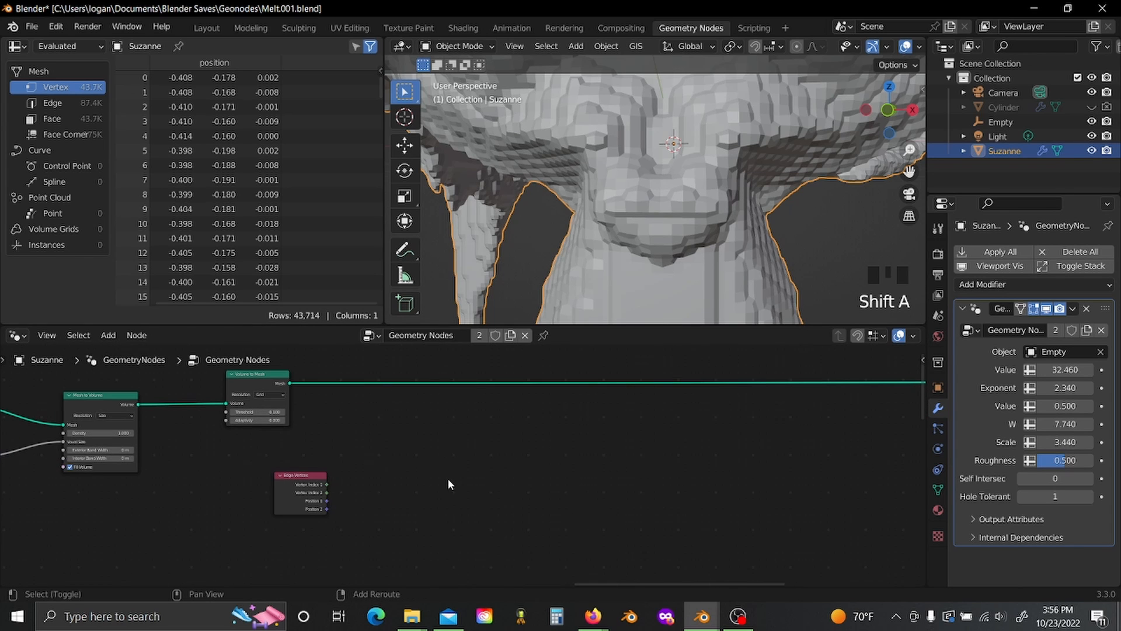
# Step: Add a Vector Math Add node beside Edge Vertices and feed Position 1 and Position 2 into its two vector inputs
pyautogui.hotkey('shift', 'a')
pyautogui.write('vec')
pyautogui.click(458, 464)
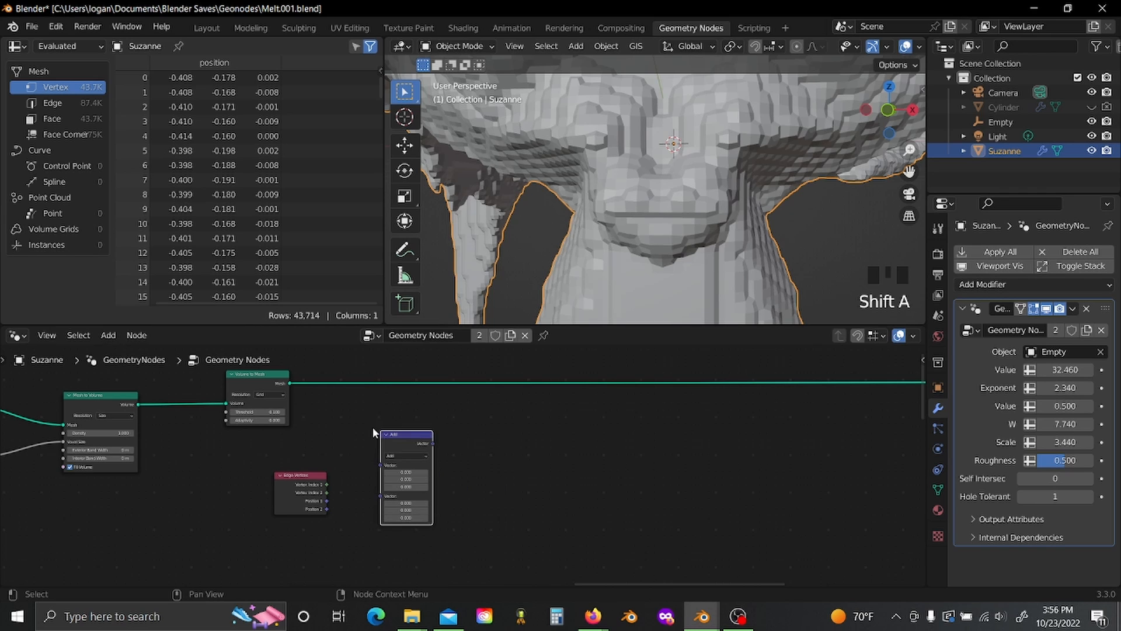
pyautogui.click(400, 446)
pyautogui.scroll(3, 399, 446)
pyautogui.moveTo(234, 530); pyautogui.dragTo(351, 452)
pyautogui.moveTo(235, 549); pyautogui.dragTo(351, 470)
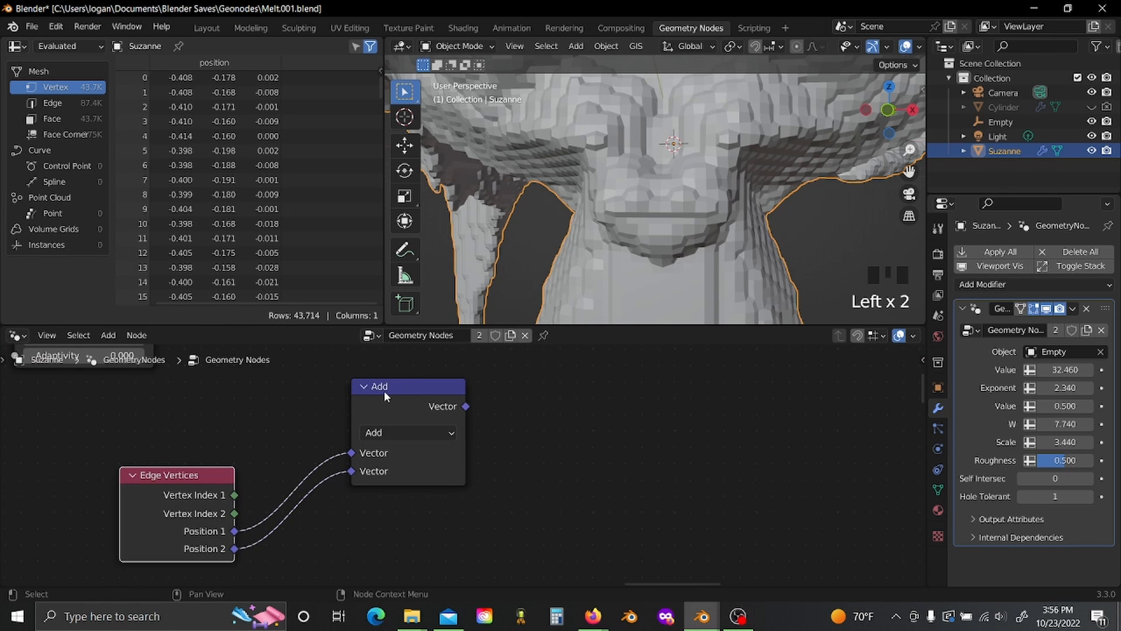
pyautogui.moveTo(383, 390); pyautogui.dragTo(324, 463)
# Step: Duplicate the vector Add node, place the copy after it, and change its operation to Divide
pyautogui.scroll(-3, 315, 543)
pyautogui.hotkey('shift', 'd')
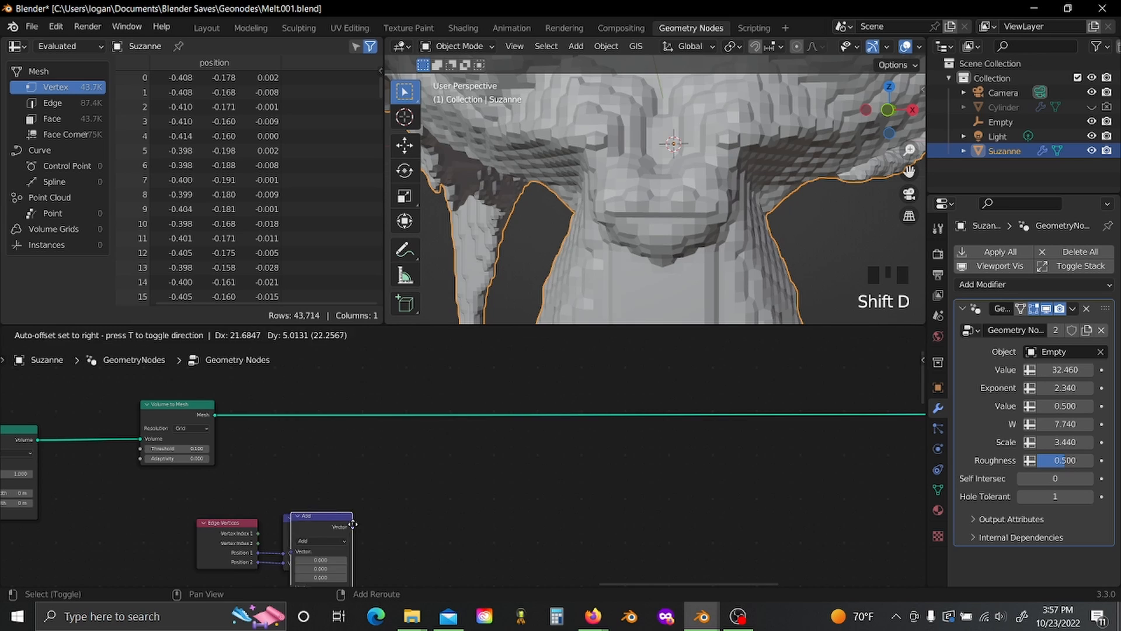
pyautogui.click(412, 532)
pyautogui.click(411, 533)
pyautogui.click(411, 494)
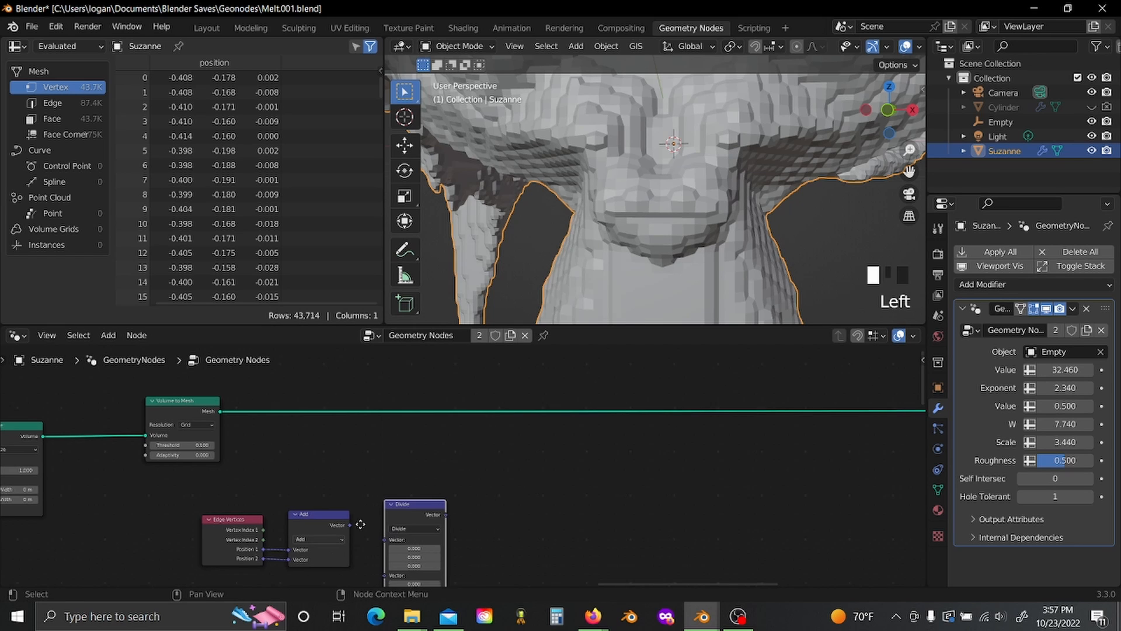
# Step: Connect the Add output to the Divide node's first vector and set all three divisor components to 2
pyautogui.scroll(3, 391, 464)
pyautogui.moveTo(384, 439); pyautogui.dragTo(448, 465)
pyautogui.moveTo(508, 398); pyautogui.dragTo(465, 398)
pyautogui.click(461, 497)
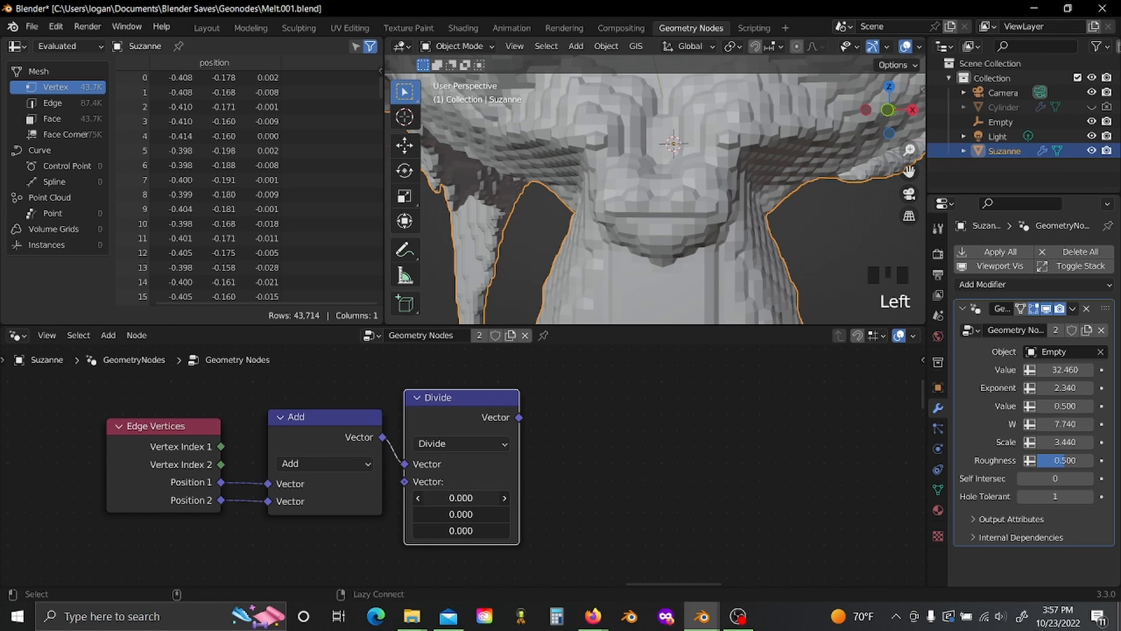
pyautogui.keyDown('alt'); pyautogui.click(594, 482); pyautogui.keyUp('alt')
pyautogui.scroll(-4, 589, 464)
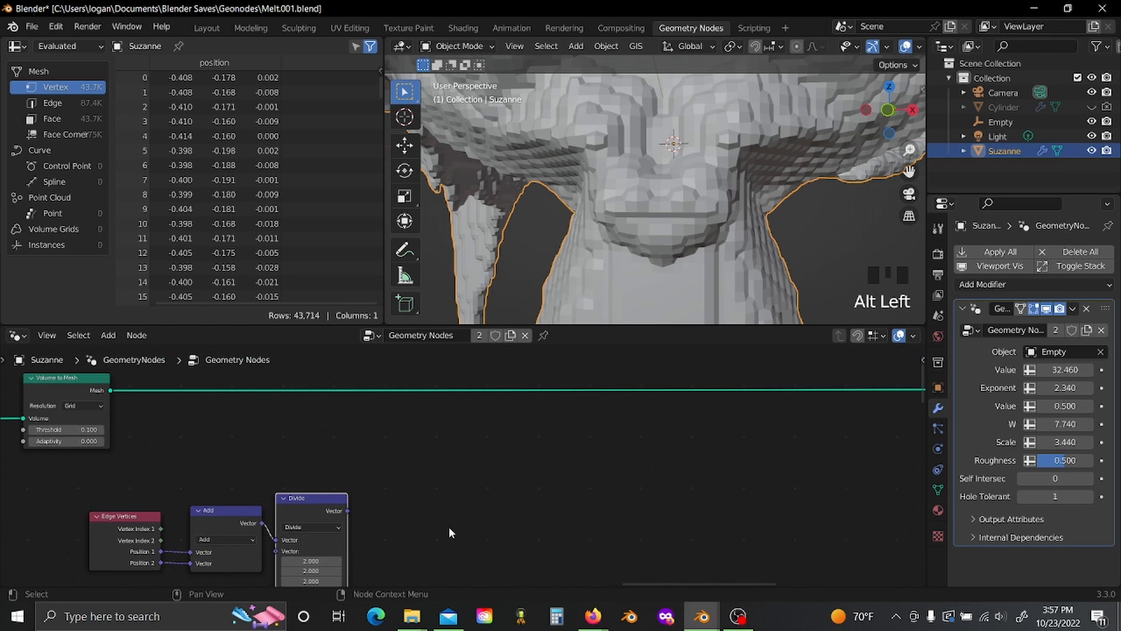
# Step: Insert a Set Position node on the link after the last Volume to Mesh node and feed the Divide output into its Position
pyautogui.hotkey('shift', 'a')
pyautogui.write('set')
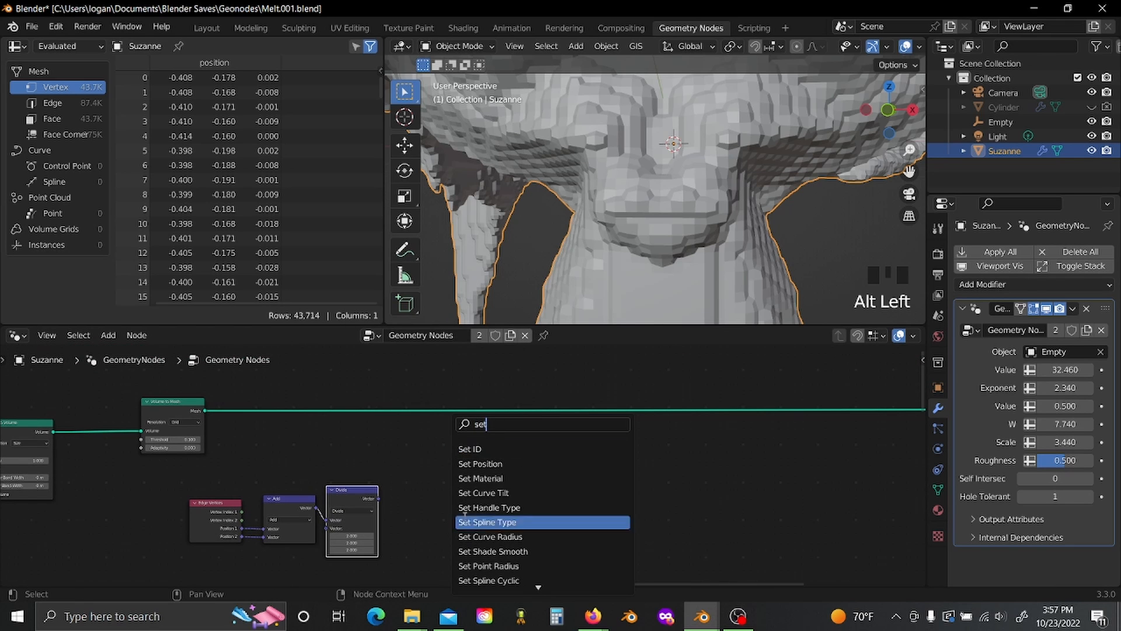
pyautogui.press('Return')
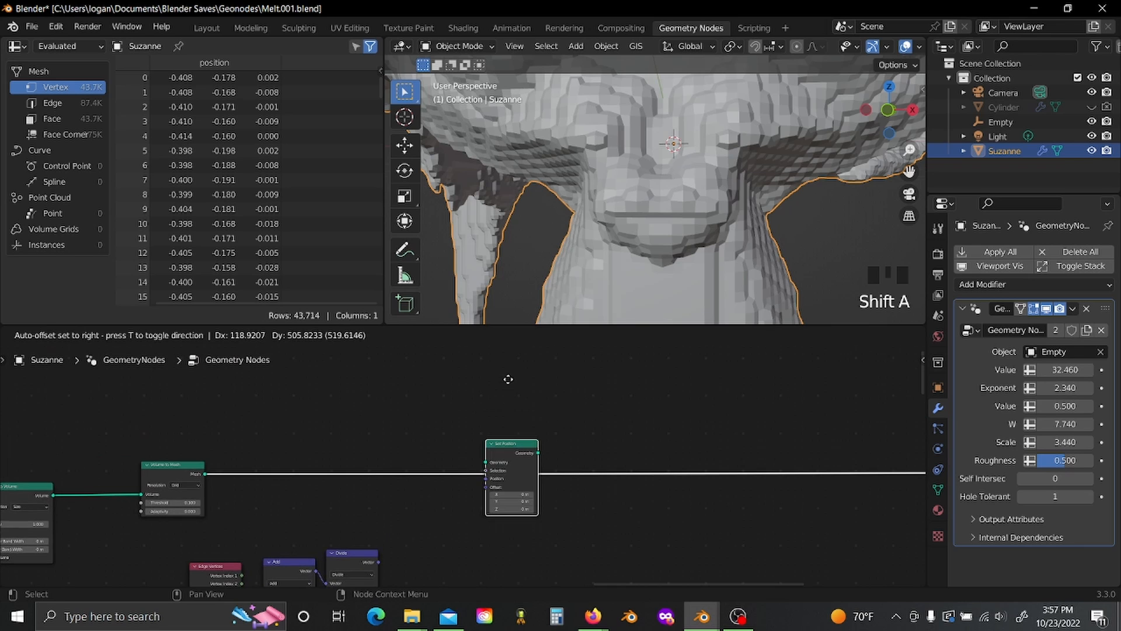
pyautogui.click(509, 380)
pyautogui.scroll(2, 412, 527)
pyautogui.moveTo(400, 550); pyautogui.dragTo(541, 436)
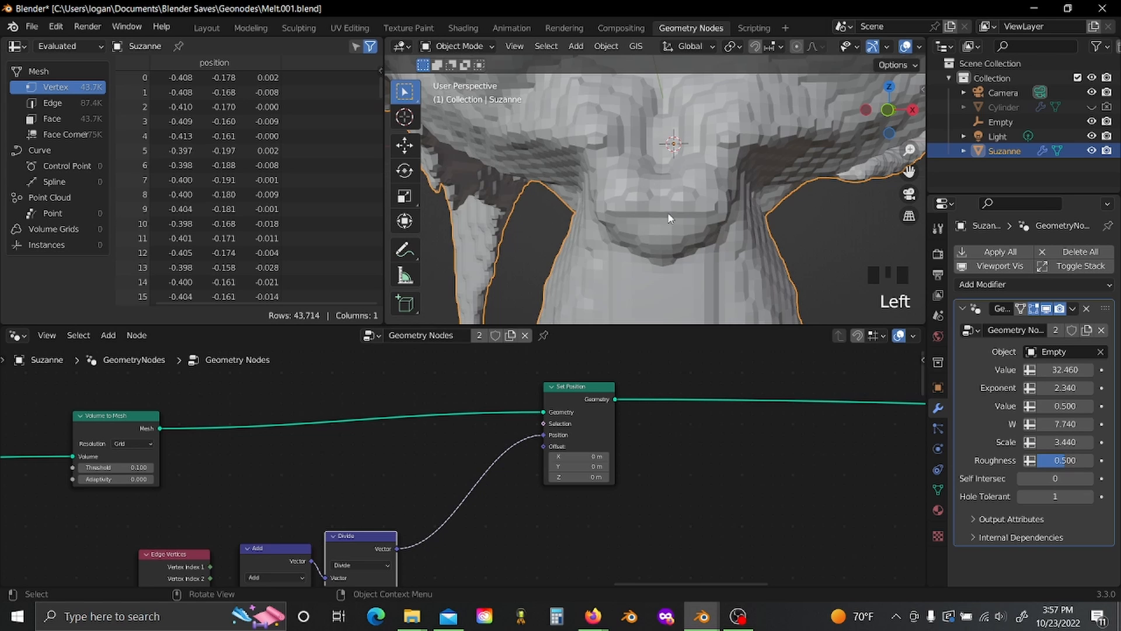
# Step: Move the Edge Vertices, Add and Divide nodes together above the main geometry link, just before the Set Position node
pyautogui.scroll(-4, 597, 503)
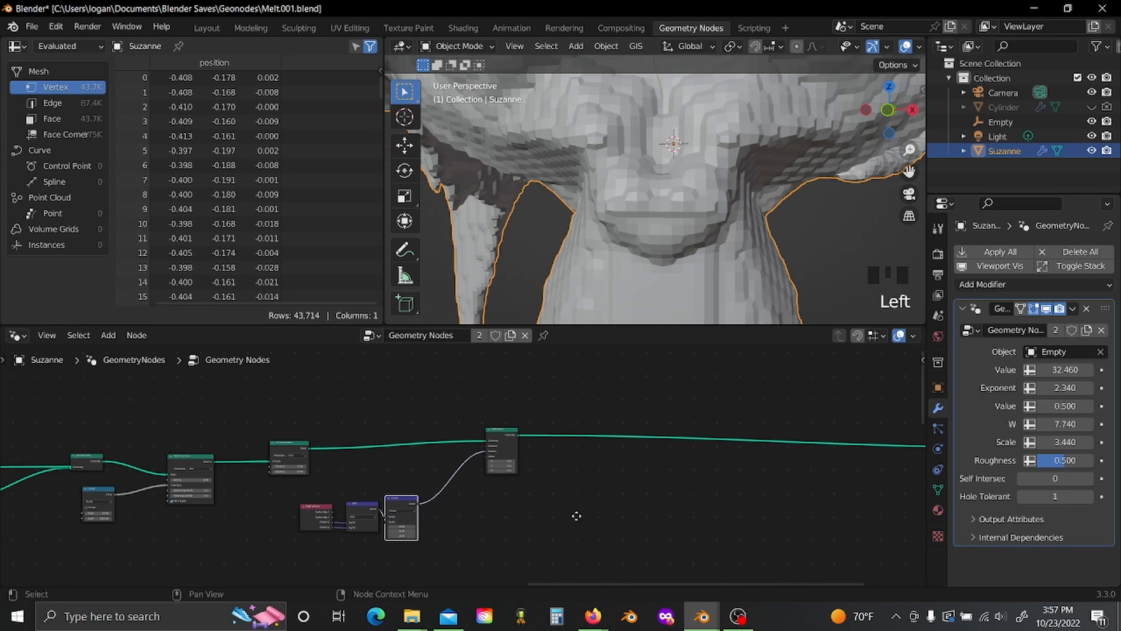
pyautogui.moveTo(354, 488); pyautogui.dragTo(444, 540)
pyautogui.press('g')
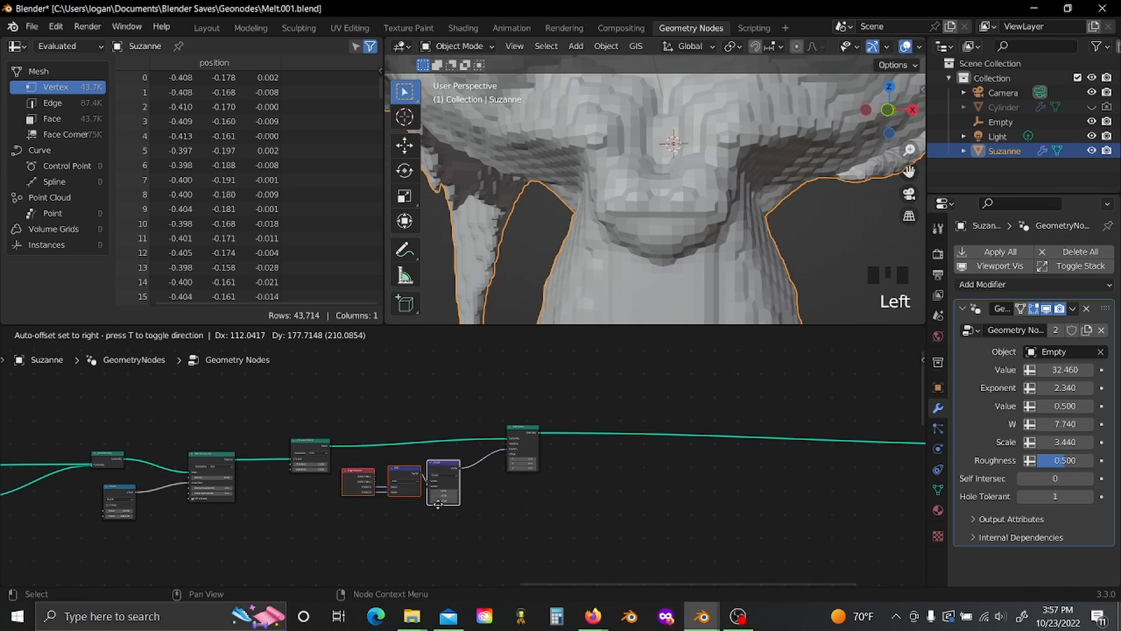
pyautogui.click(452, 426)
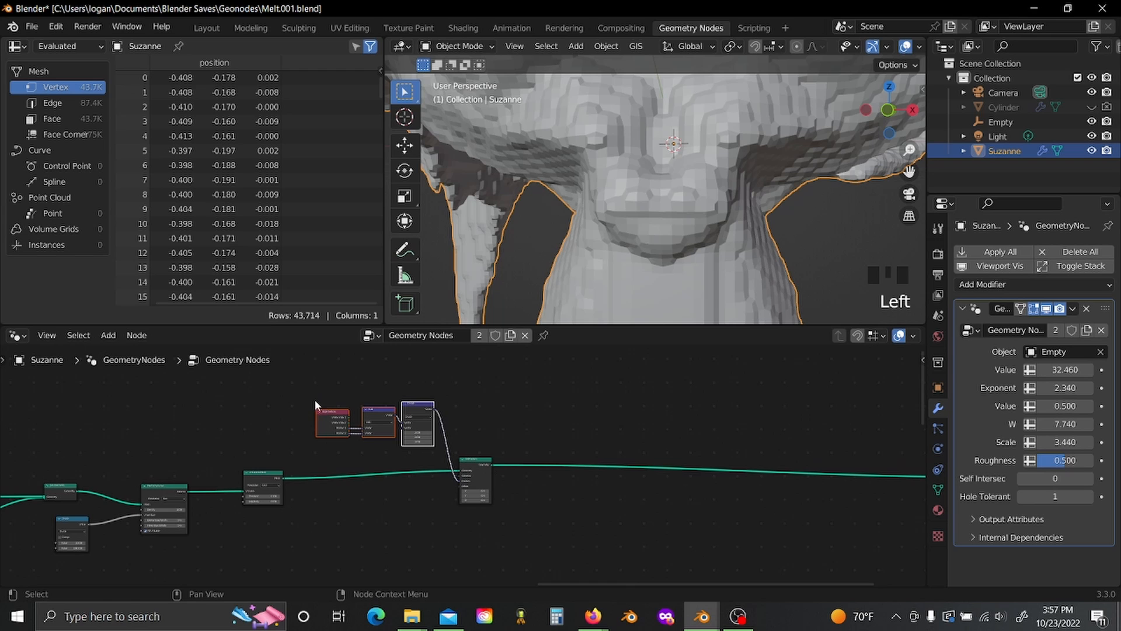
# Step: Group the Edge Vertices, two vector math and Set Position nodes, and spread the Group Input and Group Output far apart
pyautogui.moveTo(314, 399); pyautogui.dragTo(555, 538)
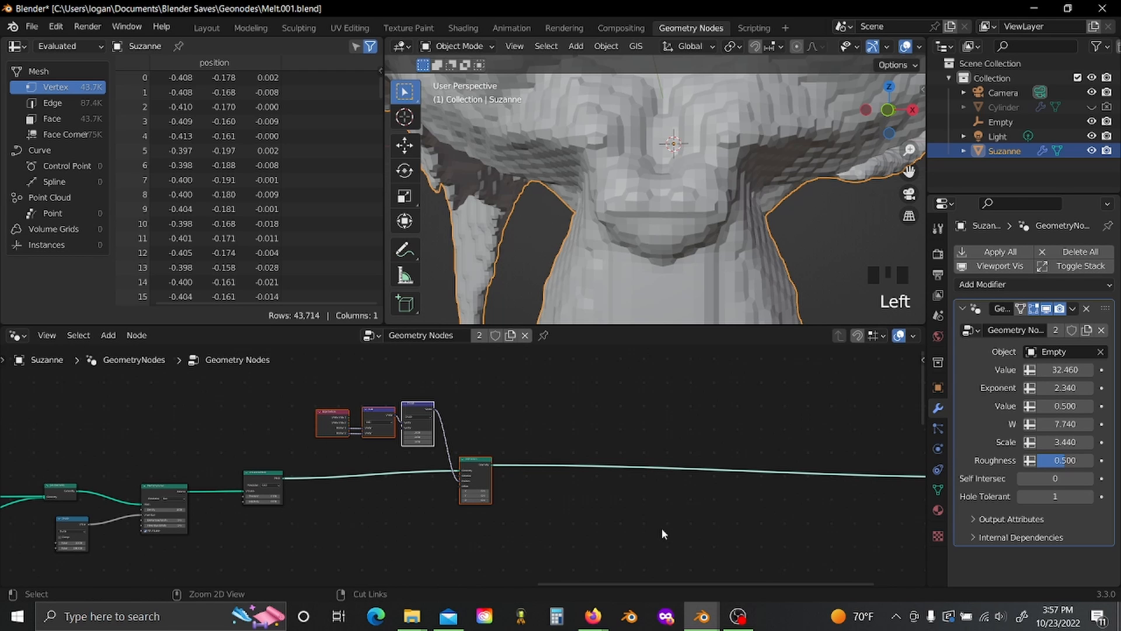
pyautogui.hotkey('ctrl', 'g')
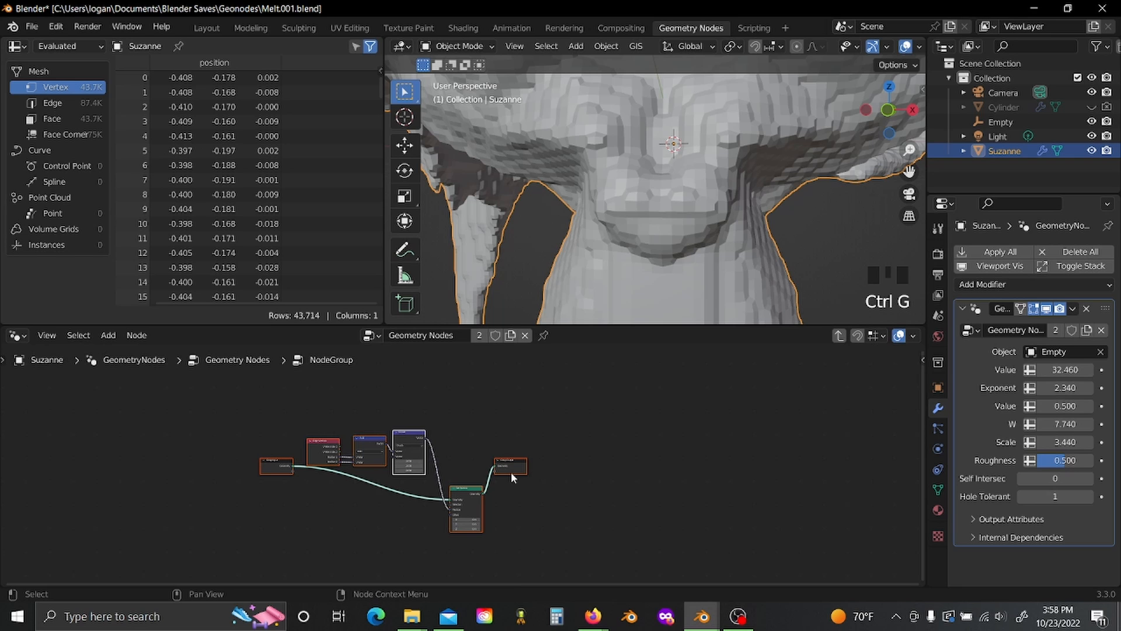
pyautogui.scroll(-3, 461, 479)
pyautogui.press('g')
pyautogui.click(702, 487)
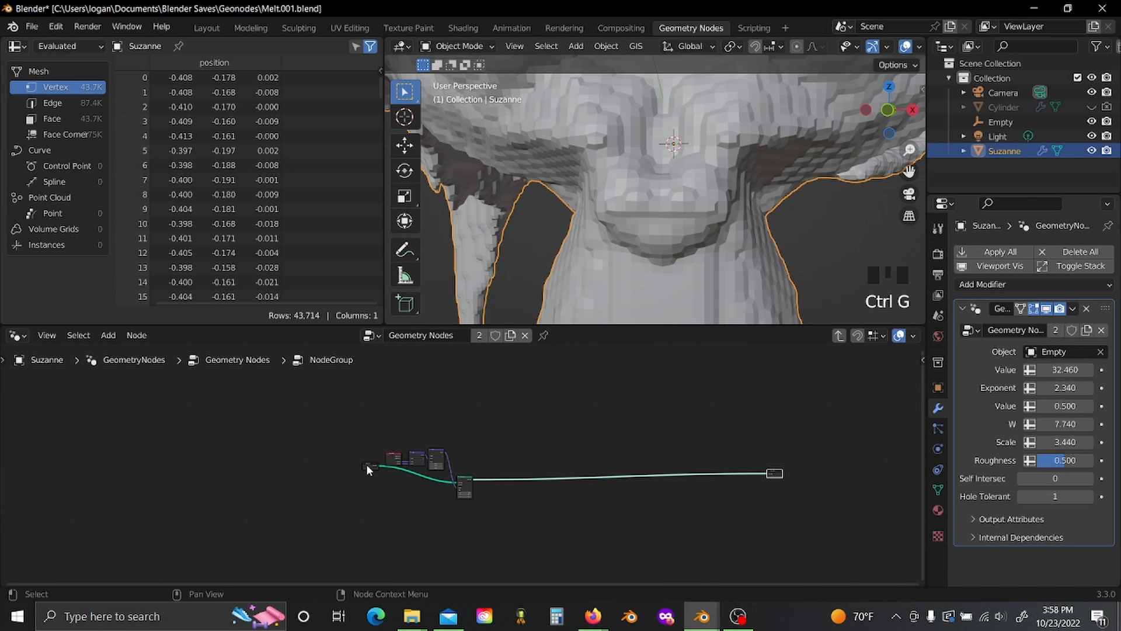
pyautogui.moveTo(366, 467); pyautogui.dragTo(248, 480)
pyautogui.moveTo(555, 530); pyautogui.dragTo(310, 497, button='middle')
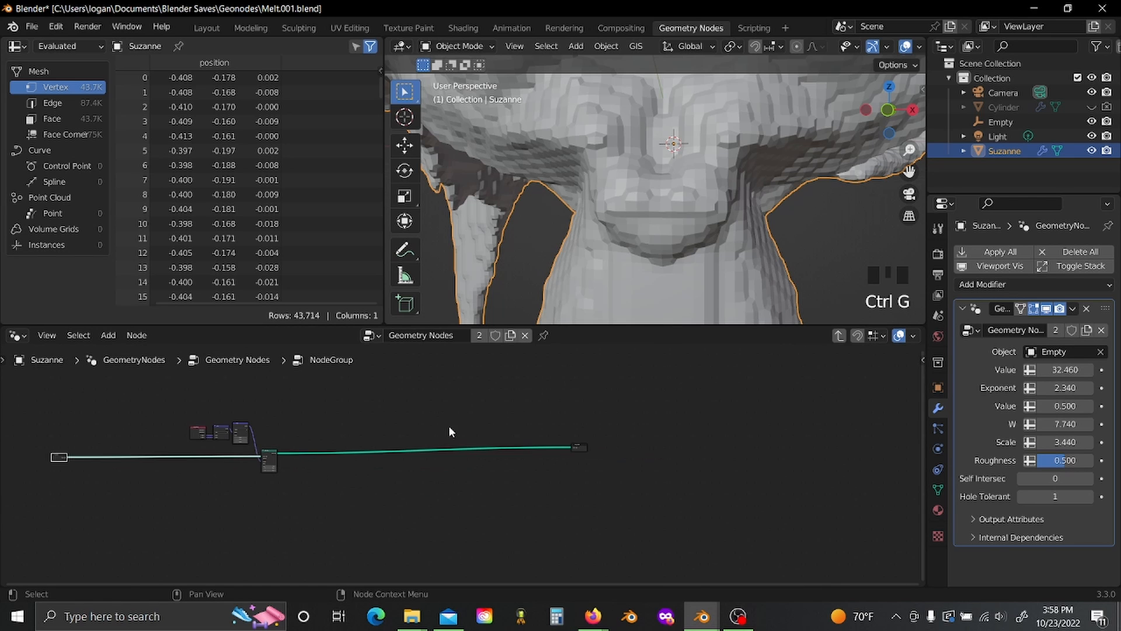
pyautogui.press('g')
pyautogui.click(619, 512)
# Step: Move the Set Position node further along the geometry link and collapse it
pyautogui.scroll(4, 435, 514)
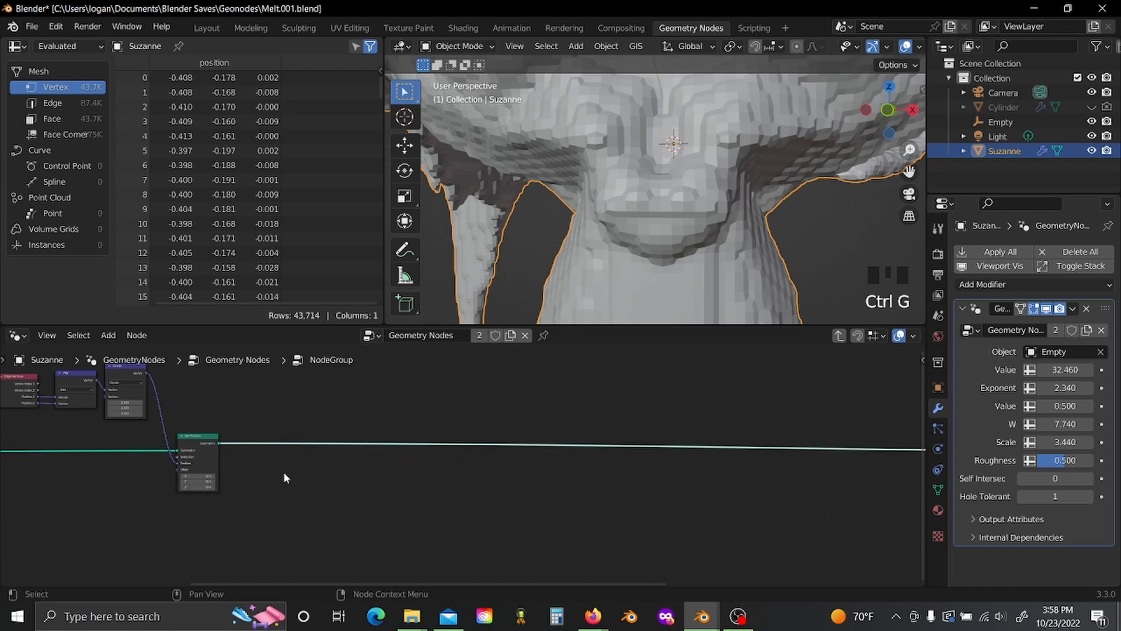
pyautogui.scroll(2, 285, 478)
pyautogui.moveTo(280, 439); pyautogui.dragTo(402, 444)
pyautogui.press('h')
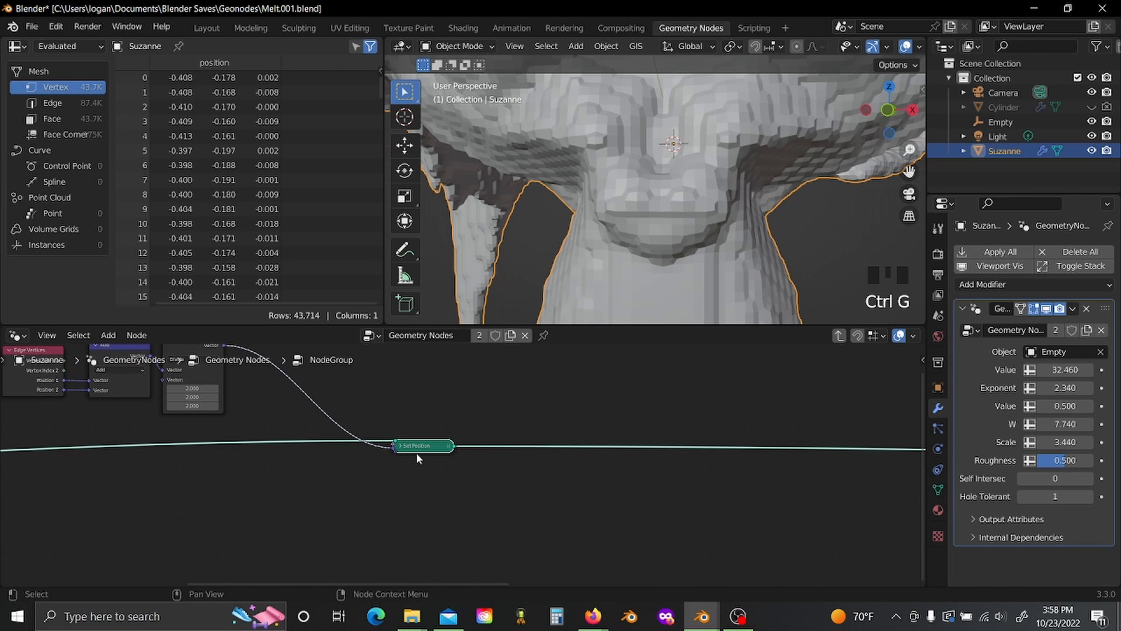
pyautogui.hotkey('ctrl', 'z')
# Step: Duplicate the collapsed Set Position node with its links, place the copy below, and chain it to the original's Geometry output
pyautogui.scroll(1, 429, 443)
pyautogui.hotkey('ctrl', 'shift', 'd')
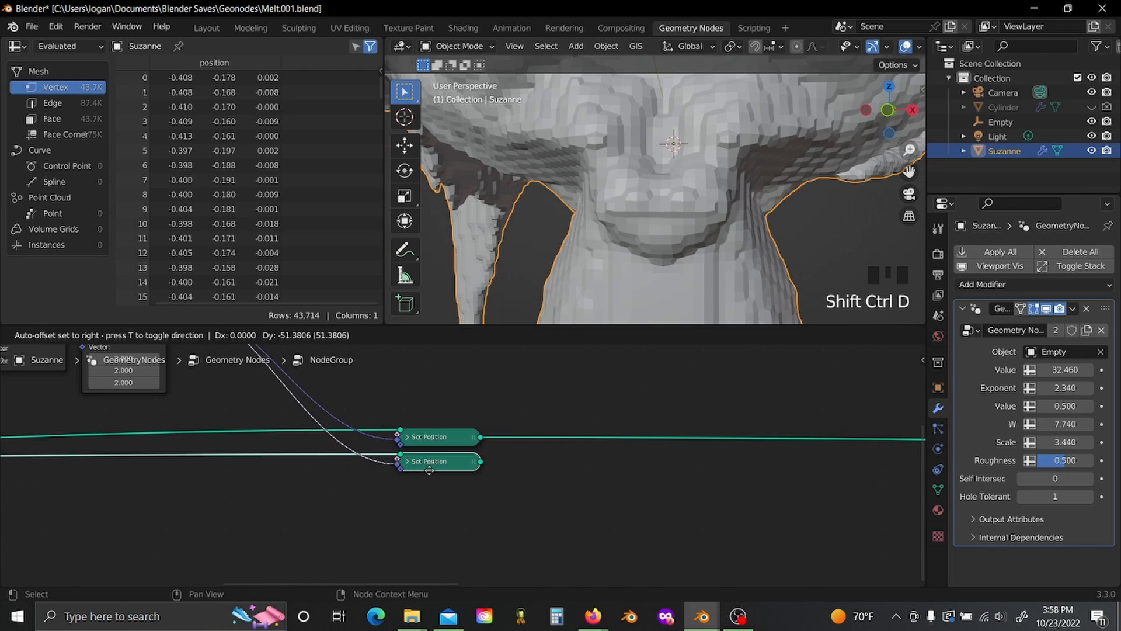
pyautogui.click(429, 475)
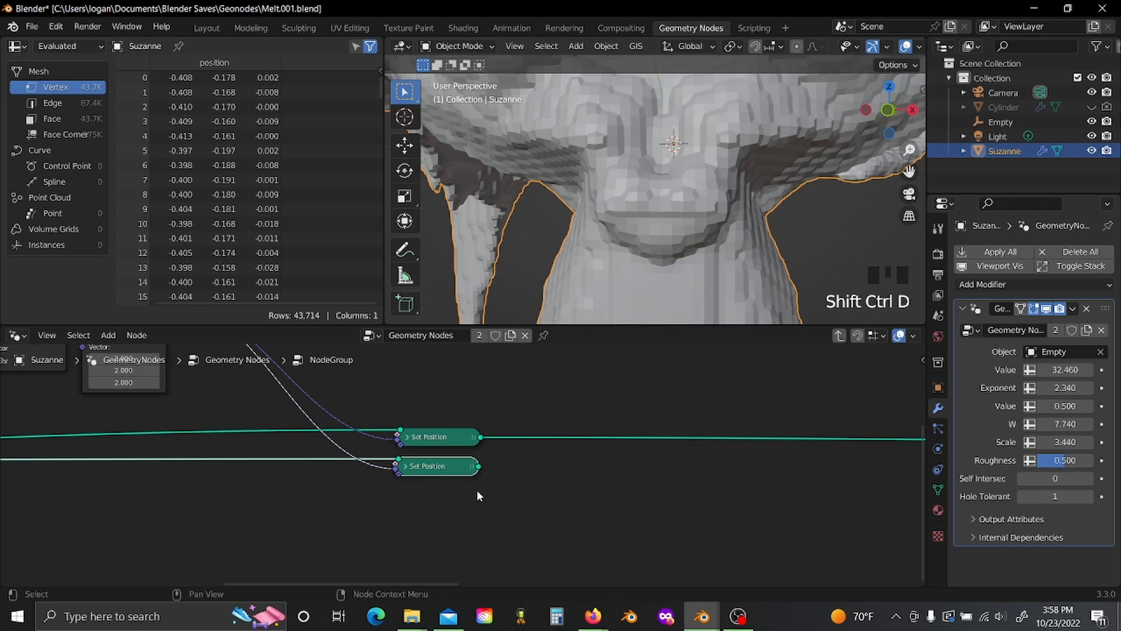
pyautogui.scroll(2, 477, 491)
pyautogui.moveTo(490, 421); pyautogui.dragTo(362, 455)
# Step: Duplicate the two Set Position nodes with their links below and connect them into a chain of four
pyautogui.scroll(-2, 414, 404)
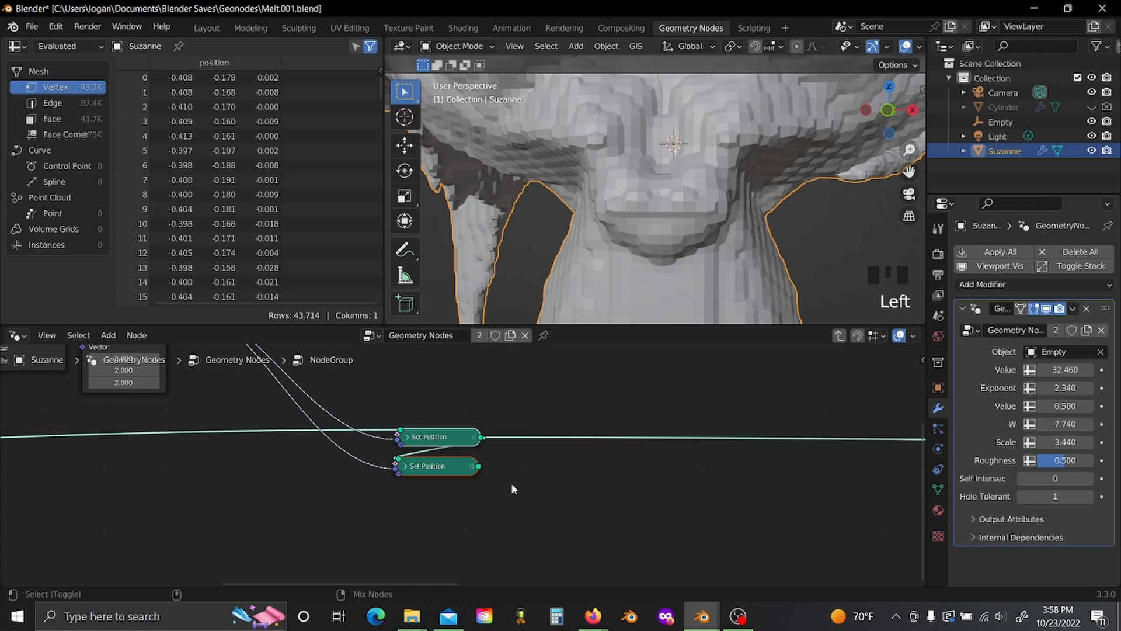
pyautogui.hotkey('shift', 'ctrl', 'd')
pyautogui.click(515, 537)
pyautogui.scroll(2, 509, 488)
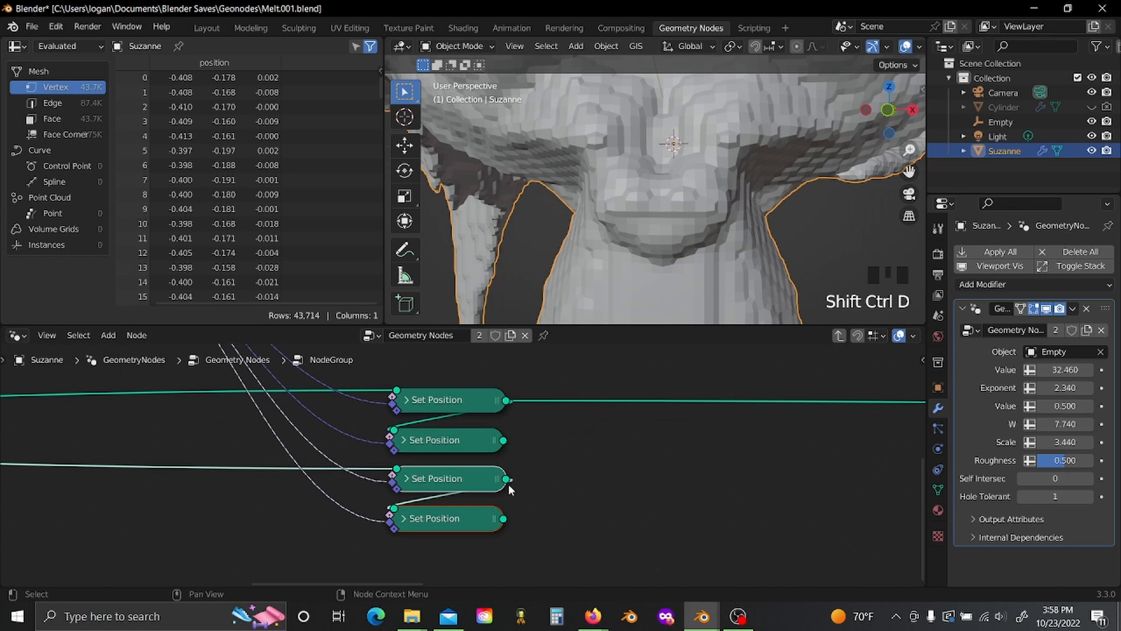
pyautogui.moveTo(502, 447); pyautogui.dragTo(397, 470)
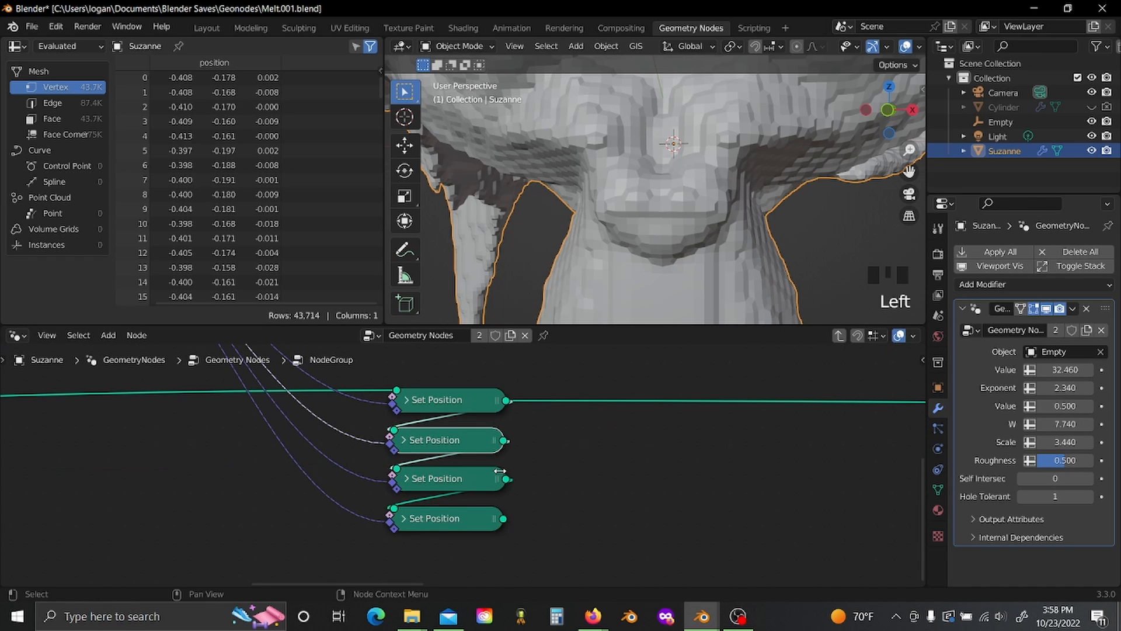
# Step: Duplicate the four Set Position nodes with their links below and connect them into a chain of eight
pyautogui.scroll(-3, 520, 460)
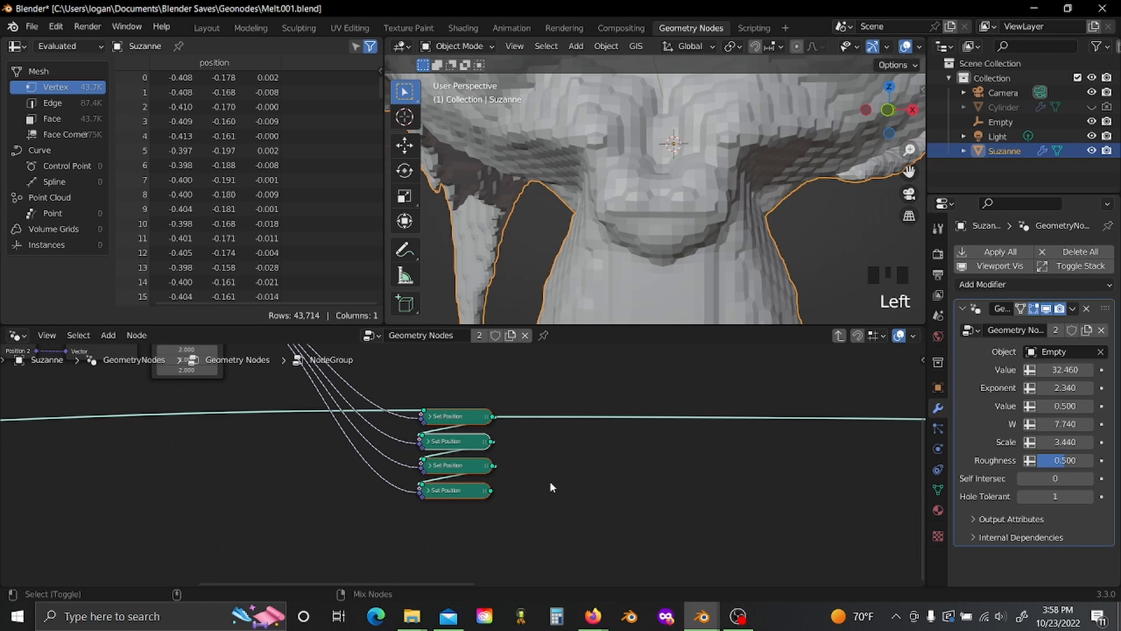
pyautogui.hotkey('ctrl', 'shift', 'd')
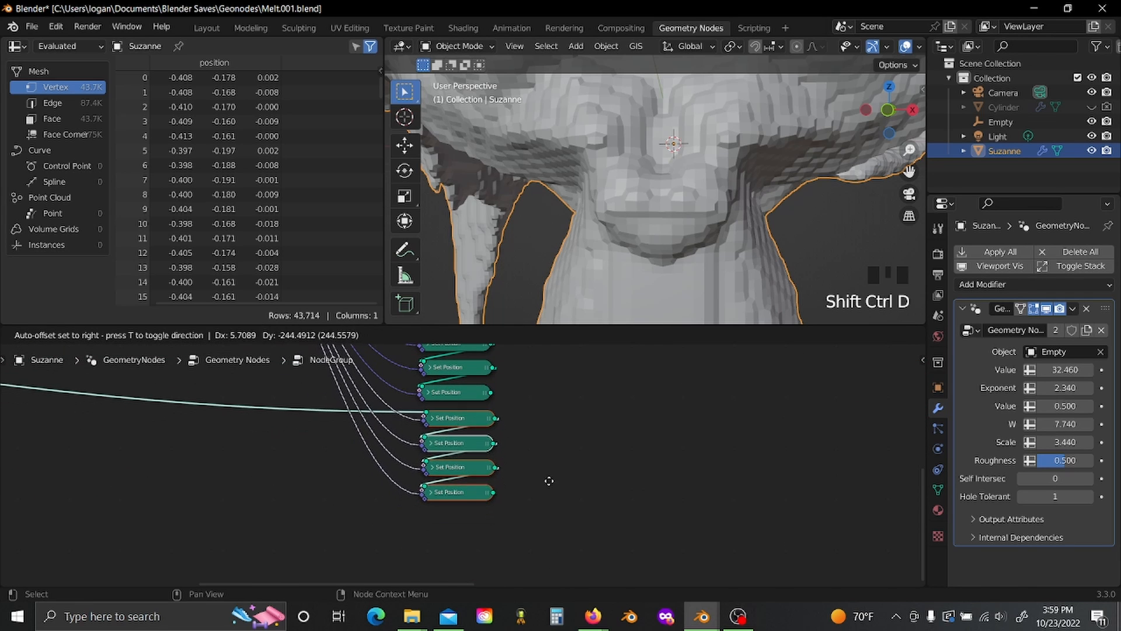
pyautogui.click(533, 446)
pyautogui.scroll(2, 517, 482)
pyautogui.moveTo(503, 420); pyautogui.dragTo(470, 438)
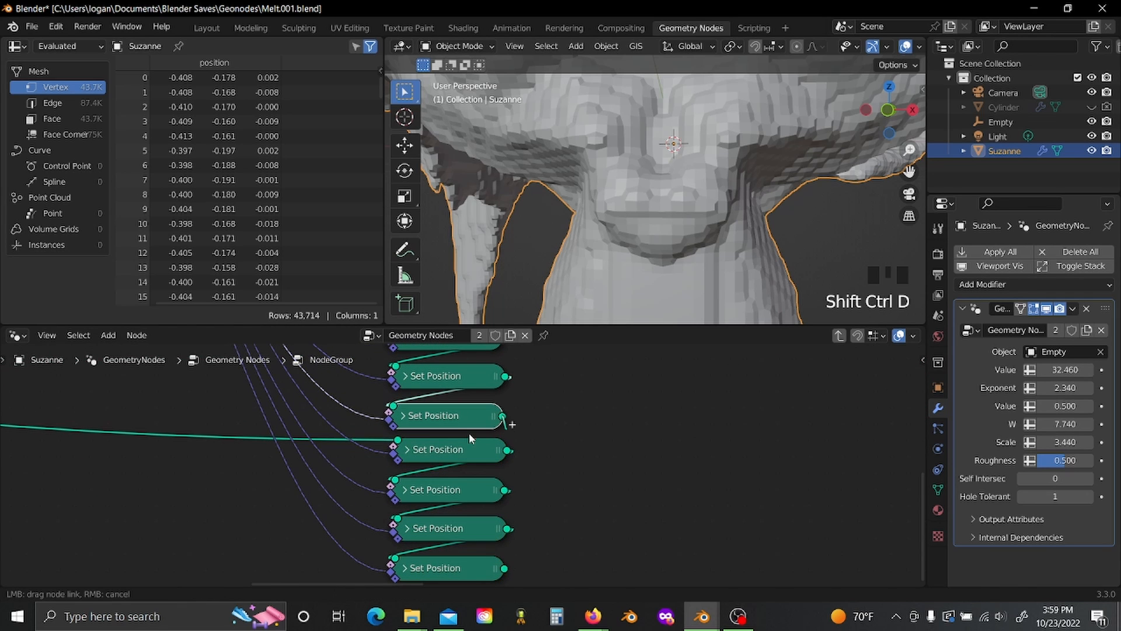
pyautogui.moveTo(402, 446); pyautogui.dragTo(397, 441)
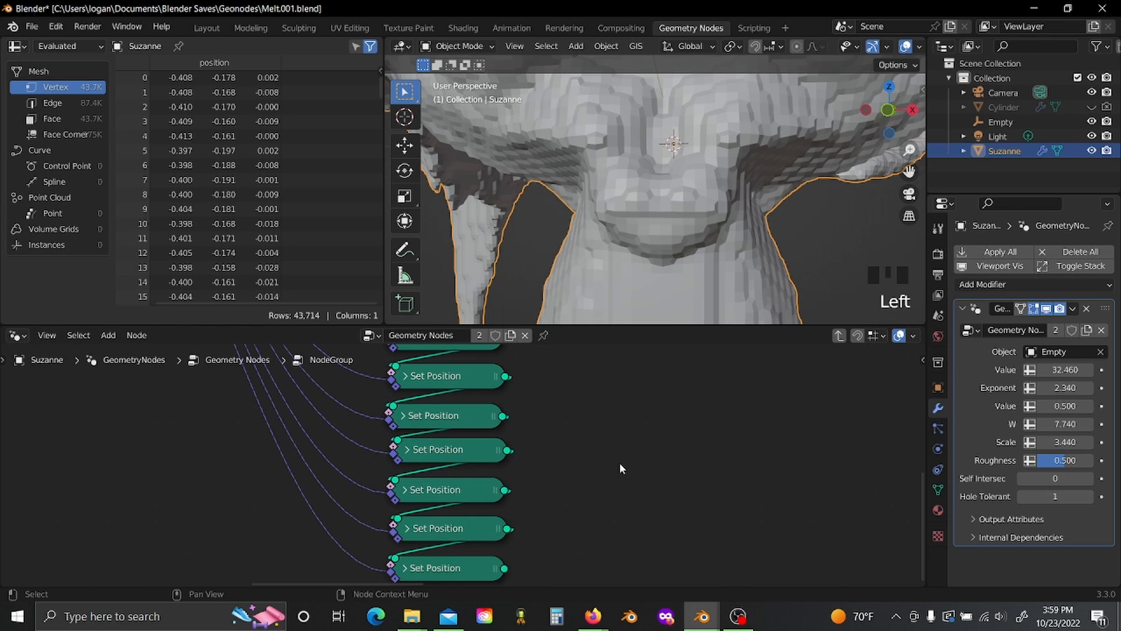
# Step: Duplicate the last two Set Position nodes with their links and attach them to the end, making a chain of ten
pyautogui.scroll(-3, 607, 461)
pyautogui.scroll(3, 468, 449)
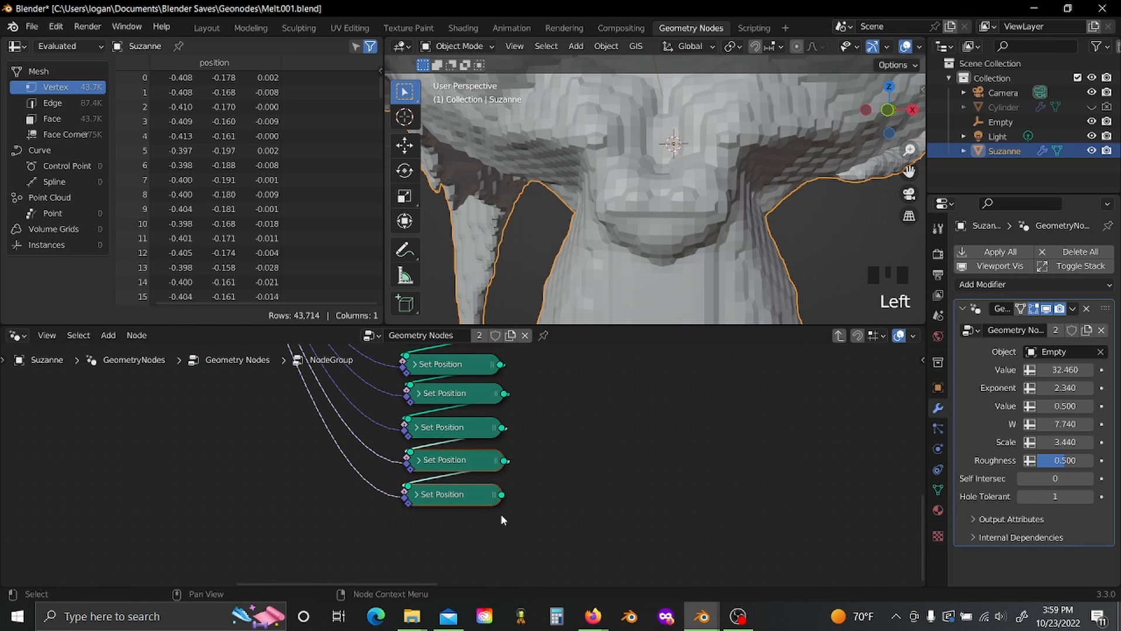
pyautogui.hotkey('ctrl', 'shift', 'd')
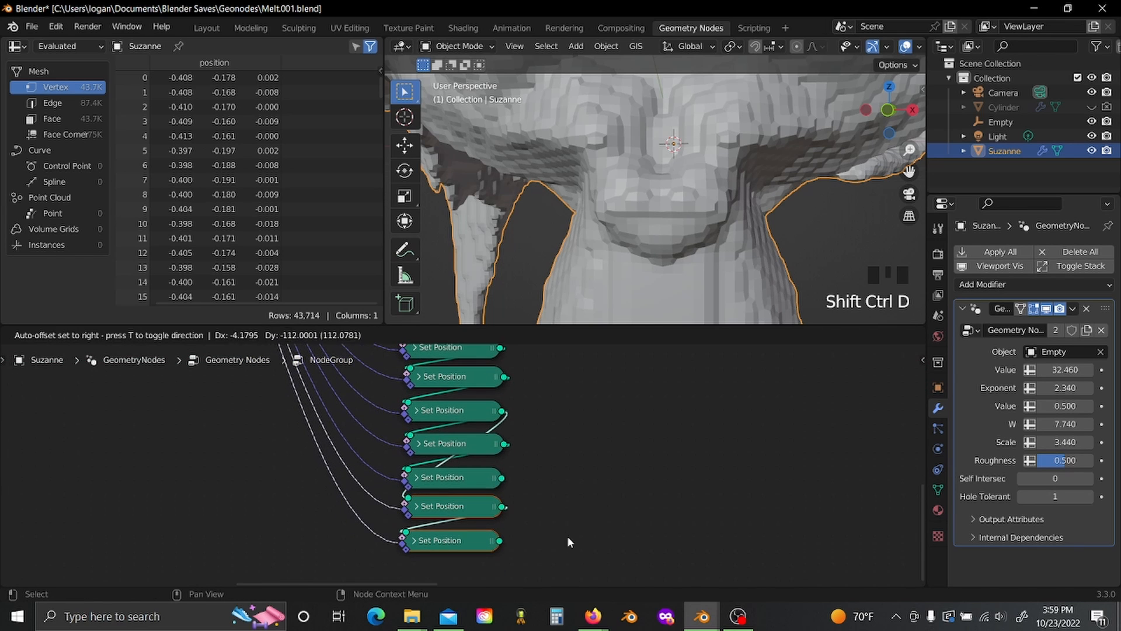
pyautogui.click(567, 535)
pyautogui.click(499, 484)
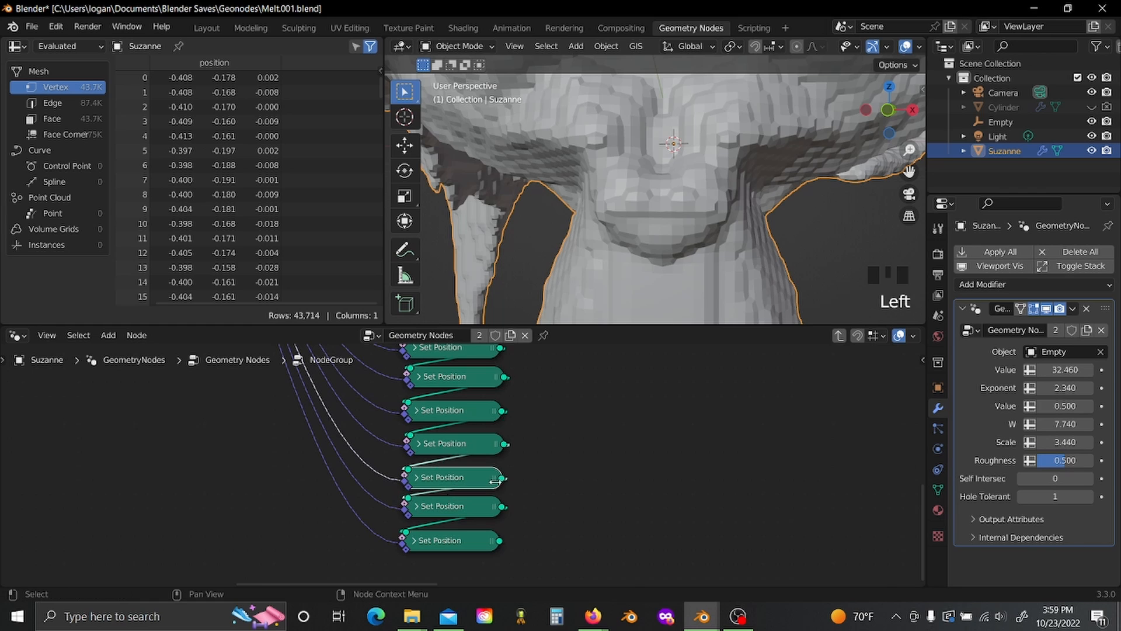
# Step: Undo the last twelve edits in the node group
pyautogui.hotkey('ctrl', 'z')
pyautogui.hotkey('ctrl', 'z')
pyautogui.hotkey('ctrl', 'z')
pyautogui.hotkey('ctrl', 'z')
pyautogui.hotkey('ctrl', 'z')
pyautogui.hotkey('ctrl', 'z')
pyautogui.hotkey('ctrl', 'z')
pyautogui.hotkey('ctrl', 'z')
pyautogui.hotkey('ctrl', 'z')
pyautogui.hotkey('ctrl', 'z')
pyautogui.hotkey('ctrl', 'z')
pyautogui.hotkey('ctrl', 'z')
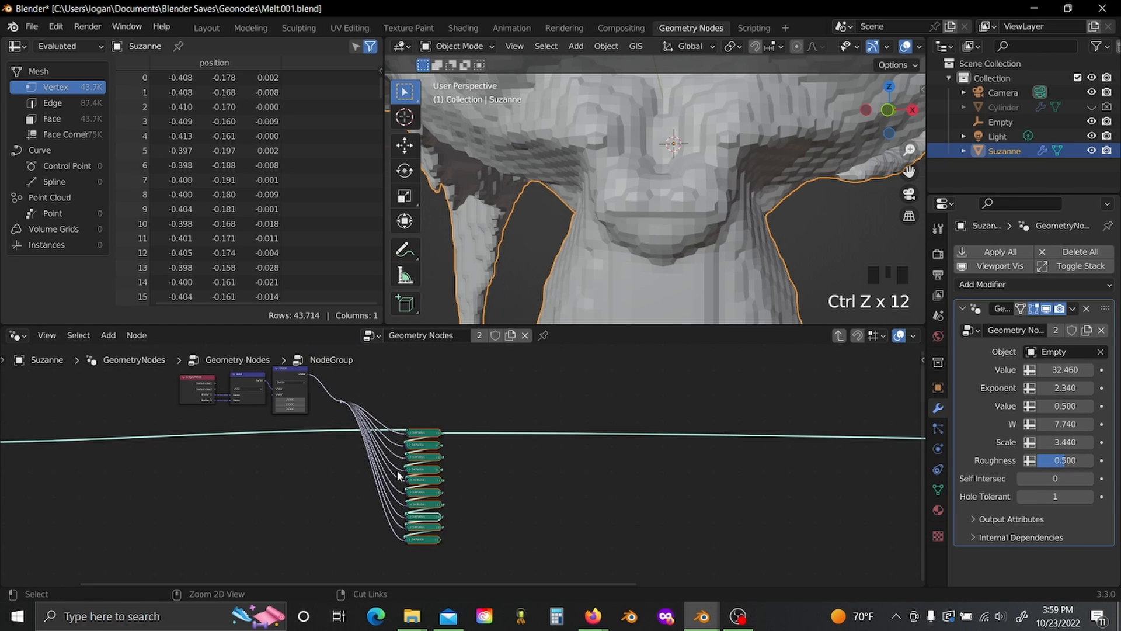
# Step: Duplicate the column of ten Set Position nodes with its links beside the original, and repeat the duplication five more times
pyautogui.hotkey('ctrl', 'shift', 'd')
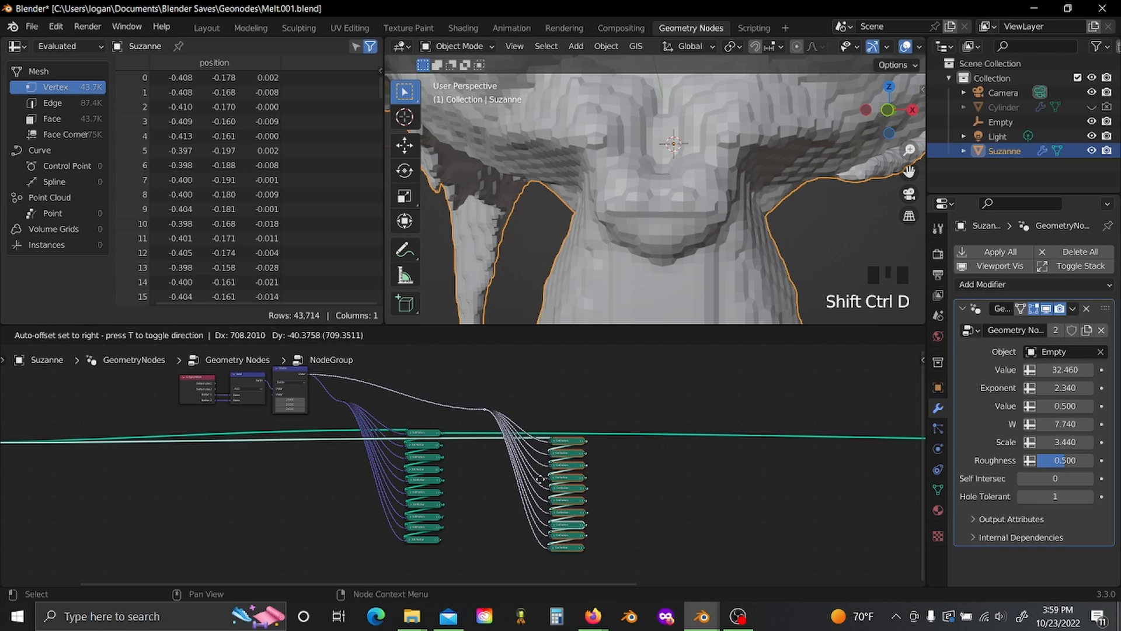
pyautogui.click(506, 472)
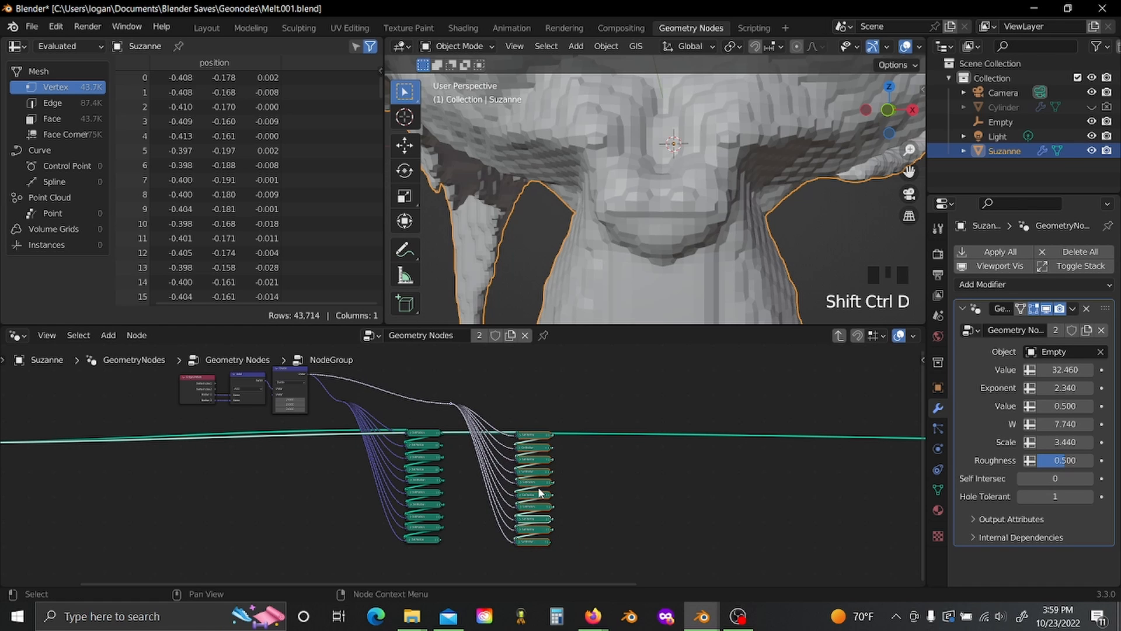
pyautogui.hotkey('shift', 'r')
pyautogui.hotkey('shift', 'r')
pyautogui.hotkey('shift', 'r')
pyautogui.hotkey('shift', 'r')
pyautogui.hotkey('shift', 'r')
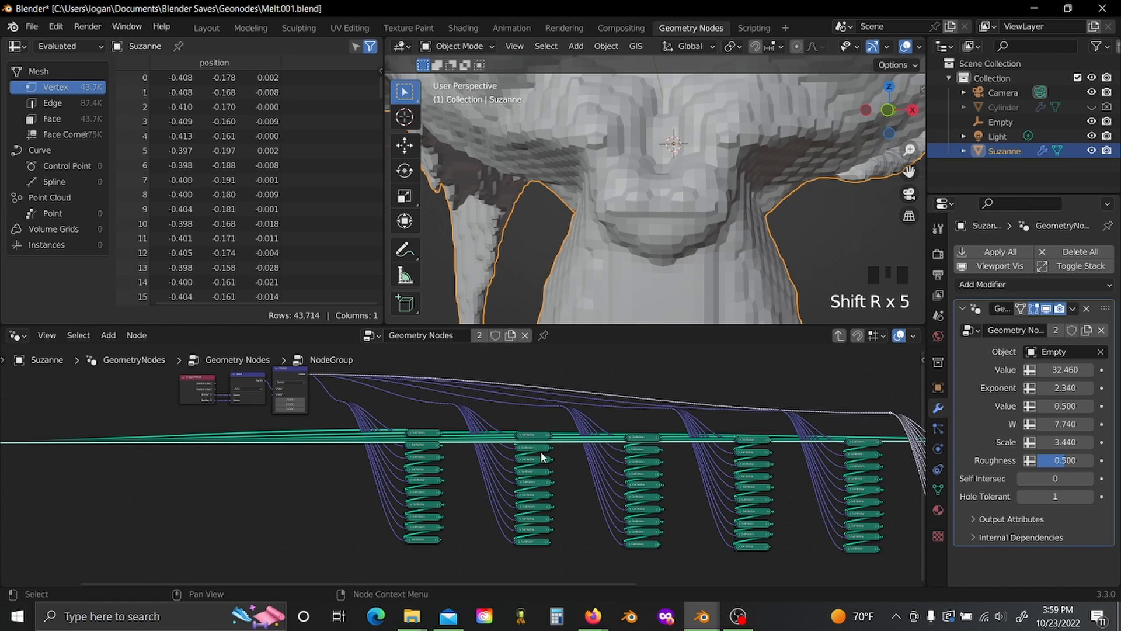
# Step: Link the last Set Position node of the first column to the Geometry input of the second column's first node
pyautogui.scroll(4, 541, 450)
pyautogui.click(286, 534)
pyautogui.hotkey('ctrl', 'z')
pyautogui.scroll(1, 339, 540)
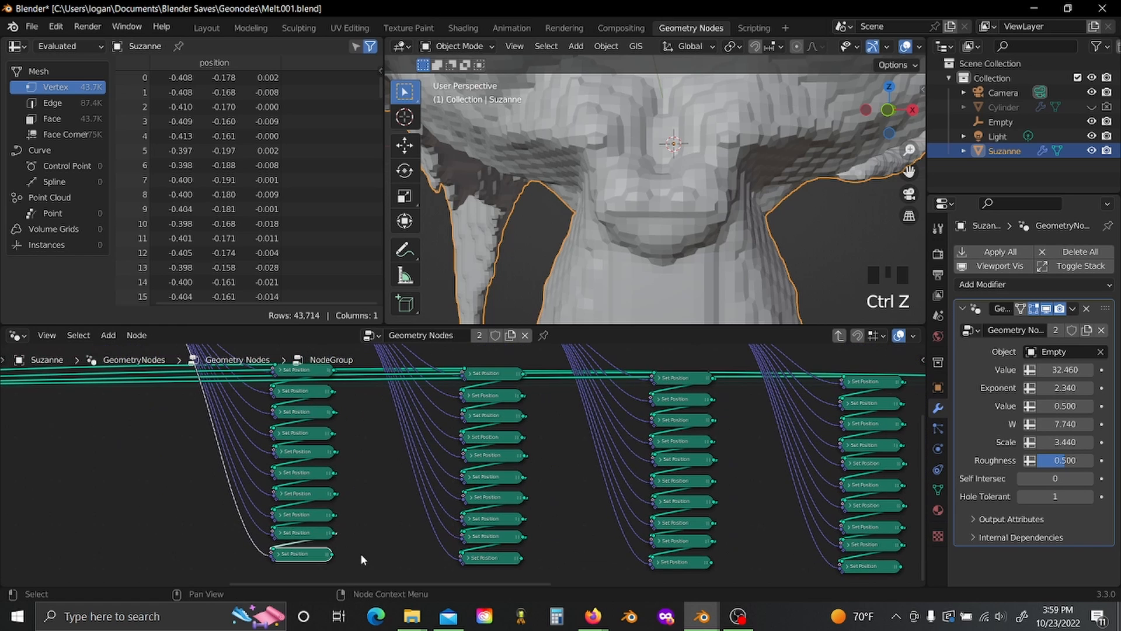
pyautogui.moveTo(333, 555); pyautogui.dragTo(465, 415)
pyautogui.scroll(-3, 443, 496)
pyautogui.hscroll(4, 444, 496)
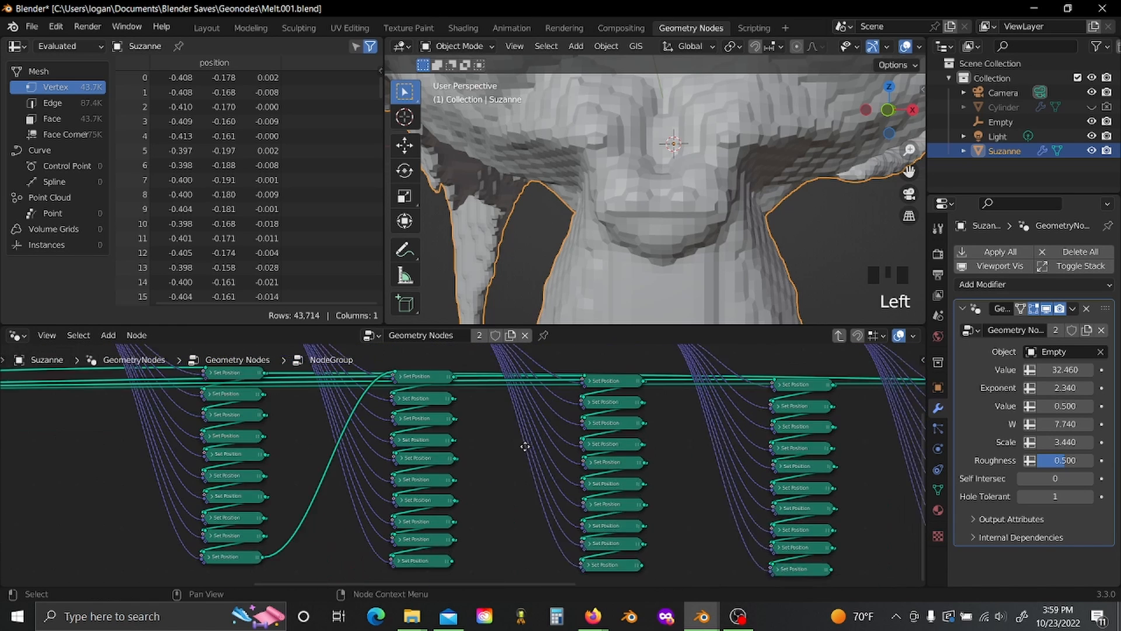
# Step: Connect the final Set Position node of the last column to the Group Output's Geometry, and exit the node group
pyautogui.scroll(-3, 405, 547)
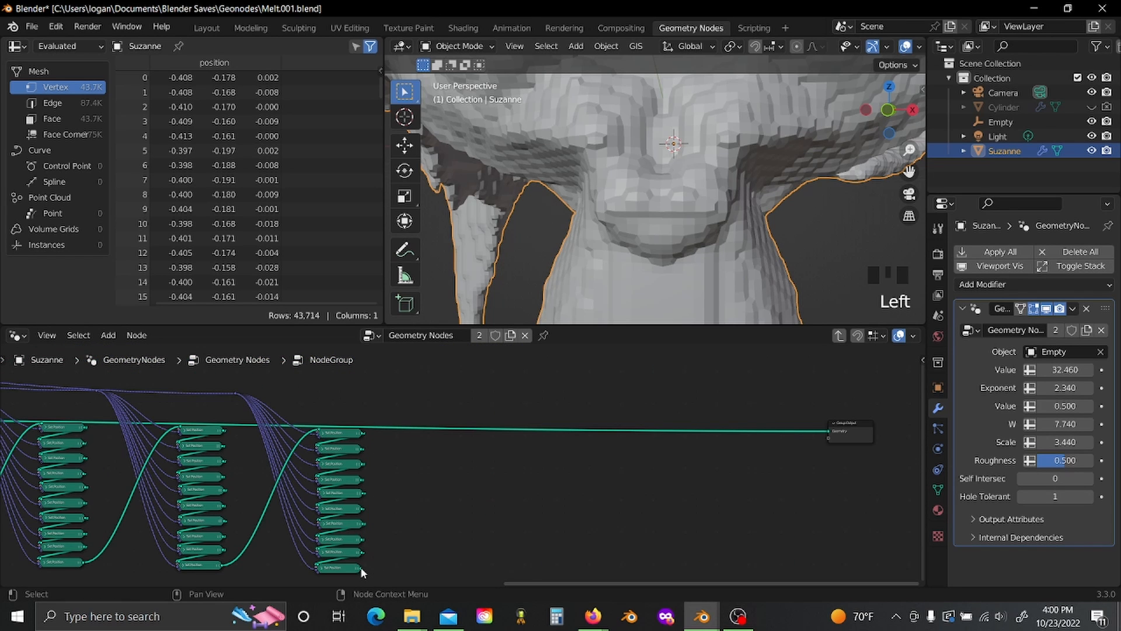
pyautogui.moveTo(360, 567); pyautogui.dragTo(386, 563)
pyautogui.moveTo(564, 498); pyautogui.dragTo(830, 432)
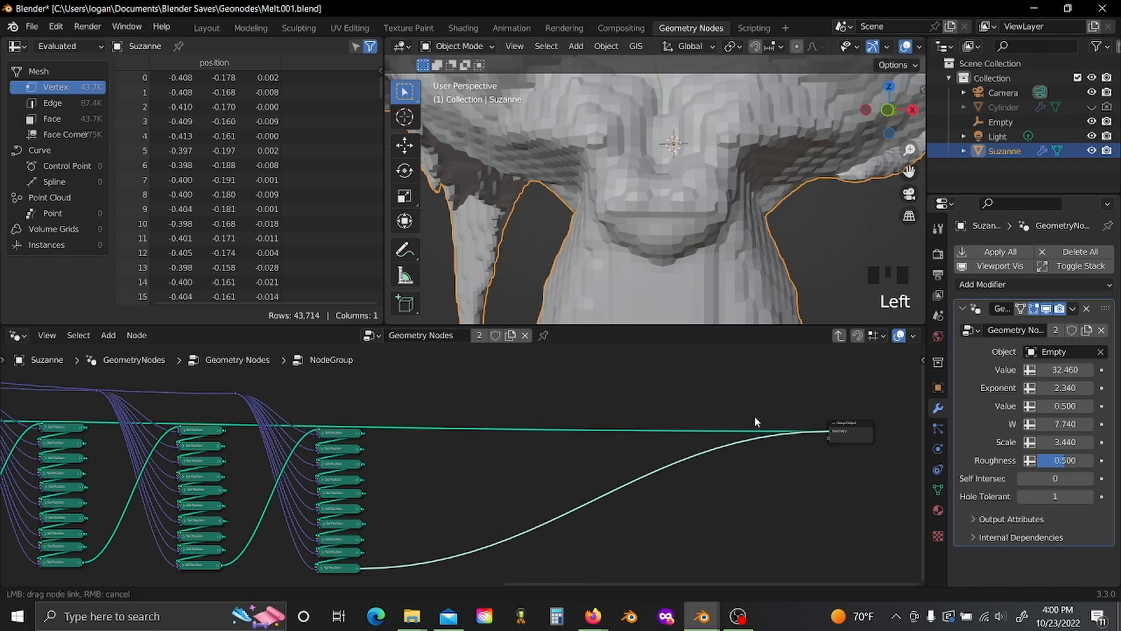
pyautogui.scroll(-5, 656, 207)
pyautogui.moveTo(655, 208); pyautogui.dragTo(614, 245, button='middle')
pyautogui.scroll(3, 708, 216)
pyautogui.click(839, 336)
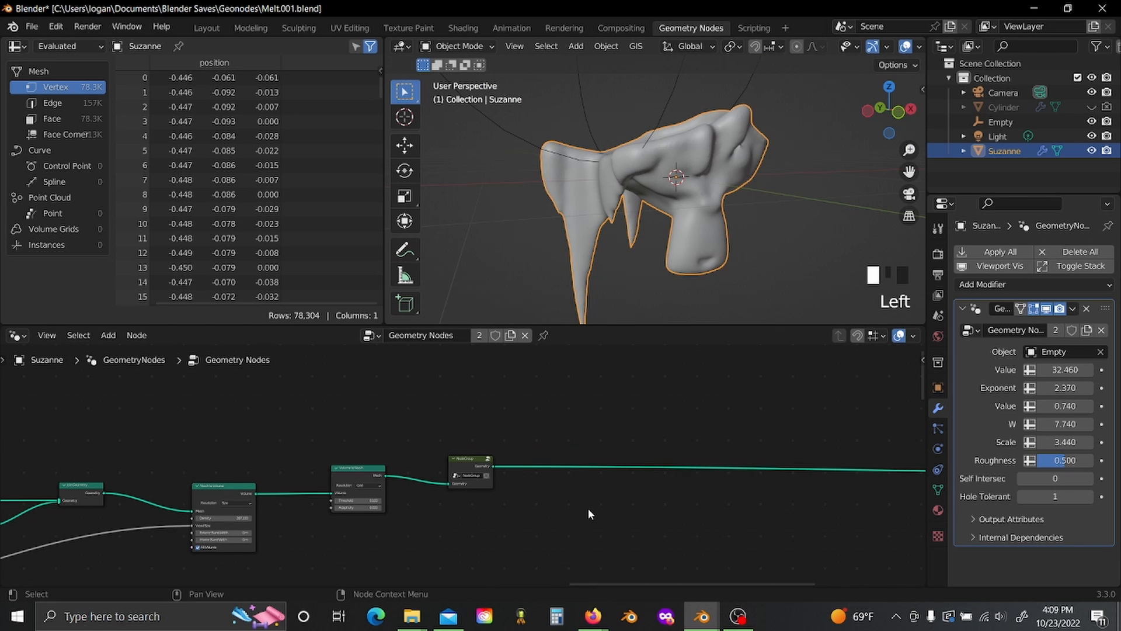
# Step: Move the first Join Geometry node closer to the Set Position node that feeds it
pyautogui.moveTo(588, 508); pyautogui.dragTo(514, 509, button='middle')
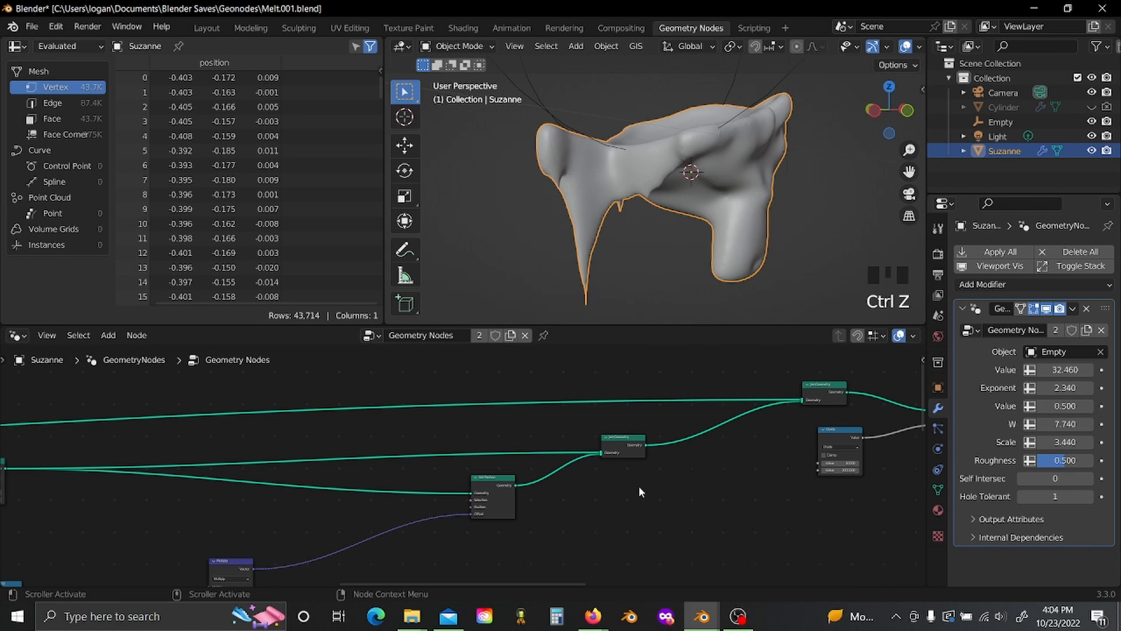
pyautogui.moveTo(639, 485); pyautogui.dragTo(482, 503, button='middle')
pyautogui.scroll(1, 514, 459)
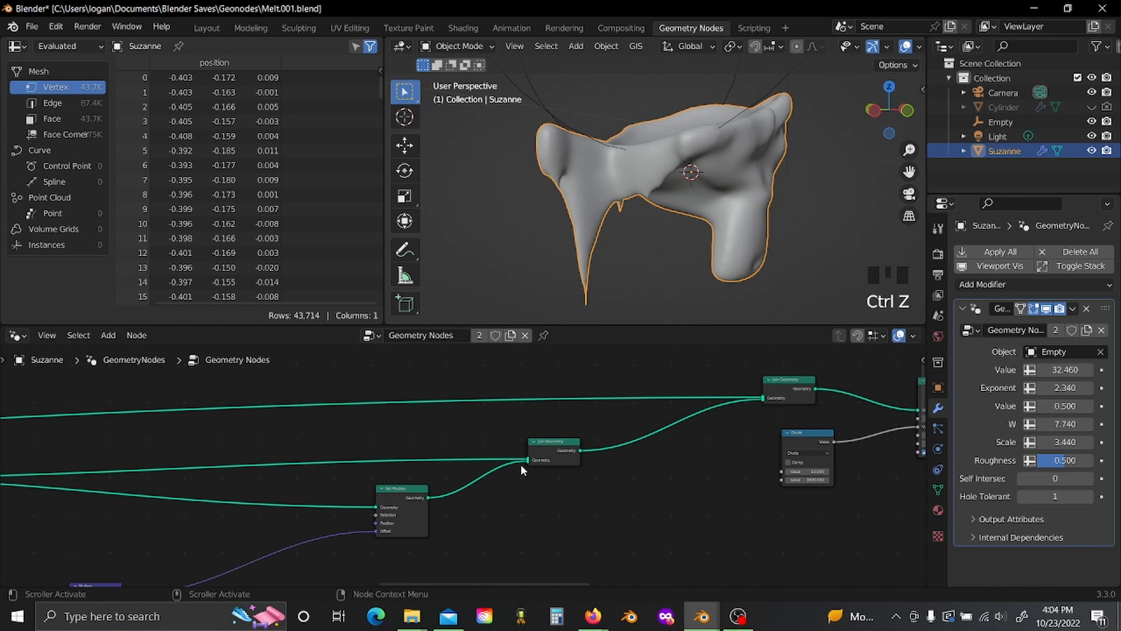
pyautogui.moveTo(536, 459); pyautogui.dragTo(479, 467)
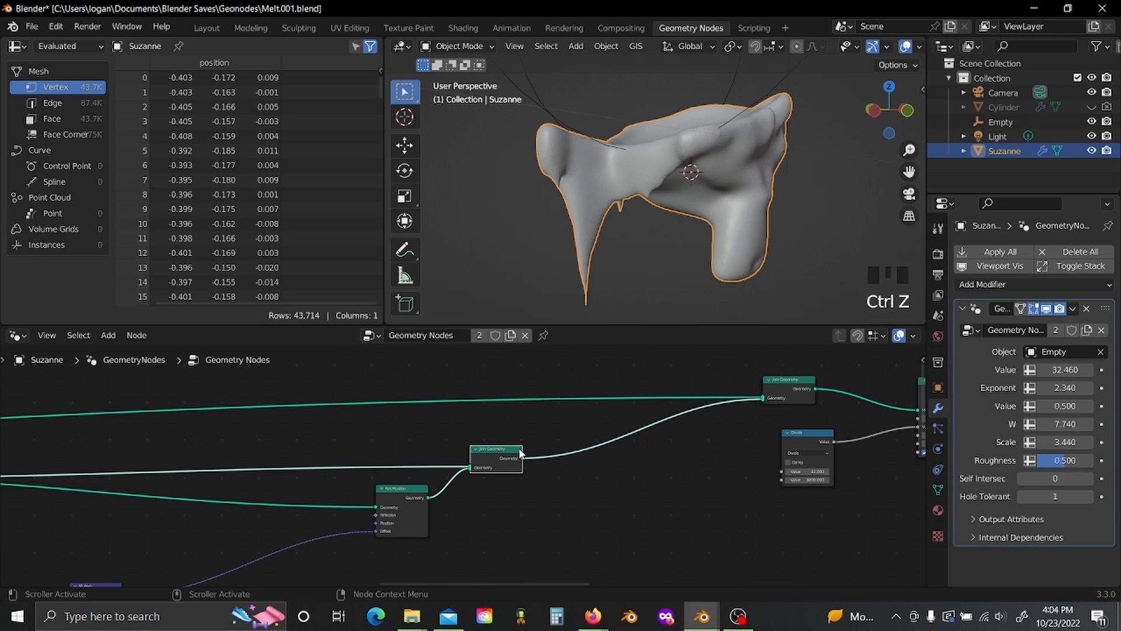
# Step: Move the second Join Geometry, Divide and Mesh to Volume nodes further right to make room after the first Join Geometry
pyautogui.moveTo(593, 474); pyautogui.dragTo(409, 493, button='middle')
pyautogui.scroll(-1, 485, 420)
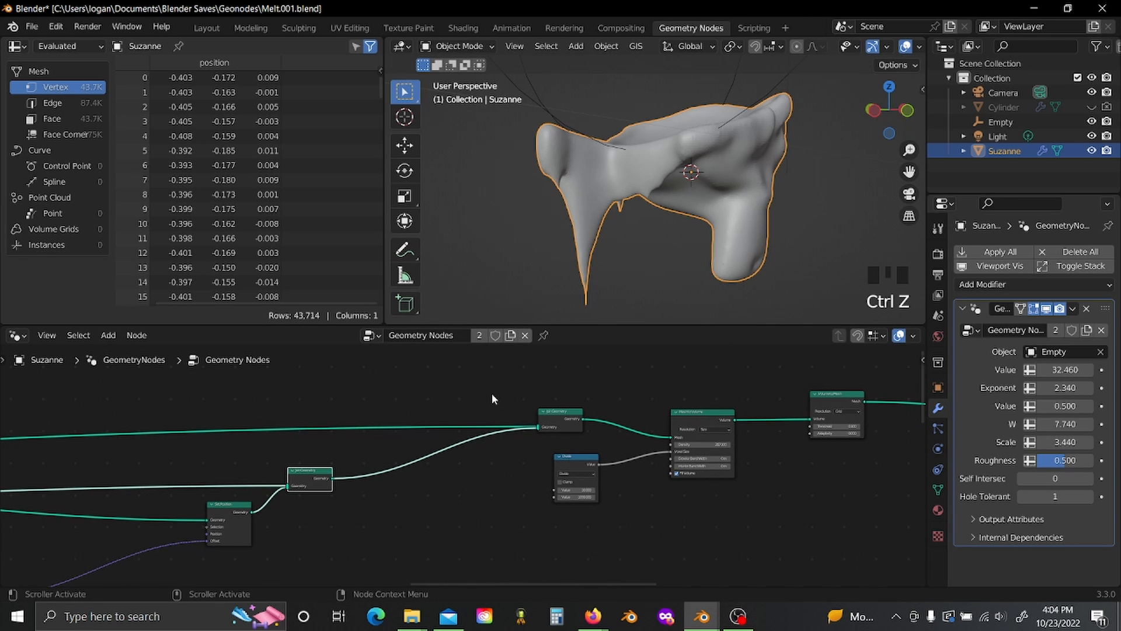
pyautogui.moveTo(492, 394); pyautogui.dragTo(780, 513)
pyautogui.press('g')
pyautogui.click(754, 502)
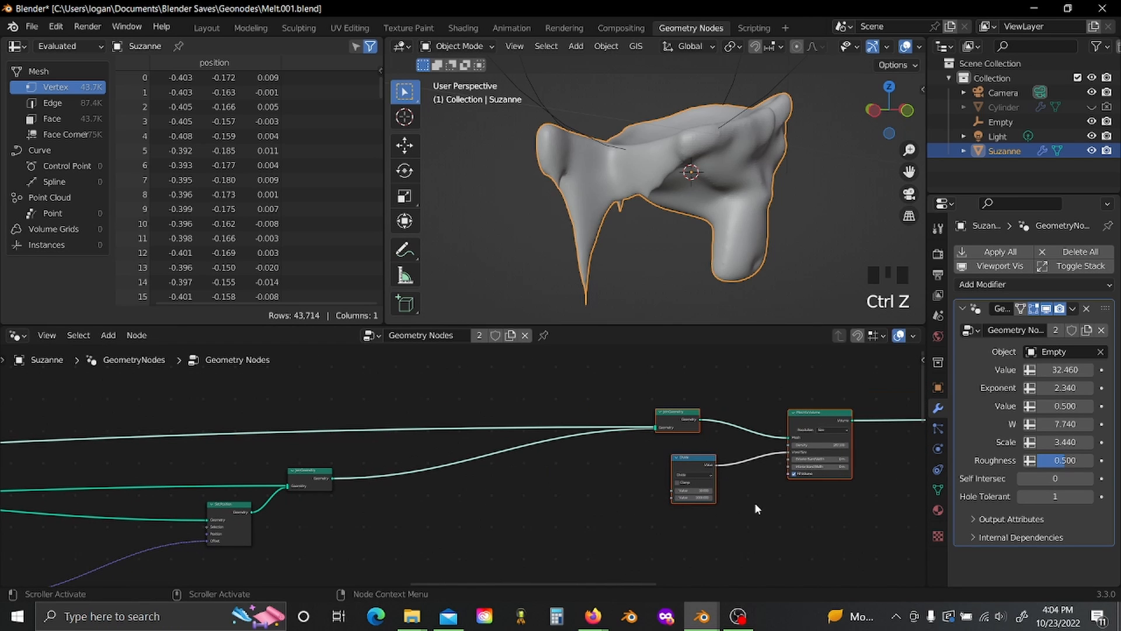
# Step: Duplicate the Mesh to Volume node and insert the copy on the link between the two Join Geometry nodes
pyautogui.click(813, 414)
pyautogui.hotkey('shift', 'd')
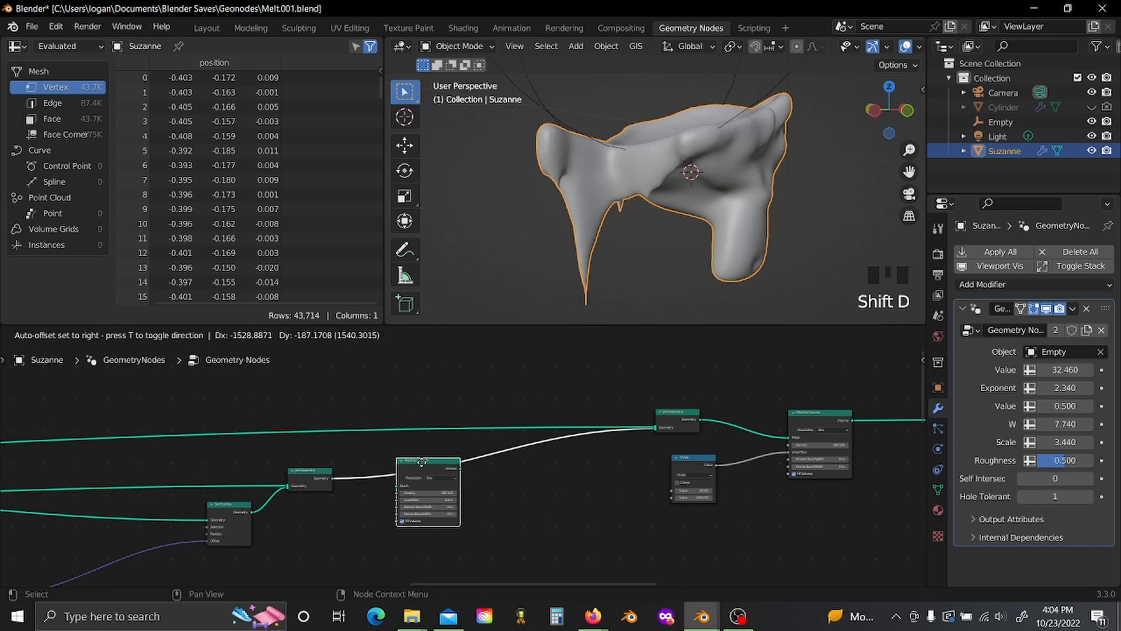
pyautogui.click(421, 461)
# Step: Duplicate the Volume to Mesh node and insert the copy between the copied Mesh to Volume and the second Join Geometry
pyautogui.scroll(-1, 543, 484)
pyautogui.keyDown('ctrl'); pyautogui.scroll(-3, 804, 406); pyautogui.keyUp('ctrl')
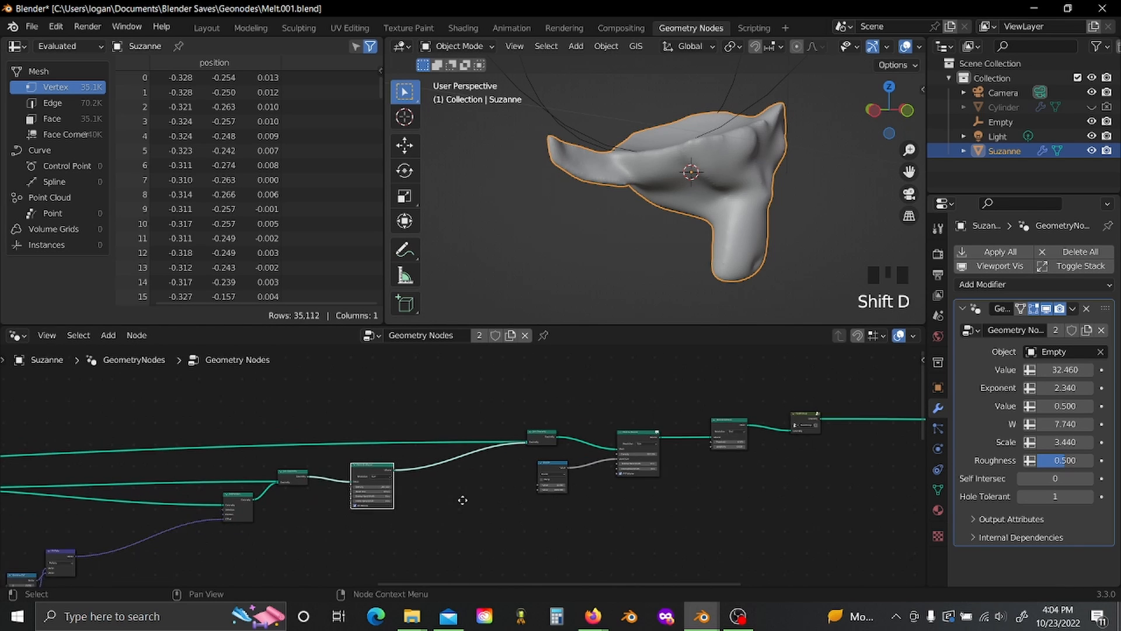
pyautogui.hotkey('shift', 'd')
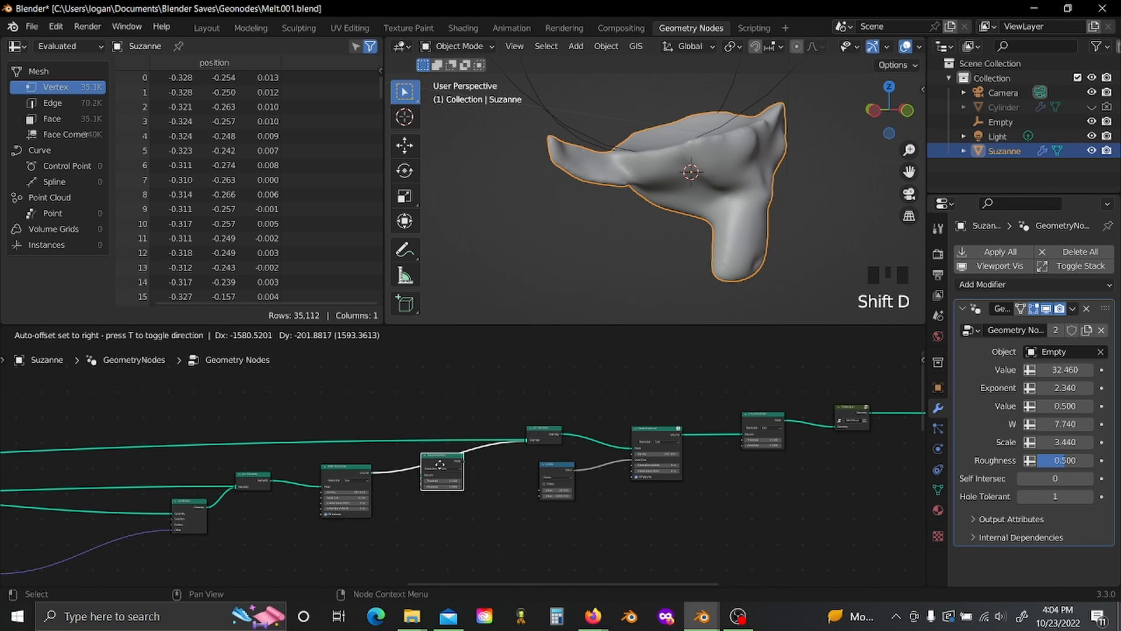
pyautogui.click(444, 521)
pyautogui.scroll(3, 559, 503)
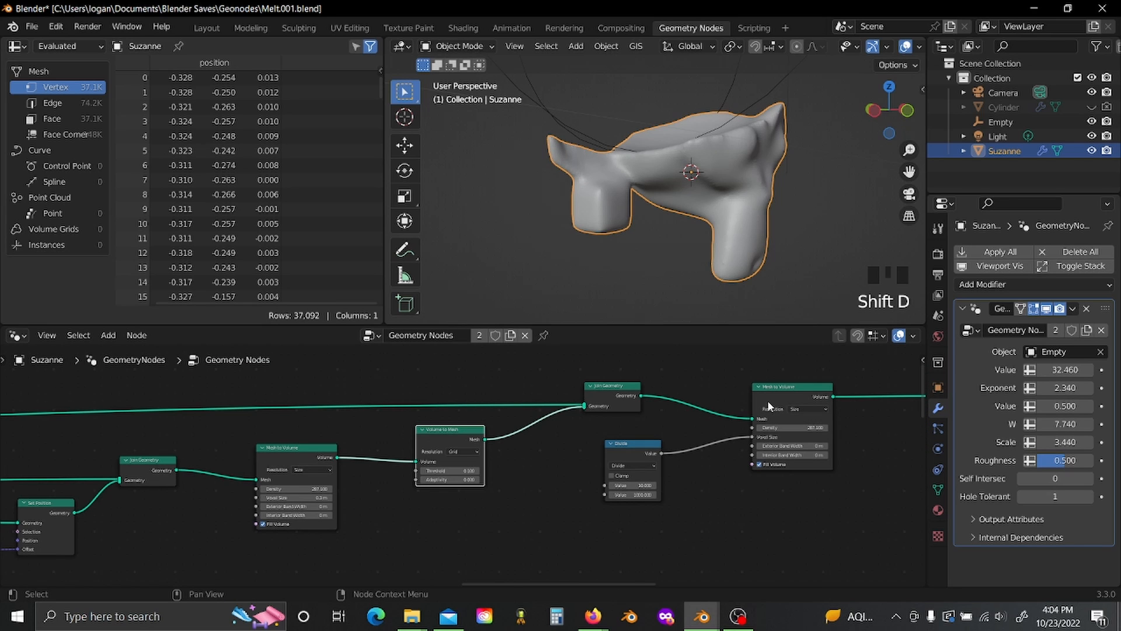
# Step: Move the Divide node back beside the copied Mesh to Volume node
pyautogui.click(779, 394)
pyautogui.moveTo(643, 451); pyautogui.dragTo(282, 479)
pyautogui.scroll(3, 178, 532)
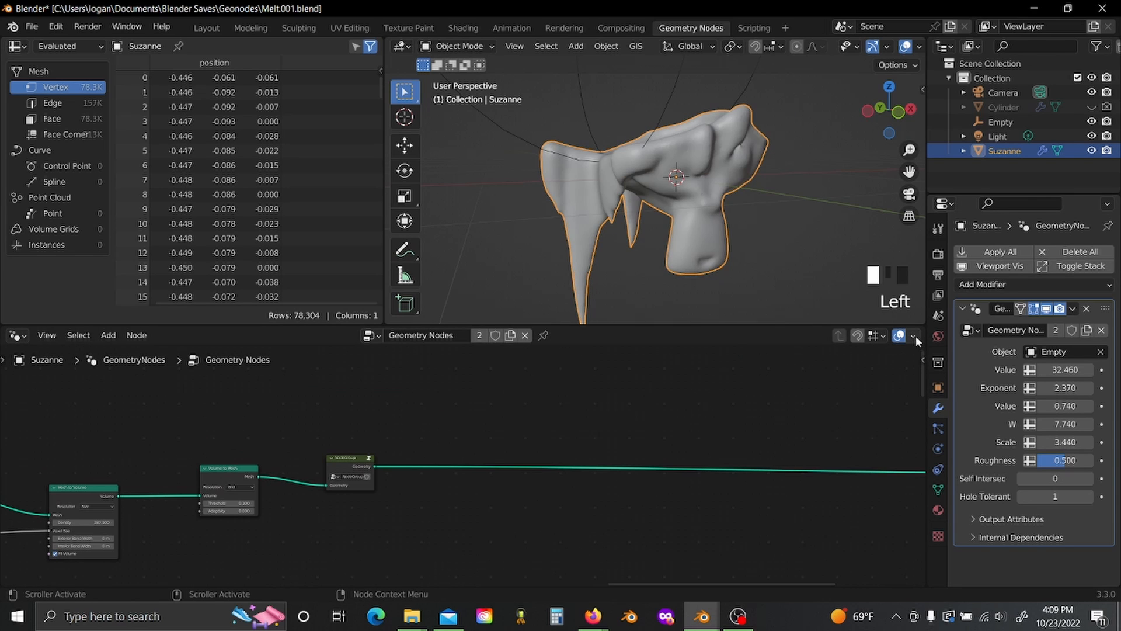
# Step: Turn on the Timings overlay in the node editor and check execution times from the final nodes to the Group Output
pyautogui.click(914, 336)
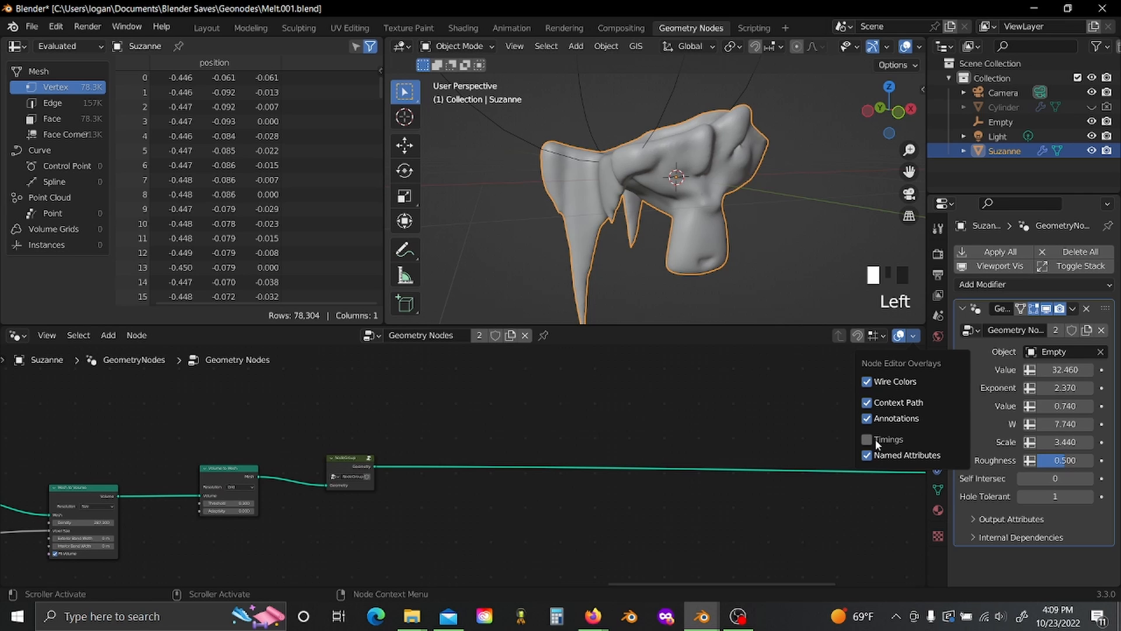
pyautogui.scroll(3, 421, 526)
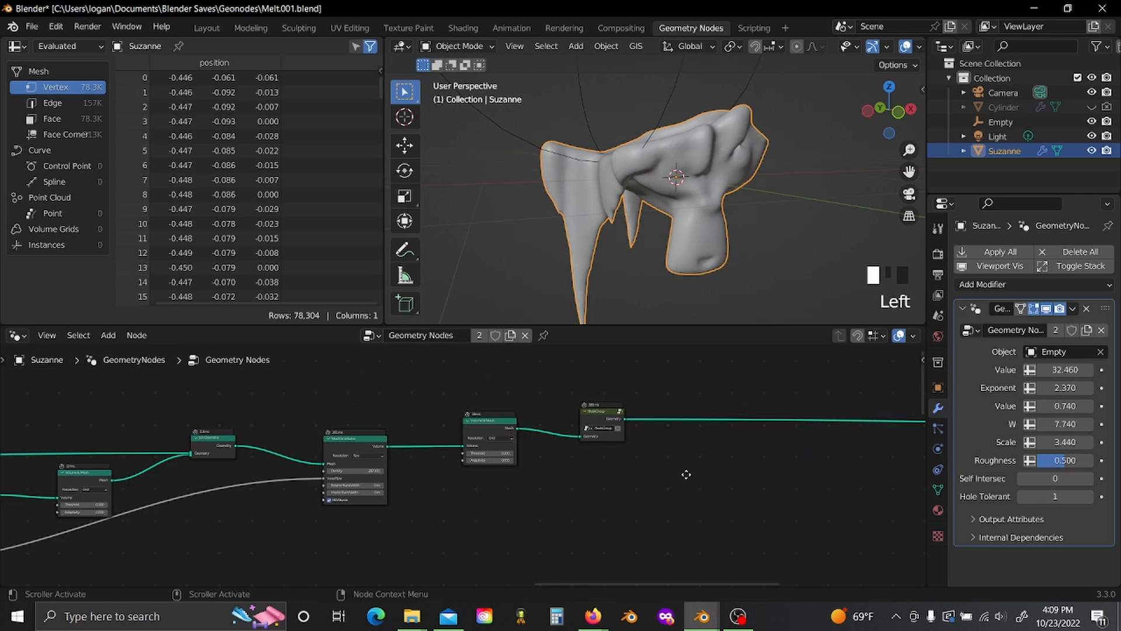
pyautogui.moveTo(684, 395); pyautogui.dragTo(632, 478, button='middle')
pyautogui.scroll(3, 642, 464)
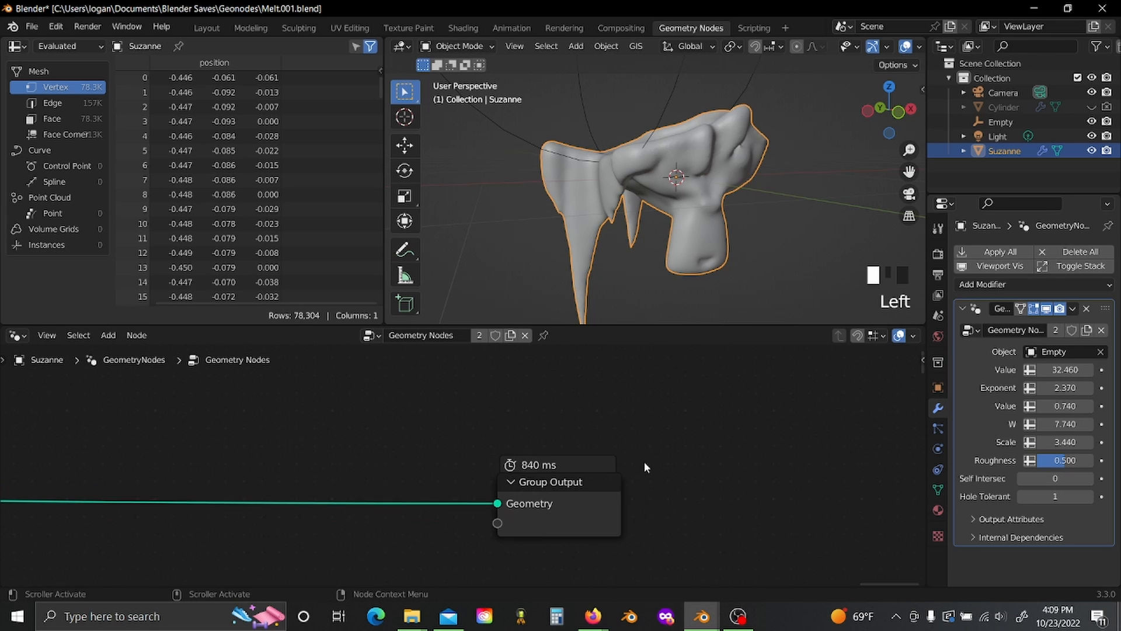
pyautogui.scroll(-8, 409, 453)
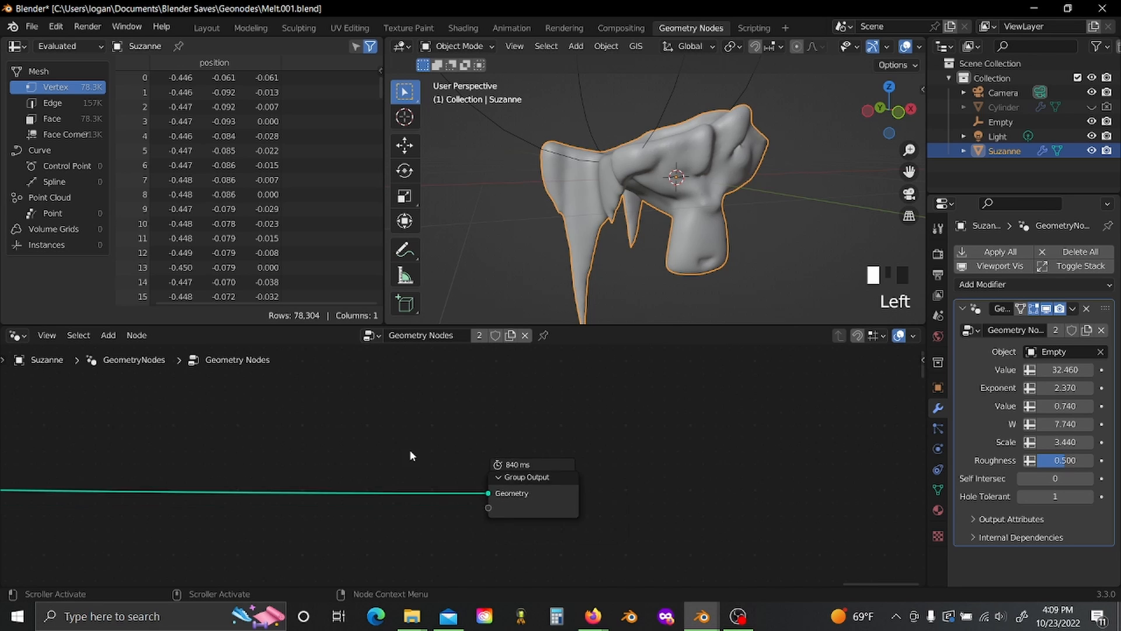
pyautogui.scroll(3, 455, 515)
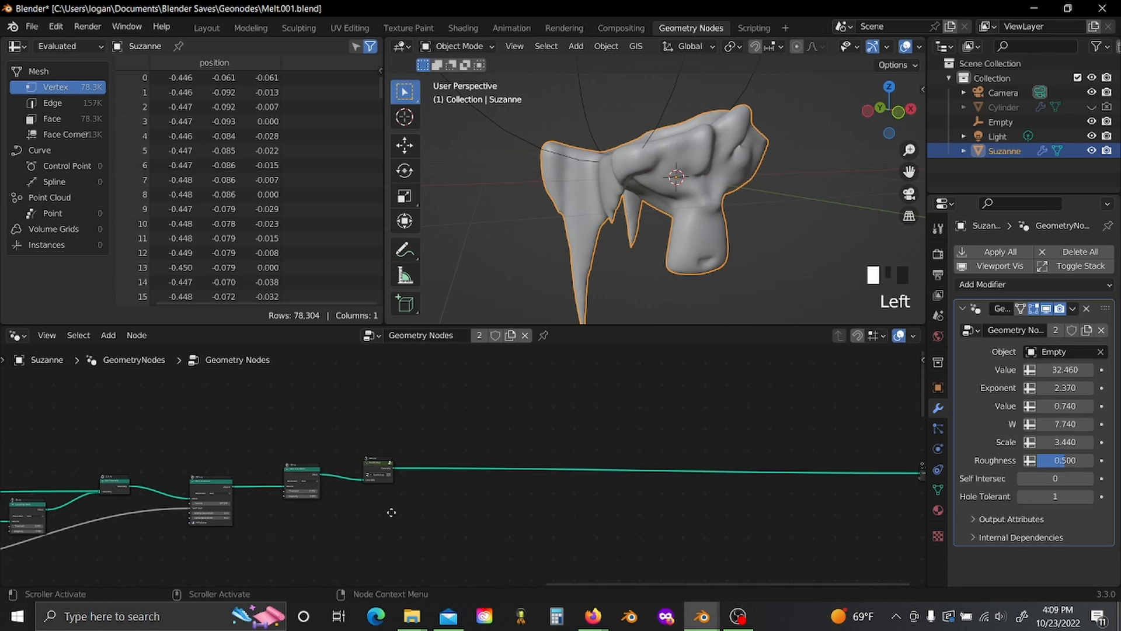
pyautogui.keyDown('alt'); pyautogui.keyDown('shift'); pyautogui.moveTo(473, 514); pyautogui.dragTo(642, 461); pyautogui.keyUp('shift'); pyautogui.keyUp('alt')
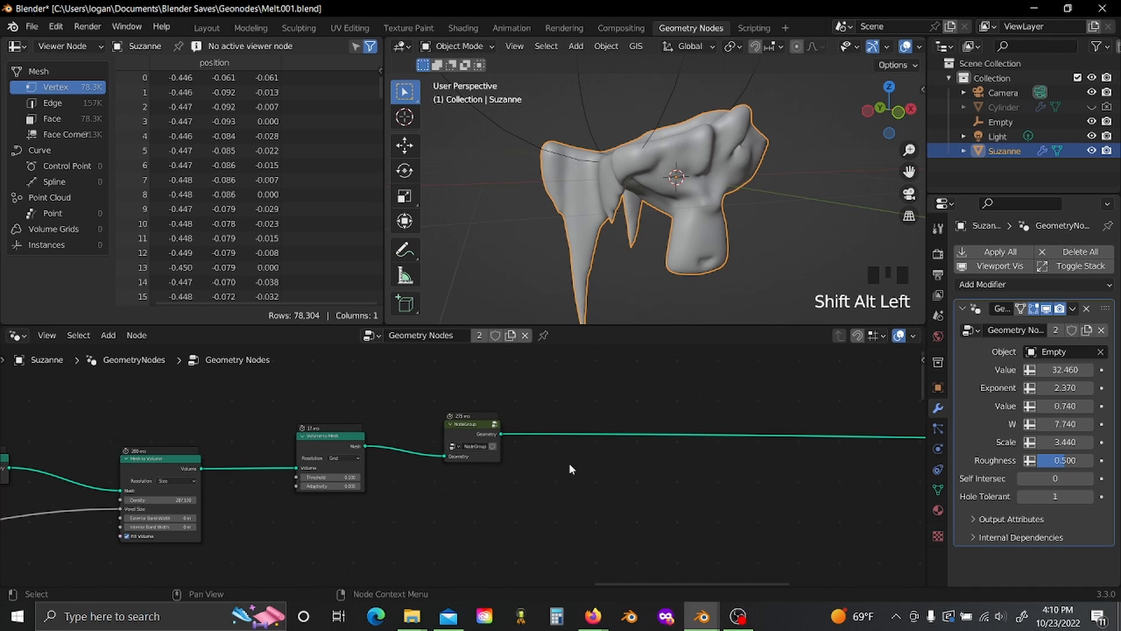
# Step: Insert a Switch node between the NodeGroup and Group Output, and connect the second Join Geometry's output to its True input
pyautogui.scroll(-2, 448, 504)
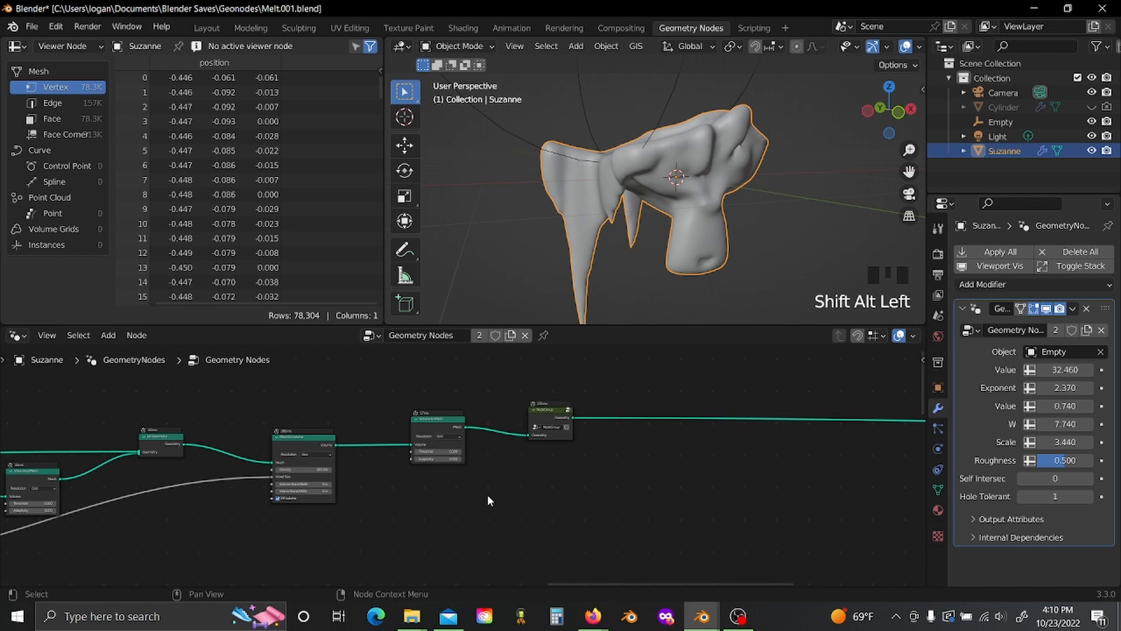
pyautogui.hotkey('shift', 'a')
pyautogui.press('space')
pyautogui.write('sw')
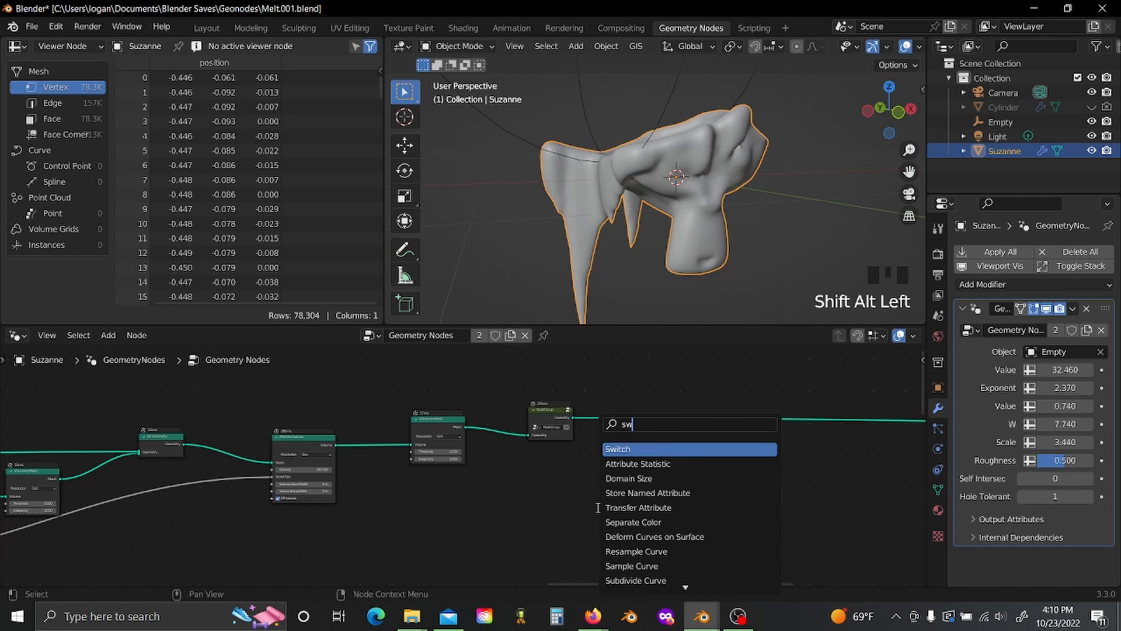
pyautogui.press('Return')
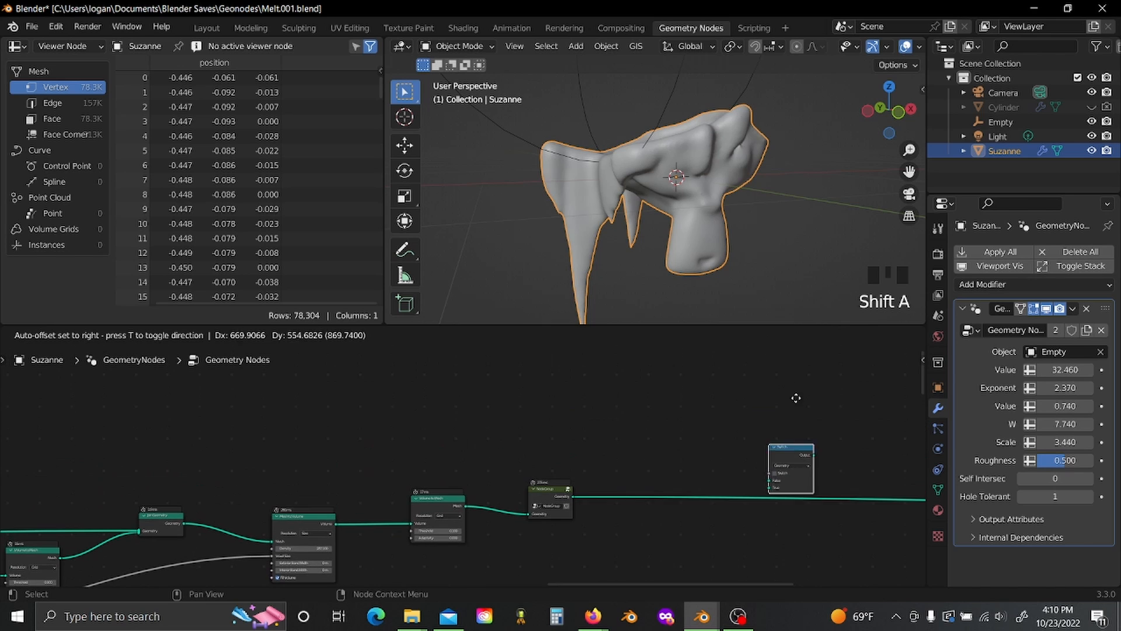
pyautogui.click(632, 498)
pyautogui.moveTo(654, 485); pyautogui.dragTo(752, 408, button='middle')
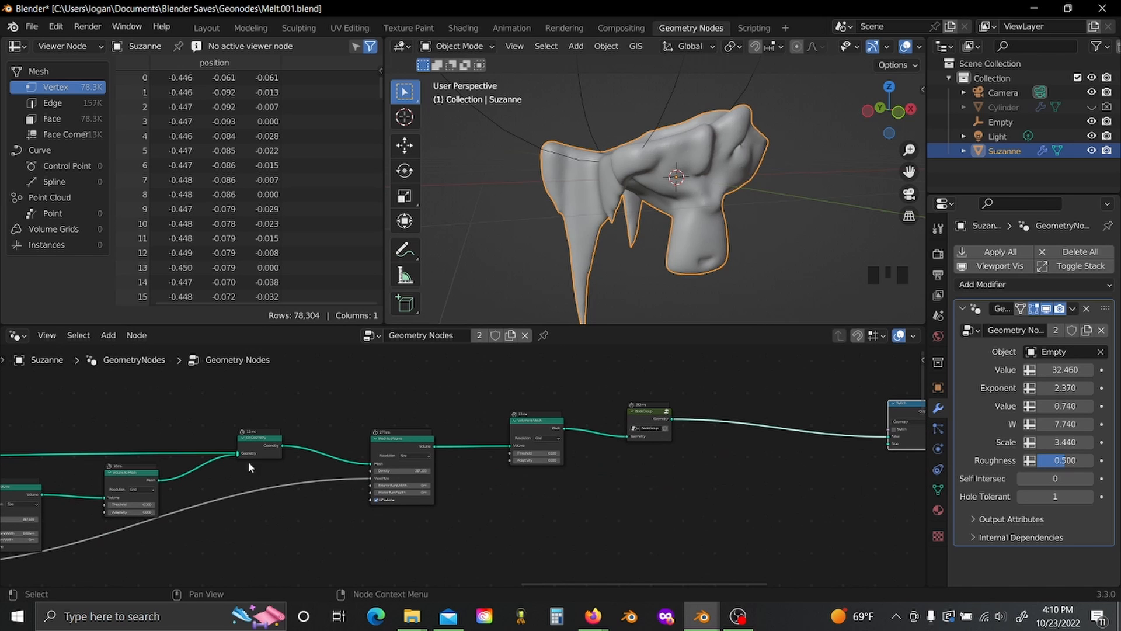
pyautogui.moveTo(283, 447); pyautogui.dragTo(284, 462)
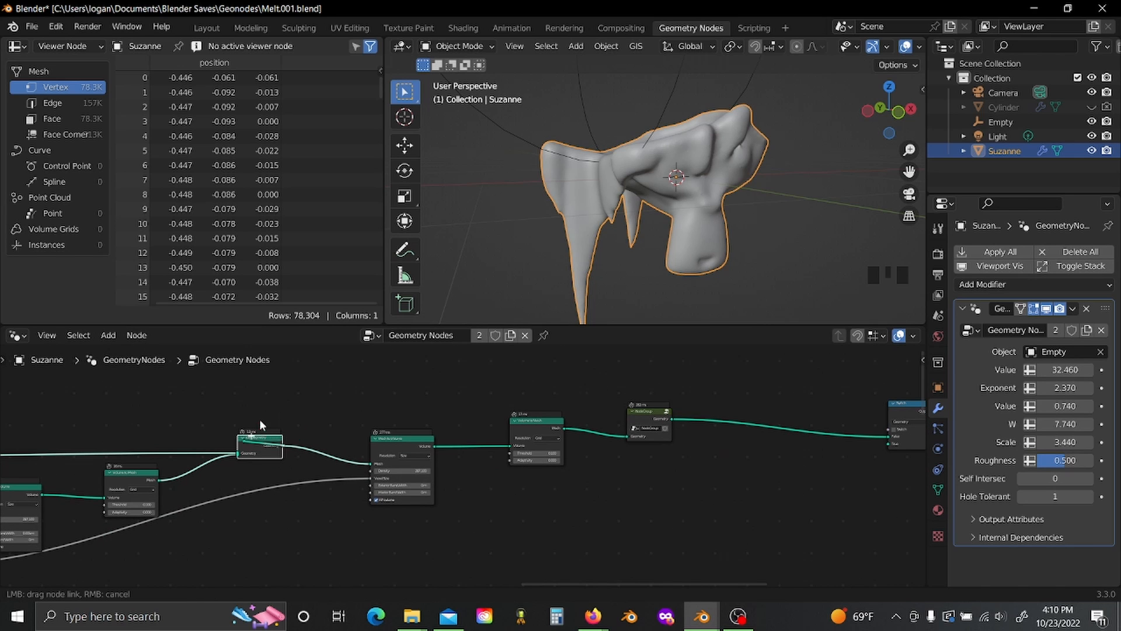
pyautogui.moveTo(653, 453); pyautogui.dragTo(794, 447)
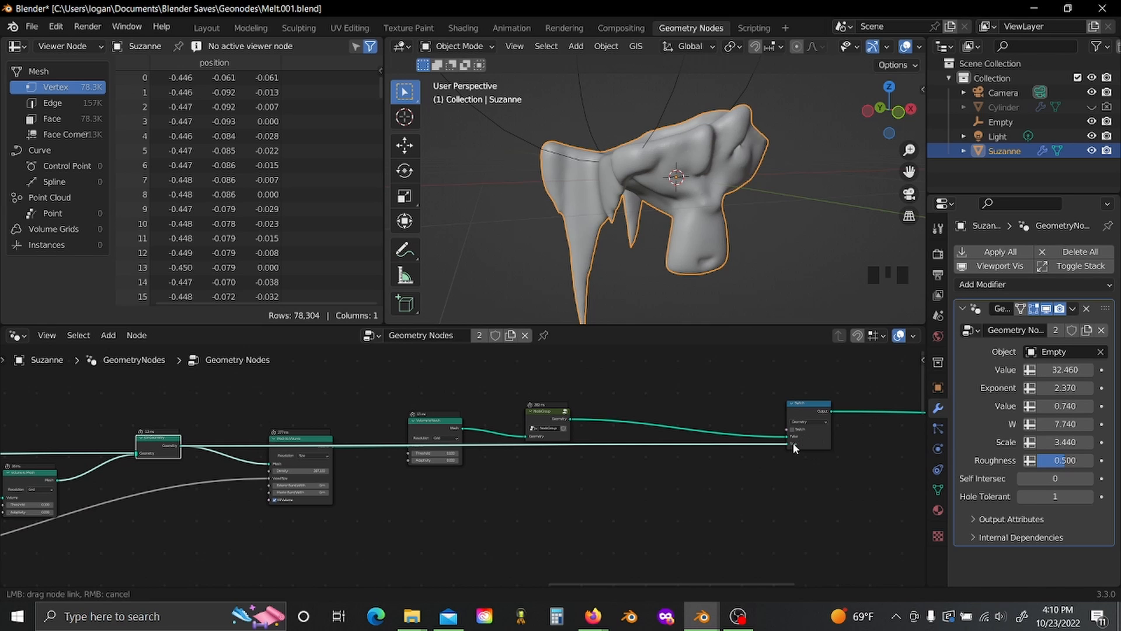
# Step: Add a Group Input node above the Switch node and connect its empty socket to the node's Switch input
pyautogui.moveTo(588, 483); pyautogui.dragTo(545, 518, button='middle')
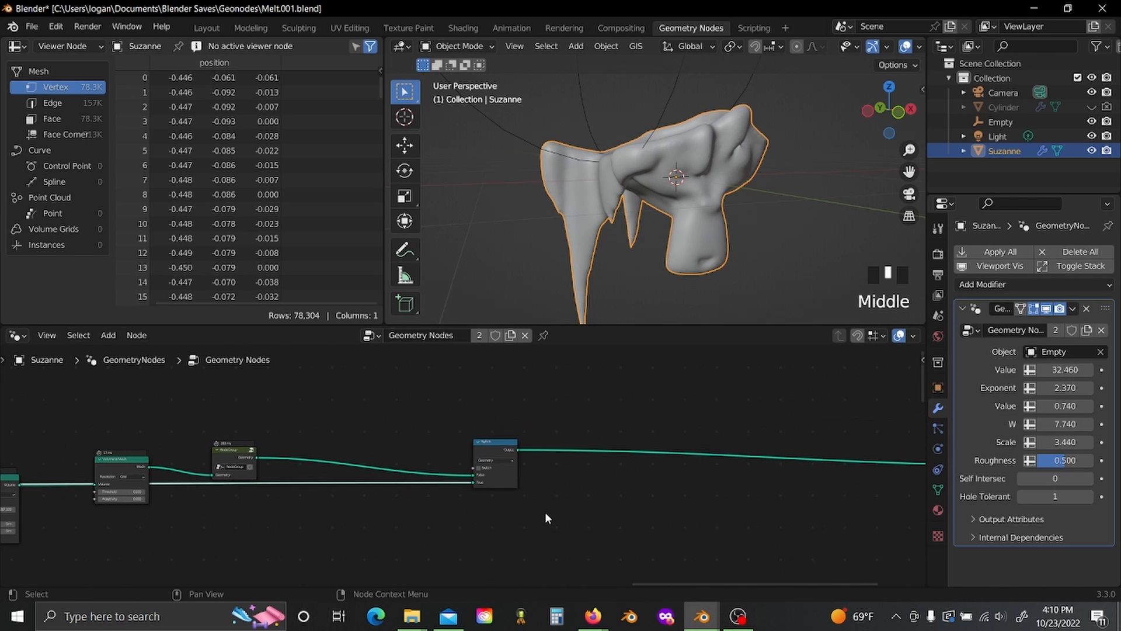
pyautogui.hotkey('shift', 'a')
pyautogui.write('gr')
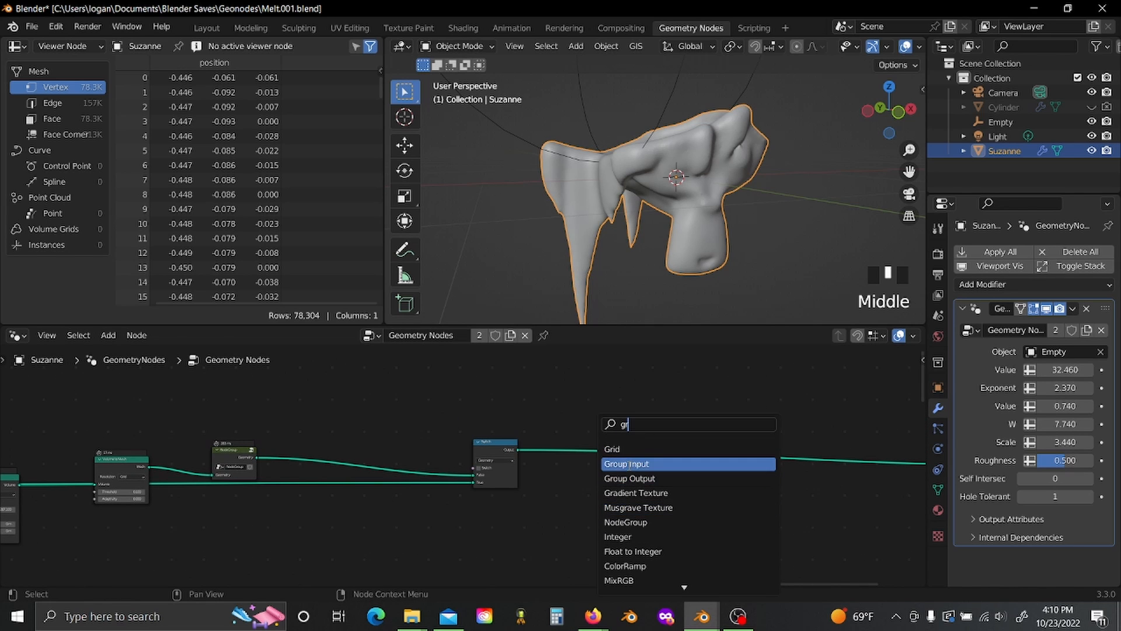
pyautogui.click(625, 464)
pyautogui.click(359, 354)
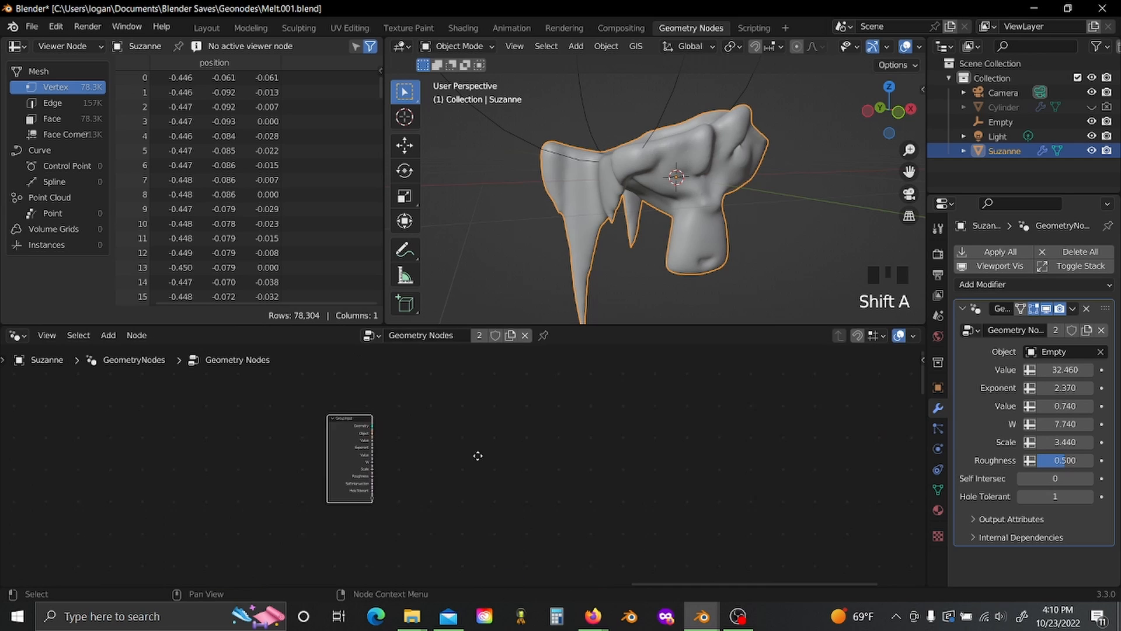
pyautogui.moveTo(478, 456); pyautogui.dragTo(513, 384, button='middle')
pyautogui.scroll(3, 430, 419)
pyautogui.moveTo(392, 419); pyautogui.dragTo(545, 489)
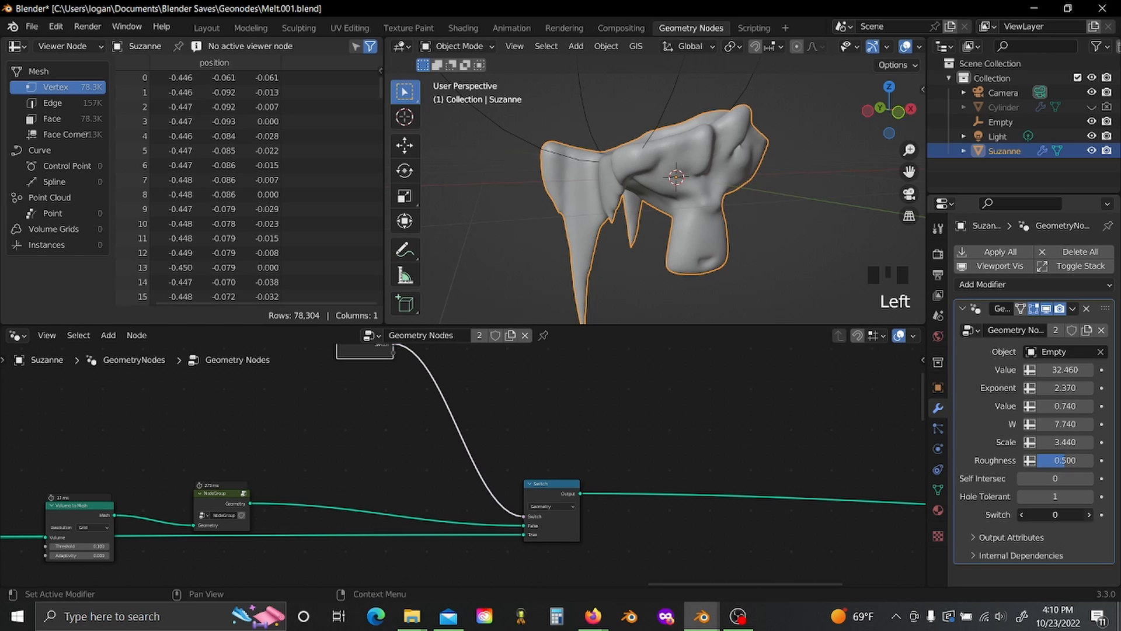
# Step: Test moving the Empty with the modifier's Switch at 1, and return Suzanne's Switch value to 0
pyautogui.click(1089, 514)
pyautogui.click(541, 147)
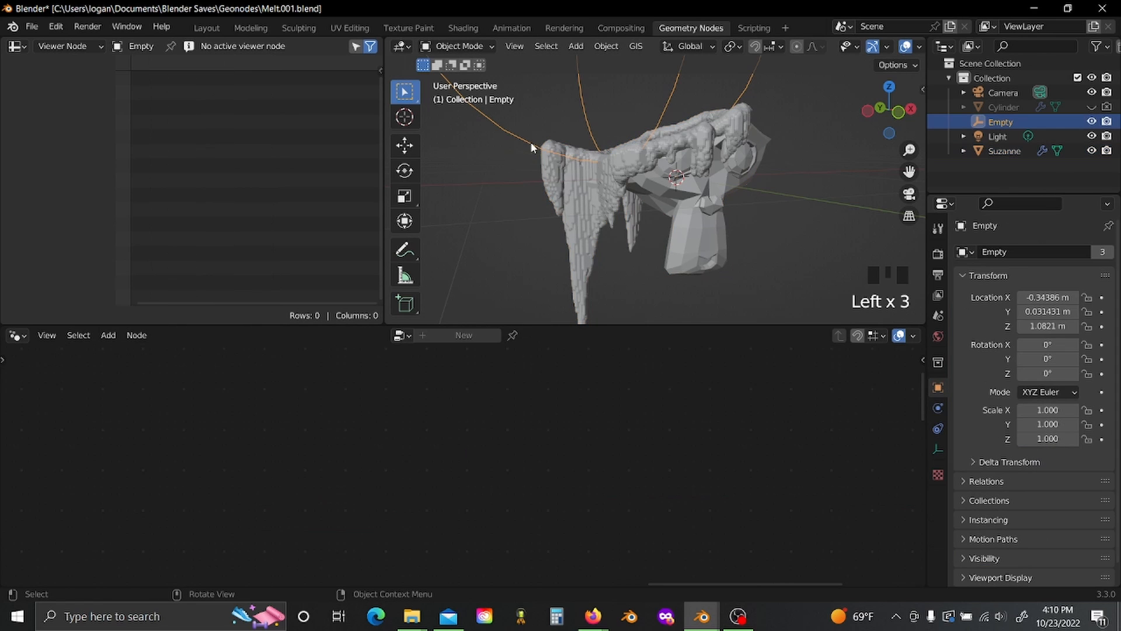
pyautogui.press('g')
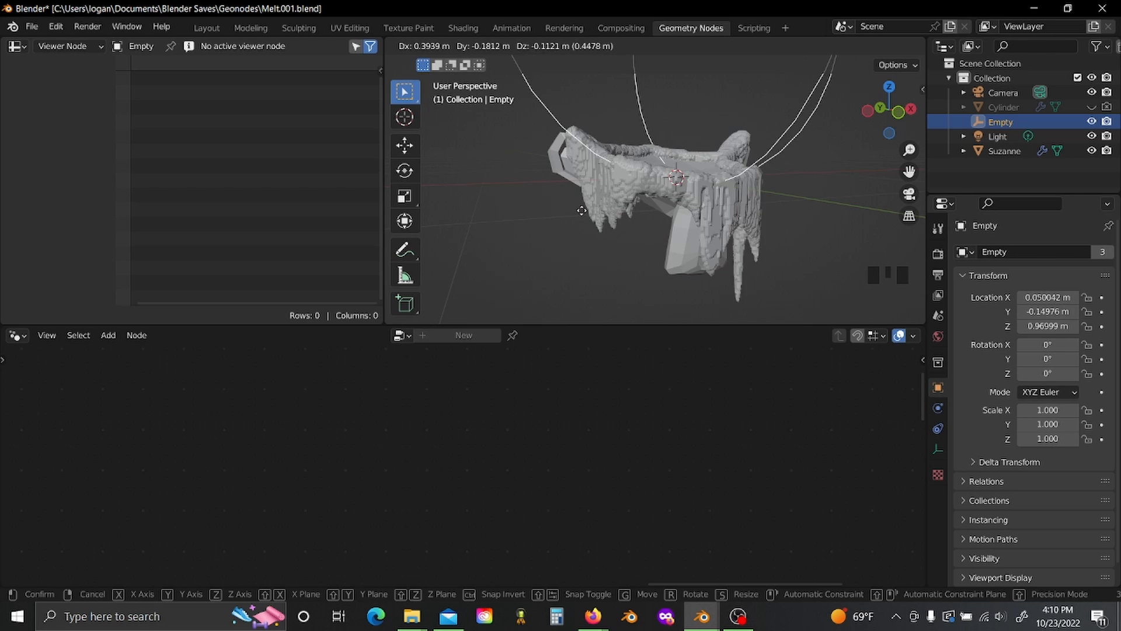
pyautogui.click(678, 220)
pyautogui.click(680, 220)
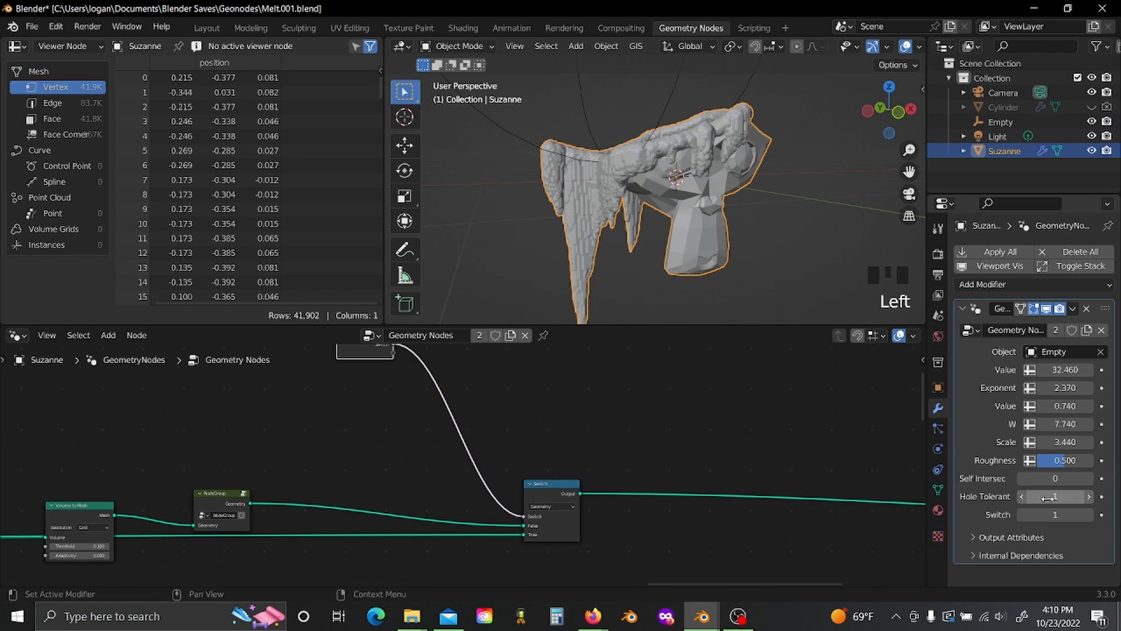
pyautogui.doubleClick(1024, 514)
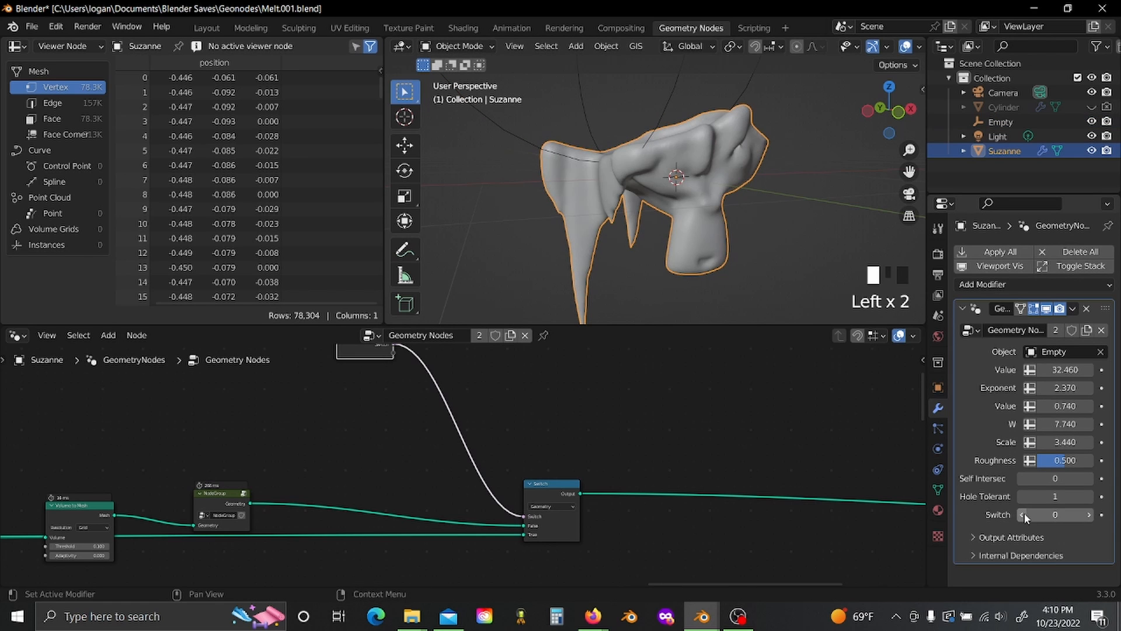
# Step: Duplicate the Group Input node below the Divide node and connect its empty socket to Divide's first Value input
pyautogui.moveTo(726, 186); pyautogui.dragTo(656, 149, button='middle')
pyautogui.moveTo(435, 470); pyautogui.dragTo(620, 458, button='middle')
pyautogui.moveTo(252, 540); pyautogui.dragTo(664, 426, button='middle')
pyautogui.scroll(5, 500, 518)
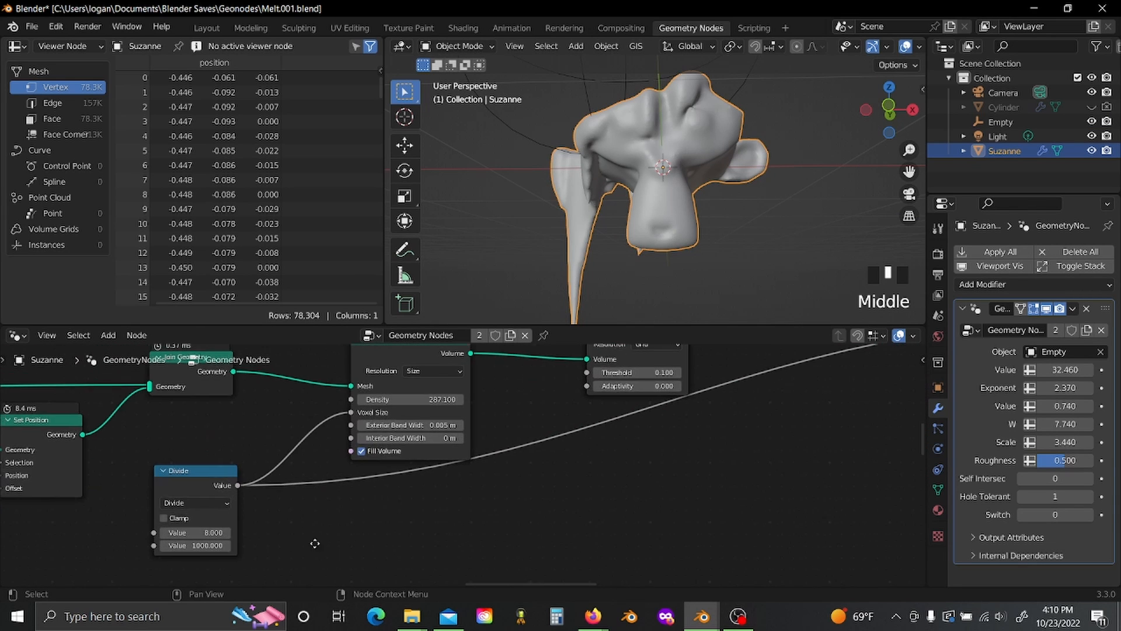
pyautogui.scroll(-5, 645, 523)
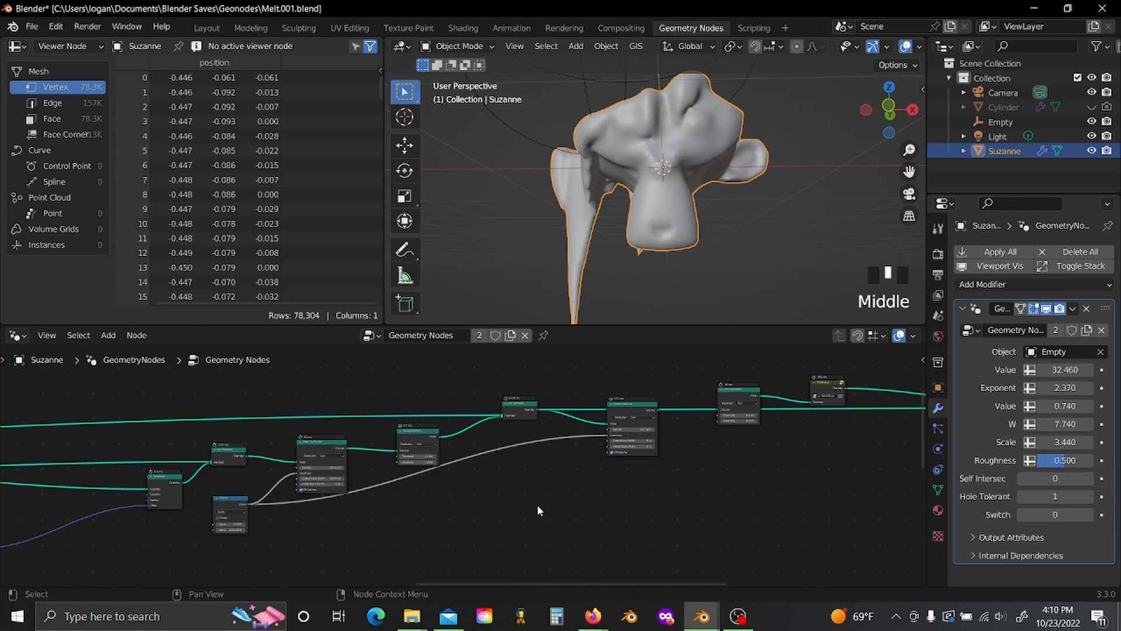
pyautogui.keyDown('ctrl'); pyautogui.scroll(-3, 541, 512); pyautogui.keyUp('ctrl')
pyautogui.keyDown('shift'); pyautogui.scroll(4, 841, 435); pyautogui.keyUp('shift')
pyautogui.keyDown('ctrl'); pyautogui.scroll(2, 718, 444); pyautogui.keyUp('ctrl')
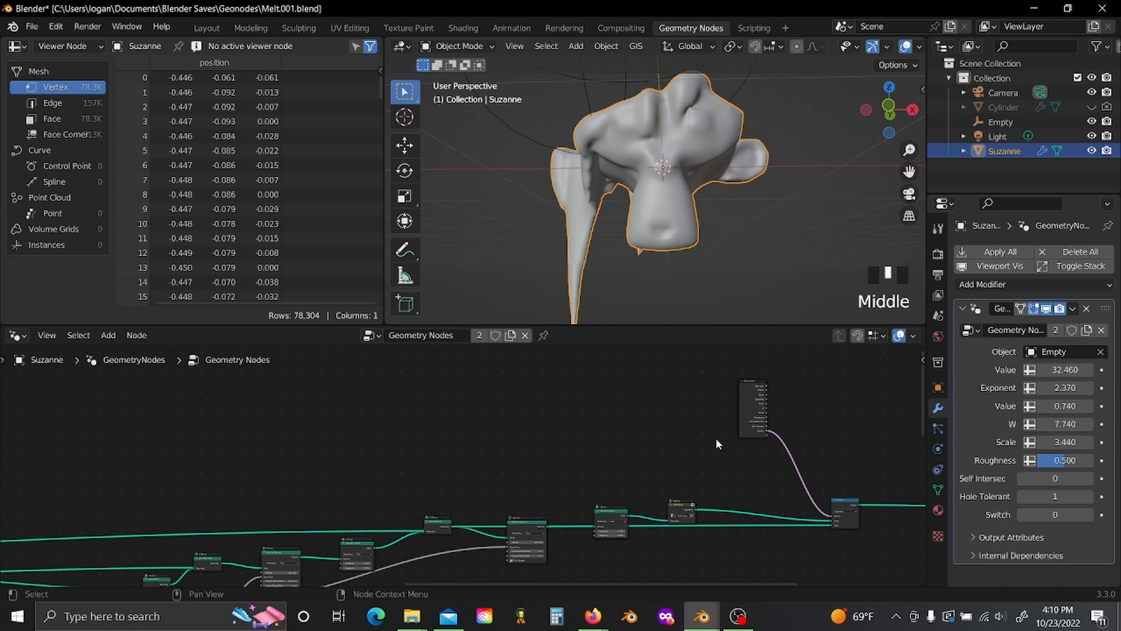
pyautogui.moveTo(716, 435); pyautogui.dragTo(671, 421, button='middle')
pyautogui.hotkey('shift', 'd')
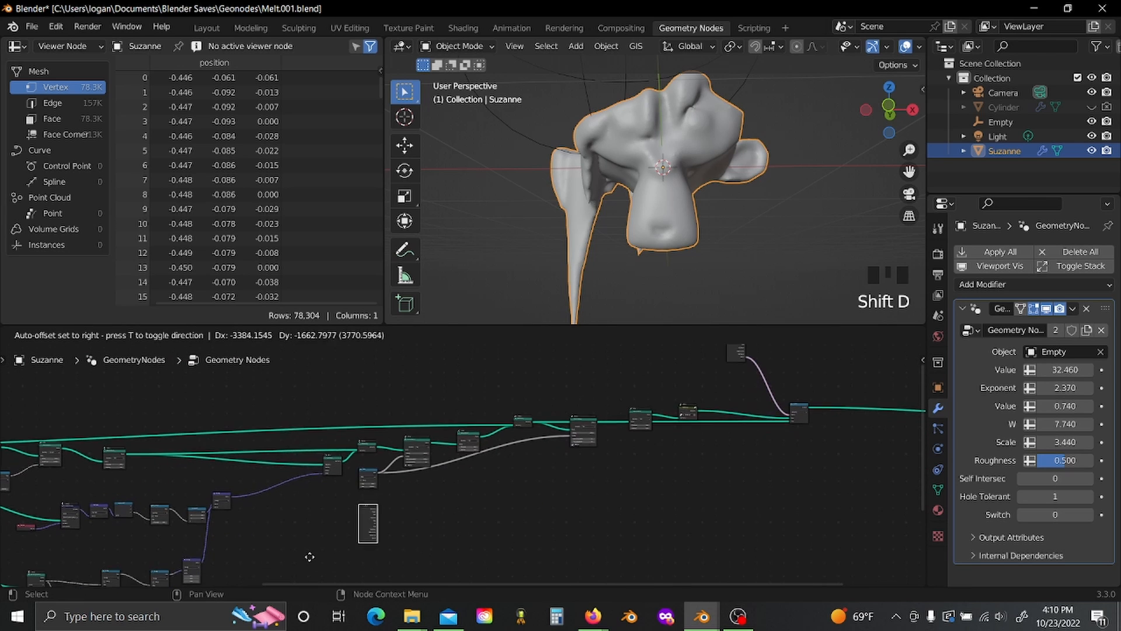
pyautogui.click(420, 537)
pyautogui.scroll(5, 420, 525)
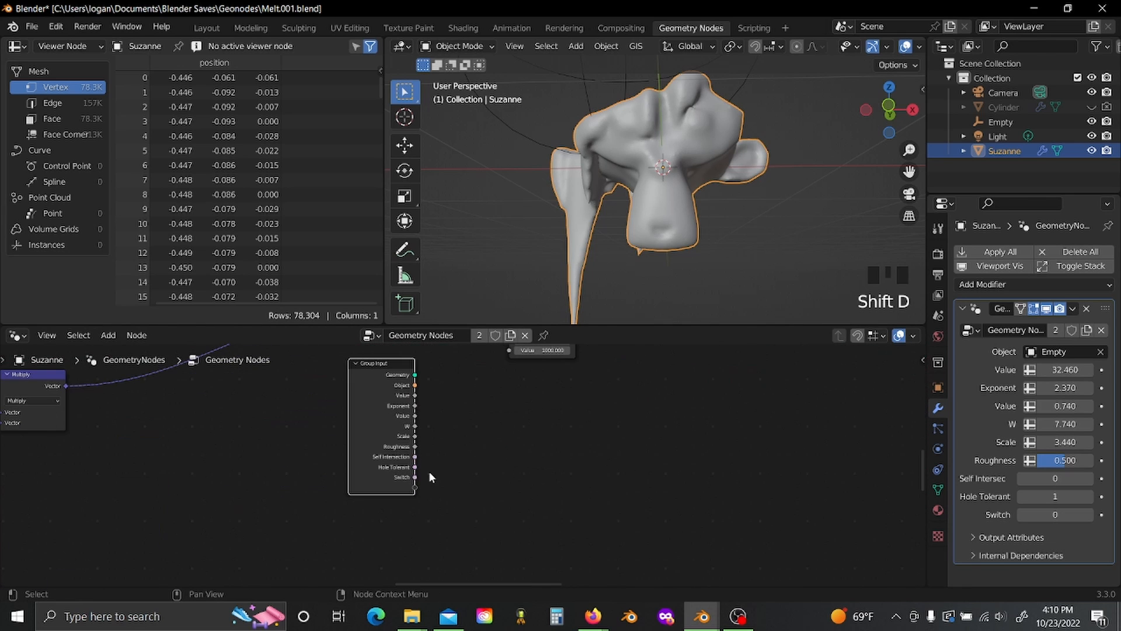
pyautogui.moveTo(415, 488); pyautogui.dragTo(509, 443)
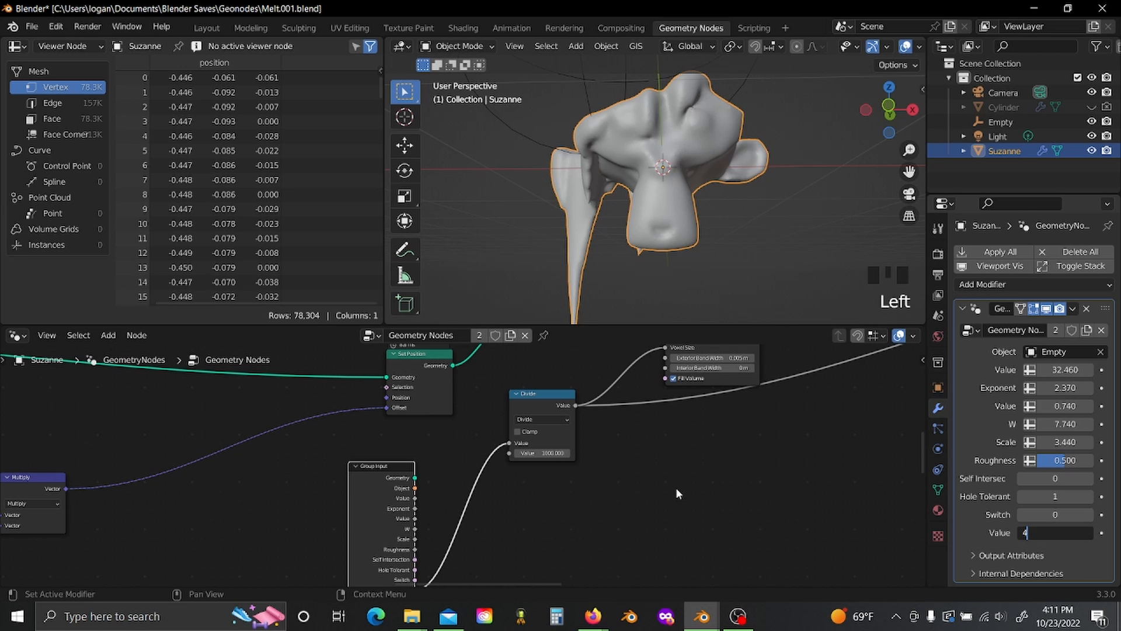
# Step: Examine the melted Suzanne mesh from several angles with the modifier's new Value input at 4
pyautogui.moveTo(671, 262); pyautogui.dragTo(747, 222, button='middle')
pyautogui.scroll(4, 793, 247)
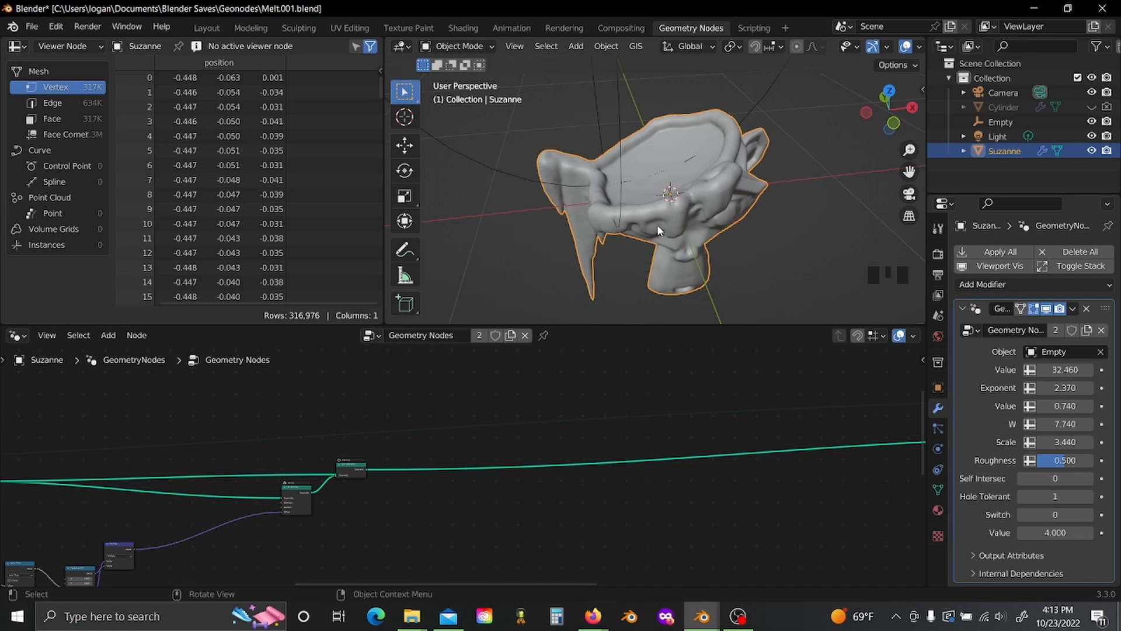
pyautogui.moveTo(659, 230); pyautogui.dragTo(661, 169, button='middle')
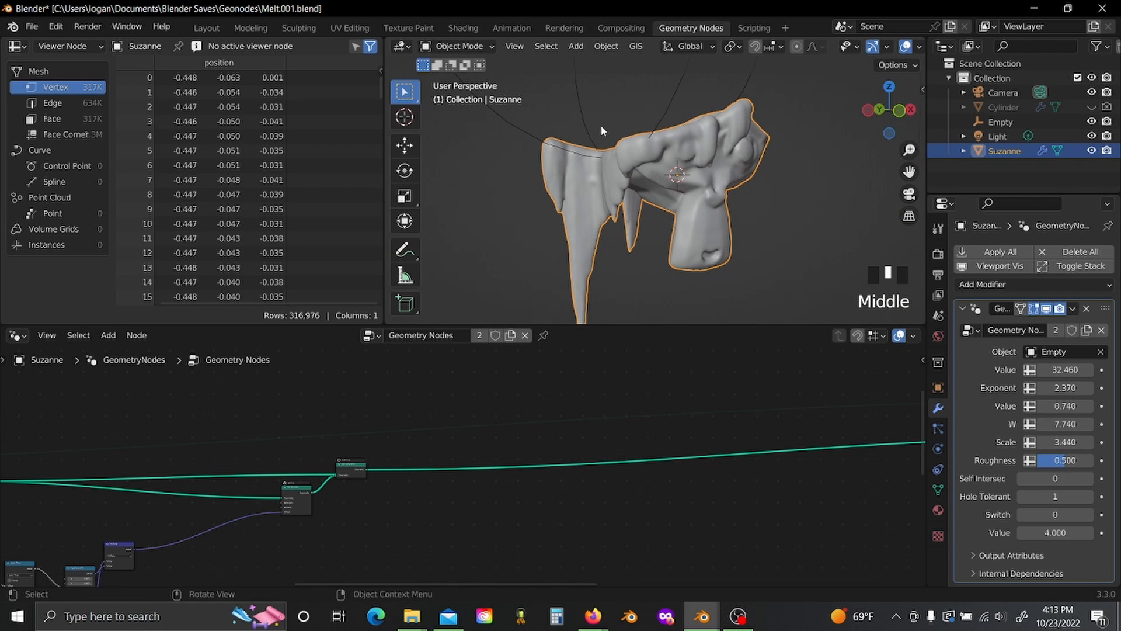
pyautogui.moveTo(759, 140); pyautogui.dragTo(699, 91, button='middle')
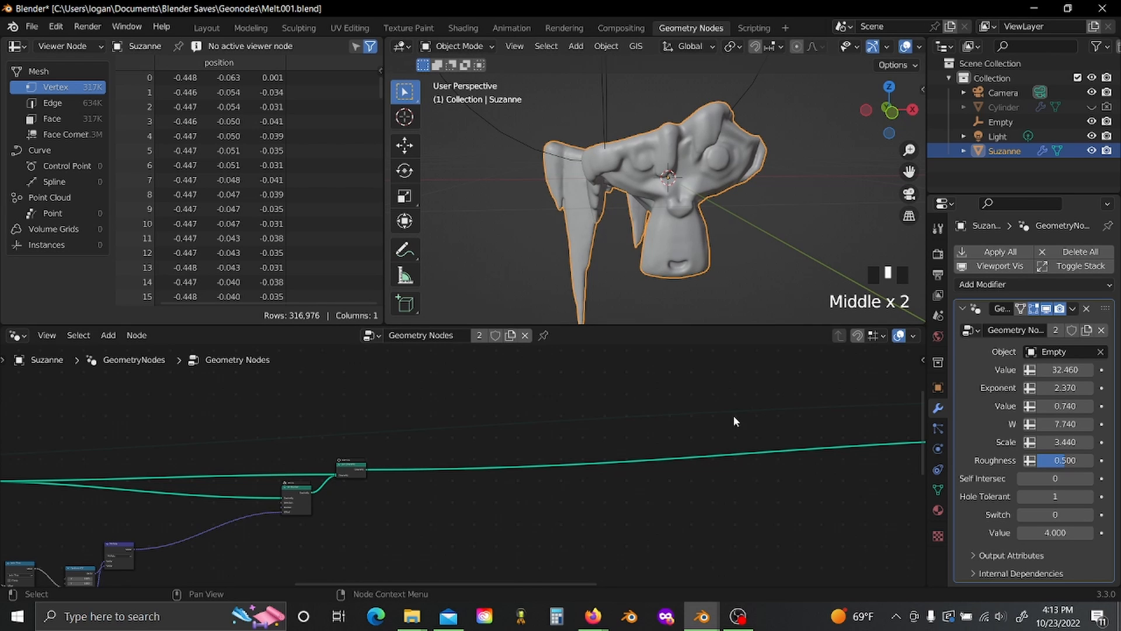
# Step: Set the modifier's Value input that feeds the Divide node to 8
pyautogui.click(1055, 531)
pyautogui.write('8')
pyautogui.click(623, 519)
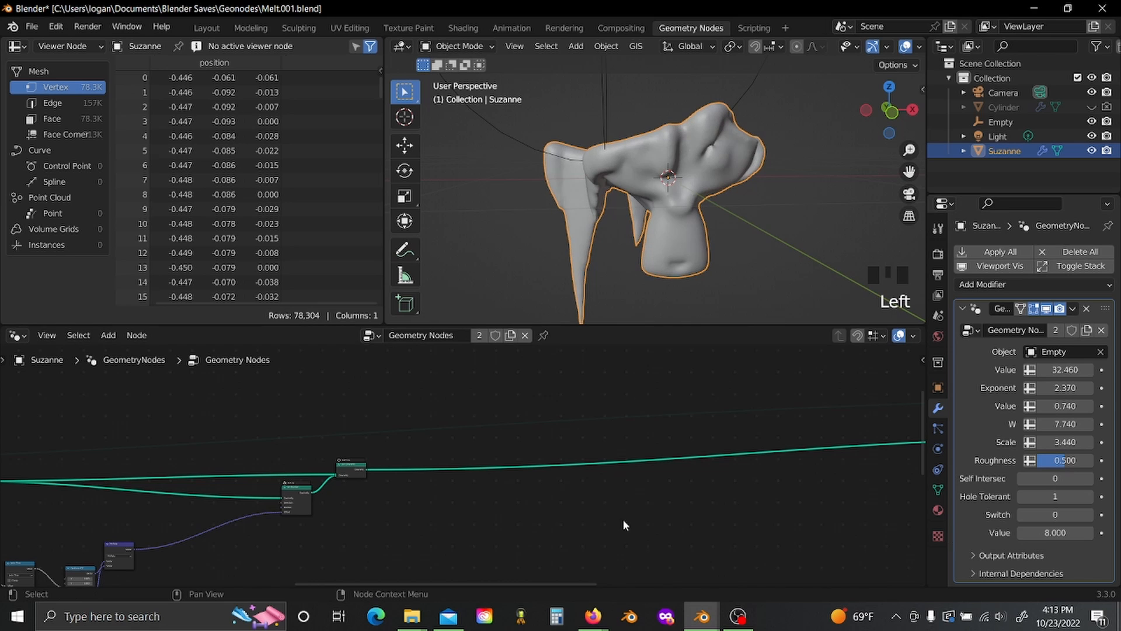
pyautogui.scroll(-2, 617, 517)
pyautogui.moveTo(616, 516); pyautogui.dragTo(383, 503, button='middle')
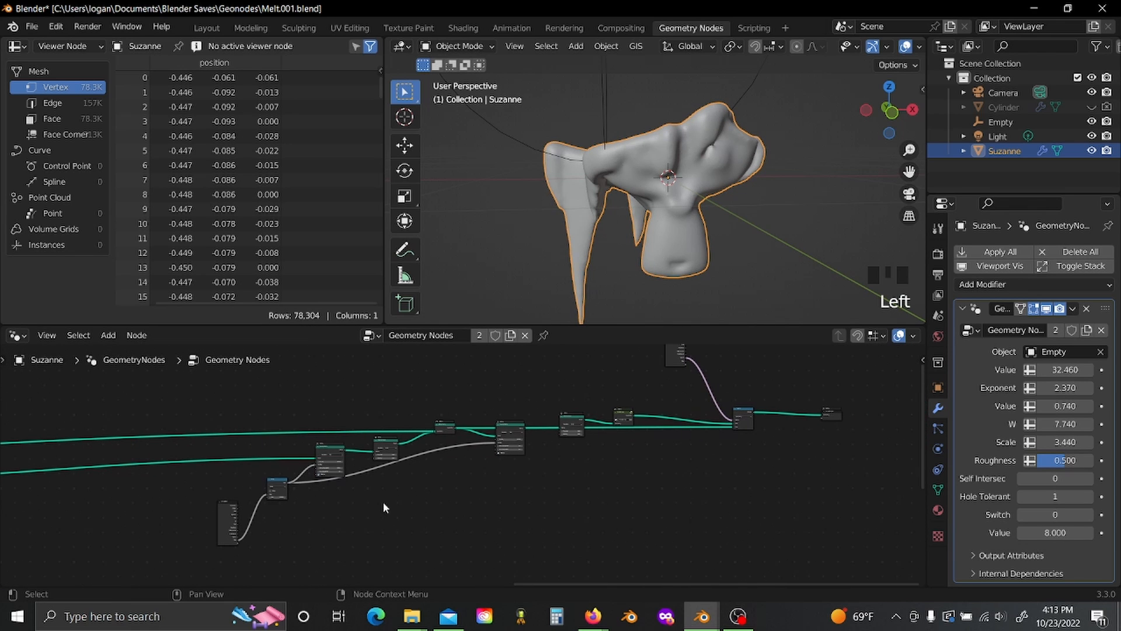
# Step: Set the modifier's Switch value to 1
pyautogui.click(1091, 519)
# Step: Duplicate the Set Position node and insert one copy on each of the two geometry branches feeding the Join Geometry node
pyautogui.keyDown('ctrl'); pyautogui.hscroll(-10, 722, 512); pyautogui.keyUp('ctrl')
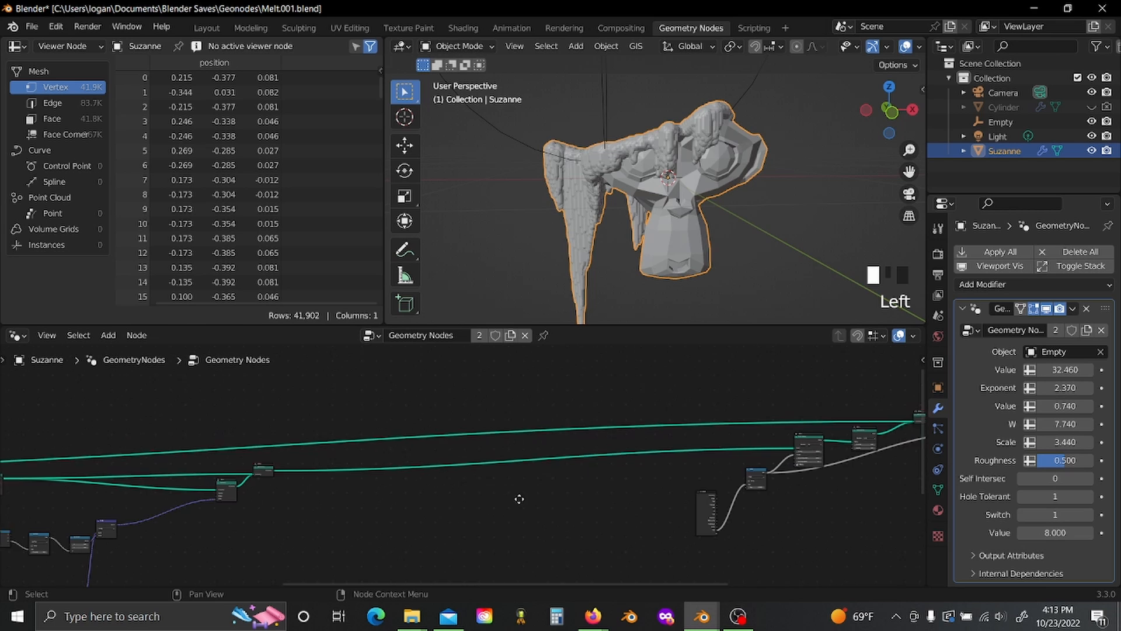
pyautogui.scroll(3, 528, 511)
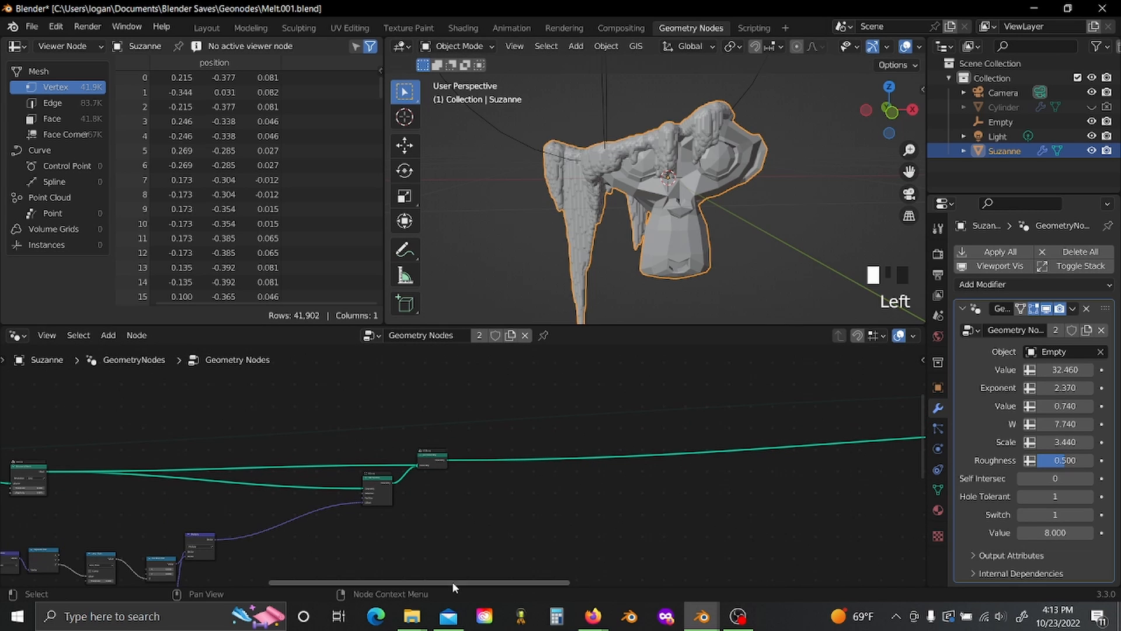
pyautogui.scroll(-3, 537, 505)
pyautogui.moveTo(479, 543); pyautogui.dragTo(709, 474)
pyautogui.scroll(3, 461, 519)
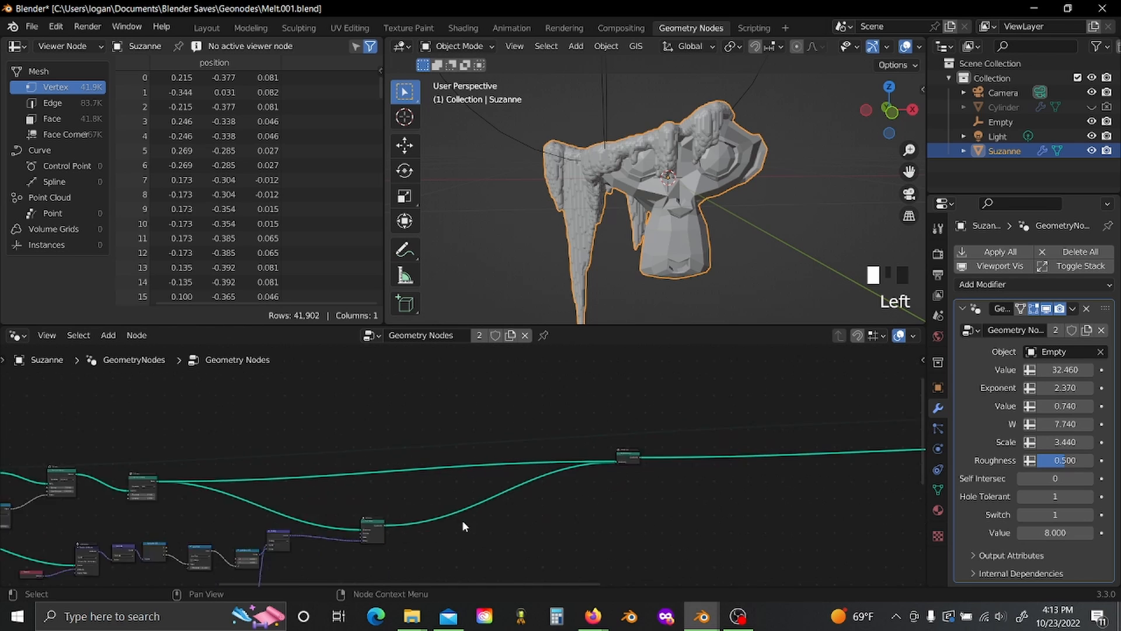
pyautogui.scroll(2, 461, 520)
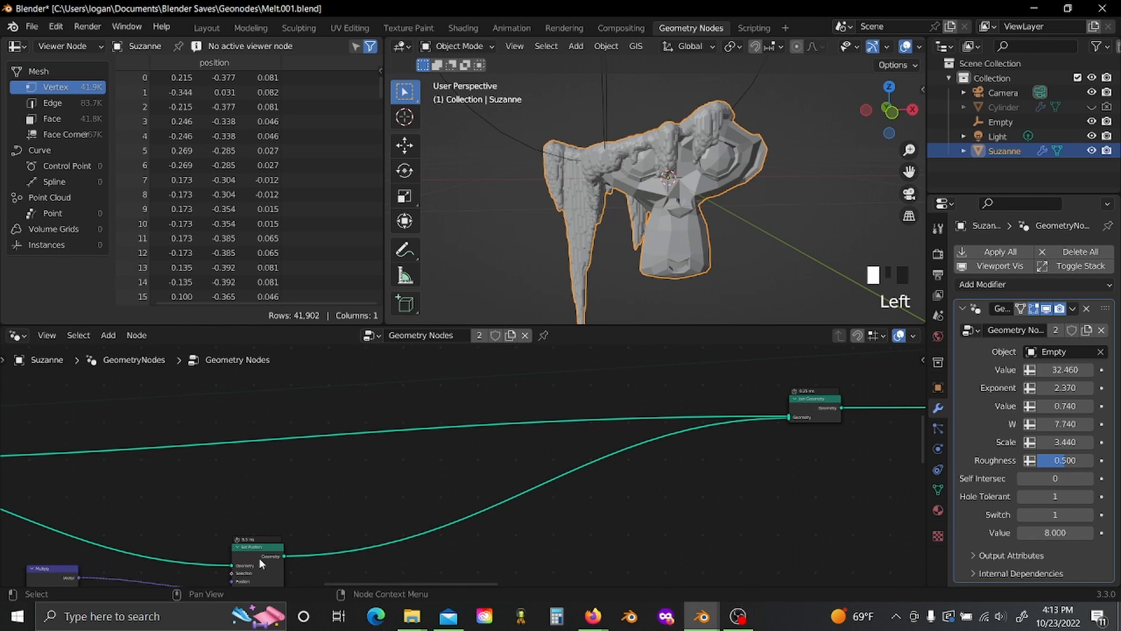
pyautogui.hotkey('shift', 'd')
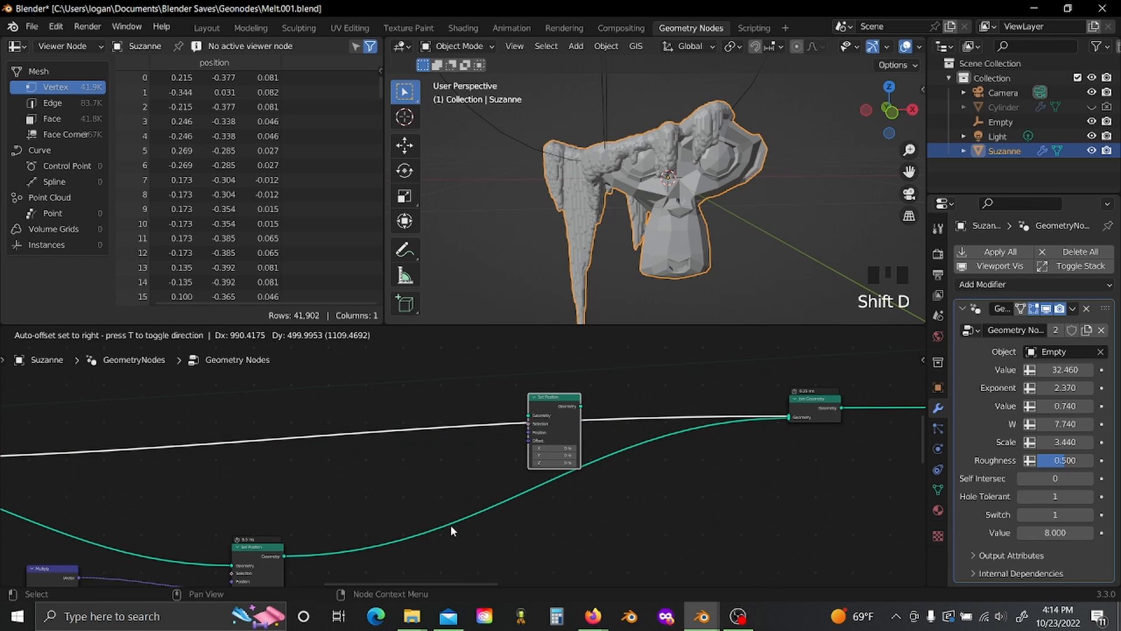
pyautogui.click(450, 530)
pyautogui.moveTo(344, 515); pyautogui.dragTo(710, 470)
pyautogui.scroll(-3, 541, 494)
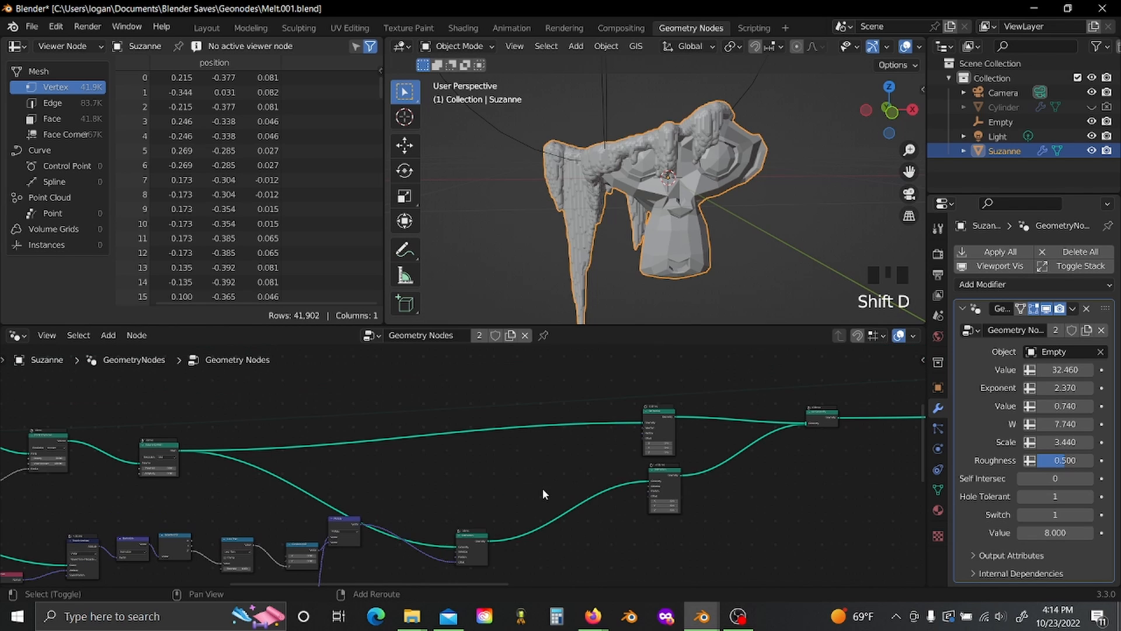
# Step: Add a Geometry Proximity node before the upper Set Position copy and connect the Transform node's geometry output to its Target
pyautogui.hotkey('shift', 'a')
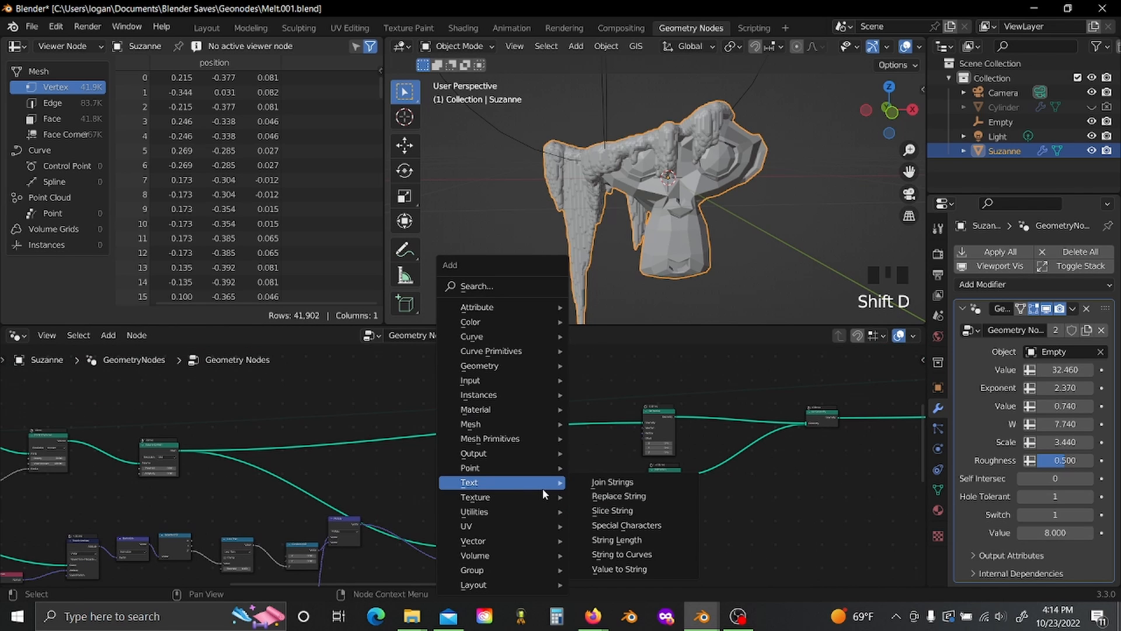
pyautogui.write('sprox')
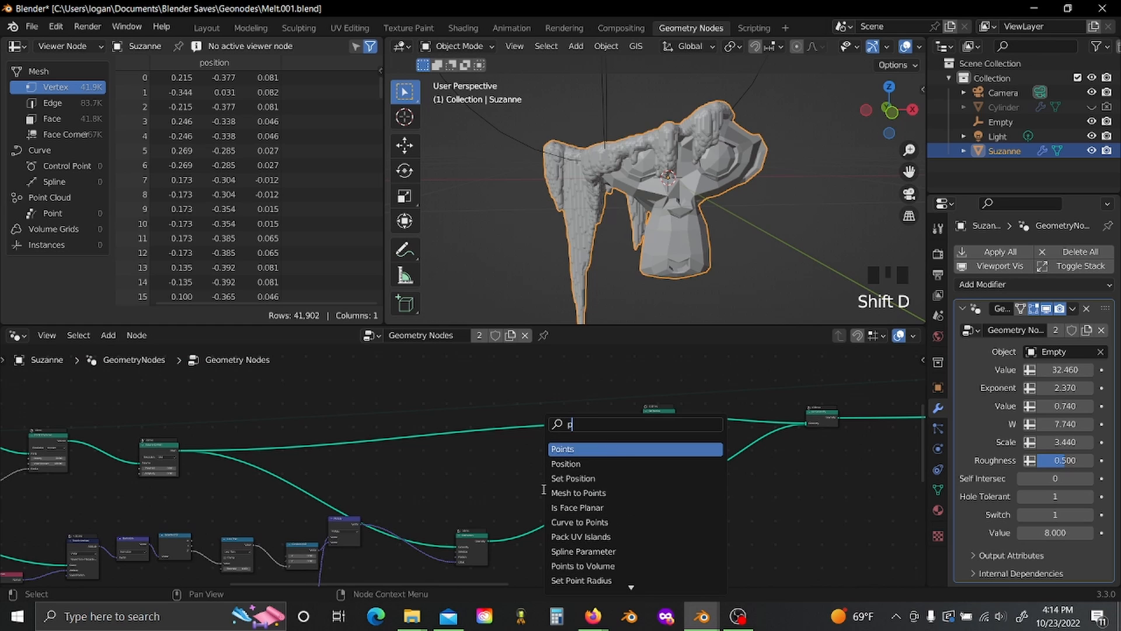
pyautogui.press('Return')
pyautogui.click(527, 415)
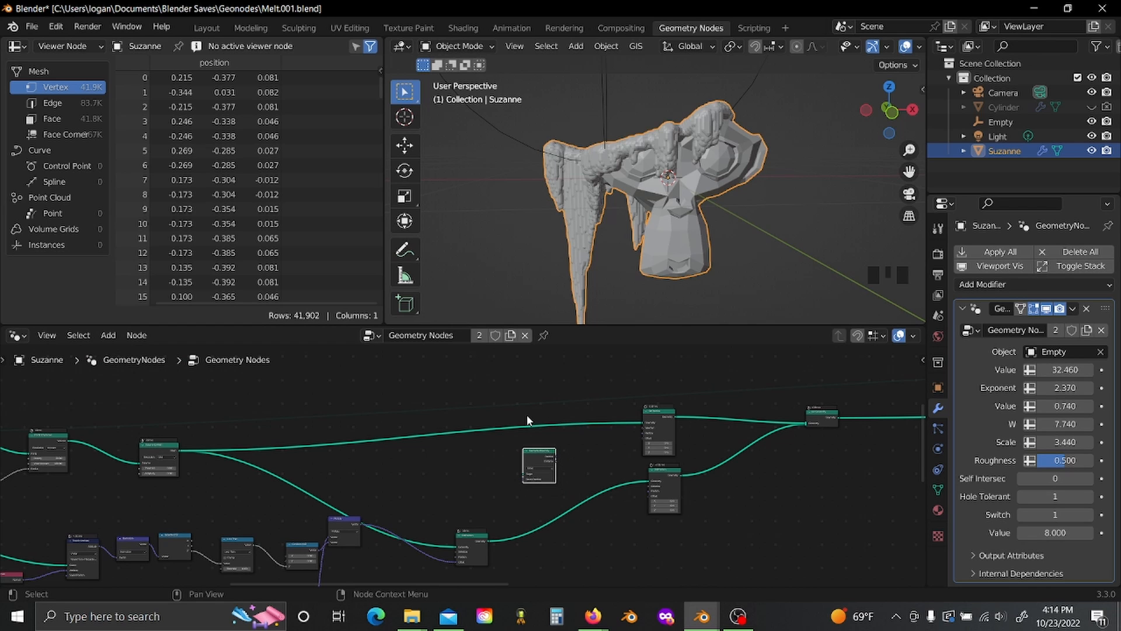
pyautogui.moveTo(527, 415); pyautogui.dragTo(418, 449, button='middle')
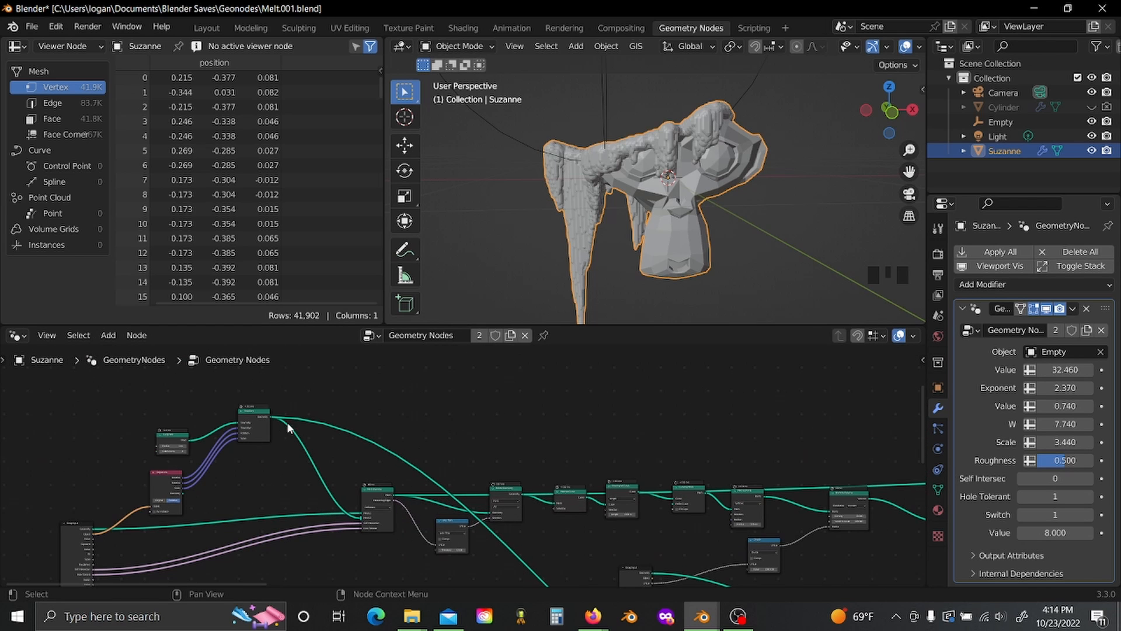
pyautogui.moveTo(269, 416); pyautogui.dragTo(782, 529)
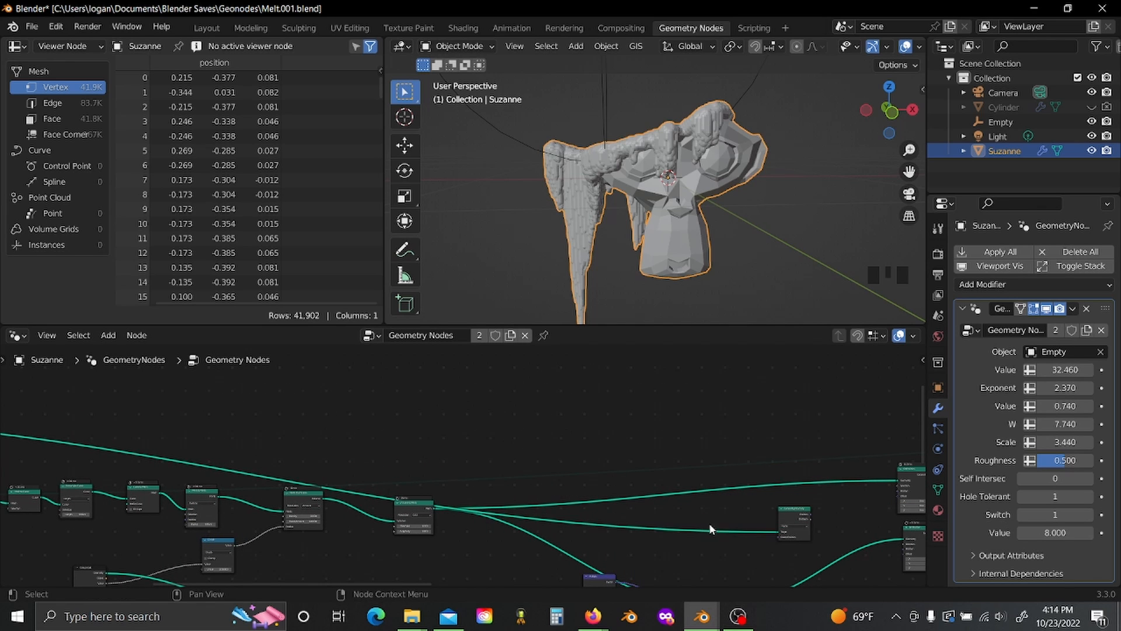
# Step: Add a Math node beside the new Geometry Proximity node and set its operation to Subtract
pyautogui.scroll(2, 309, 479)
pyautogui.hotkey('shift', 'a')
pyautogui.write('s')
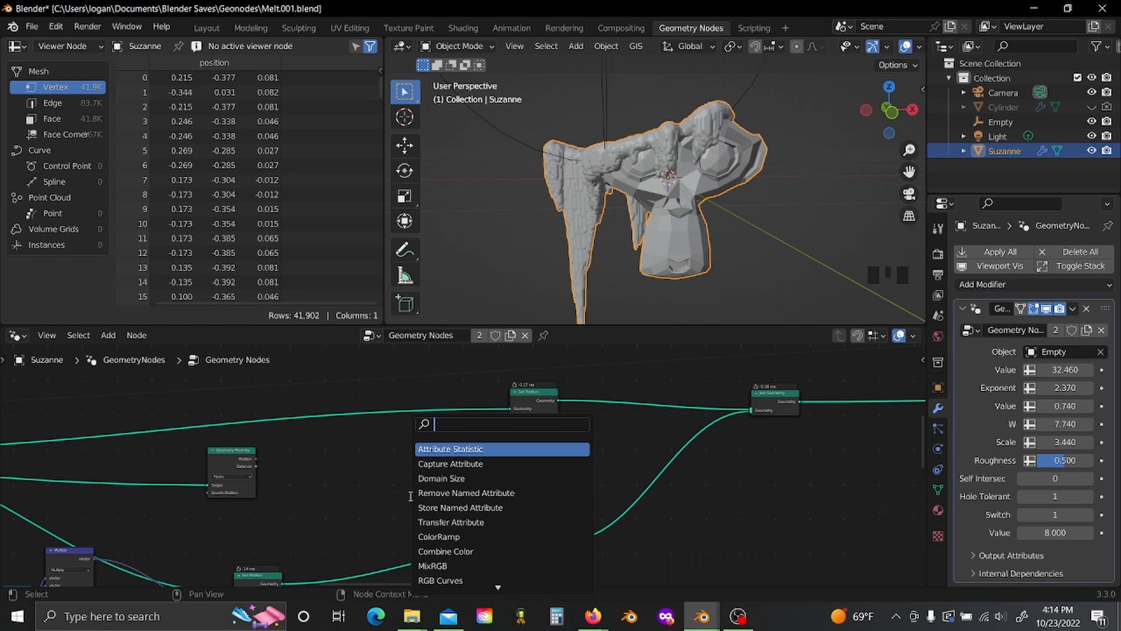
pyautogui.write('add')
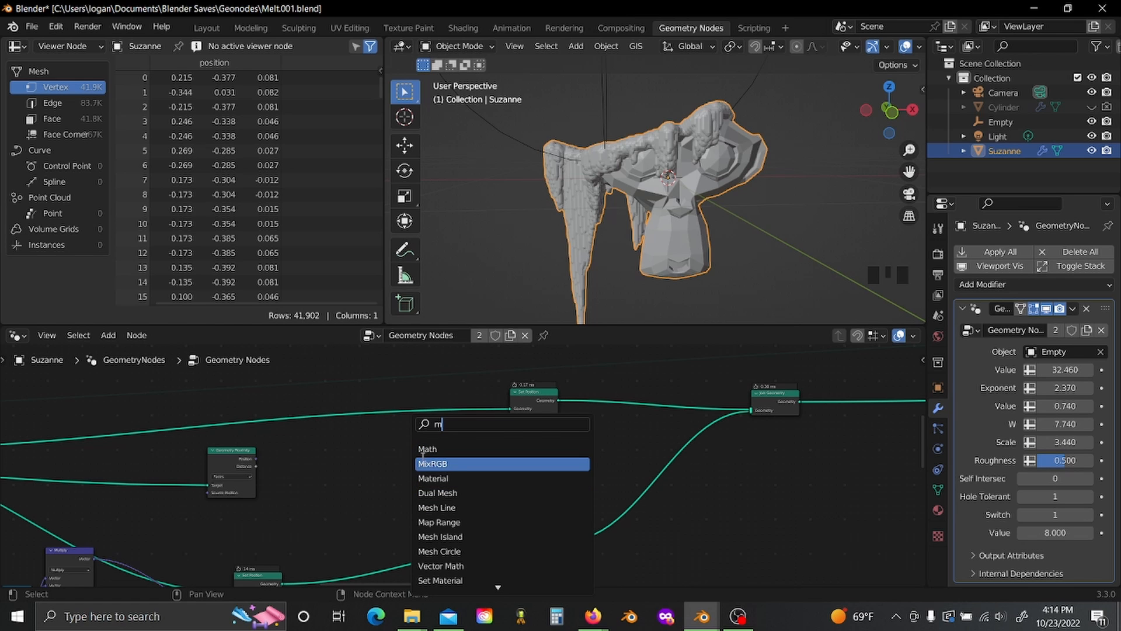
pyautogui.click(444, 449)
pyautogui.click(379, 404)
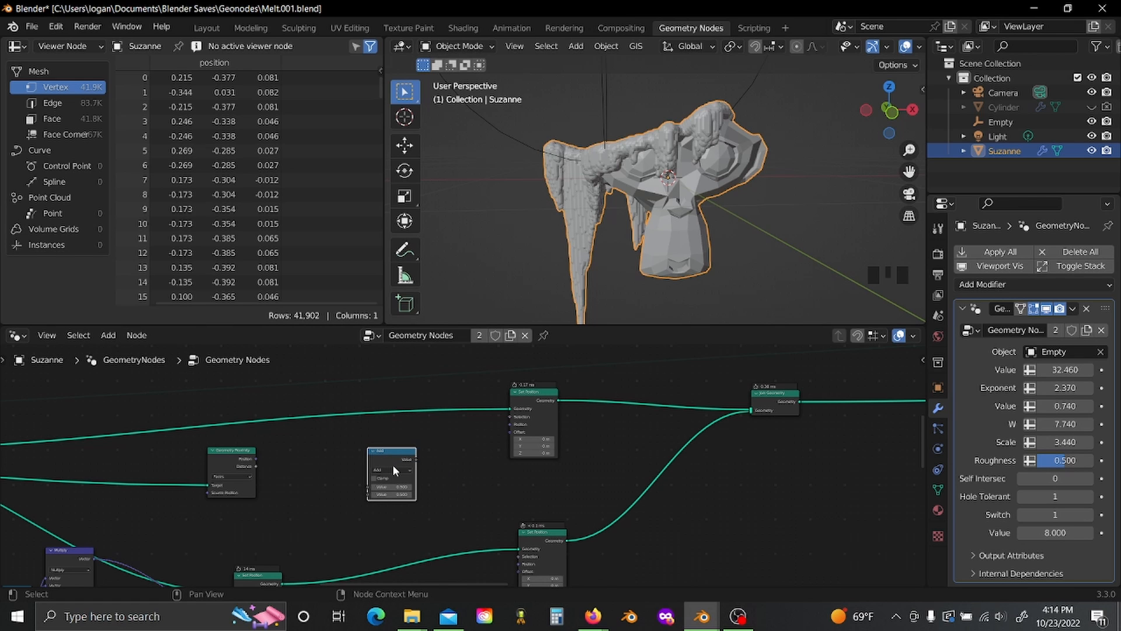
pyautogui.click(393, 469)
pyautogui.click(396, 480)
# Step: Set Subtract's first Value to 0.05, connect the proximity Distance to its second Value, and place it beside the Geometry Proximity node
pyautogui.scroll(4, 295, 475)
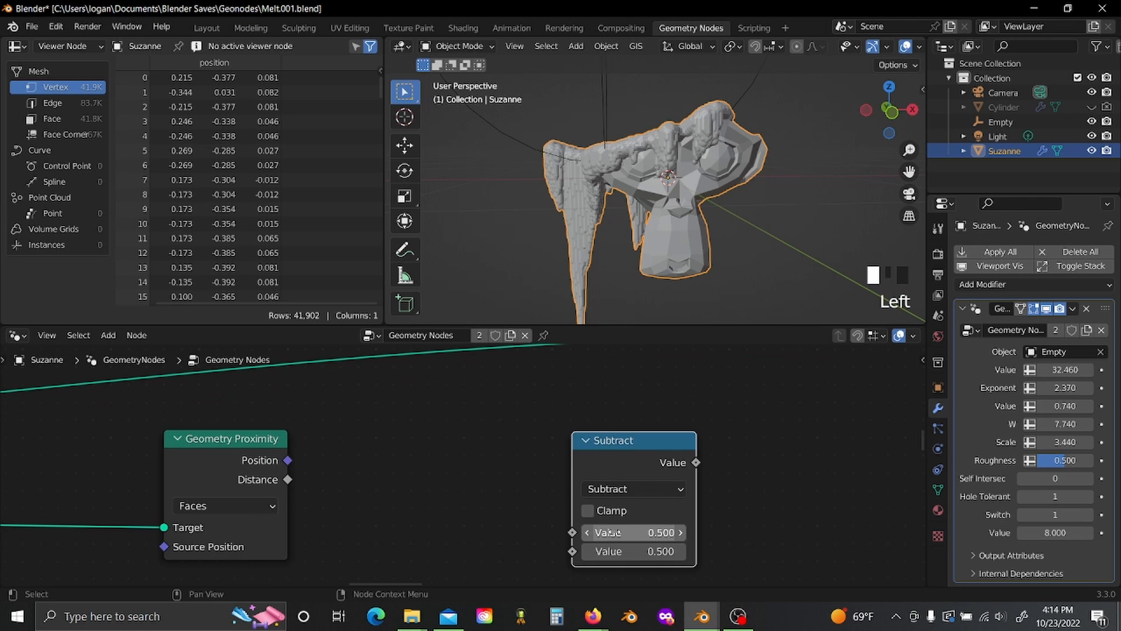
pyautogui.click(609, 533)
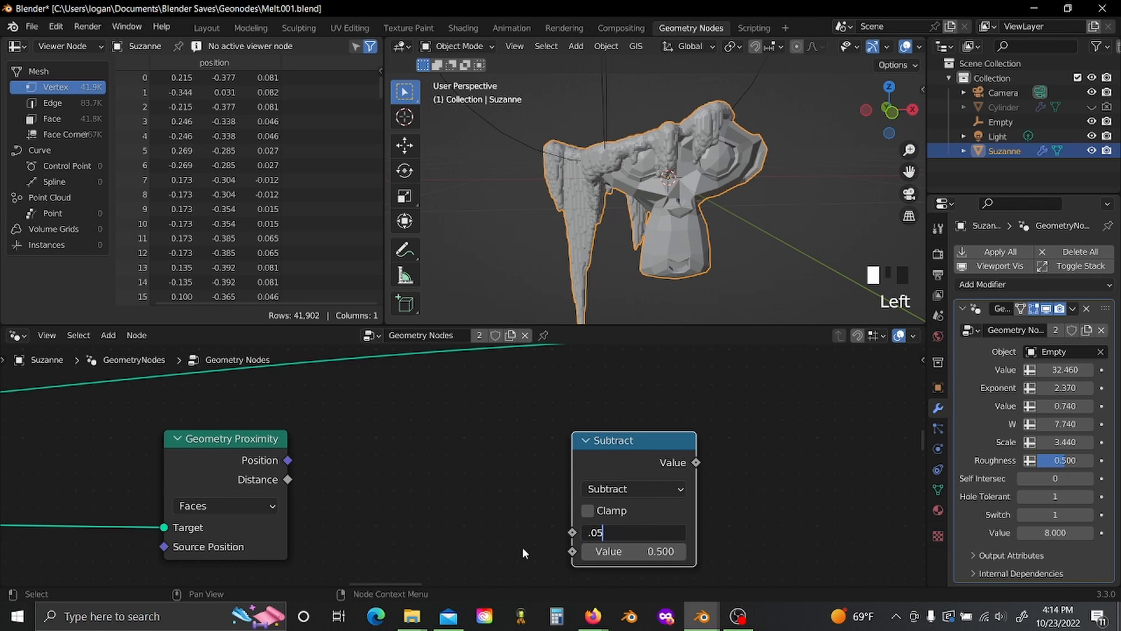
pyautogui.write('.05')
pyautogui.press('Return')
pyautogui.moveTo(290, 480); pyautogui.dragTo(573, 551)
pyautogui.scroll(-1, 801, 512)
pyautogui.moveTo(803, 513); pyautogui.dragTo(673, 486, button='middle')
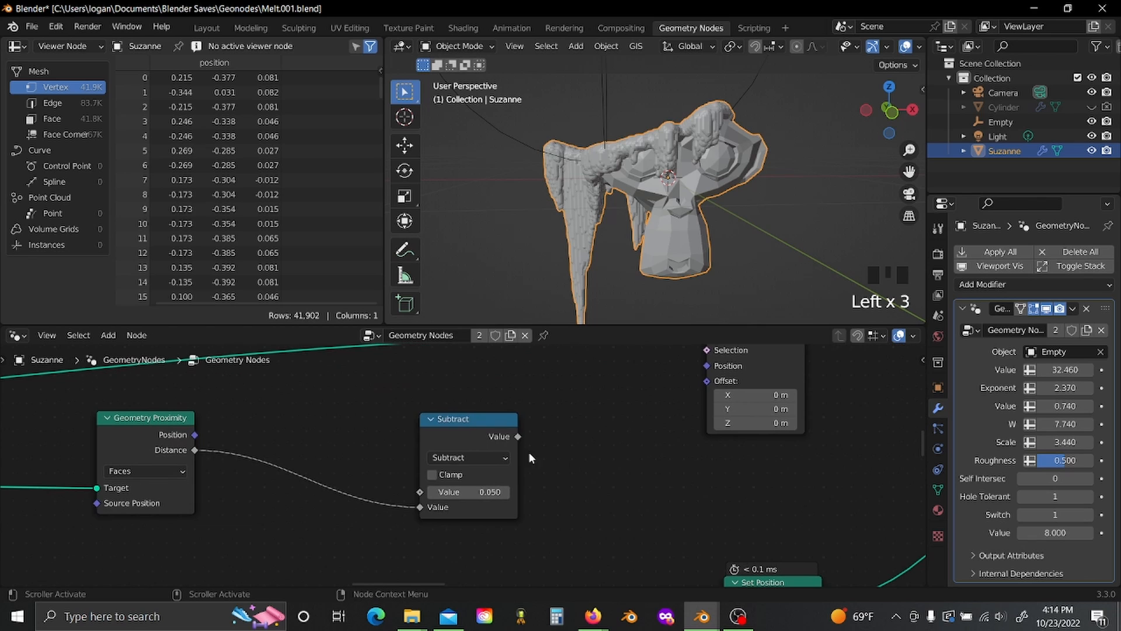
pyautogui.moveTo(444, 435); pyautogui.dragTo(270, 436)
# Step: Duplicate the Subtract node and set the copy's operation to Greater Than
pyautogui.hotkey('shift', 'd')
pyautogui.click(428, 433)
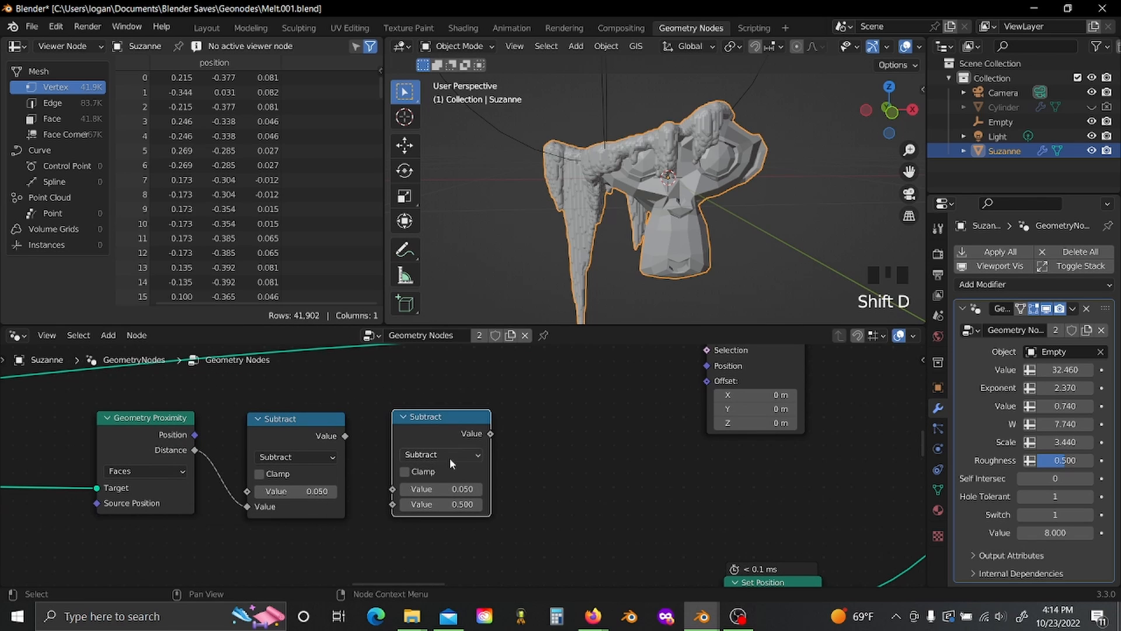
pyautogui.click(449, 458)
pyautogui.click(549, 342)
pyautogui.moveTo(425, 439); pyautogui.dragTo(425, 480)
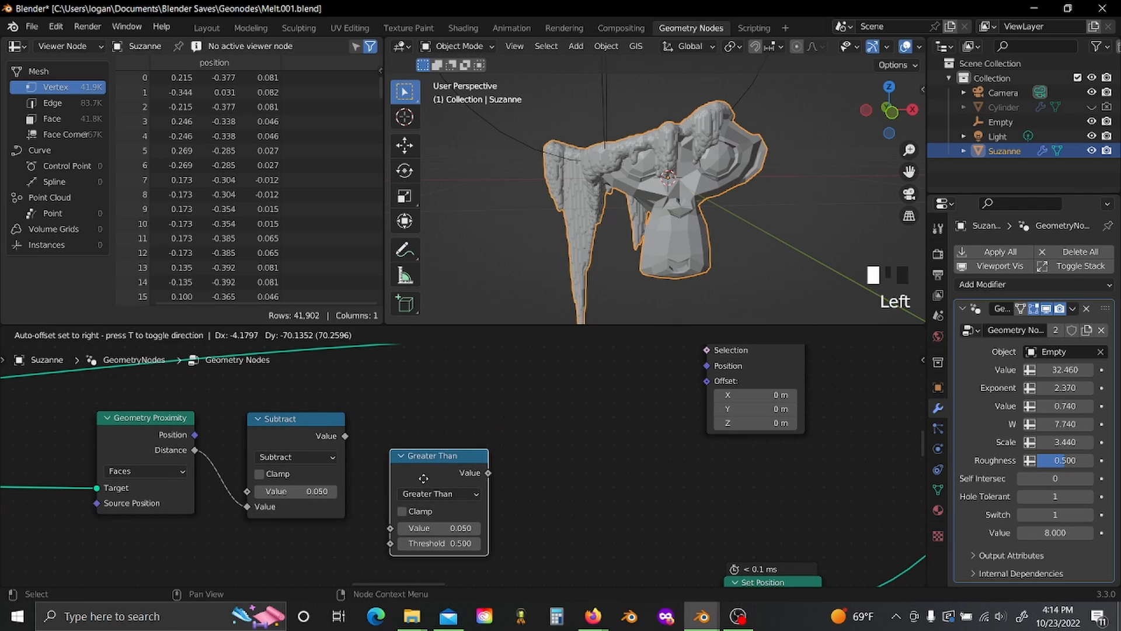
# Step: Connect Subtract's output to the Greater Than node's Value input and set its Threshold to 0
pyautogui.moveTo(667, 433); pyautogui.dragTo(736, 419, button='middle')
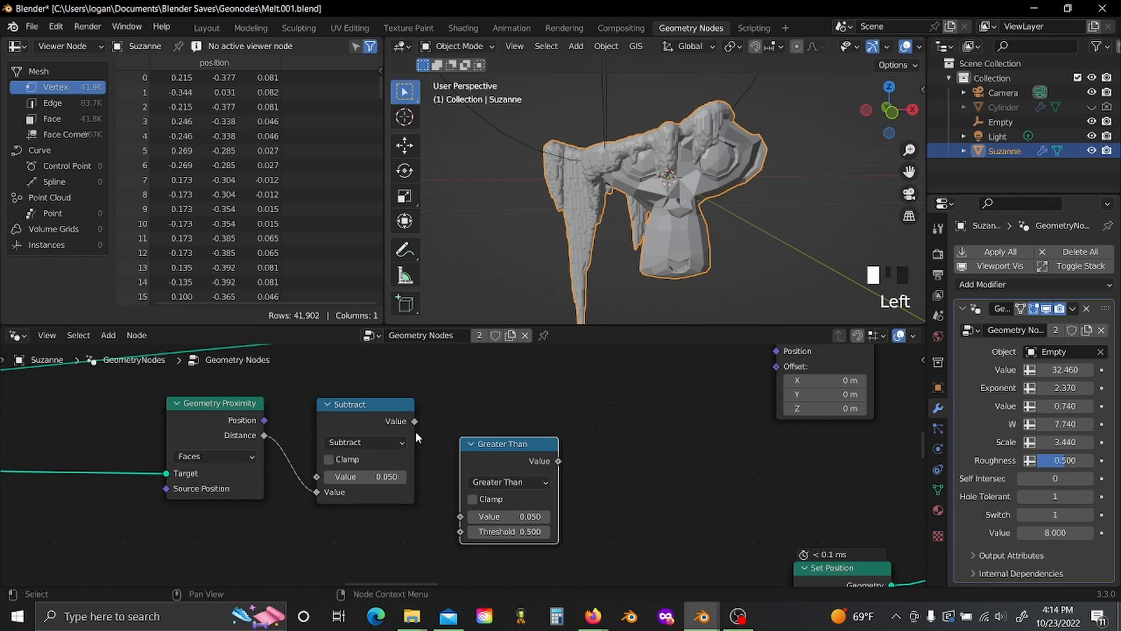
pyautogui.moveTo(414, 421); pyautogui.dragTo(466, 518)
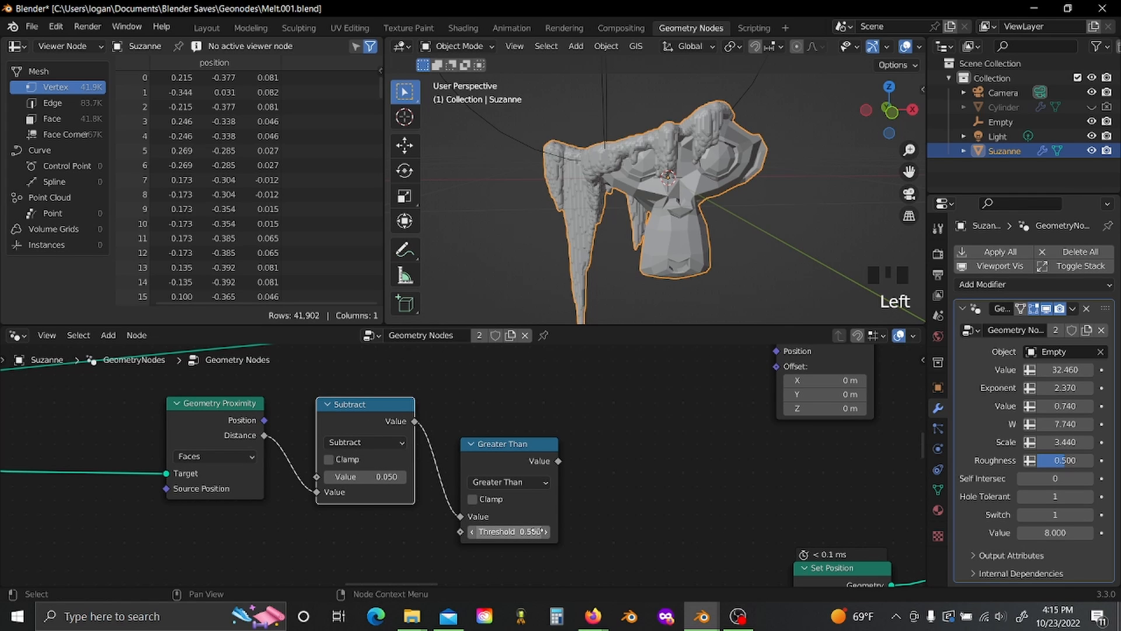
pyautogui.click(536, 530)
pyautogui.write('0')
pyautogui.click(699, 521)
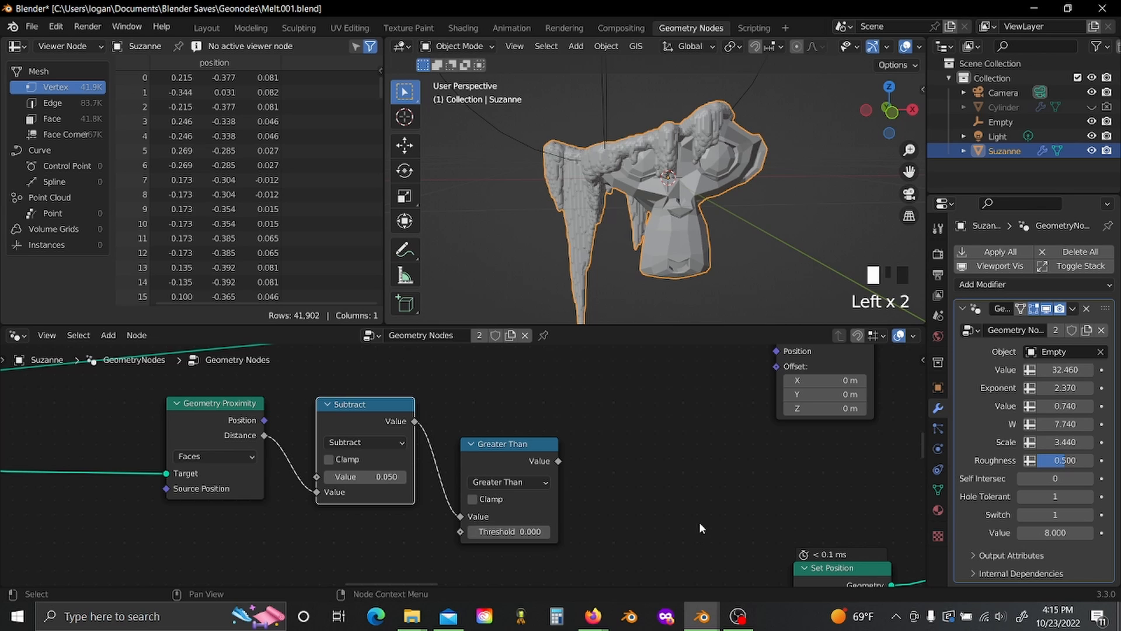
# Step: Duplicate the Greater Than node, set the copy's operation to Multiply, and set its second Value to 10
pyautogui.scroll(-3, 699, 521)
pyautogui.moveTo(515, 429); pyautogui.dragTo(569, 425)
pyautogui.scroll(2, 569, 425)
pyautogui.hotkey('shift', 'd')
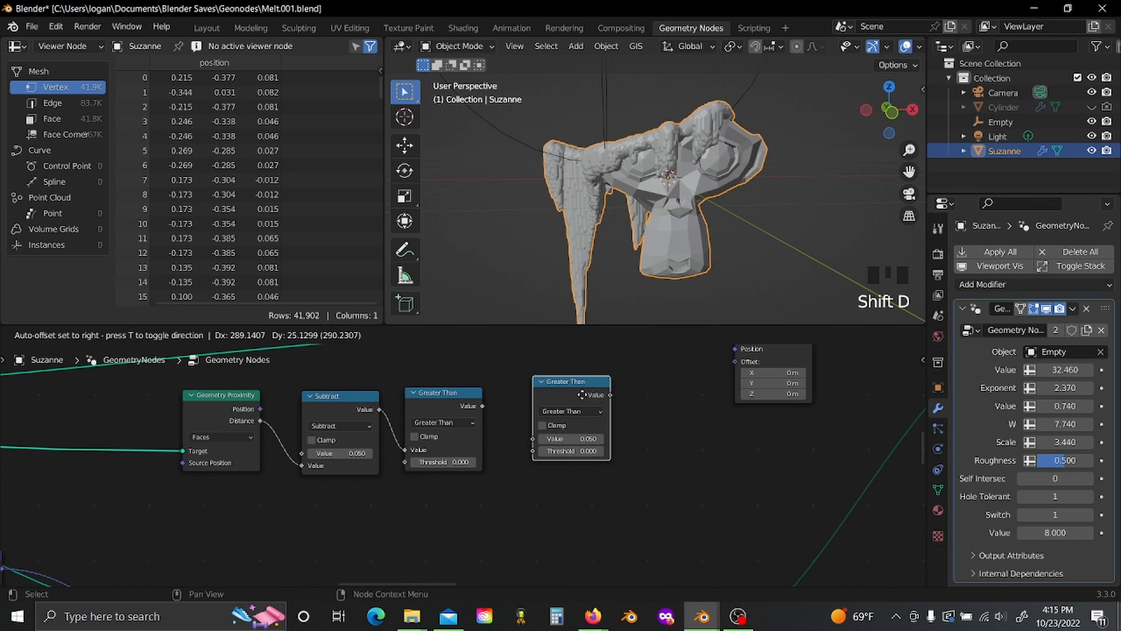
pyautogui.click(587, 423)
pyautogui.click(587, 423)
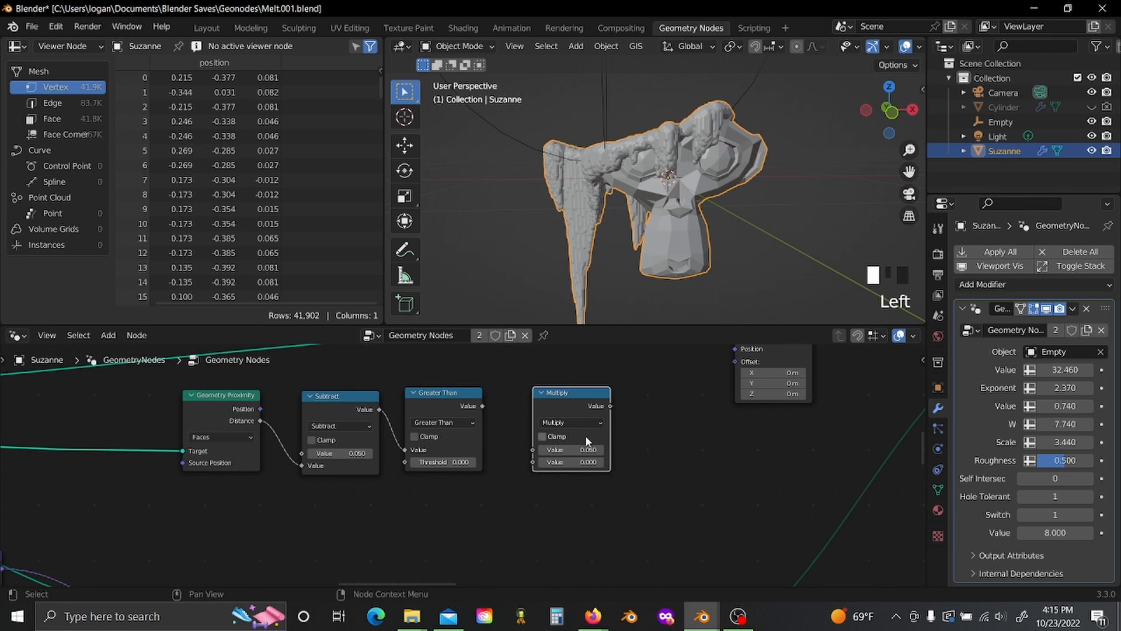
pyautogui.click(583, 465)
pyautogui.write('10')
pyautogui.click(638, 482)
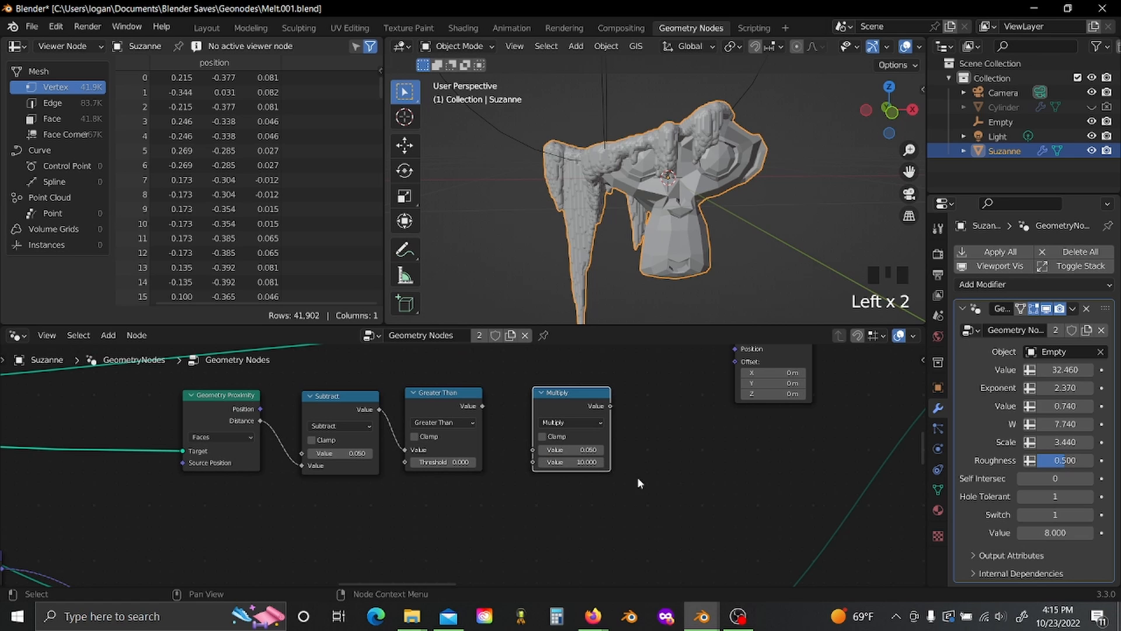
# Step: Make room before the Set Position and Join Geometry nodes and add a Vector Math node after the Multiply node
pyautogui.click(497, 424)
pyautogui.scroll(-5, 513, 442)
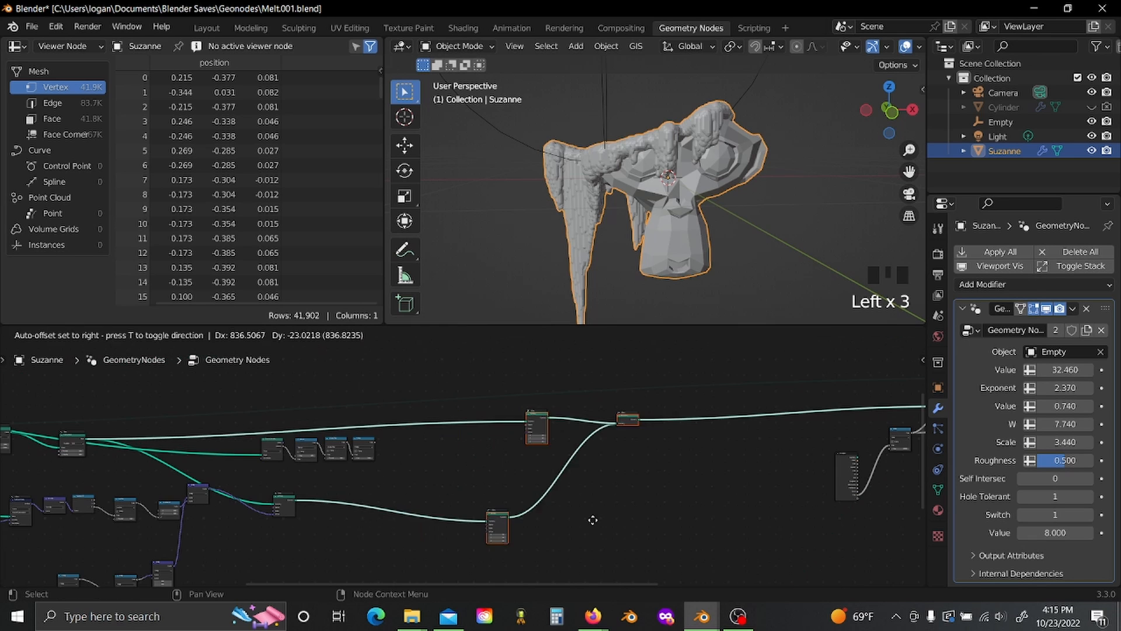
pyautogui.hotkey('shift', 'a')
pyautogui.write('vect')
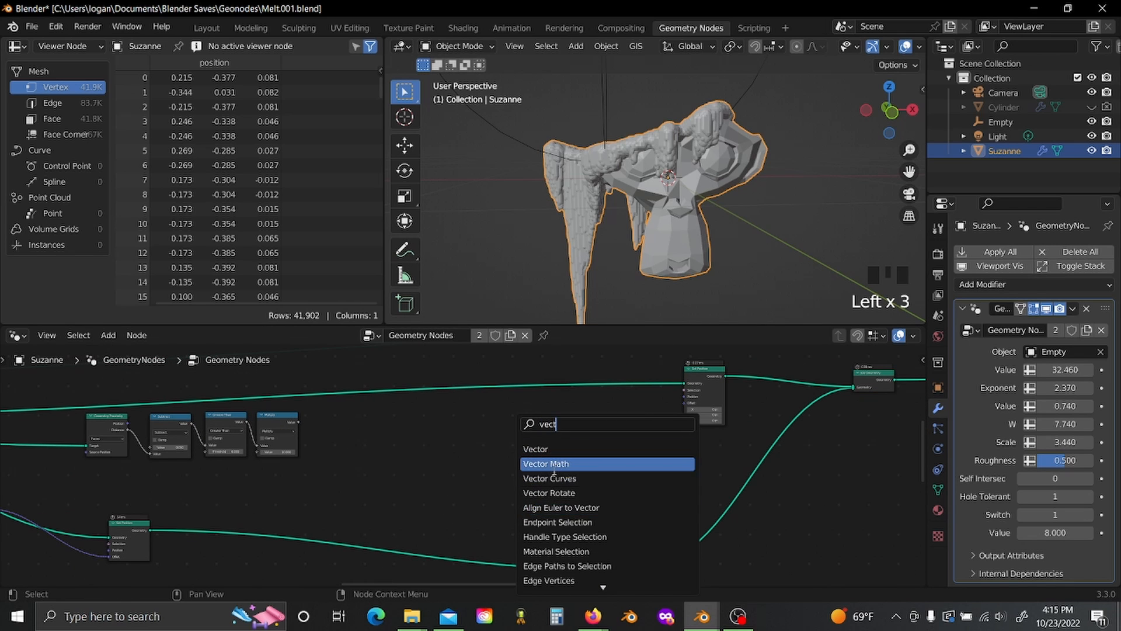
pyautogui.click(538, 467)
pyautogui.click(470, 358)
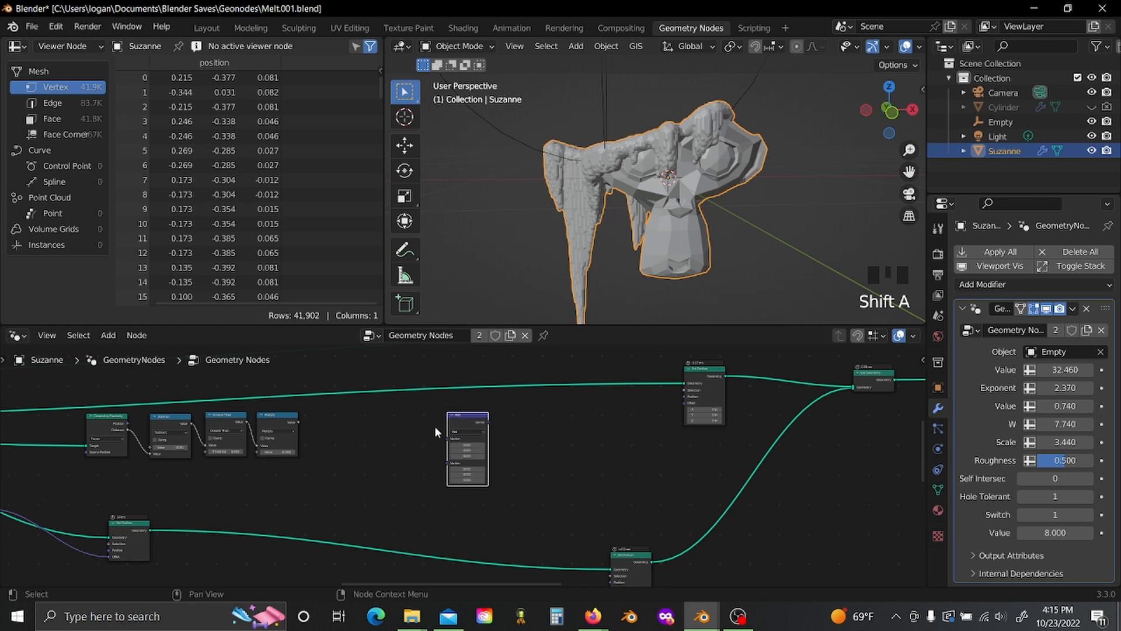
# Step: Link Greater Than through the Multiply math node into the Vector Math node's first Vector, and set that node to Multiply
pyautogui.keyDown('ctrl'); pyautogui.hscroll(-4, 444, 435); pyautogui.keyUp('ctrl')
pyautogui.moveTo(395, 421); pyautogui.dragTo(548, 438)
pyautogui.click(568, 430)
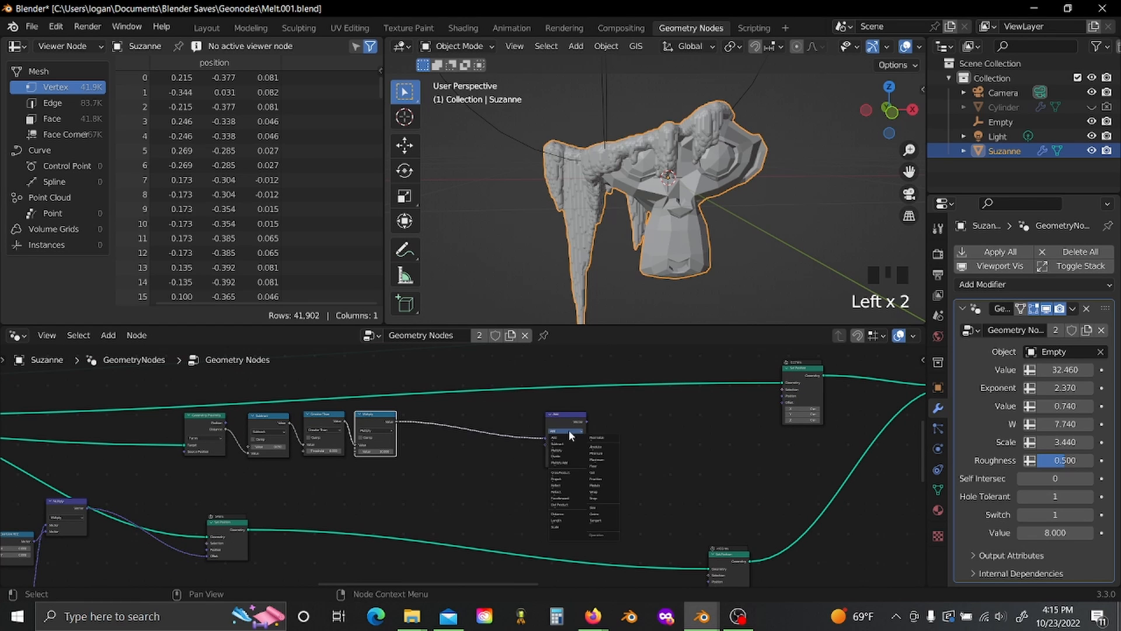
pyautogui.click(557, 449)
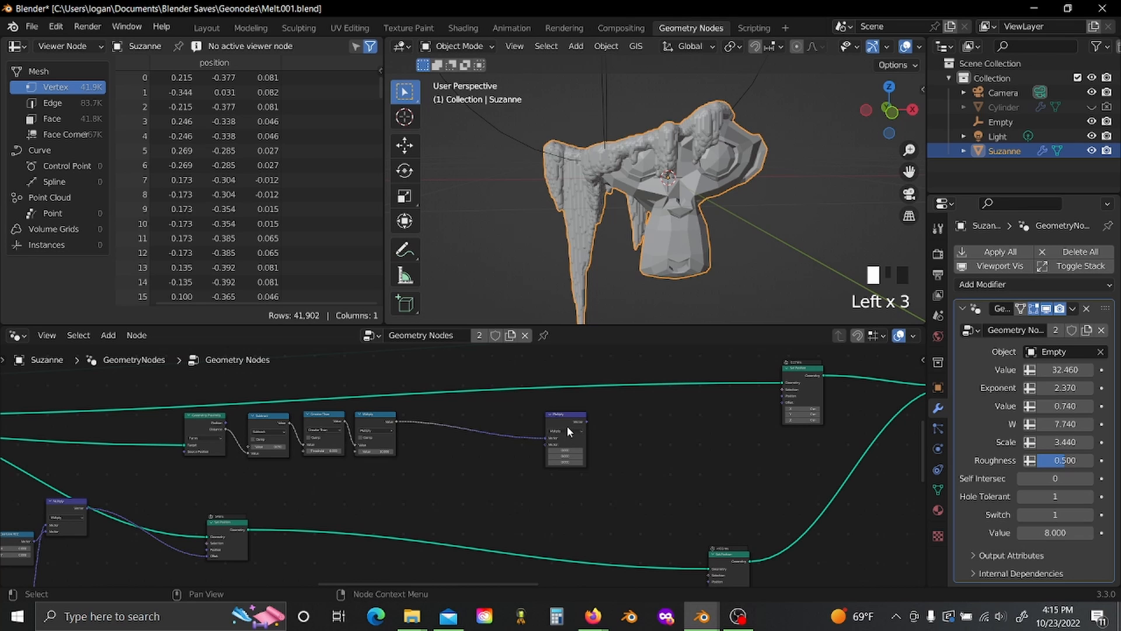
pyautogui.moveTo(567, 432); pyautogui.dragTo(569, 421)
# Step: Add a Noise Texture node and place it directly below the Multiply math node
pyautogui.hotkey('shift', 'a')
pyautogui.write('n')
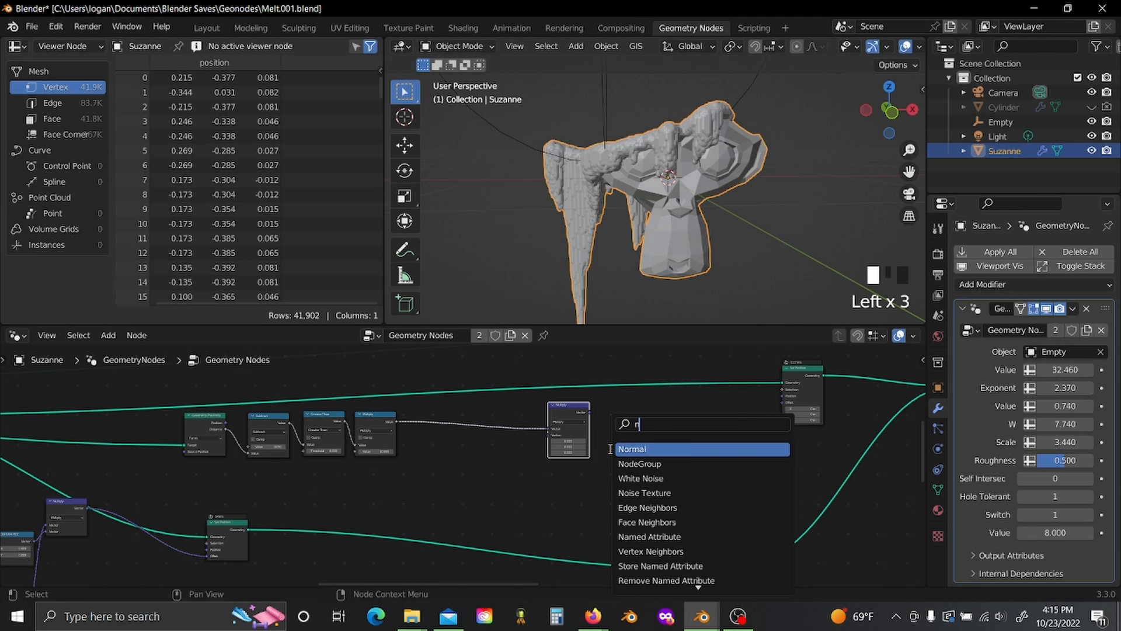
pyautogui.write('oi')
pyautogui.click(638, 465)
pyautogui.click(486, 464)
pyautogui.scroll(3, 486, 464)
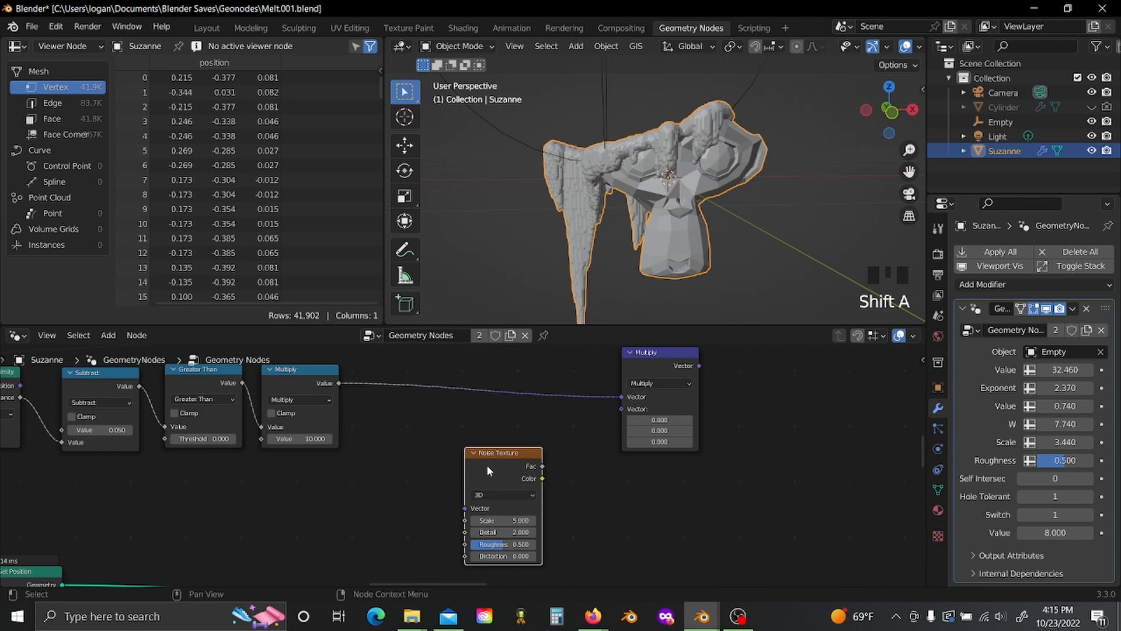
pyautogui.scroll(-2, 488, 471)
pyautogui.moveTo(500, 471); pyautogui.dragTo(335, 471)
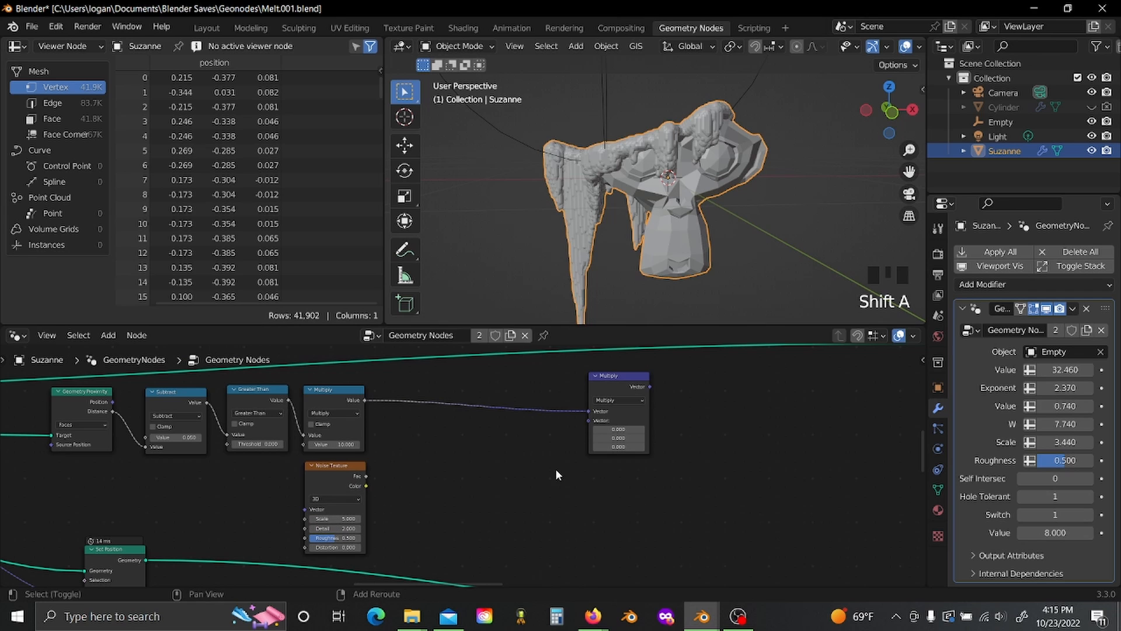
# Step: Add a ColorRamp node between the Noise Texture and the Vector Math Multiply node
pyautogui.hotkey('shift', 'a')
pyautogui.write('colo')
pyautogui.click(578, 461)
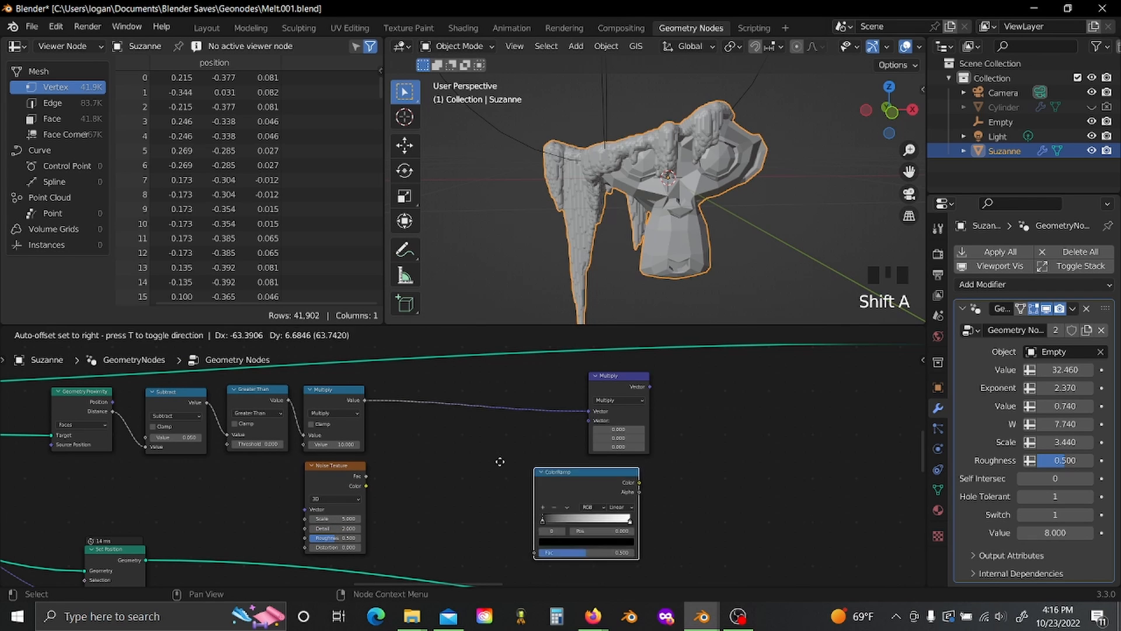
pyautogui.click(440, 459)
pyautogui.scroll(3, 435, 485)
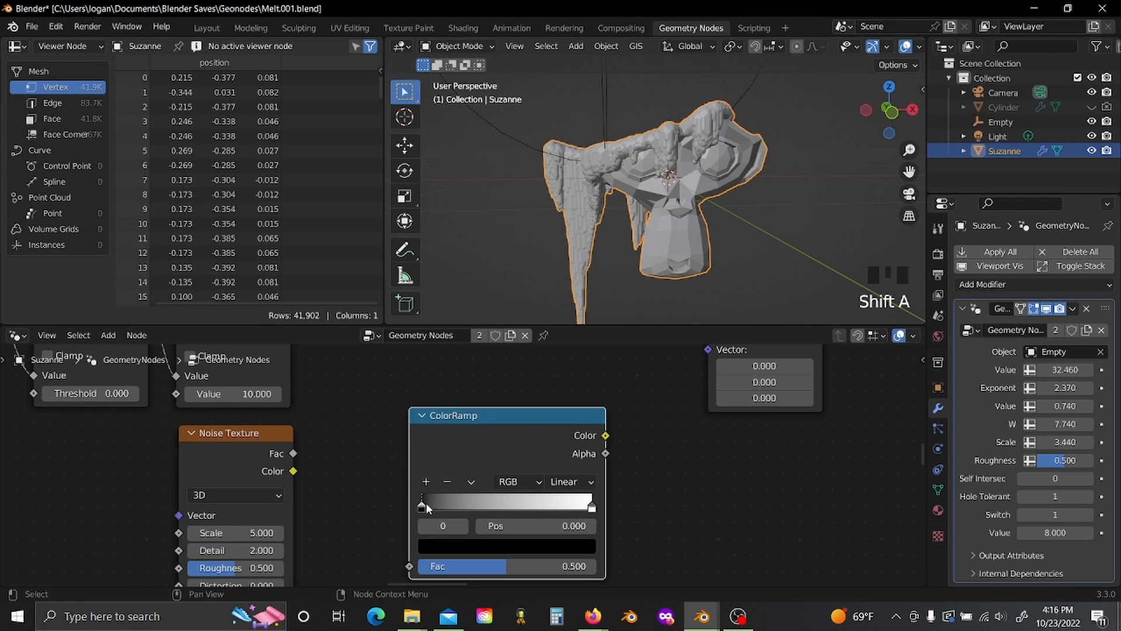
# Step: Move the ColorRamp's black stop to position 0.385, link the Noise Texture's Fac into the ramp, and place the nodes close together
pyautogui.moveTo(427, 507); pyautogui.dragTo(493, 507)
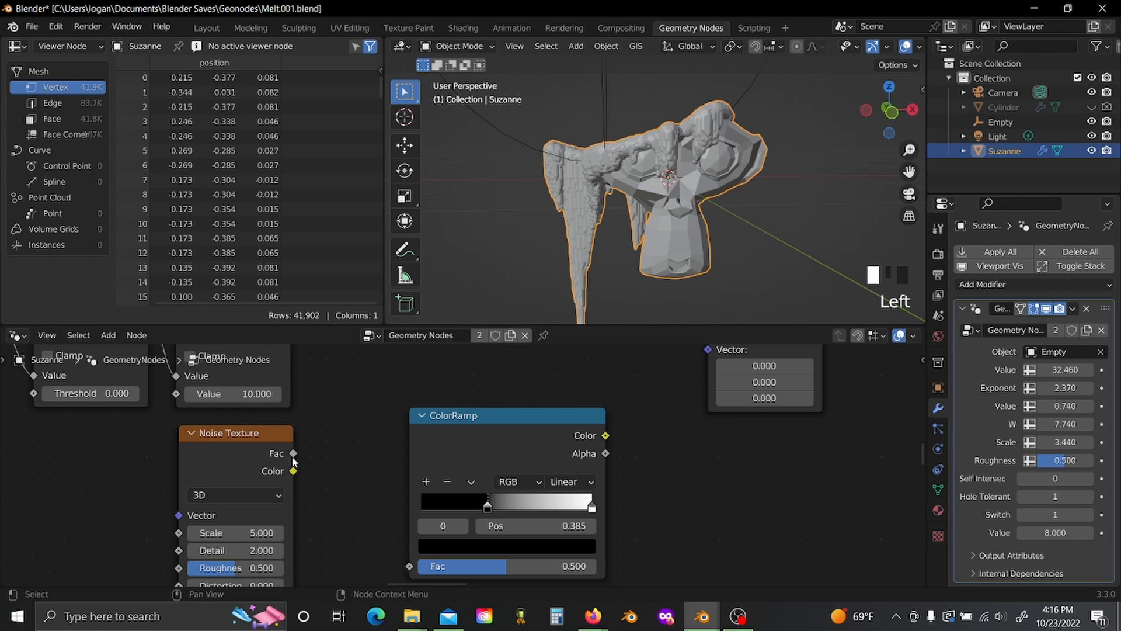
pyautogui.moveTo(293, 460); pyautogui.dragTo(415, 557)
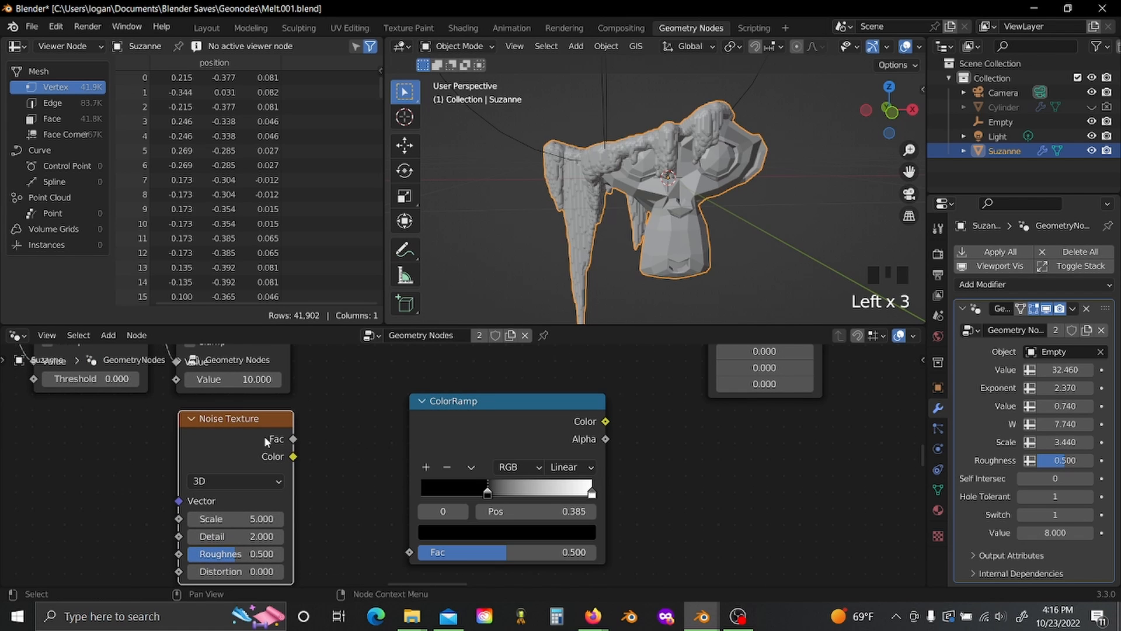
pyautogui.moveTo(293, 444); pyautogui.dragTo(410, 551)
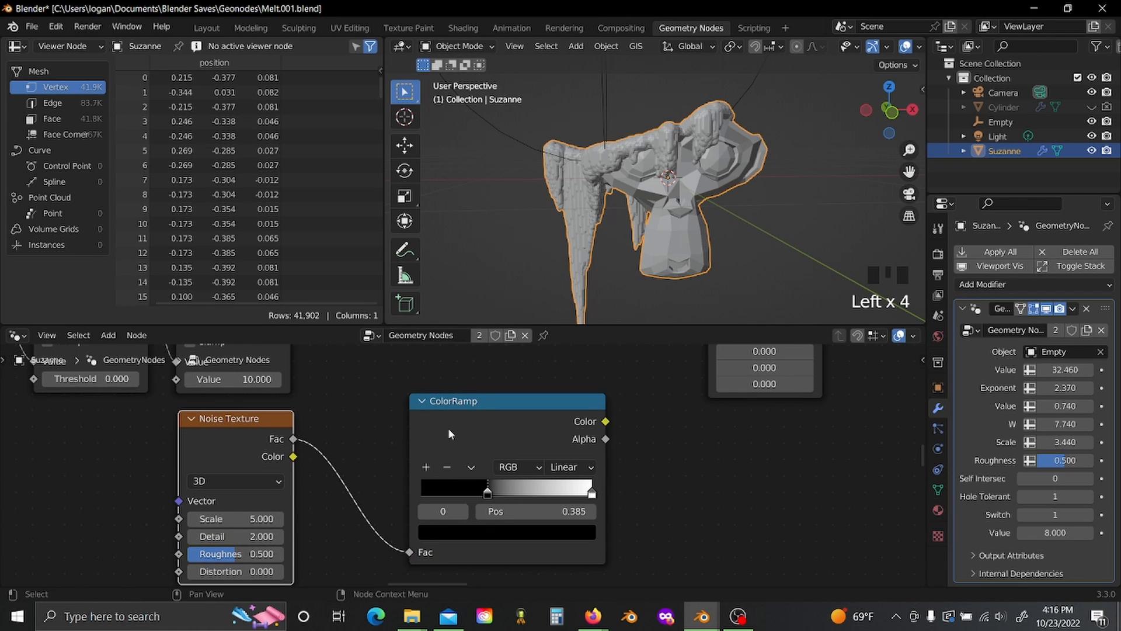
pyautogui.moveTo(439, 431); pyautogui.dragTo(362, 456)
# Step: Duplicate the vector Multiply node beside the ColorRamp and set all three components of its second Vector to -0.3
pyautogui.click(562, 370)
pyautogui.hotkey('shift', 'd')
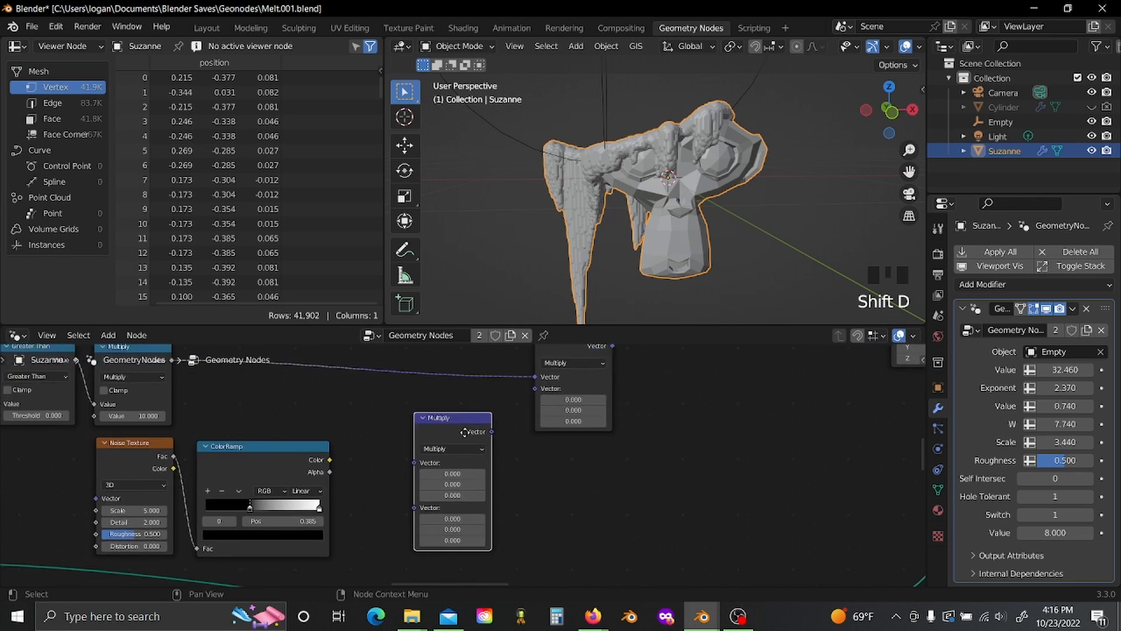
pyautogui.click(464, 431)
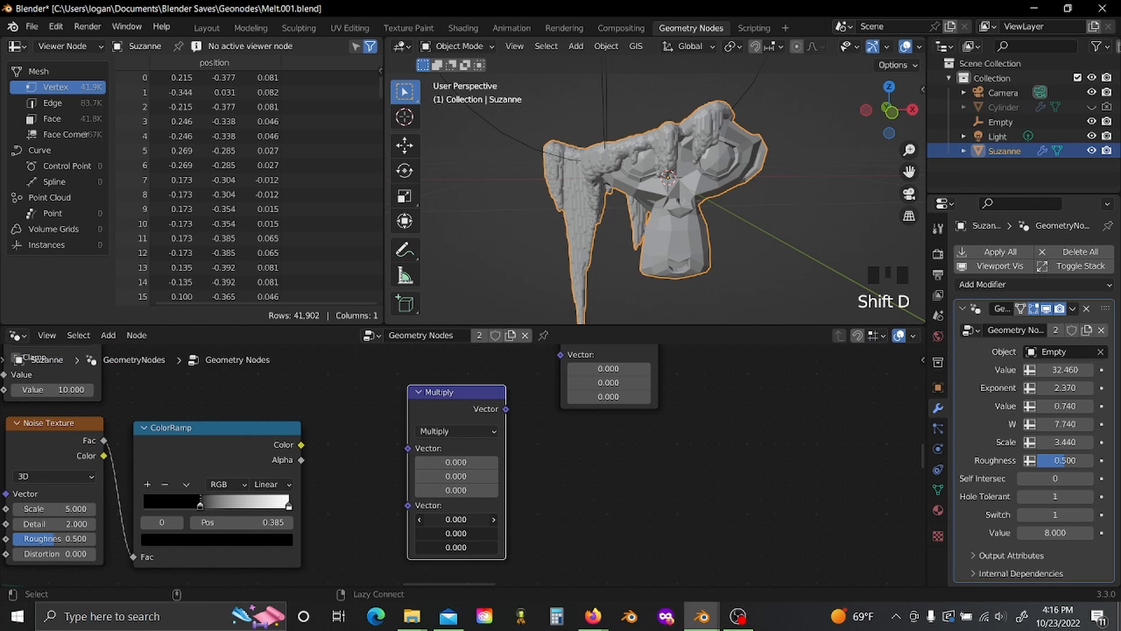
pyautogui.click(473, 519)
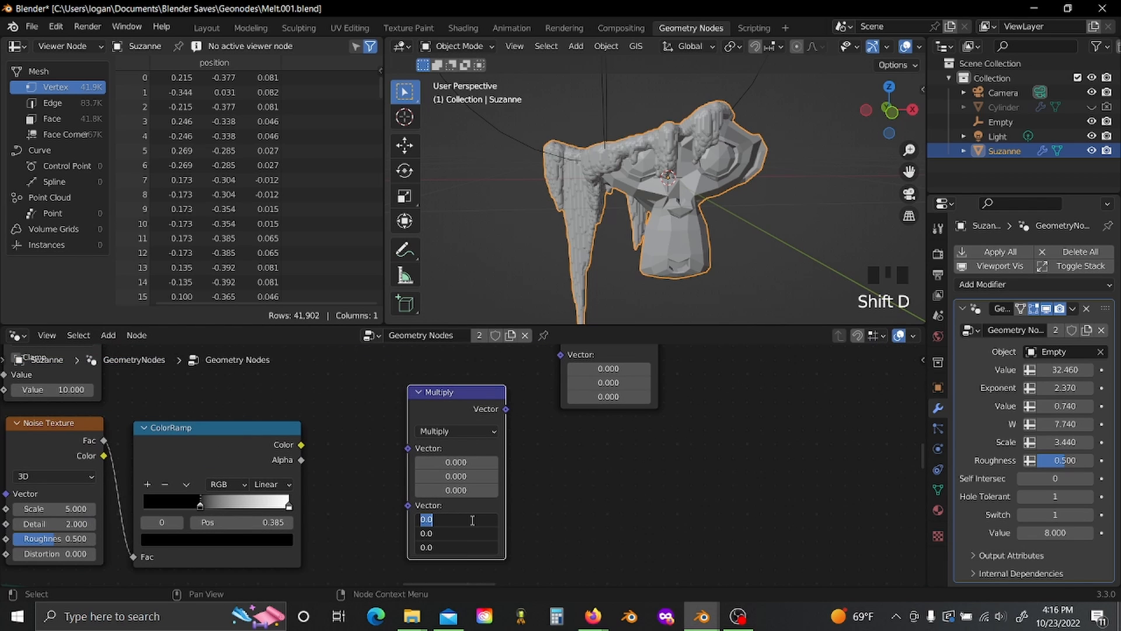
pyautogui.write('-0.3')
pyautogui.press('Return')
# Step: Link ColorRamp Color through the duplicated Multiply node into the second Vector of the original vector Multiply node
pyautogui.moveTo(302, 444); pyautogui.dragTo(408, 448)
pyautogui.moveTo(542, 448); pyautogui.dragTo(527, 510, button='middle')
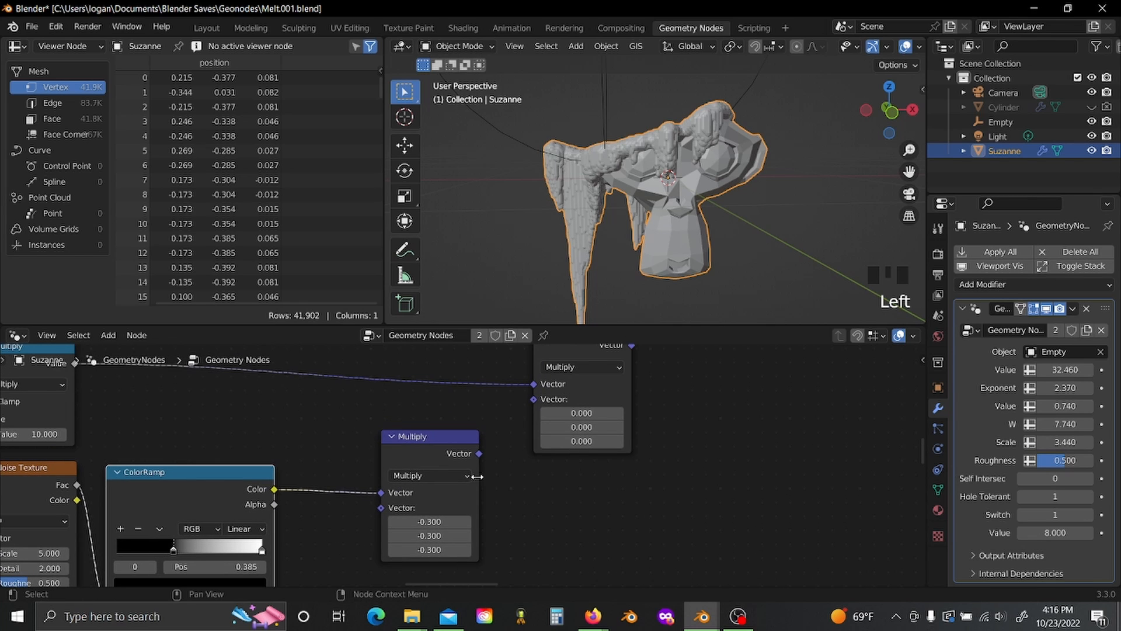
pyautogui.moveTo(476, 476); pyautogui.dragTo(532, 399)
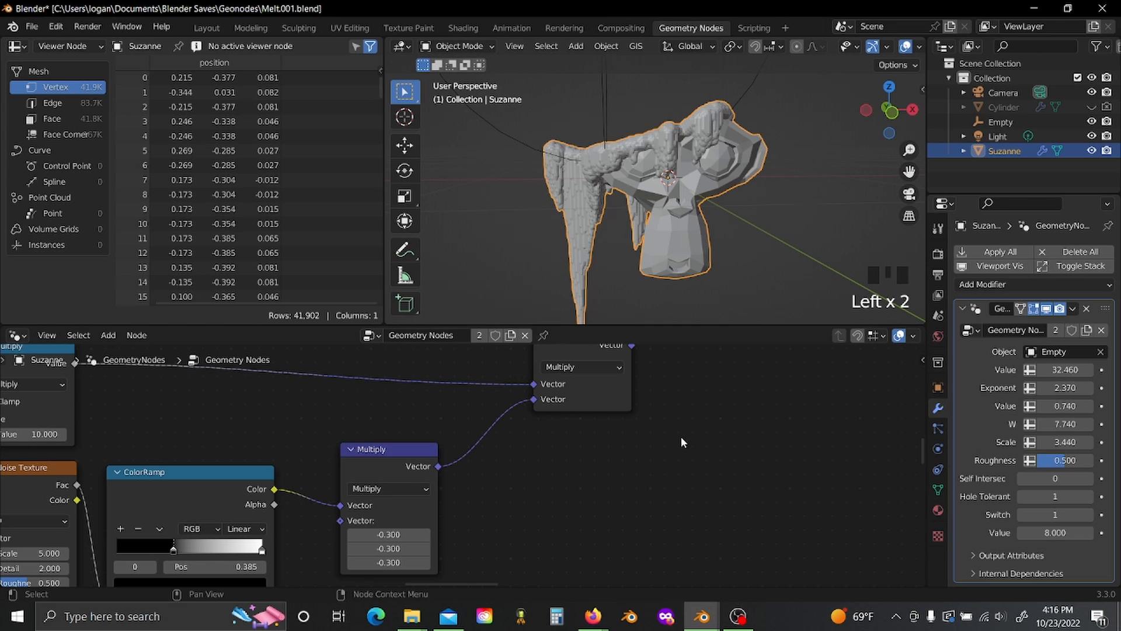
# Step: Link the masked noise from the original vector Multiply node to the upper Set Position's Offset and inspect the mesh
pyautogui.scroll(-3, 683, 425)
pyautogui.moveTo(418, 421); pyautogui.dragTo(536, 431)
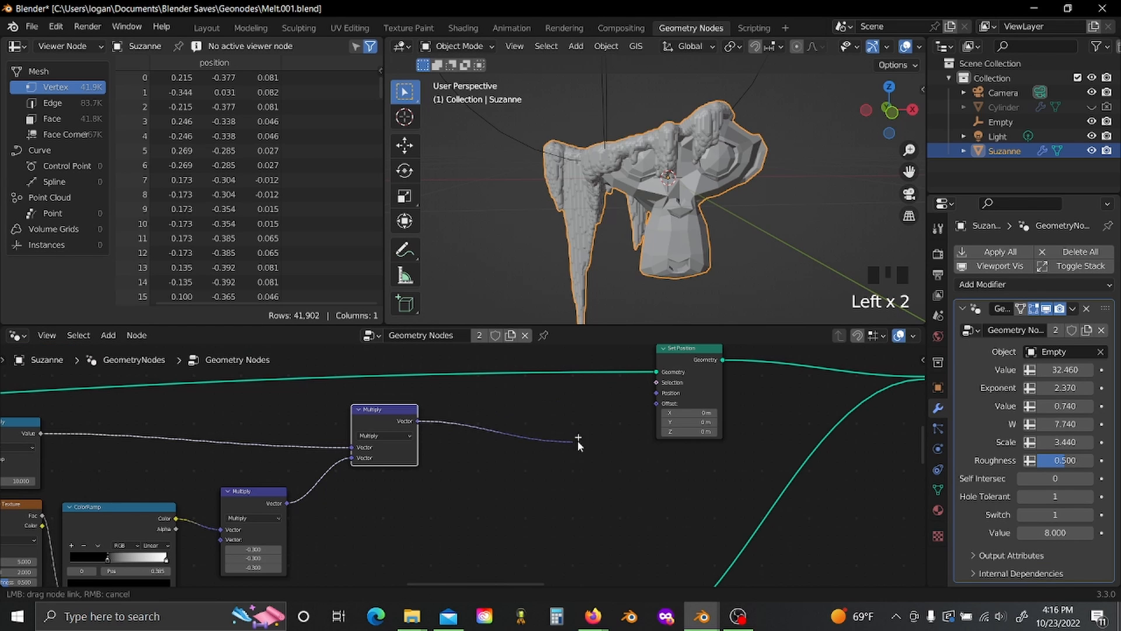
pyautogui.moveTo(656, 405); pyautogui.dragTo(656, 404)
pyautogui.click(618, 447)
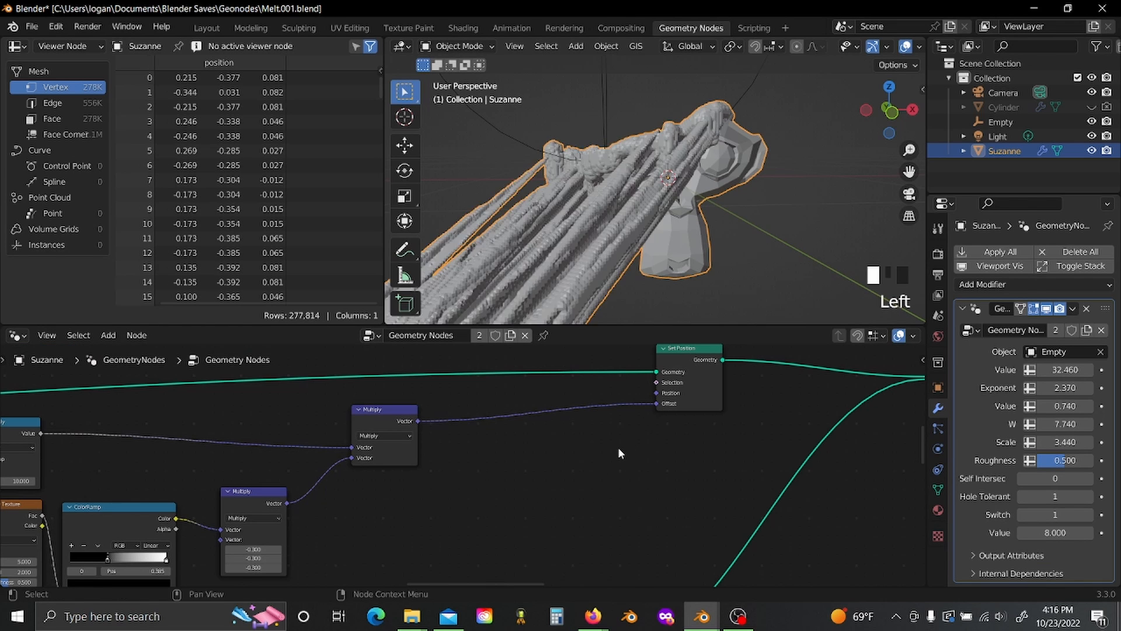
pyautogui.moveTo(584, 245); pyautogui.dragTo(563, 230, button='middle')
pyautogui.scroll(3, 564, 229)
pyautogui.scroll(2, 564, 229)
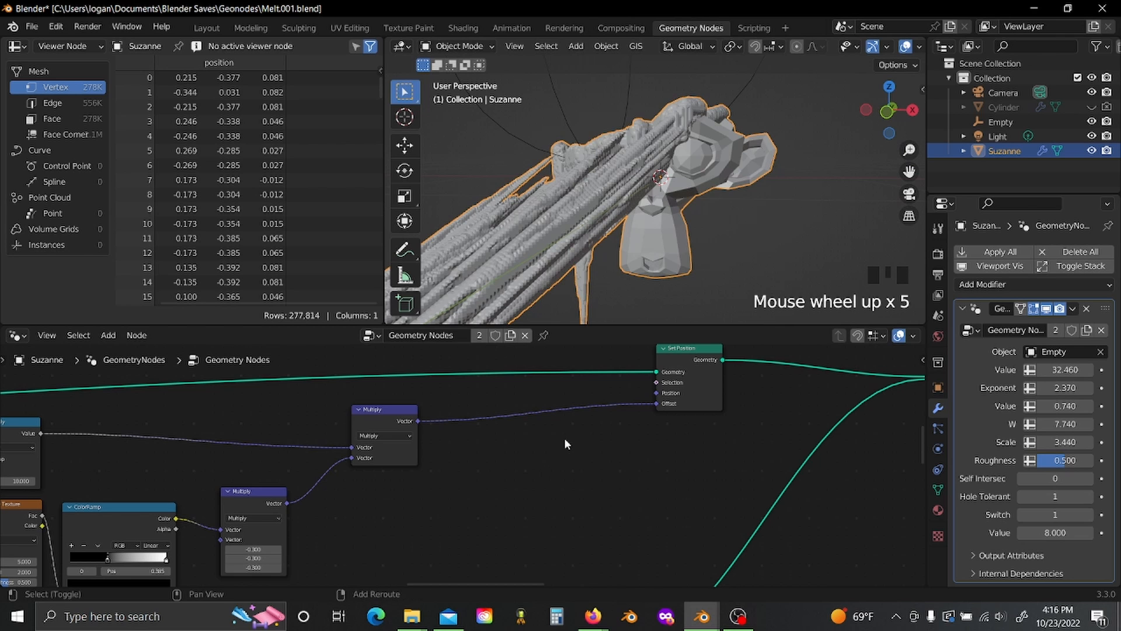
# Step: Add a Vector Math node on the link between the vector Multiply node and the Set Position's Offset
pyautogui.hotkey('shift', 'a')
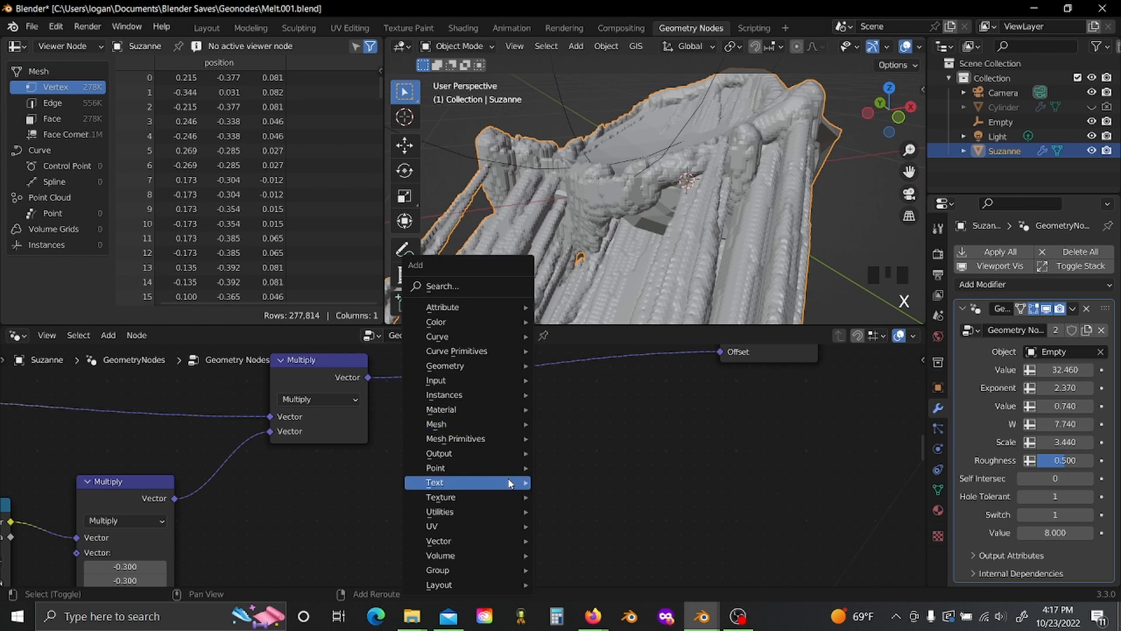
pyautogui.write('vec')
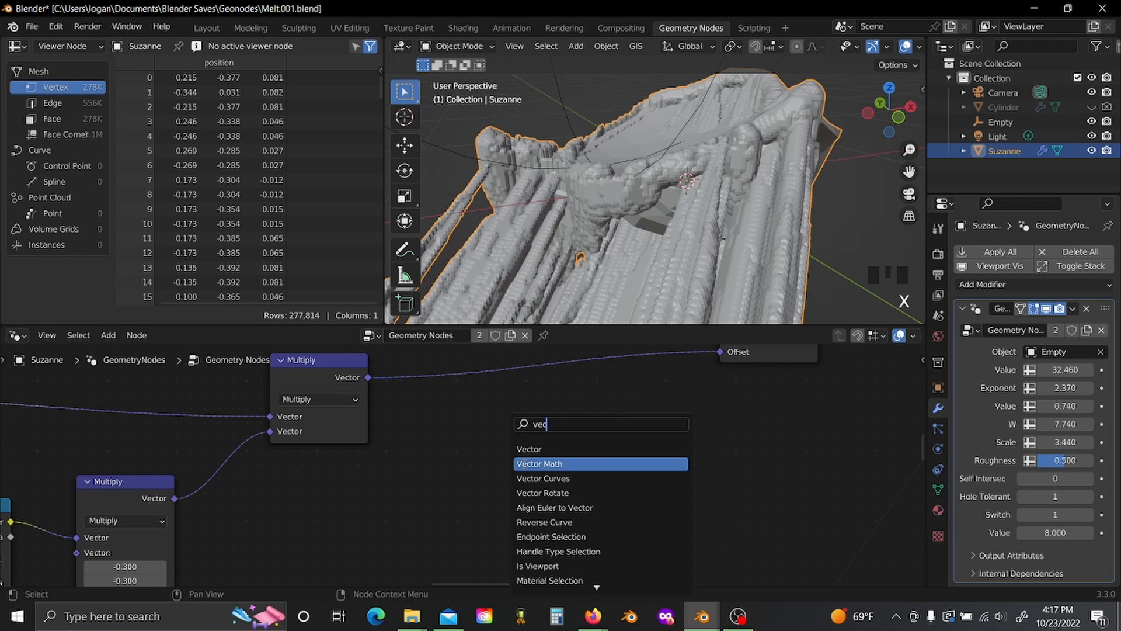
pyautogui.click(529, 463)
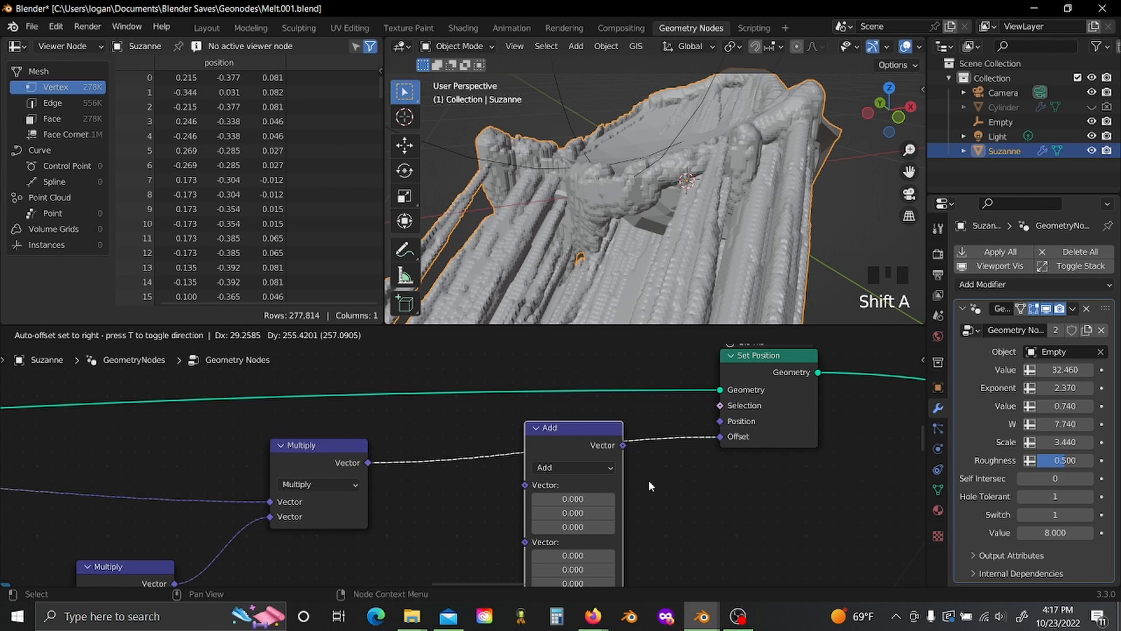
pyautogui.click(649, 486)
# Step: Set the inserted Vector Math node to Multiply with a Z value of 0.01
pyautogui.scroll(2, 649, 486)
pyautogui.click(606, 442)
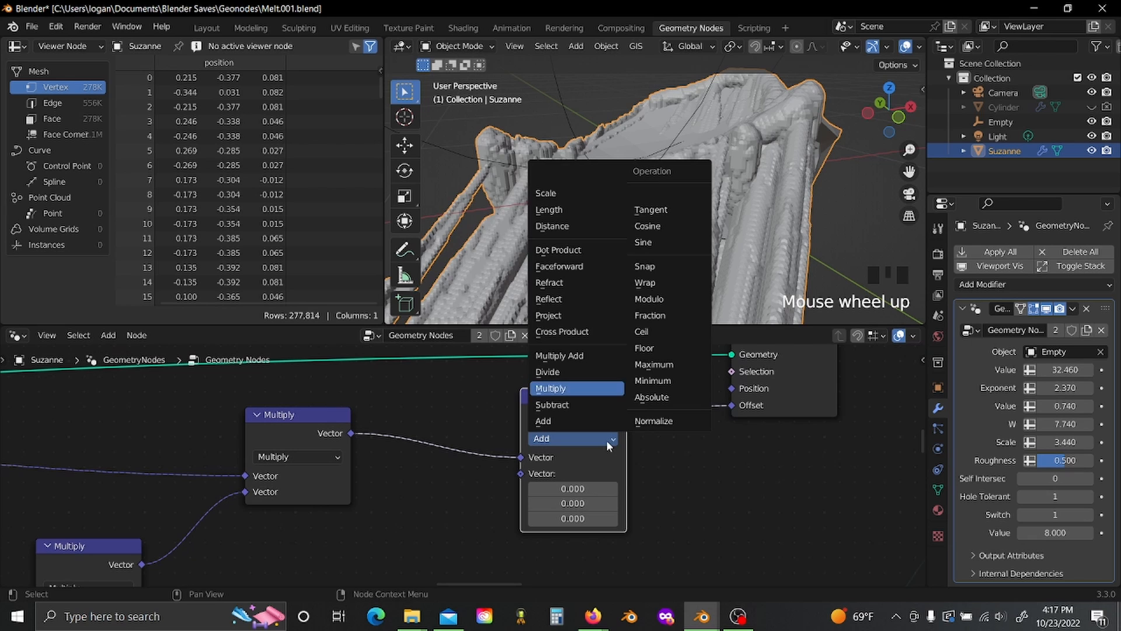
pyautogui.click(551, 389)
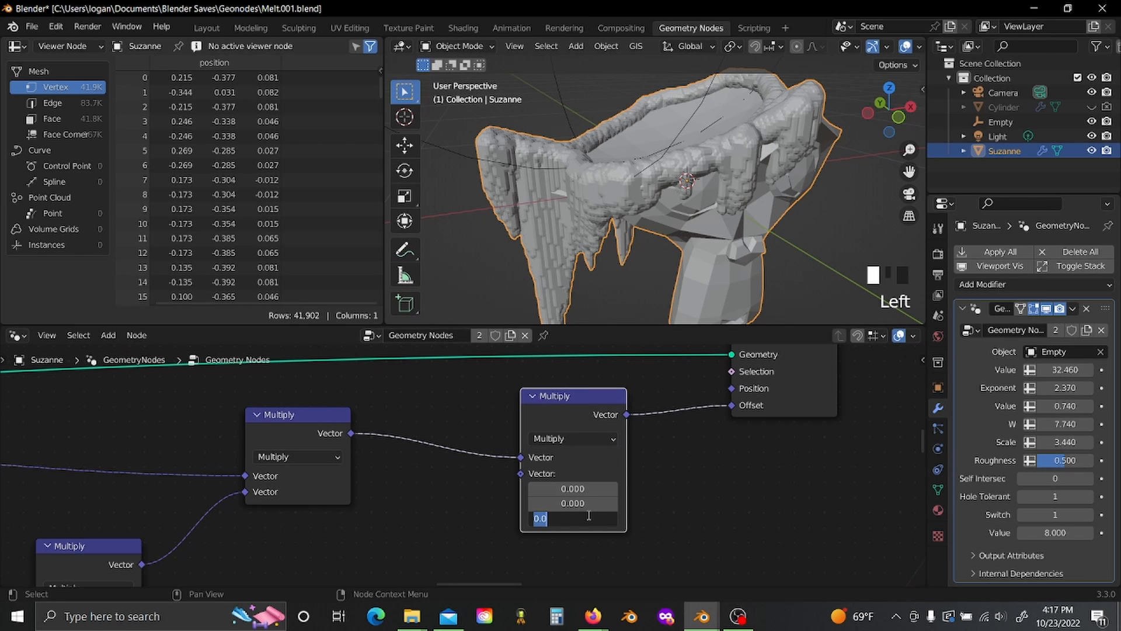
pyautogui.write('.01')
pyautogui.press('Return')
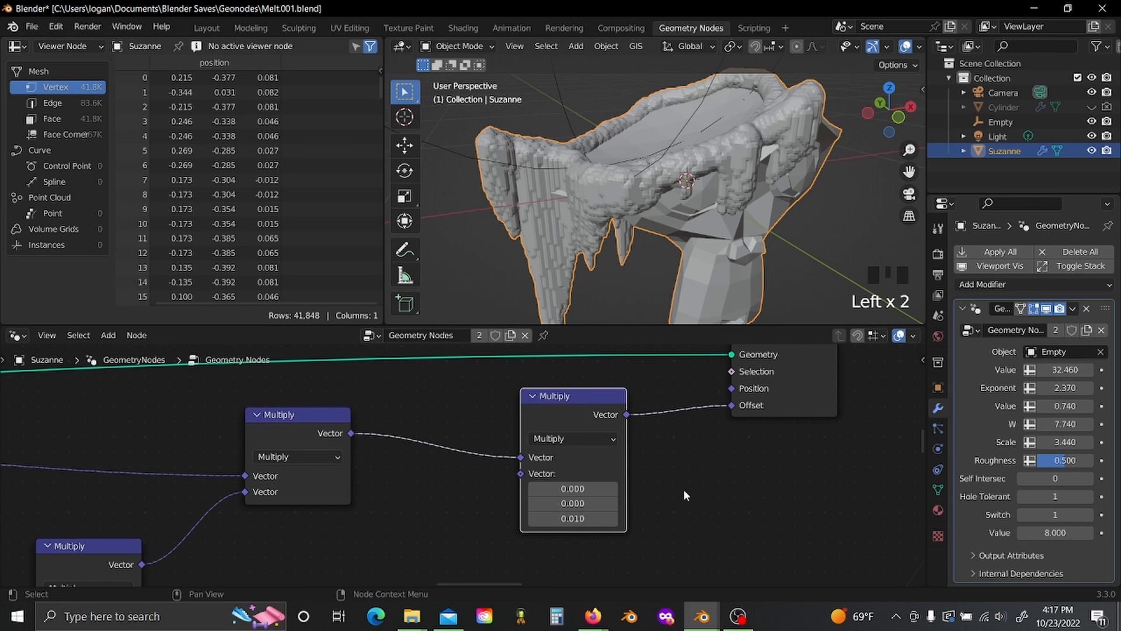
# Step: Link the final vector Multiply output to the lower Set Position node's Offset as well
pyautogui.scroll(-4, 685, 486)
pyautogui.moveTo(577, 370); pyautogui.dragTo(635, 438)
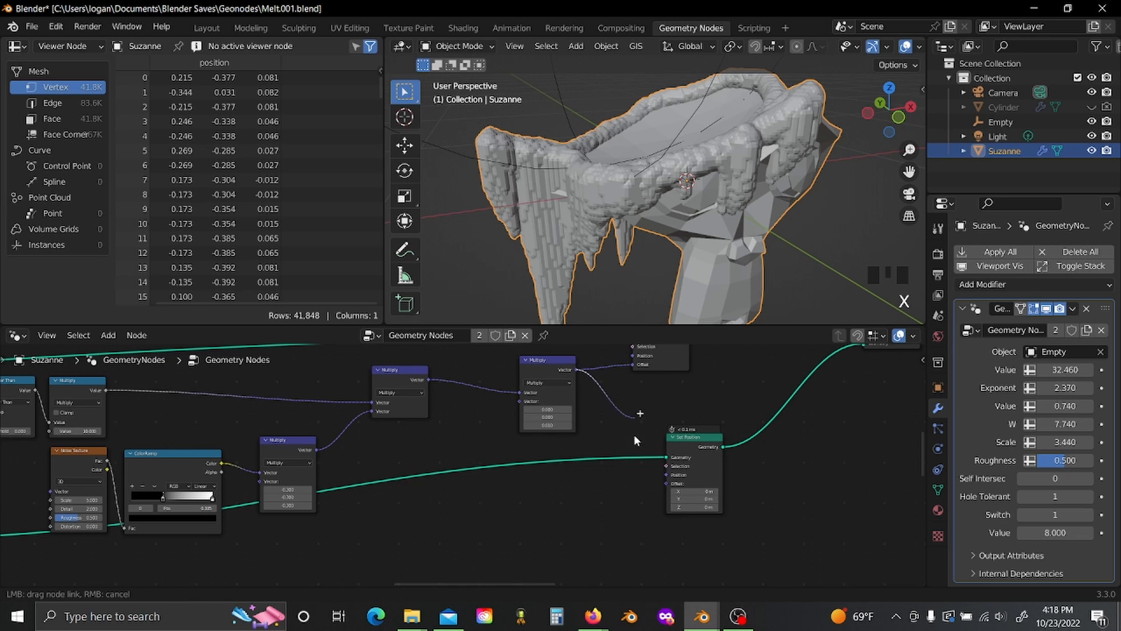
pyautogui.moveTo(666, 480); pyautogui.dragTo(666, 480)
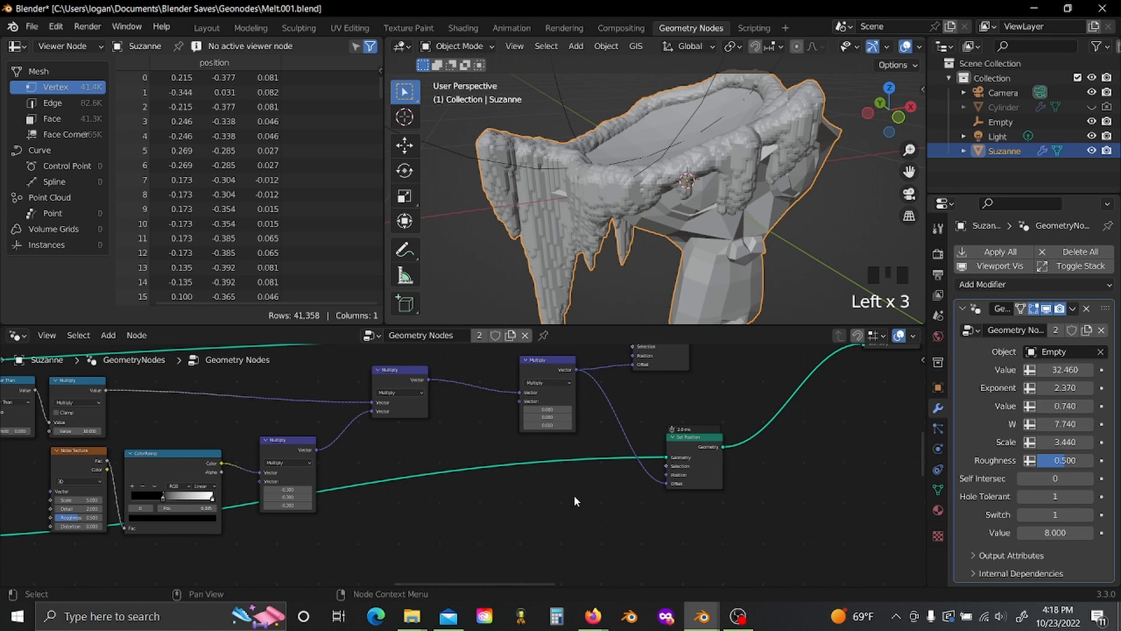
# Step: Try a Noise Texture Scale of 3.2, and undo the change
pyautogui.moveTo(573, 495); pyautogui.dragTo(504, 482, button='middle')
pyautogui.scroll(2, 504, 482)
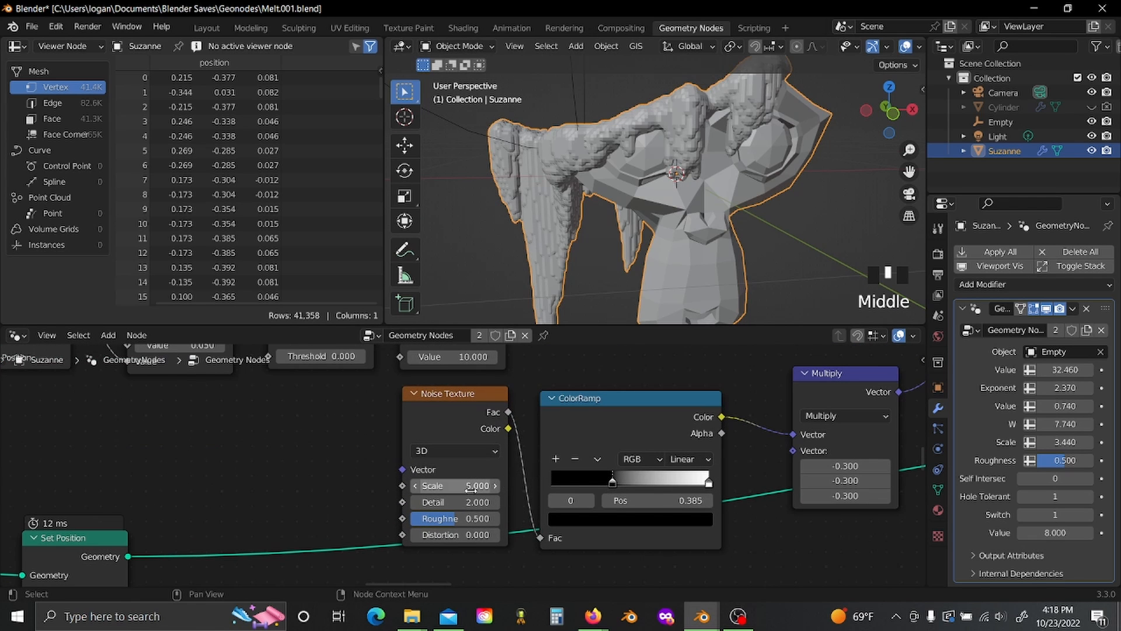
pyautogui.click(415, 486)
pyautogui.moveTo(461, 485); pyautogui.dragTo(443, 485)
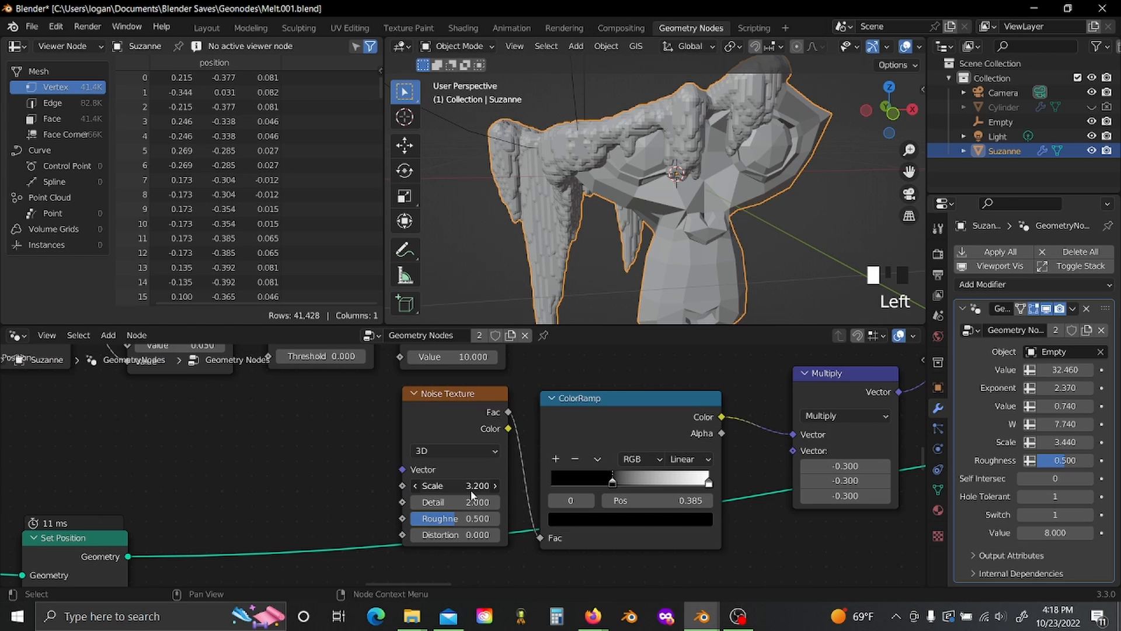
pyautogui.hotkey('ctrl', 'z')
pyautogui.hotkey('ctrl', 'z')
# Step: Set all three components of the second Vector to -1 on the Multiply node fed by the ColorRamp
pyautogui.moveTo(871, 468); pyautogui.dragTo(561, 459, button='middle')
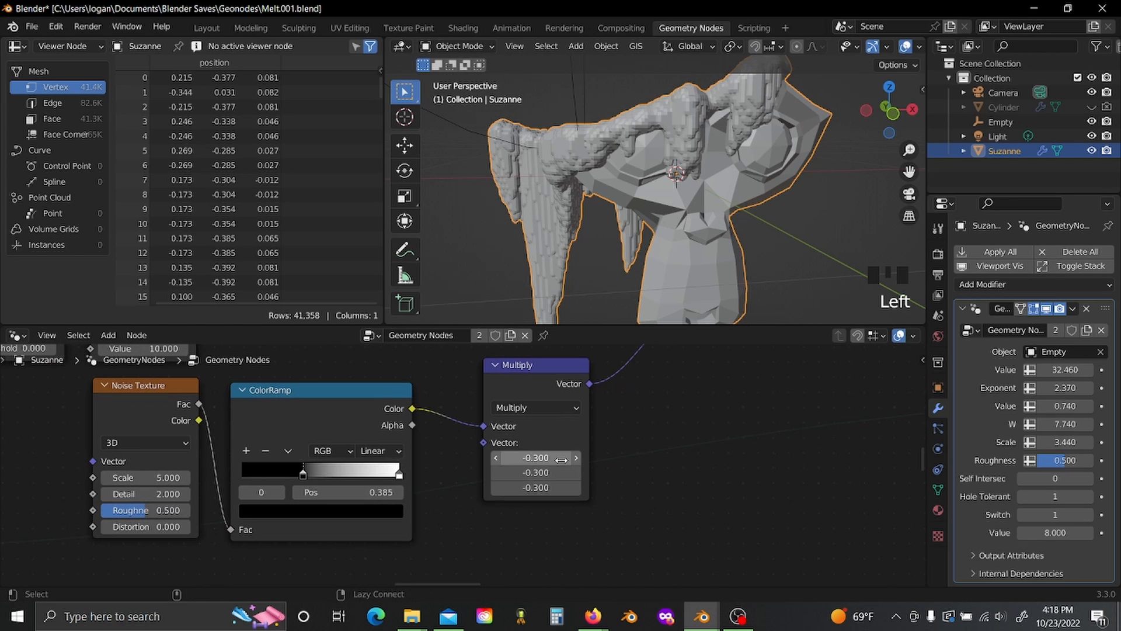
pyautogui.moveTo(562, 460)
pyautogui.mouseDown()
pyautogui.moveTo(561, 487)
pyautogui.moveTo(563, 460)
pyautogui.mouseUp()
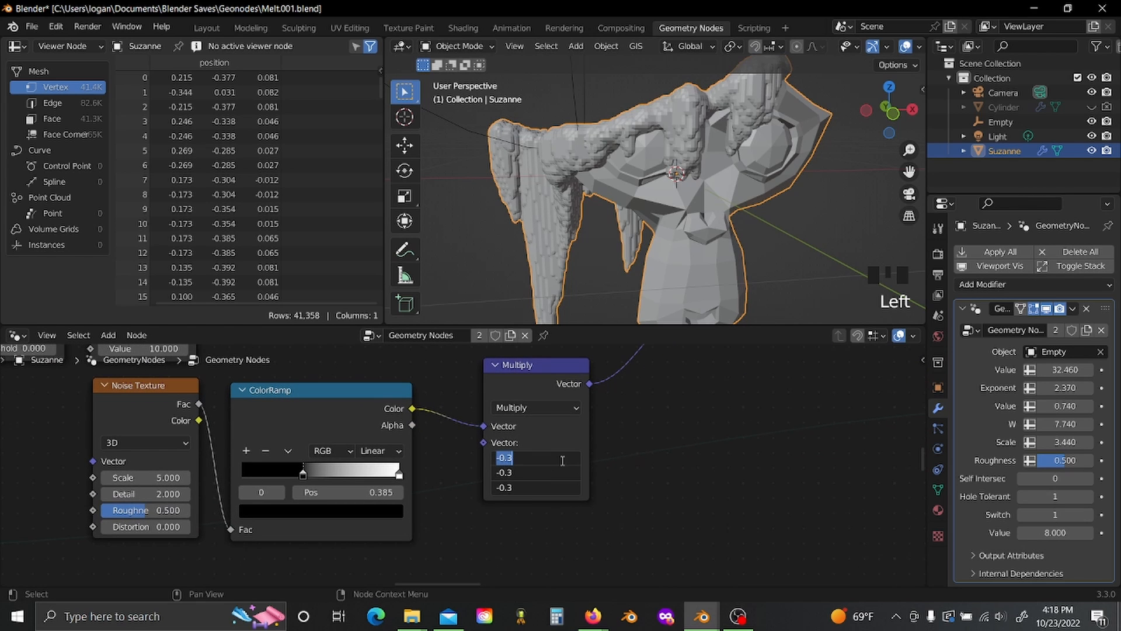
pyautogui.write('-1')
pyautogui.keyDown('alt'); pyautogui.click(658, 469); pyautogui.keyUp('alt')
pyautogui.scroll(-4, 657, 469)
pyautogui.moveTo(657, 470); pyautogui.dragTo(653, 532, button='middle')
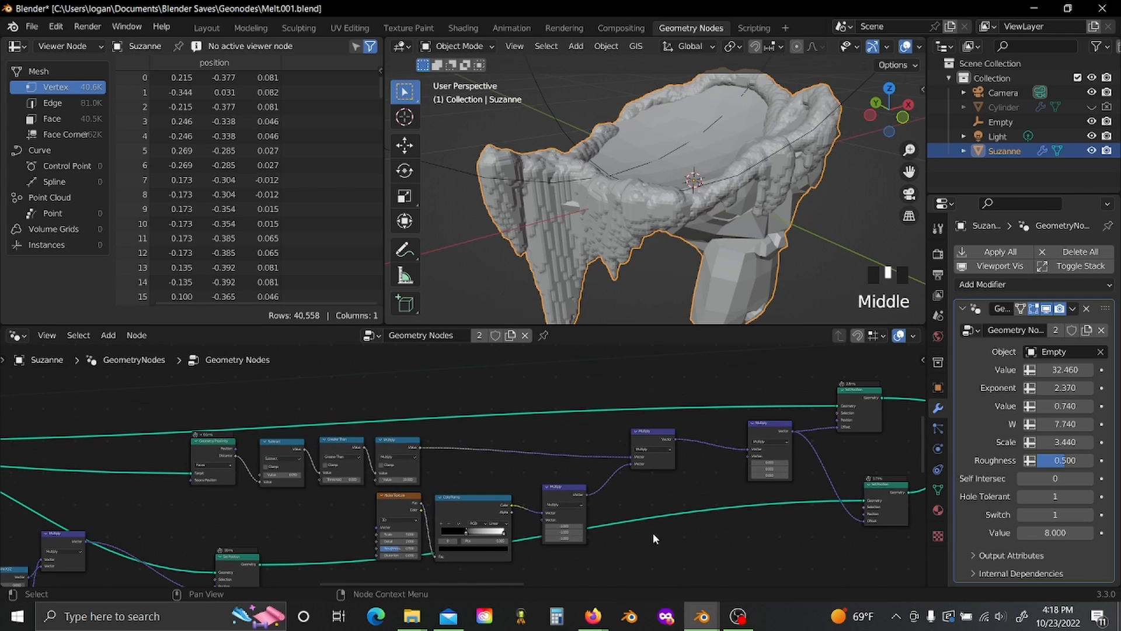
# Step: Duplicate the upper Set Position node and insert the copy on the long geometry link above the Join Geometry node
pyautogui.scroll(-1, 730, 506)
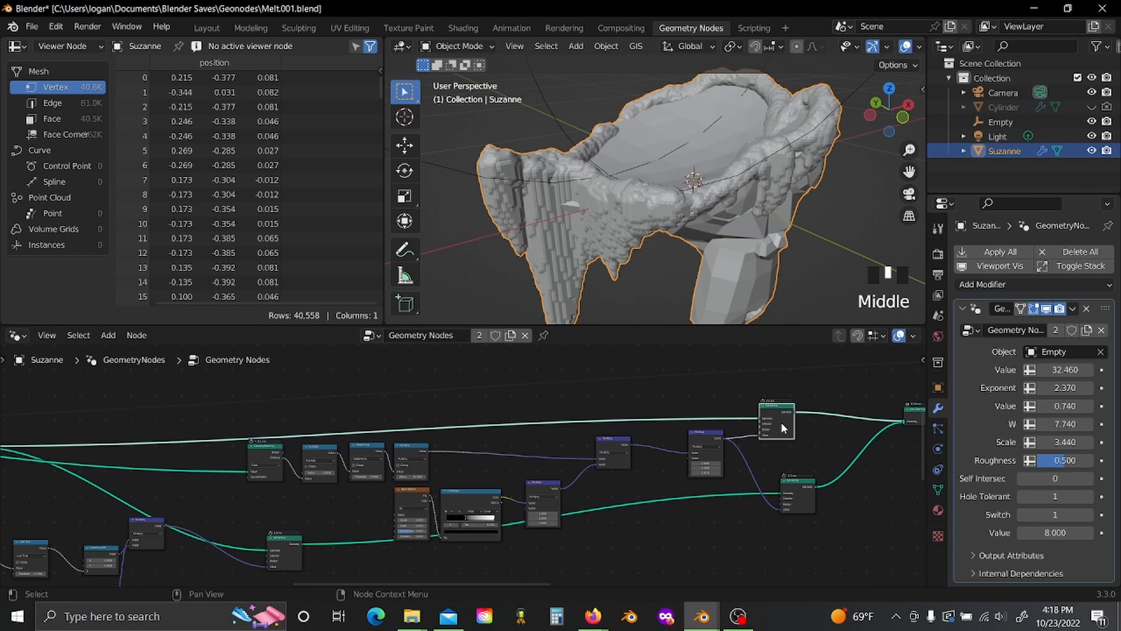
pyautogui.moveTo(773, 449); pyautogui.dragTo(431, 512, button='middle')
pyautogui.hotkey('shift', 'd')
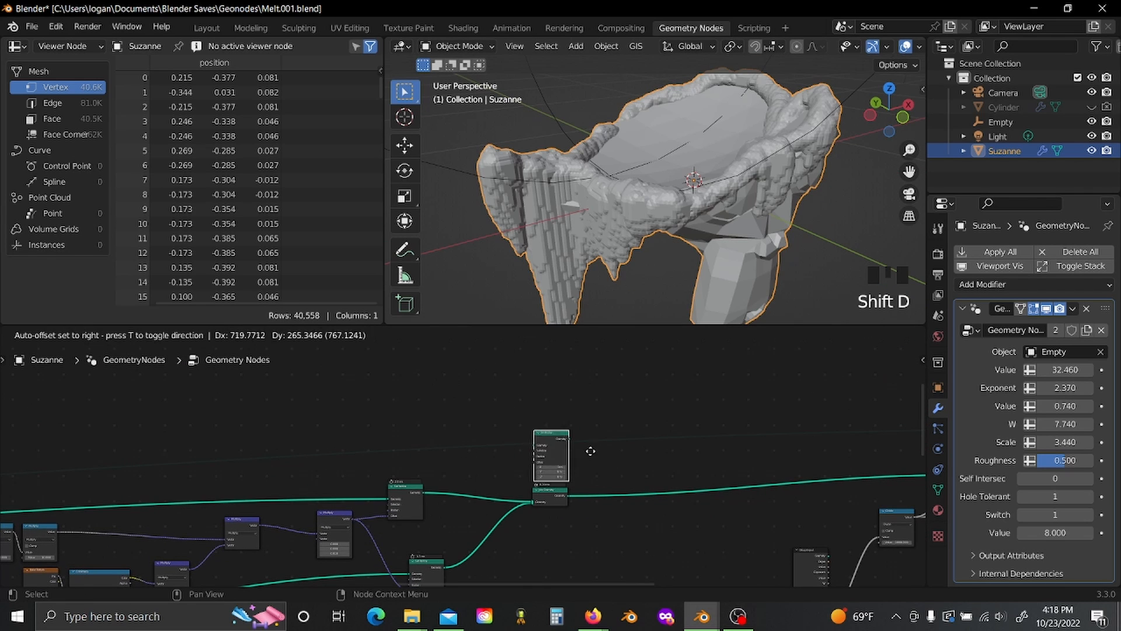
pyautogui.click(642, 436)
pyautogui.scroll(-2, 642, 436)
pyautogui.press('g')
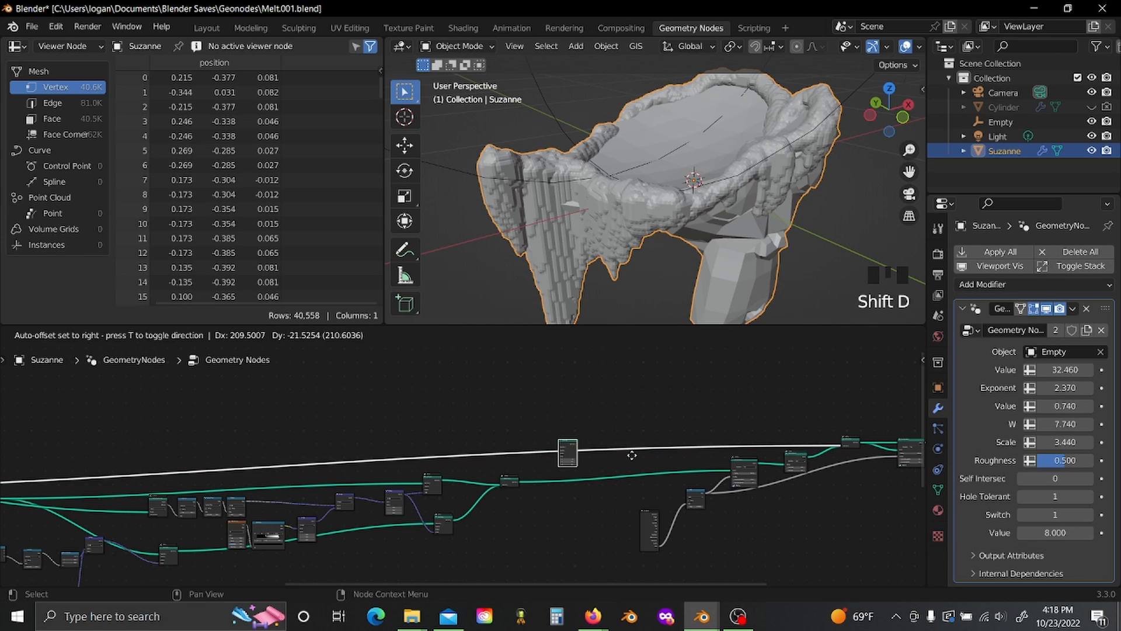
pyautogui.click(566, 472)
# Step: Link the final vector Multiply output to the Offset of the inserted Set Position node and check the result on Suzanne
pyautogui.scroll(3, 463, 467)
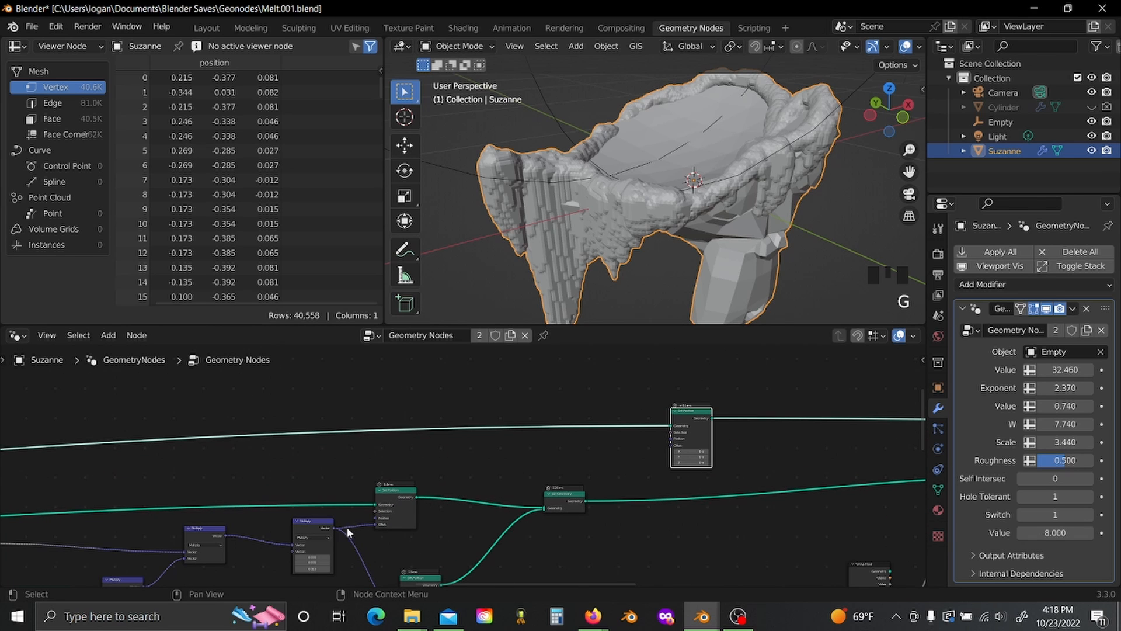
pyautogui.moveTo(335, 528); pyautogui.dragTo(668, 447)
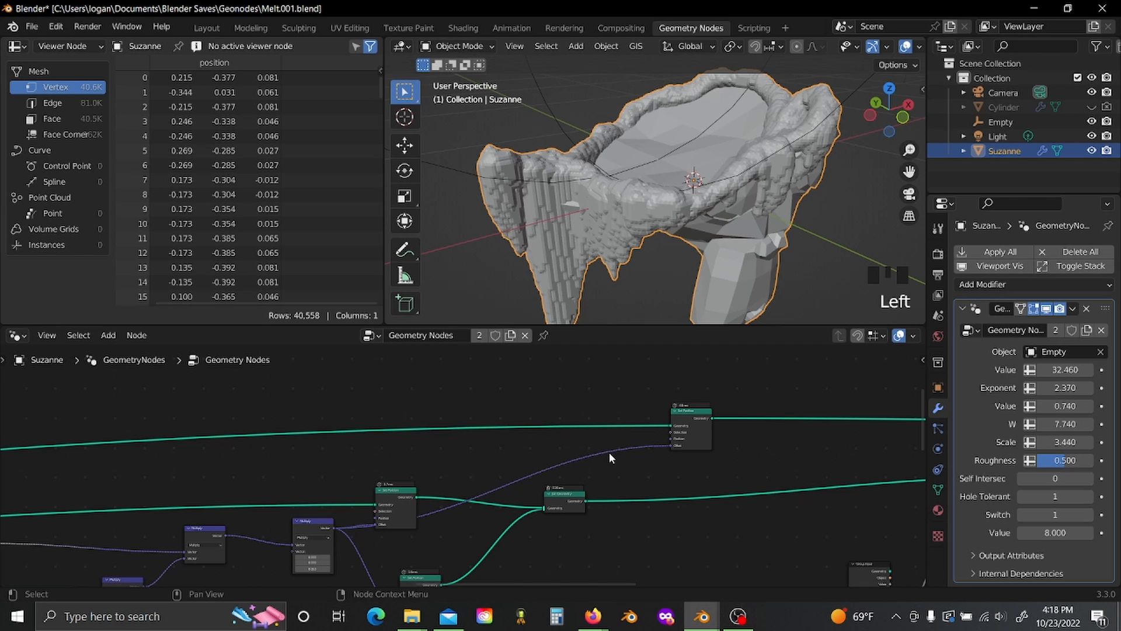
pyautogui.scroll(-3, 769, 219)
pyautogui.moveTo(769, 220); pyautogui.dragTo(727, 118, button='middle')
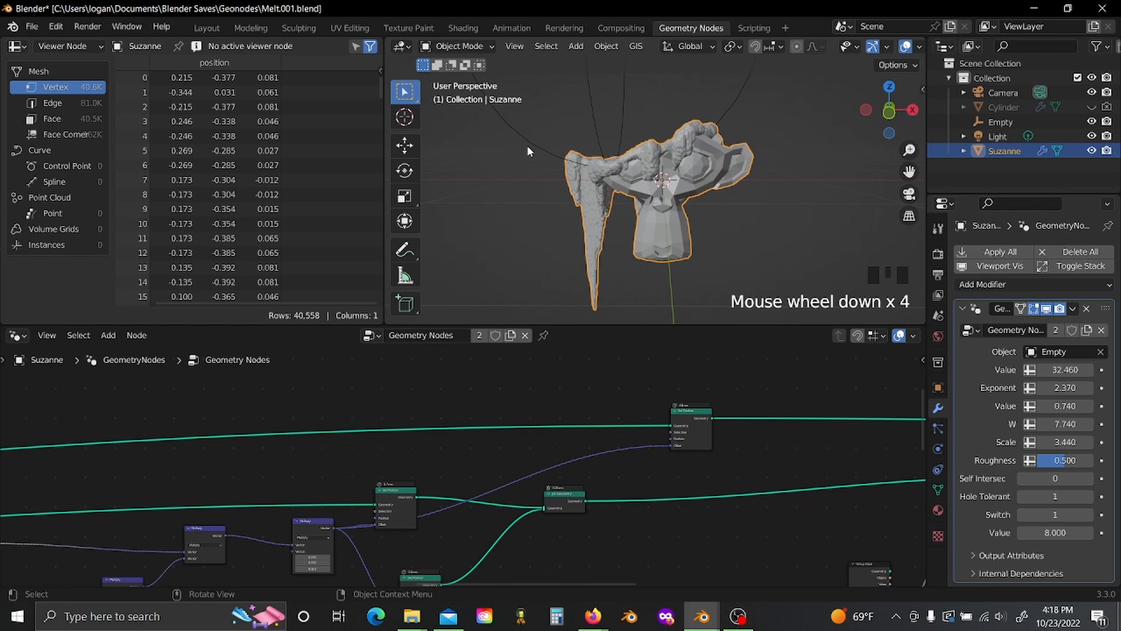
# Step: Move the Empty around Suzanne's head to test the melt, placing it at about X -0.39, Y 0.03, Z 1.08 m
pyautogui.click(548, 149)
pyautogui.press('g')
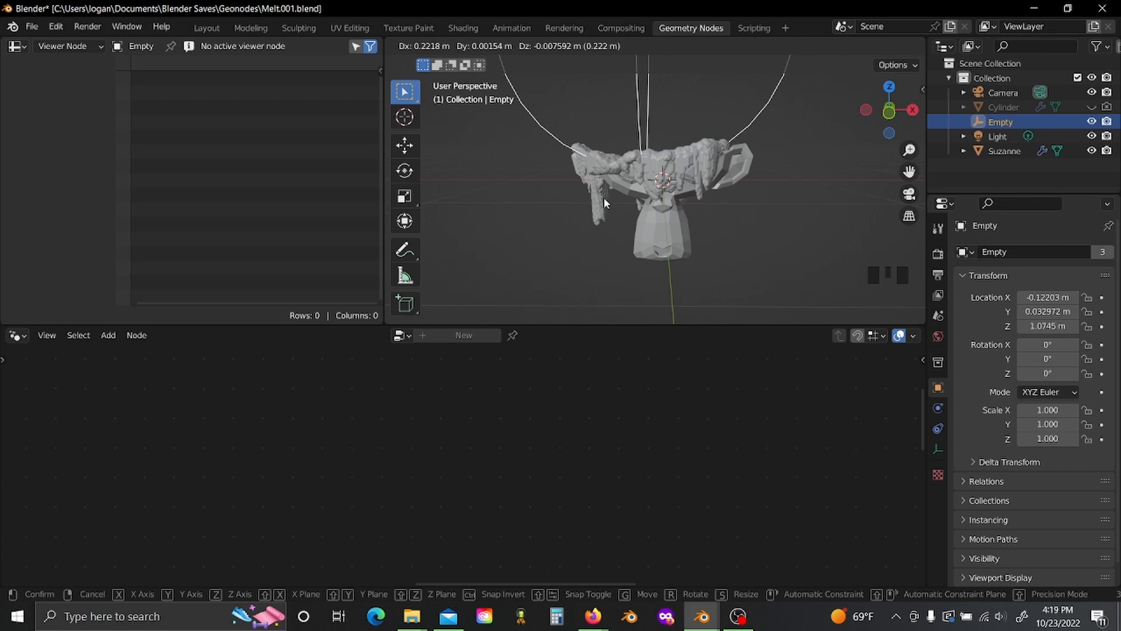
pyautogui.click(603, 197)
pyautogui.press('g')
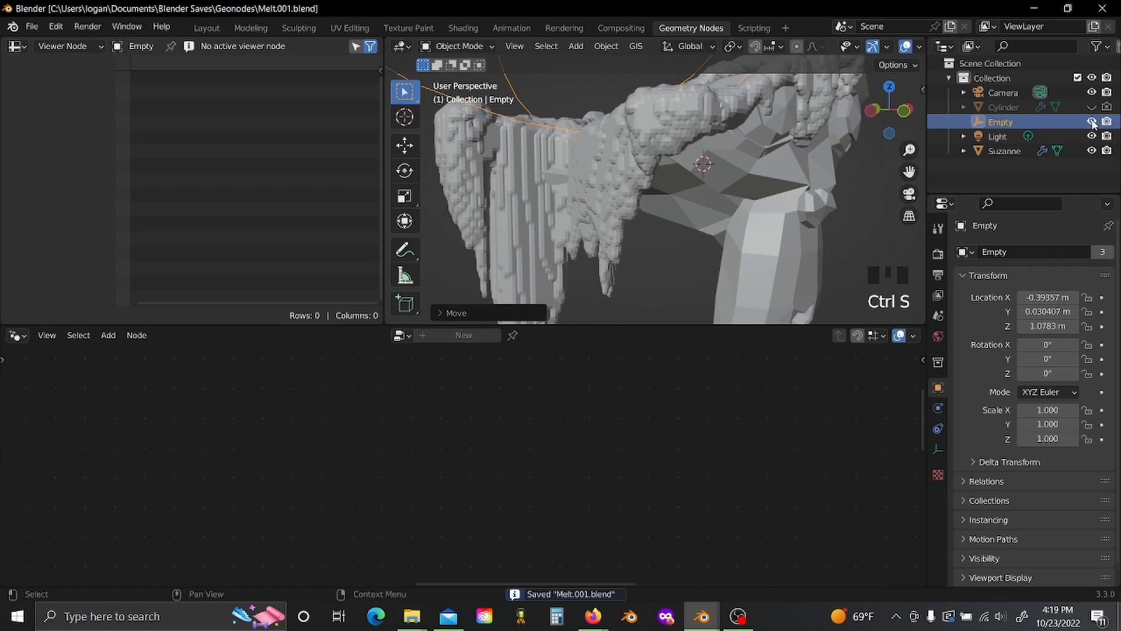
# Step: Hide Suzanne and show the Cylinder in both the viewport and renders
pyautogui.click(1091, 121)
pyautogui.click(1091, 121)
pyautogui.click(1092, 151)
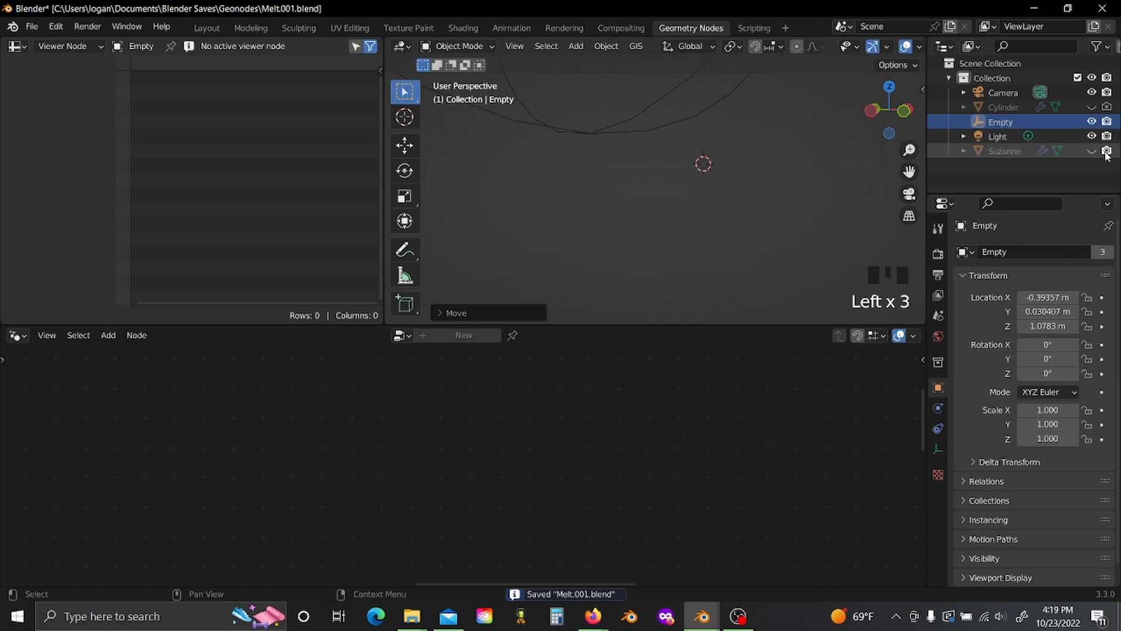
pyautogui.click(1106, 151)
pyautogui.click(1092, 107)
pyautogui.click(1104, 107)
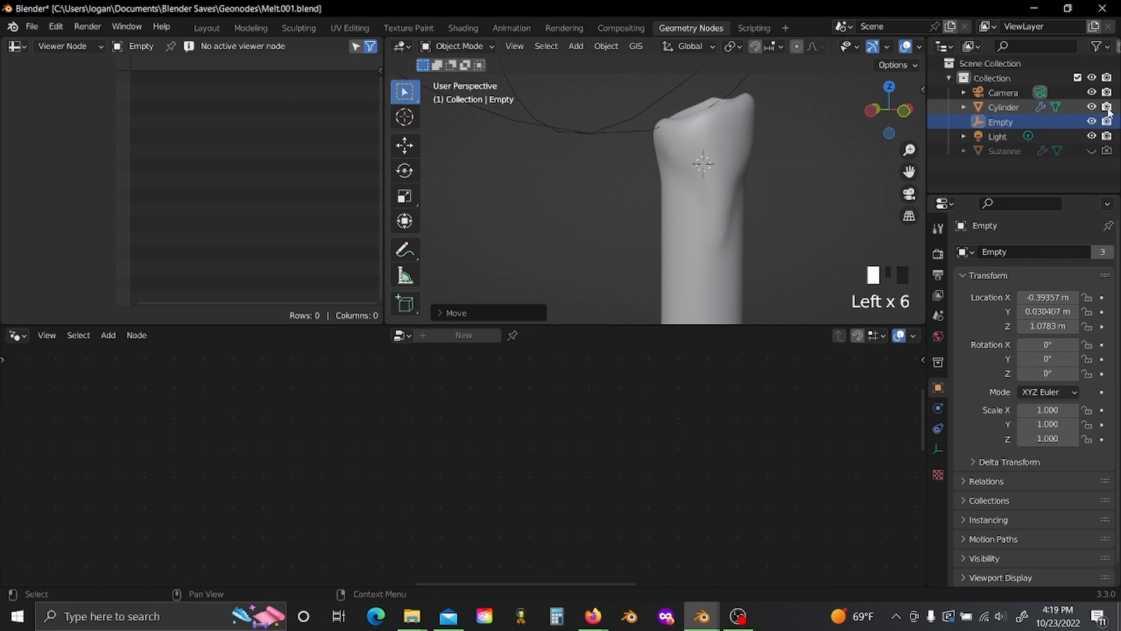
# Step: Select the Cylinder and switch the viewport to the camera view
pyautogui.scroll(-2, 812, 199)
pyautogui.moveTo(813, 199); pyautogui.dragTo(584, 181, button='middle')
pyautogui.click(660, 201)
pyautogui.scroll(-3, 730, 476)
pyautogui.press('KP_0')
pyautogui.scroll(3, 544, 184)
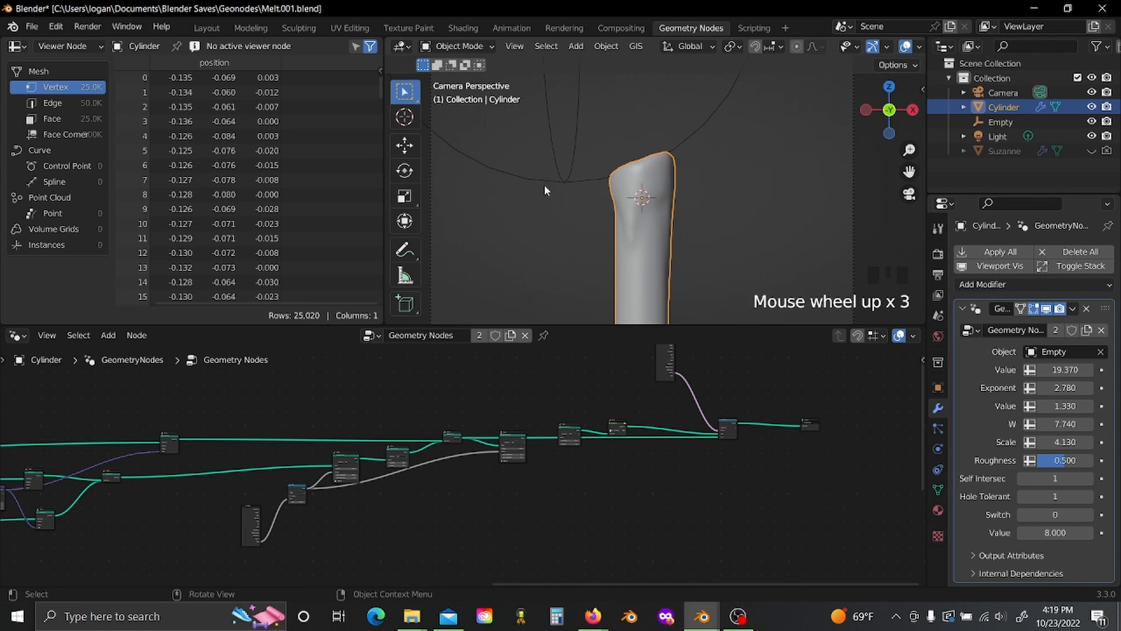
# Step: Move the Empty closer to the top of the cylinder, placing it at about X -0.22, Y 0.03, Z 1.12 m
pyautogui.click(544, 184)
pyautogui.press('g')
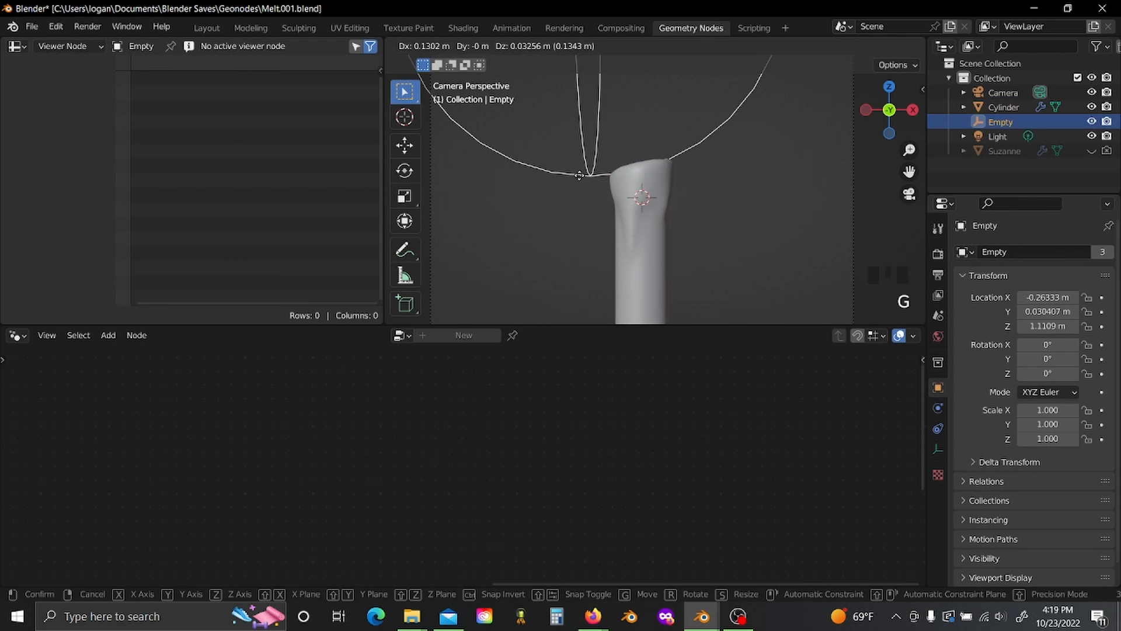
pyautogui.click(579, 174)
# Step: Select the Cylinder and set the Geometry Nodes modifier's final Value input, the one after Switch, to 4
pyautogui.click(636, 190)
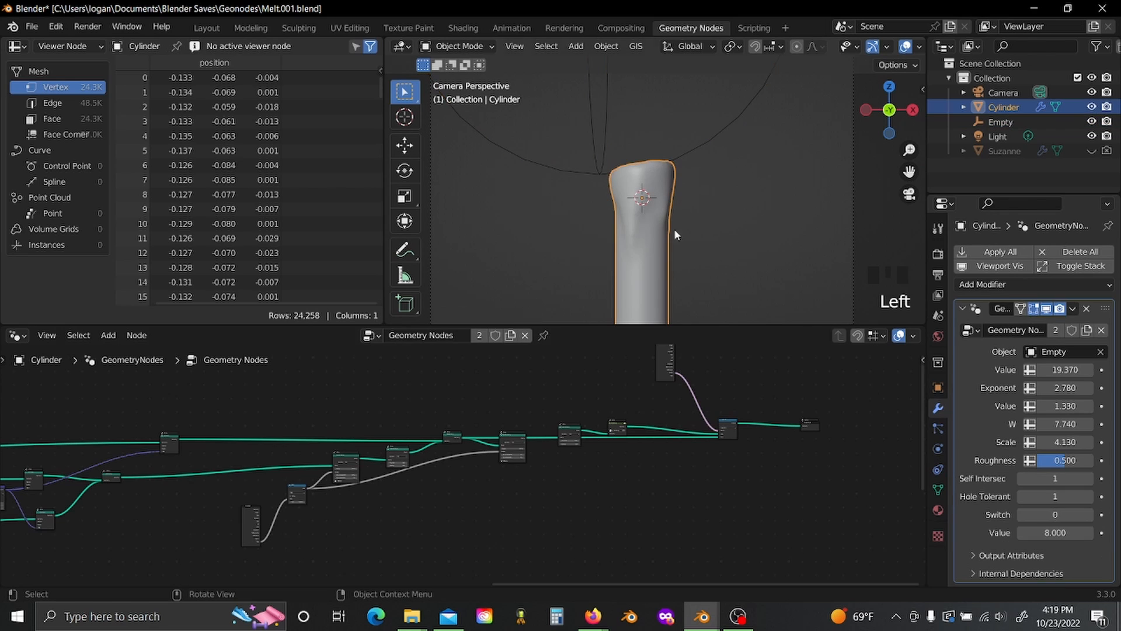
pyautogui.click(1059, 531)
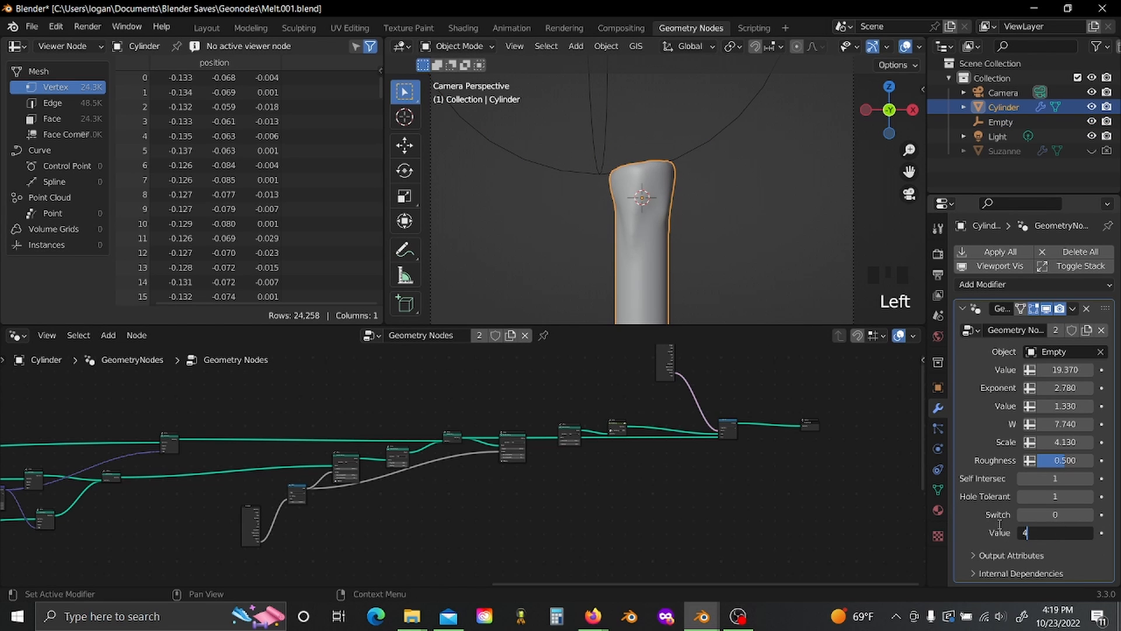
pyautogui.click(788, 225)
# Step: Examine the melted rim and the drips on the cylinder up close and from farther away
pyautogui.scroll(-2, 753, 228)
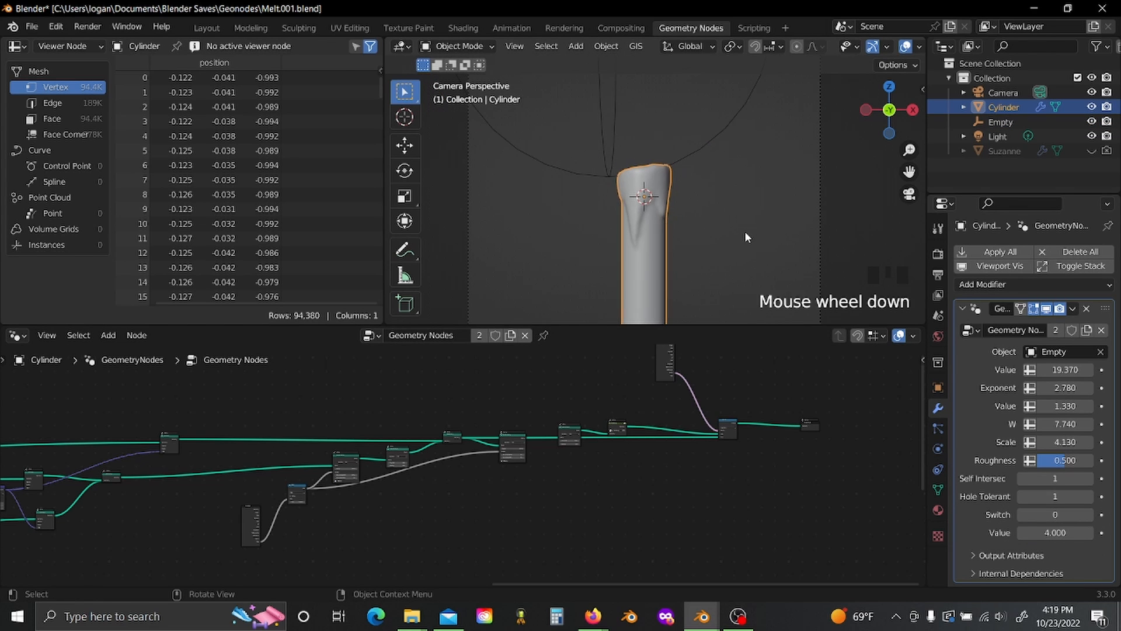
pyautogui.scroll(2, 739, 179)
pyautogui.keyDown('shift'); pyautogui.moveTo(739, 179); pyautogui.dragTo(734, 192, button='middle'); pyautogui.keyUp('shift')
pyautogui.scroll(7, 736, 193)
pyautogui.scroll(-6, 751, 255)
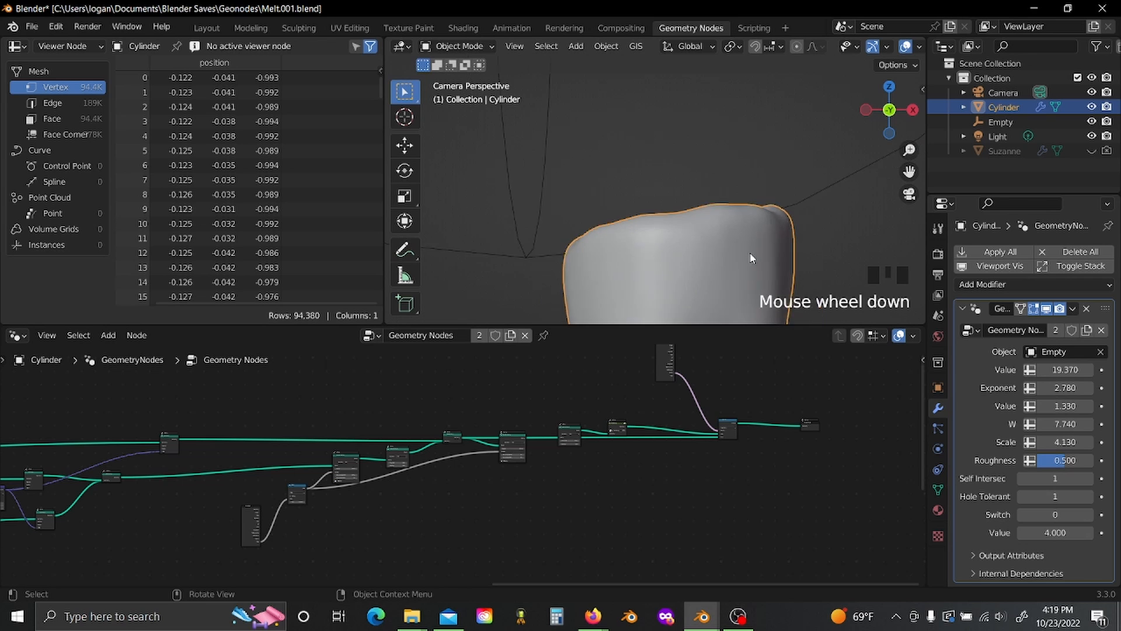
pyautogui.scroll(2, 620, 175)
pyautogui.scroll(-5, 677, 171)
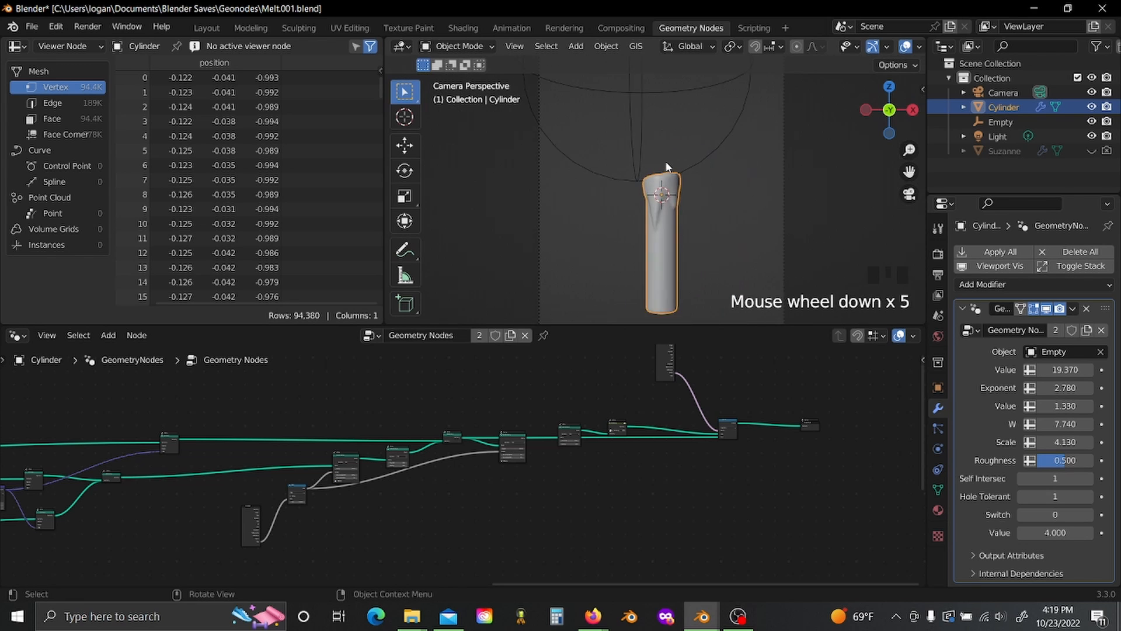
pyautogui.keyDown('shift'); pyautogui.moveTo(677, 170); pyautogui.dragTo(693, 212, button='middle'); pyautogui.keyUp('shift')
pyautogui.scroll(6, 694, 214)
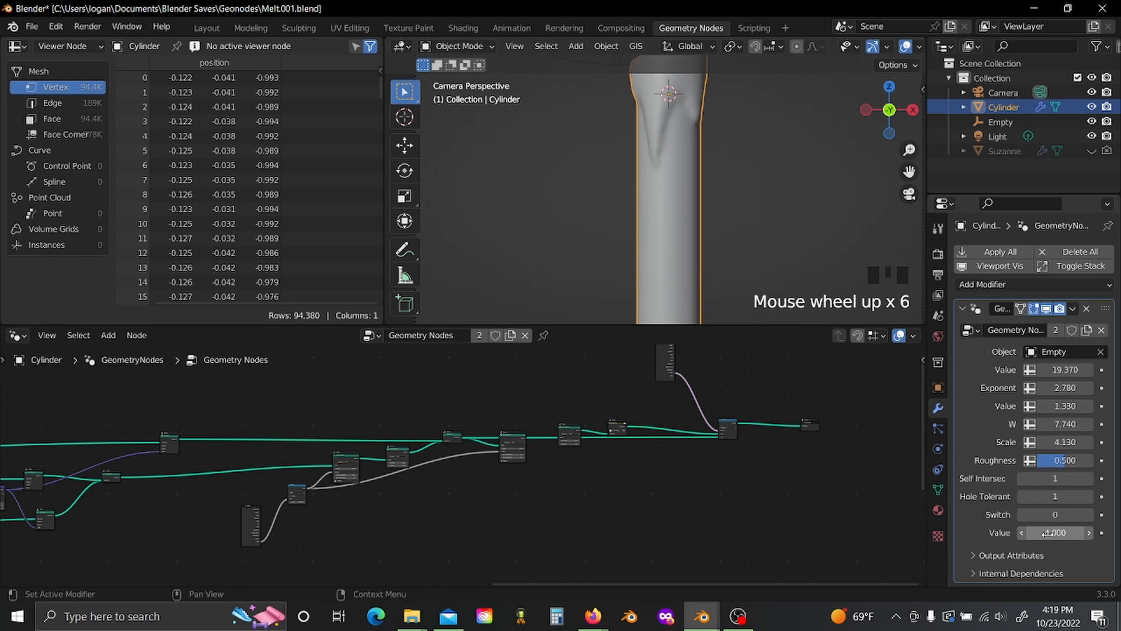
# Step: Set the modifier's Switch to 1 and tune the melt to Value 21.5, Exponent 3.91 and second Value 0.8
pyautogui.click(1102, 516)
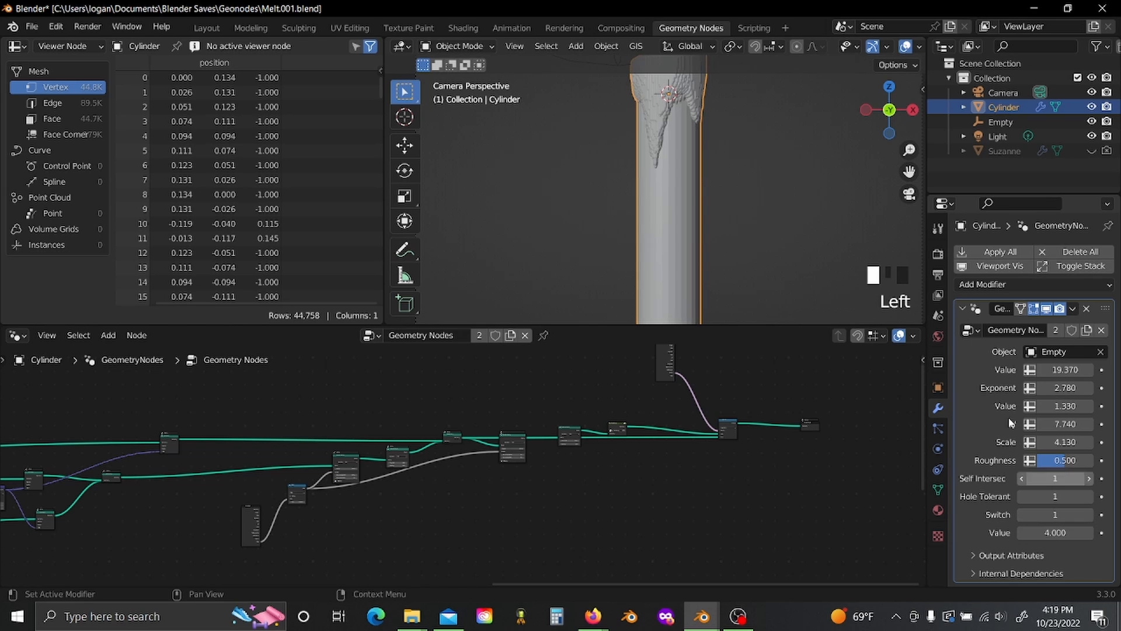
pyautogui.keyDown('shift'); pyautogui.moveTo(747, 165); pyautogui.dragTo(742, 214, button='middle'); pyautogui.keyUp('shift')
pyautogui.scroll(-1, 744, 214)
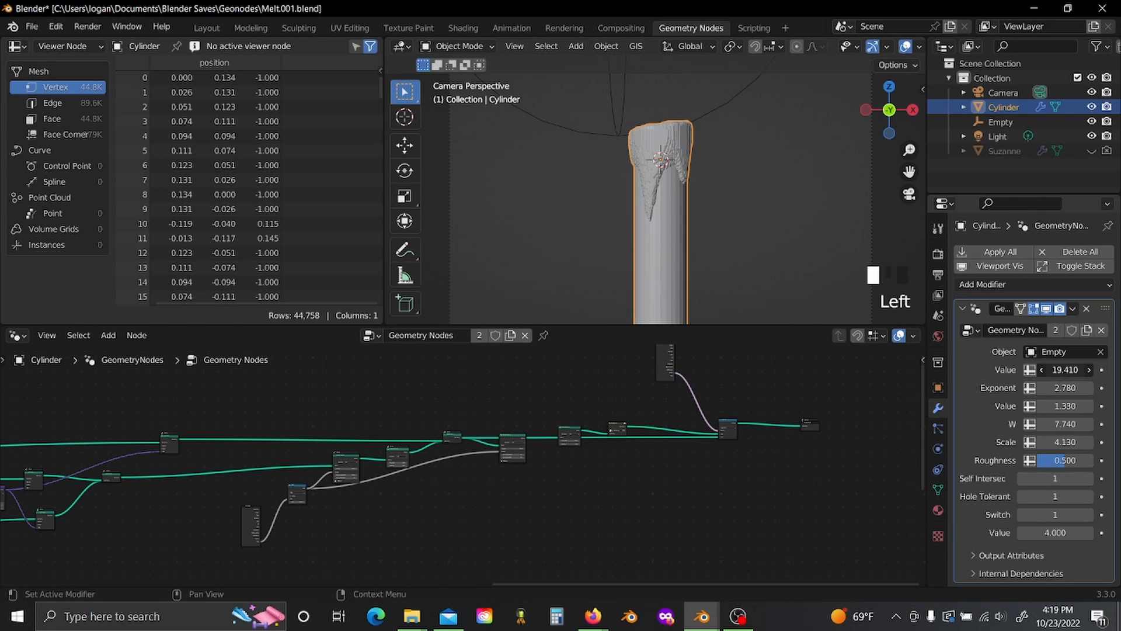
pyautogui.moveTo(1065, 370); pyautogui.dragTo(1081, 388)
pyautogui.scroll(5, 660, 192)
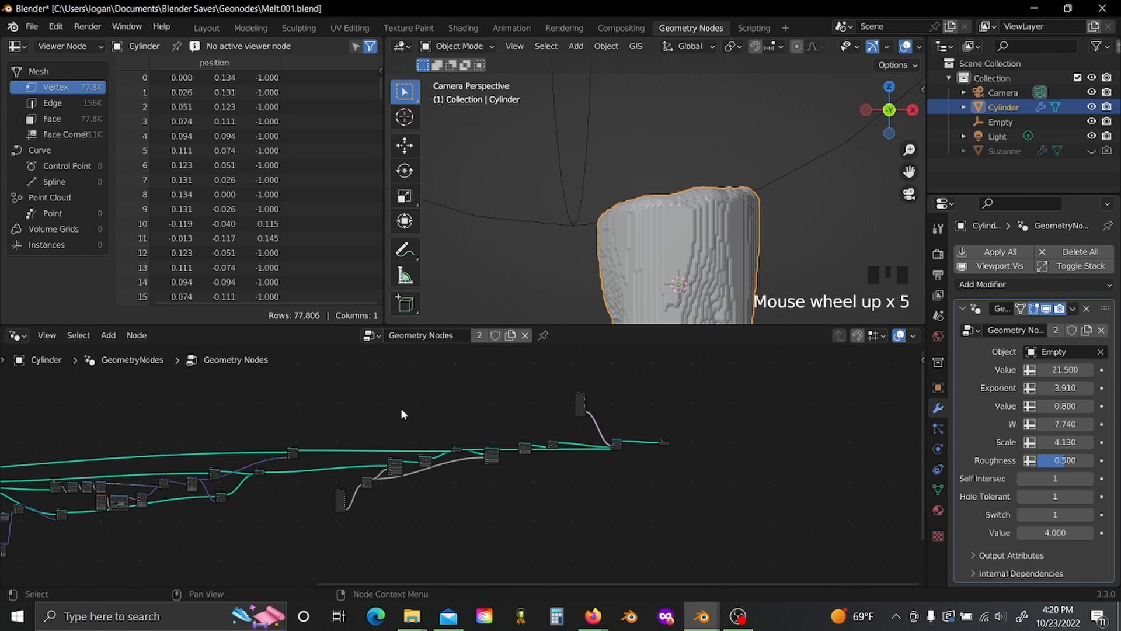
# Step: Set all three components of the vector Multiply node after the ColorRamp to -2
pyautogui.moveTo(400, 407); pyautogui.dragTo(682, 477, button='middle')
pyautogui.scroll(5, 683, 480)
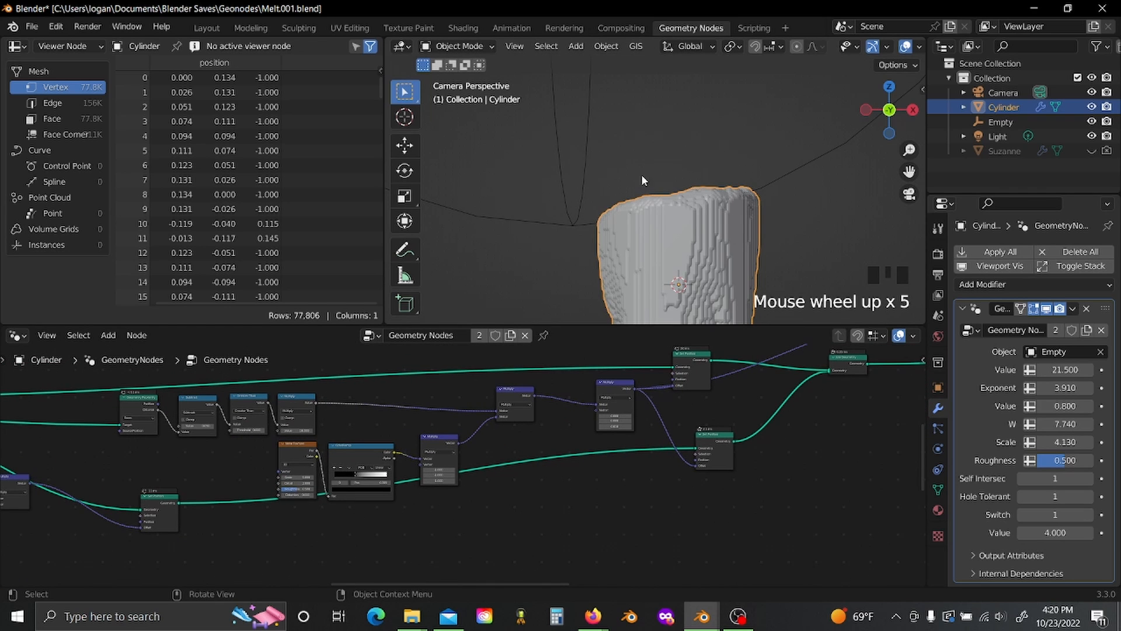
pyautogui.scroll(4, 548, 473)
pyautogui.moveTo(539, 466); pyautogui.dragTo(591, 452, button='middle')
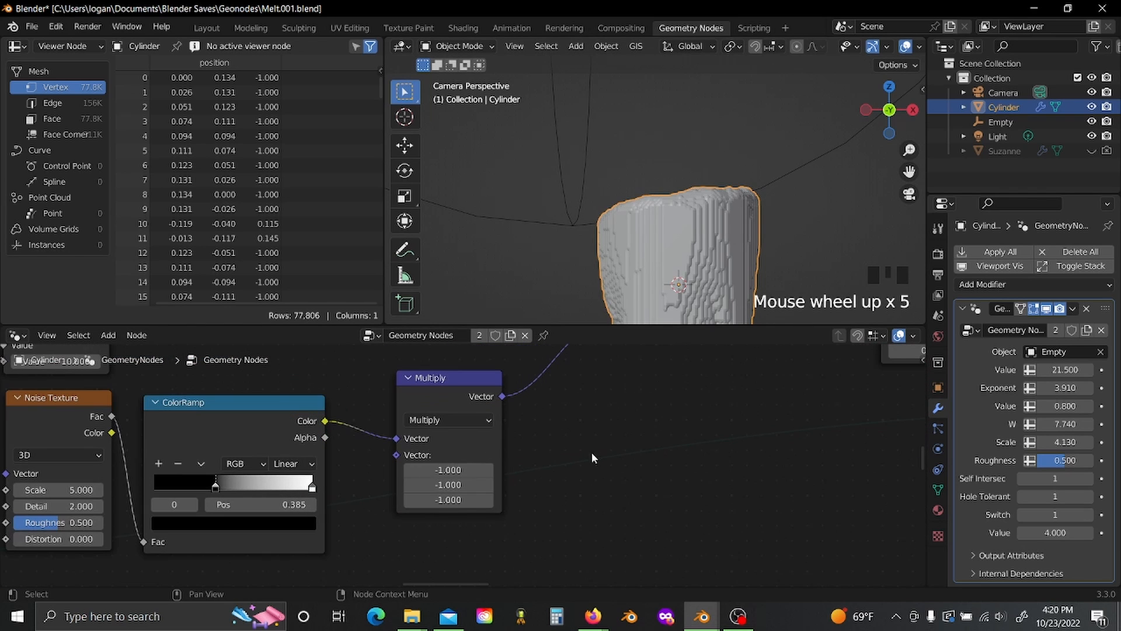
pyautogui.click(476, 468)
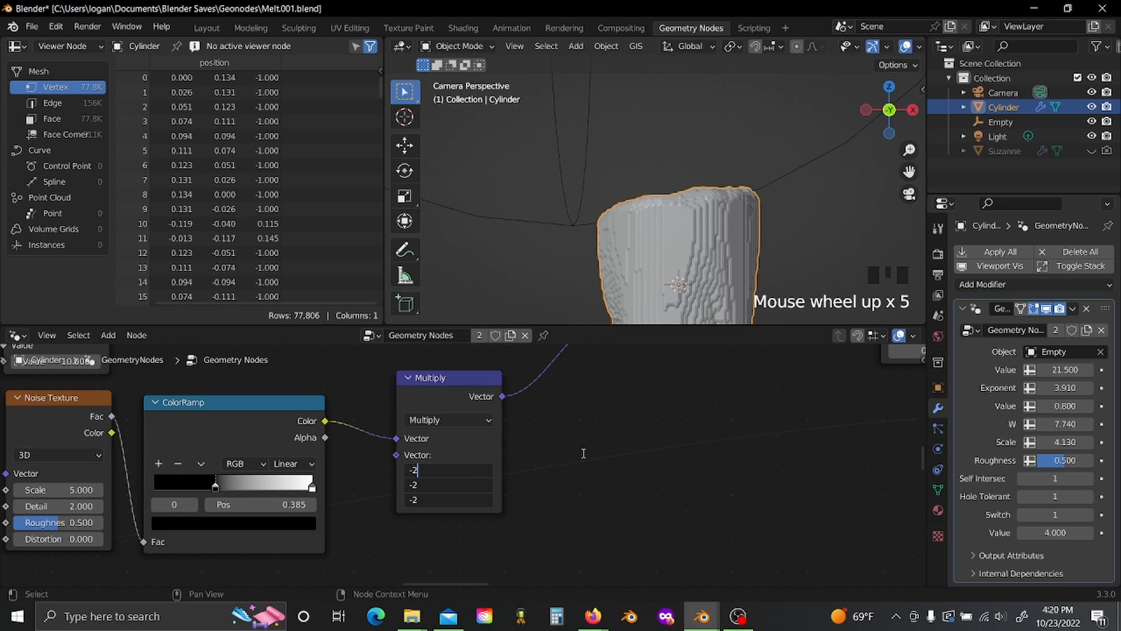
pyautogui.write('-2')
pyautogui.press('Return')
# Step: Set the Scale of the Noise Texture feeding that ColorRamp to 3
pyautogui.scroll(-1, 584, 447)
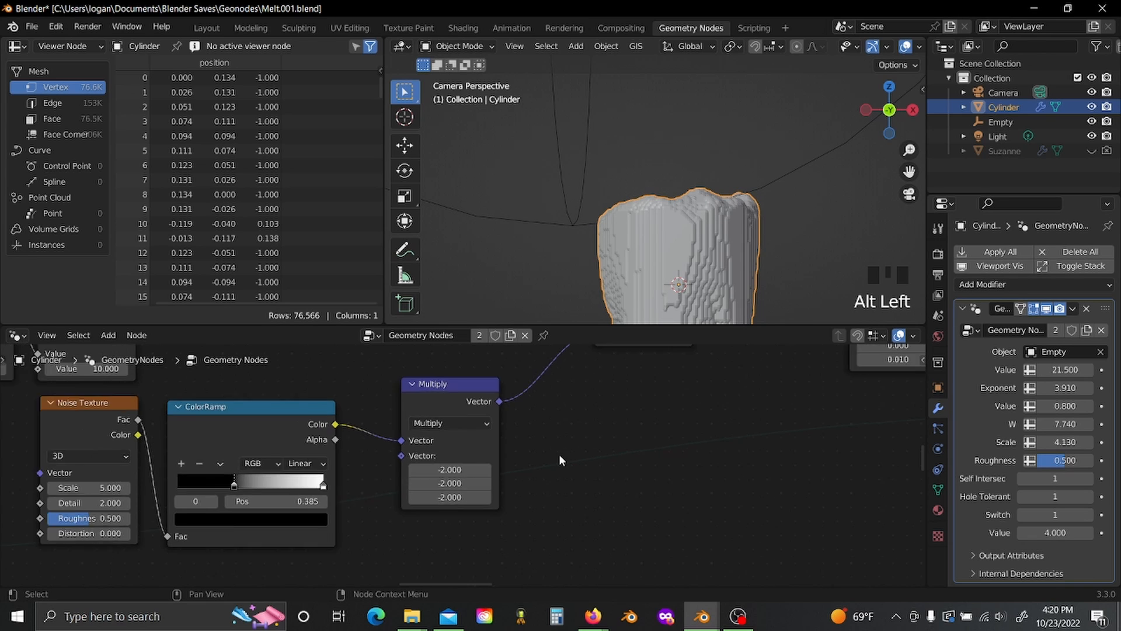
pyautogui.moveTo(558, 454); pyautogui.dragTo(686, 444, button='middle')
pyautogui.scroll(1, 456, 461)
pyautogui.click(245, 460)
pyautogui.write('3')
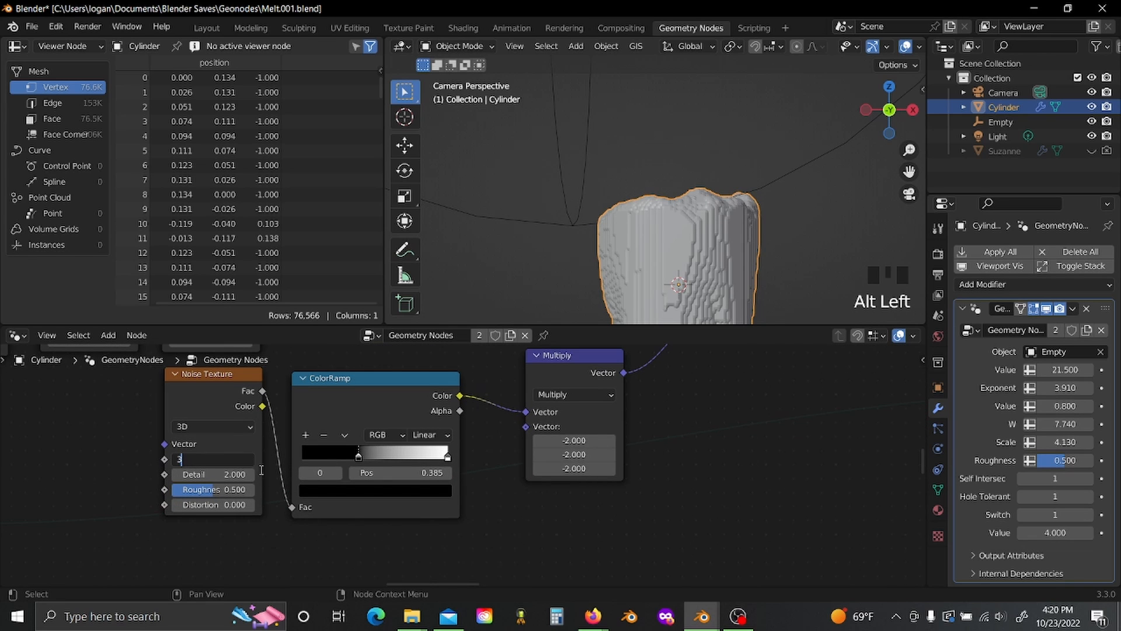
pyautogui.click(416, 558)
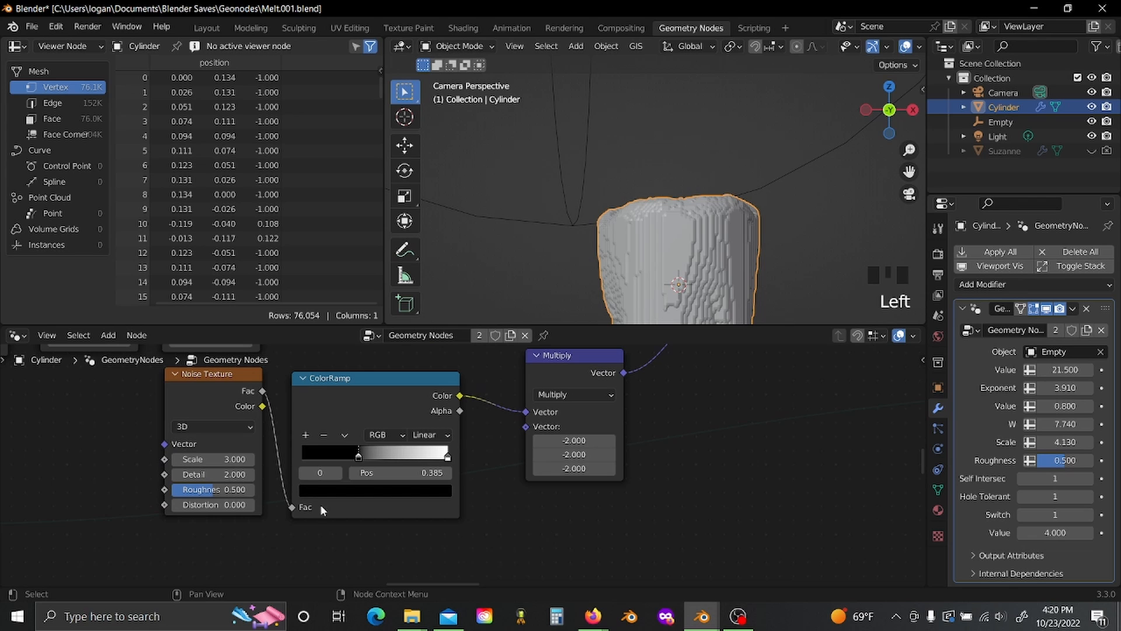
# Step: Change the Noise Texture to 4D and set its W to 7.8
pyautogui.click(214, 426)
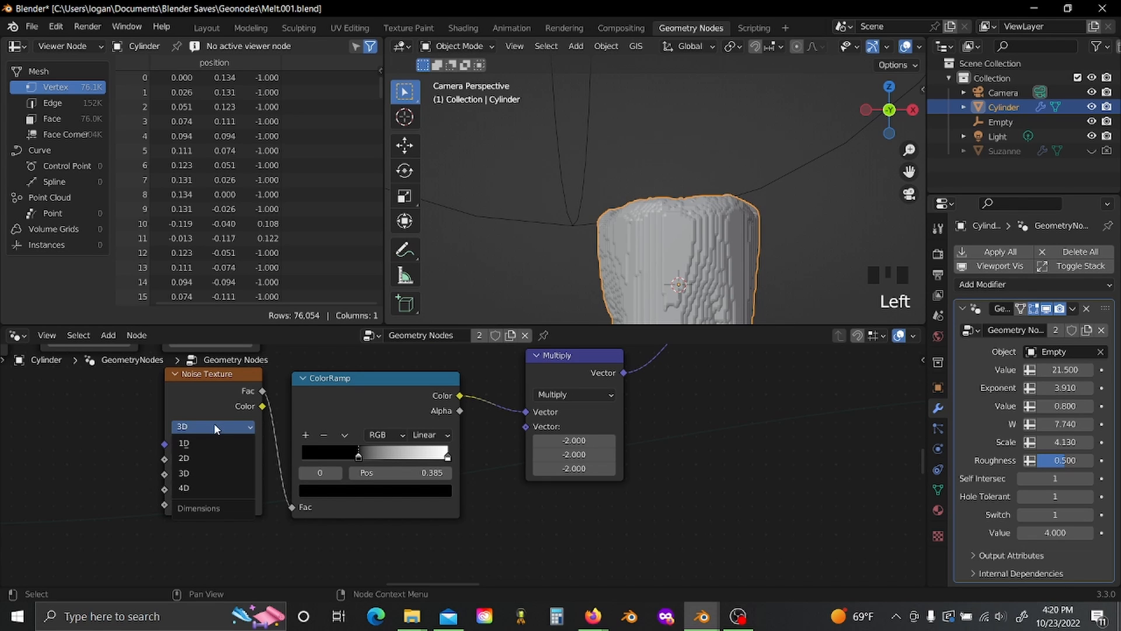
pyautogui.click(186, 488)
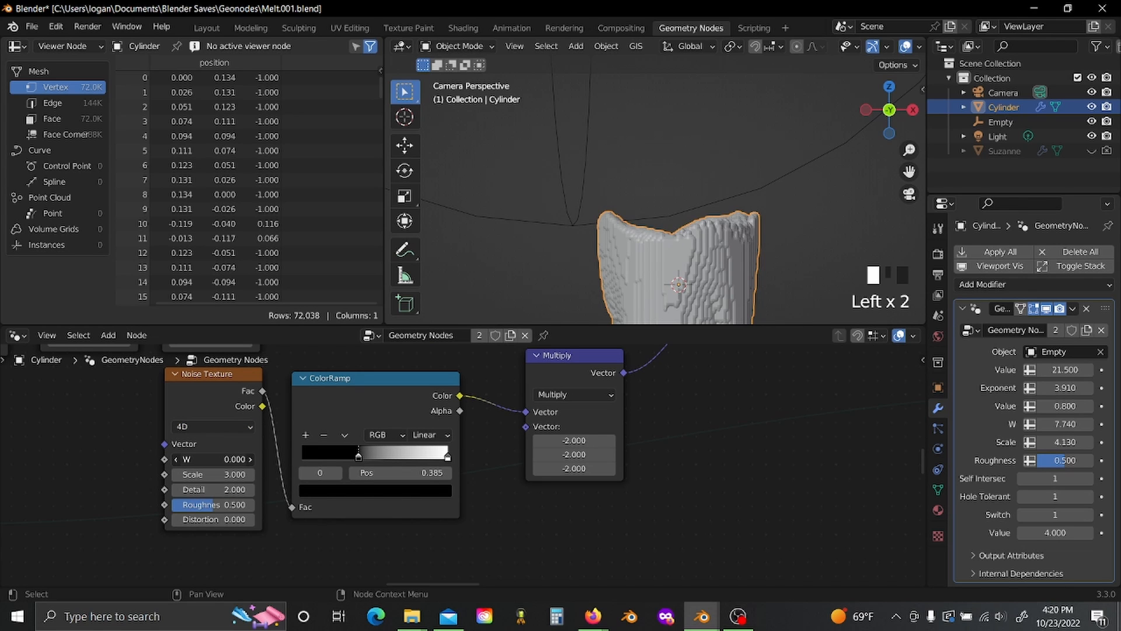
pyautogui.moveTo(214, 459); pyautogui.dragTo(284, 459)
# Step: Set the modifier's Switch to 0 to show the smooth remeshed cylinder
pyautogui.scroll(-5, 573, 217)
pyautogui.scroll(-2, 572, 217)
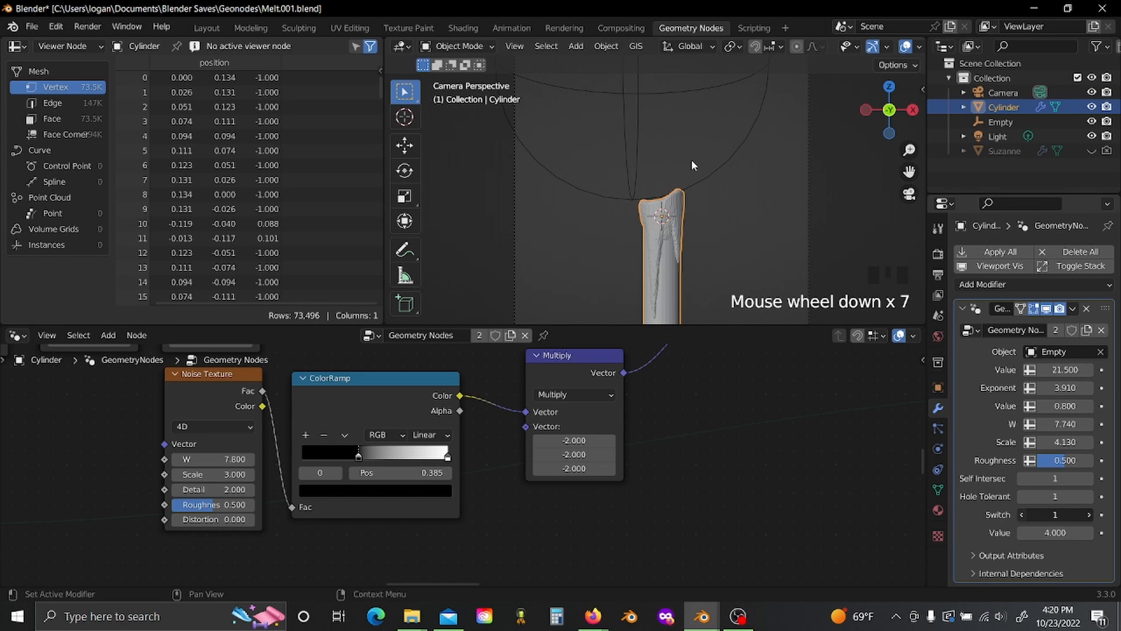
pyautogui.click(736, 258)
# Step: Inspect the smoothed wax drips and melted top of the cylinder from several angles
pyautogui.keyDown('shift'); pyautogui.moveTo(735, 258); pyautogui.dragTo(733, 187, button='middle'); pyautogui.keyUp('shift')
pyautogui.scroll(5, 732, 187)
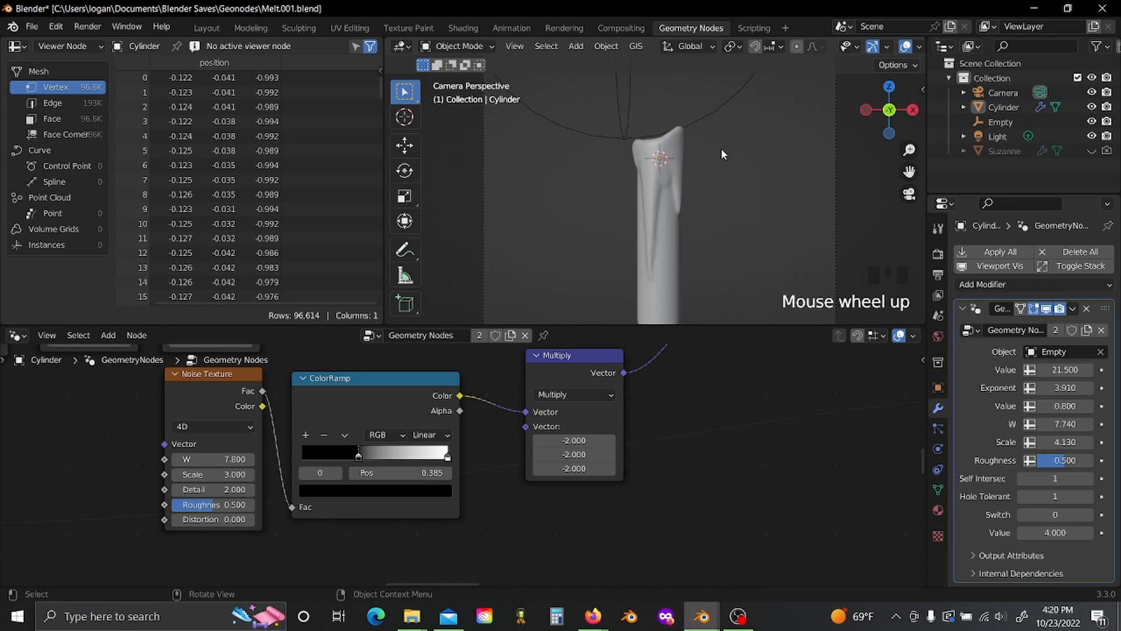
pyautogui.keyDown('shift'); pyautogui.moveTo(737, 113); pyautogui.dragTo(708, 216, button='middle'); pyautogui.keyUp('shift')
pyautogui.scroll(-9, 709, 212)
pyautogui.scroll(7, 708, 175)
pyautogui.click(660, 171)
pyautogui.moveTo(661, 171); pyautogui.dragTo(746, 102, button='middle')
pyautogui.scroll(4, 736, 90)
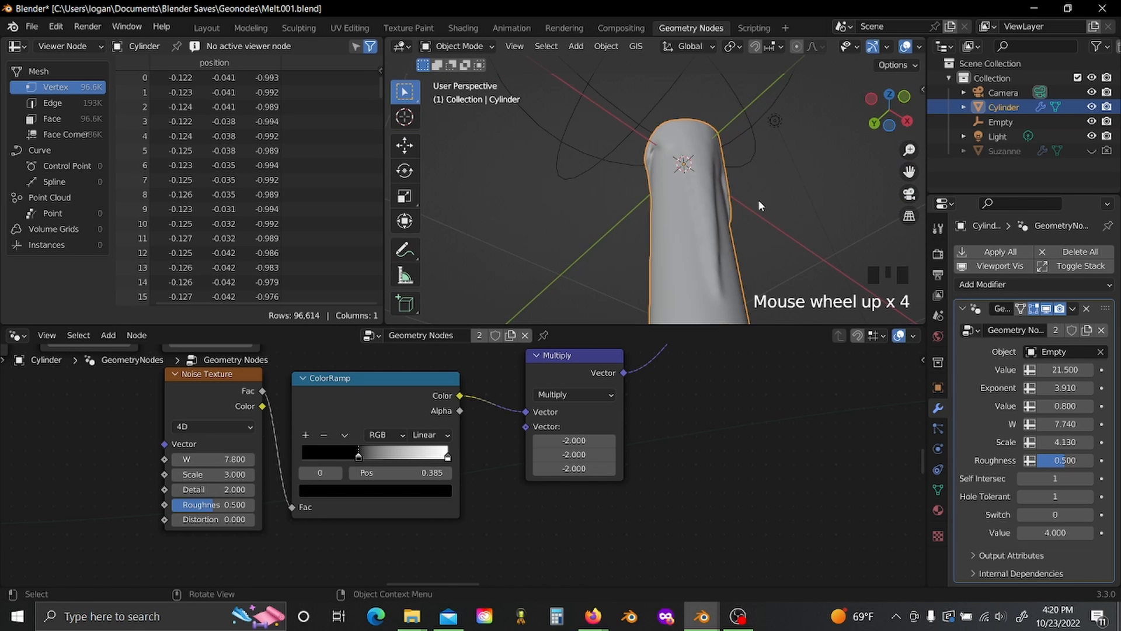
pyautogui.moveTo(758, 199); pyautogui.dragTo(693, 208, button='middle')
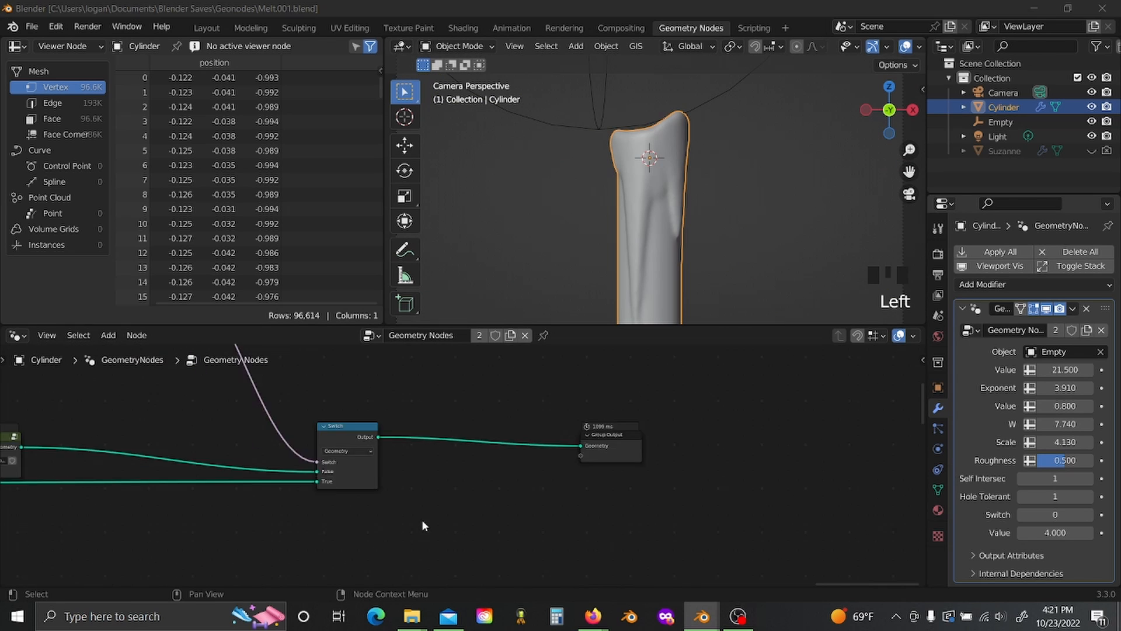
# Step: Set the modifier's Switch back to 1 for the faster unsmoothed preview
pyautogui.scroll(3, 422, 519)
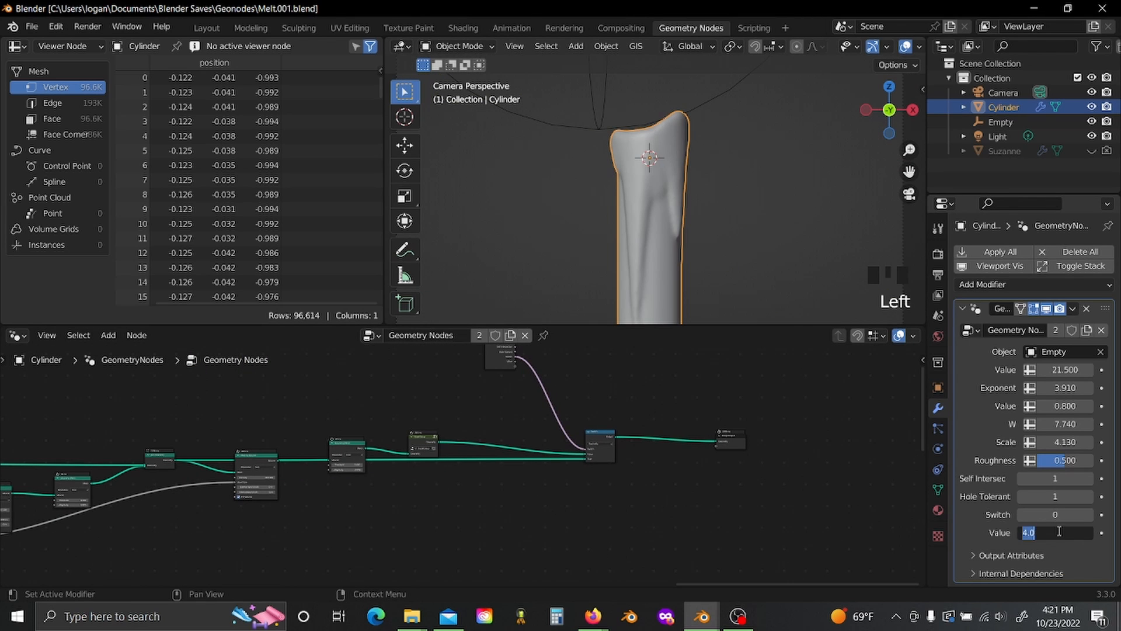
pyautogui.click(1089, 514)
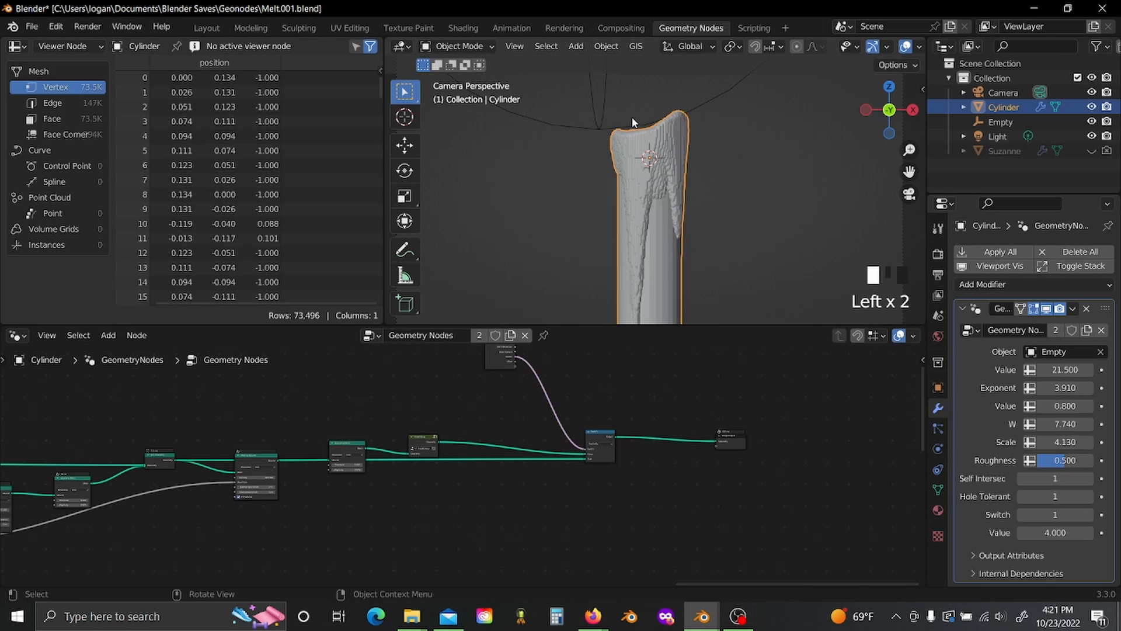
# Step: Try lowering the Empty along the Z axis to test how the cylinder melts
pyautogui.click(591, 112)
pyautogui.press('g')
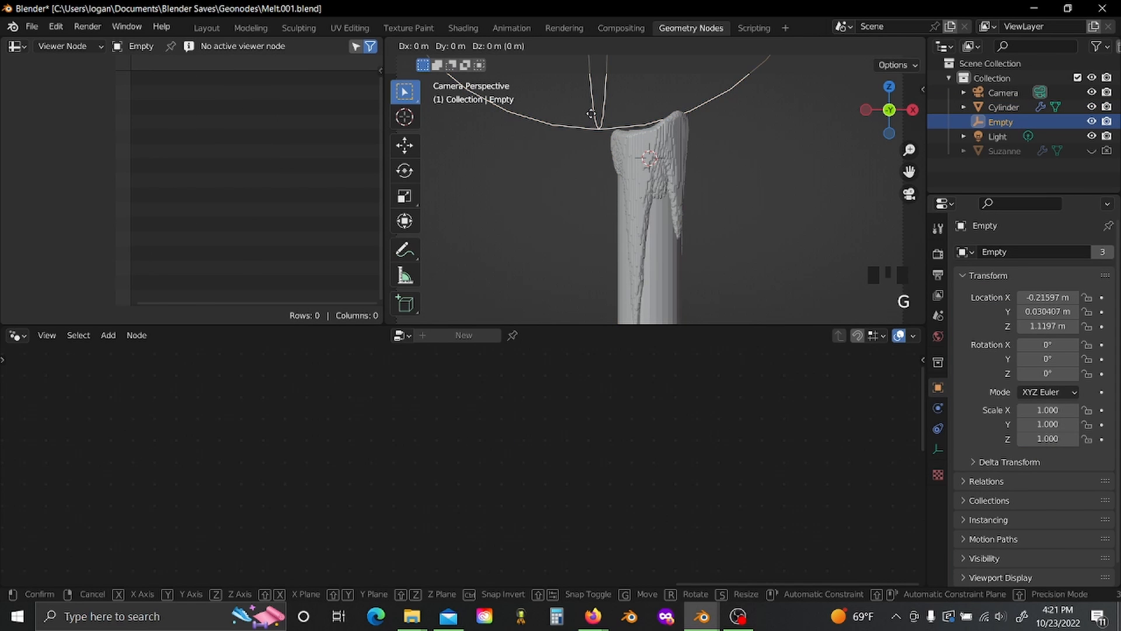
pyautogui.press('z')
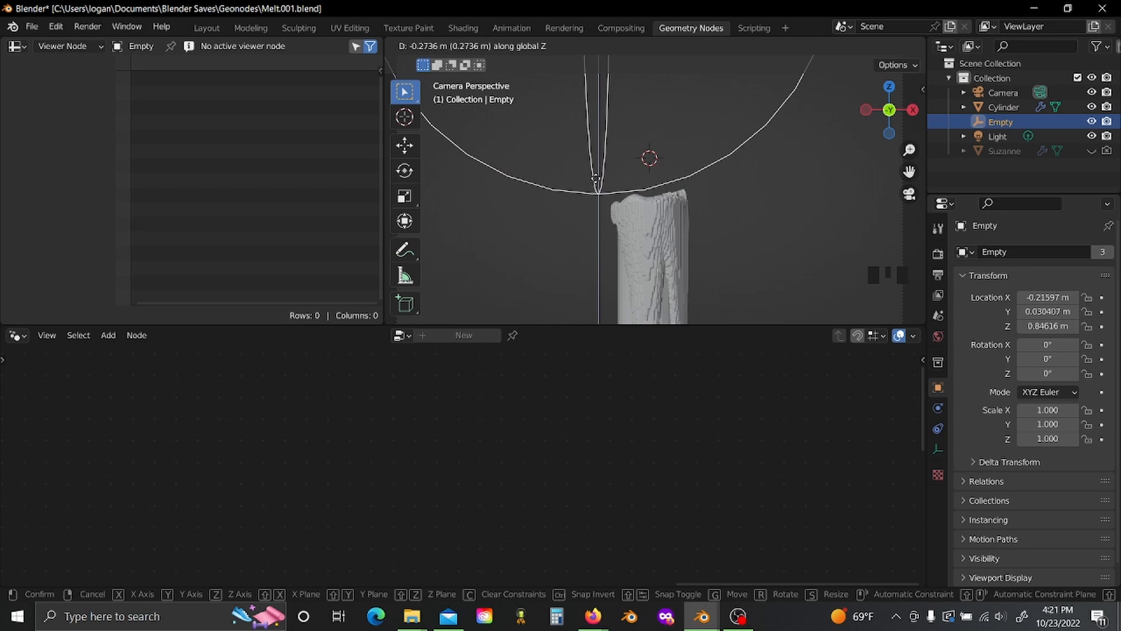
pyautogui.rightClick(610, 196)
# Step: Reselect the Cylinder and move the Group Input feeding the W, Scale and Roughness of the Noise Texture farther away from it
pyautogui.click(656, 223)
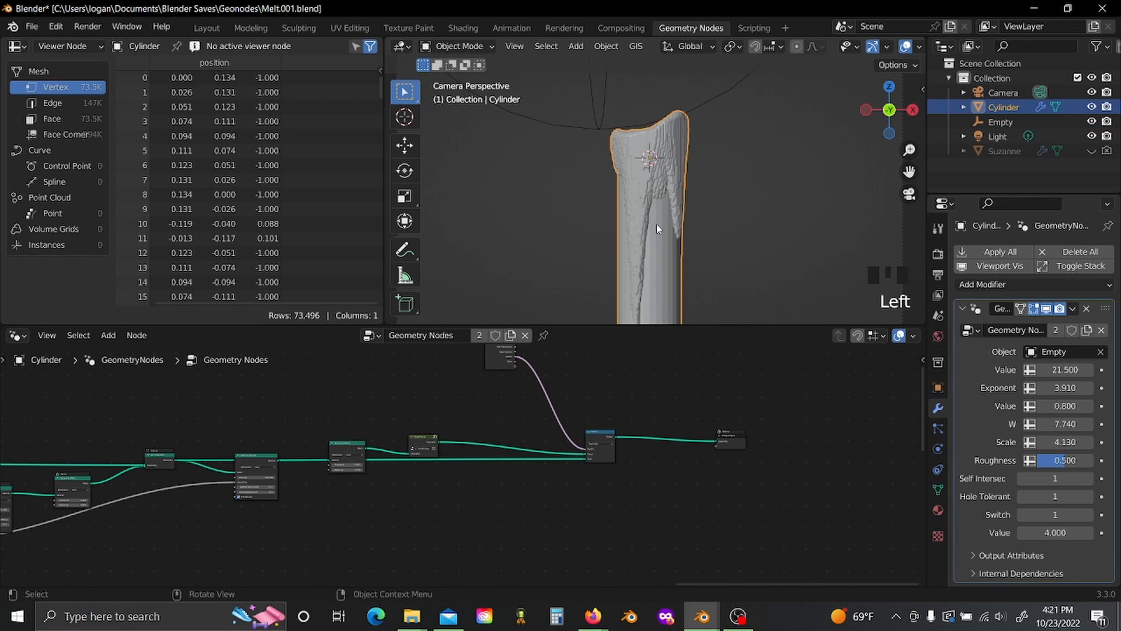
pyautogui.scroll(-5, 377, 526)
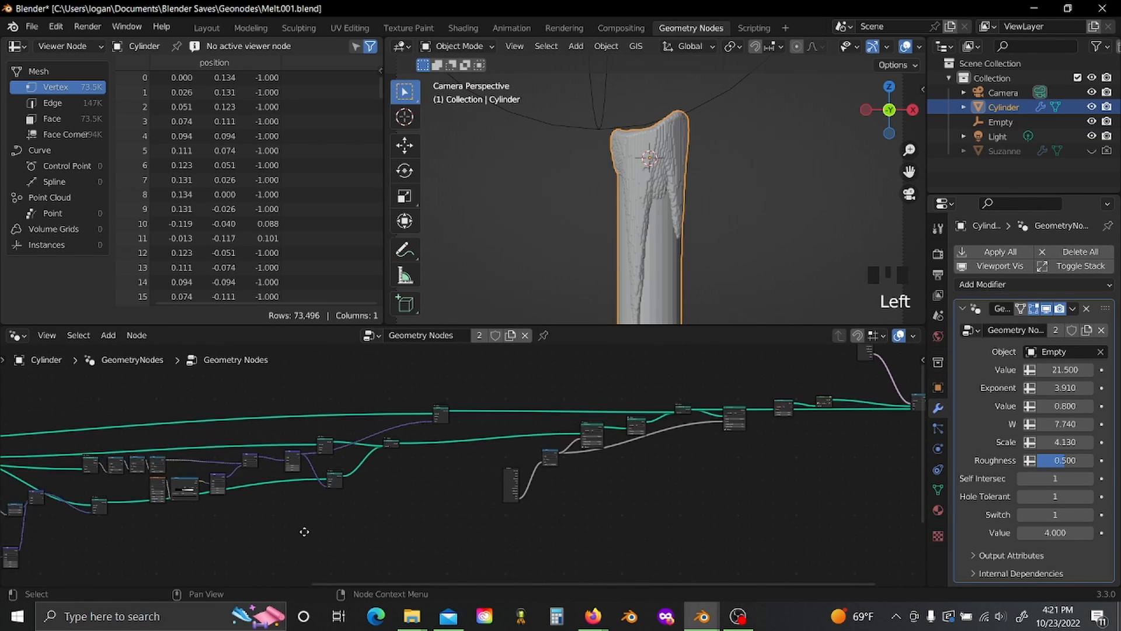
pyautogui.moveTo(437, 545); pyautogui.dragTo(703, 496, button='middle')
pyautogui.scroll(3, 420, 459)
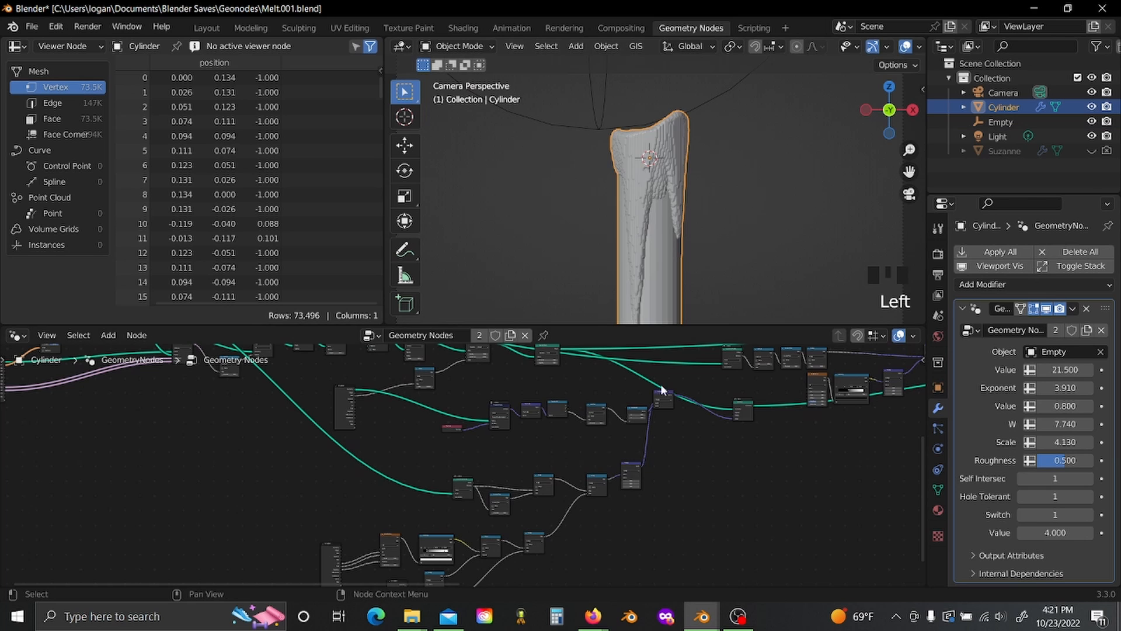
pyautogui.scroll(5, 488, 471)
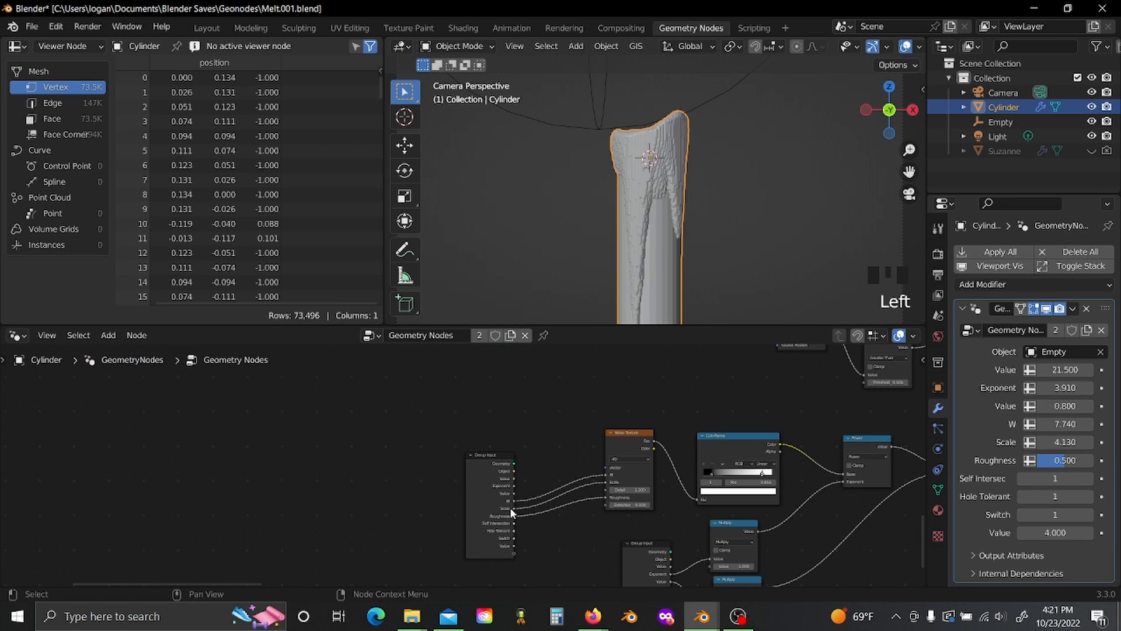
pyautogui.moveTo(510, 507); pyautogui.dragTo(287, 468)
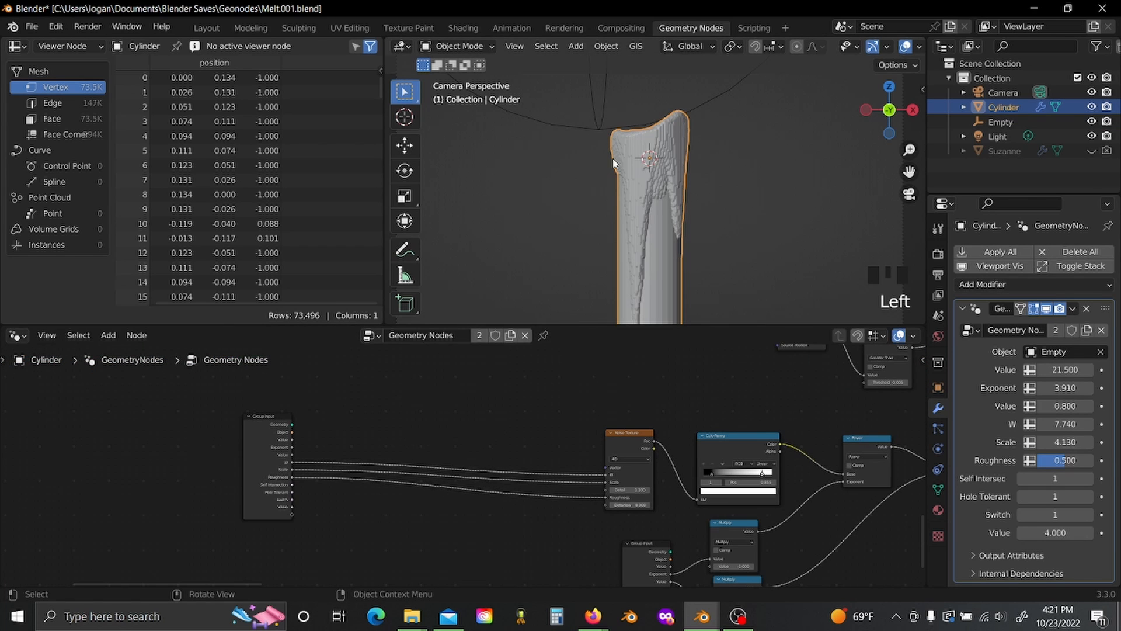
# Step: Duplicate the Object Info node, place it near the moved Group Input, and link the Group Input's Object output to its Object input
pyautogui.scroll(-8, 445, 536)
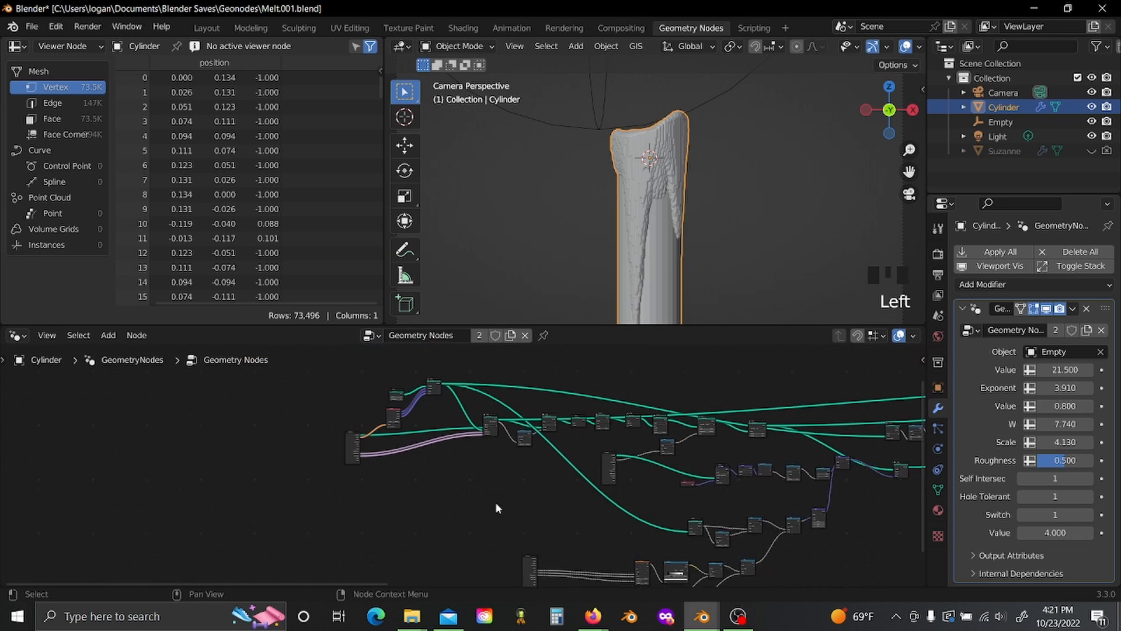
pyautogui.scroll(2, 450, 459)
pyautogui.hotkey('shift', 'd')
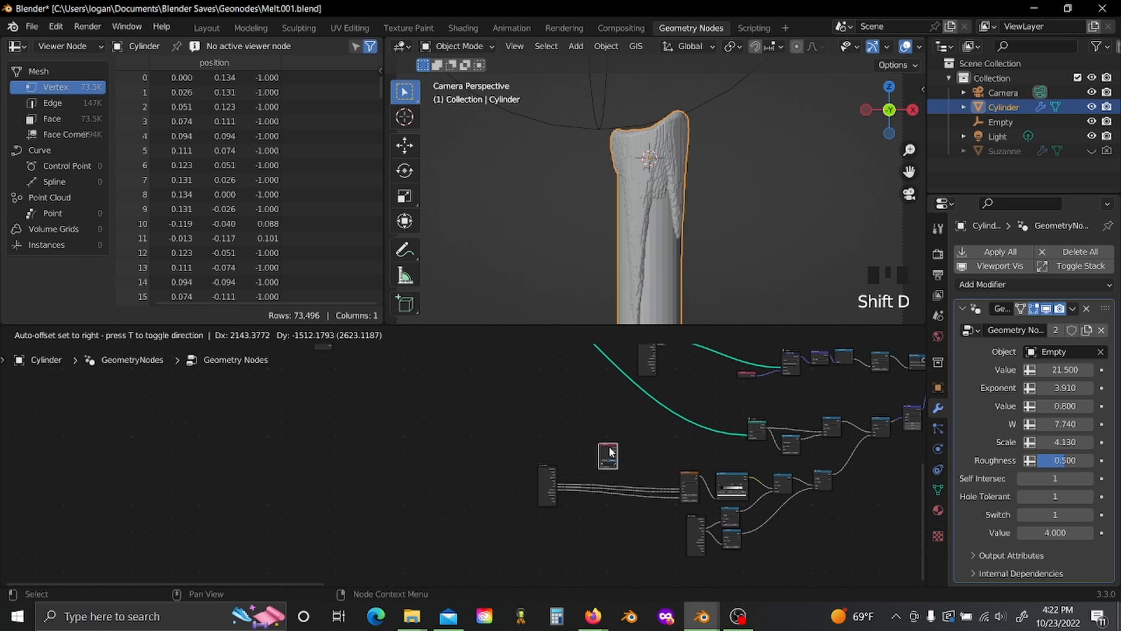
pyautogui.click(610, 452)
pyautogui.scroll(4, 563, 455)
pyautogui.scroll(3, 440, 483)
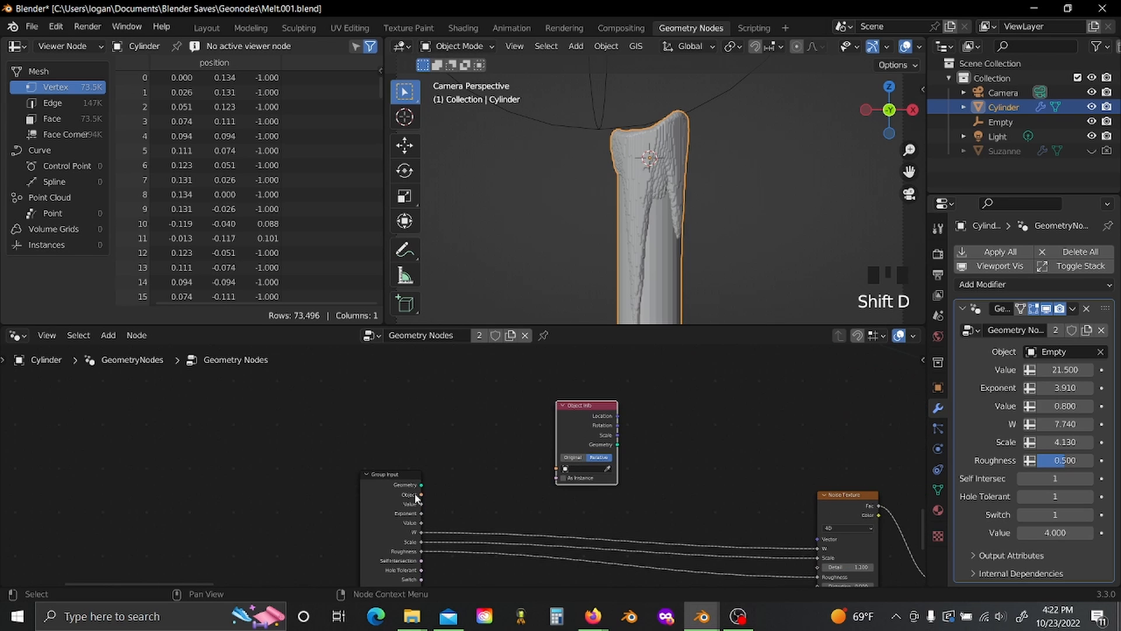
pyautogui.moveTo(421, 494); pyautogui.dragTo(558, 469)
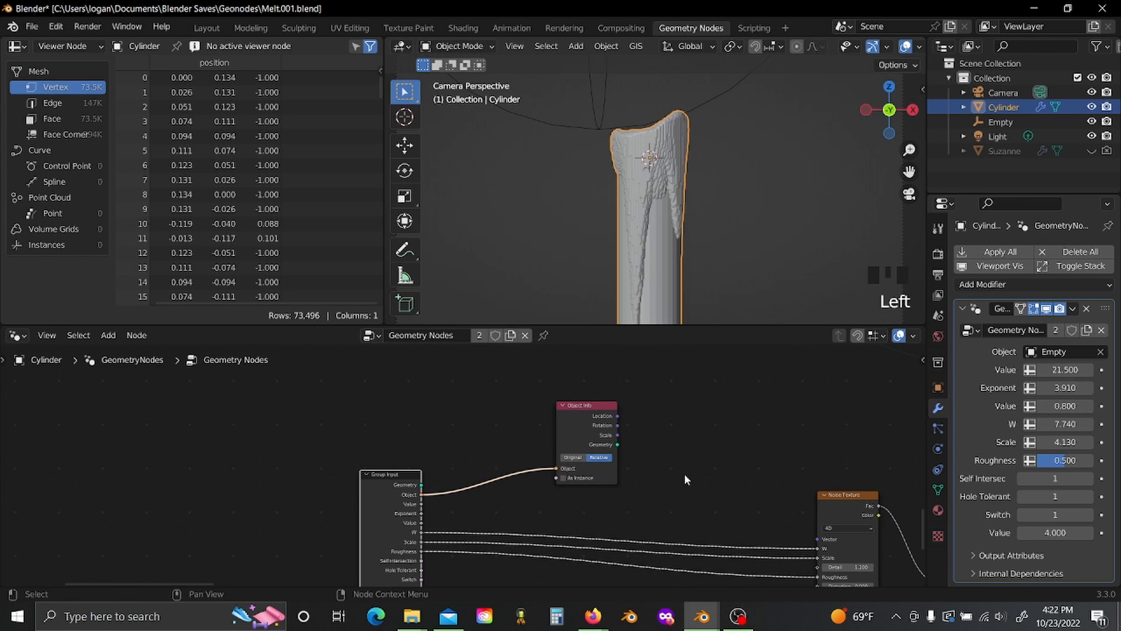
# Step: Move the Group Input and its linked Object Info node together, farther away from the Noise Texture
pyautogui.scroll(-2, 631, 486)
pyautogui.moveTo(334, 435); pyautogui.dragTo(513, 551)
pyautogui.press('g')
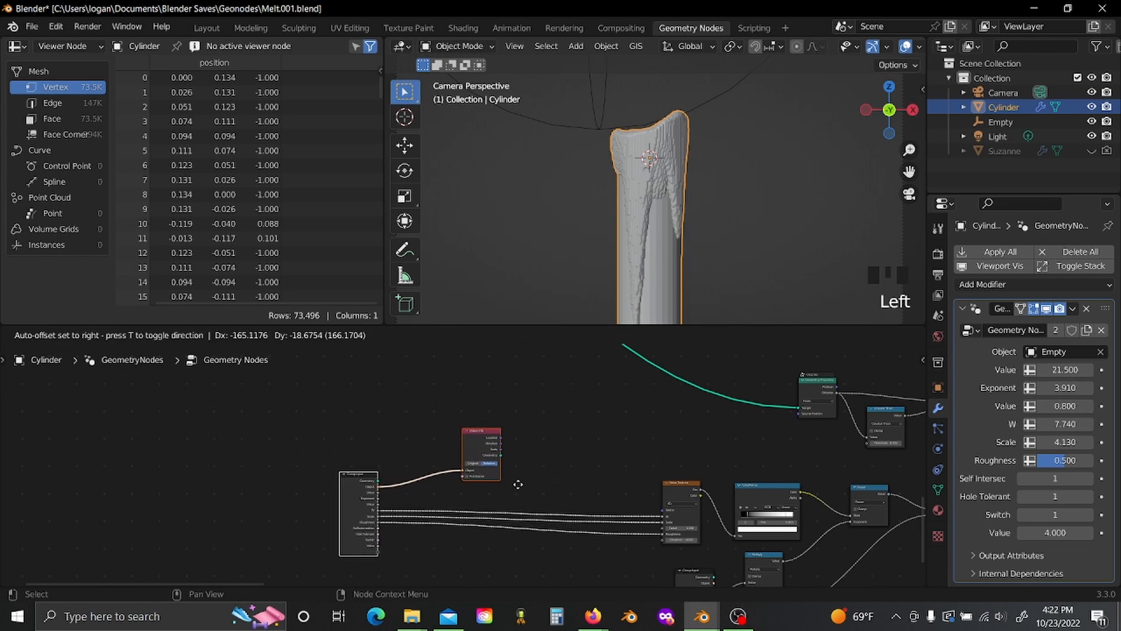
pyautogui.click(503, 493)
# Step: Add a Position node and place it directly below the Object Info node
pyautogui.scroll(1, 453, 494)
pyautogui.scroll(1, 450, 492)
pyautogui.hotkey('shift', 'a')
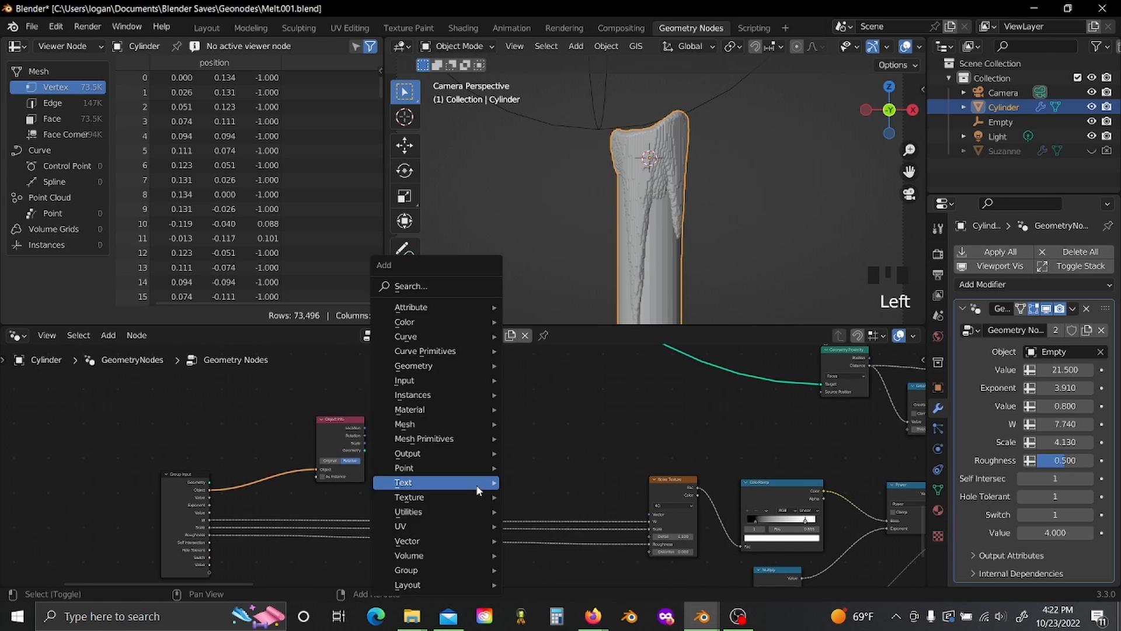
pyautogui.write('po')
pyautogui.click(497, 463)
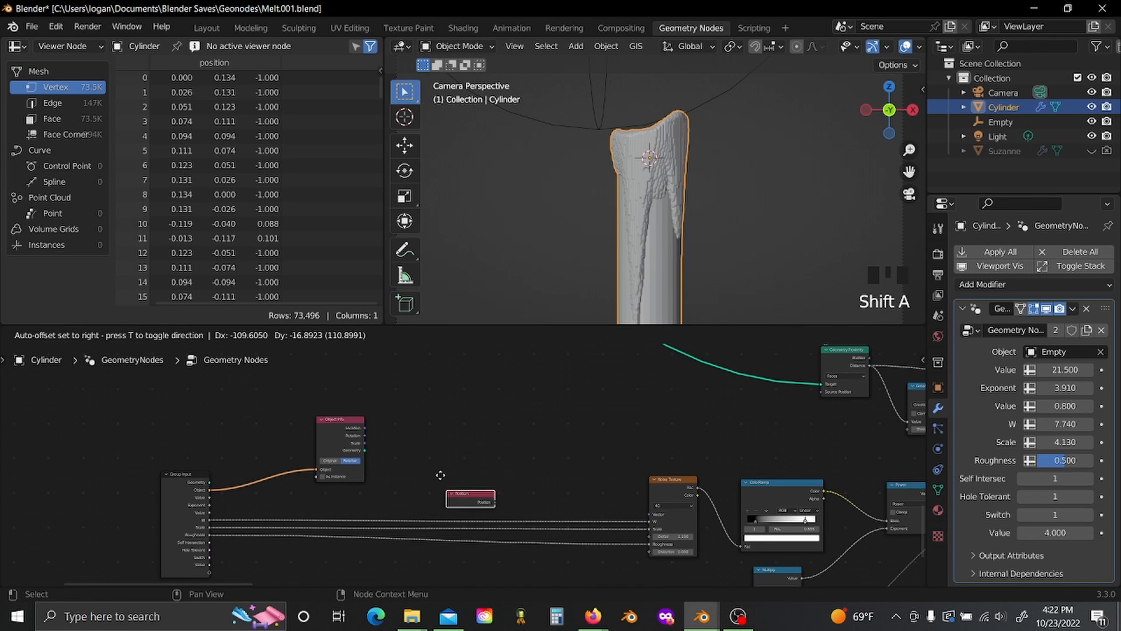
pyautogui.click(359, 478)
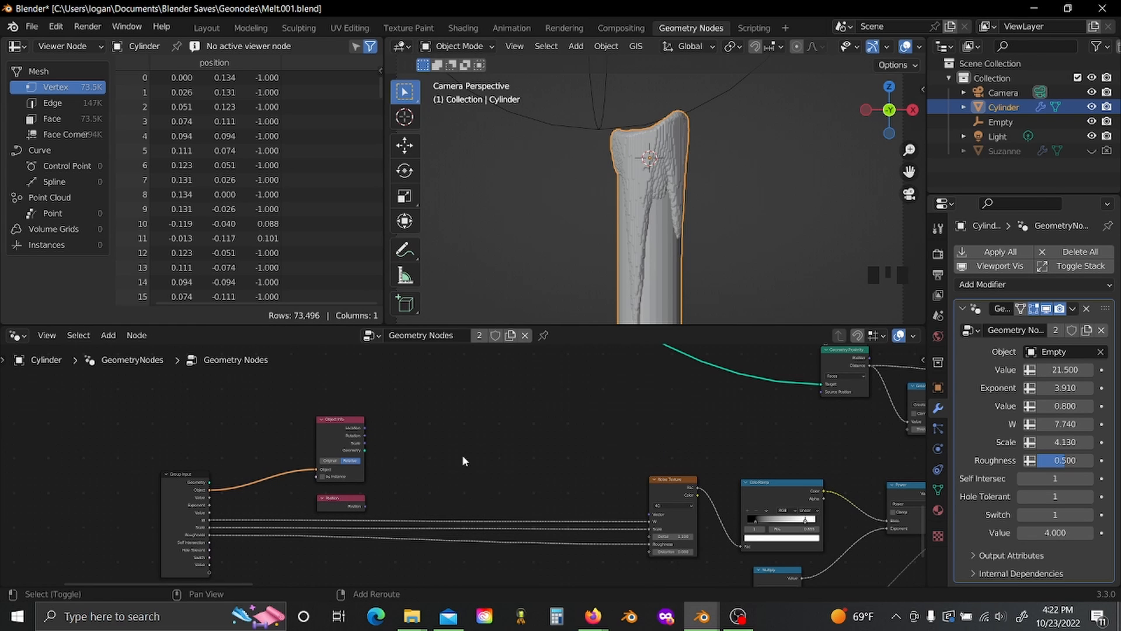
# Step: Add a Vector Math node between the Object Info and Noise Texture nodes and set its operation to Subtract
pyautogui.hotkey('shift', 'a')
pyautogui.write('vec')
pyautogui.click(476, 463)
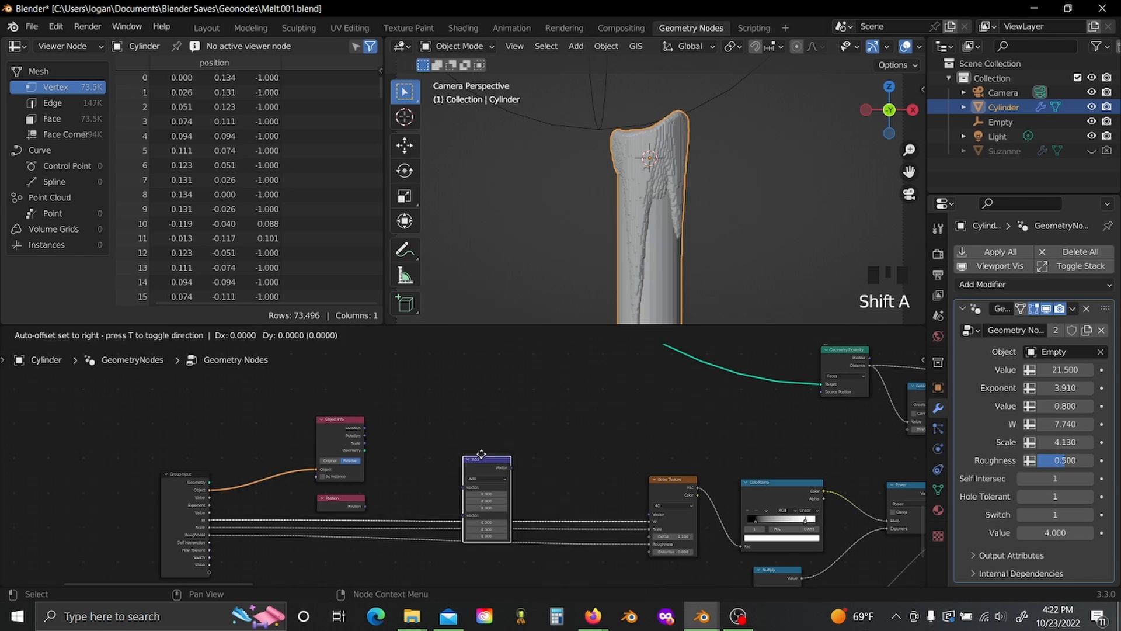
pyautogui.click(481, 455)
pyautogui.scroll(2, 462, 462)
pyautogui.click(539, 407)
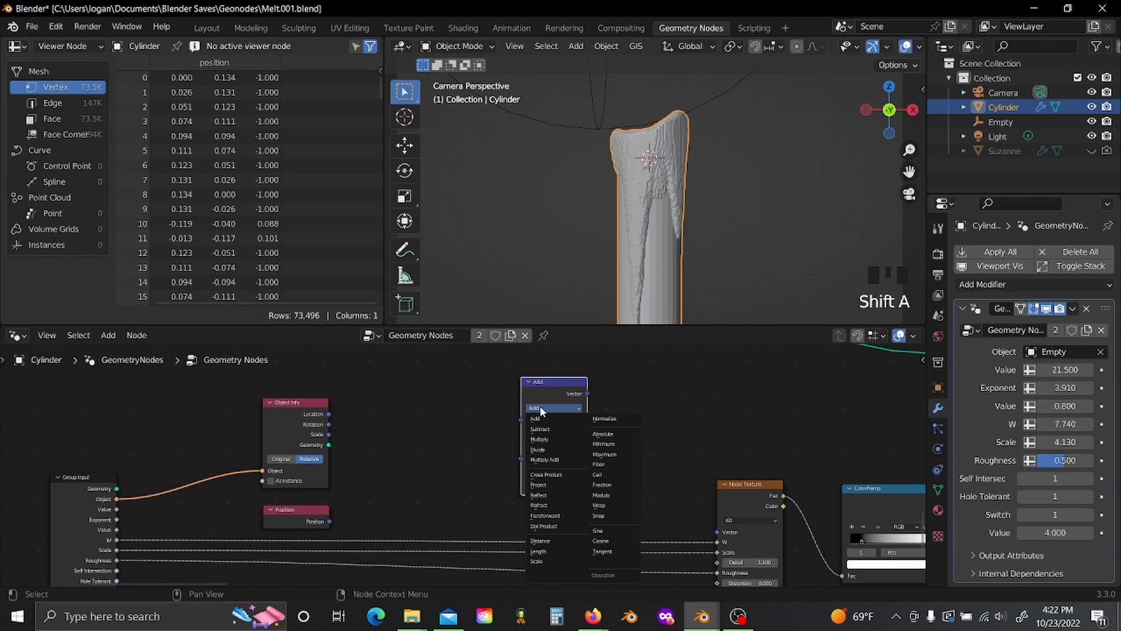
pyautogui.click(540, 429)
pyautogui.scroll(1, 424, 446)
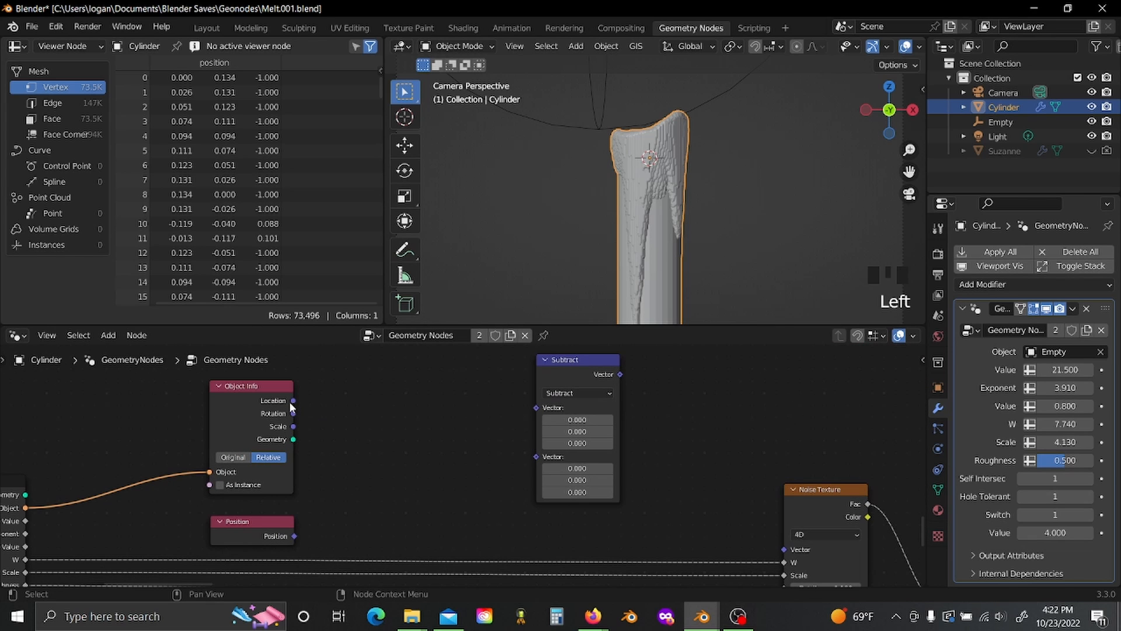
# Step: Subtract the Object Info's Location from the Position and link the resulting vector to the Noise Texture's Vector input
pyautogui.moveTo(293, 400); pyautogui.dragTo(536, 456)
pyautogui.click(345, 519)
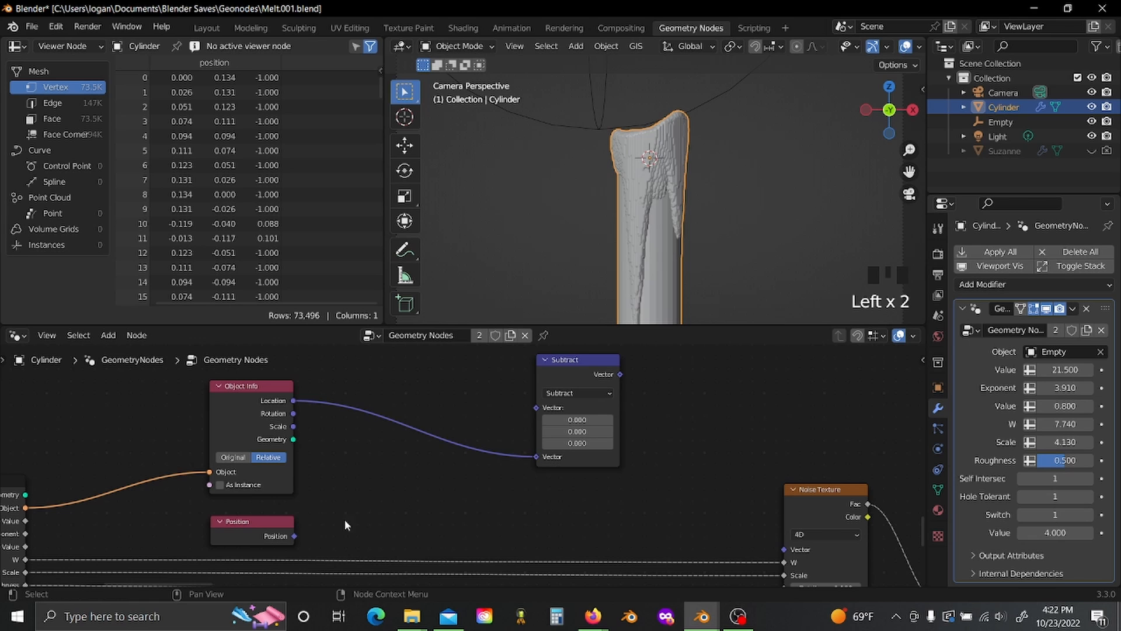
pyautogui.moveTo(295, 534); pyautogui.dragTo(536, 408)
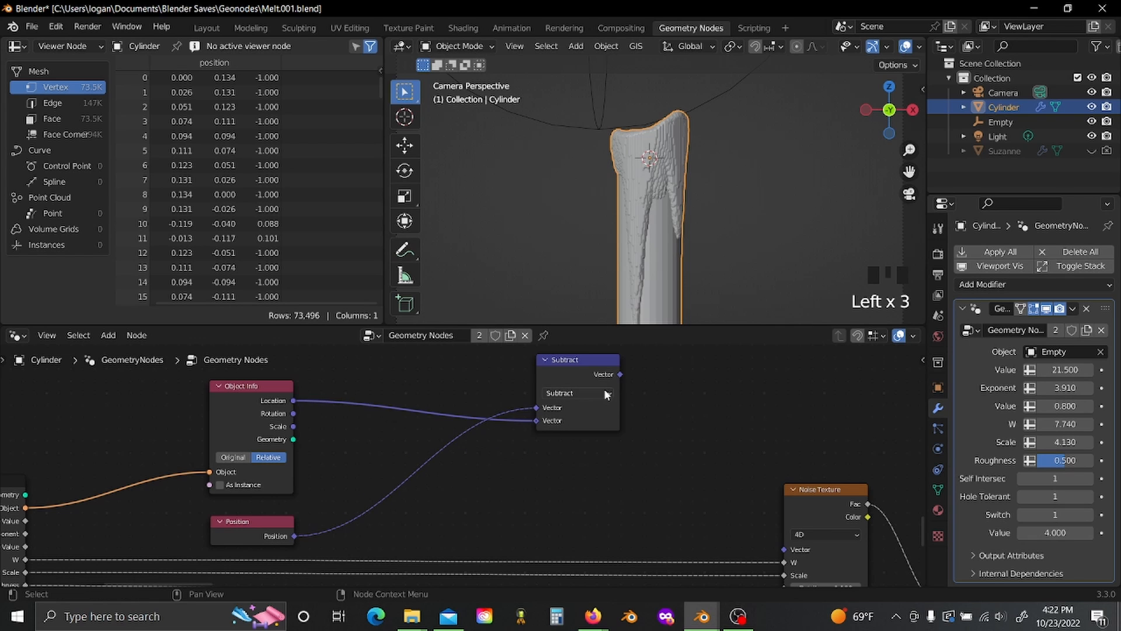
pyautogui.moveTo(620, 374); pyautogui.dragTo(786, 545)
# Step: Try lowering the Empty along the Z axis to test the object-relative noise, and reselect the Cylinder
pyautogui.click(628, 123)
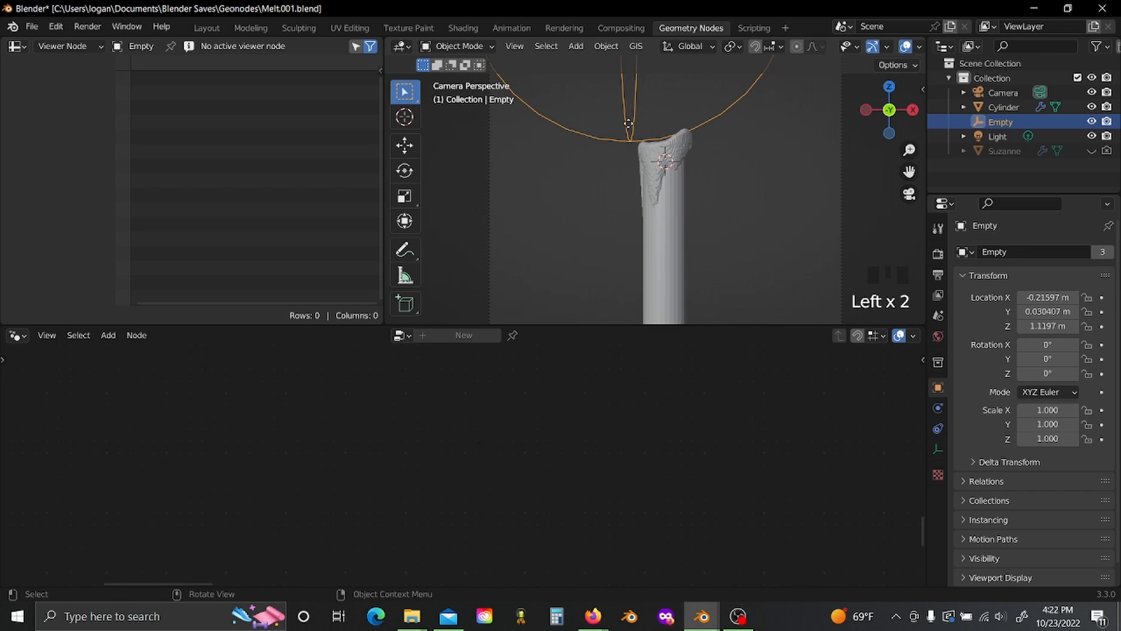
pyautogui.press('g')
pyautogui.press('z')
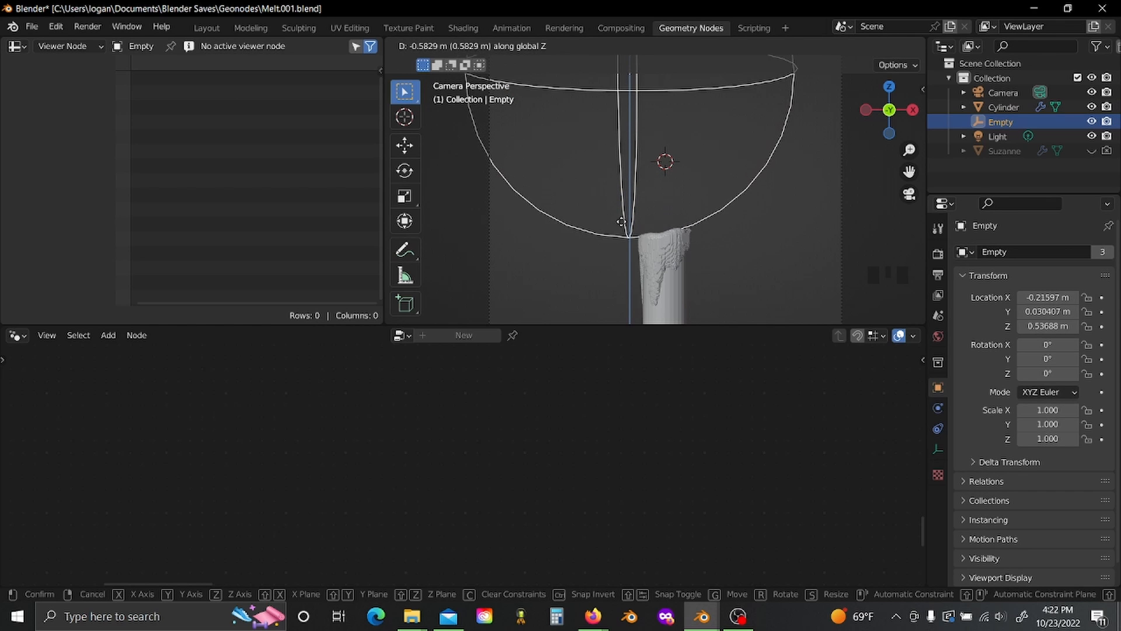
pyautogui.click(621, 221)
pyautogui.click(657, 248)
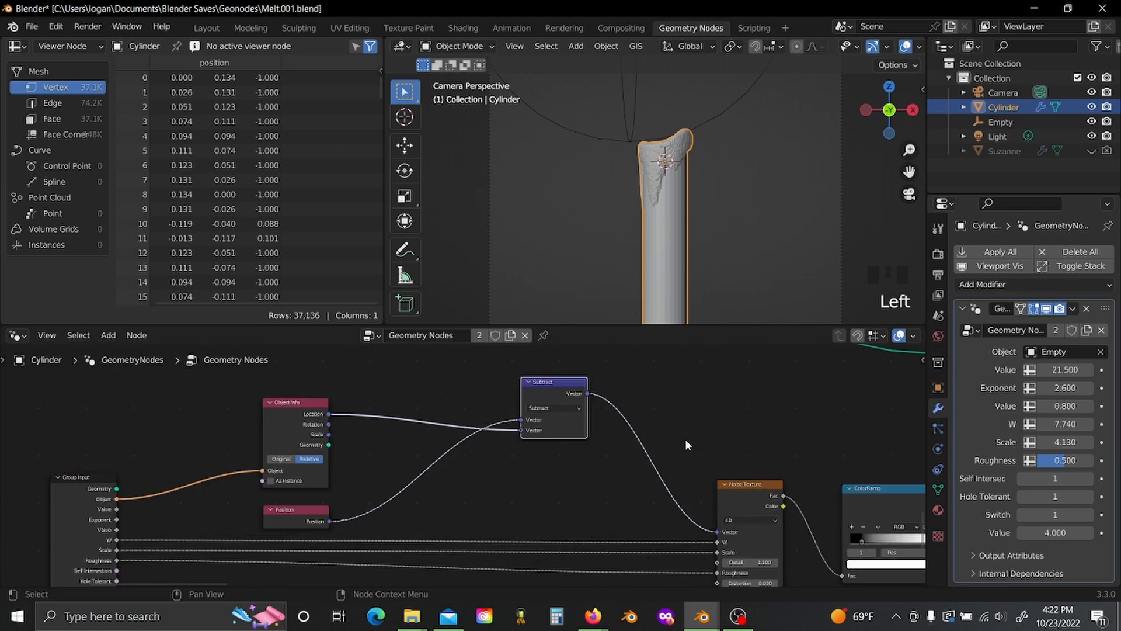
# Step: Link the Subtract node's Vector output also to the Vector input of the second Noise Texture, after the Set Position node
pyautogui.scroll(-8, 686, 442)
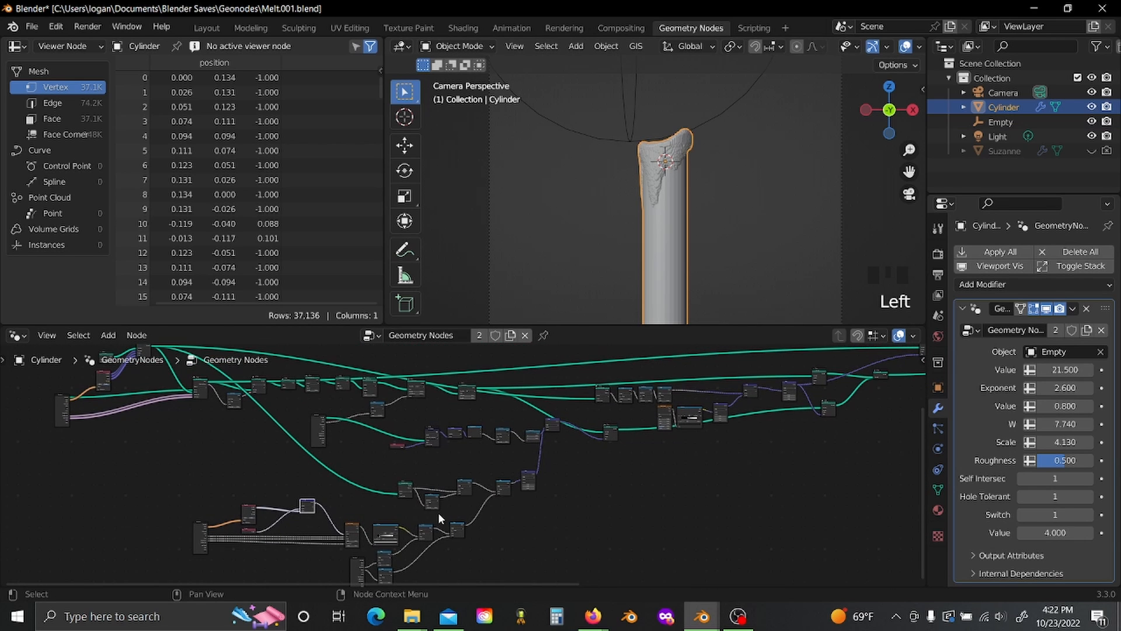
pyautogui.scroll(3, 438, 513)
pyautogui.moveTo(238, 511); pyautogui.dragTo(243, 509)
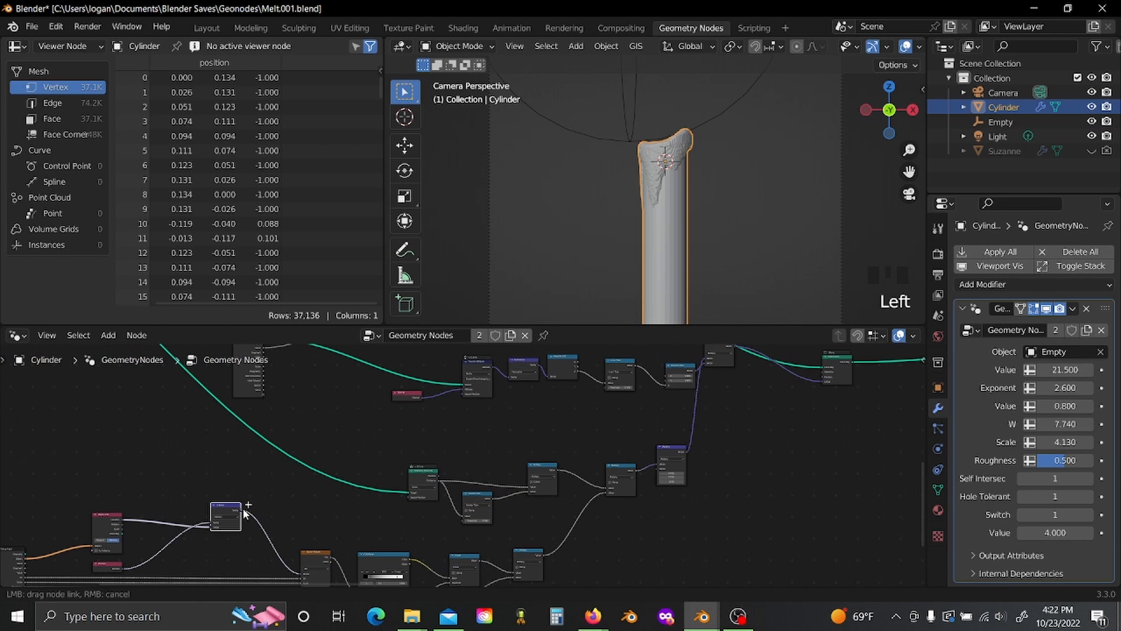
pyautogui.moveTo(265, 425); pyautogui.dragTo(773, 408)
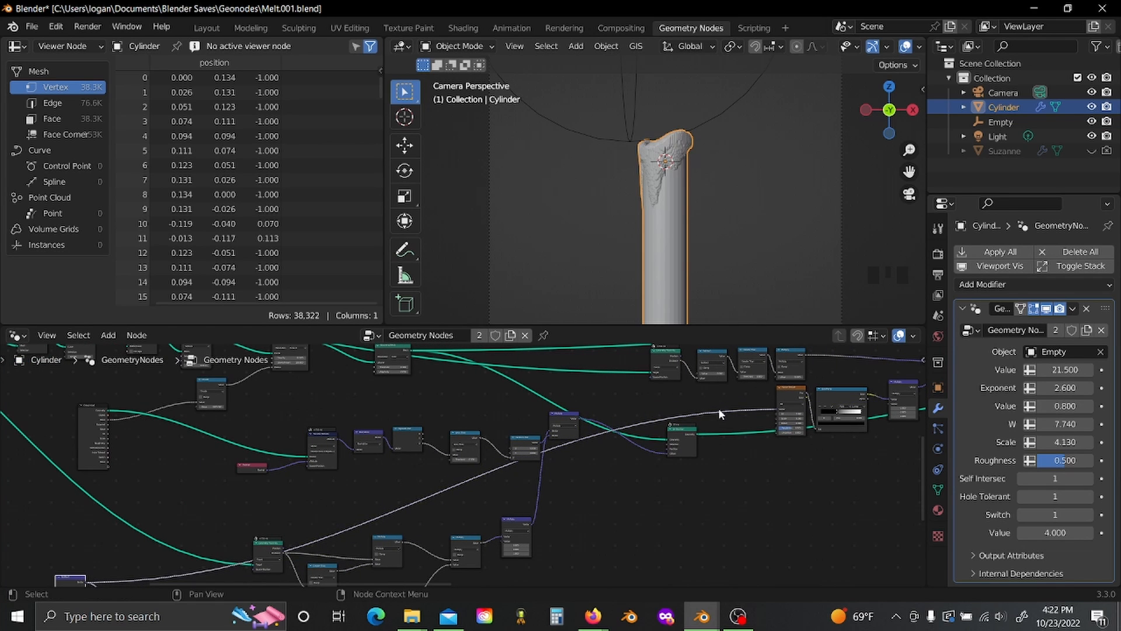
# Step: Try lowering the Empty along the Z axis to test the second Noise Texture's new coordinates, and reselect the Cylinder
pyautogui.click(731, 100)
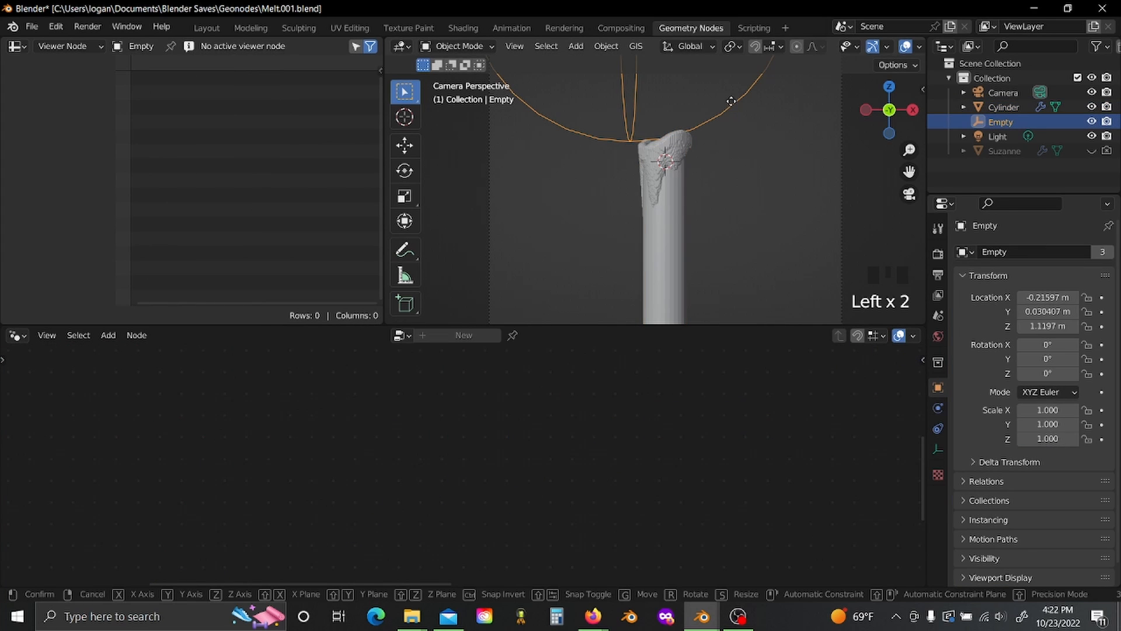
pyautogui.press('g')
pyautogui.press('z')
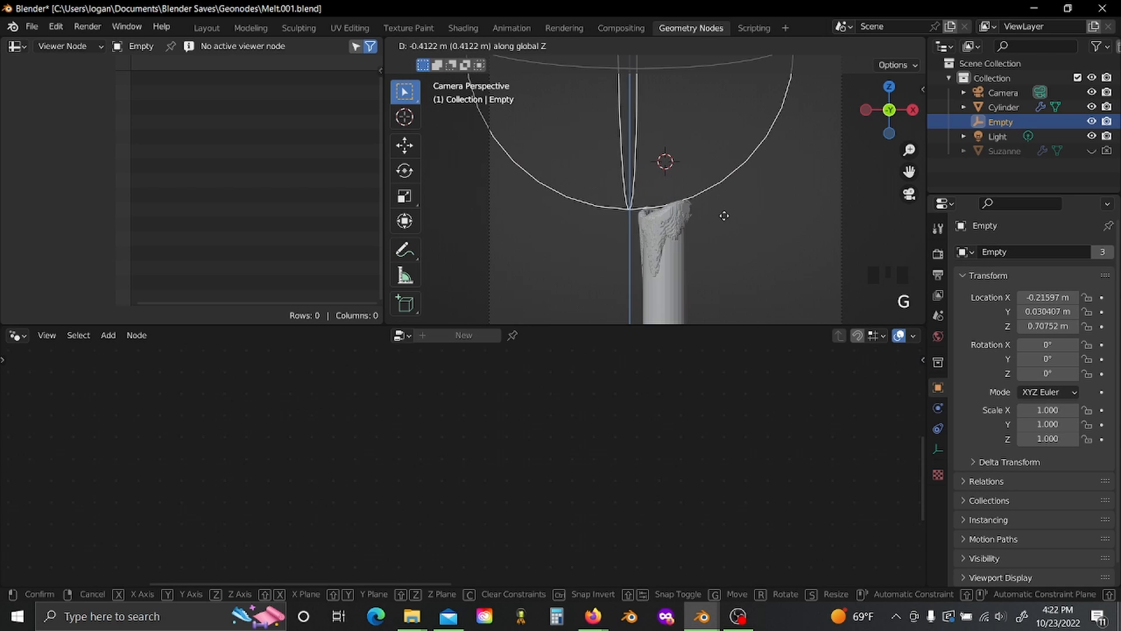
pyautogui.rightClick(675, 285)
pyautogui.click(676, 285)
# Step: Duplicate the Group Input, place it below the Set Position node, and link its W output to the second Noise Texture's W
pyautogui.hotkey('shift', 'd')
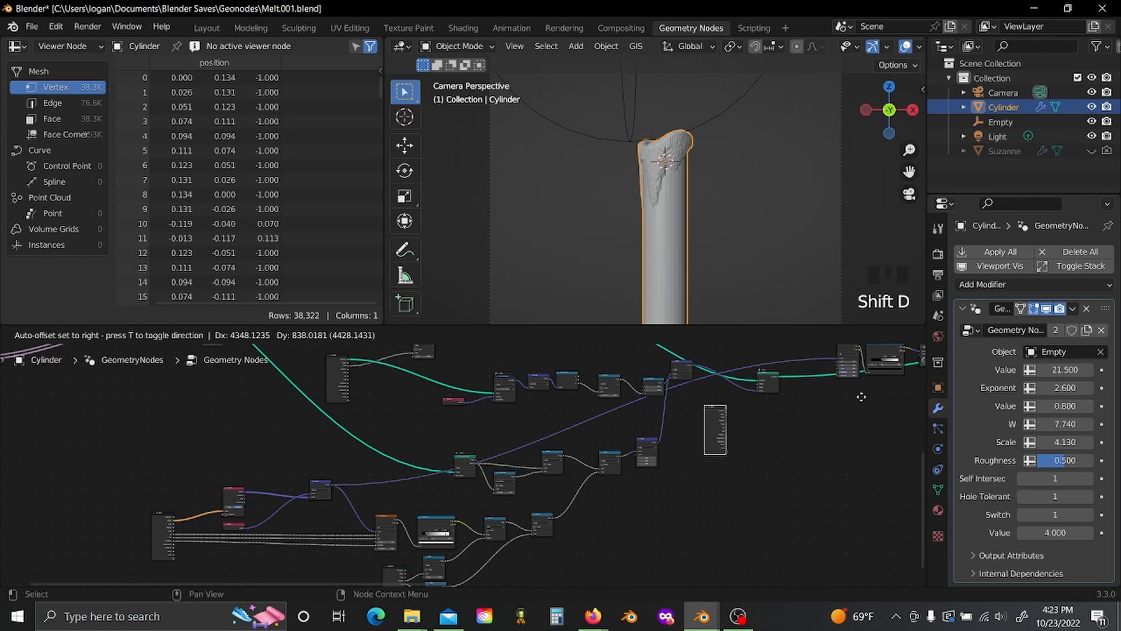
pyautogui.click(716, 426)
pyautogui.scroll(3, 675, 436)
pyautogui.scroll(3, 532, 478)
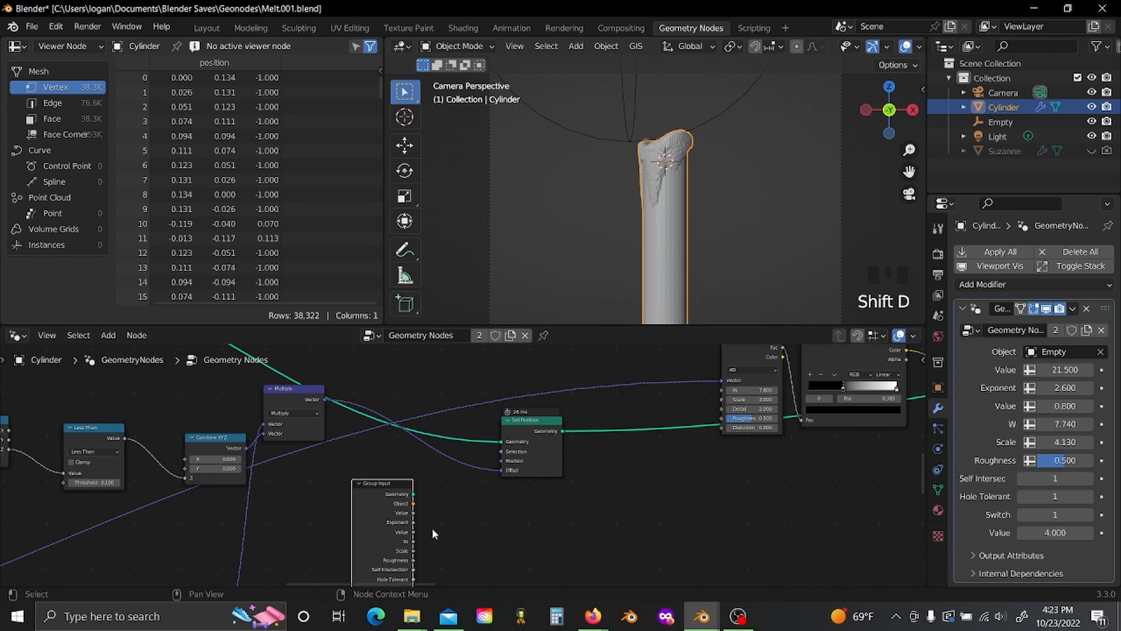
pyautogui.moveTo(413, 541); pyautogui.dragTo(730, 399)
pyautogui.moveTo(724, 474); pyautogui.dragTo(731, 487)
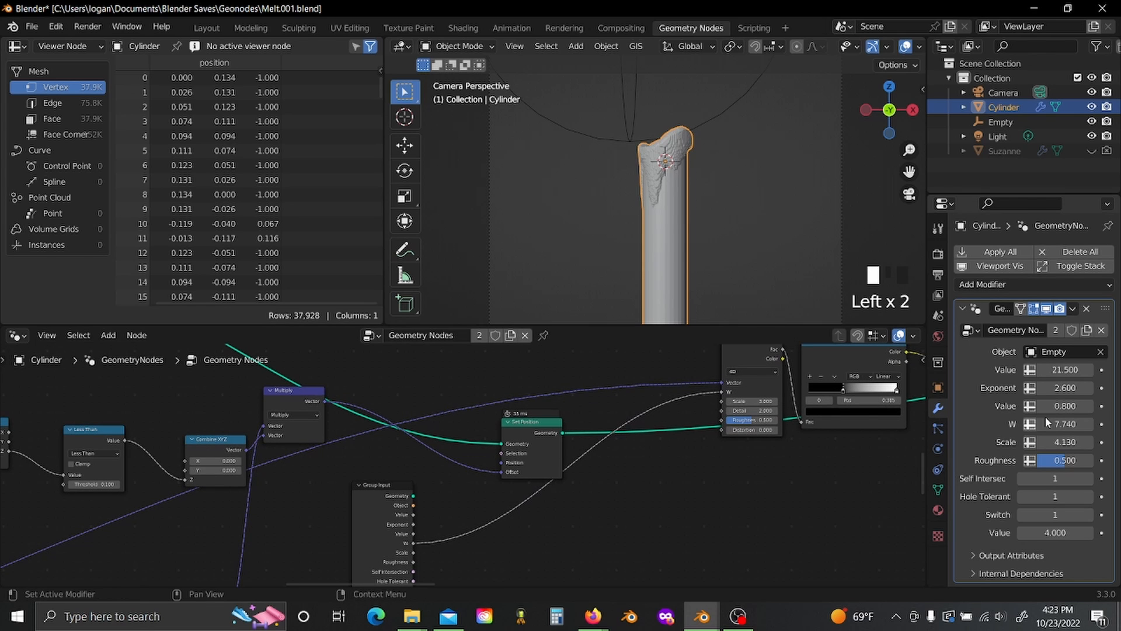
# Step: Try lowering the Empty along the Z axis with the shared W input linked, and reselect the Cylinder
pyautogui.click(602, 135)
pyautogui.press('g')
pyautogui.press('z')
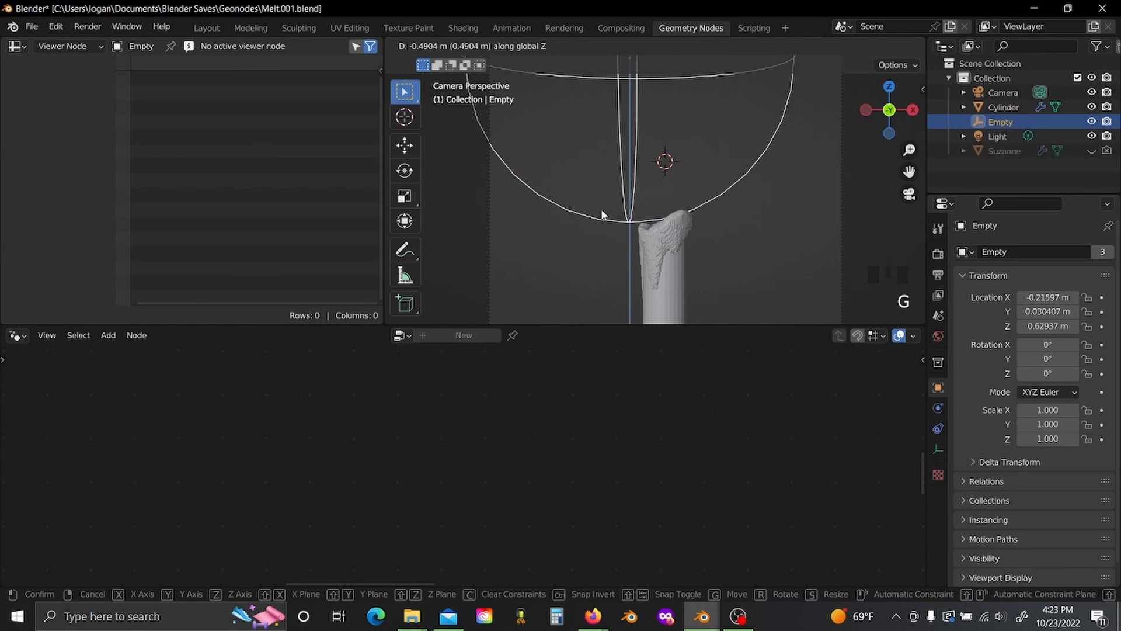
pyautogui.rightClick(683, 228)
pyautogui.click(684, 228)
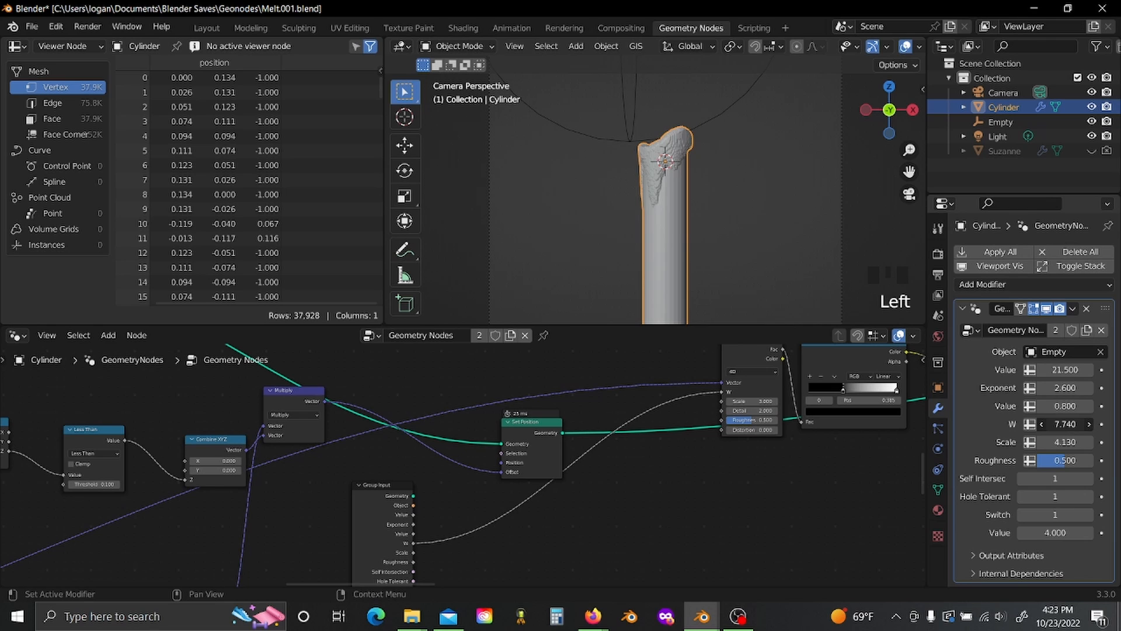
# Step: Set the modifier's Exponent to 3.230 and its Switch to 0 for the smoothed result
pyautogui.moveTo(1063, 424)
pyautogui.mouseDown()
pyautogui.moveTo(1107, 424)
pyautogui.moveTo(1049, 422)
pyautogui.mouseUp()
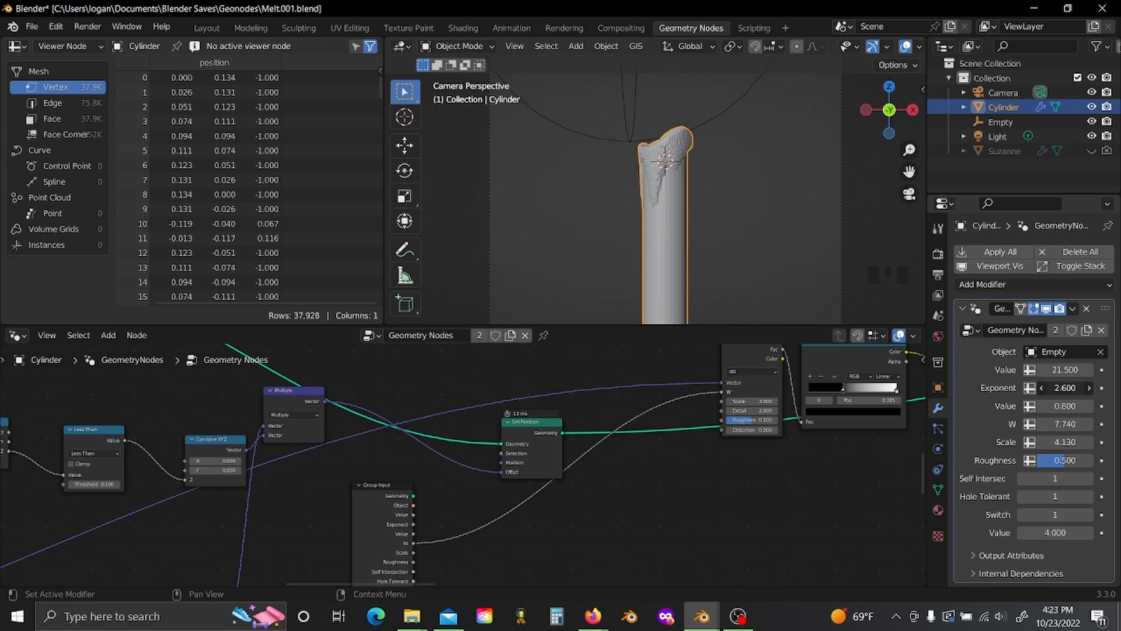
pyautogui.moveTo(1064, 388); pyautogui.dragTo(1092, 388)
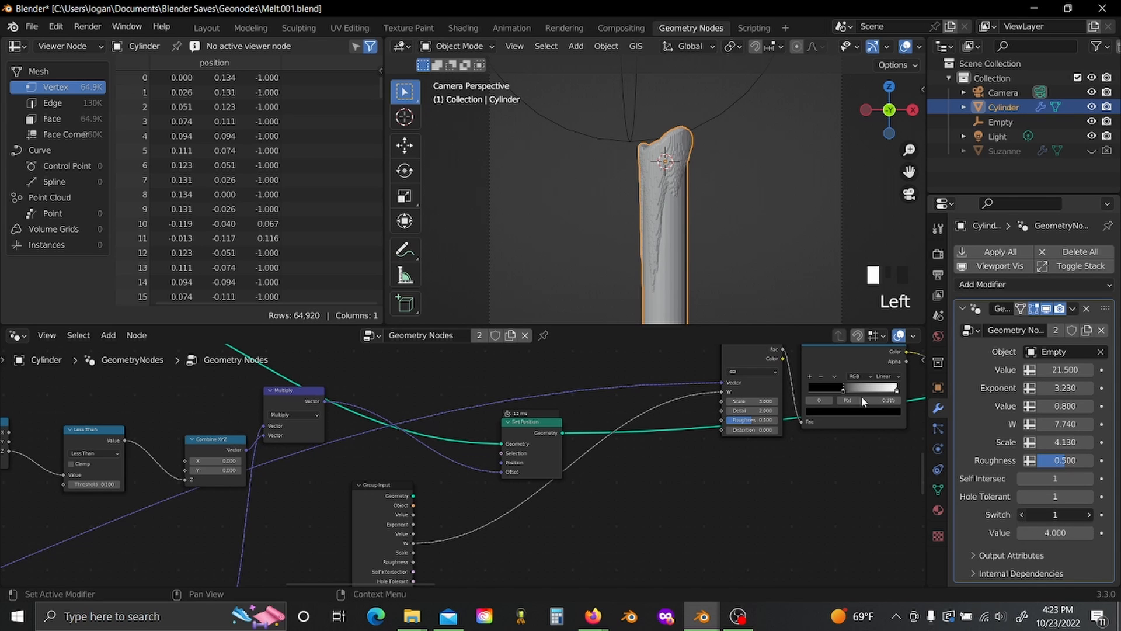
pyautogui.scroll(-3, 762, 202)
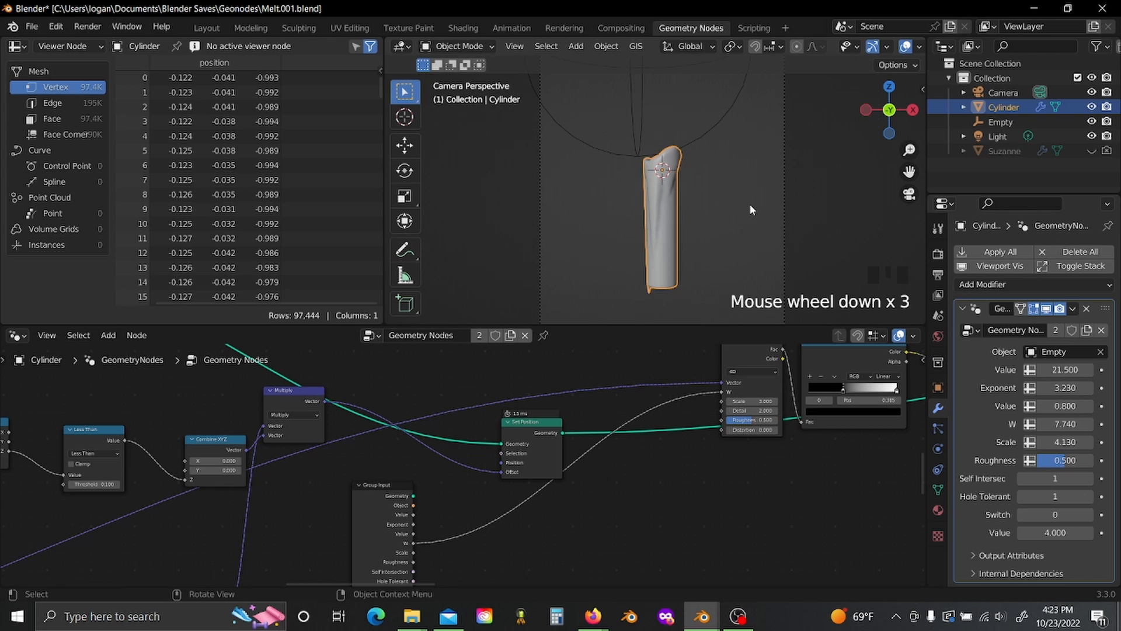
# Step: Insert a Set Shade Smooth node on the link between the final Switch and the Group Output
pyautogui.keyDown('shift'); pyautogui.moveTo(749, 203); pyautogui.dragTo(822, 200, button='middle'); pyautogui.keyUp('shift')
pyautogui.scroll(3, 794, 147)
pyautogui.moveTo(794, 147); pyautogui.dragTo(648, 223, button='middle')
pyautogui.scroll(4, 648, 222)
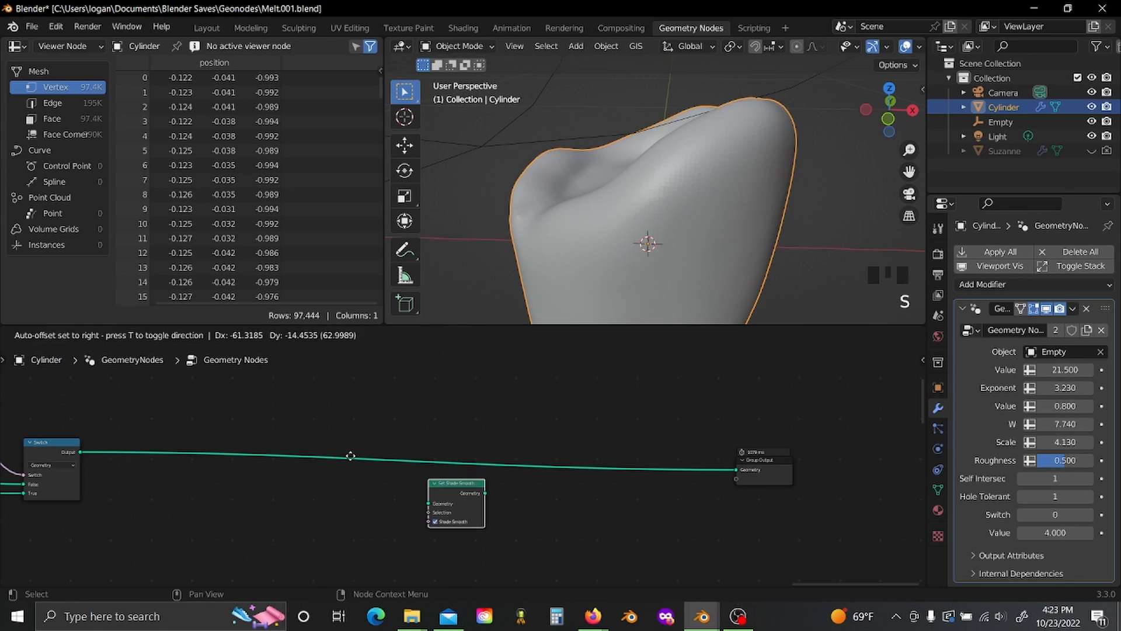
pyautogui.click(473, 448)
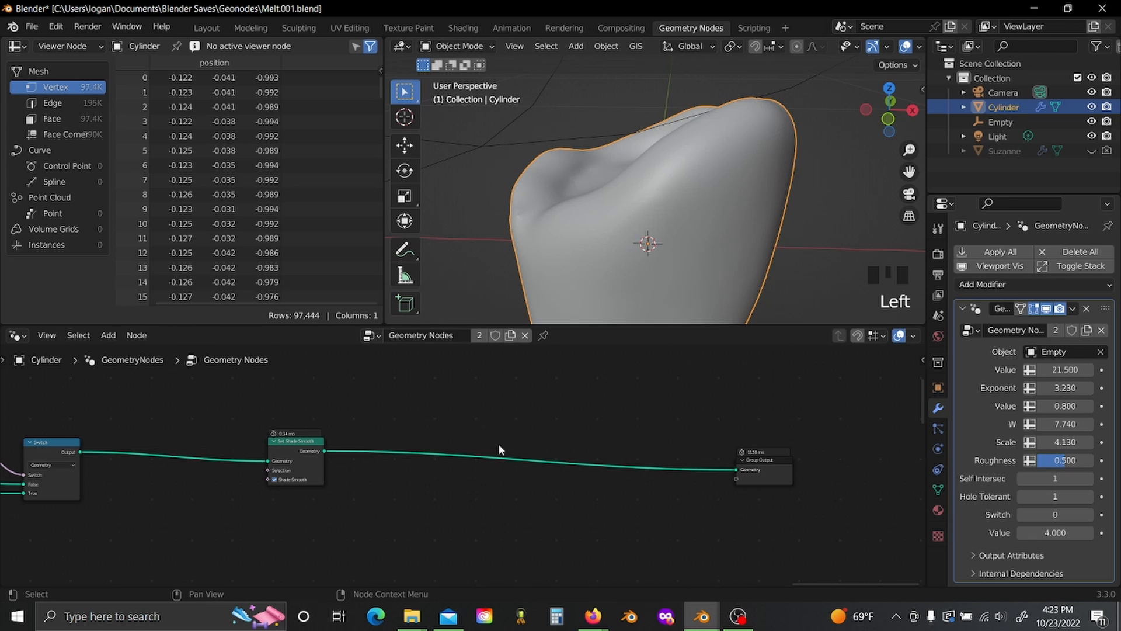
# Step: Insert a Set Material node on the link between the Set Shade Smooth and Group Output nodes
pyautogui.moveTo(518, 303); pyautogui.dragTo(601, 175, button='middle')
pyautogui.scroll(-1, 619, 435)
pyautogui.hotkey('shift', 'a')
pyautogui.write('s')
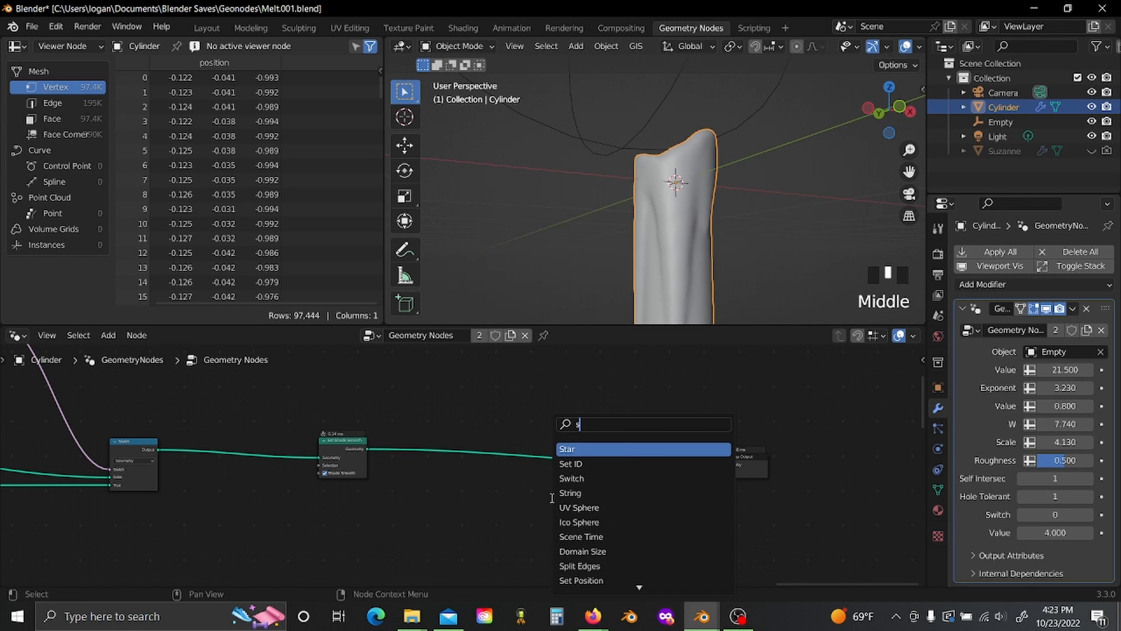
pyautogui.write('et m')
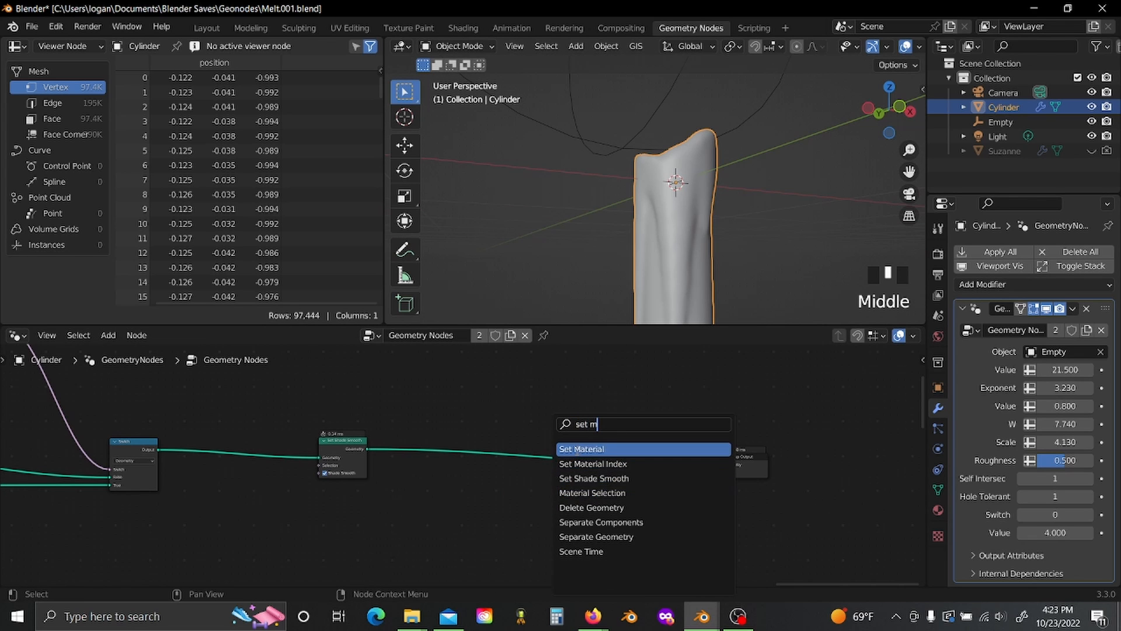
pyautogui.click(575, 449)
pyautogui.click(594, 511)
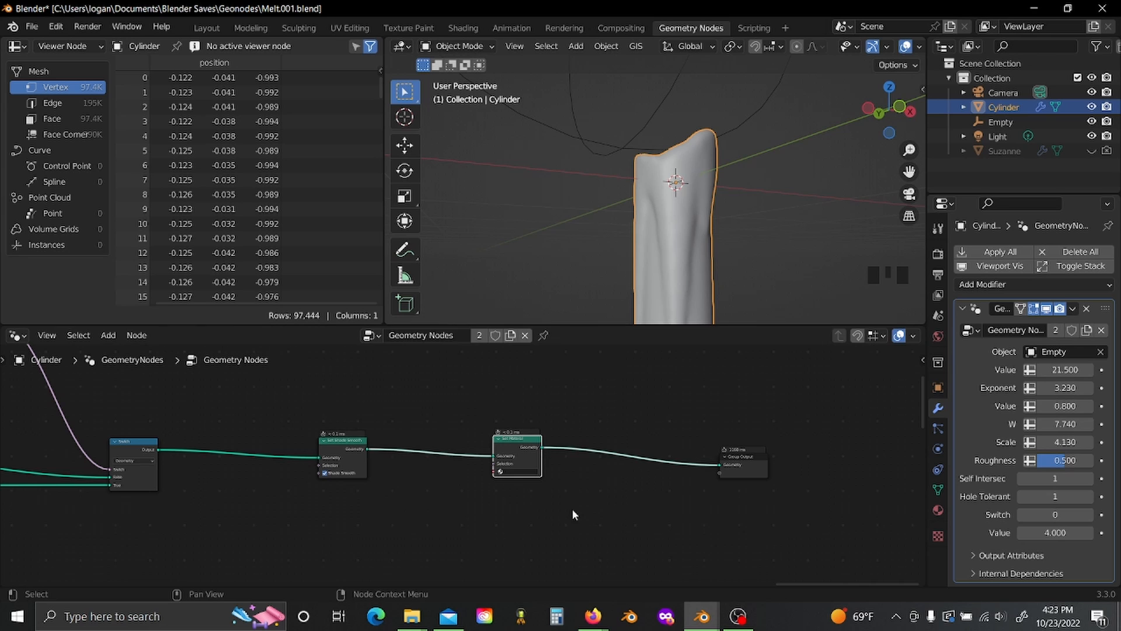
# Step: Add a Group Input above the Set Shade Smooth node and expose the Set Material's Material input as a modifier setting
pyautogui.hotkey('shift', 'a')
pyautogui.write('gr')
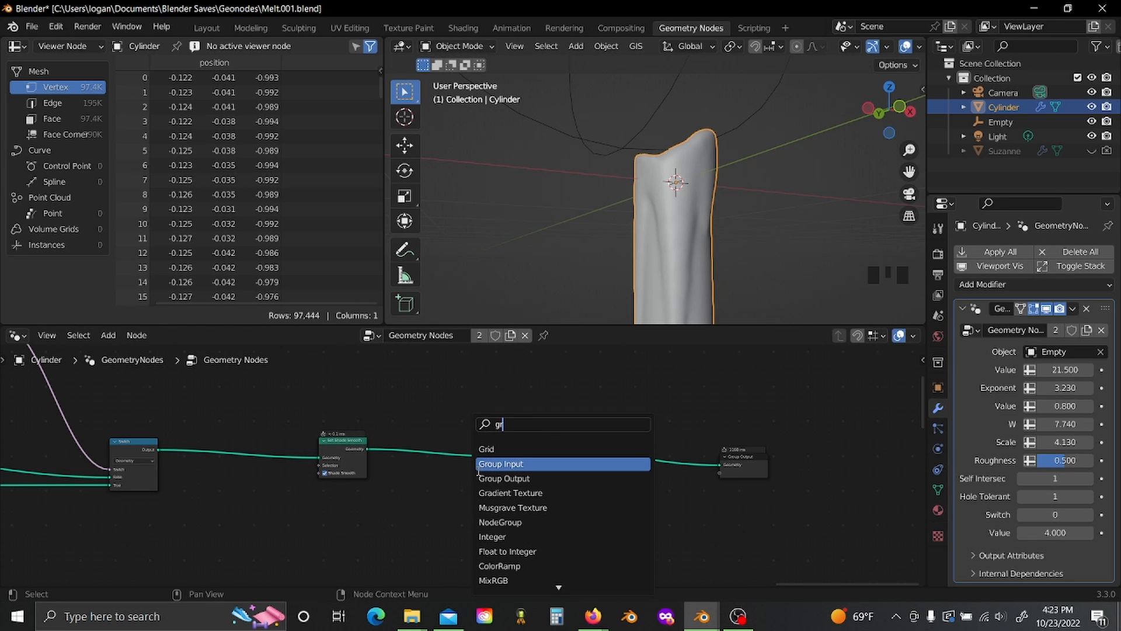
pyautogui.click(501, 463)
pyautogui.click(398, 463)
pyautogui.scroll(2, 399, 463)
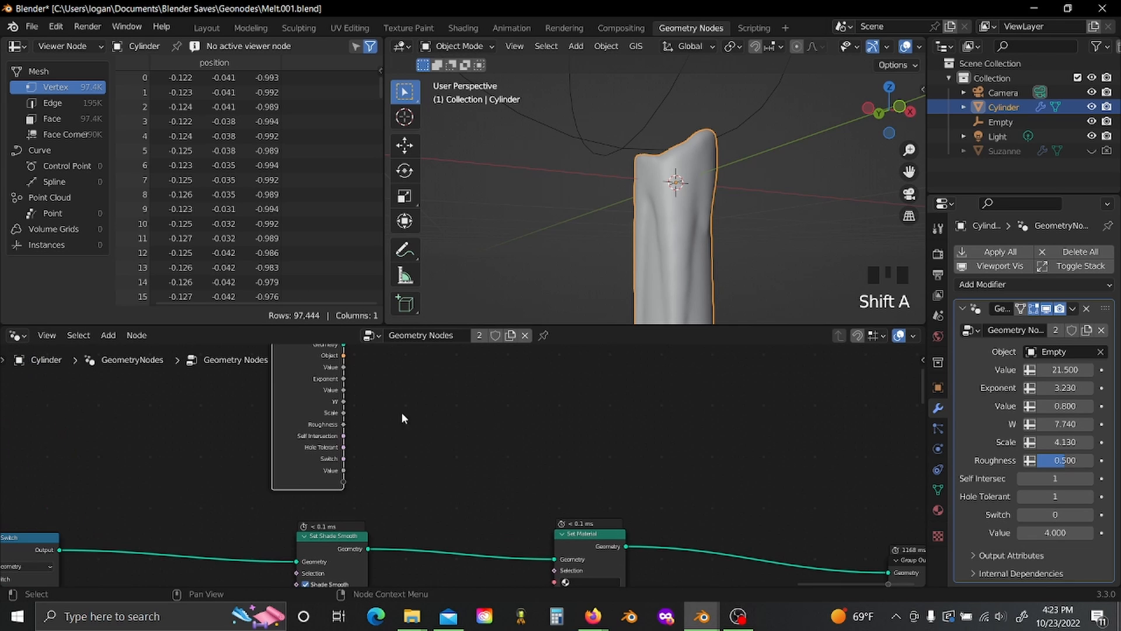
pyautogui.moveTo(344, 476); pyautogui.dragTo(608, 541)
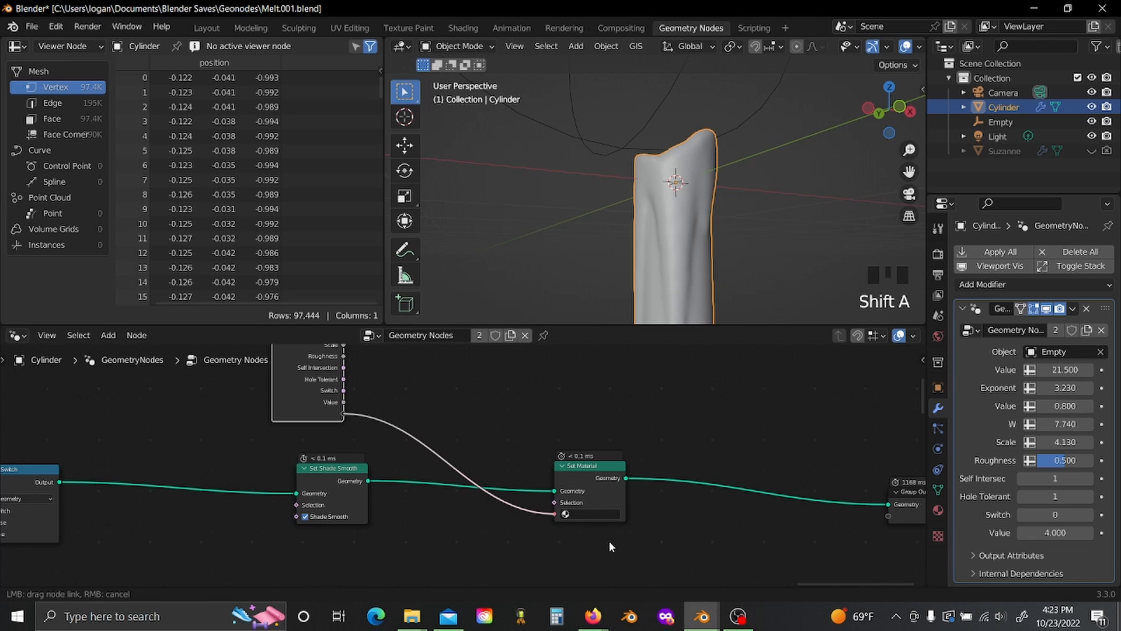
# Step: Add a Geometry Proximity node below the Set Material node and place a duplicate of it underneath
pyautogui.hotkey('shift', 'a')
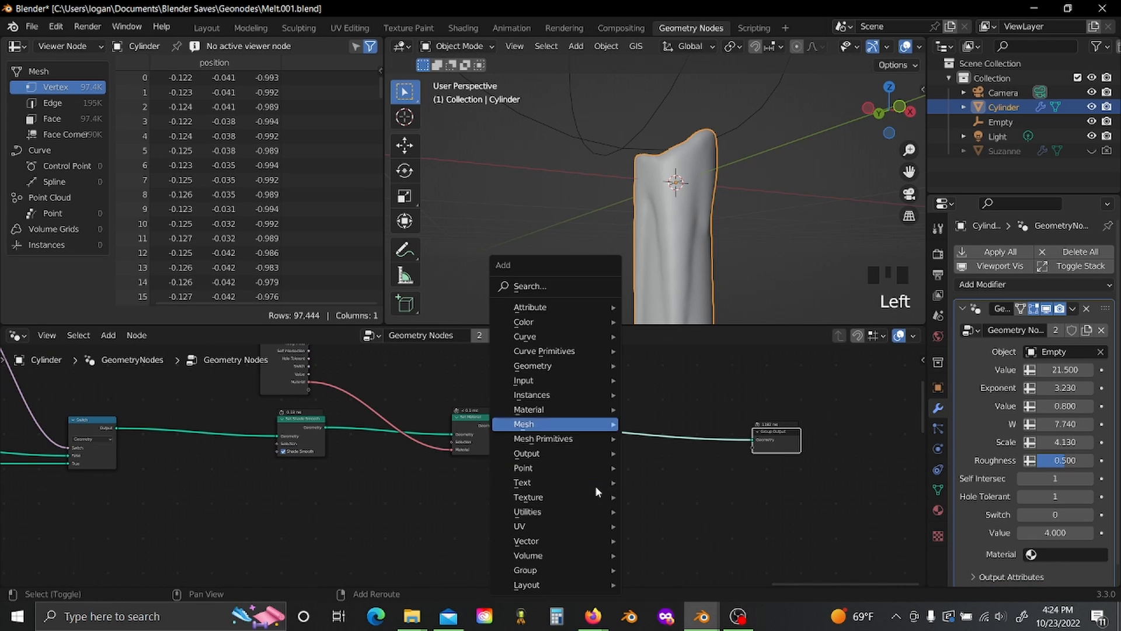
pyautogui.write('sge')
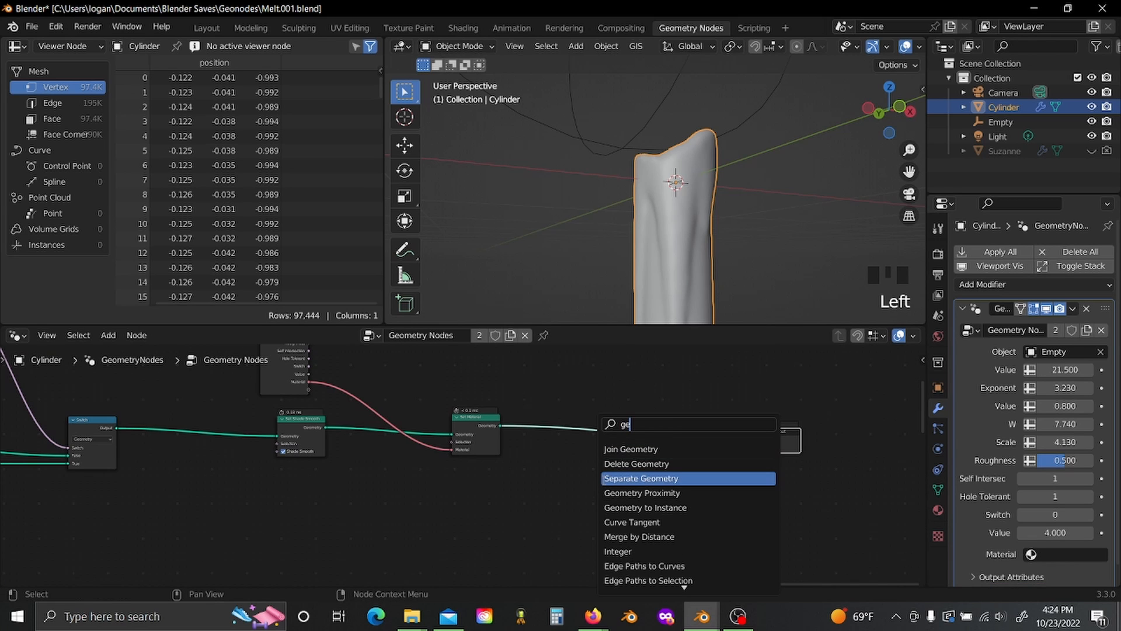
pyautogui.click(626, 494)
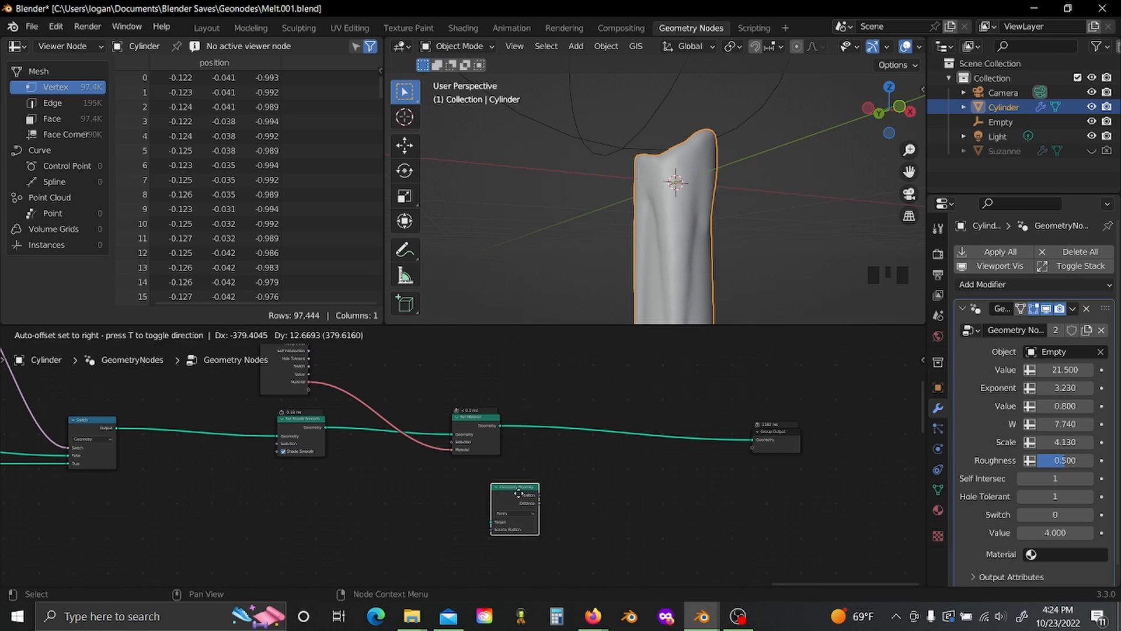
pyautogui.hotkey('shift', 'd')
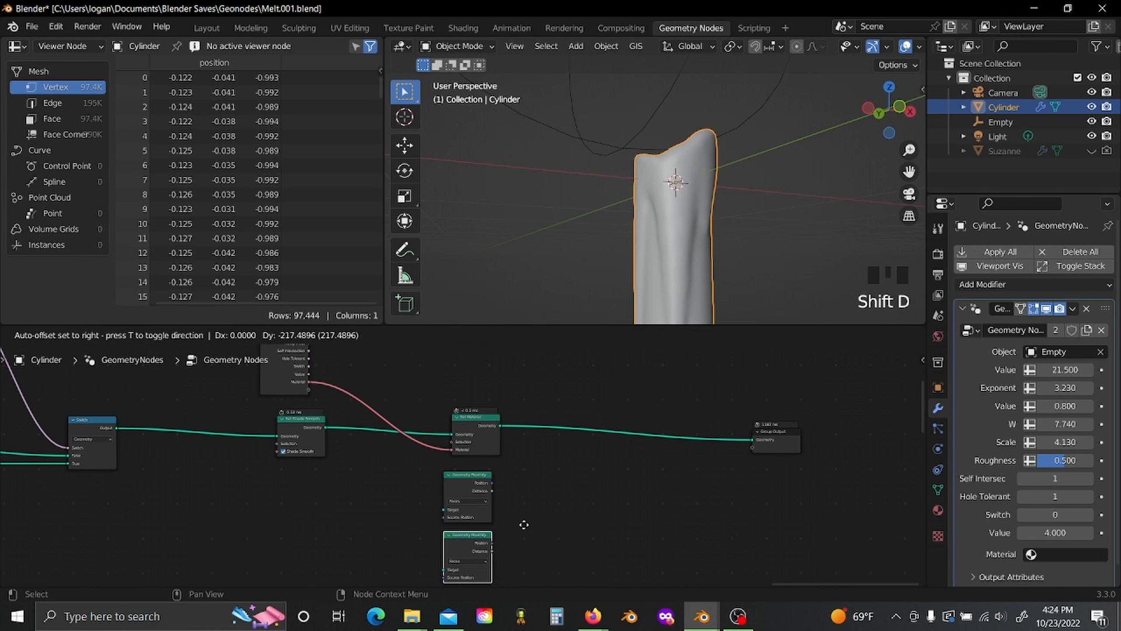
pyautogui.click(529, 521)
# Step: Duplicate the existing Join Geometry node and place the copy just before the two Geometry Proximity nodes
pyautogui.scroll(-3, 529, 521)
pyautogui.moveTo(594, 514); pyautogui.dragTo(654, 499, button='middle')
pyautogui.scroll(5, 443, 499)
pyautogui.scroll(-5, 302, 459)
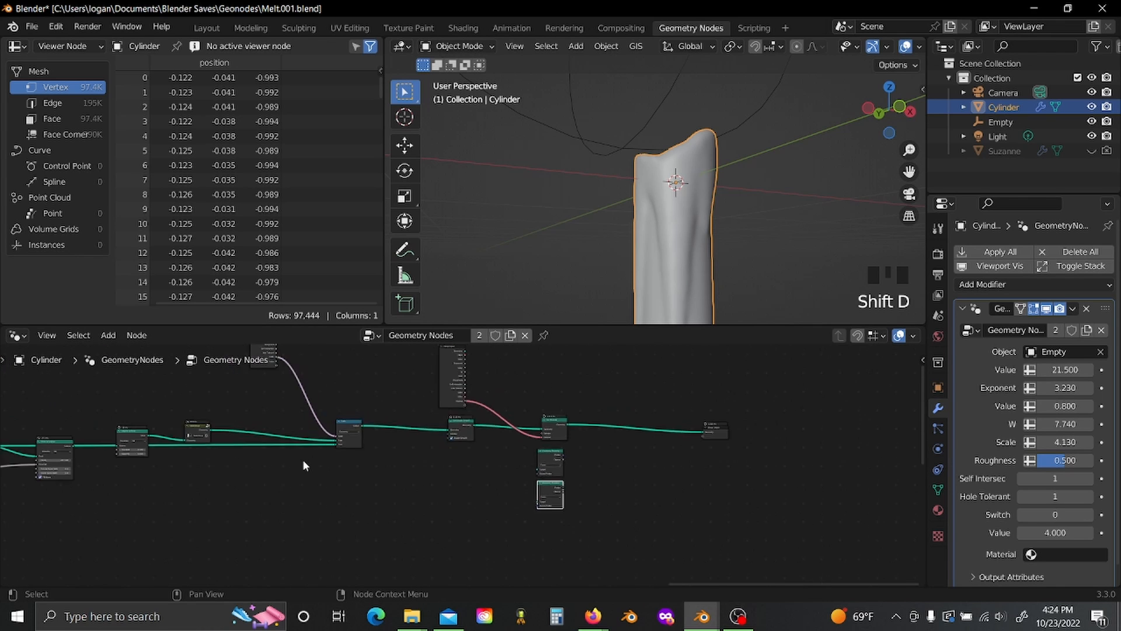
pyautogui.moveTo(303, 459); pyautogui.dragTo(417, 449, button='middle')
pyautogui.moveTo(248, 491); pyautogui.dragTo(414, 492, button='middle')
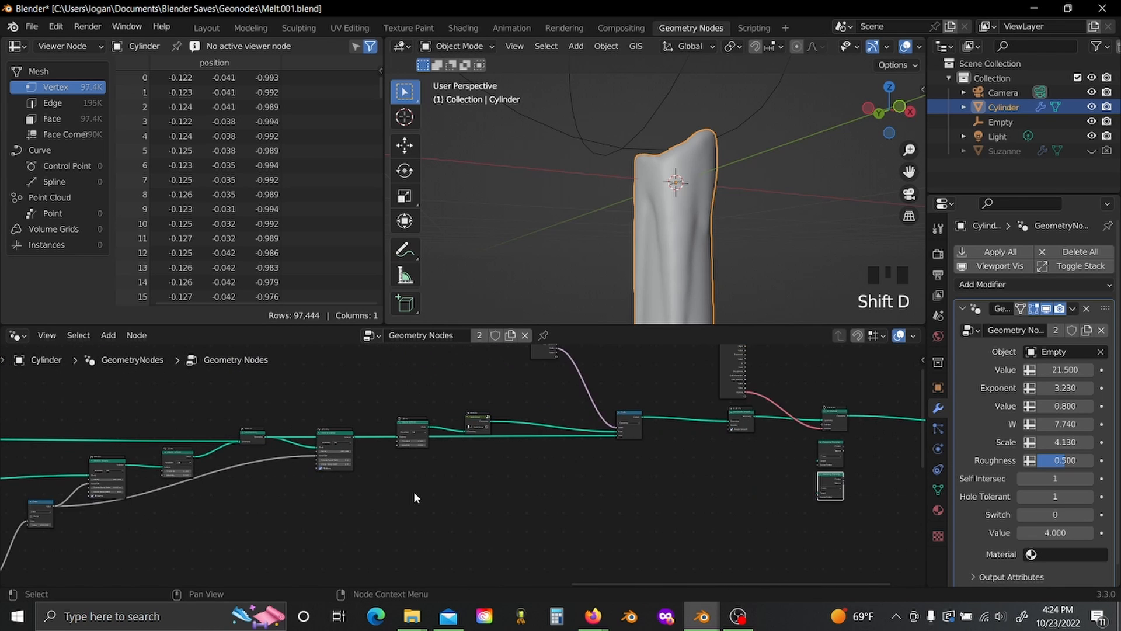
pyautogui.click(261, 437)
pyautogui.hotkey('shift', 'd')
pyautogui.click(768, 495)
pyautogui.moveTo(595, 510); pyautogui.dragTo(173, 472, button='middle')
# Step: Link the upstream geometry to the upper Geometry Proximity's Target and branch it through a reroute into the copied Join Geometry node
pyautogui.moveTo(173, 487); pyautogui.dragTo(840, 398)
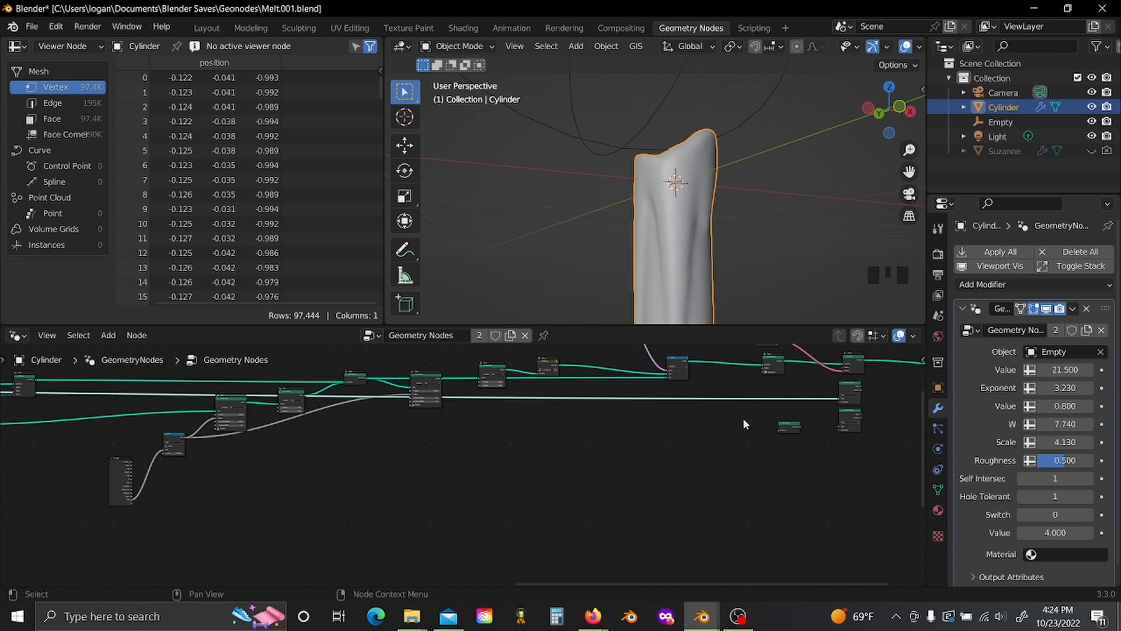
pyautogui.scroll(5, 591, 438)
pyautogui.keyDown('shift'); pyautogui.moveTo(589, 437); pyautogui.dragTo(589, 501, button='right'); pyautogui.keyUp('shift')
pyautogui.scroll(2, 566, 476)
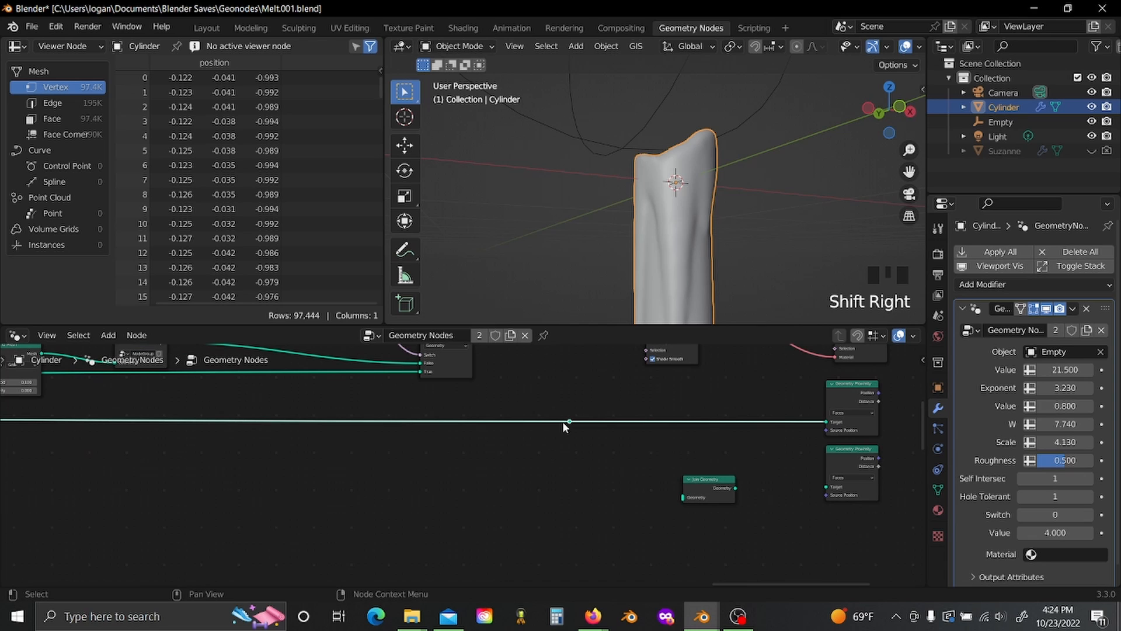
pyautogui.moveTo(569, 421); pyautogui.dragTo(609, 446)
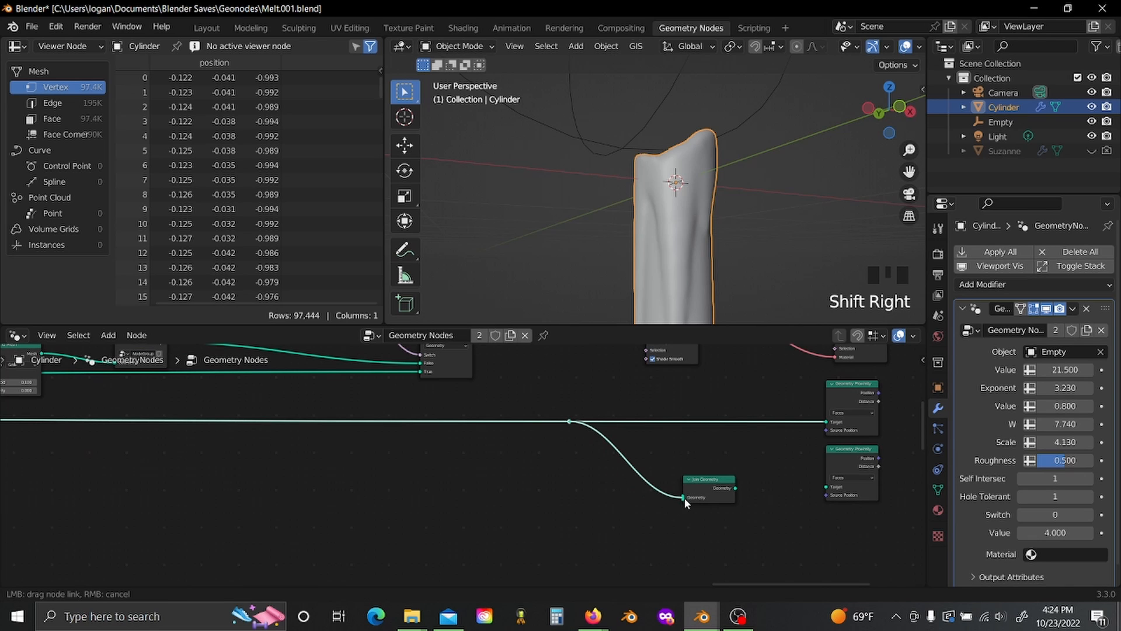
pyautogui.moveTo(685, 498); pyautogui.dragTo(685, 498)
pyautogui.click(711, 493)
pyautogui.click(559, 538)
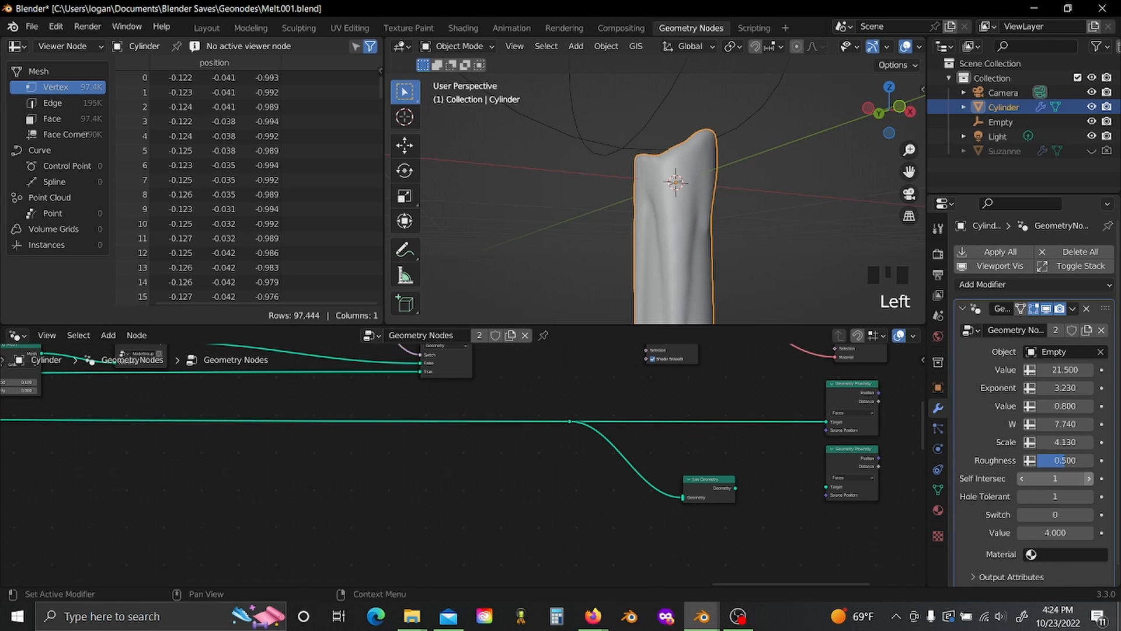
# Step: Link the first Volume to Mesh output into the copied Join Geometry, and the joined geometry to the lower Geometry Proximity's Target
pyautogui.moveTo(116, 462); pyautogui.dragTo(399, 421, button='middle')
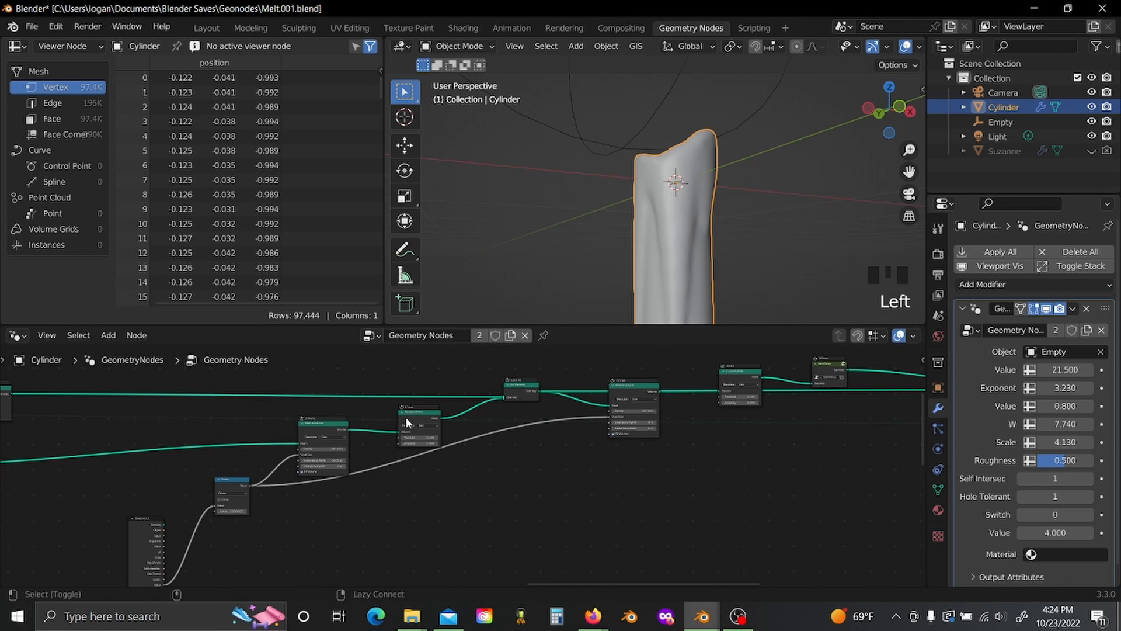
pyautogui.keyDown('alt'); pyautogui.keyDown('shift'); pyautogui.click(406, 417); pyautogui.keyUp('shift'); pyautogui.keyUp('alt')
pyautogui.moveTo(484, 443); pyautogui.dragTo(264, 442, button='middle')
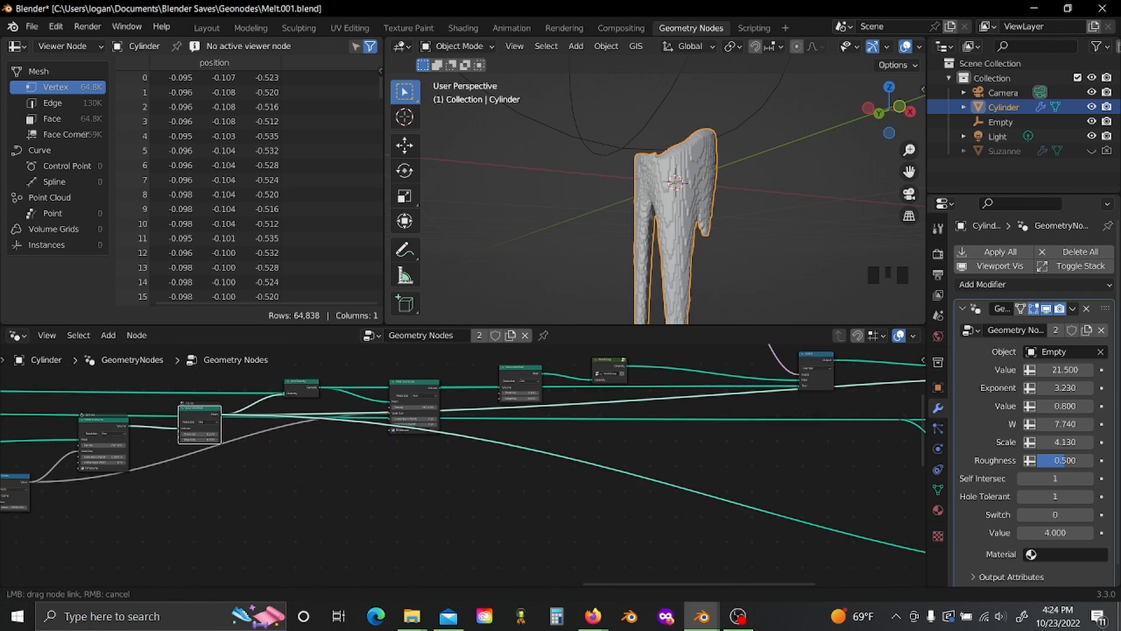
pyautogui.moveTo(926, 551); pyautogui.dragTo(577, 428)
pyautogui.scroll(4, 619, 438)
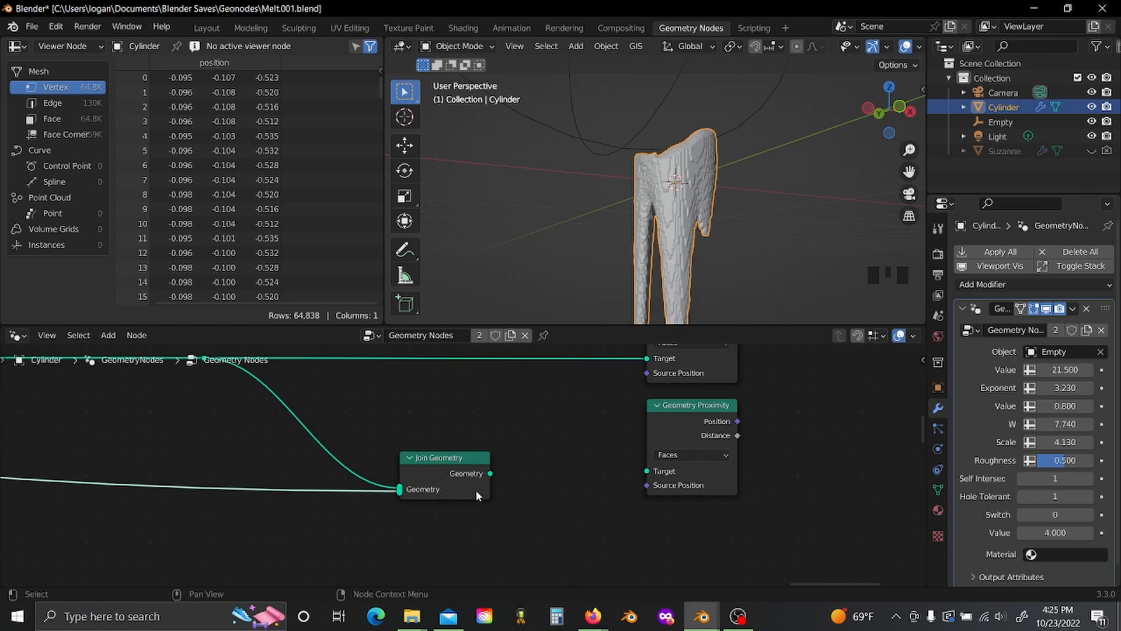
pyautogui.moveTo(489, 473); pyautogui.dragTo(646, 470)
pyautogui.scroll(-3, 534, 491)
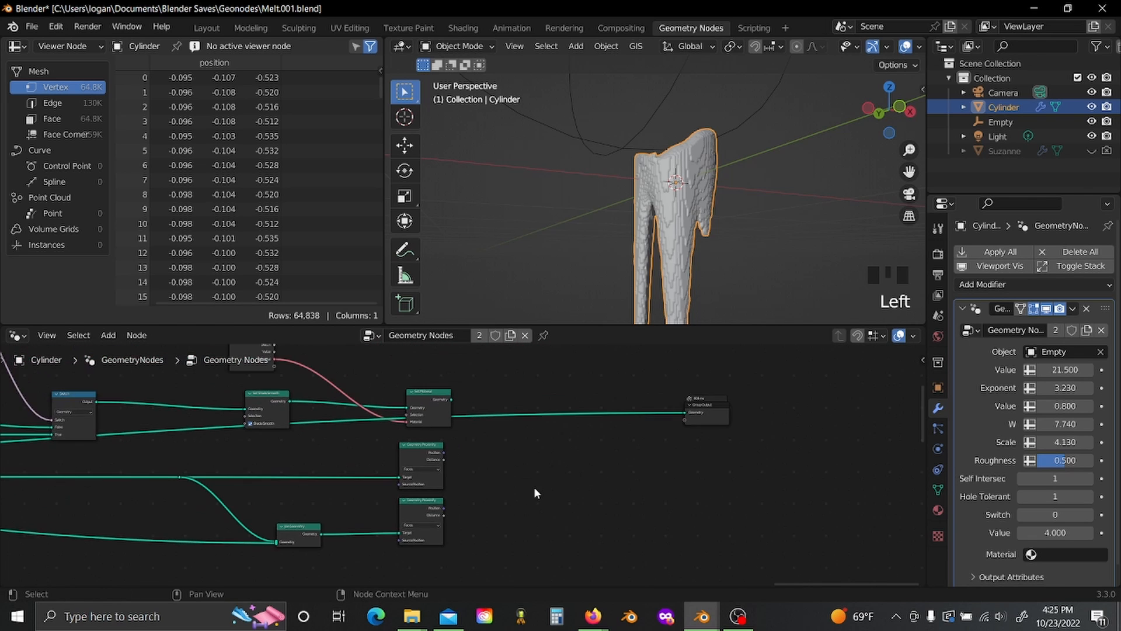
# Step: Connect the Distance outputs of both Geometry Proximity nodes to new Group Output sockets
pyautogui.scroll(1, 534, 486)
pyautogui.click(429, 519)
pyautogui.click(440, 461)
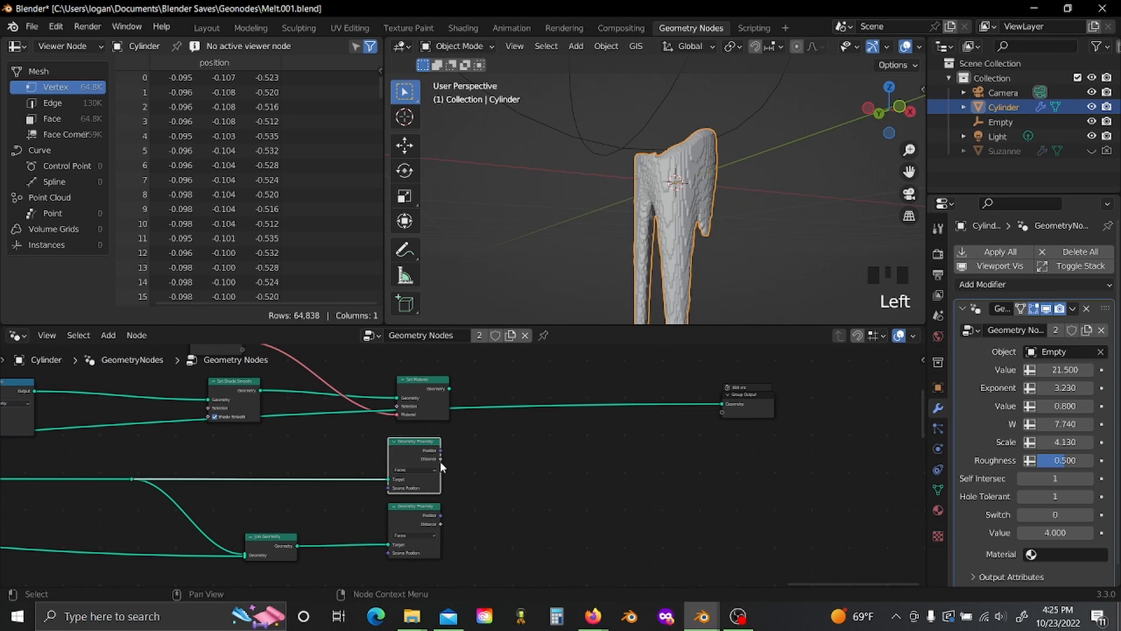
pyautogui.moveTo(440, 460); pyautogui.dragTo(722, 412)
pyautogui.moveTo(441, 524); pyautogui.dragTo(723, 418)
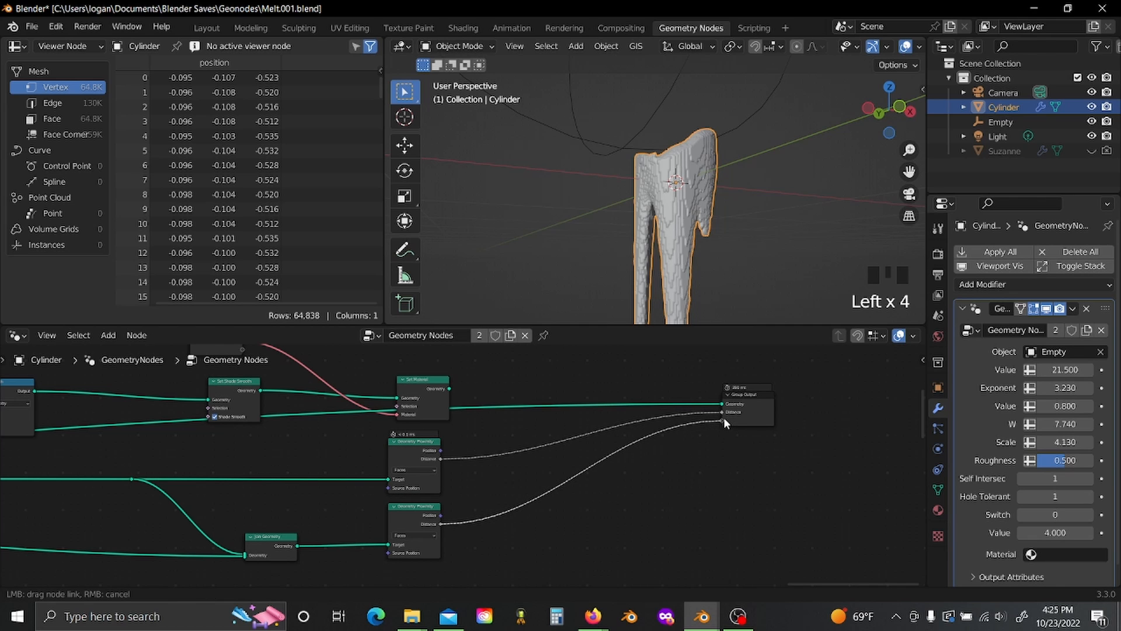
pyautogui.click(718, 443)
# Step: Name the modifier's two Distance output attributes Dist.001 and Dist.002
pyautogui.scroll(-1, 1010, 535)
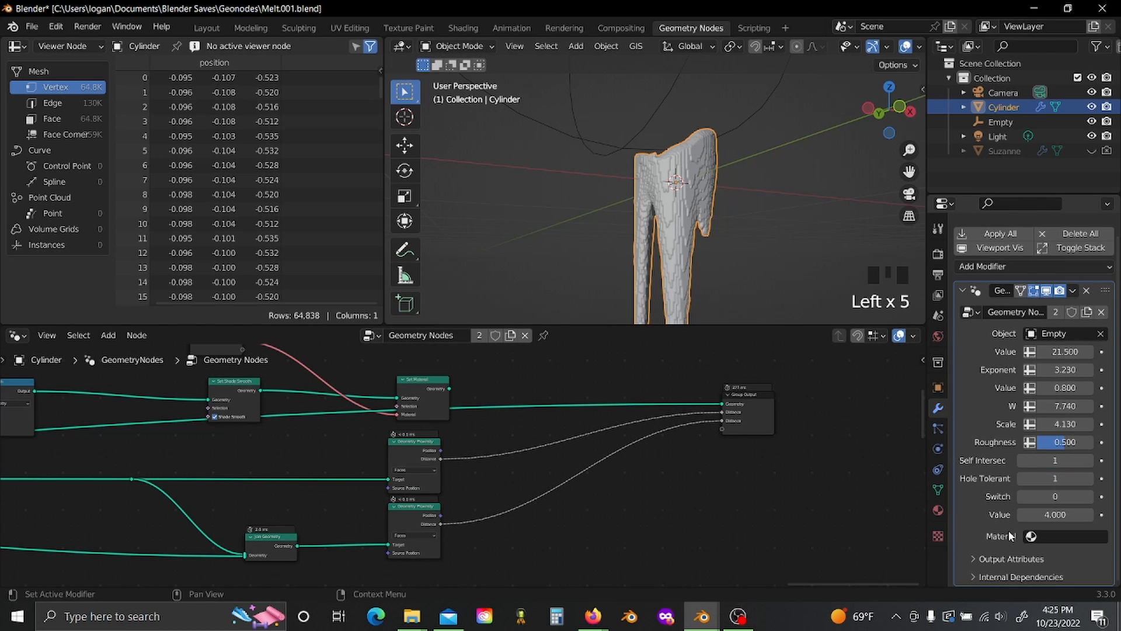
pyautogui.click(1006, 558)
pyautogui.scroll(-3, 998, 526)
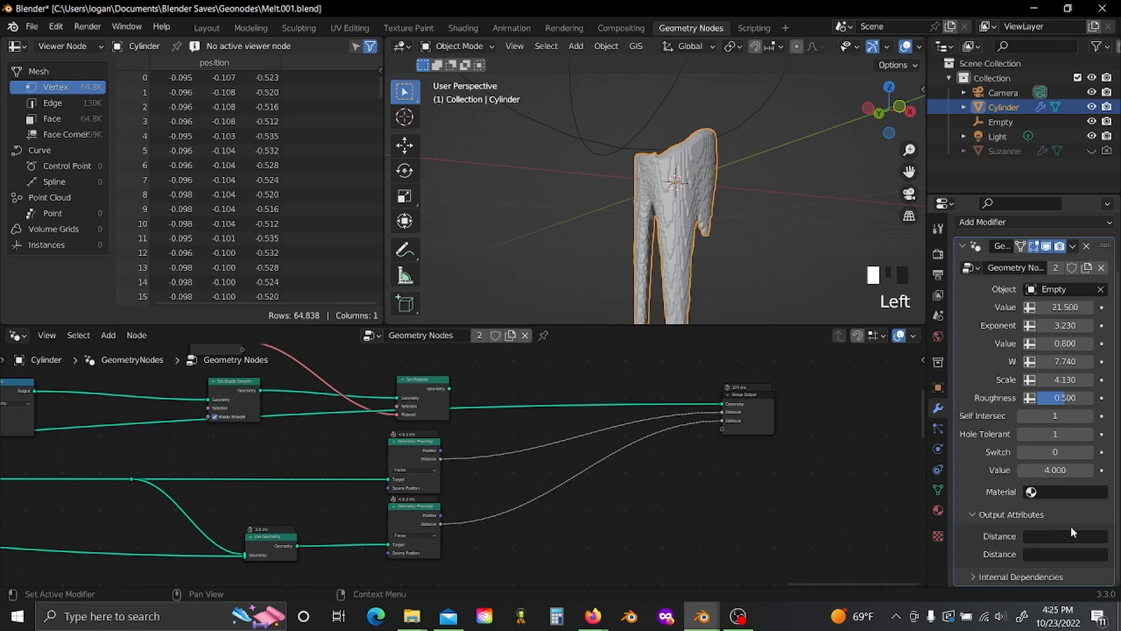
pyautogui.click(1073, 533)
pyautogui.write('Dist.001')
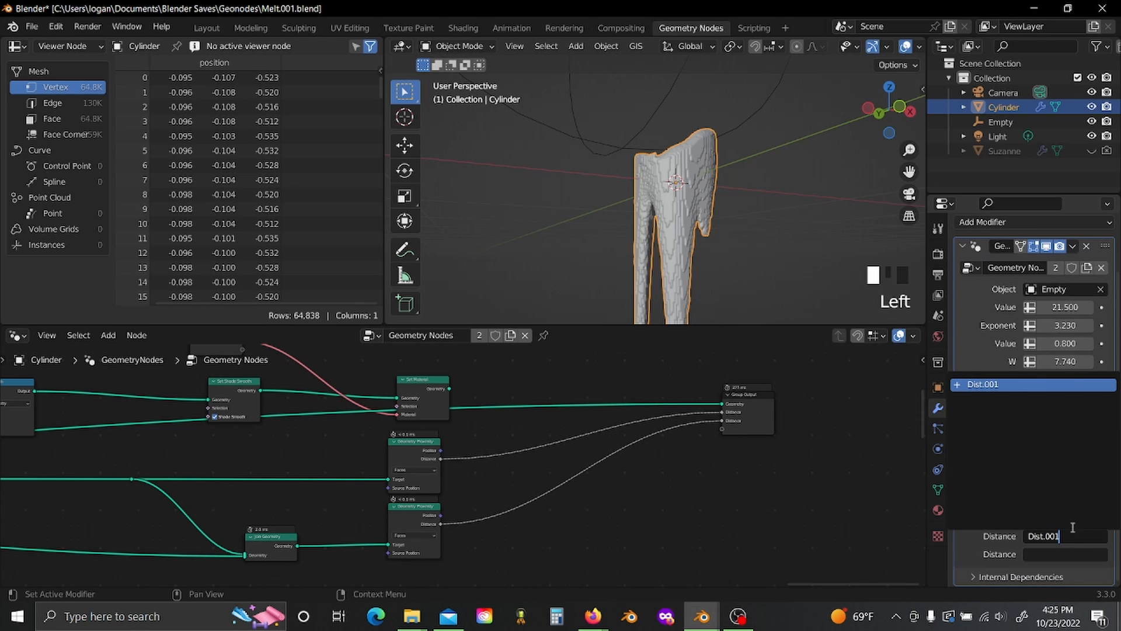
pyautogui.click(974, 385)
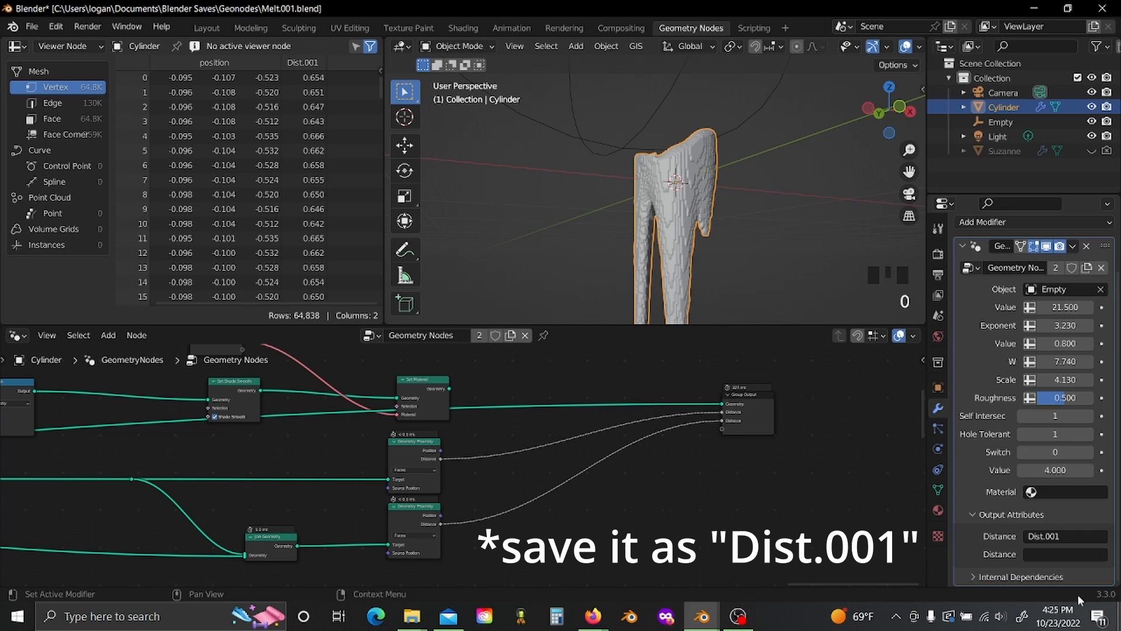
pyautogui.click(1046, 554)
pyautogui.write('Dist.002')
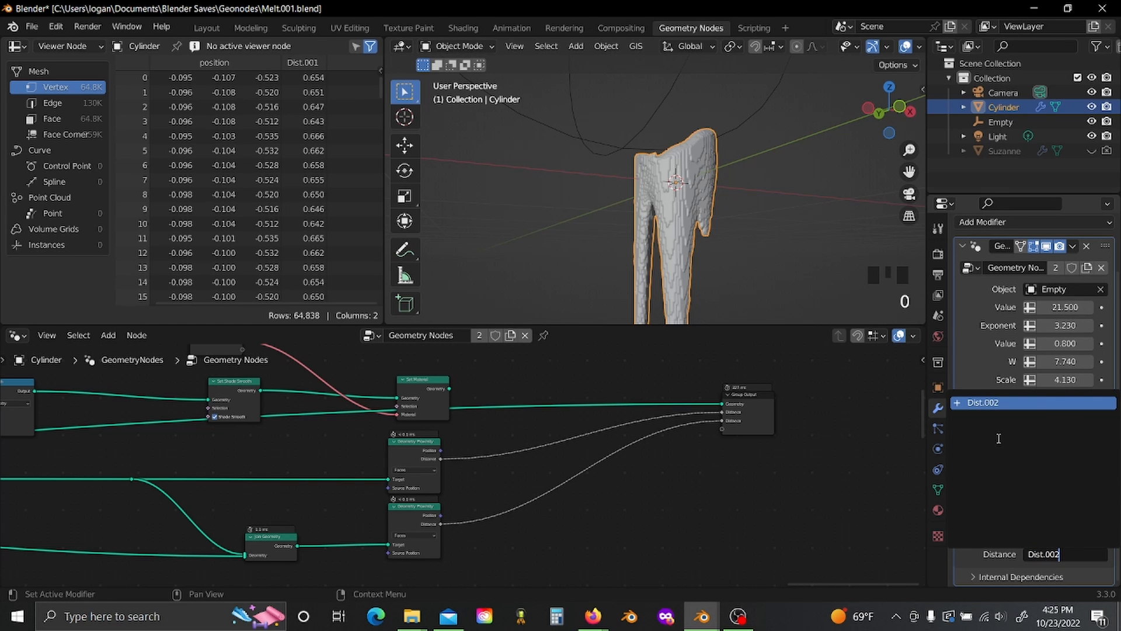
pyautogui.click(981, 403)
# Step: Save the file and reconnect the Set Material node's geometry to the Group Output
pyautogui.hotkey('ctrl', 's')
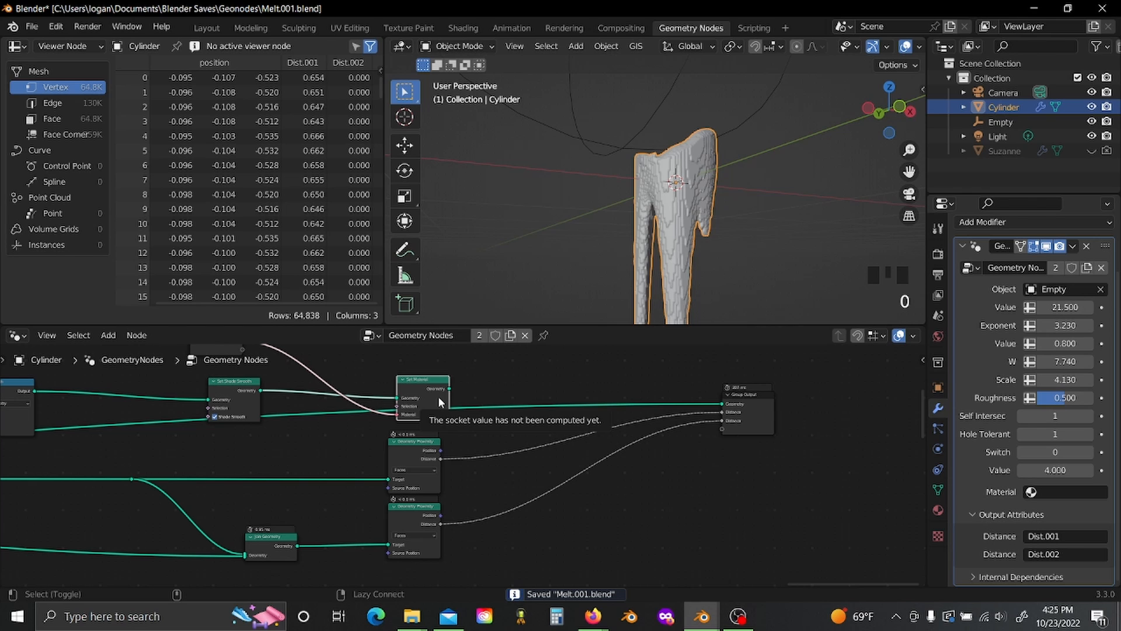
pyautogui.hotkey('shift', 'alt', 'Left')
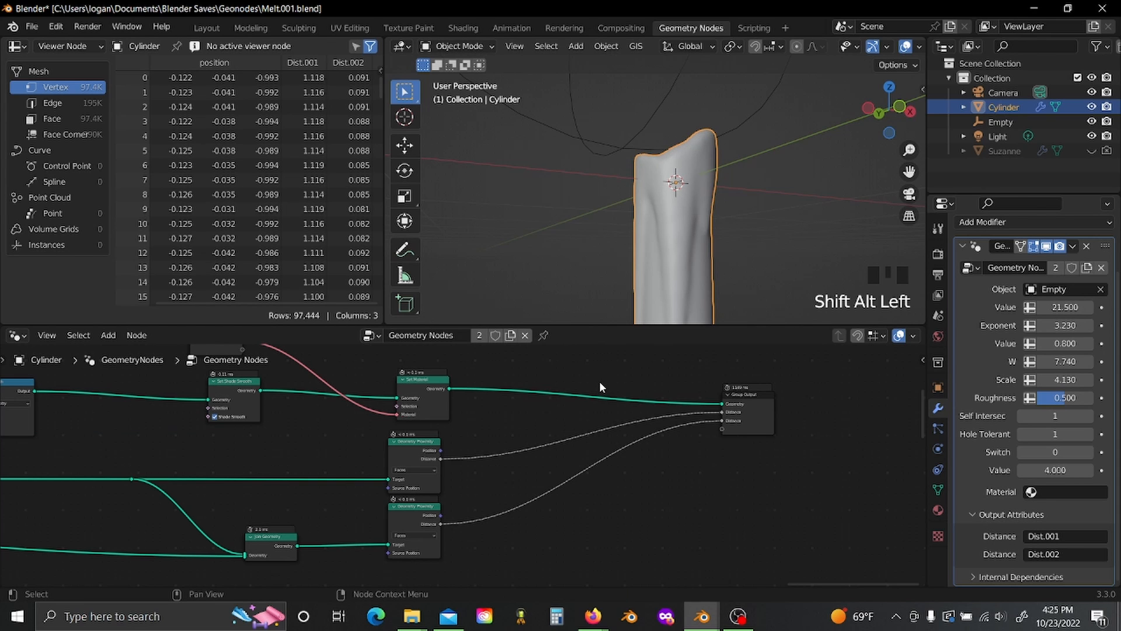
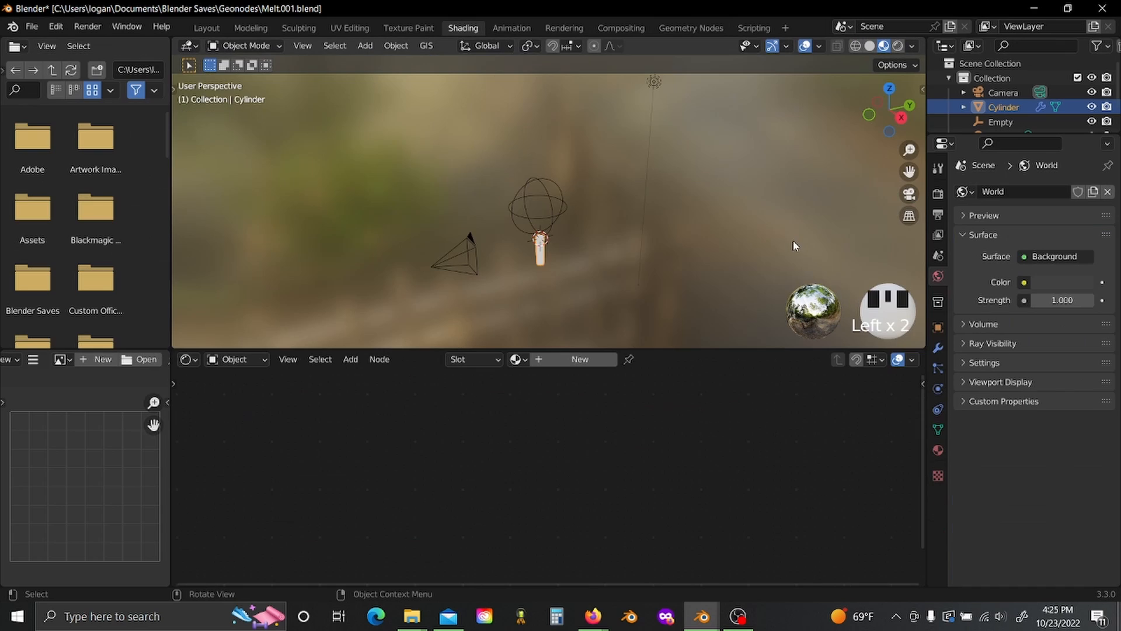
# Step: Create a new material named Wax for the cylinder in the Shading workspace and display the viewport in rendered shading
pyautogui.doubleClick(590, 360)
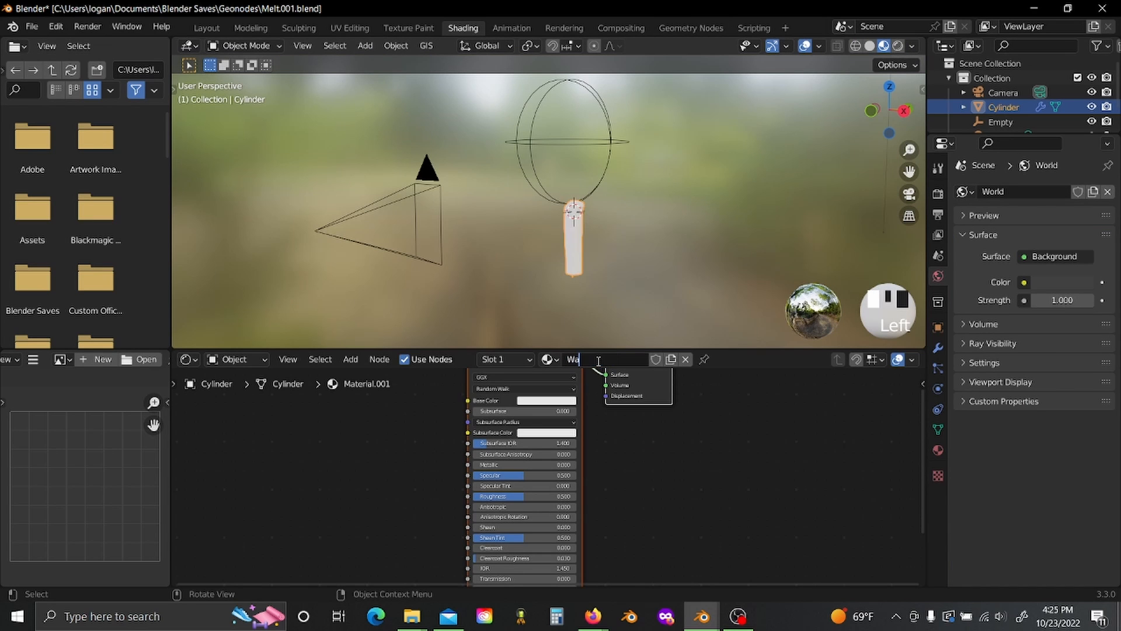
pyautogui.click(659, 448)
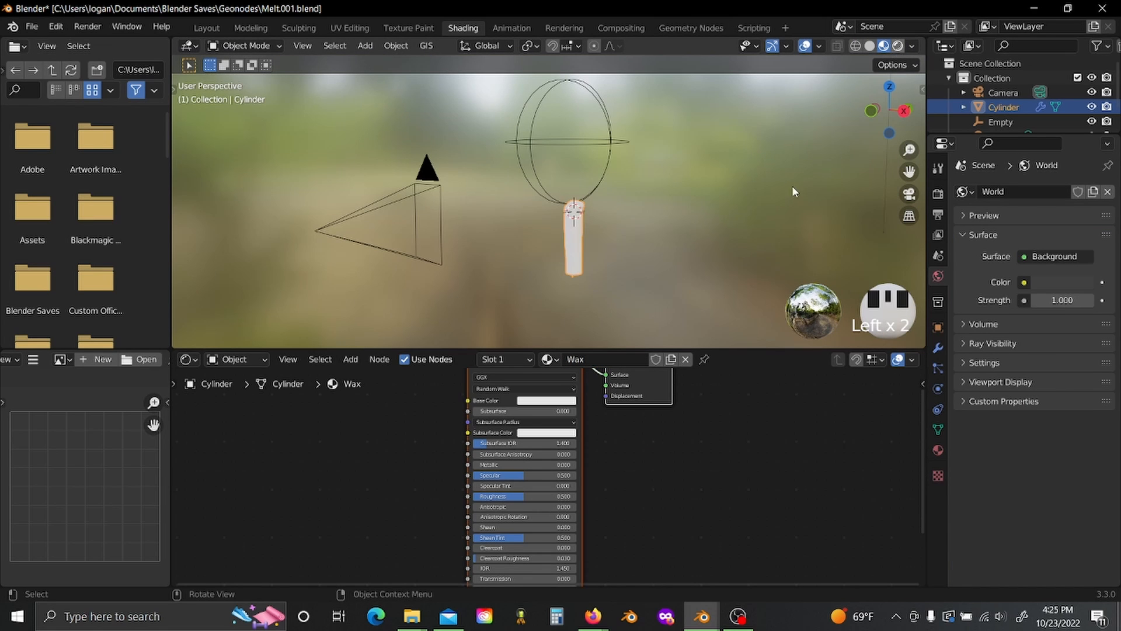
pyautogui.click(898, 45)
pyautogui.scroll(6, 711, 225)
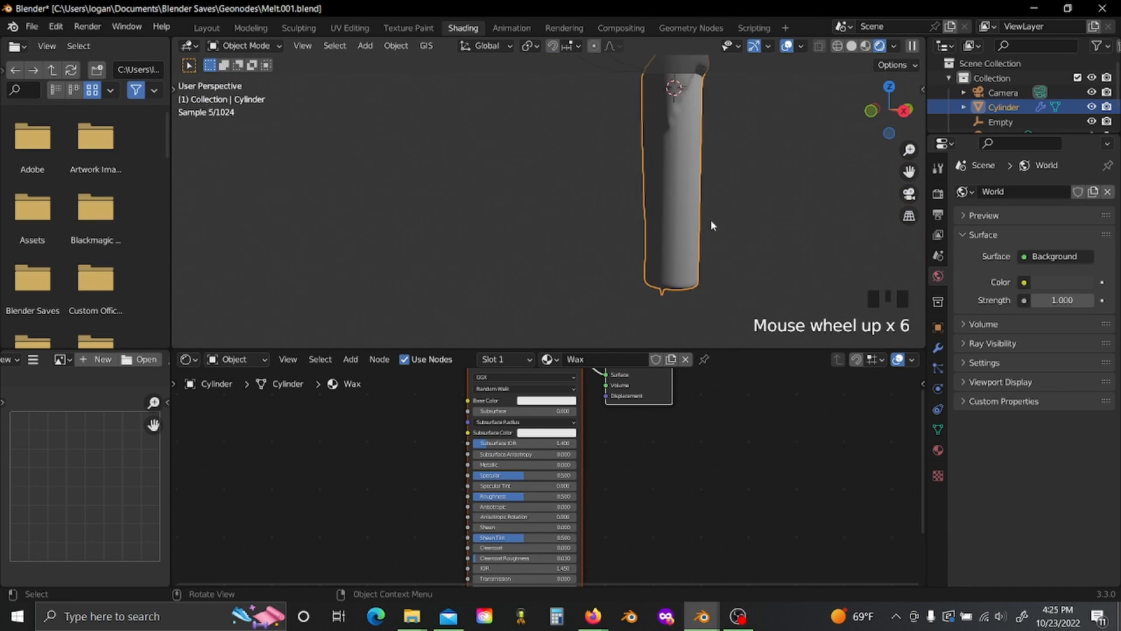
# Step: Assign the Wax material to the Material input of the cylinder's geometry nodes modifier
pyautogui.click(938, 348)
pyautogui.click(1023, 494)
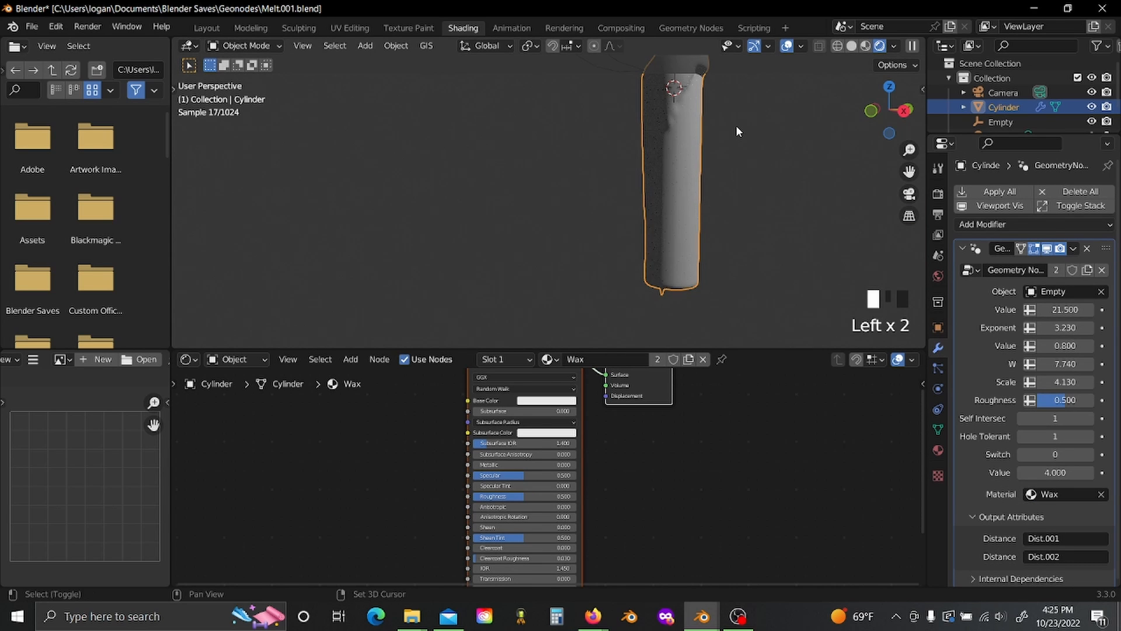
pyautogui.keyDown('shift'); pyautogui.moveTo(736, 125); pyautogui.dragTo(483, 258, button='middle'); pyautogui.keyUp('shift')
pyautogui.scroll(4, 650, 243)
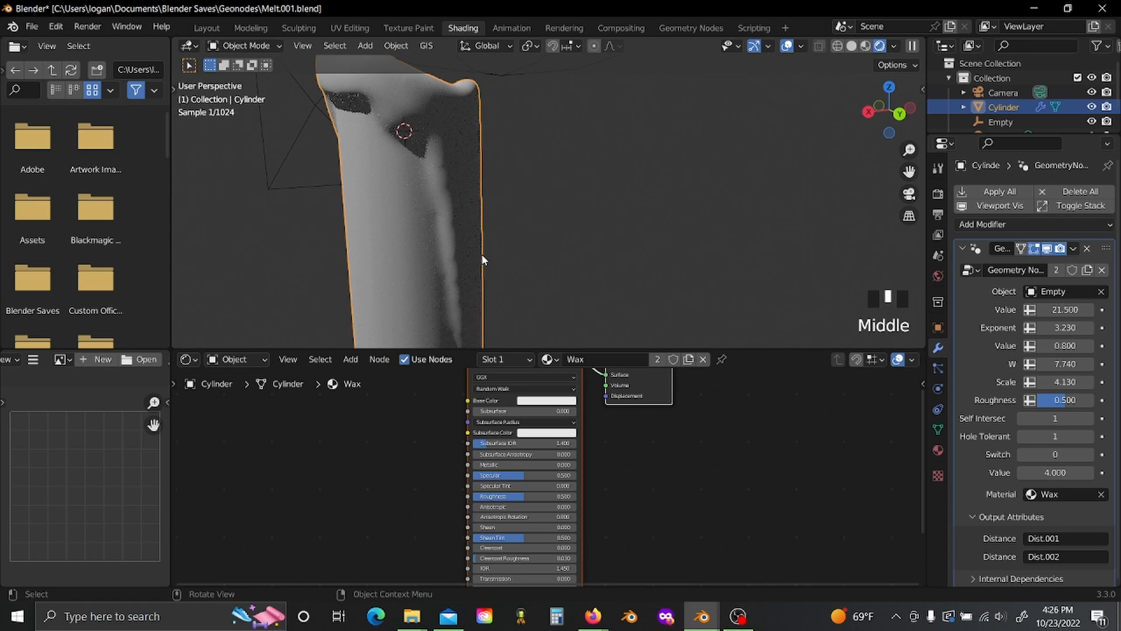
# Step: Move the light beside the candle to about X 4.61 m, Y -2.50 m, Z -1.34 m
pyautogui.click(909, 195)
pyautogui.press('g')
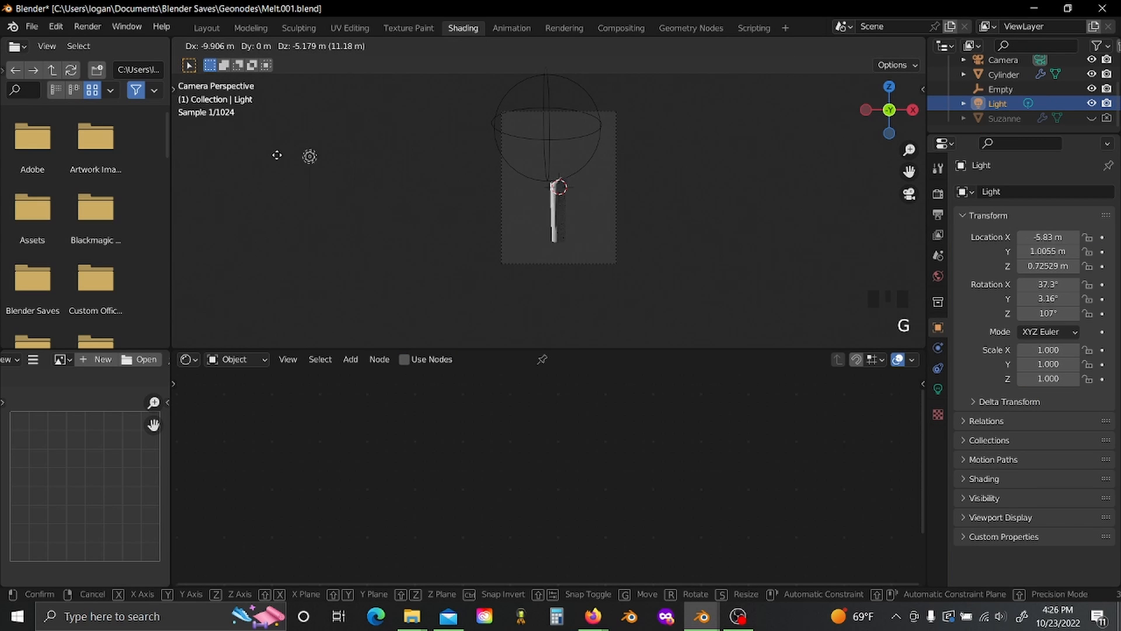
pyautogui.click(300, 153)
pyautogui.moveTo(300, 153); pyautogui.dragTo(351, 224, button='middle')
pyautogui.scroll(2, 348, 234)
pyautogui.scroll(-5, 431, 180)
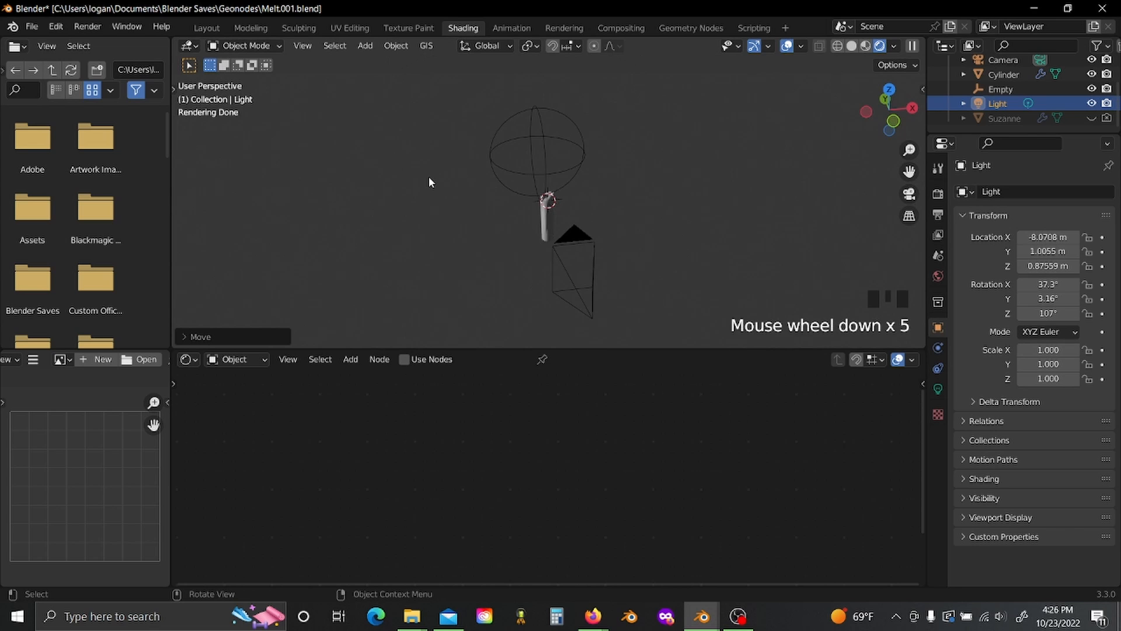
pyautogui.moveTo(431, 181); pyautogui.dragTo(408, 233, button='middle')
pyautogui.press('g')
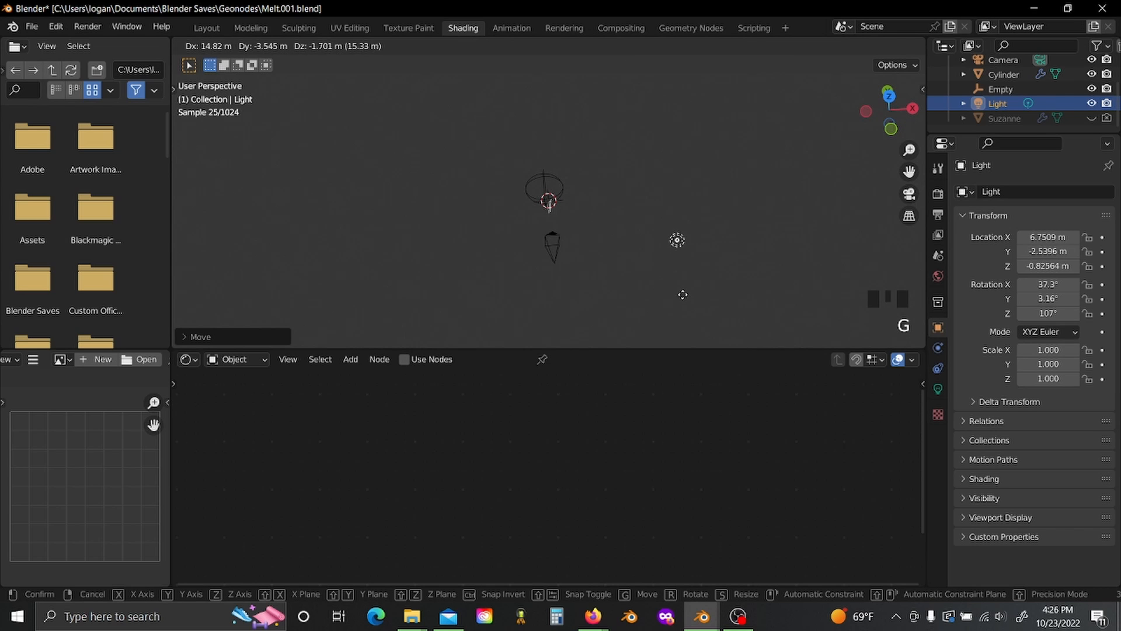
pyautogui.click(663, 290)
pyautogui.scroll(-5, 663, 290)
pyautogui.press('g')
pyautogui.click(529, 259)
pyautogui.moveTo(529, 260); pyautogui.dragTo(479, 240, button='middle')
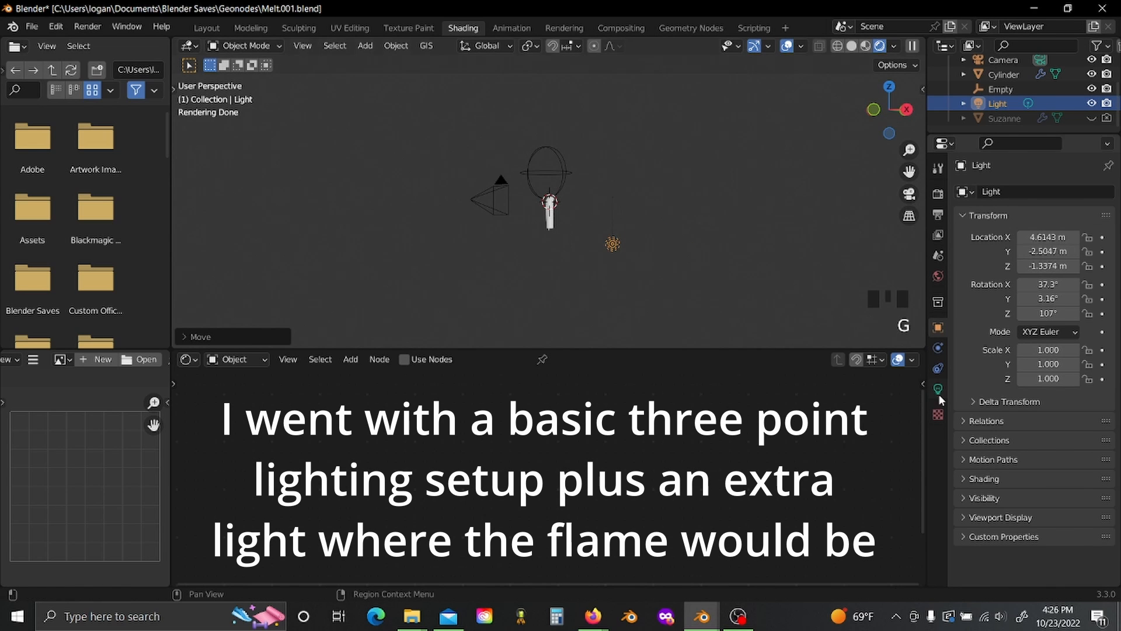
# Step: Duplicate the light, position the copy on the opposite side of the candle, and lower its power
pyautogui.click(938, 388)
pyautogui.moveTo(613, 257); pyautogui.dragTo(690, 257, button='middle')
pyautogui.hotkey('shift', 'd')
pyautogui.click(421, 187)
pyautogui.moveTo(421, 187); pyautogui.dragTo(550, 175, button='middle')
pyautogui.scroll(-9, 479, 113)
pyautogui.moveTo(479, 116); pyautogui.dragTo(421, 175, button='middle')
pyautogui.press('g')
pyautogui.moveTo(1055, 290); pyautogui.dragTo(1022, 290)
# Step: Duplicate a light for the flame and place it at the candle's tip at X 0 m, Y 0 m, Z about 0.2 m
pyautogui.press('KP_0')
pyautogui.scroll(4, 748, 218)
pyautogui.scroll(-3, 748, 218)
pyautogui.scroll(-1, 1001, 90)
pyautogui.click(1000, 90)
pyautogui.hotkey('shift', 'd')
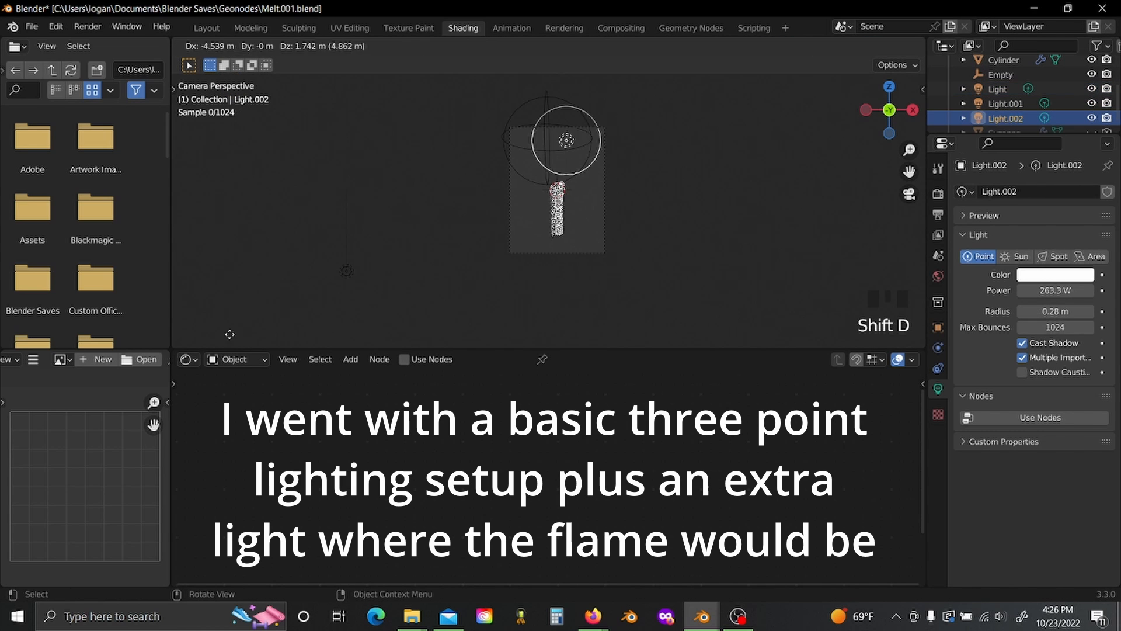
pyautogui.click(938, 327)
pyautogui.scroll(4, 555, 205)
pyautogui.keyDown('shift'); pyautogui.moveTo(554, 204); pyautogui.dragTo(555, 146, button='middle'); pyautogui.keyUp('shift')
pyautogui.press('g')
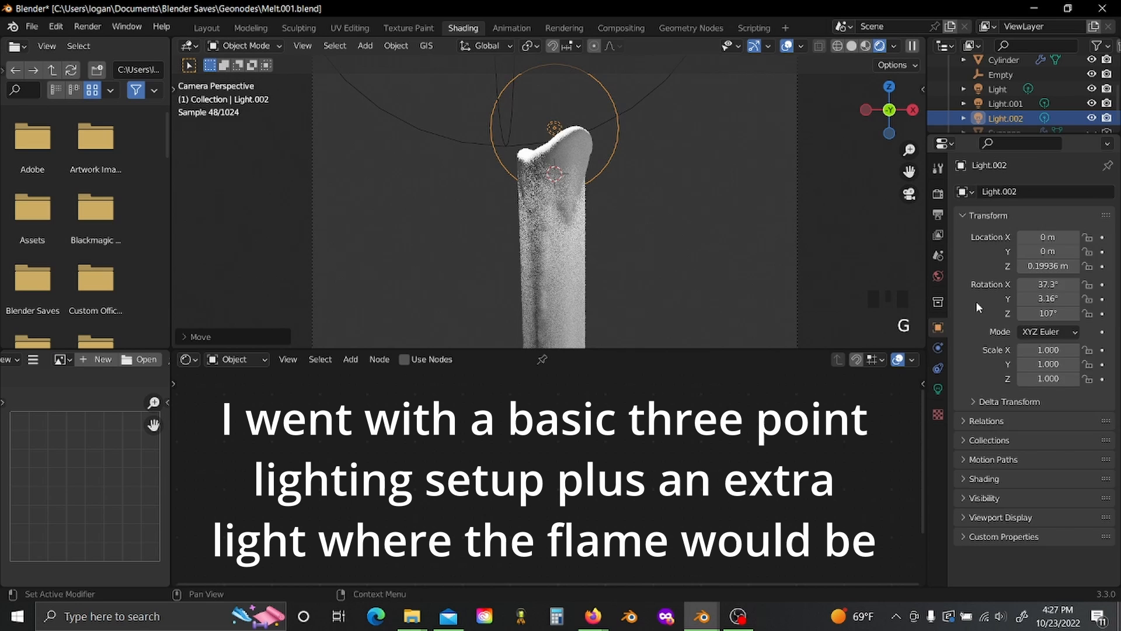
# Step: Lower the power of the light at the candle's tip and select the candle cylinder
pyautogui.click(938, 388)
pyautogui.keyDown('shift'); pyautogui.moveTo(1055, 311); pyautogui.dragTo(1033, 290); pyautogui.keyUp('shift')
pyautogui.click(552, 204)
pyautogui.click(555, 128)
pyautogui.click(554, 234)
# Step: Add an RGB node to the Wax material and connect its Color to Base Color and Subsurface Color of the Principled BSDF
pyautogui.hotkey('shift', 'a')
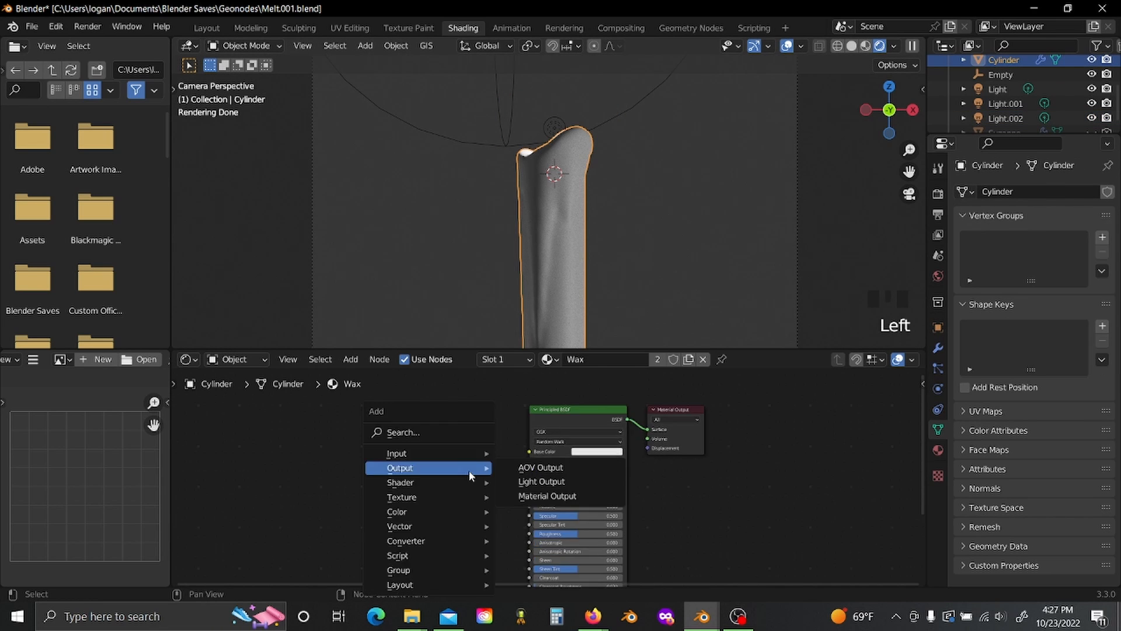
pyautogui.click(467, 431)
pyautogui.write('rgb')
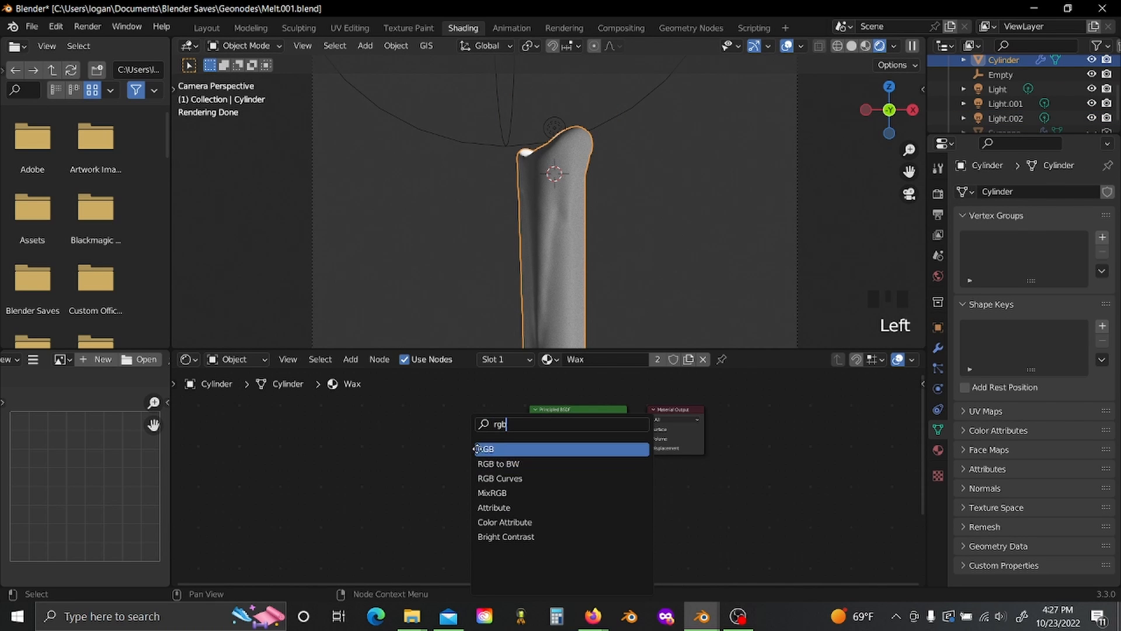
pyautogui.click(486, 448)
pyautogui.click(361, 418)
pyautogui.scroll(2, 448, 448)
pyautogui.moveTo(378, 427); pyautogui.dragTo(578, 450)
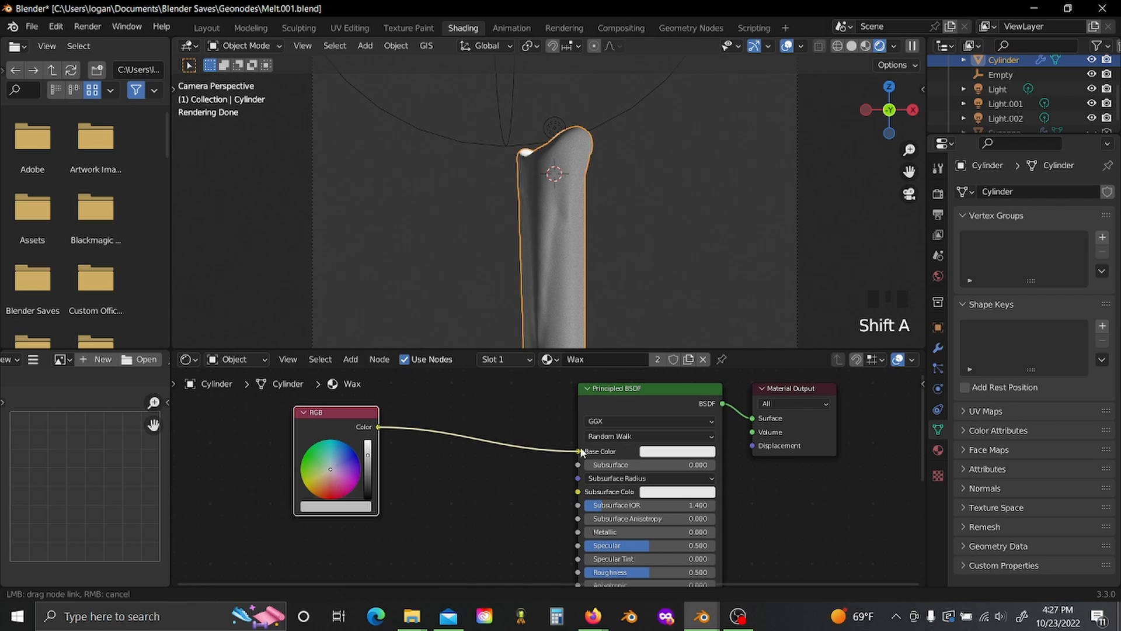
pyautogui.click(391, 425)
pyautogui.moveTo(391, 425); pyautogui.dragTo(578, 491)
# Step: Reposition the RGB node and tint its colour a muted red by raising the saturation
pyautogui.scroll(1, 463, 461)
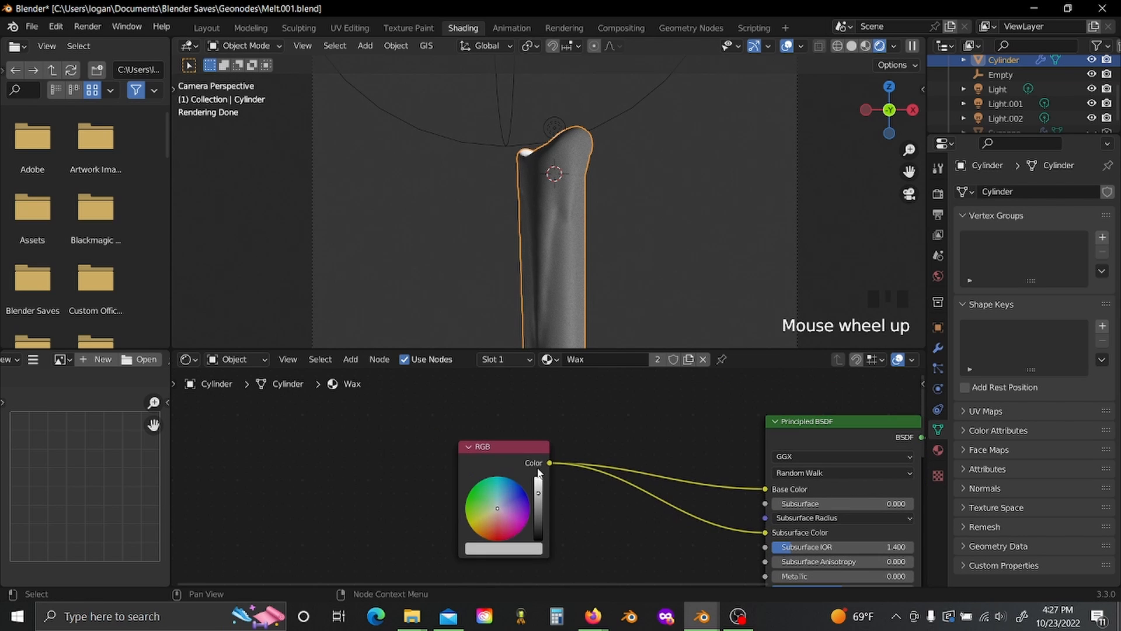
pyautogui.moveTo(500, 445); pyautogui.dragTo(452, 397)
pyautogui.click(473, 505)
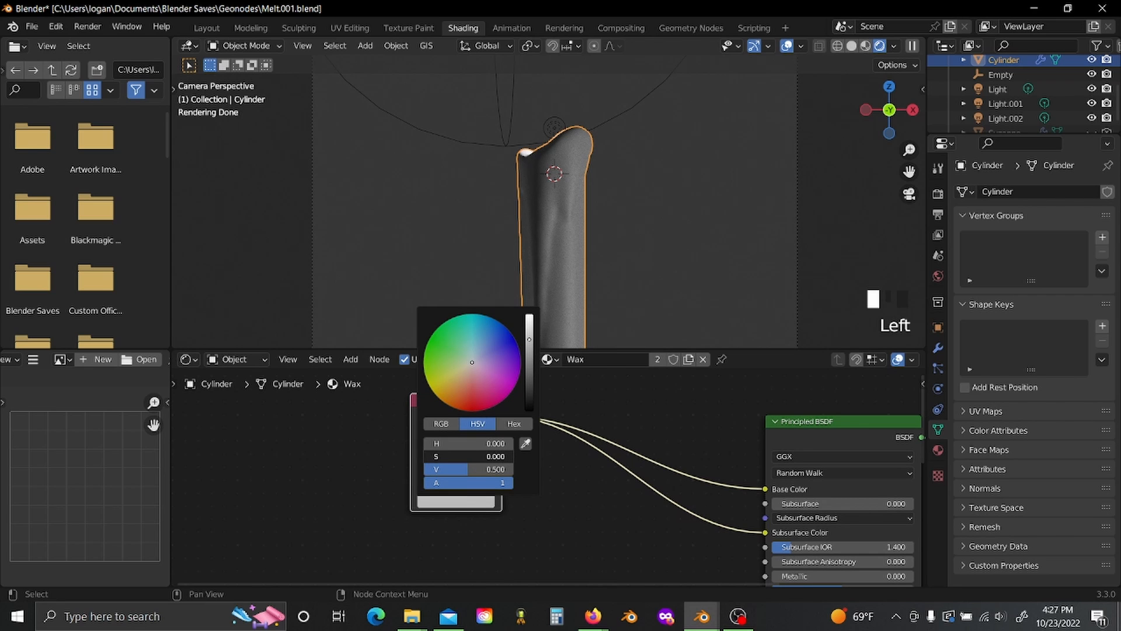
pyautogui.moveTo(432, 456)
pyautogui.mouseDown()
pyautogui.moveTo(486, 458)
pyautogui.moveTo(432, 468)
pyautogui.moveTo(443, 469)
pyautogui.mouseUp()
# Step: Set the Principled BSDF's Subsurface to 0.06
pyautogui.moveTo(641, 540); pyautogui.dragTo(331, 509, button='middle')
pyautogui.scroll(3, 331, 509)
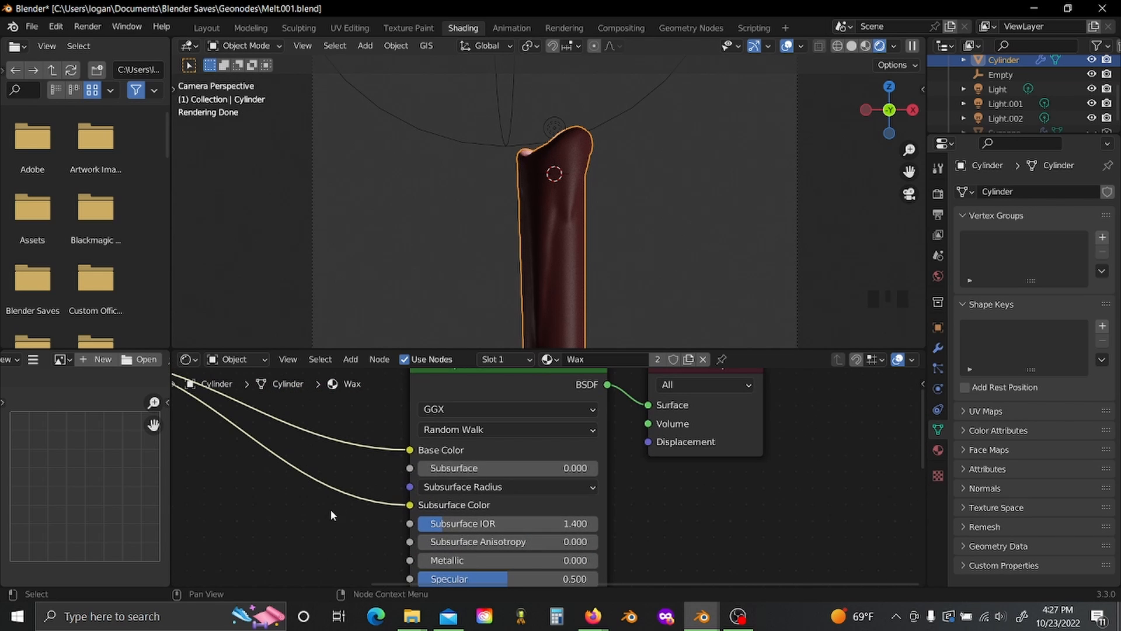
pyautogui.click(491, 466)
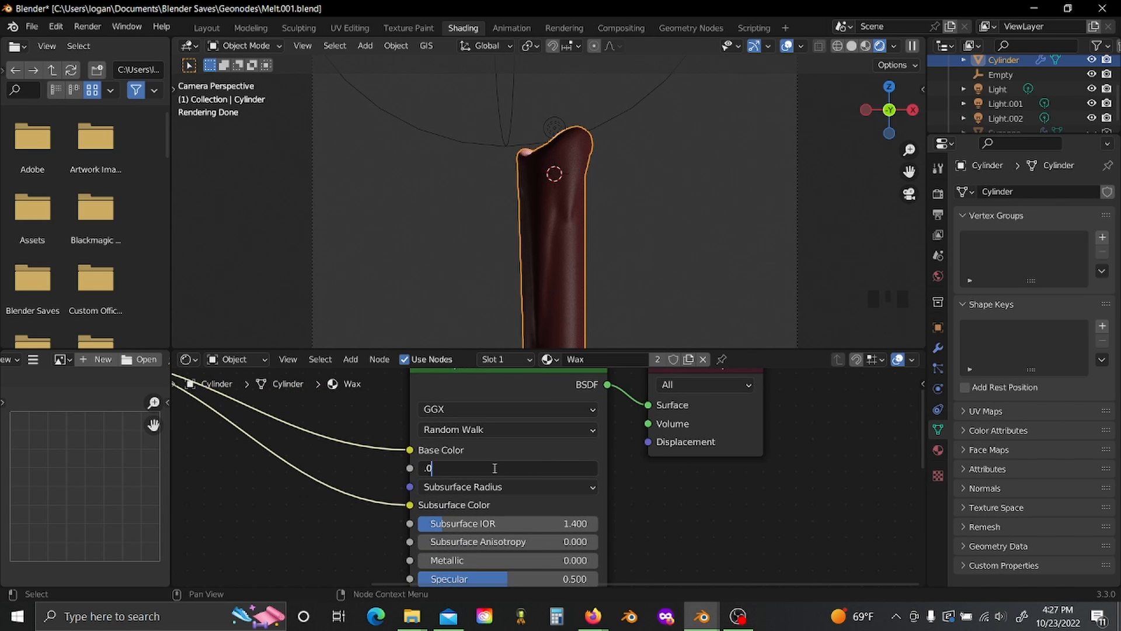
pyautogui.write('.06')
pyautogui.click(348, 482)
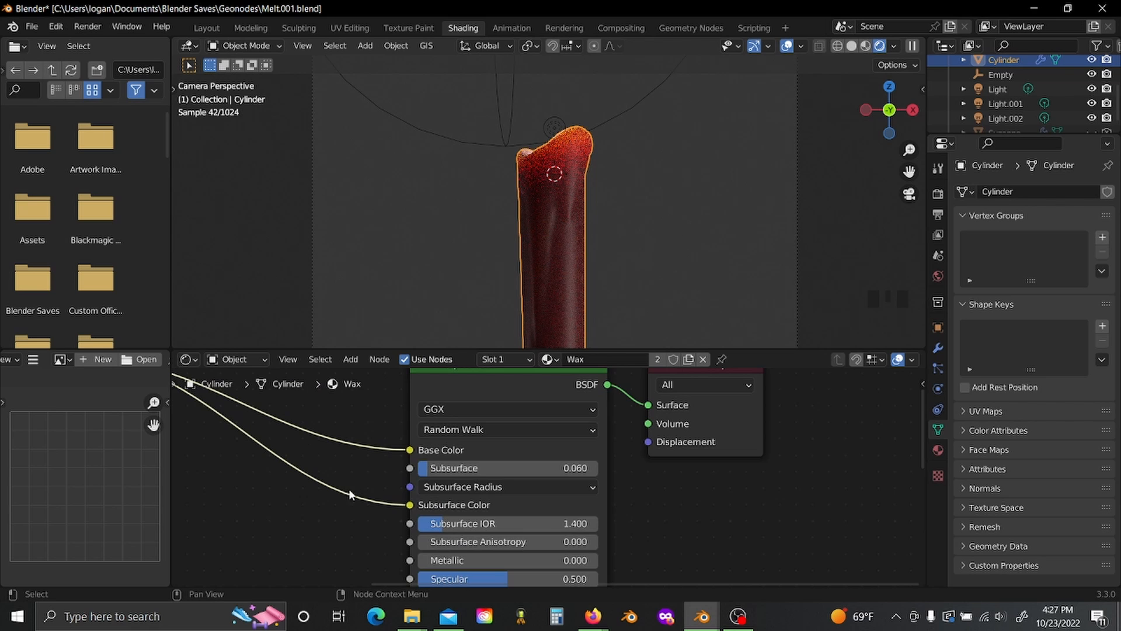
pyautogui.moveTo(348, 481); pyautogui.dragTo(584, 466, button='middle')
pyautogui.scroll(-2, 583, 466)
pyautogui.click(584, 467)
pyautogui.scroll(-9, 578, 485)
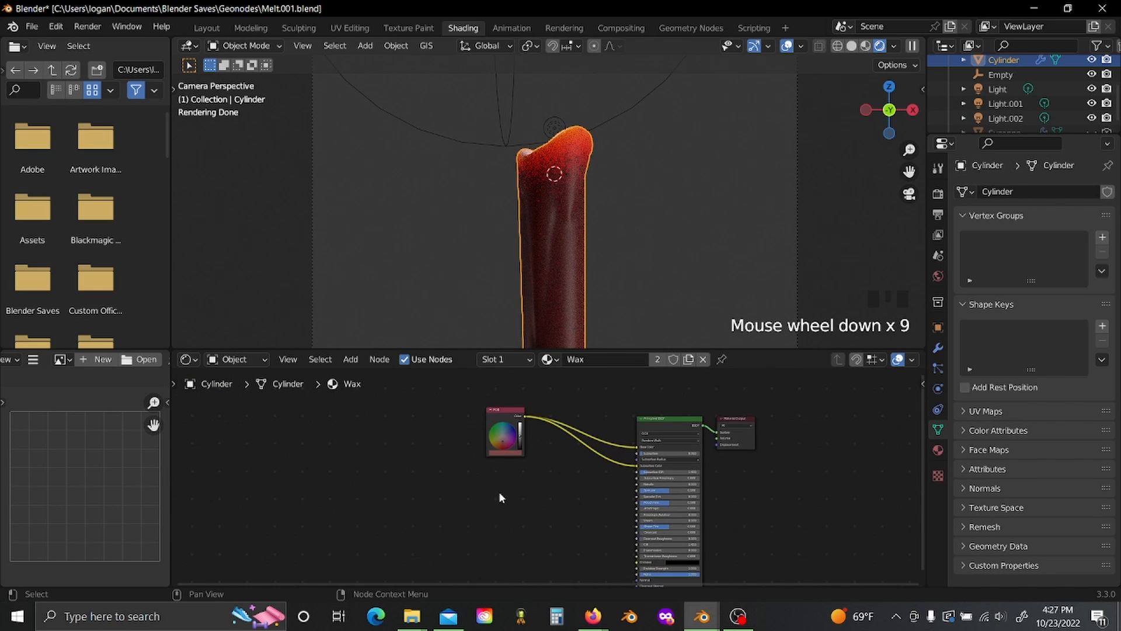
pyautogui.moveTo(490, 516); pyautogui.dragTo(566, 497, button='middle')
pyautogui.hotkey('shift', 'a')
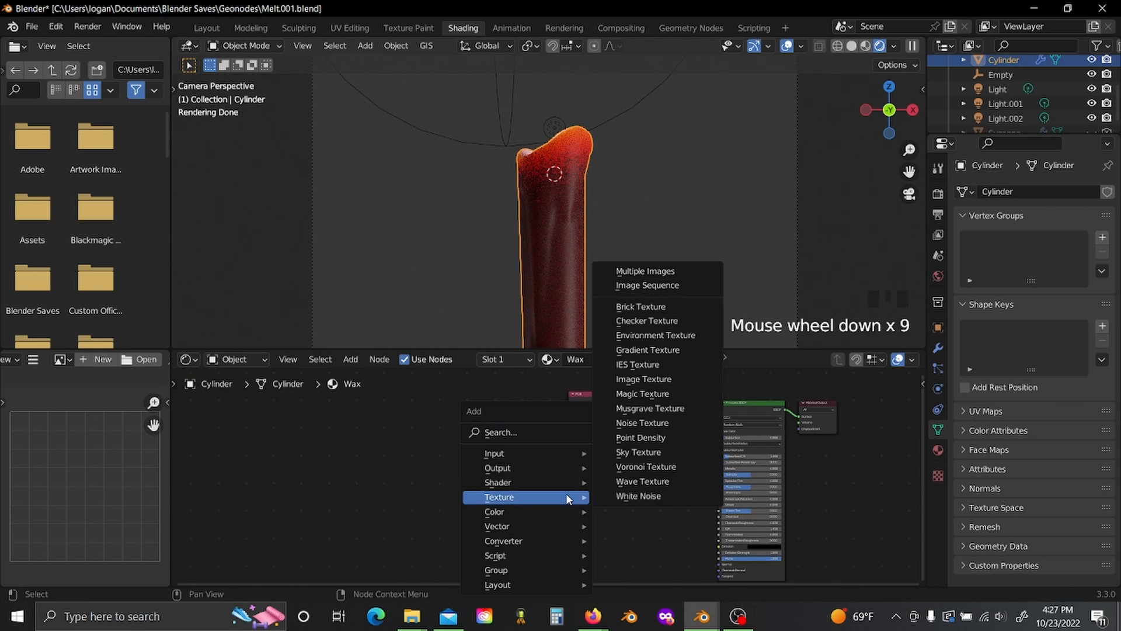
pyautogui.press('t')
pyautogui.rightClick(548, 488)
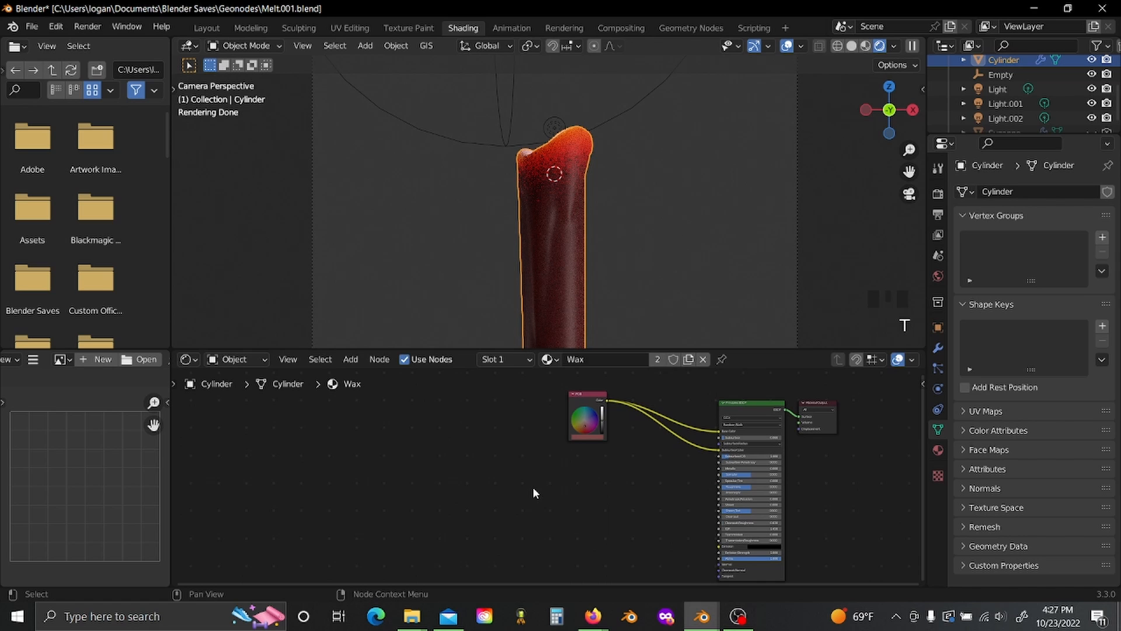
# Step: Add an Attribute node to the Wax material in the empty area away from the shader
pyautogui.hotkey('shift', 'a')
pyautogui.moveTo(533, 488)
pyautogui.write('attr')
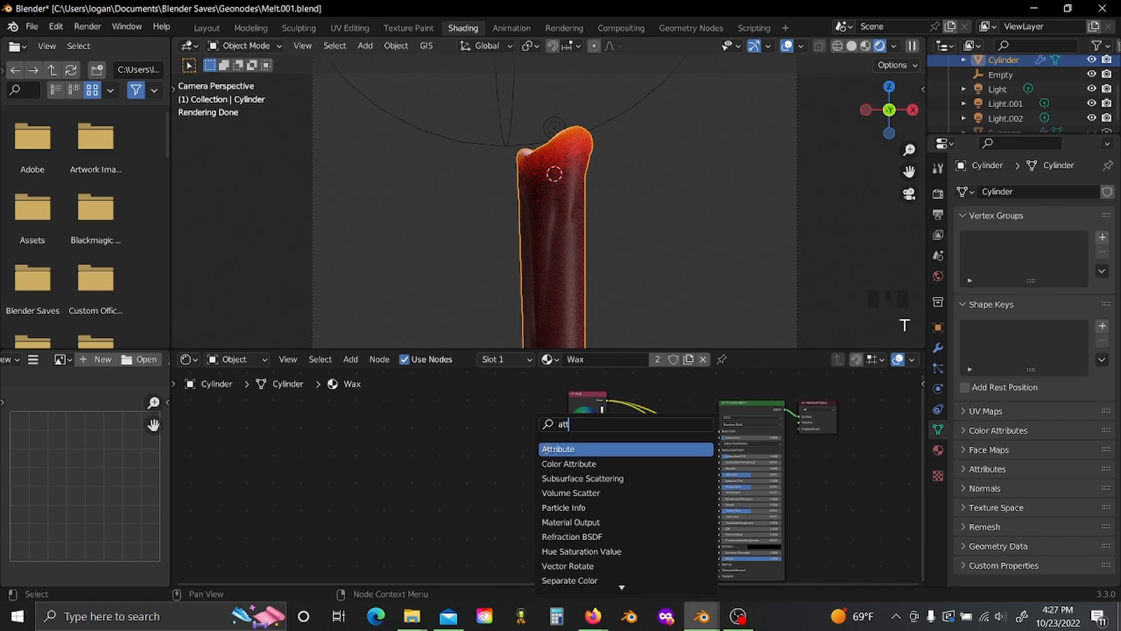
pyautogui.press('Return')
pyautogui.click(393, 439)
pyautogui.moveTo(452, 467); pyautogui.dragTo(519, 435, button='middle')
pyautogui.scroll(8, 520, 435)
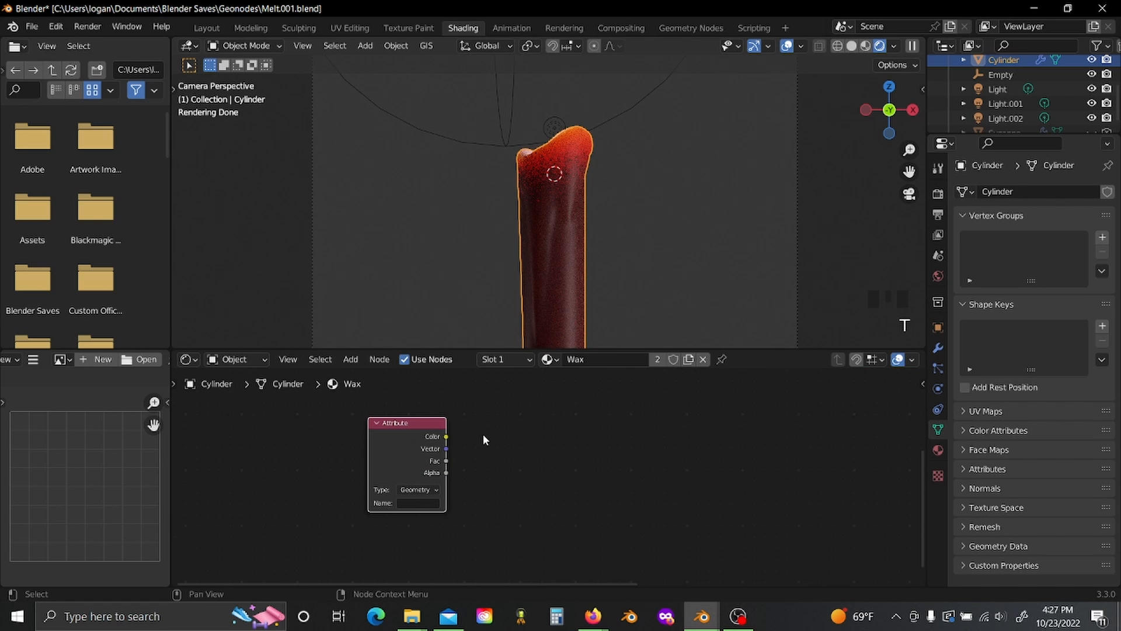
# Step: Duplicate the Attribute node below the first and name the two attributes Dist.001 and Dist.002
pyautogui.hotkey('shift', 'd')
pyautogui.click(487, 542)
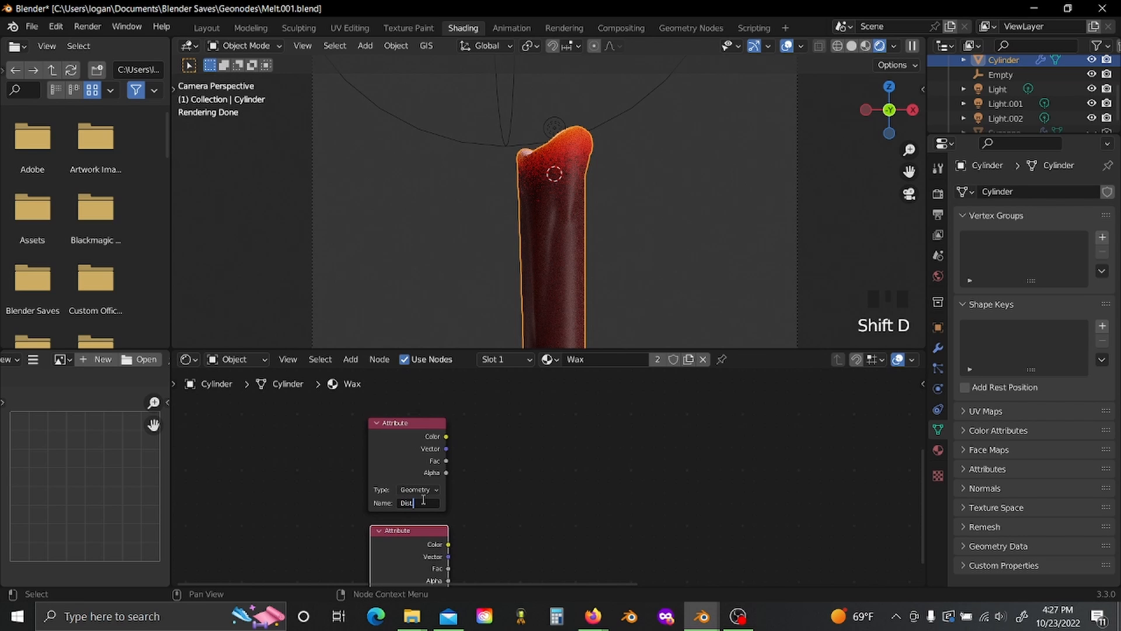
pyautogui.moveTo(562, 488); pyautogui.dragTo(620, 406, button='middle')
pyautogui.scroll(4, 620, 405)
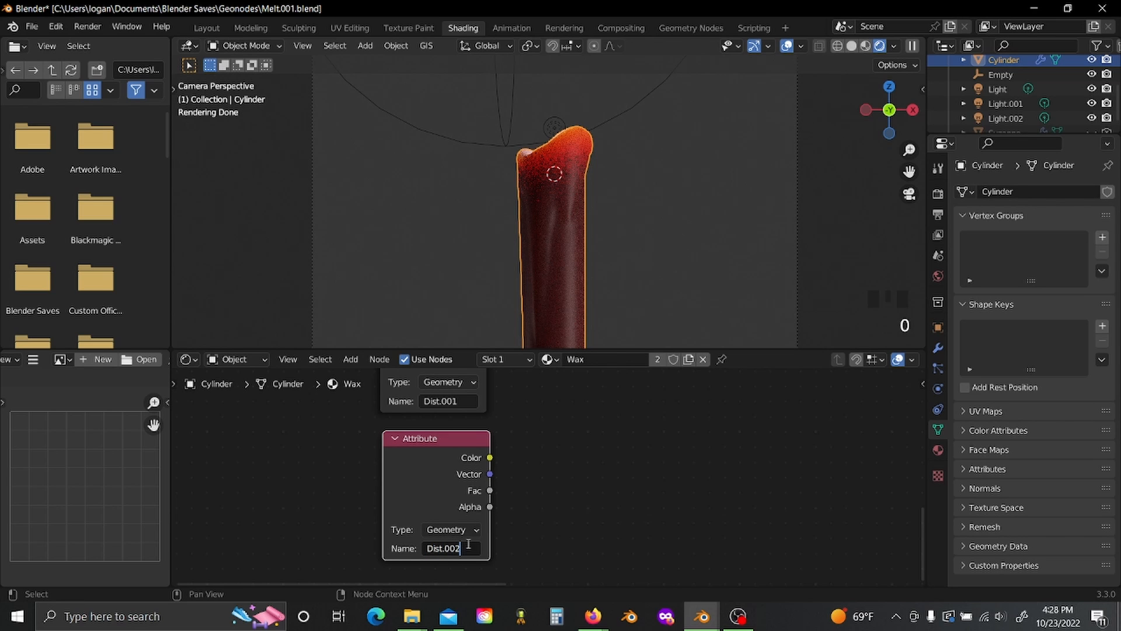
# Step: Preview the Dist.001 and Dist.002 attributes in turn on the candle to compare their gradients
pyautogui.scroll(-5, 555, 474)
pyautogui.moveTo(542, 471); pyautogui.dragTo(331, 513, button='middle')
pyautogui.click(272, 428)
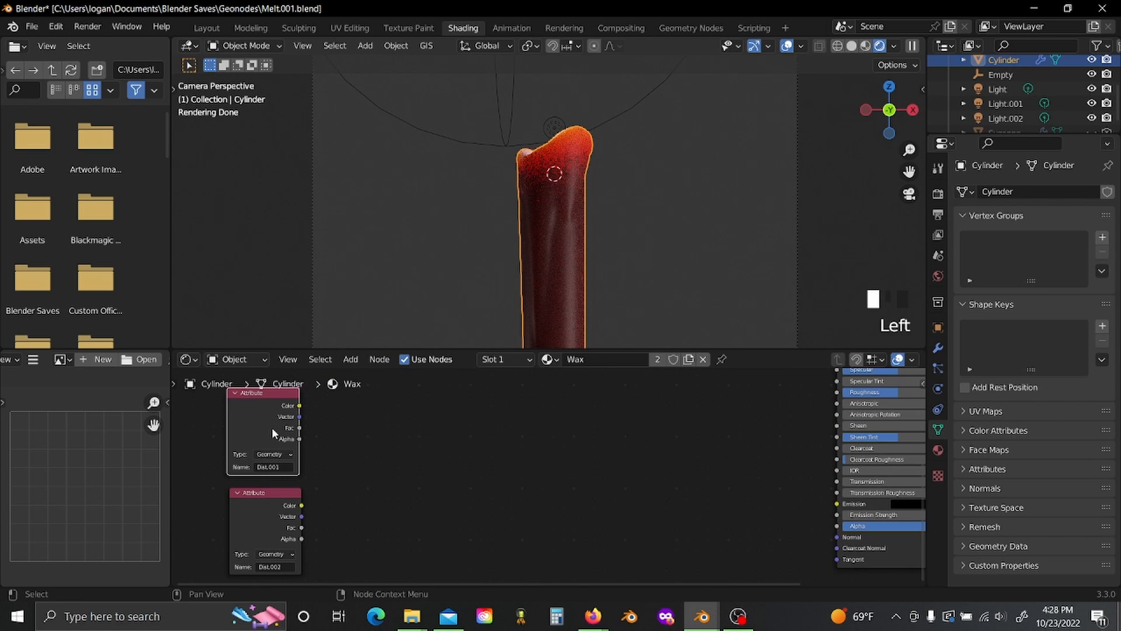
pyautogui.keyDown('ctrl'); pyautogui.keyDown('shift'); pyautogui.click(272, 427); pyautogui.keyUp('shift'); pyautogui.keyUp('ctrl')
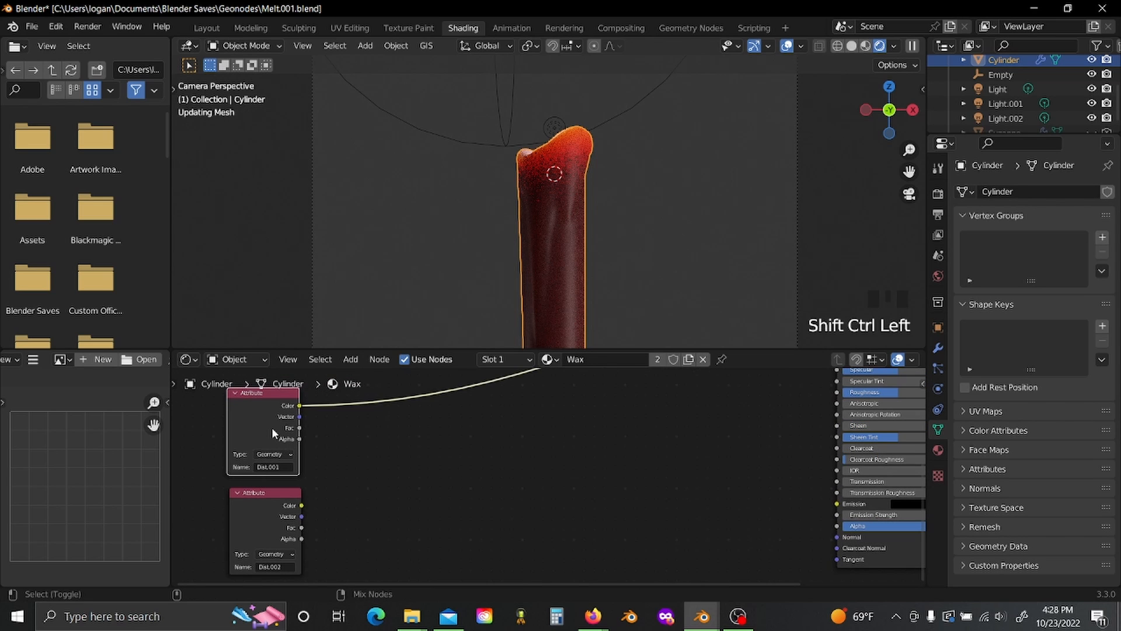
pyautogui.keyDown('ctrl'); pyautogui.keyDown('shift'); pyautogui.click(277, 521); pyautogui.keyUp('shift'); pyautogui.keyUp('ctrl')
pyautogui.scroll(-3, 611, 195)
pyautogui.scroll(4, 624, 276)
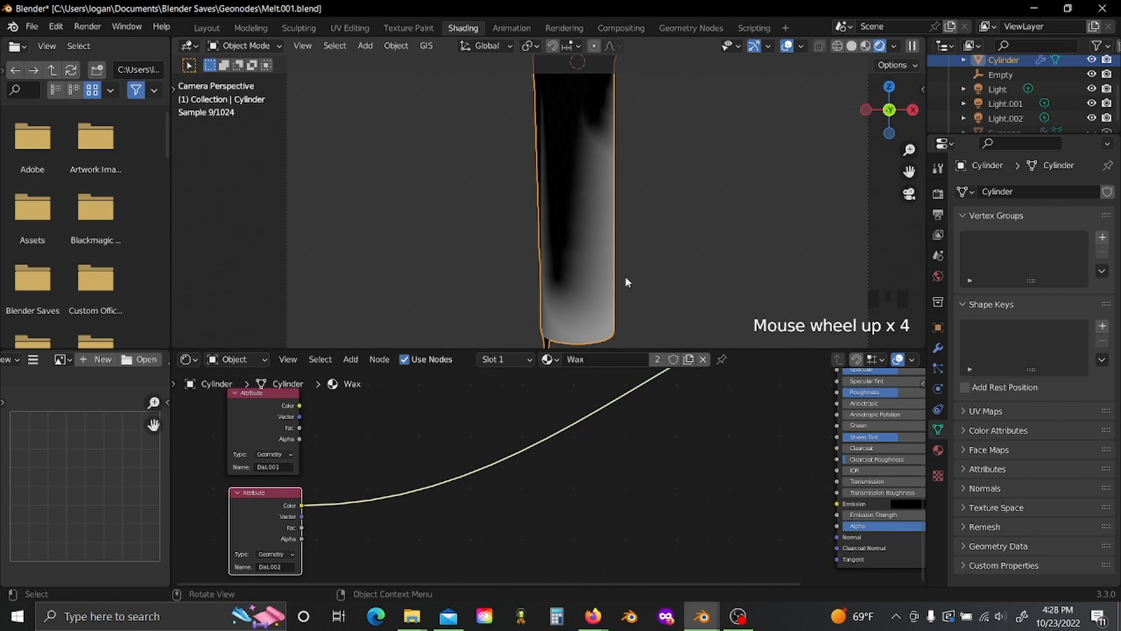
pyautogui.click(286, 426)
pyautogui.keyDown('ctrl'); pyautogui.keyDown('shift'); pyautogui.click(285, 425); pyautogui.keyUp('shift'); pyautogui.keyUp('ctrl')
# Step: Add a MixRGB node on the output of the Dist.001 attribute and set its blend mode to Multiply
pyautogui.hotkey('shift', 'a')
pyautogui.write('m')
pyautogui.press('Return')
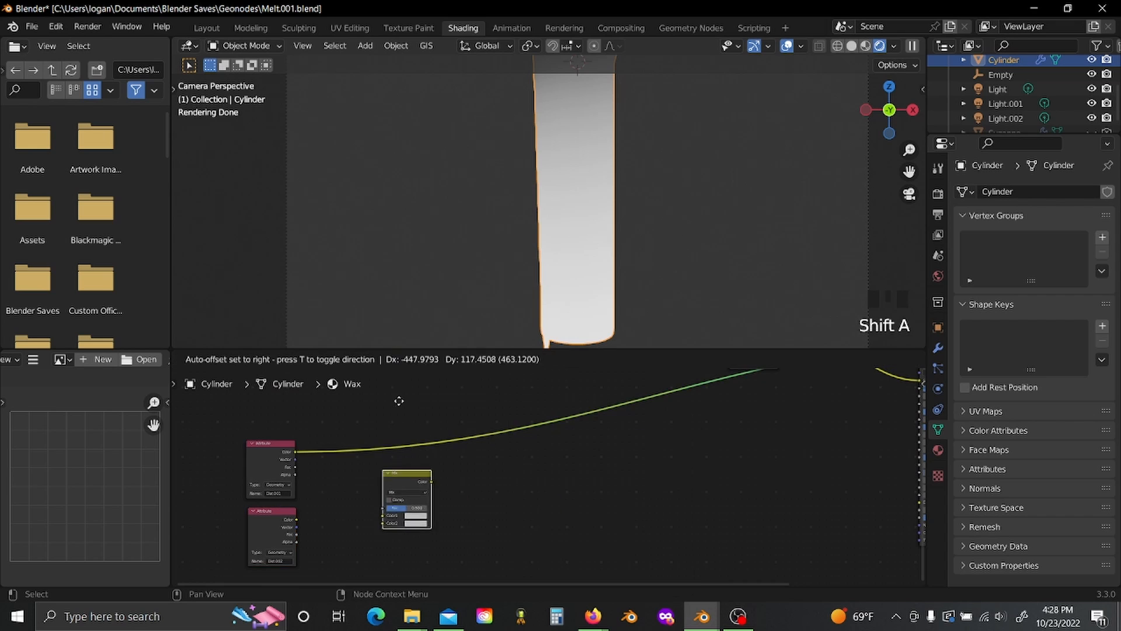
pyautogui.click(435, 400)
pyautogui.click(443, 451)
pyautogui.click(439, 429)
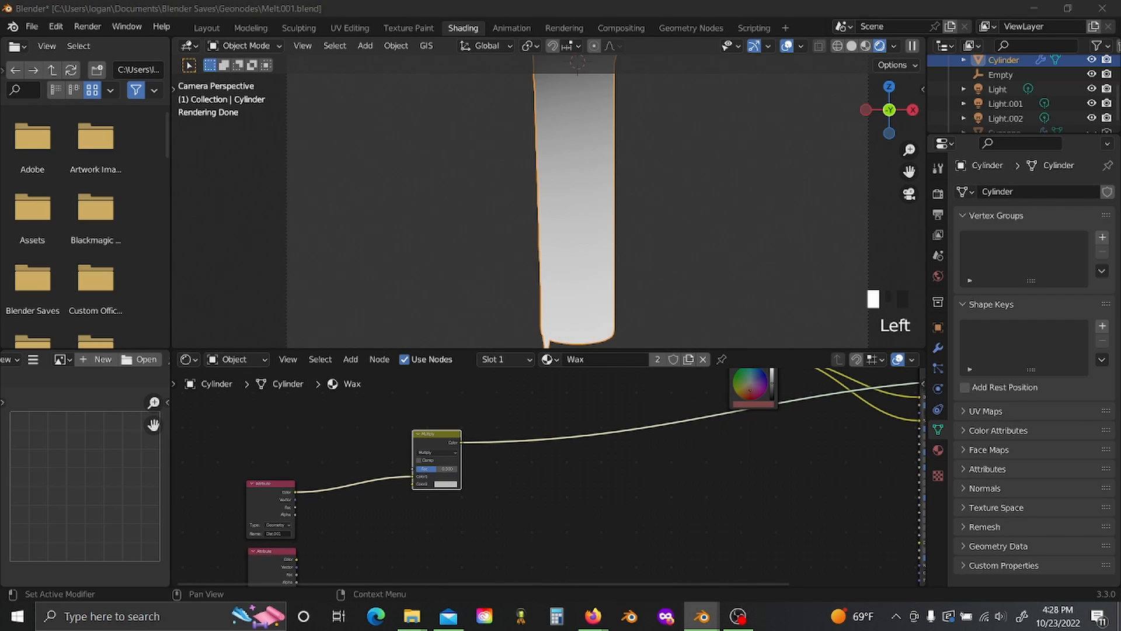
# Step: Connect the Dist.002 attribute's Color to the Multiply node's Color2 and set its factor to 1.0
pyautogui.scroll(2, 327, 525)
pyautogui.moveTo(373, 527); pyautogui.dragTo(465, 473)
pyautogui.moveTo(551, 424); pyautogui.dragTo(616, 394)
# Step: Examine the multiplied attribute mask over the whole candle and close up from the camera view
pyautogui.moveTo(644, 398); pyautogui.dragTo(610, 488, button='middle')
pyautogui.scroll(-6, 617, 252)
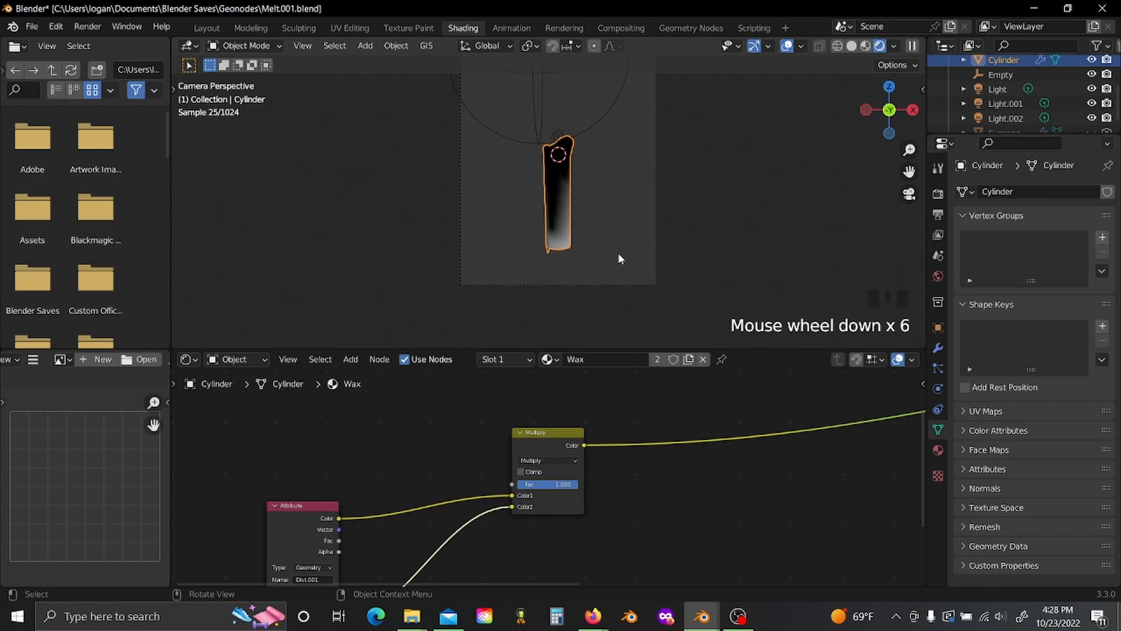
pyautogui.moveTo(618, 252); pyautogui.dragTo(821, 179, button='middle')
pyautogui.click(909, 194)
pyautogui.scroll(10, 626, 163)
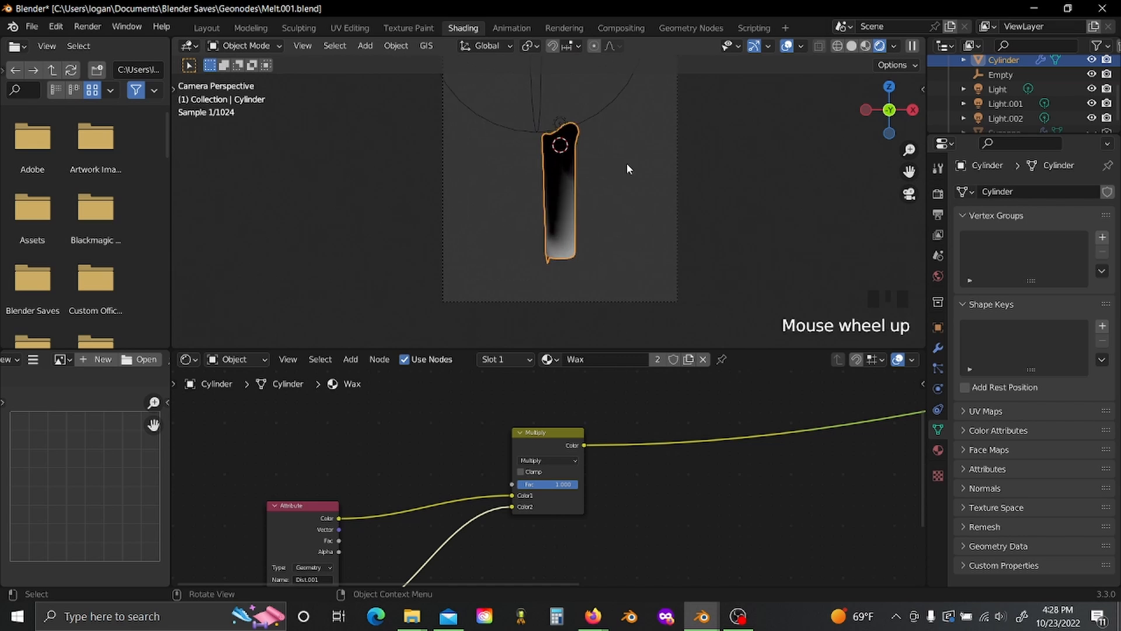
pyautogui.keyDown('shift'); pyautogui.moveTo(617, 124); pyautogui.dragTo(533, 224, button='middle'); pyautogui.keyUp('shift')
# Step: Add a ColorRamp node on the link leaving the Multiply node
pyautogui.click(535, 446)
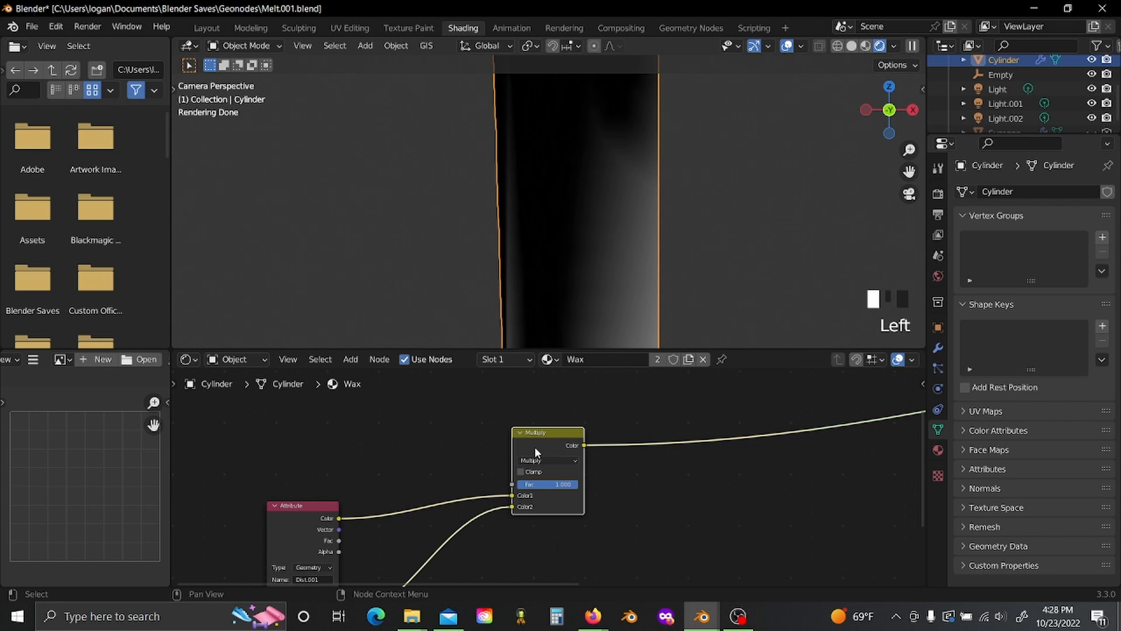
pyautogui.scroll(-2, 533, 455)
pyautogui.moveTo(566, 495); pyautogui.dragTo(455, 502, button='middle')
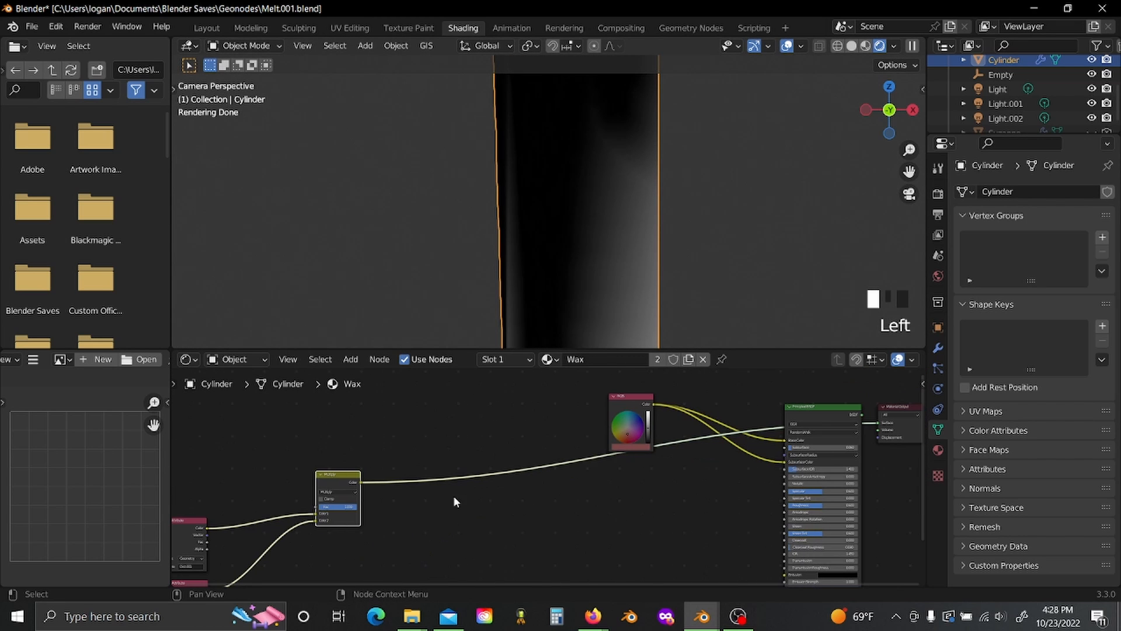
pyautogui.moveTo(345, 485); pyautogui.dragTo(345, 524)
pyautogui.hotkey('shift', 'a')
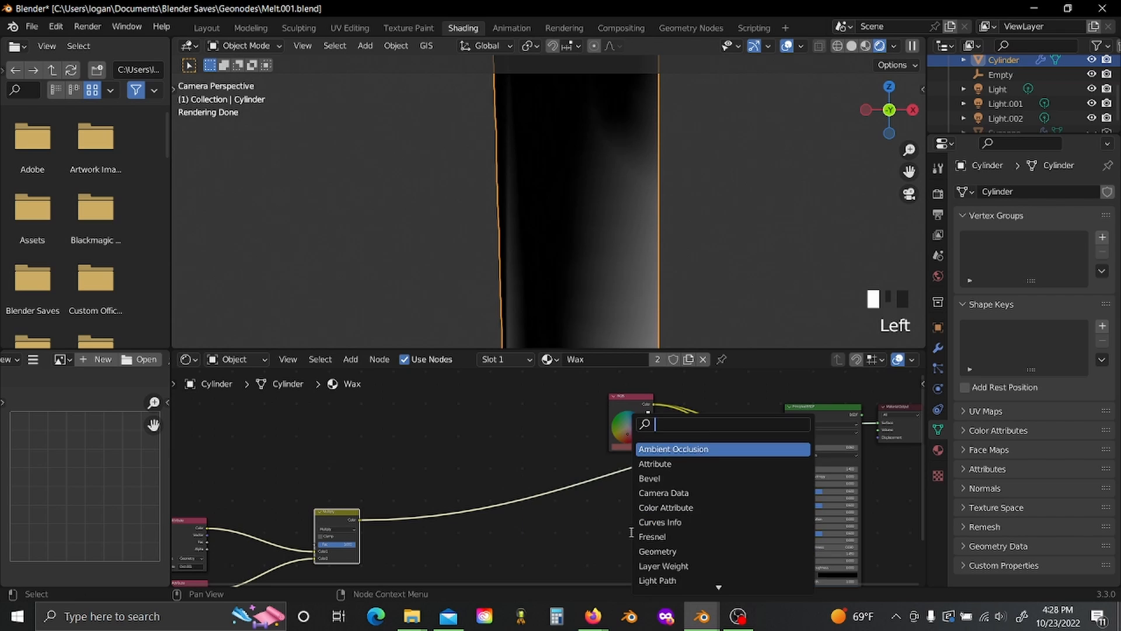
pyautogui.write('colo')
pyautogui.press('Return')
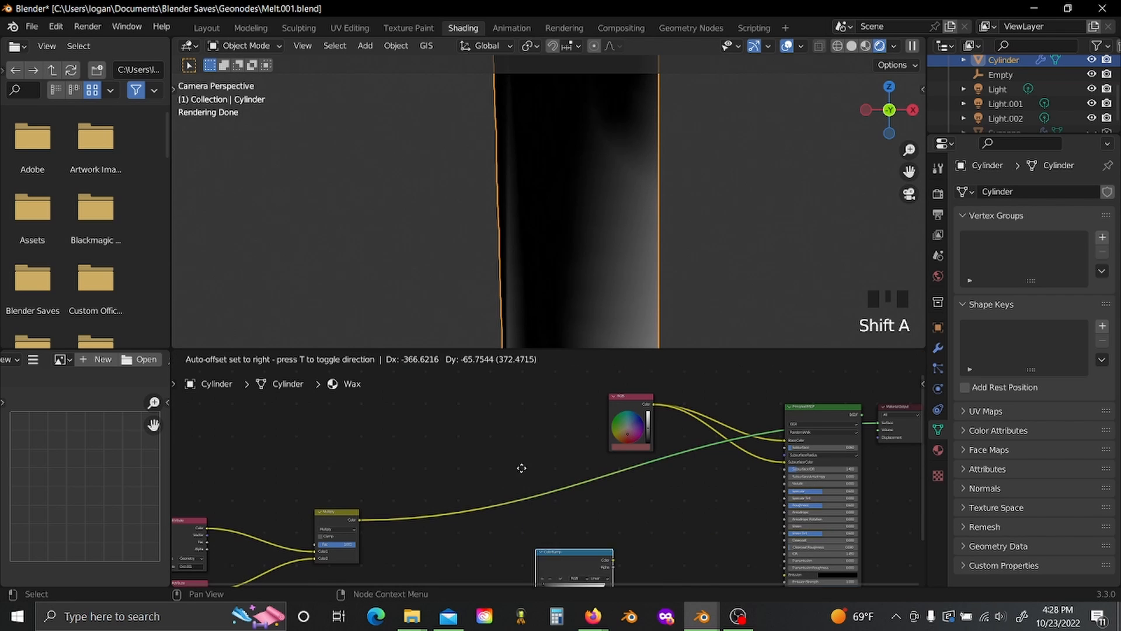
pyautogui.click(629, 528)
pyautogui.moveTo(629, 528); pyautogui.dragTo(589, 451, button='middle')
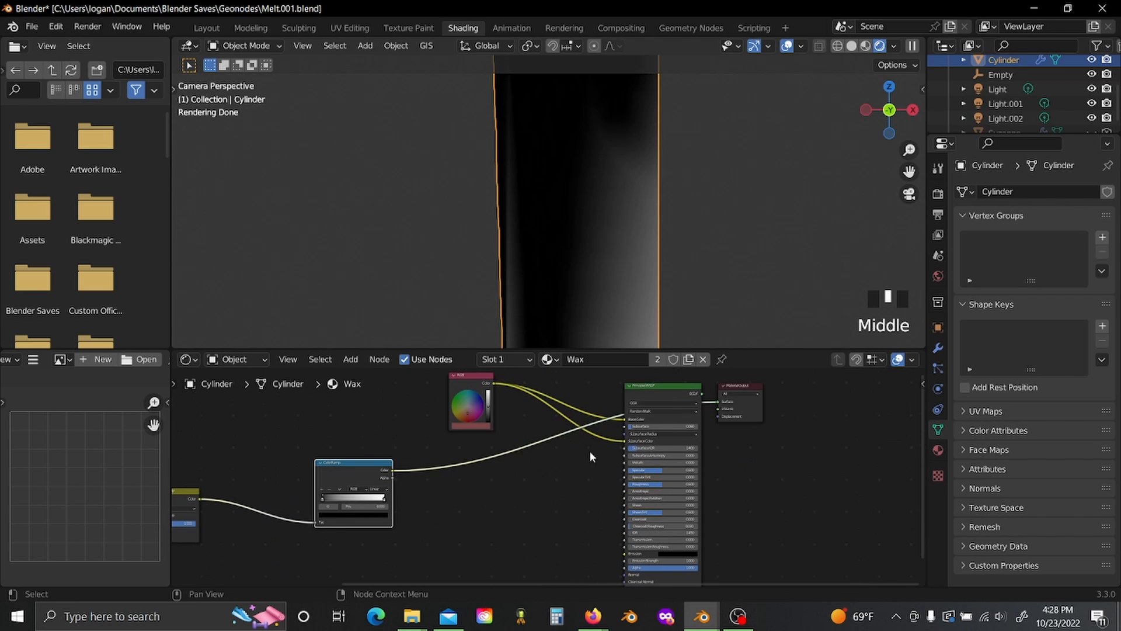
# Step: Lighten the ColorRamp's black stop to a dark grey with a value of about 0.062
pyautogui.moveTo(465, 495); pyautogui.dragTo(576, 474, button='middle')
pyautogui.click(478, 499)
pyautogui.moveTo(417, 474); pyautogui.dragTo(431, 474)
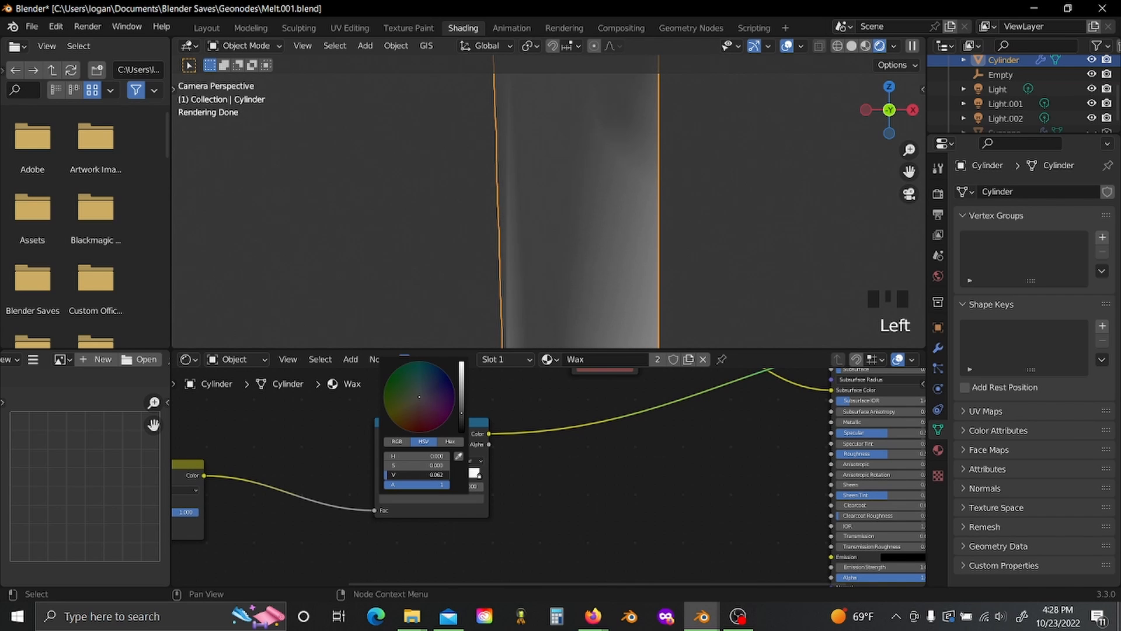
# Step: Pull the ColorRamp's white stop close to the dark end and place the dark stop at position 0.004
pyautogui.scroll(5, 646, 501)
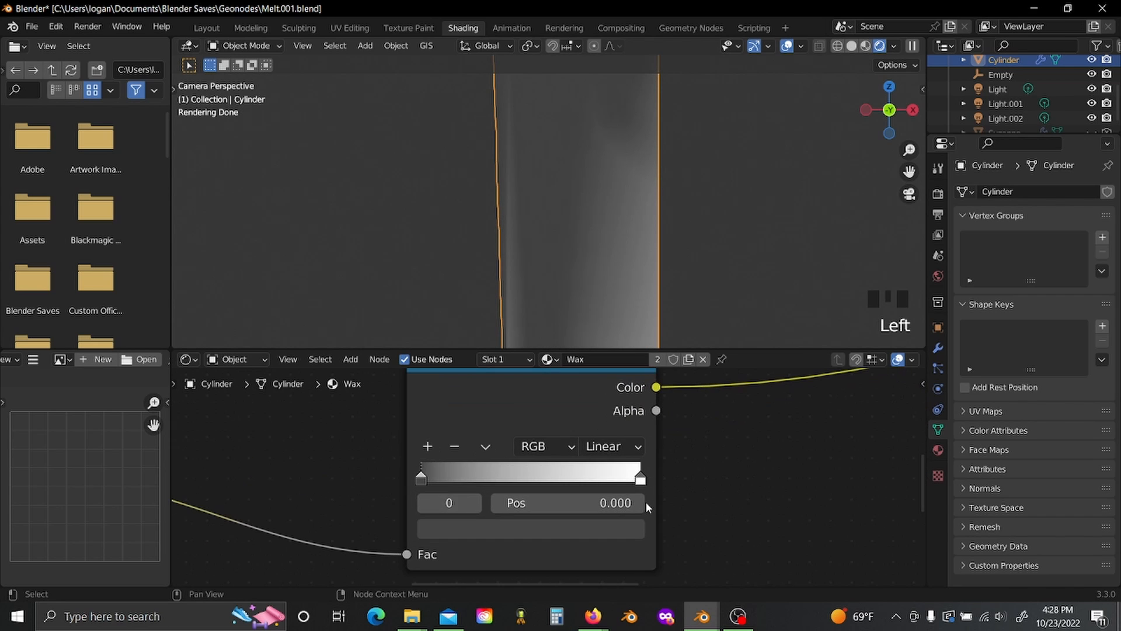
pyautogui.click(640, 478)
pyautogui.moveTo(640, 477); pyautogui.dragTo(422, 477)
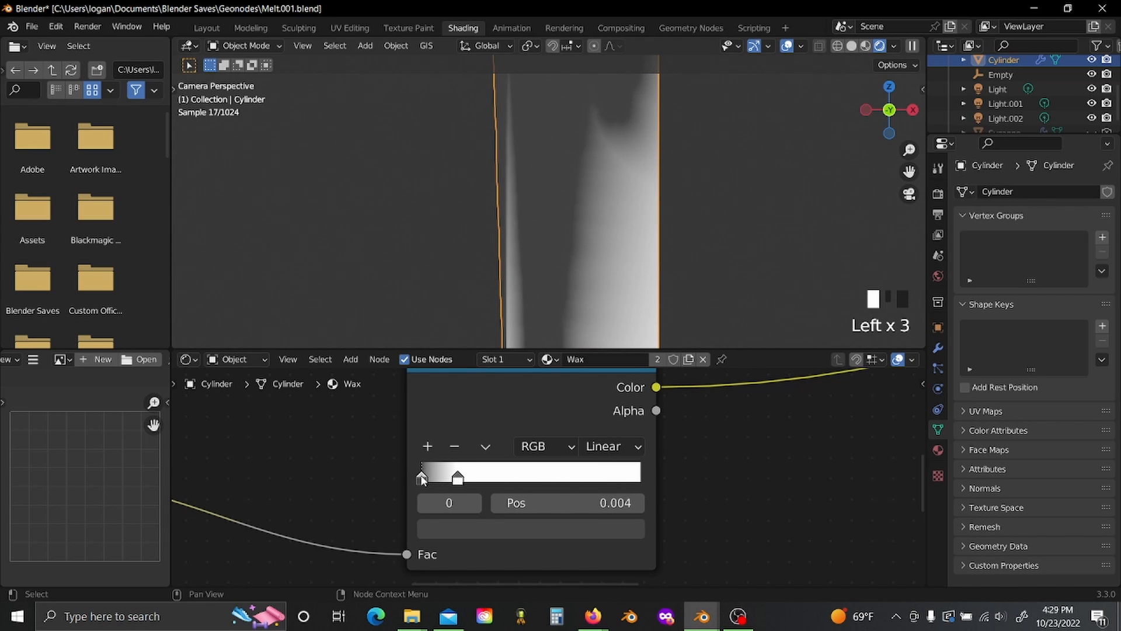
# Step: Widen the ColorRamp node and set its light stop to position 0.096 with a value of about 0.524
pyautogui.moveTo(407, 429); pyautogui.dragTo(271, 438)
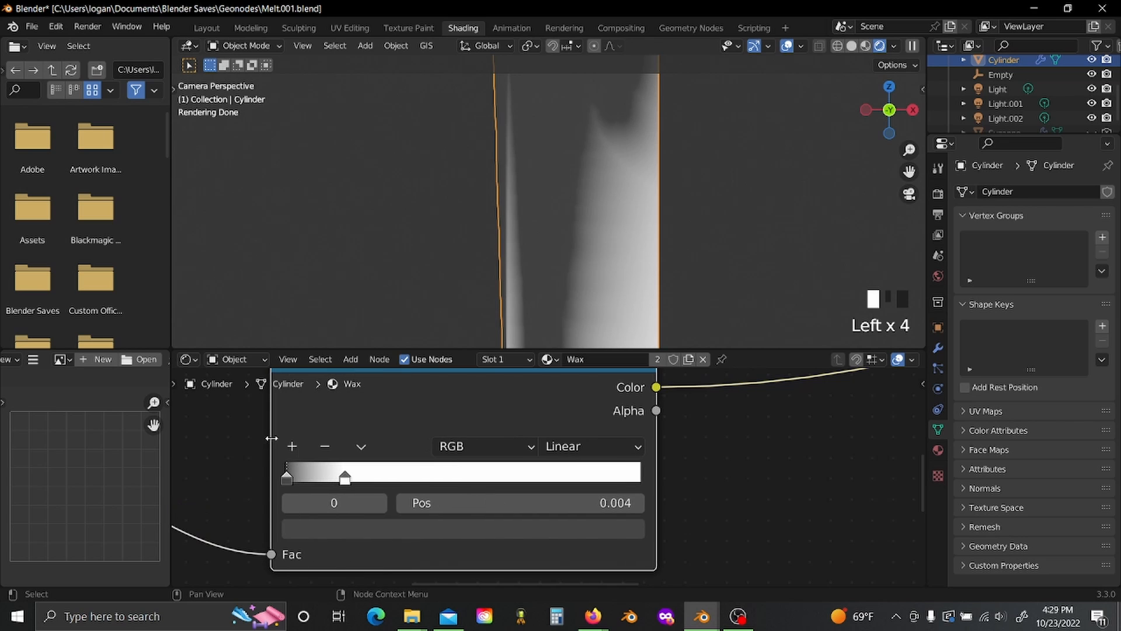
pyautogui.moveTo(348, 483); pyautogui.dragTo(316, 486)
pyautogui.click(394, 542)
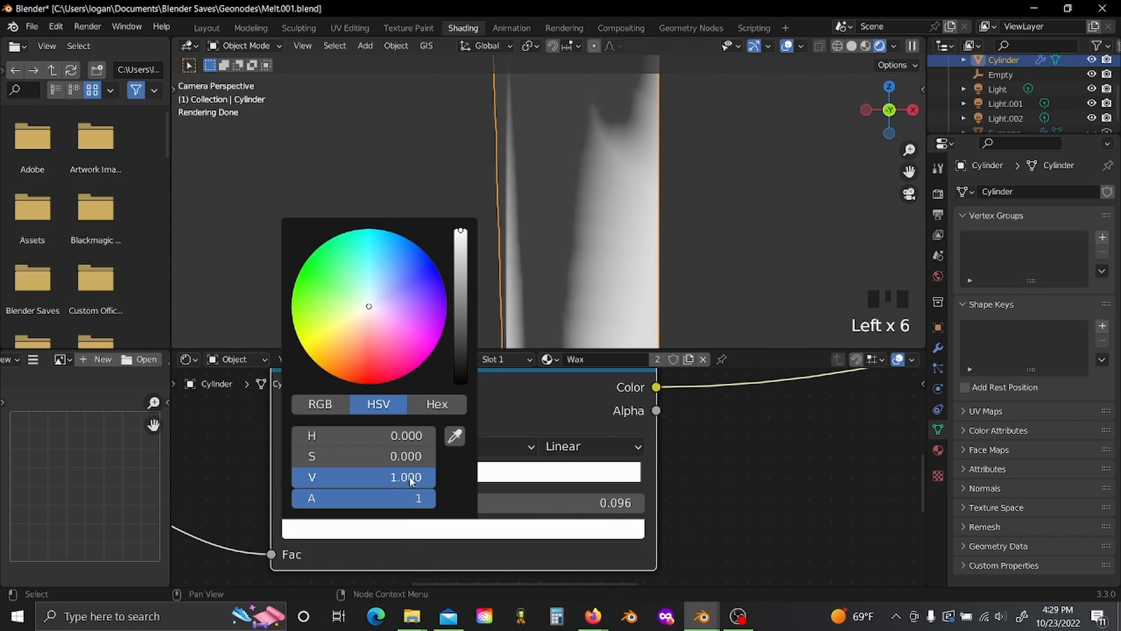
pyautogui.moveTo(412, 477); pyautogui.dragTo(347, 477)
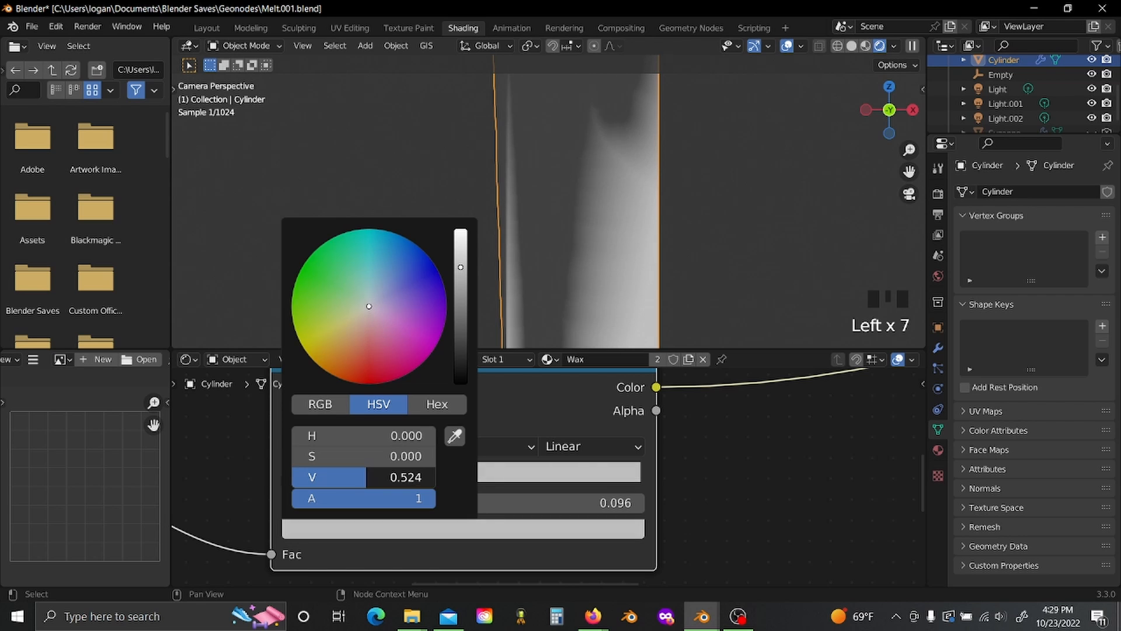
# Step: Reconnect the Principled BSDF to the Material Output and link the ColorRamp's Color to its Roughness
pyautogui.scroll(-5, 752, 492)
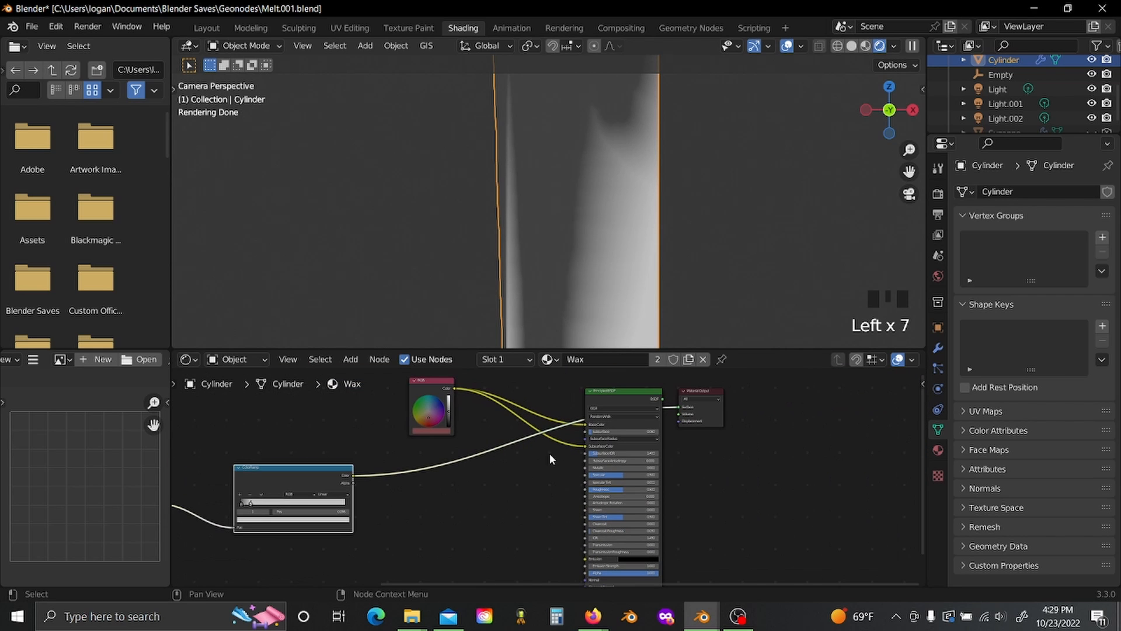
pyautogui.click(607, 398)
pyautogui.keyDown('ctrl'); pyautogui.keyDown('shift'); pyautogui.click(608, 398); pyautogui.keyUp('shift'); pyautogui.keyUp('ctrl')
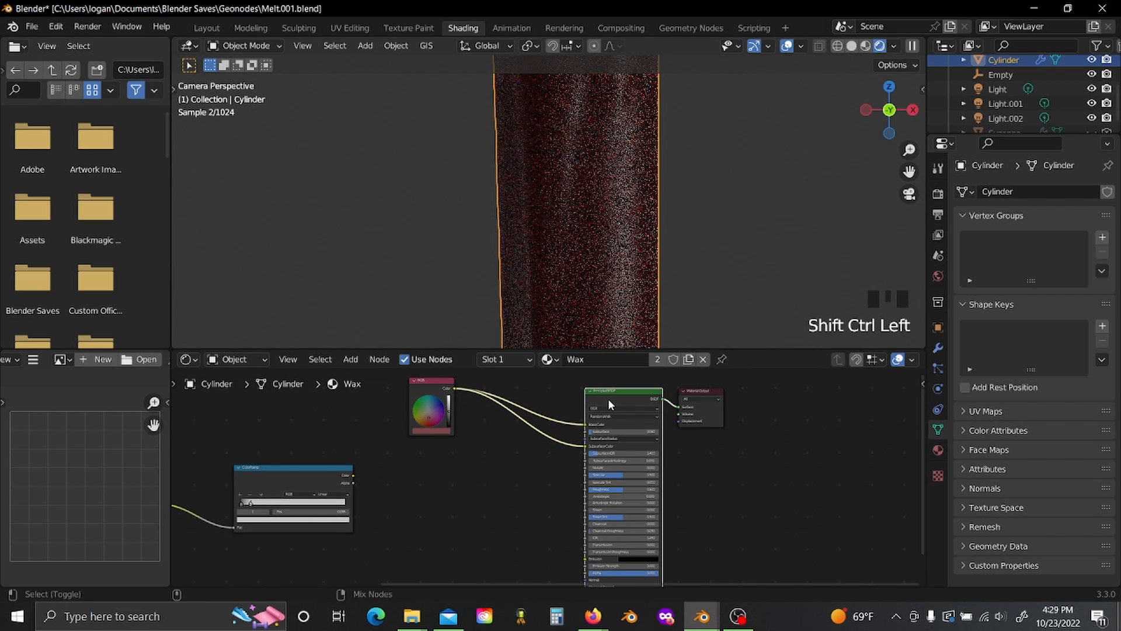
pyautogui.moveTo(607, 398); pyautogui.dragTo(480, 478, button='middle')
pyautogui.scroll(3, 480, 478)
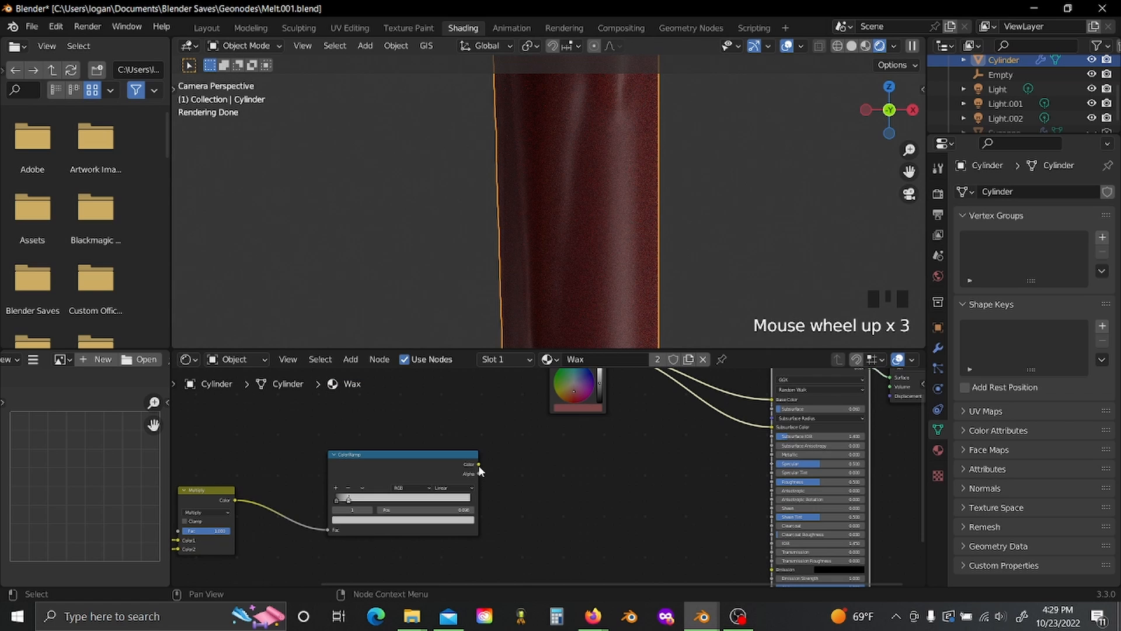
pyautogui.moveTo(479, 464); pyautogui.dragTo(775, 479)
# Step: Set the Principled BSDF's Specular to about 0.624 and Specular Tint to about 0.425
pyautogui.moveTo(762, 475); pyautogui.dragTo(563, 501, button='middle')
pyautogui.scroll(3, 629, 518)
pyautogui.moveTo(681, 499); pyautogui.dragTo(697, 513)
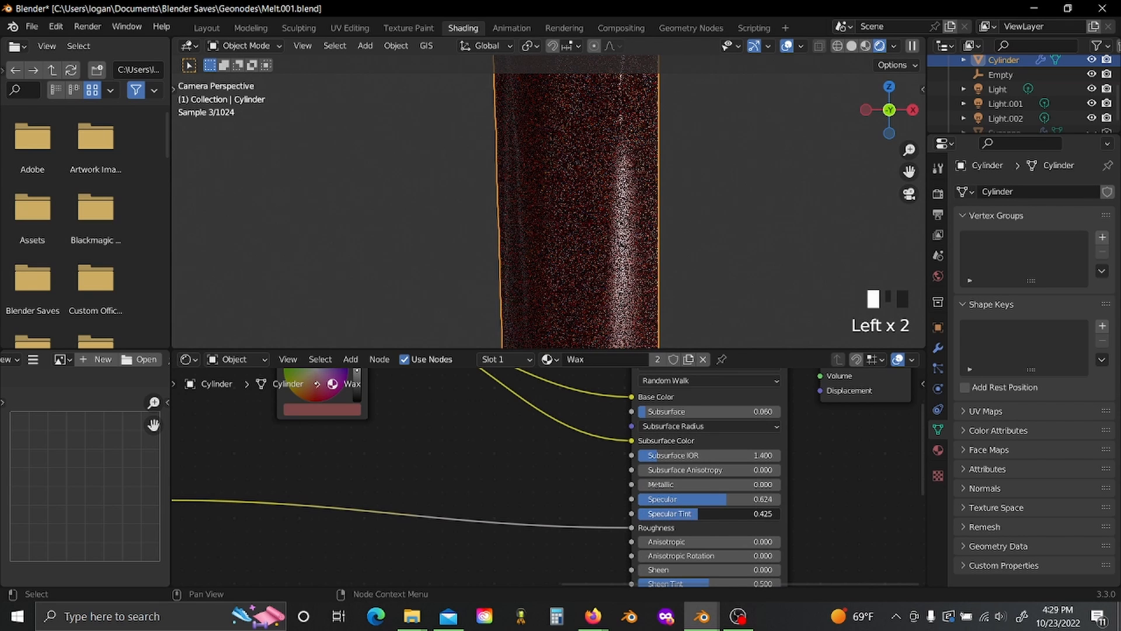
# Step: Inspect the wax shading and highlights around the candle's tip from several angles, ending in the camera view
pyautogui.scroll(-3, 688, 270)
pyautogui.moveTo(677, 203); pyautogui.dragTo(553, 117, button='middle')
pyautogui.scroll(4, 570, 205)
pyautogui.moveTo(570, 205); pyautogui.dragTo(538, 61, button='middle')
pyautogui.scroll(1, 677, 140)
pyautogui.scroll(3, 665, 117)
pyautogui.scroll(-4, 663, 115)
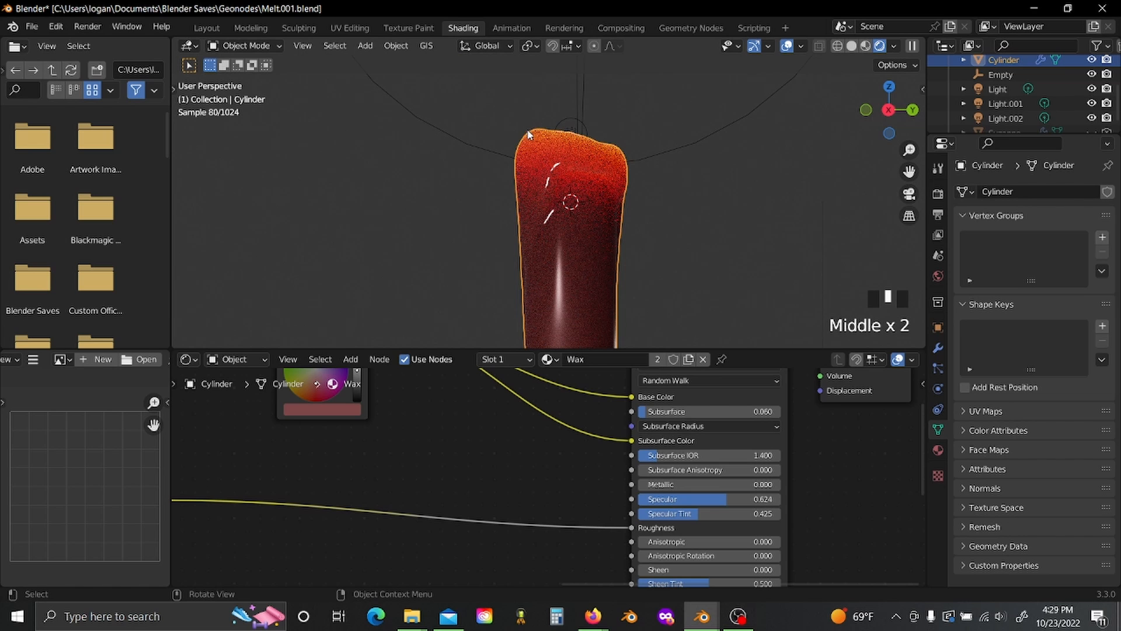
pyautogui.moveTo(418, 216)
pyautogui.mouseDown(button='middle')
pyautogui.moveTo(625, 240)
pyautogui.moveTo(505, 262)
pyautogui.moveTo(569, 169)
pyautogui.moveTo(672, 175)
pyautogui.moveTo(751, 193)
pyautogui.moveTo(789, 263)
pyautogui.moveTo(675, 270)
pyautogui.moveTo(433, 200)
pyautogui.mouseUp(button='middle')
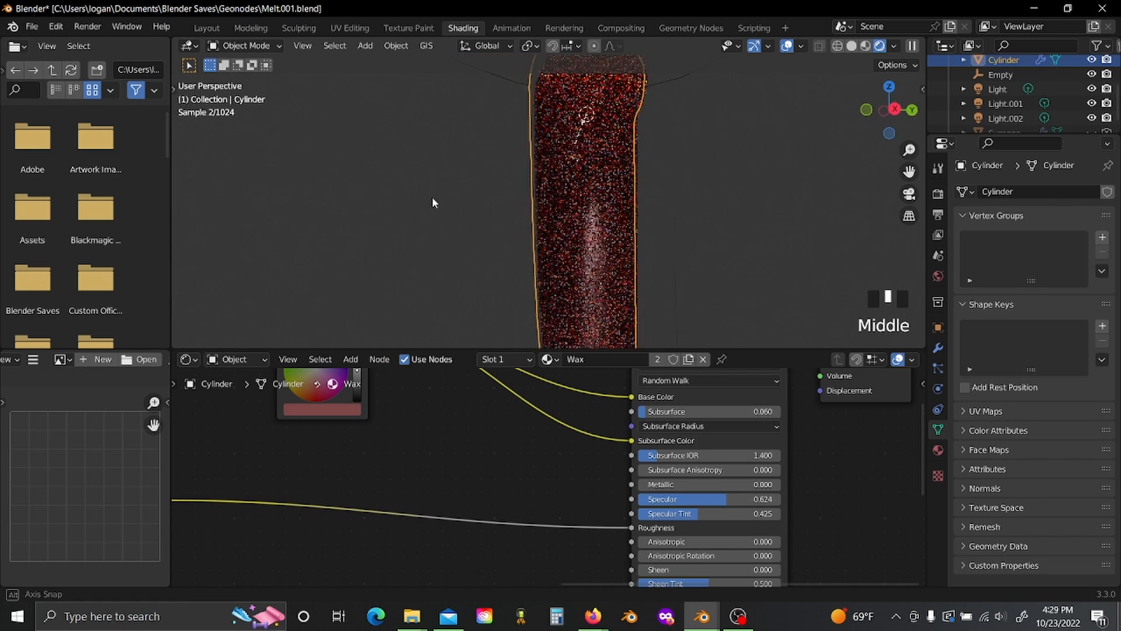
pyautogui.click(909, 194)
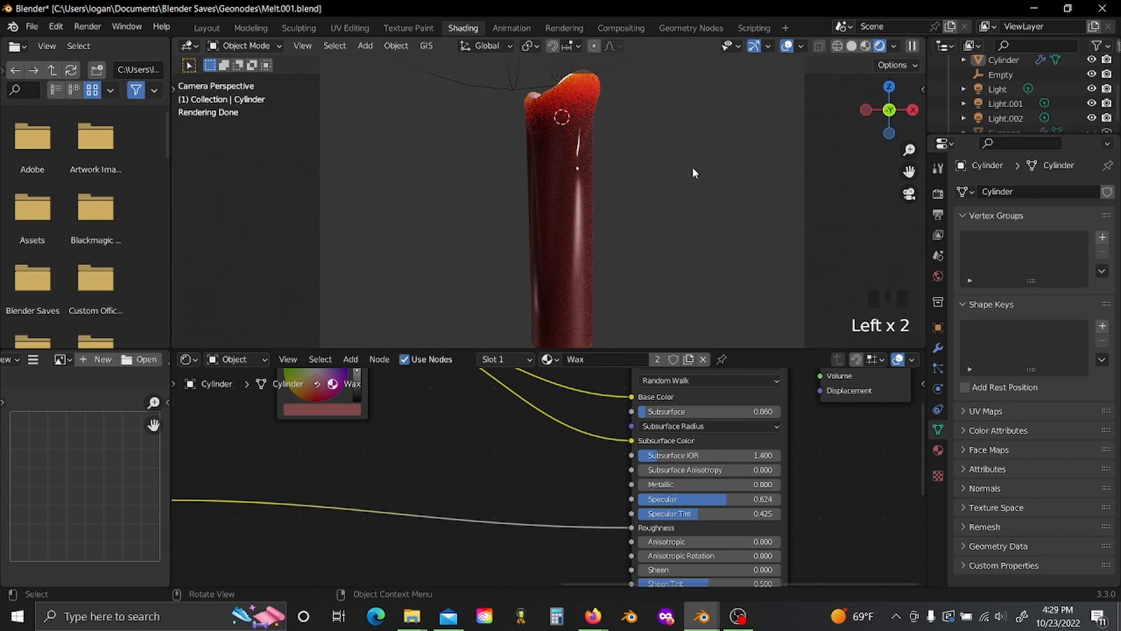